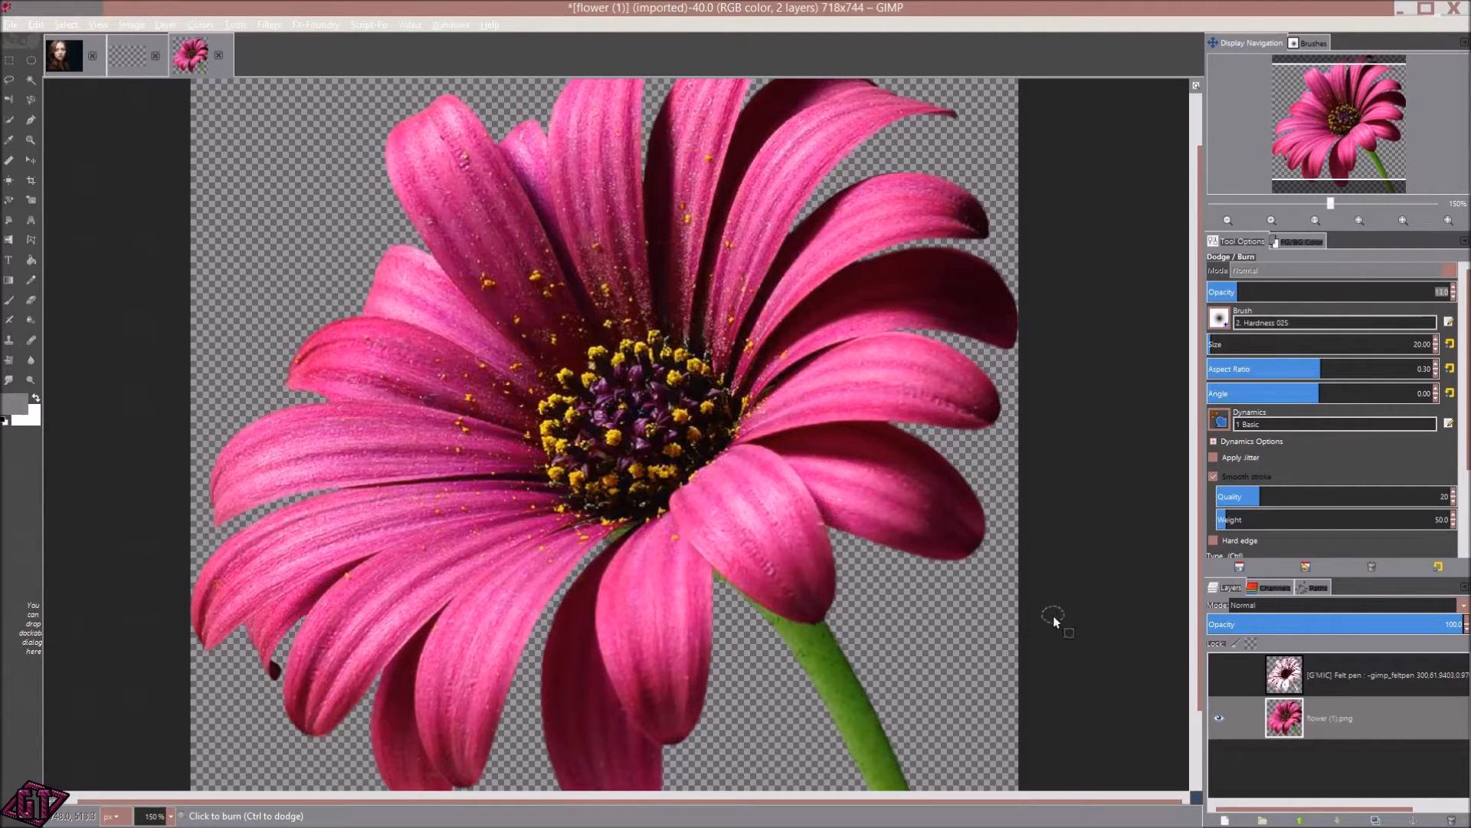
- Turn the G'MIC Felt pen layer on and back off to compare it with the original flower layer
click(1349, 684)
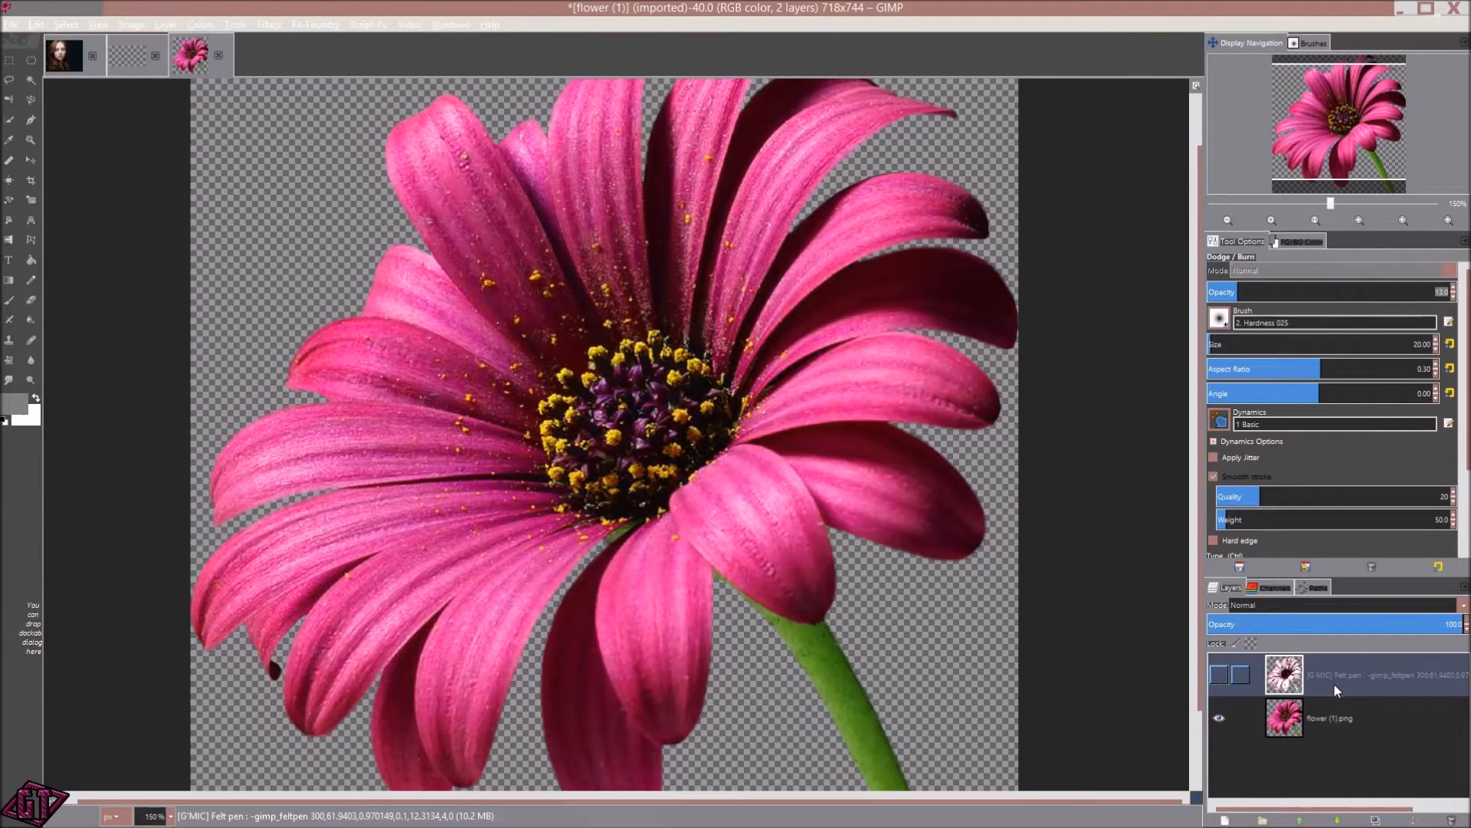
click(1219, 676)
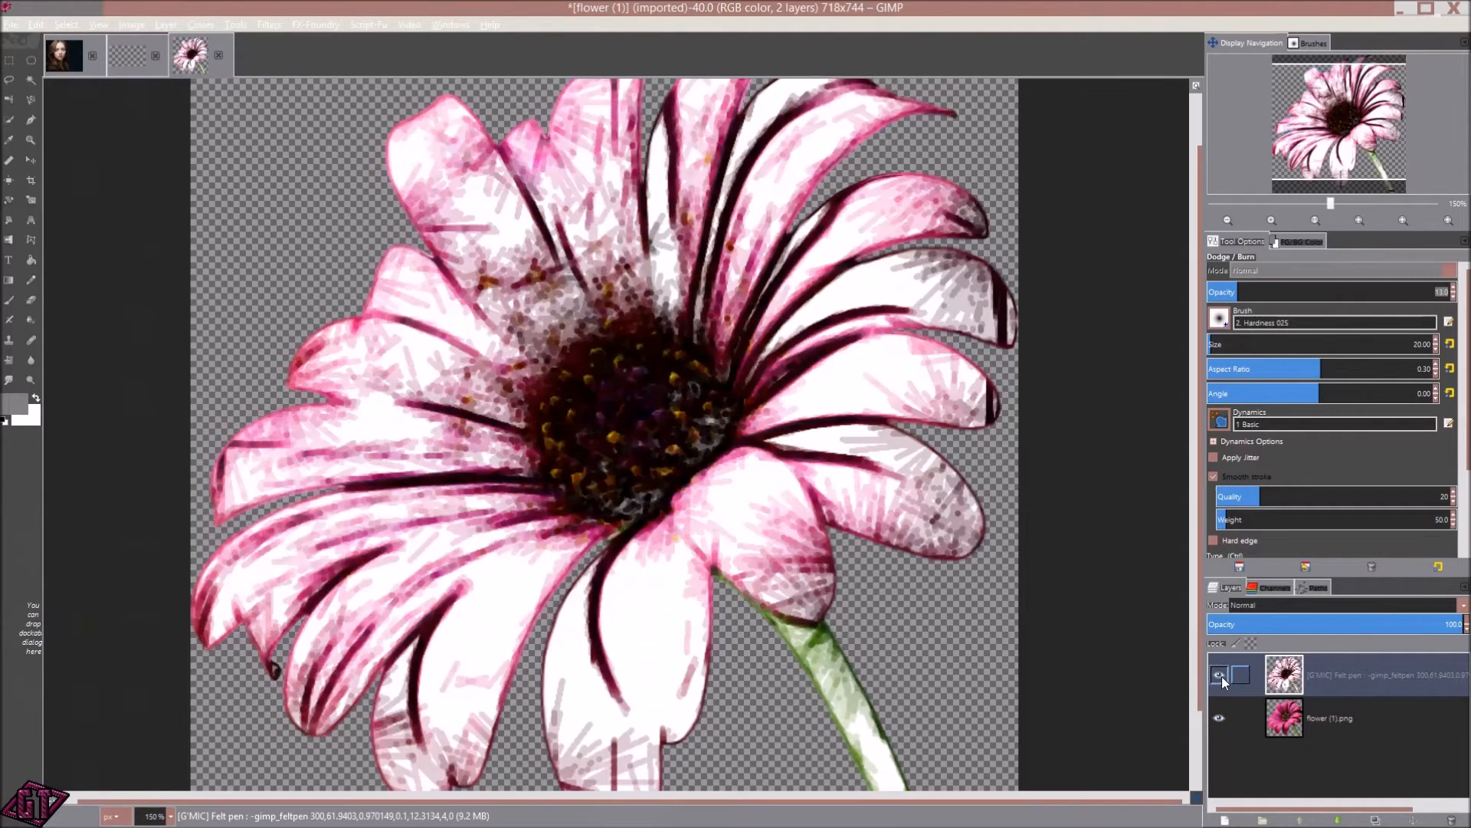
click(1220, 675)
click(1313, 719)
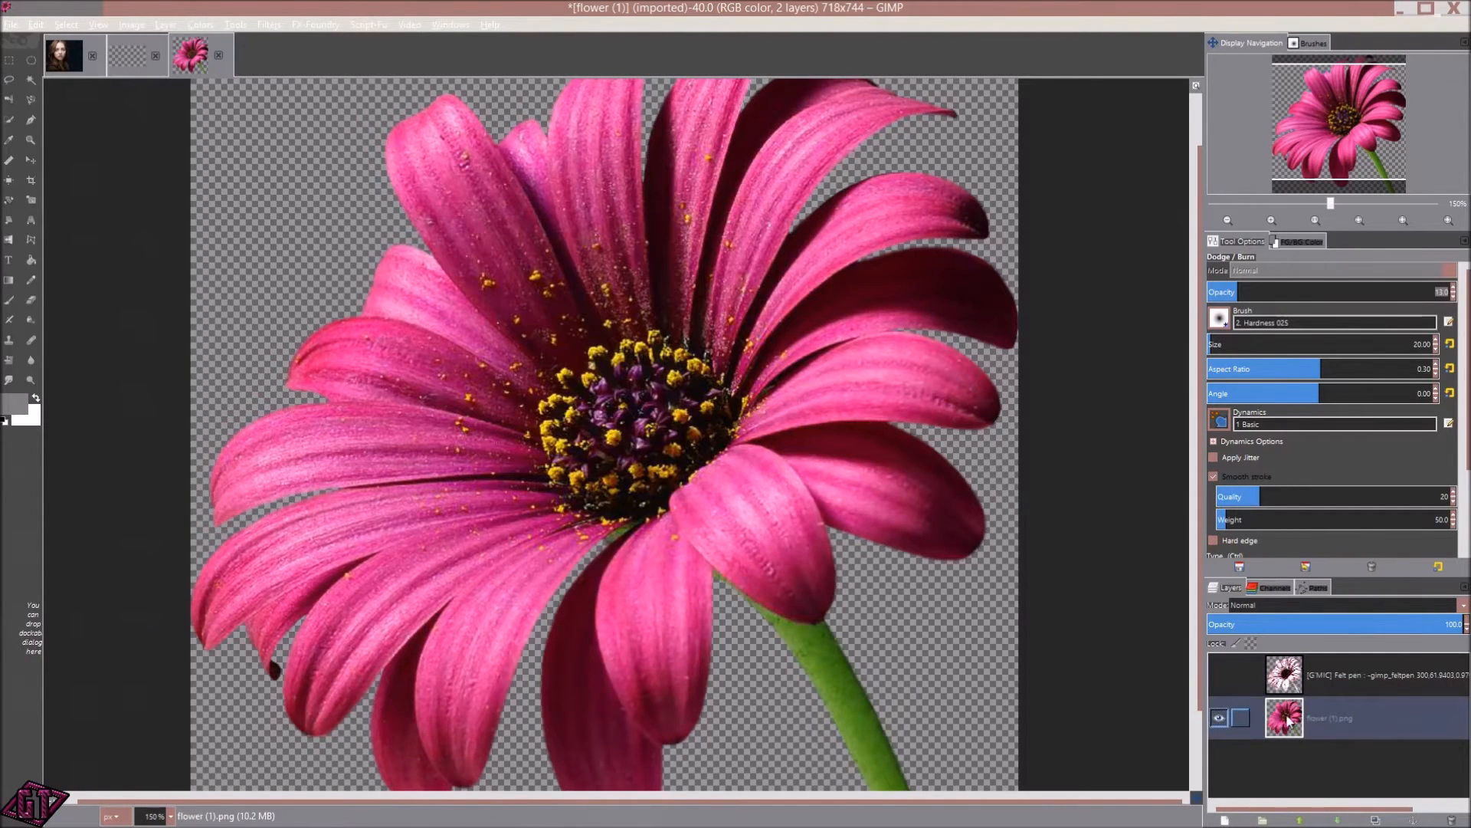
scroll(682, 422, down, 1)
scroll(747, 482, up, 1)
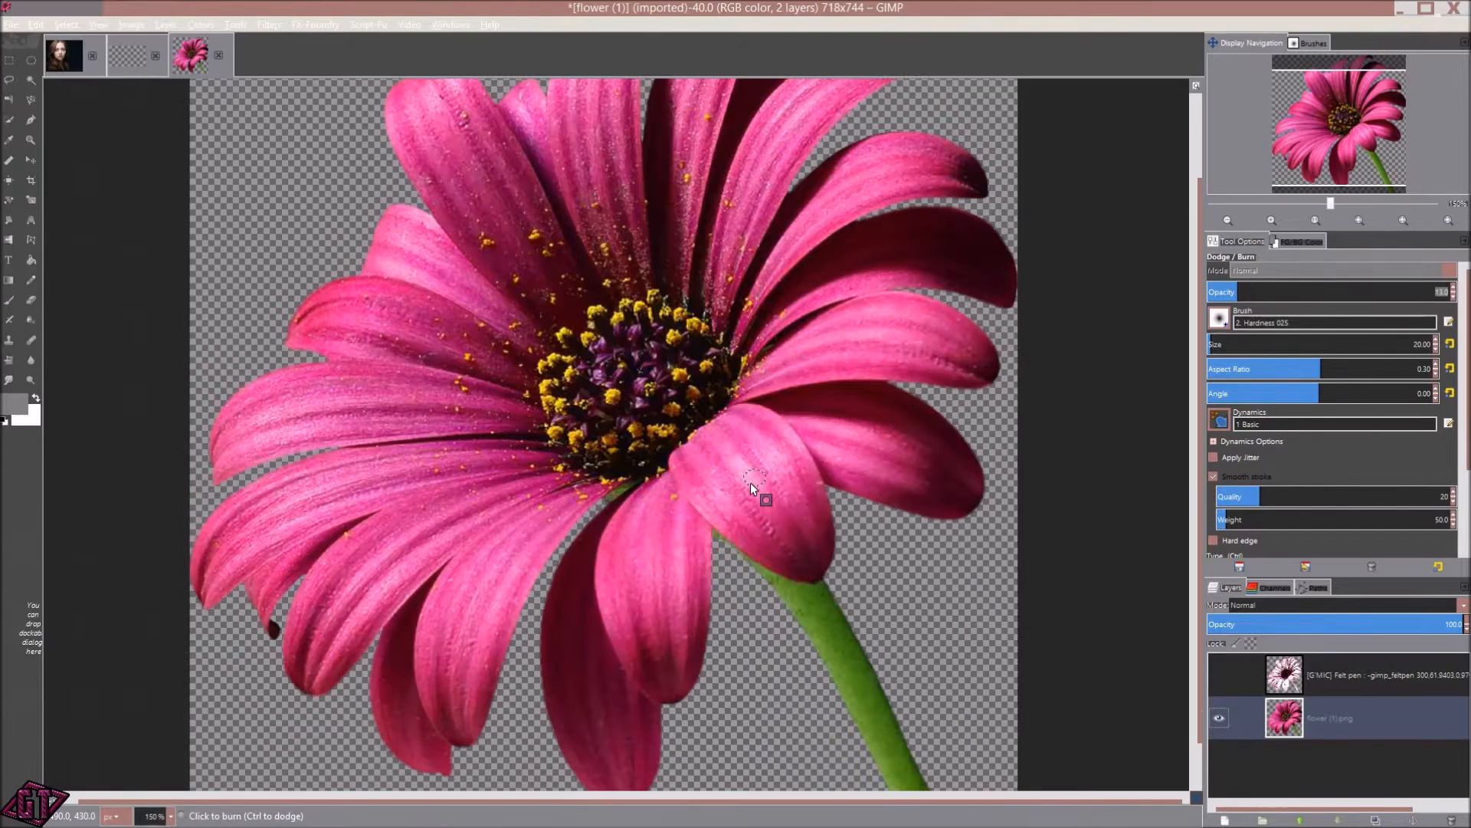
- Show the G'MIC Felt pen layer over the flower photo and inspect the sketched petals and flower centre
click(1220, 674)
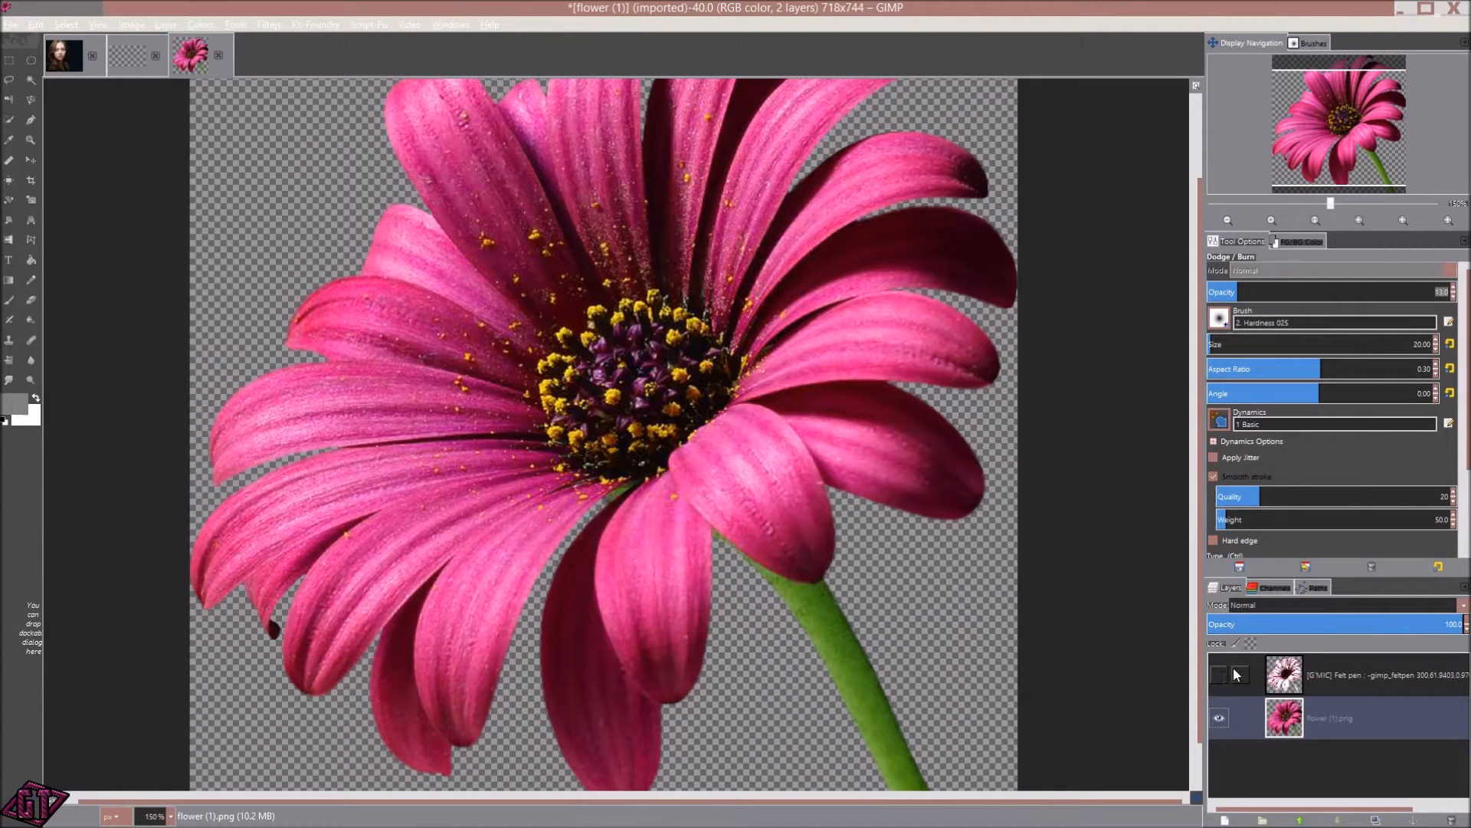
scroll(759, 467, down, 1)
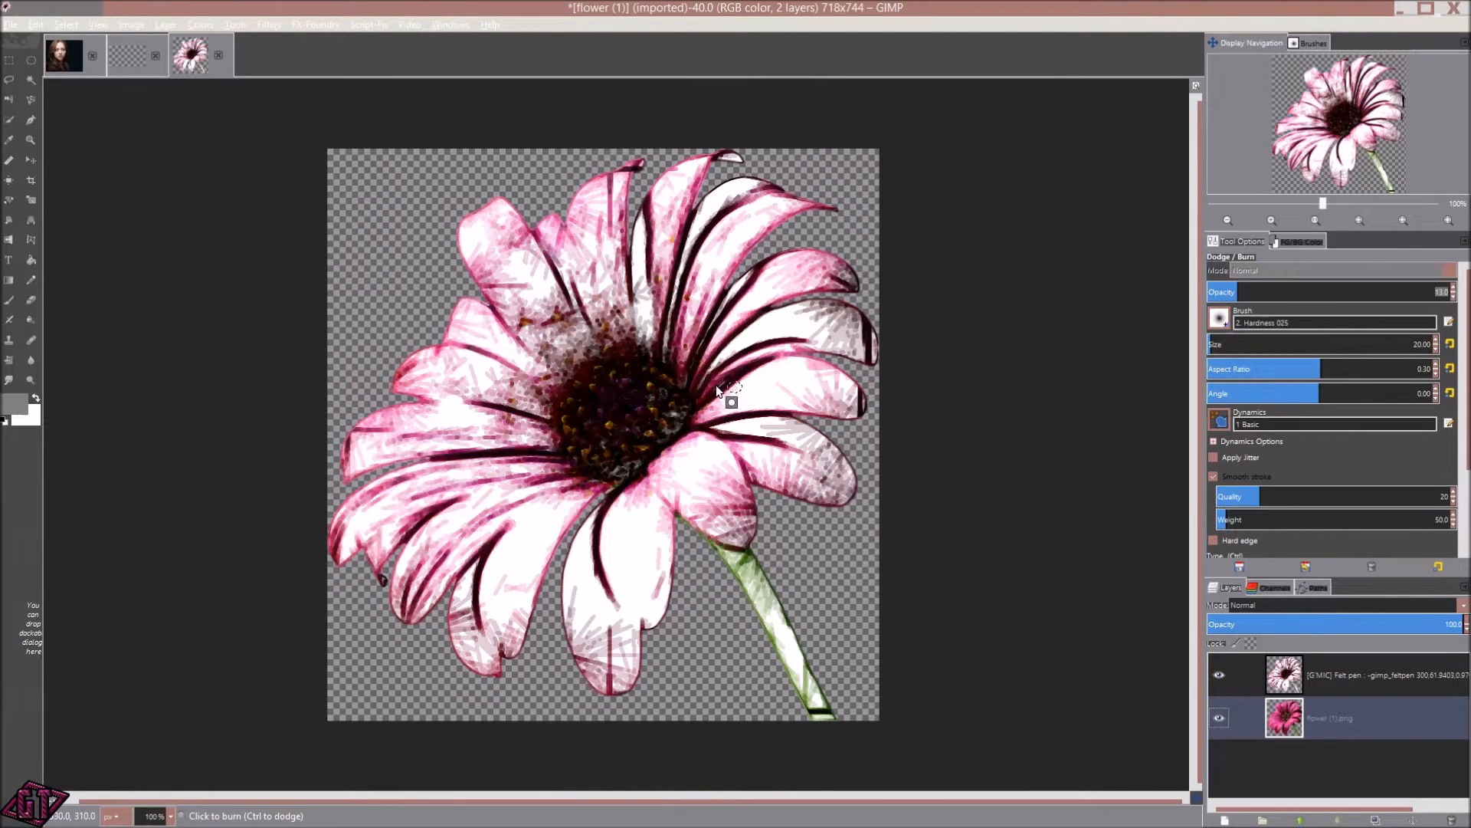
scroll(814, 543, up, 1)
scroll(801, 437, down, 1)
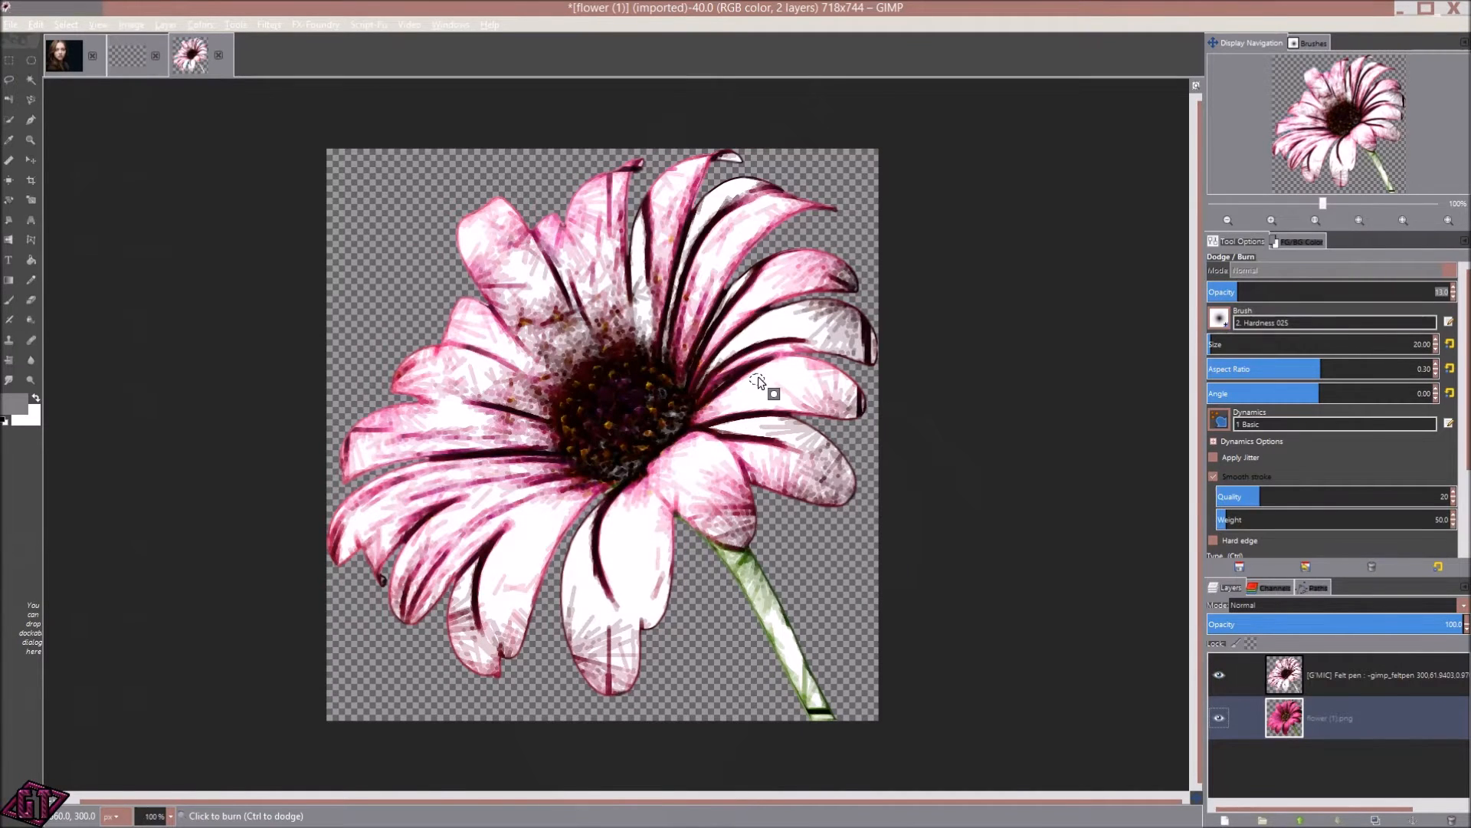
scroll(751, 383, up, 1)
scroll(728, 373, down, 1)
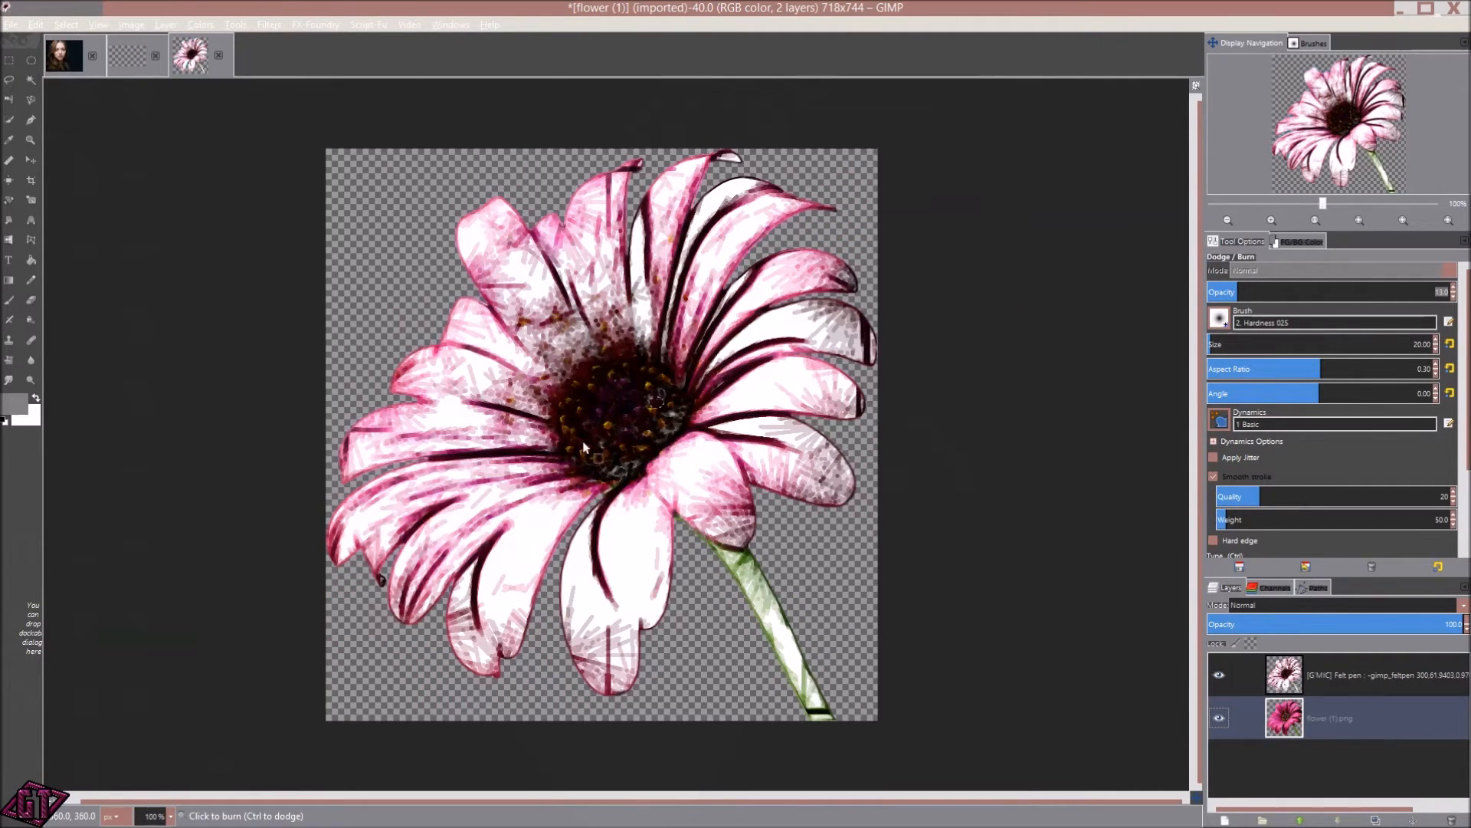
scroll(583, 413, up, 1)
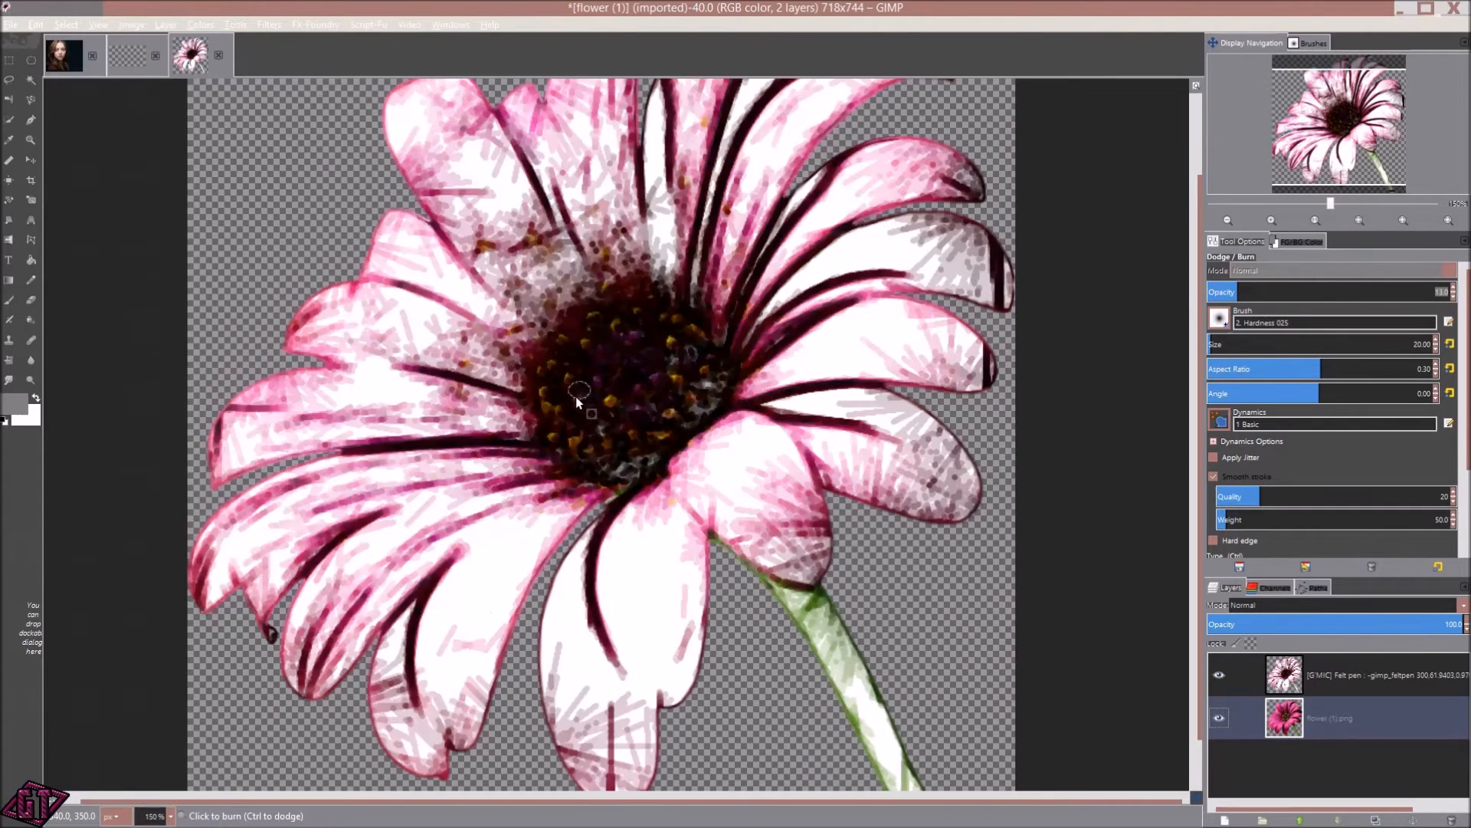
scroll(576, 397, down, 1)
- Switch to the wings image, show its original wings layer and inspect the feathers
click(126, 56)
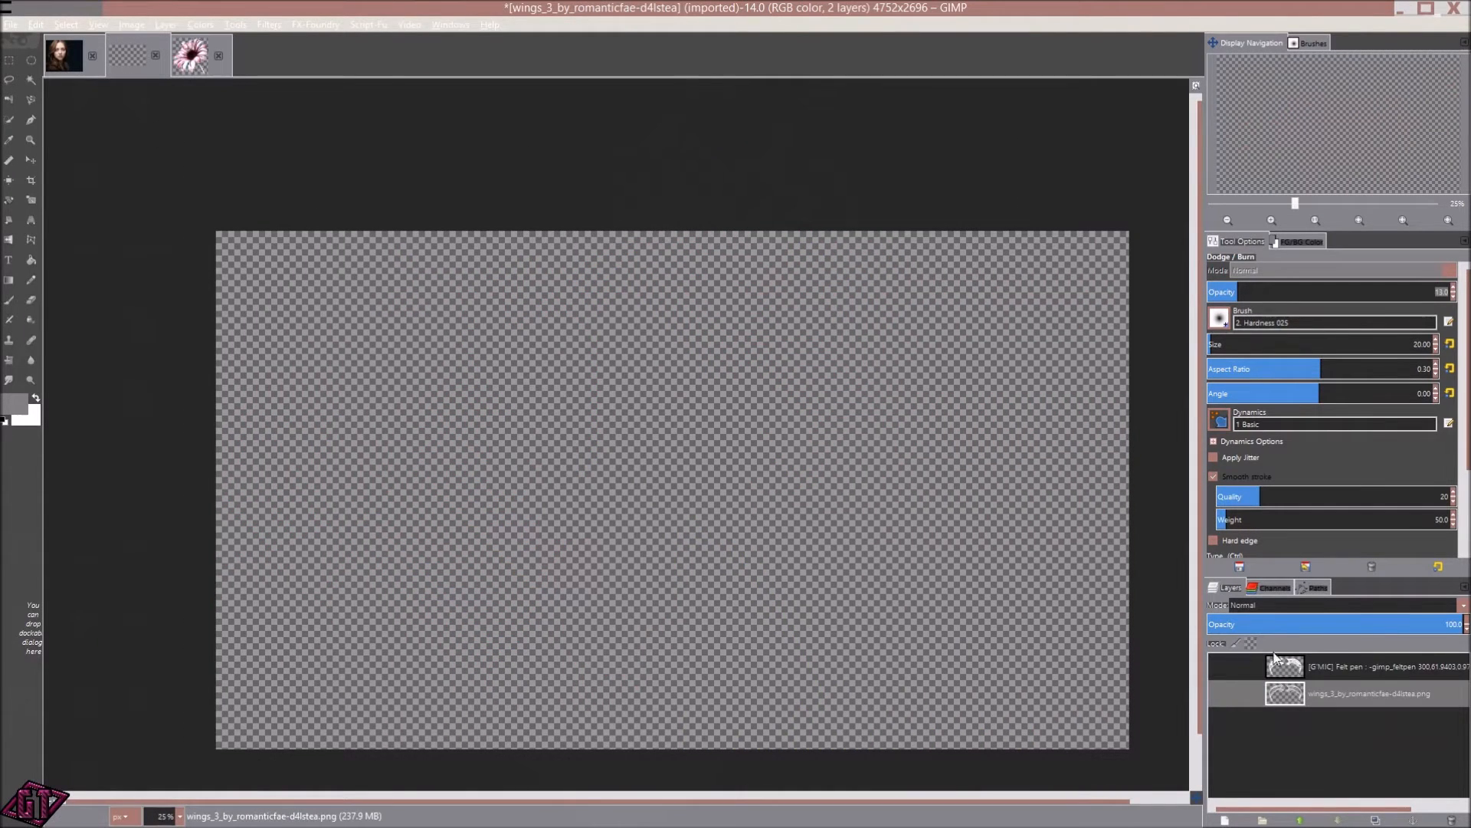
click(1218, 693)
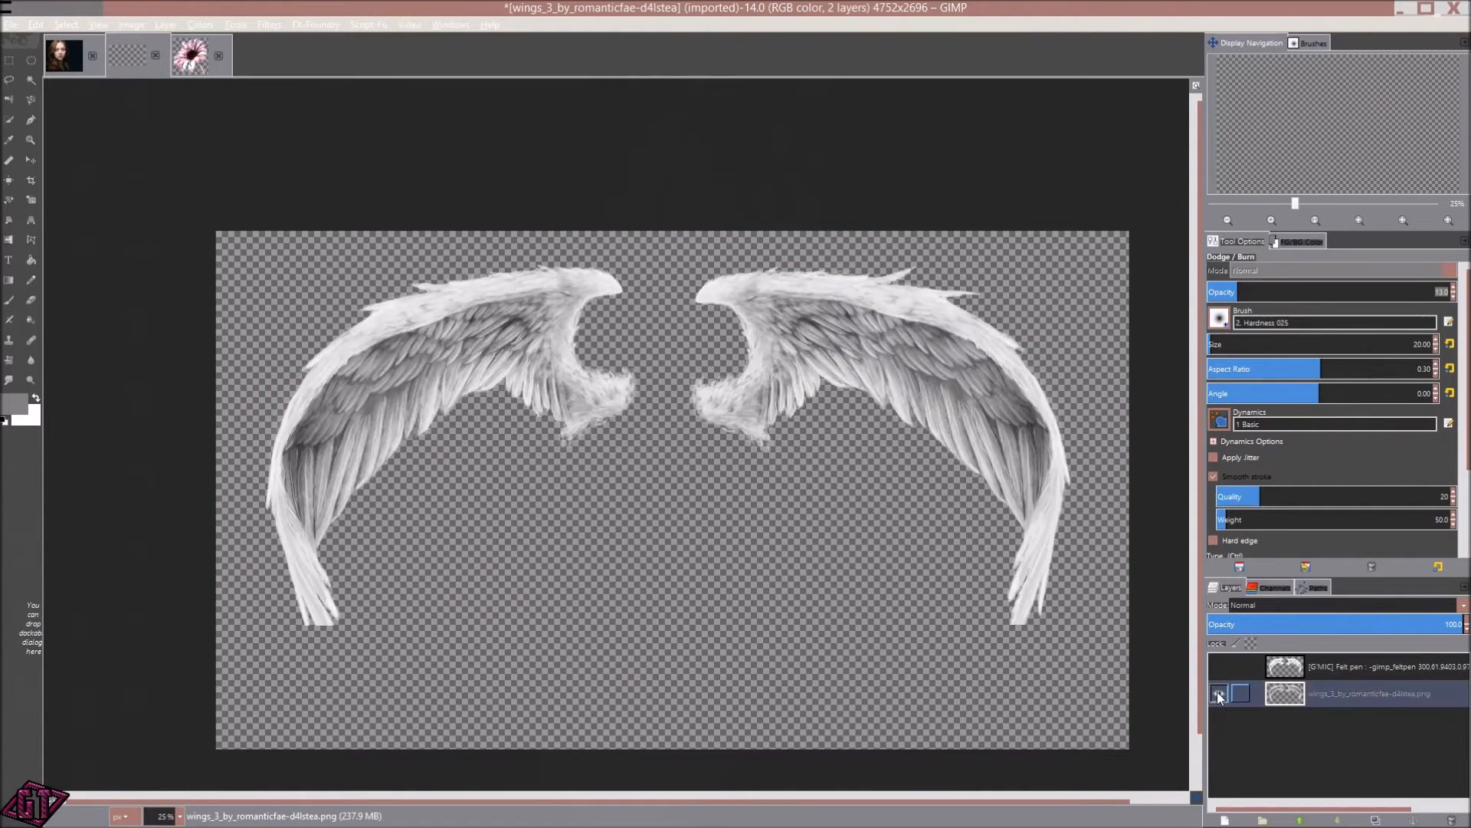
scroll(692, 474, up, 1)
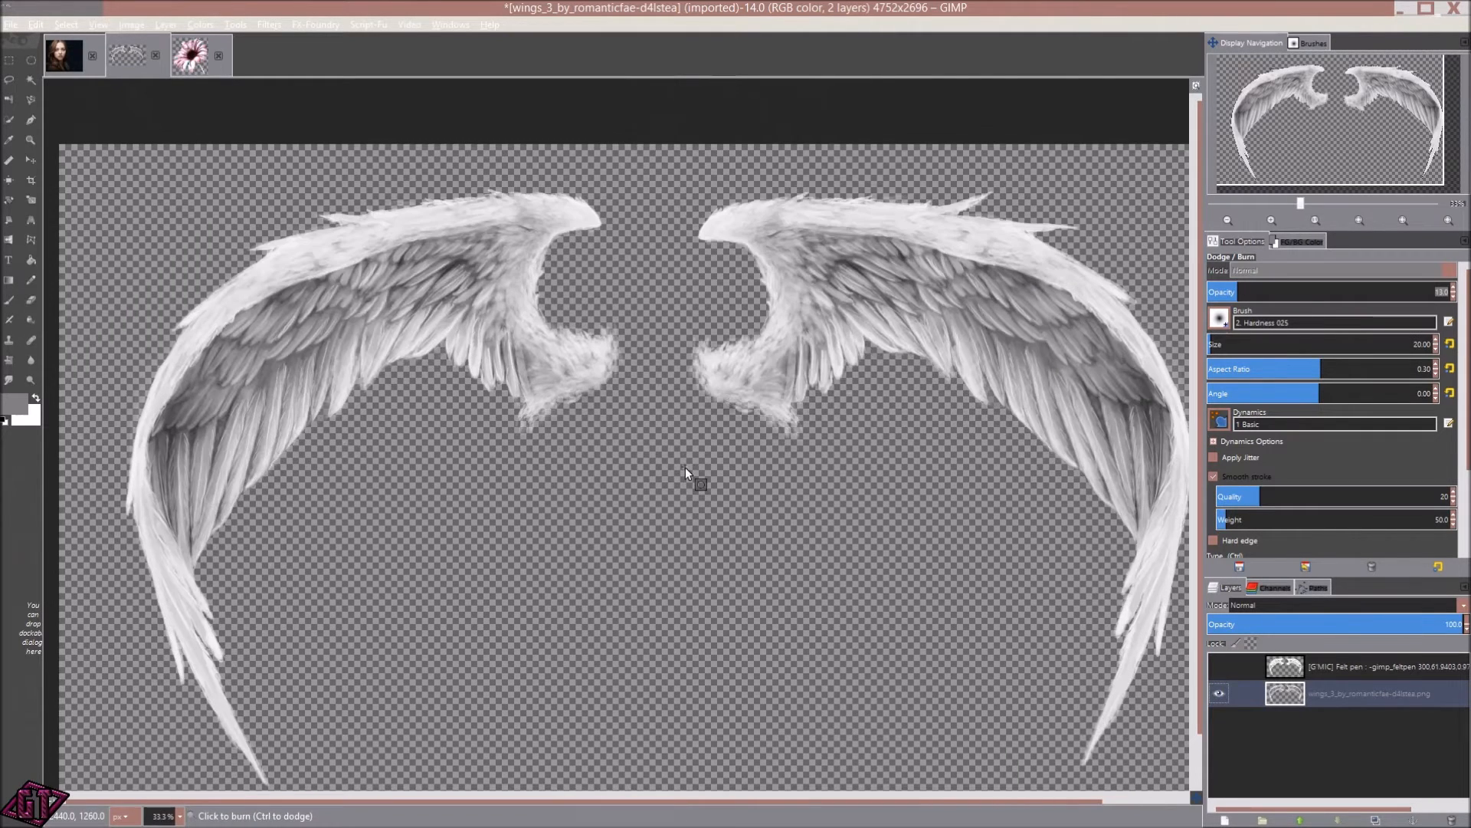
drag(866, 423, 838, 383)
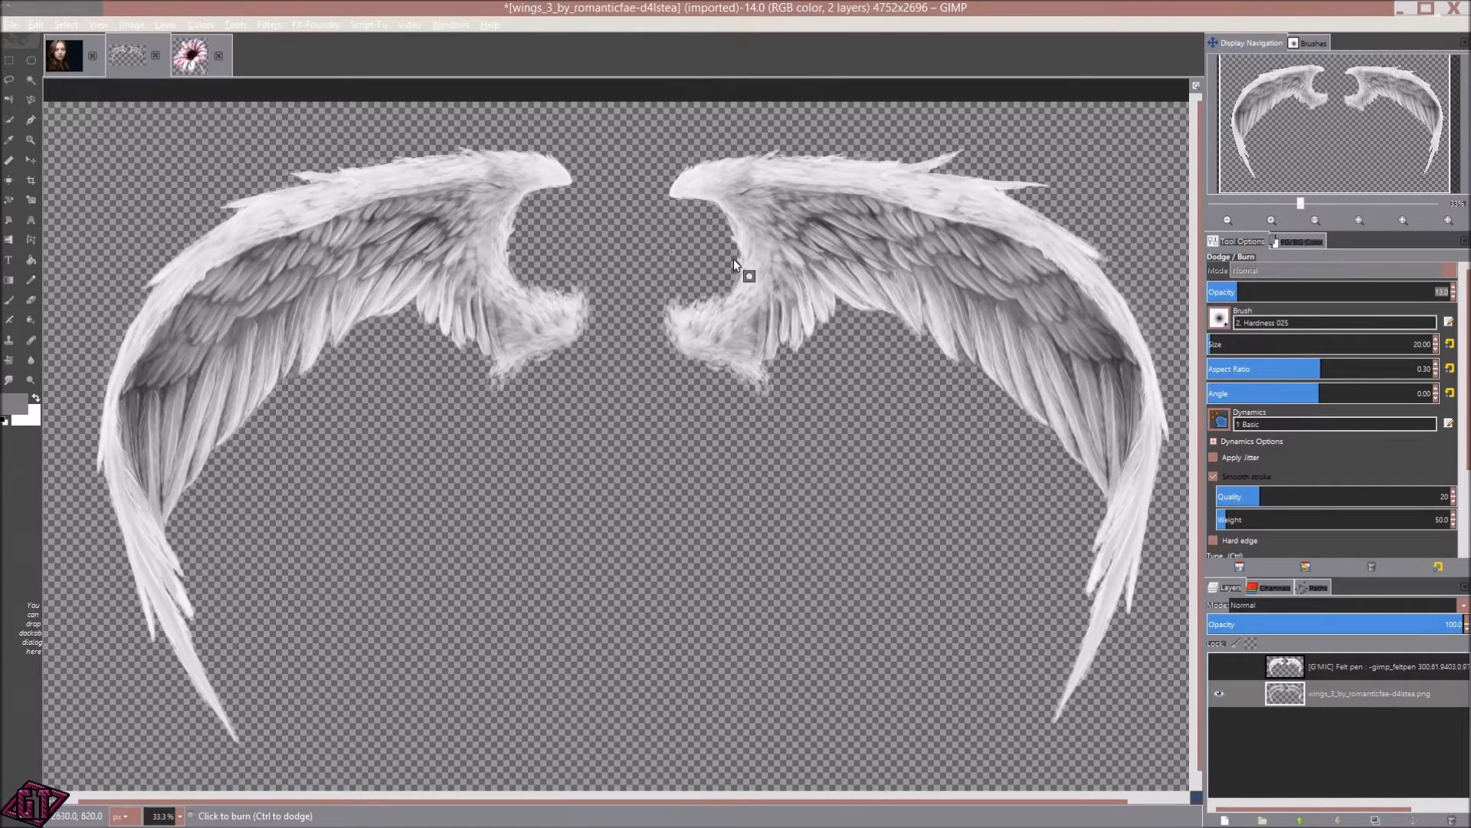
scroll(642, 273, down, 1)
scroll(642, 274, up, 1)
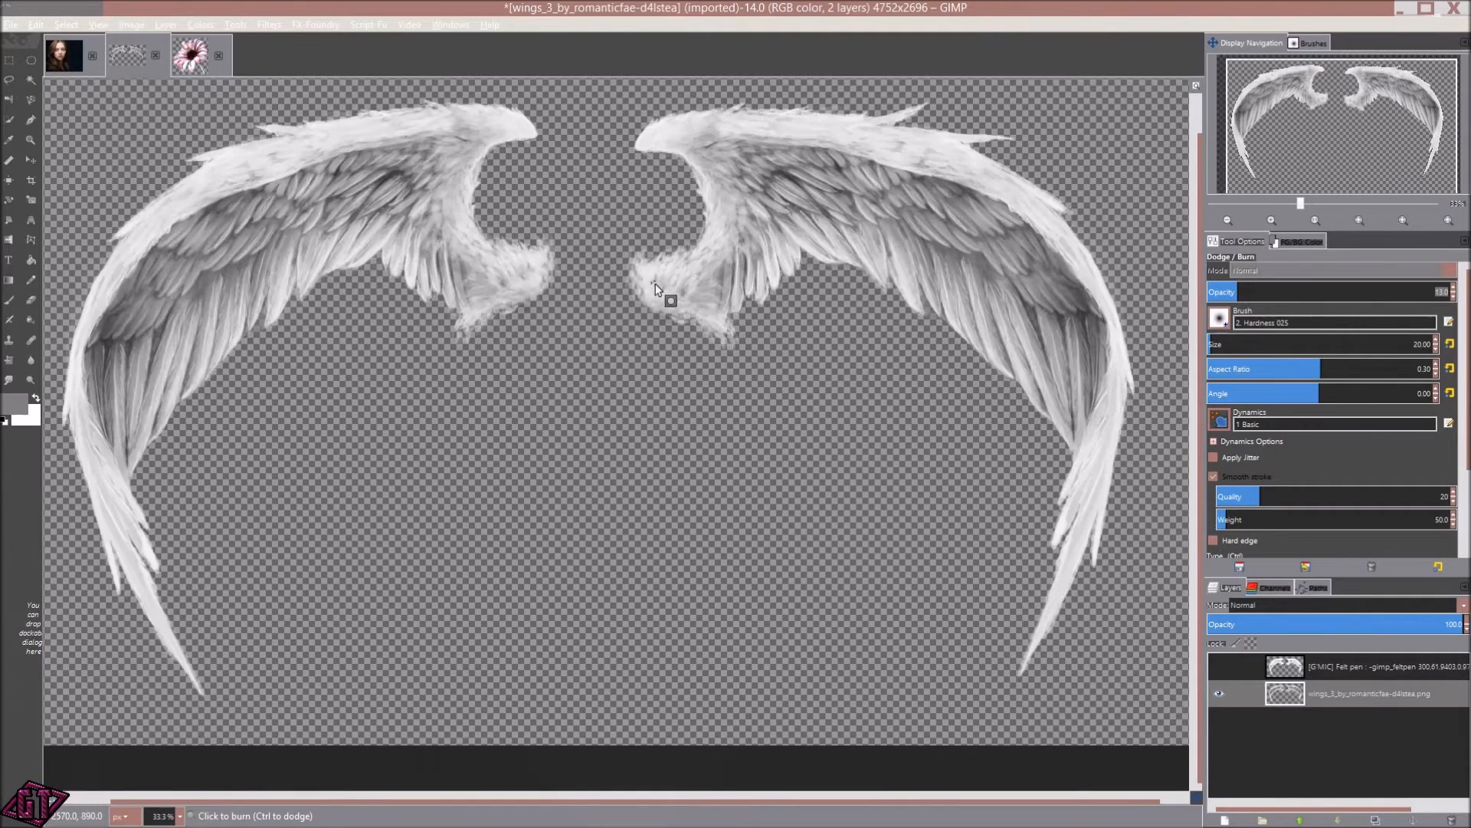
- Hide the original wings layer and show the G'MIC Felt pen layer in its place
click(1218, 692)
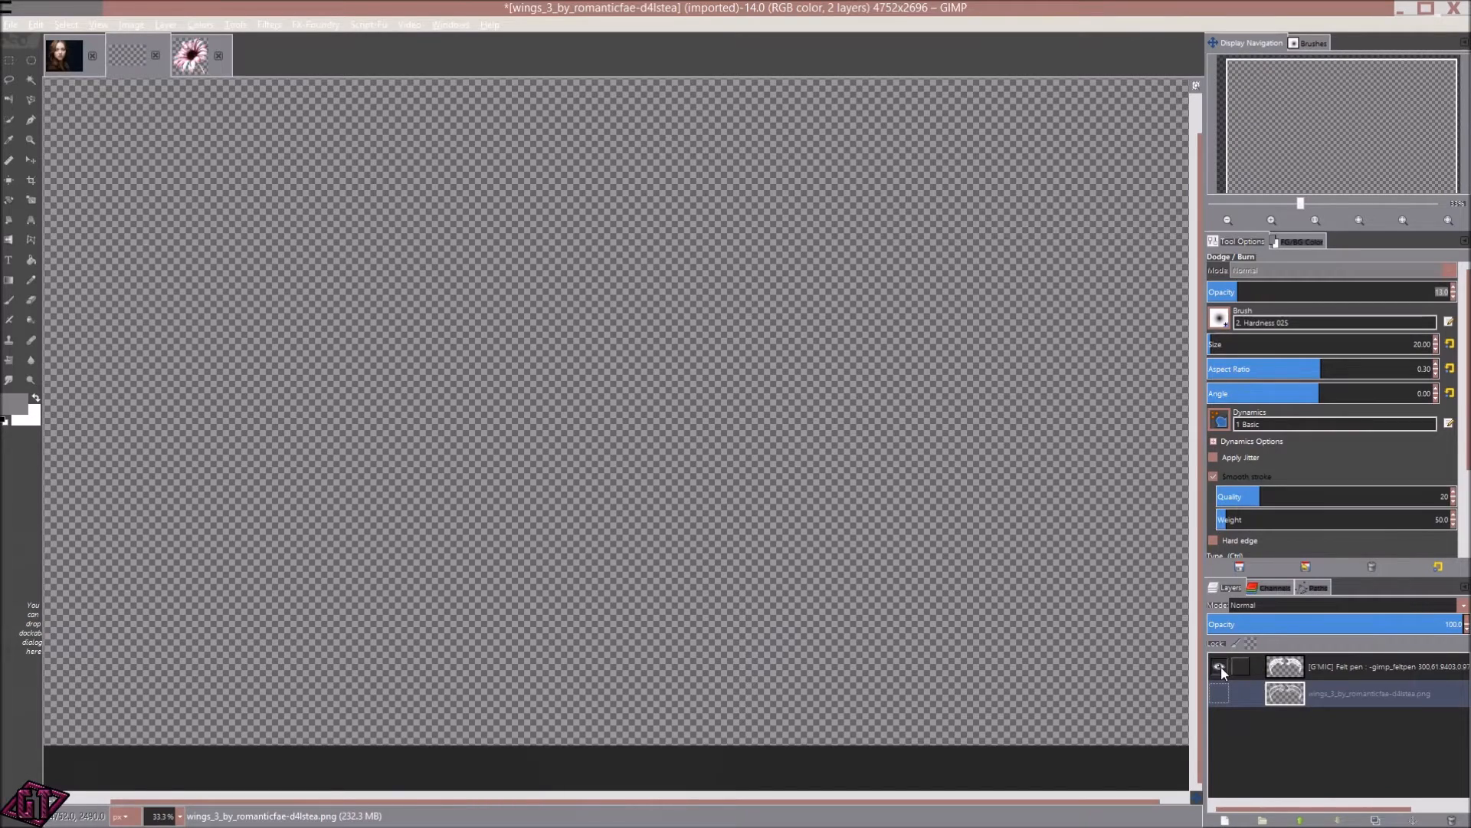
click(1219, 665)
scroll(667, 368, down, 1)
scroll(671, 379, up, 2)
scroll(770, 335, up, 1)
scroll(765, 328, down, 2)
scroll(765, 328, down, 1)
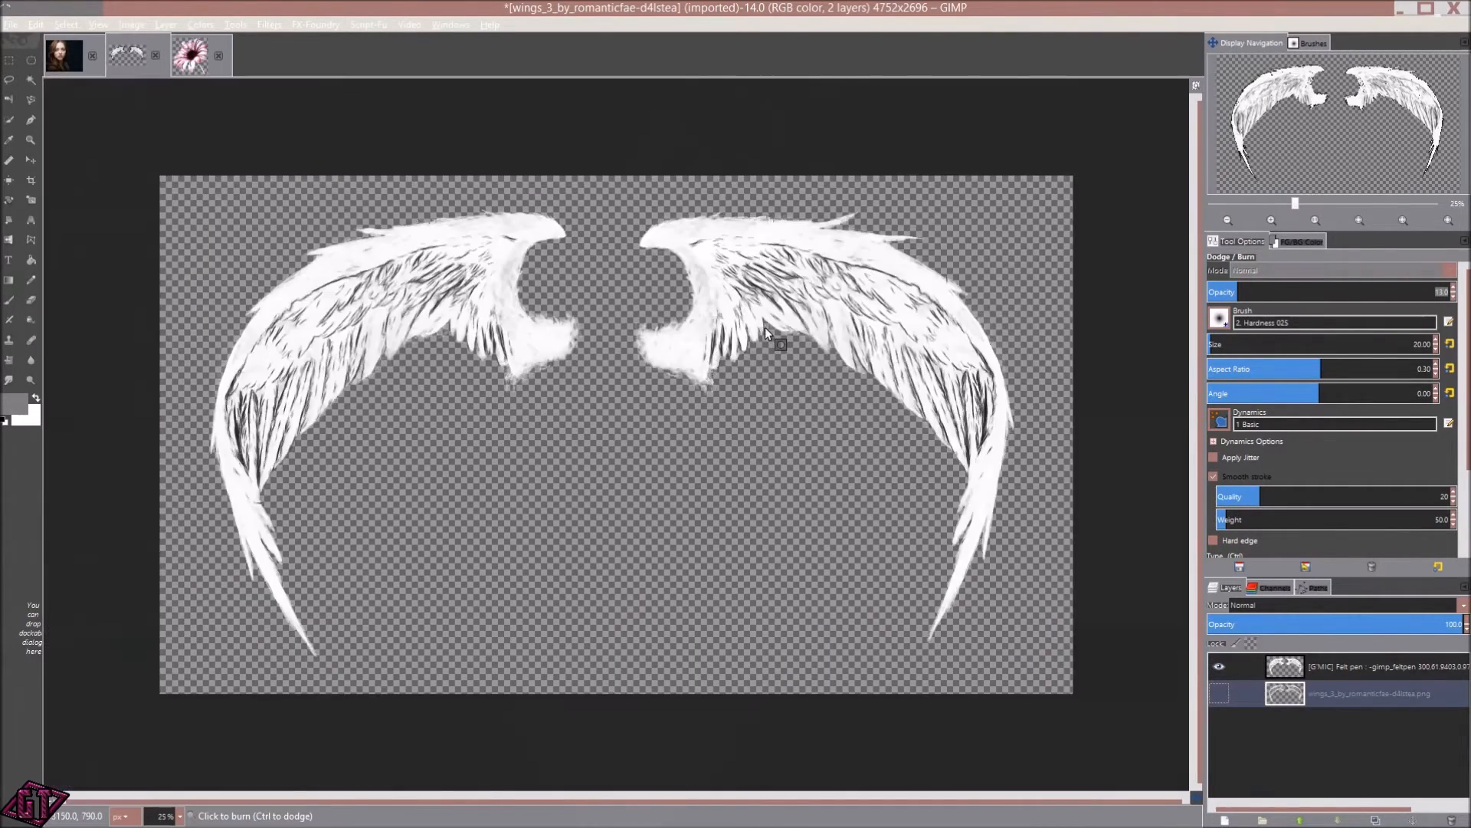
- Examine the felt pen strokes up close along the feathers of the right-hand wing
drag(766, 331, 756, 365)
scroll(768, 333, up, 2)
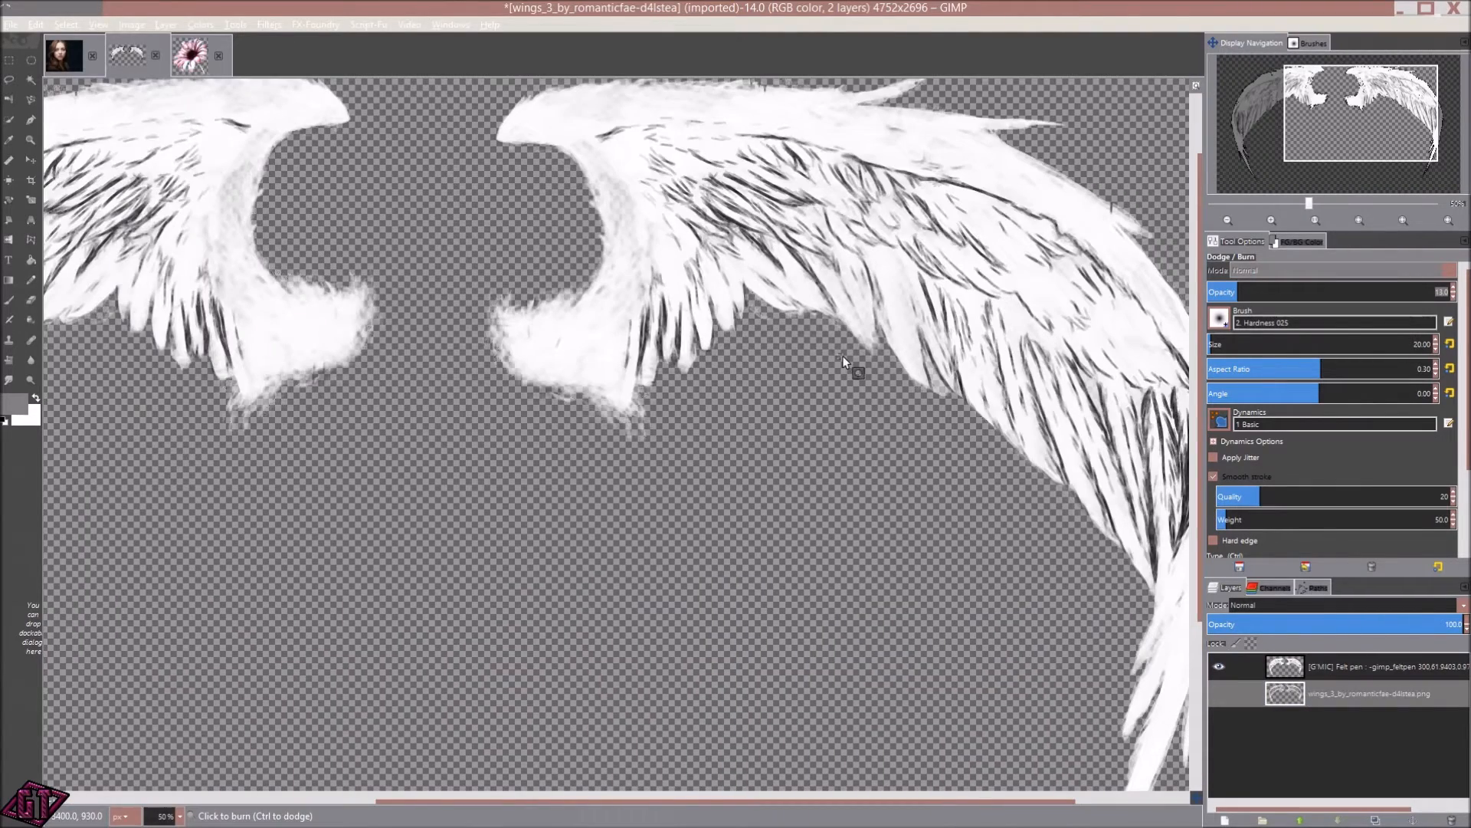
scroll(863, 355, up, 4)
scroll(863, 355, up, 8)
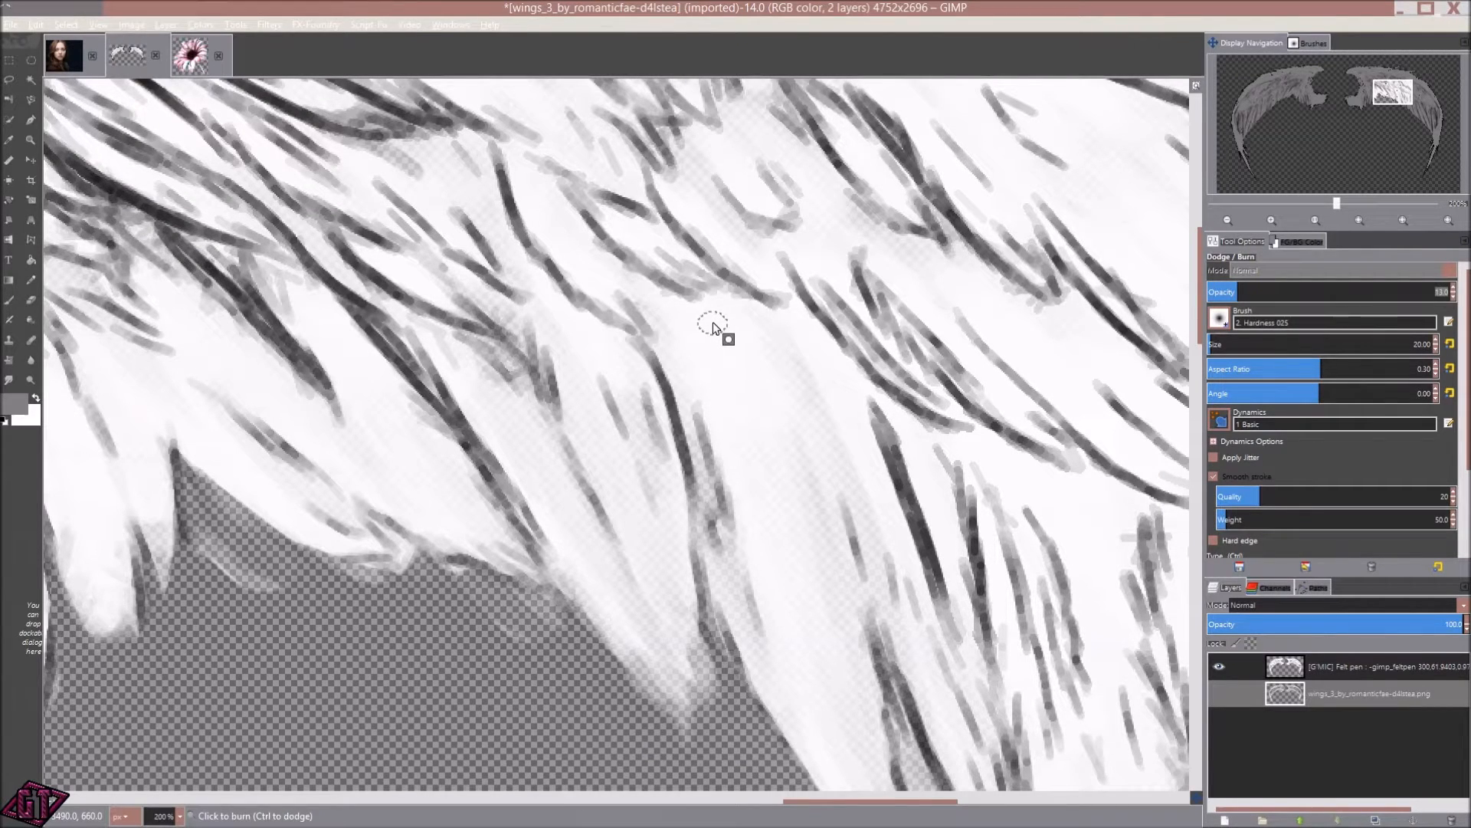
scroll(756, 301, down, 3)
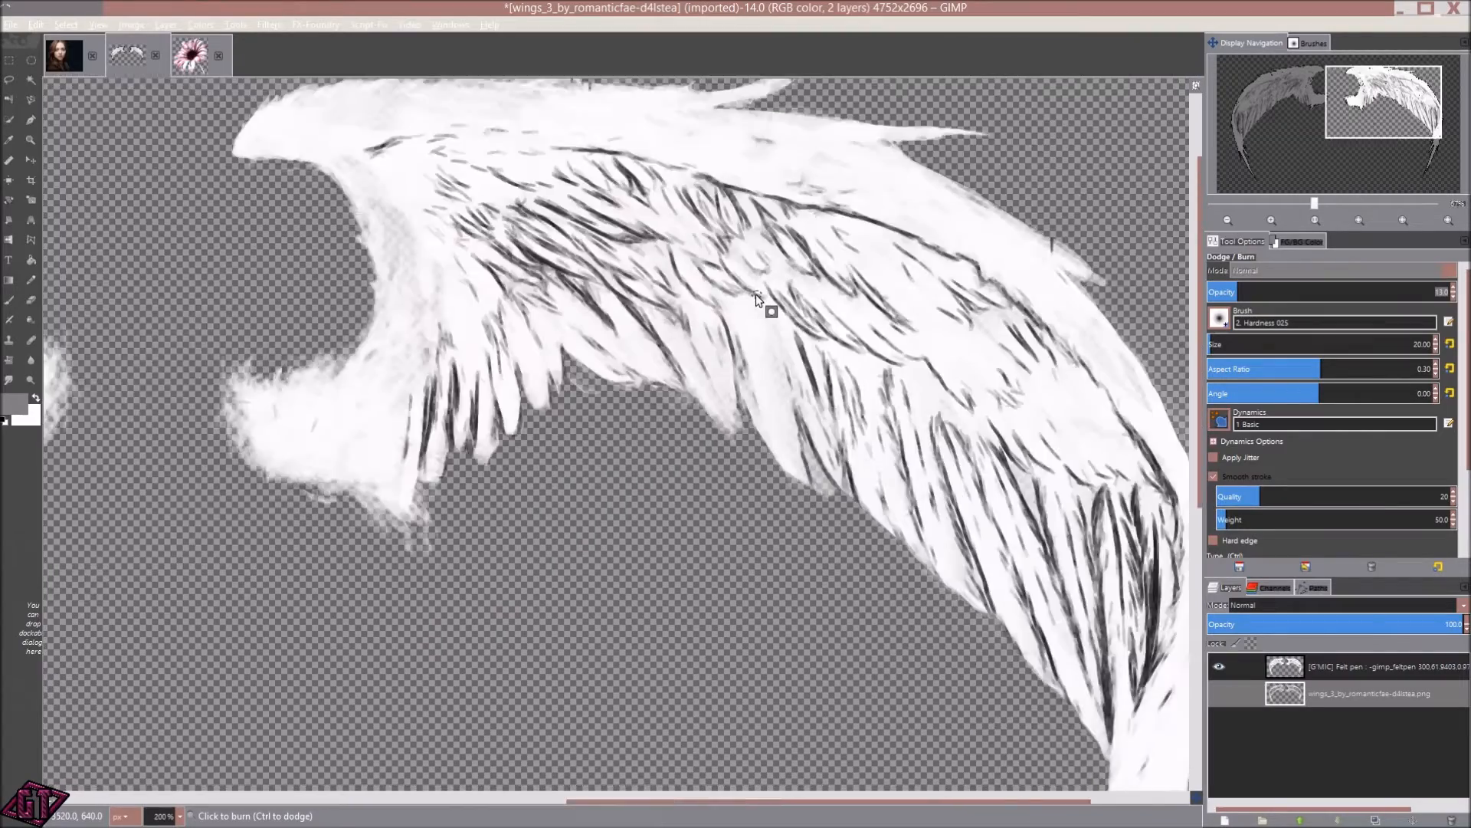
scroll(757, 301, up, 2)
scroll(756, 301, down, 3)
scroll(756, 300, up, 2)
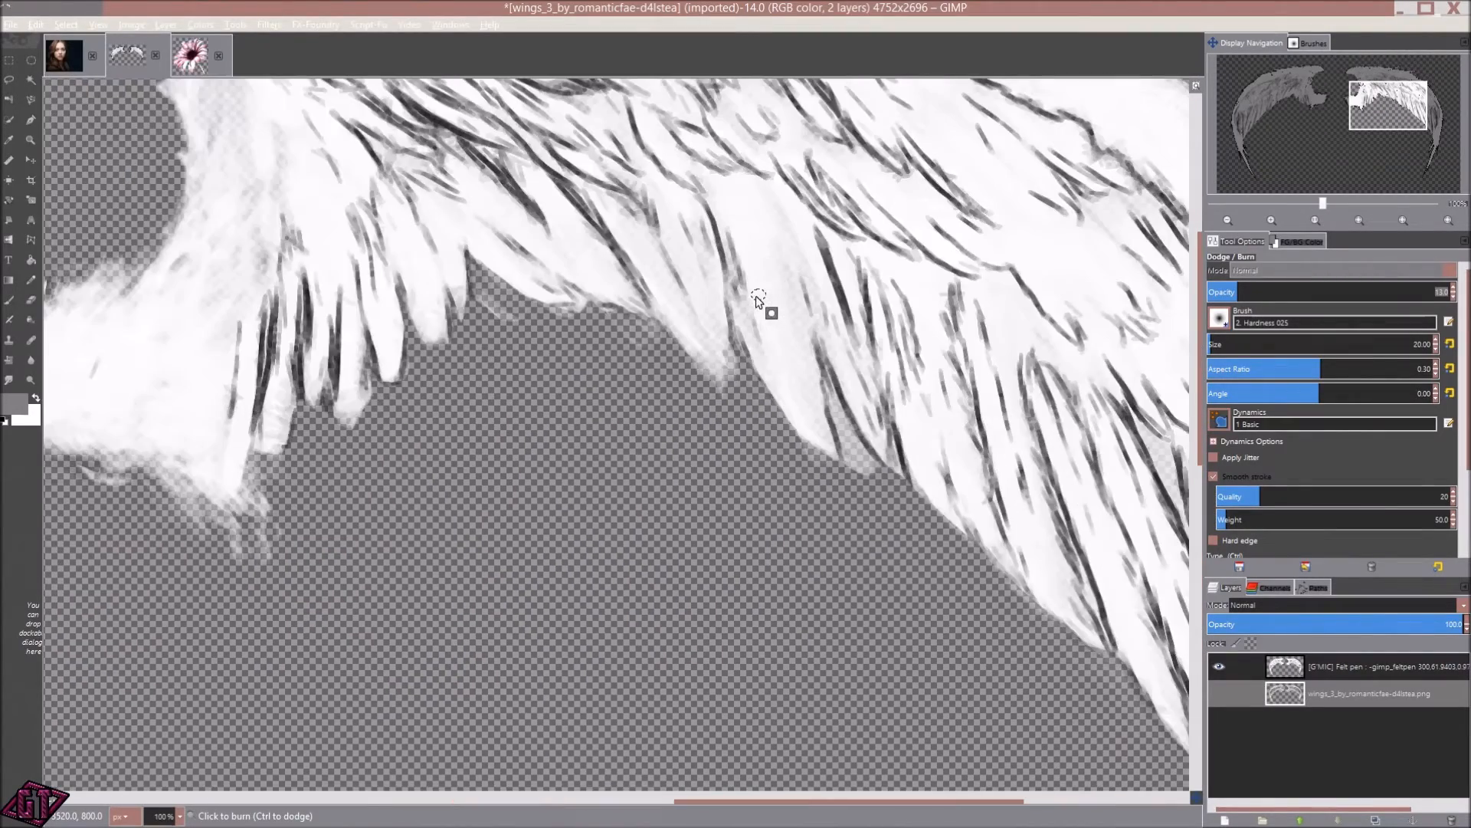
drag(811, 158, 534, 381)
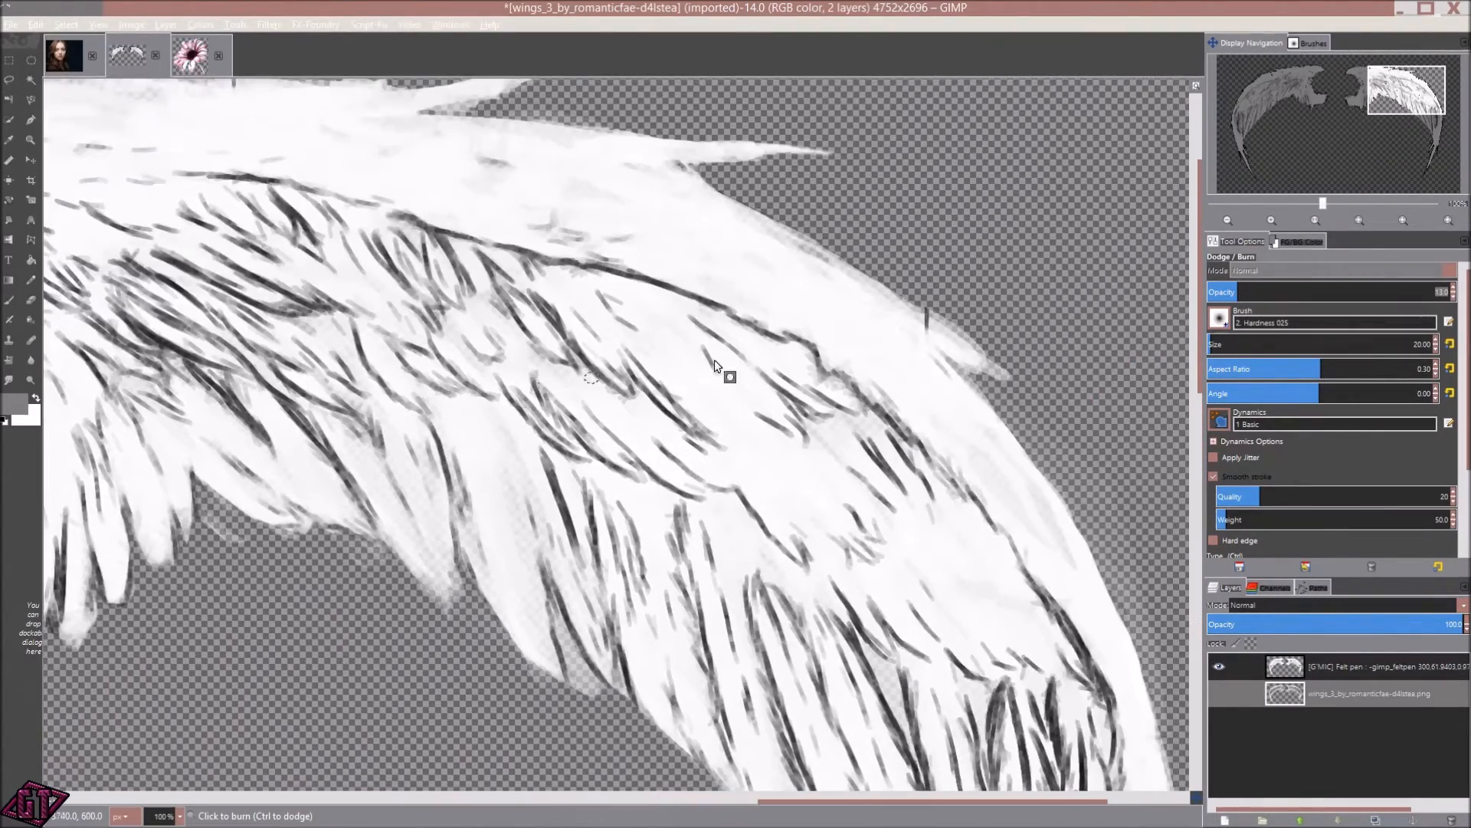
scroll(821, 358, up, 2)
drag(673, 371, 725, 325)
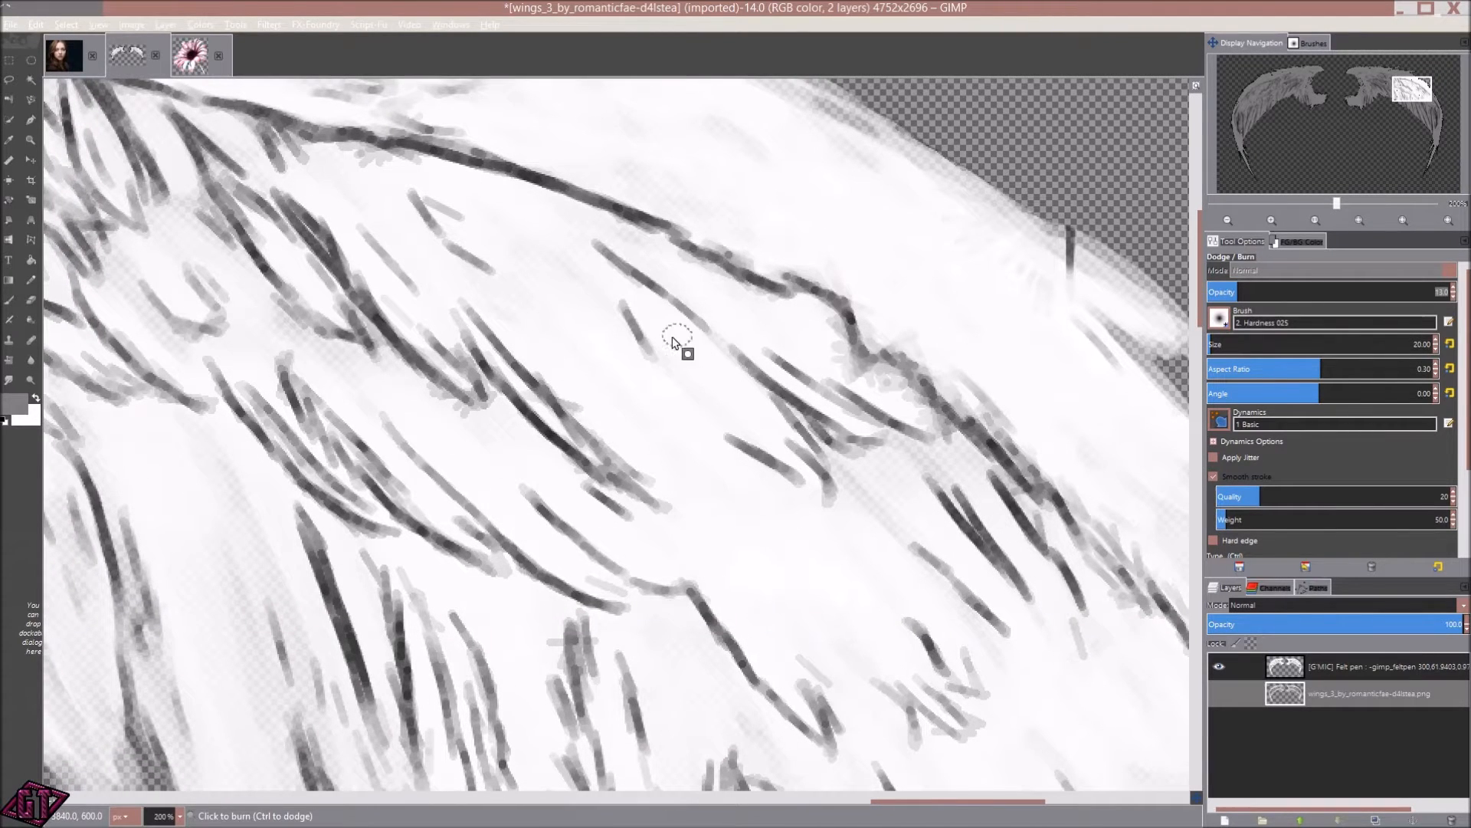
scroll(653, 494, down, 2)
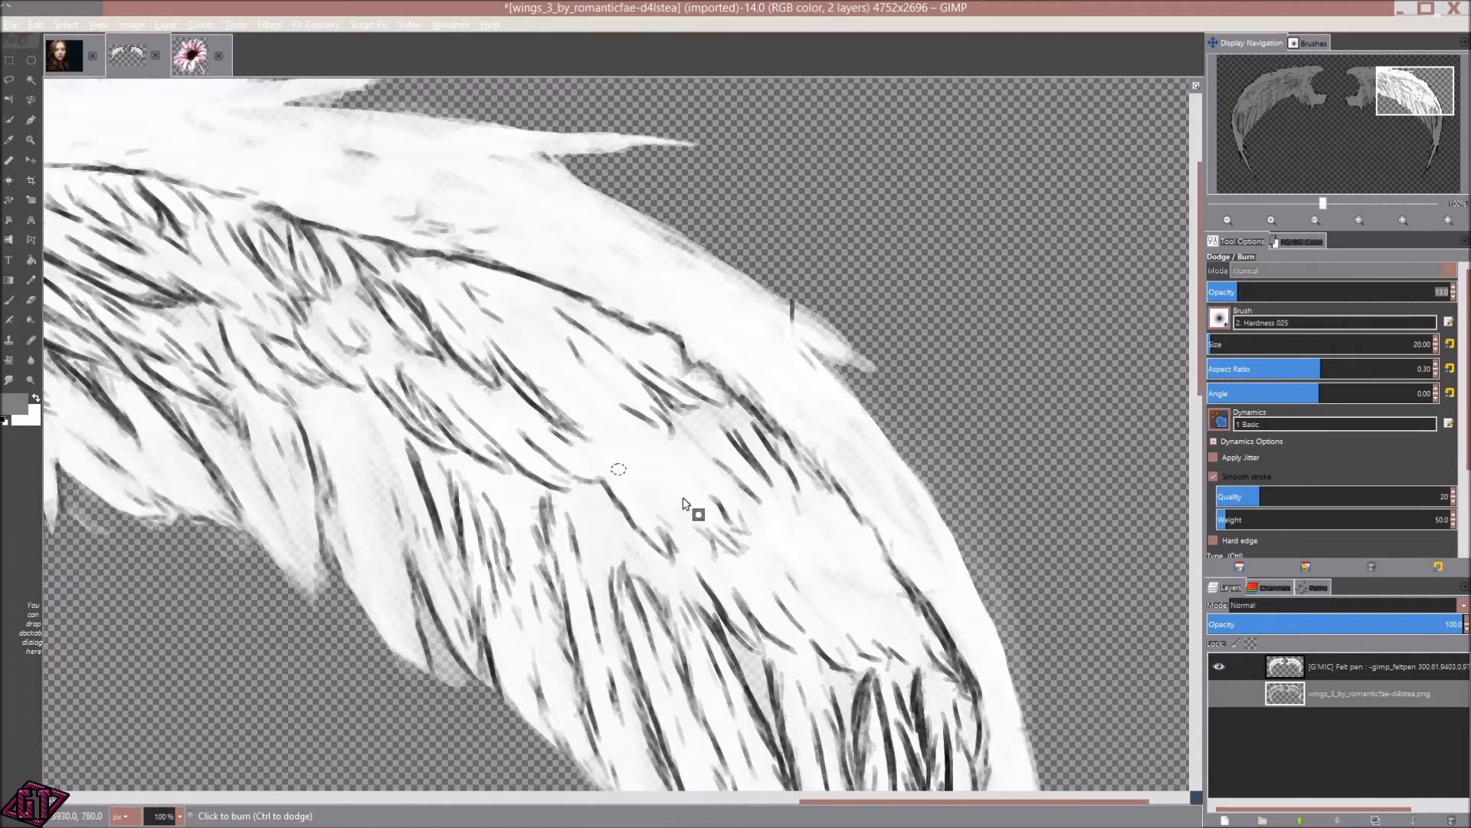
scroll(730, 503, down, 2)
scroll(731, 503, up, 1)
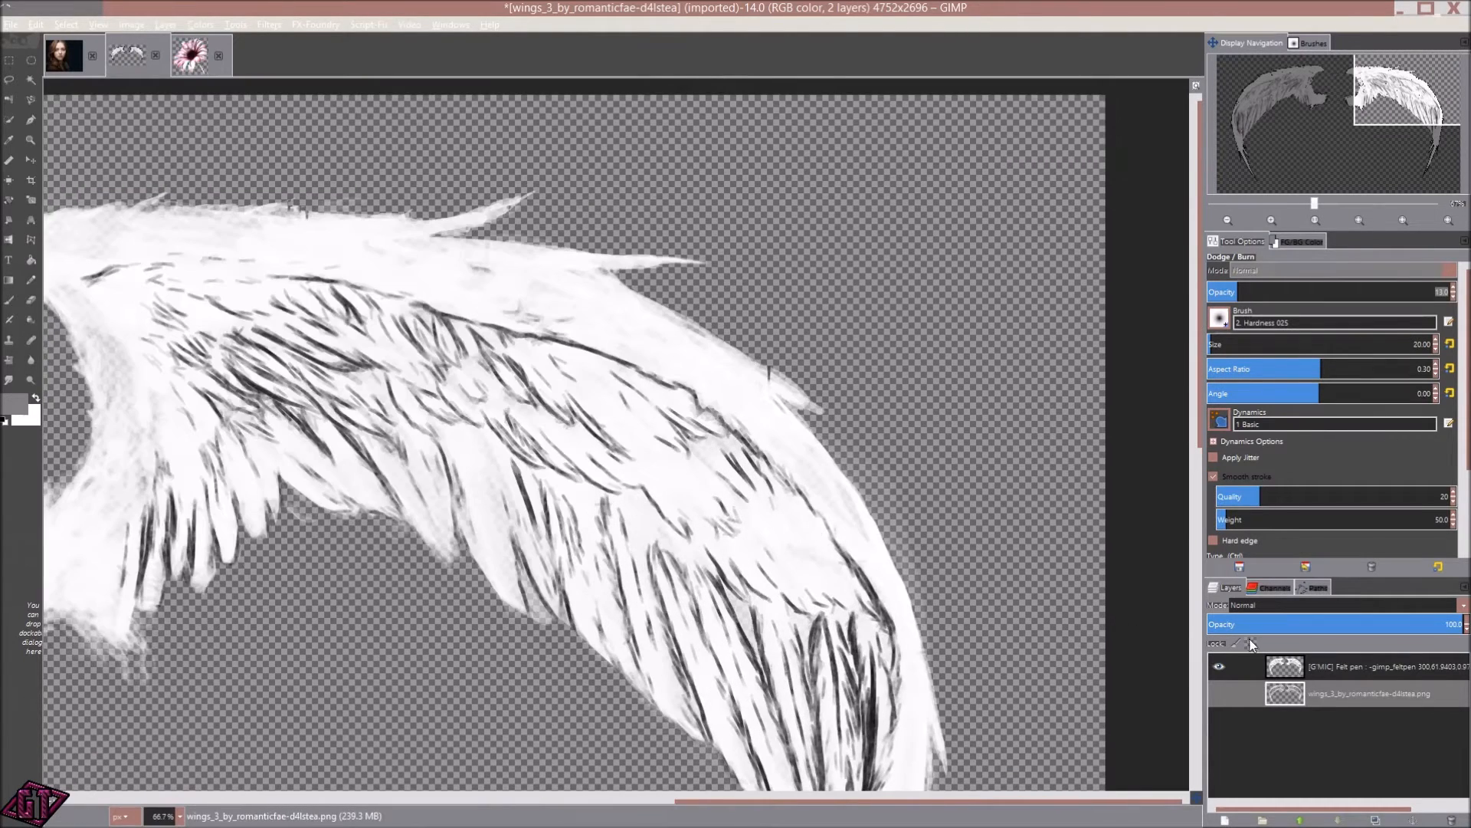
- Show the original wings layer and toggle the Felt pen layer over it to compare the two, leaving the original visible
click(1220, 669)
click(1220, 694)
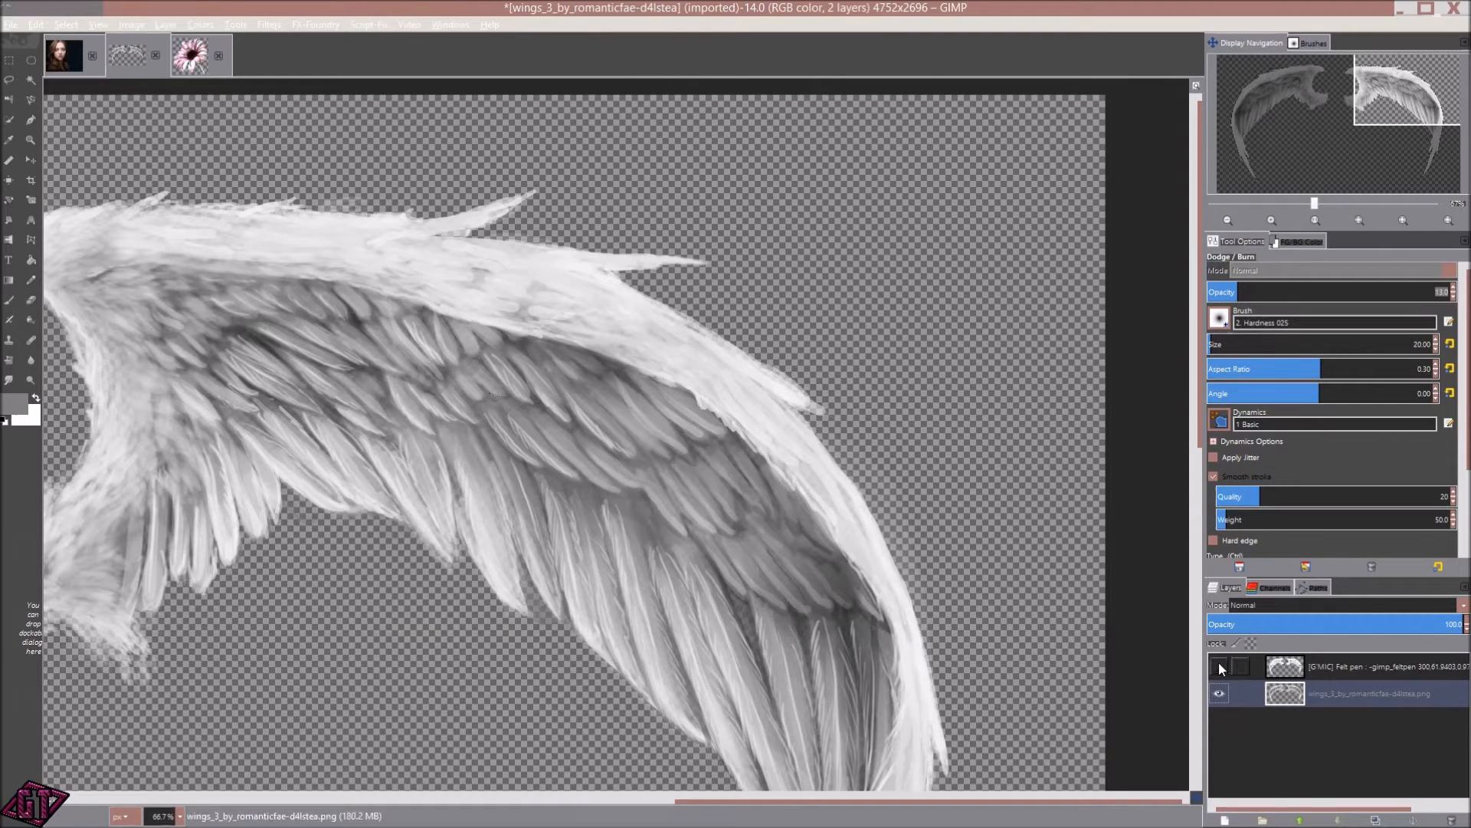
click(1220, 667)
click(1217, 664)
click(1216, 665)
click(1215, 666)
scroll(509, 312, down, 3)
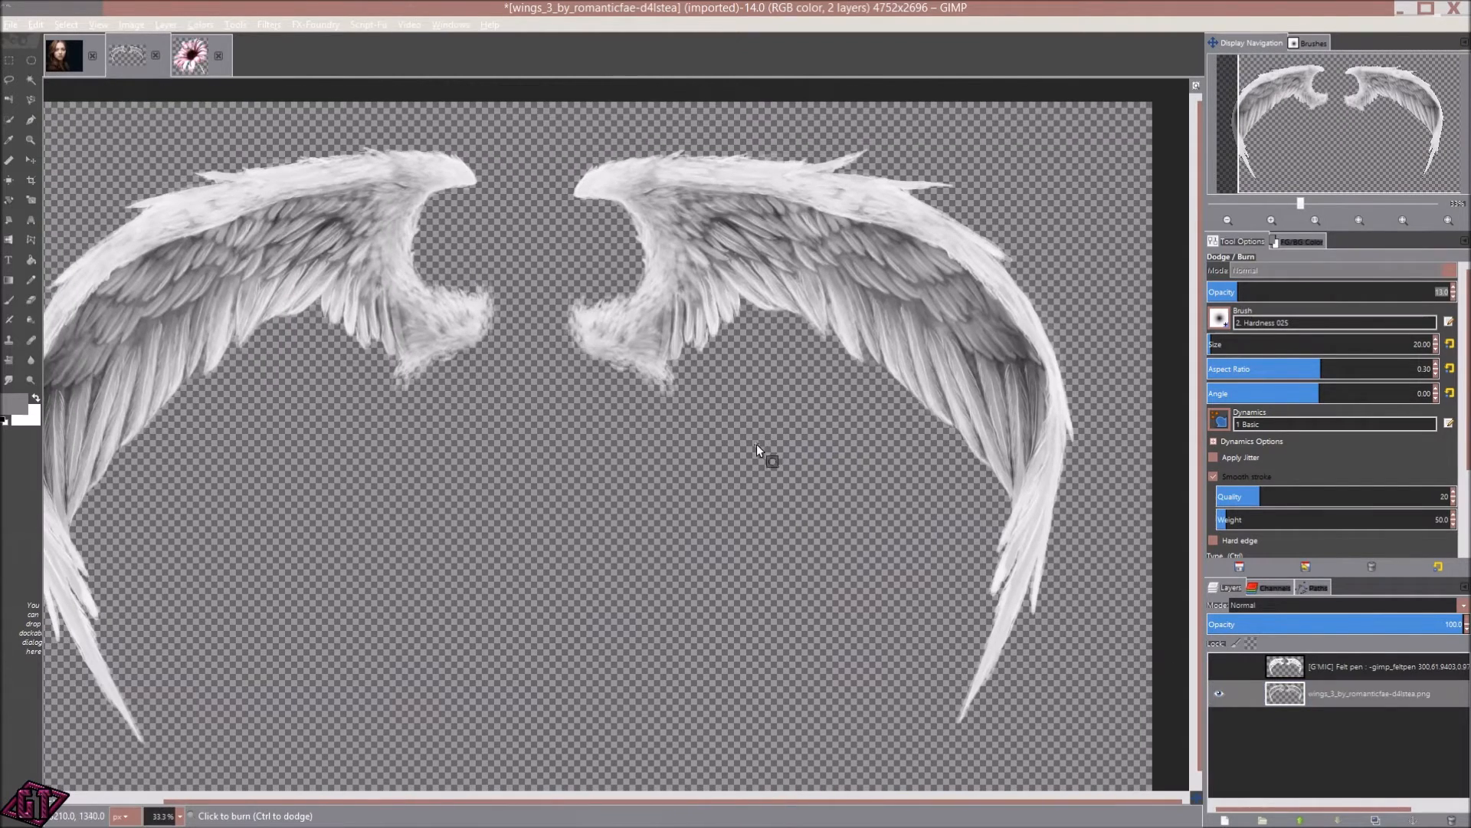
- Hide the original wings layer again, turn the Felt pen layer back on and view both wings
click(1219, 694)
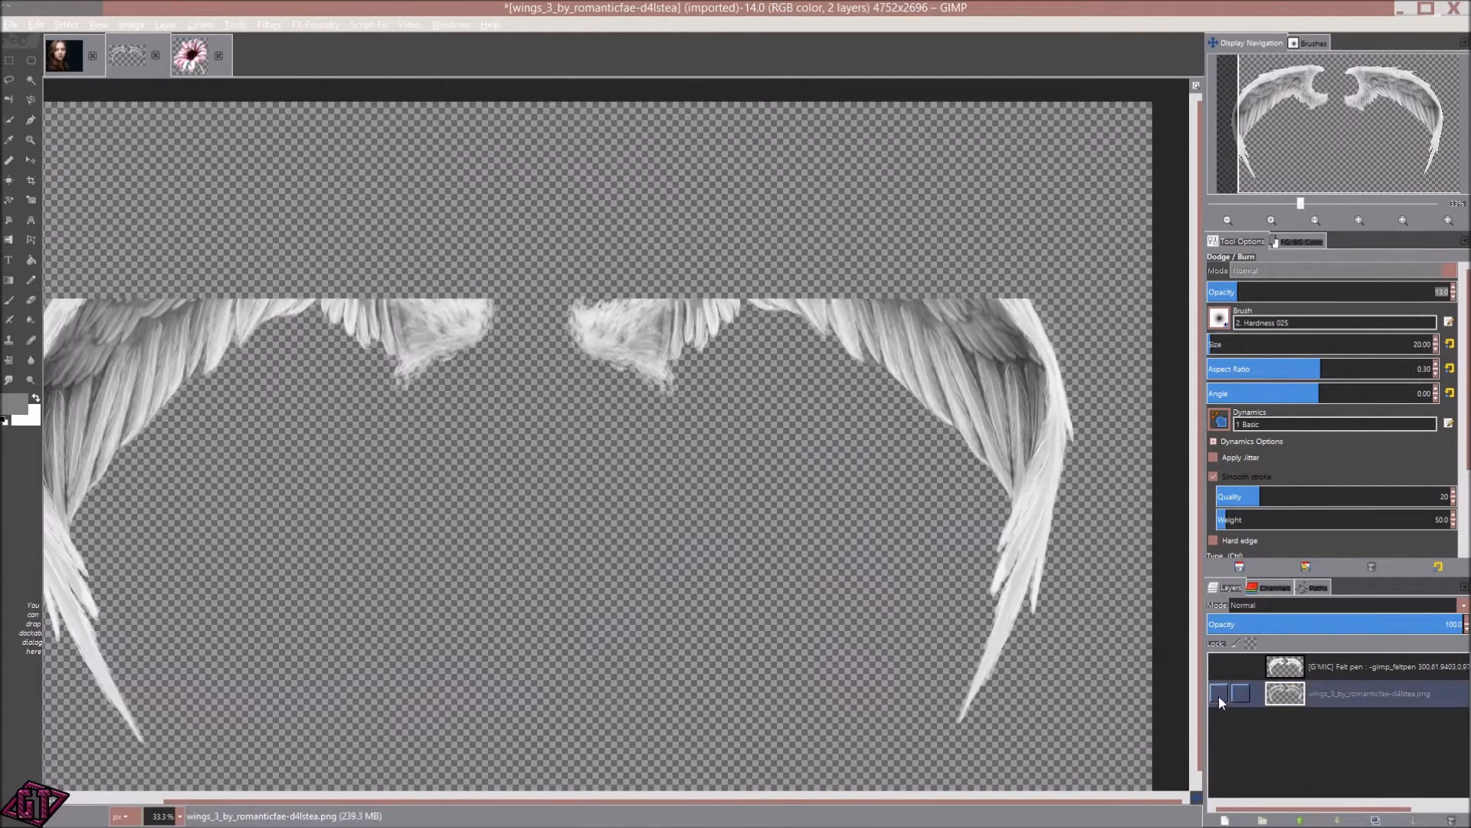
click(1219, 666)
scroll(502, 259, down, 2)
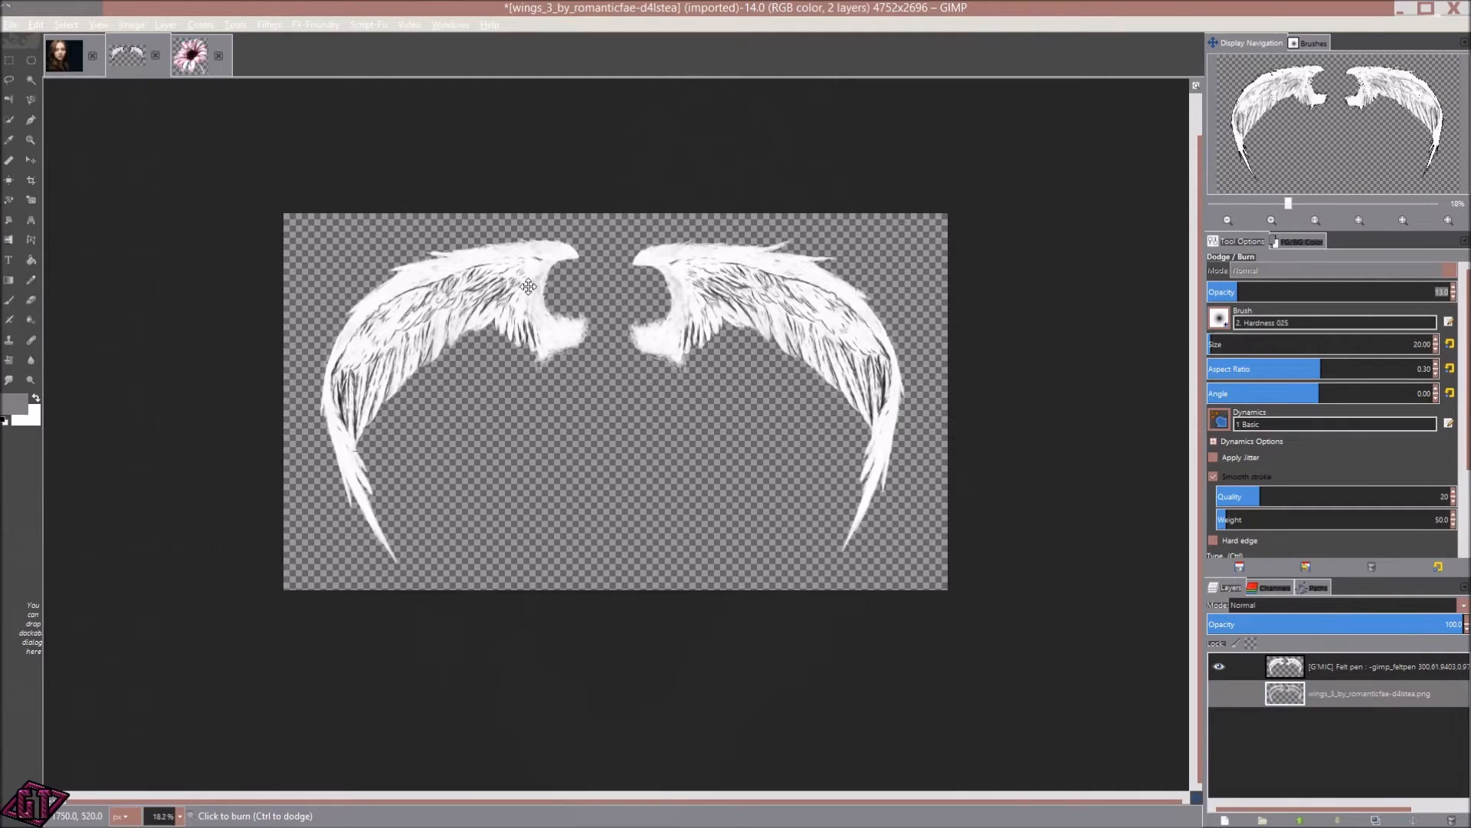
scroll(698, 327, up, 3)
scroll(697, 327, up, 1)
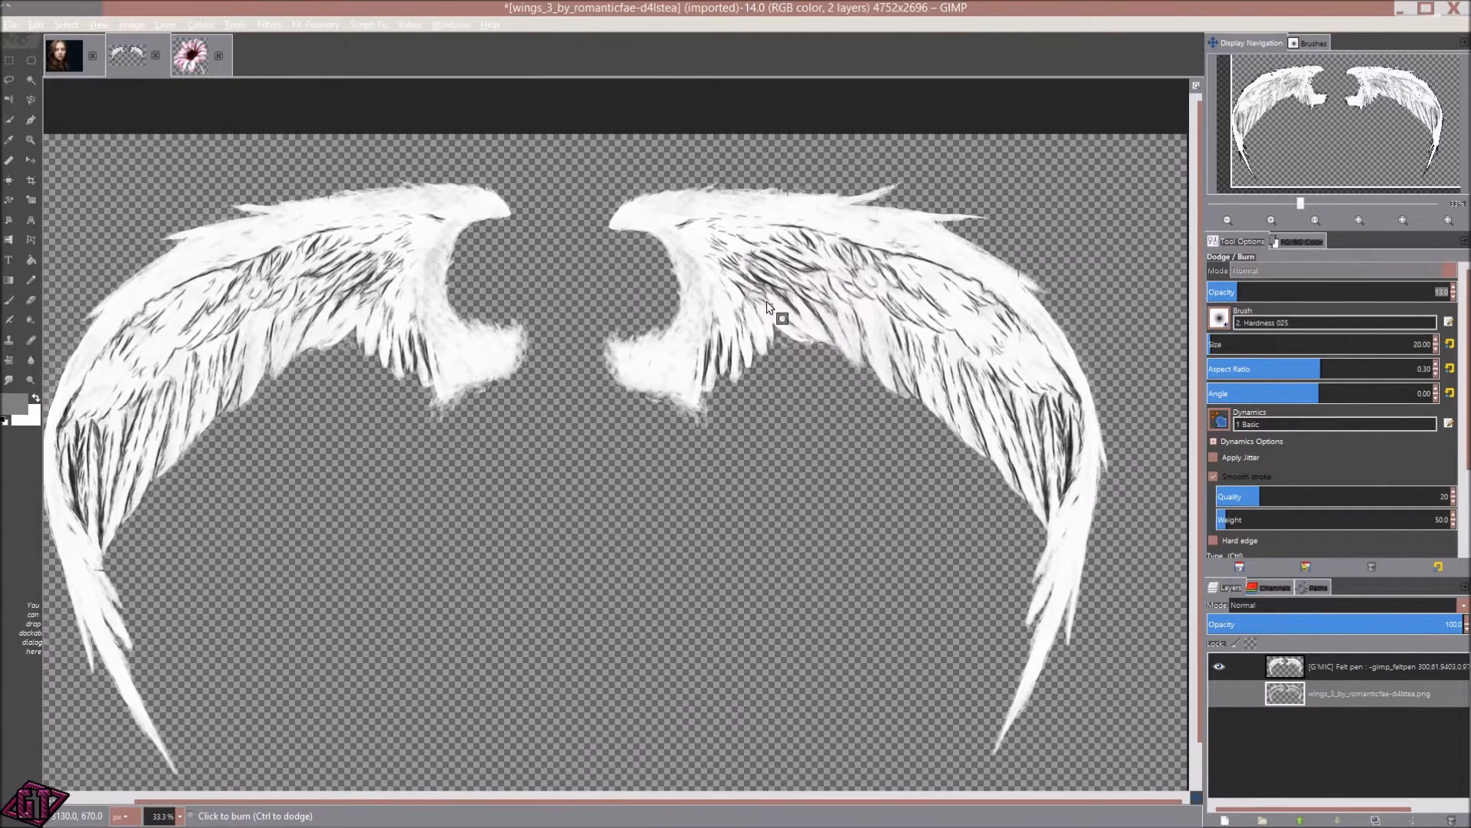
- Switch to the flower image, toggle its Felt pen layer off and on, and inspect the sketched petals
click(190, 65)
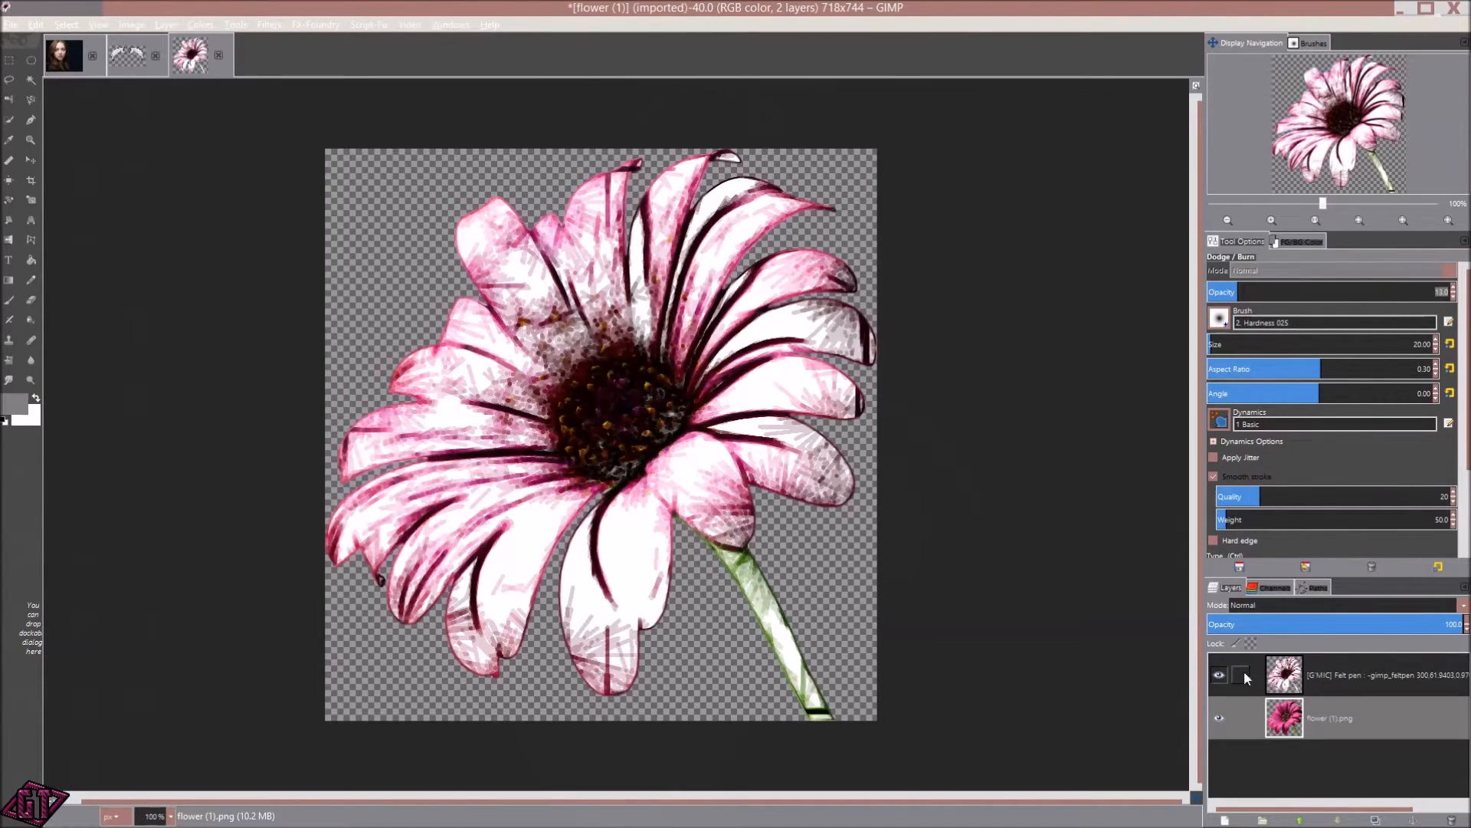
click(1219, 674)
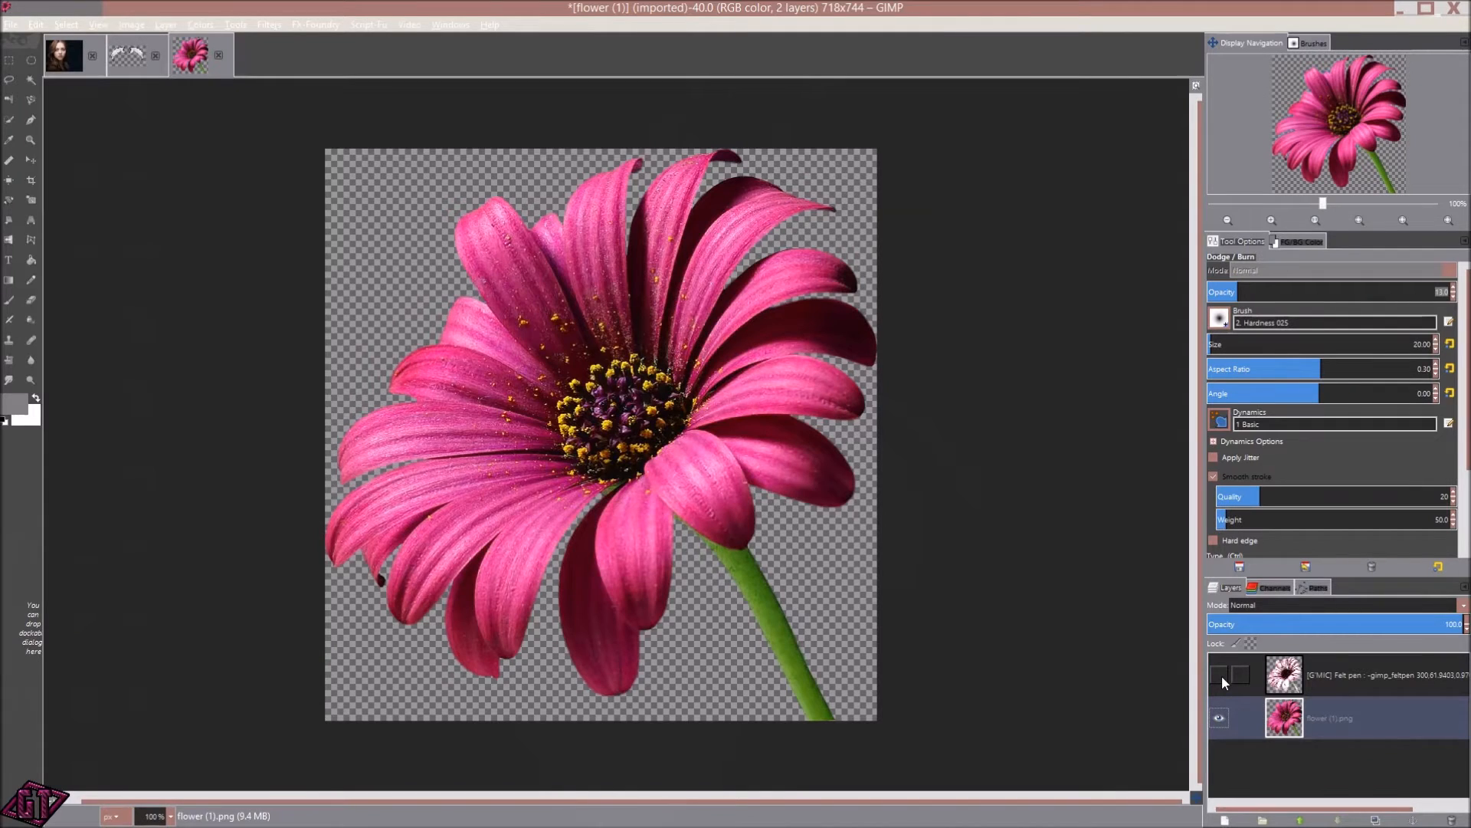
click(1220, 675)
scroll(674, 343, up, 2)
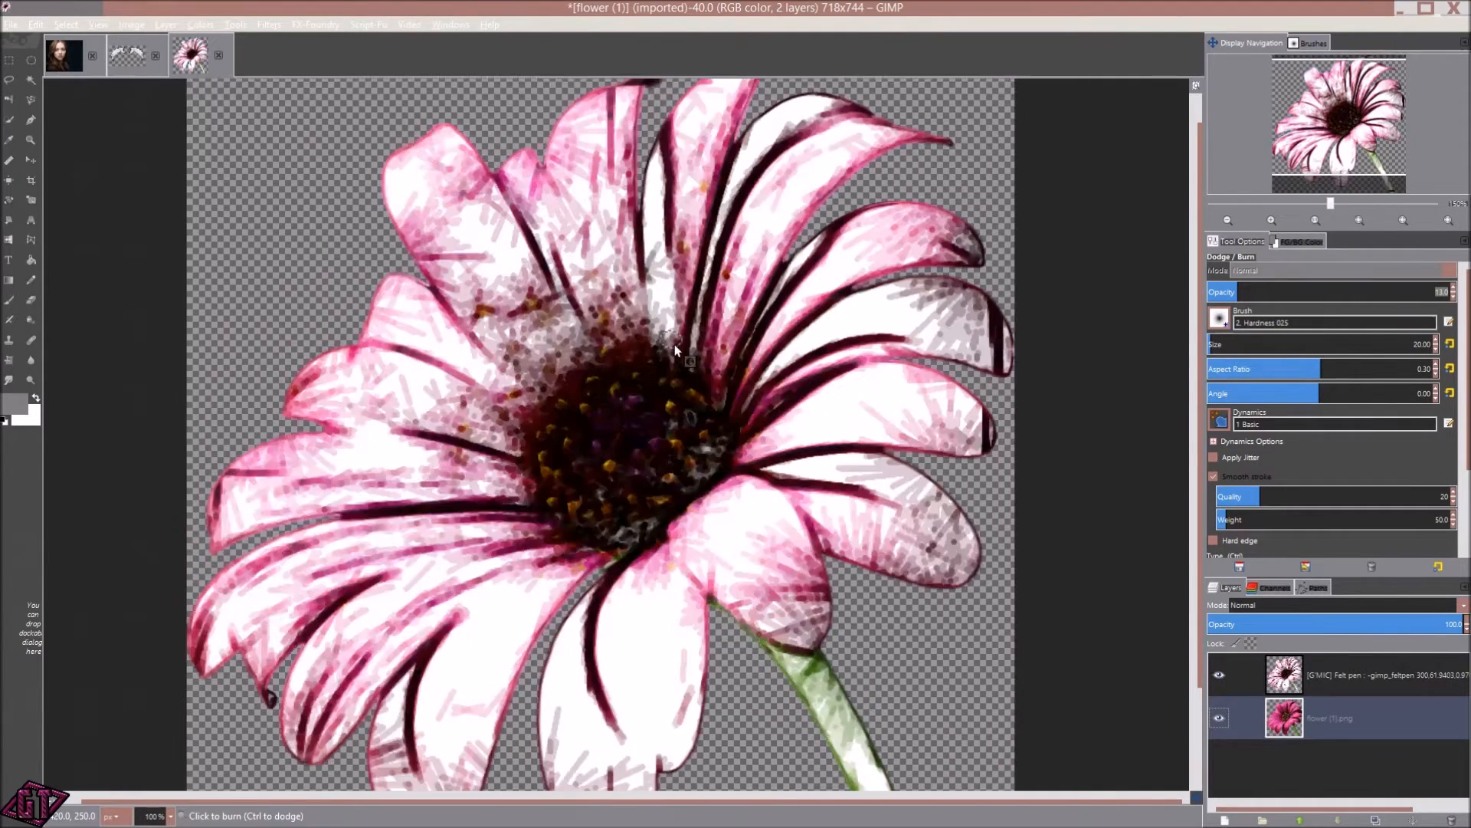
drag(737, 384, 656, 220)
scroll(657, 295, down, 1)
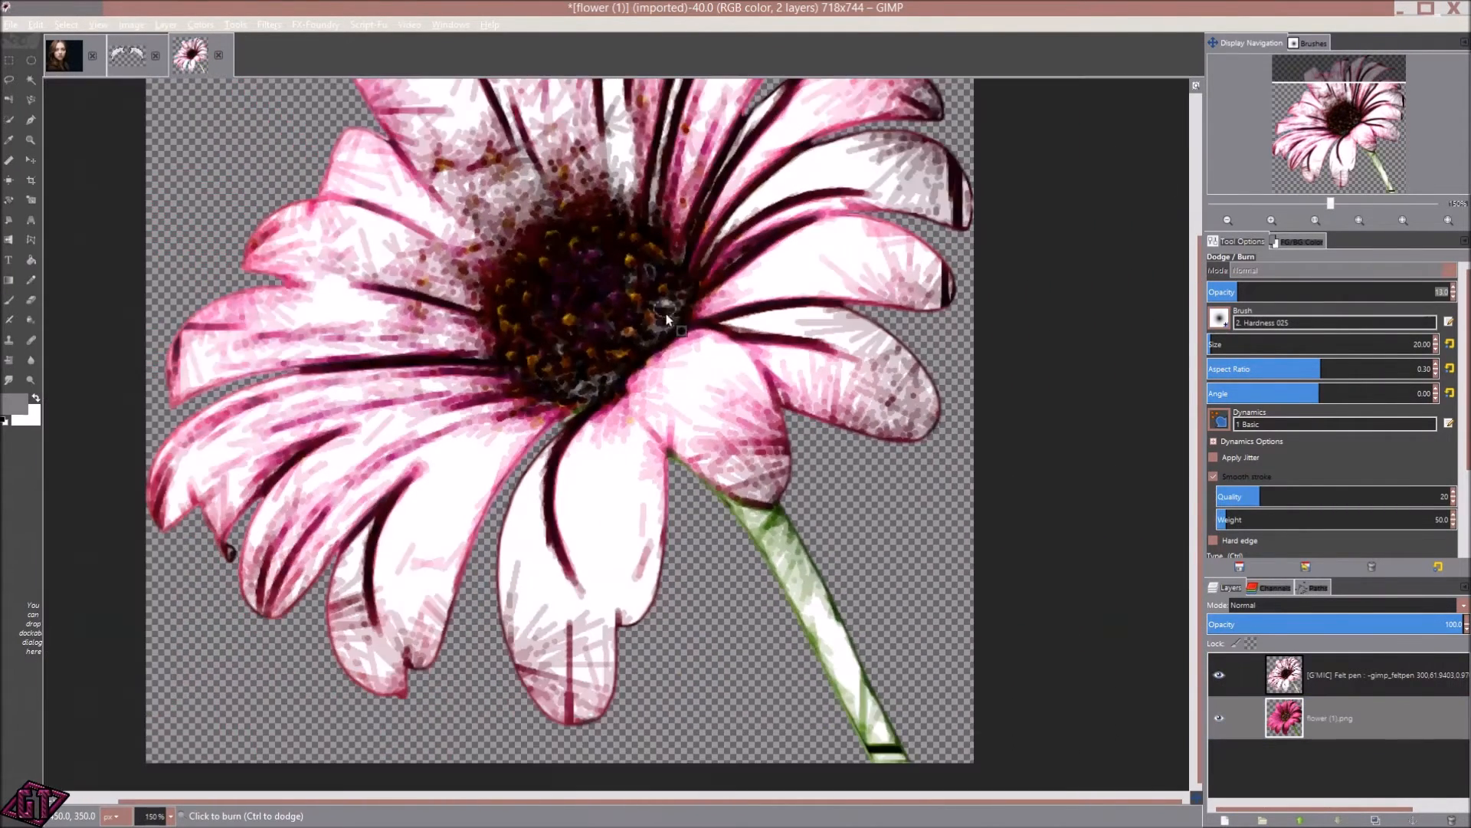
scroll(639, 360, down, 1)
scroll(667, 351, up, 1)
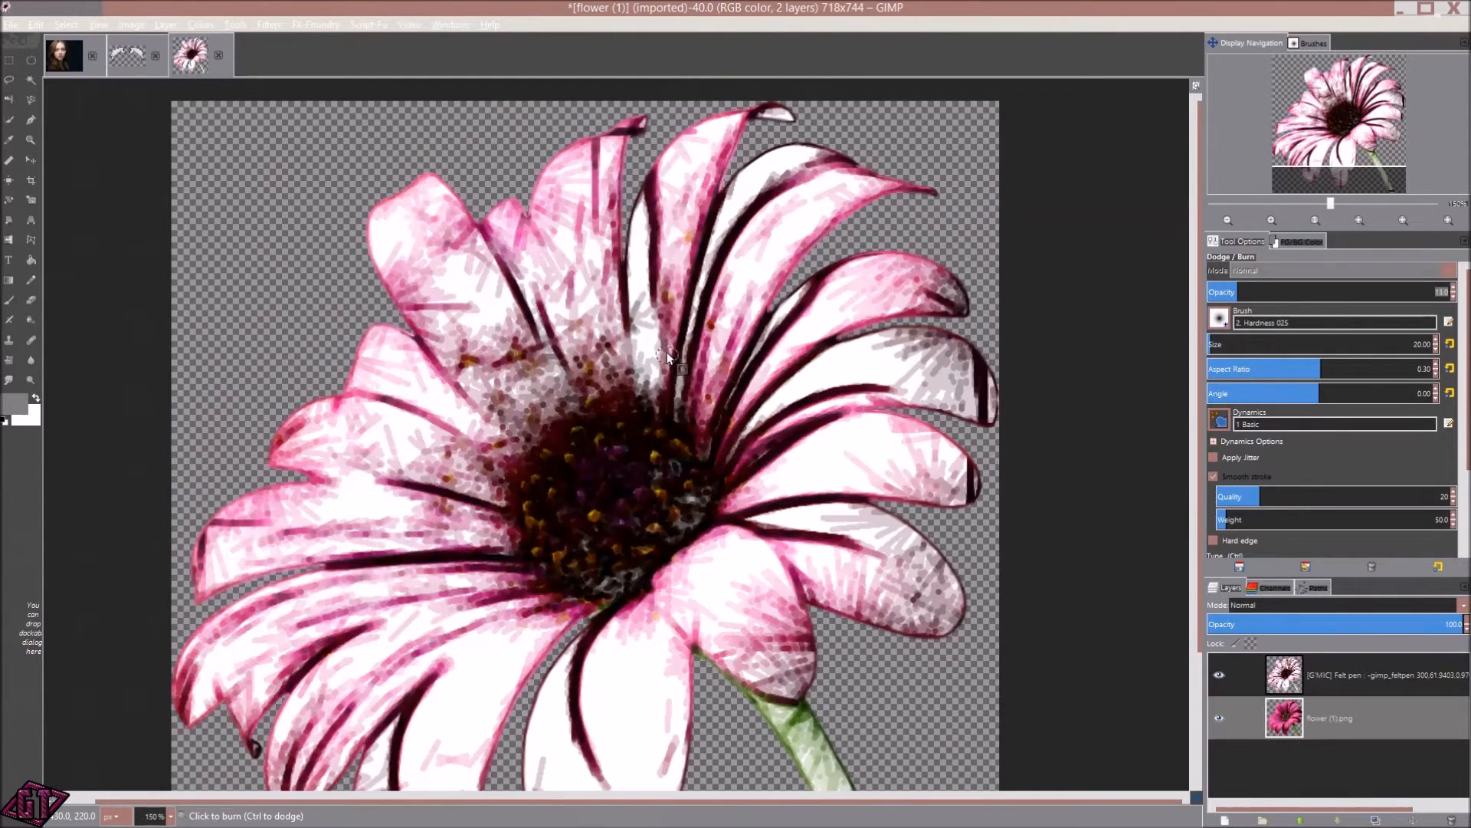
- Switch to the portrait image and show its G'MIC Fractalize layer, the photo copy above it and the Visible layer
click(60, 61)
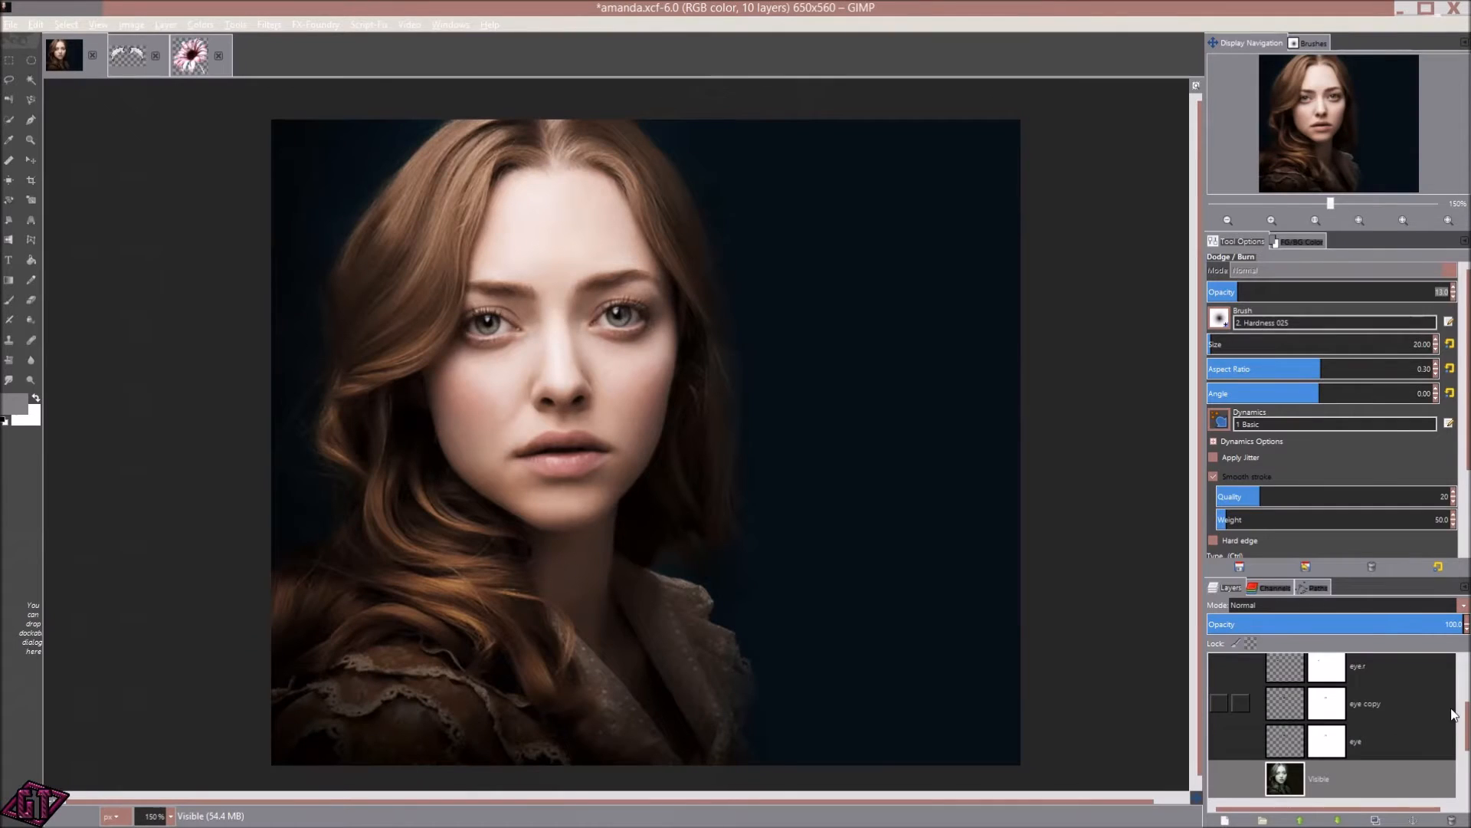
scroll(1452, 728, down, 2)
scroll(1457, 749, down, 1)
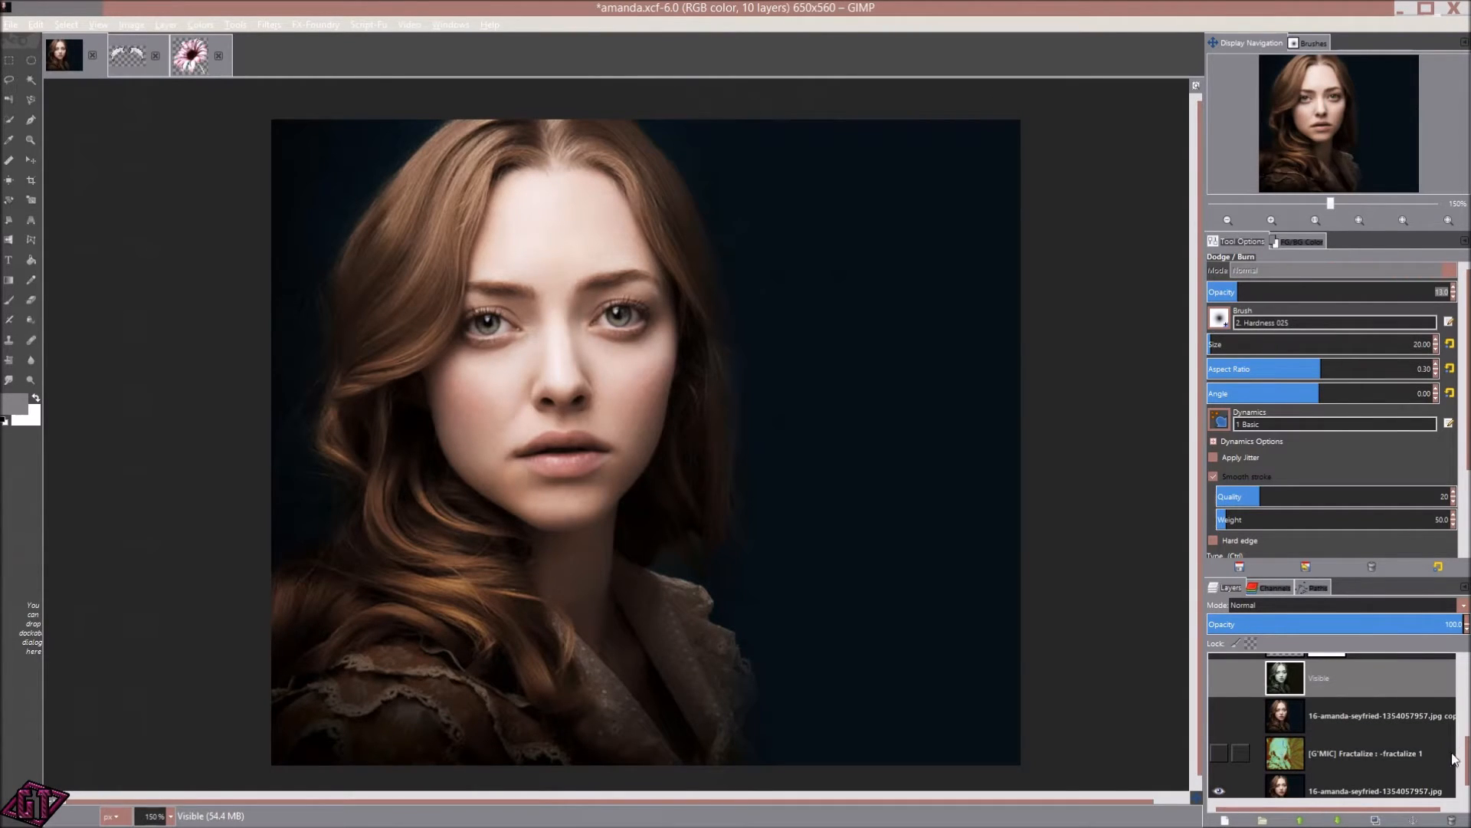
scroll(1468, 750, down, 1)
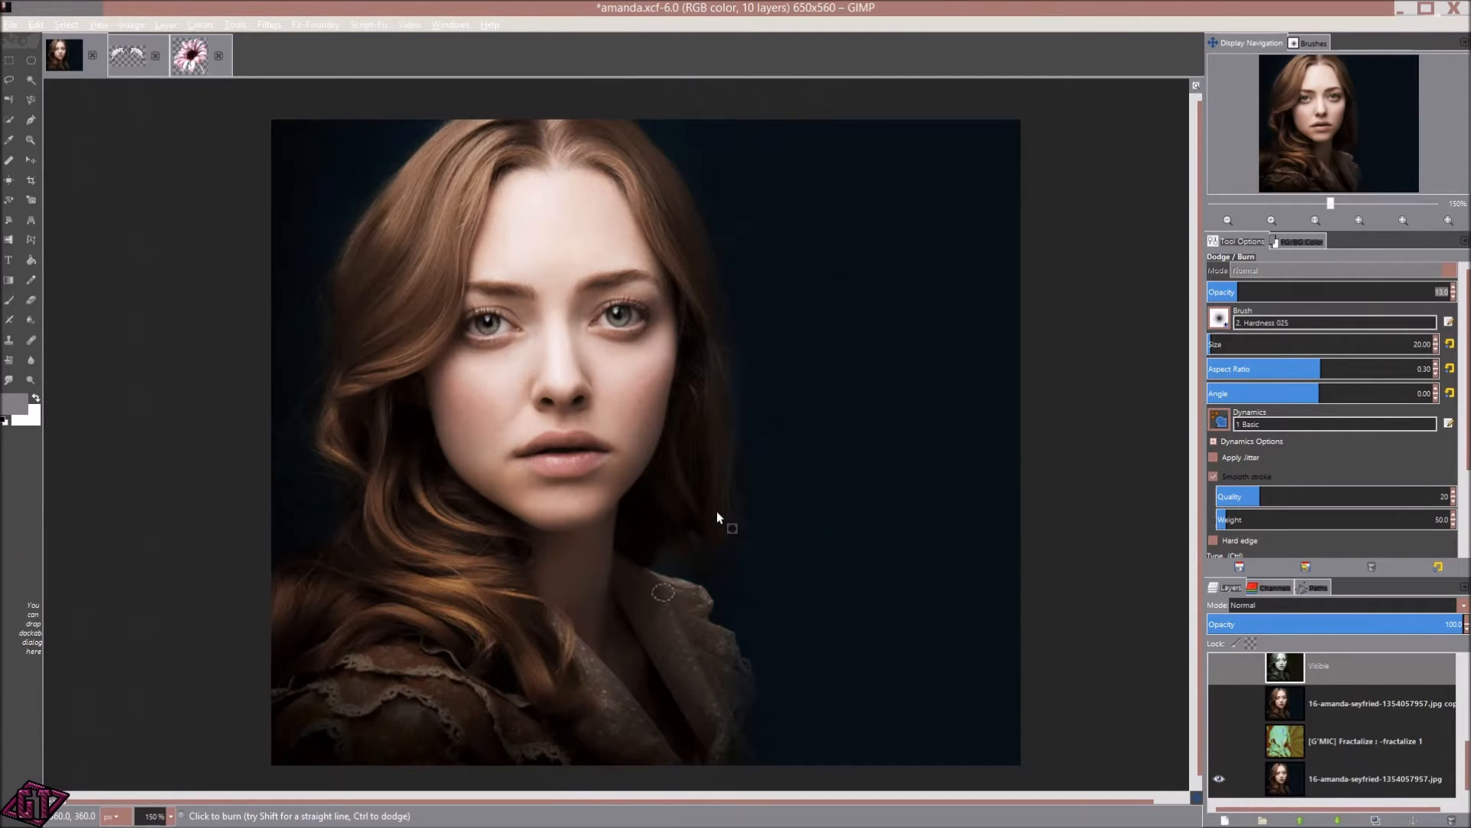
click(1219, 741)
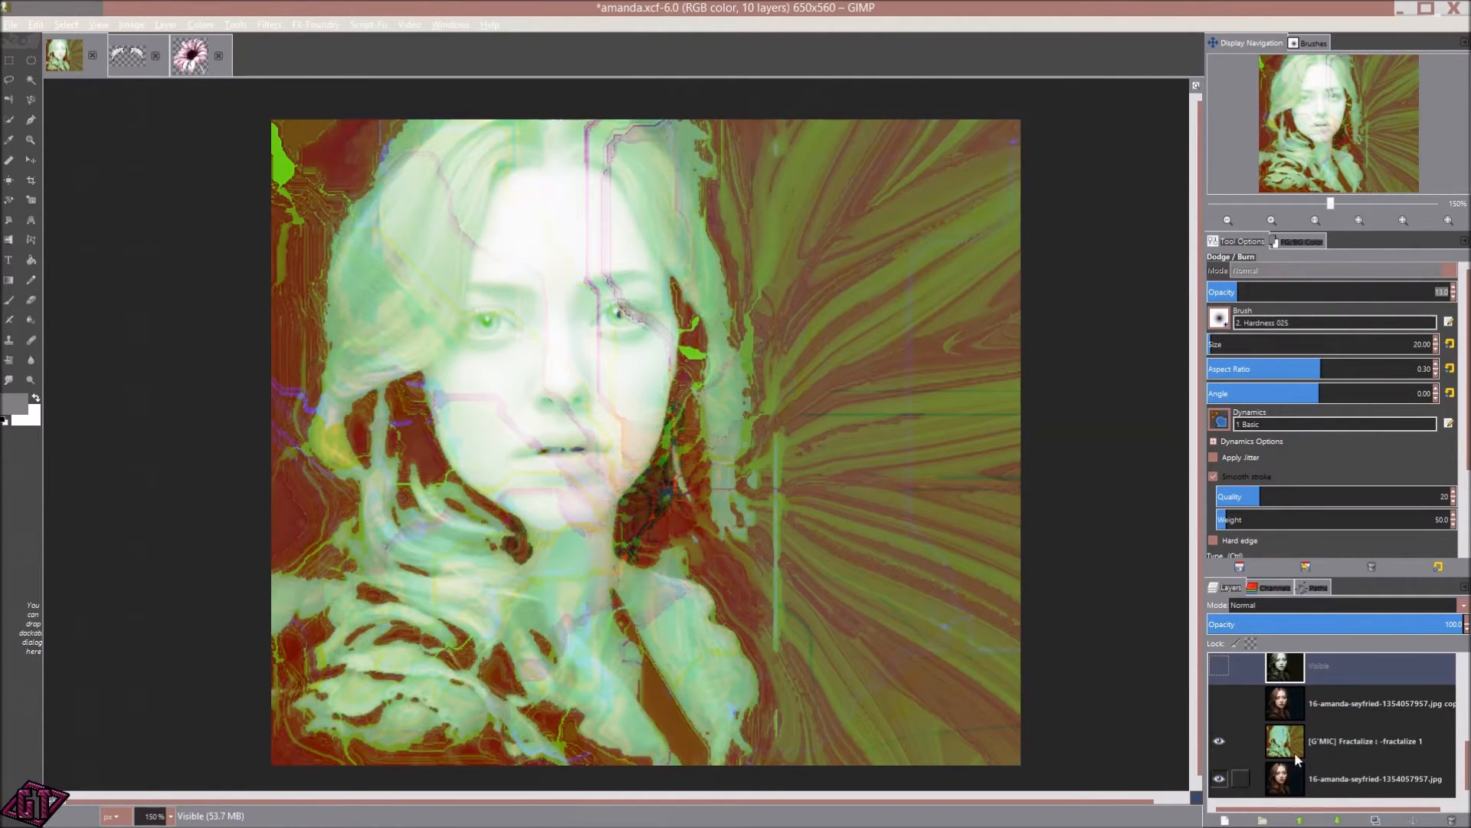
click(1217, 701)
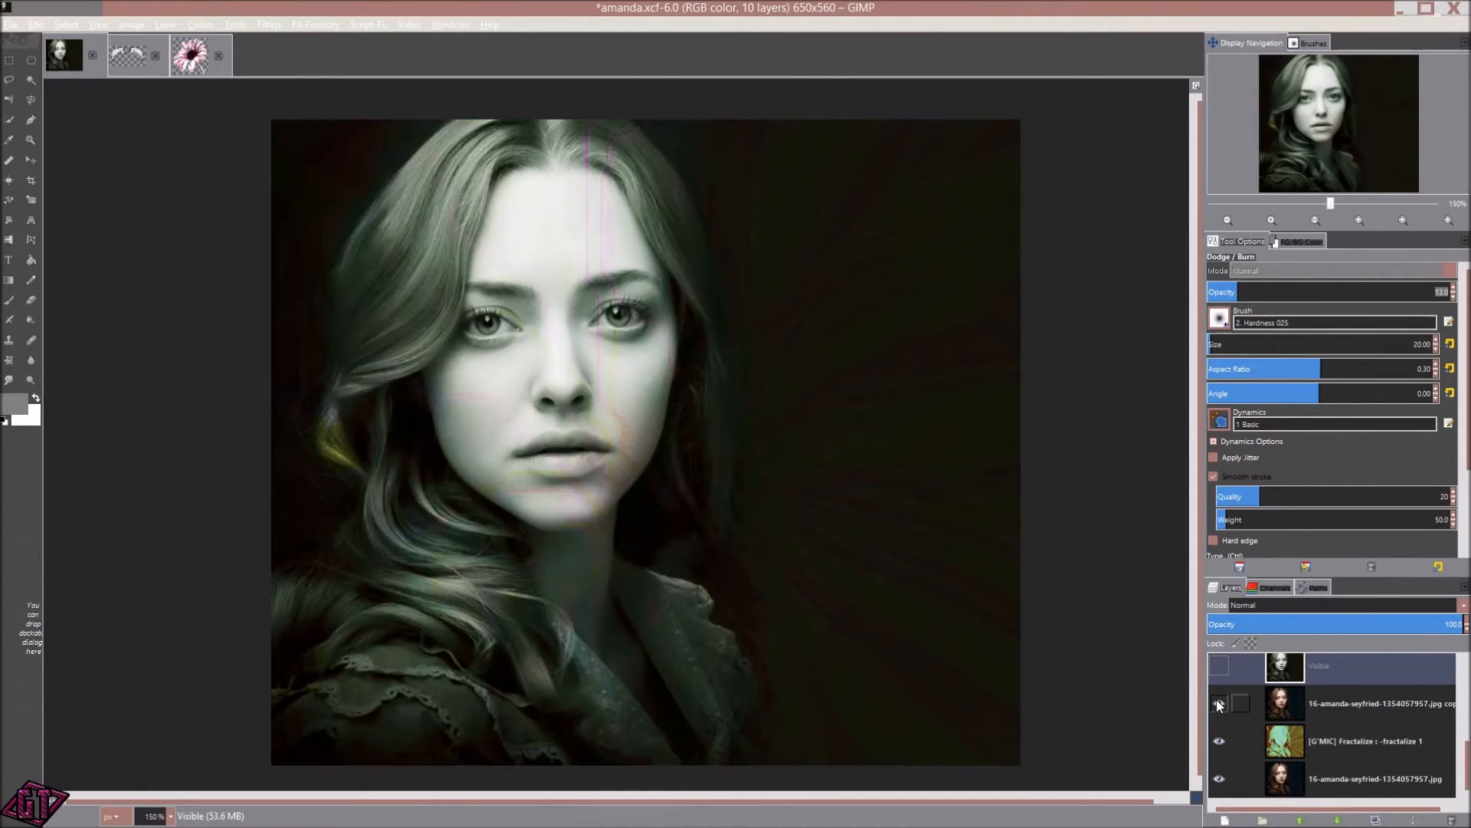
click(1217, 667)
- Show the portrait's eye layers and their copies, plus the DB and viggy layers above them
scroll(1379, 674, up, 3)
click(1218, 727)
scroll(1223, 689, up, 1)
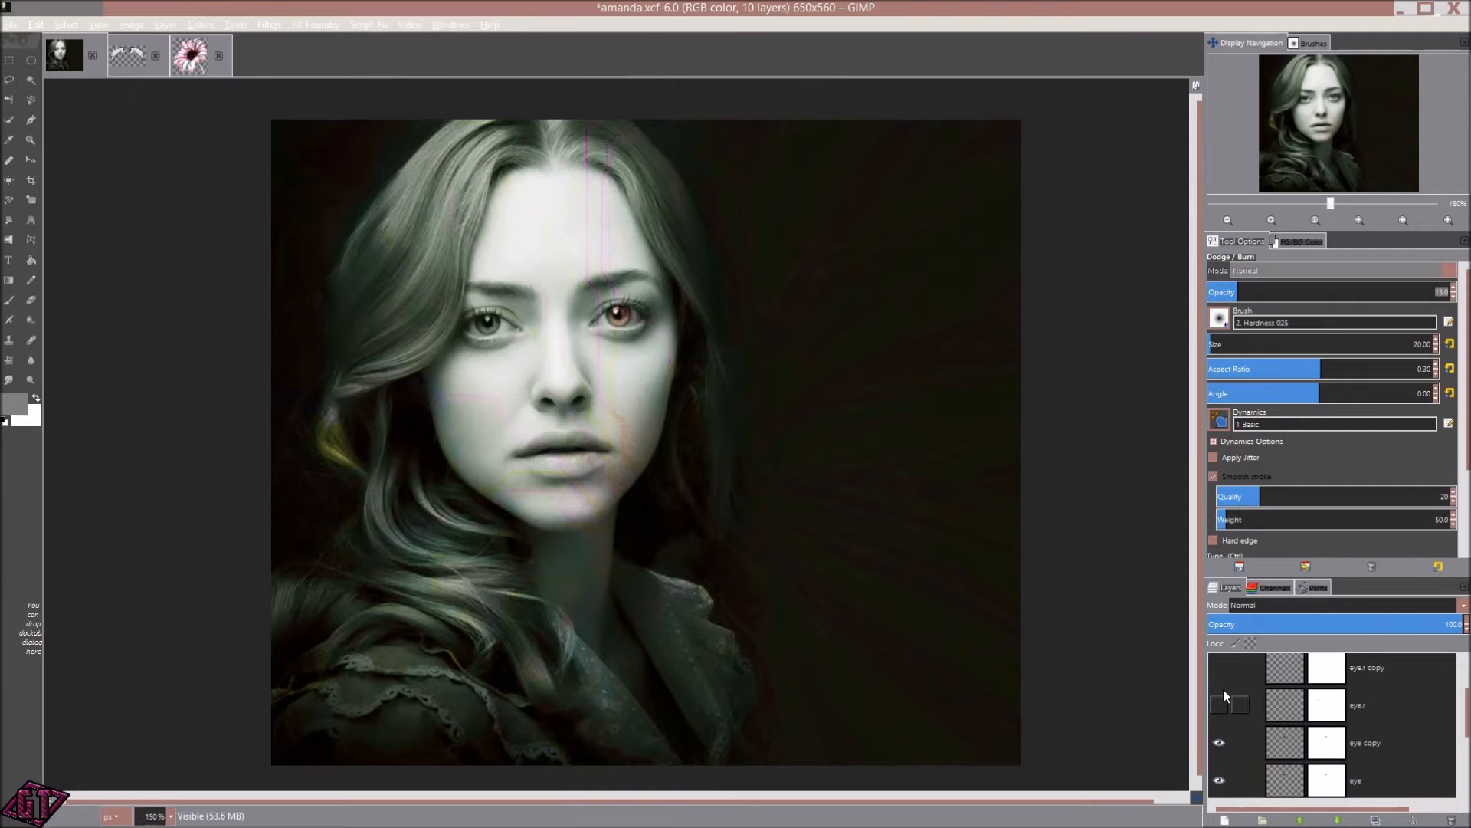
click(1220, 668)
scroll(1225, 676, up, 2)
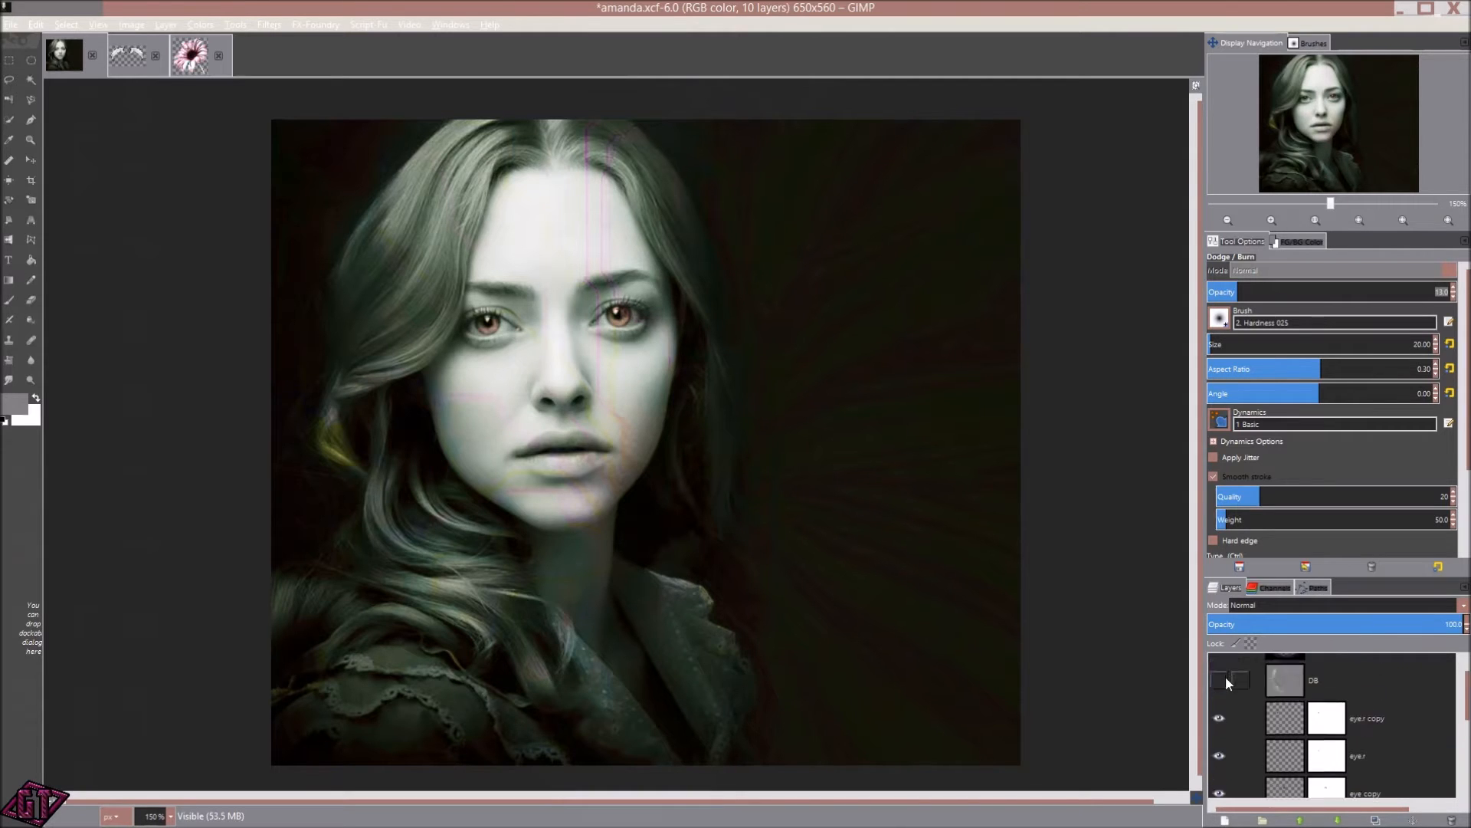
click(1226, 706)
scroll(1223, 673, up, 1)
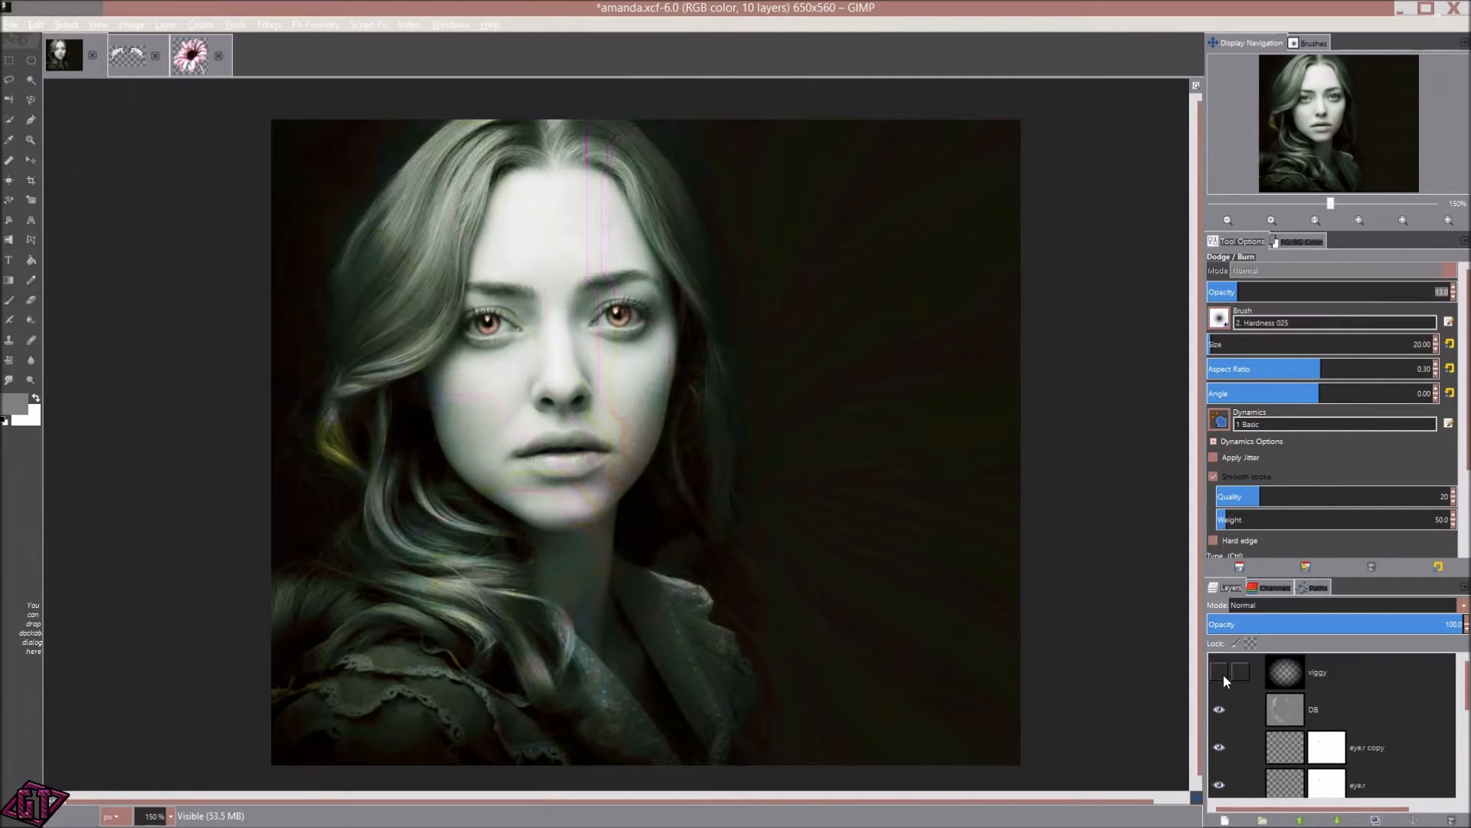
click(1222, 673)
- Examine the composited portrait's face, hair and eyes up close and in full, and review its layer stack
scroll(775, 477, down, 1)
scroll(611, 546, up, 2)
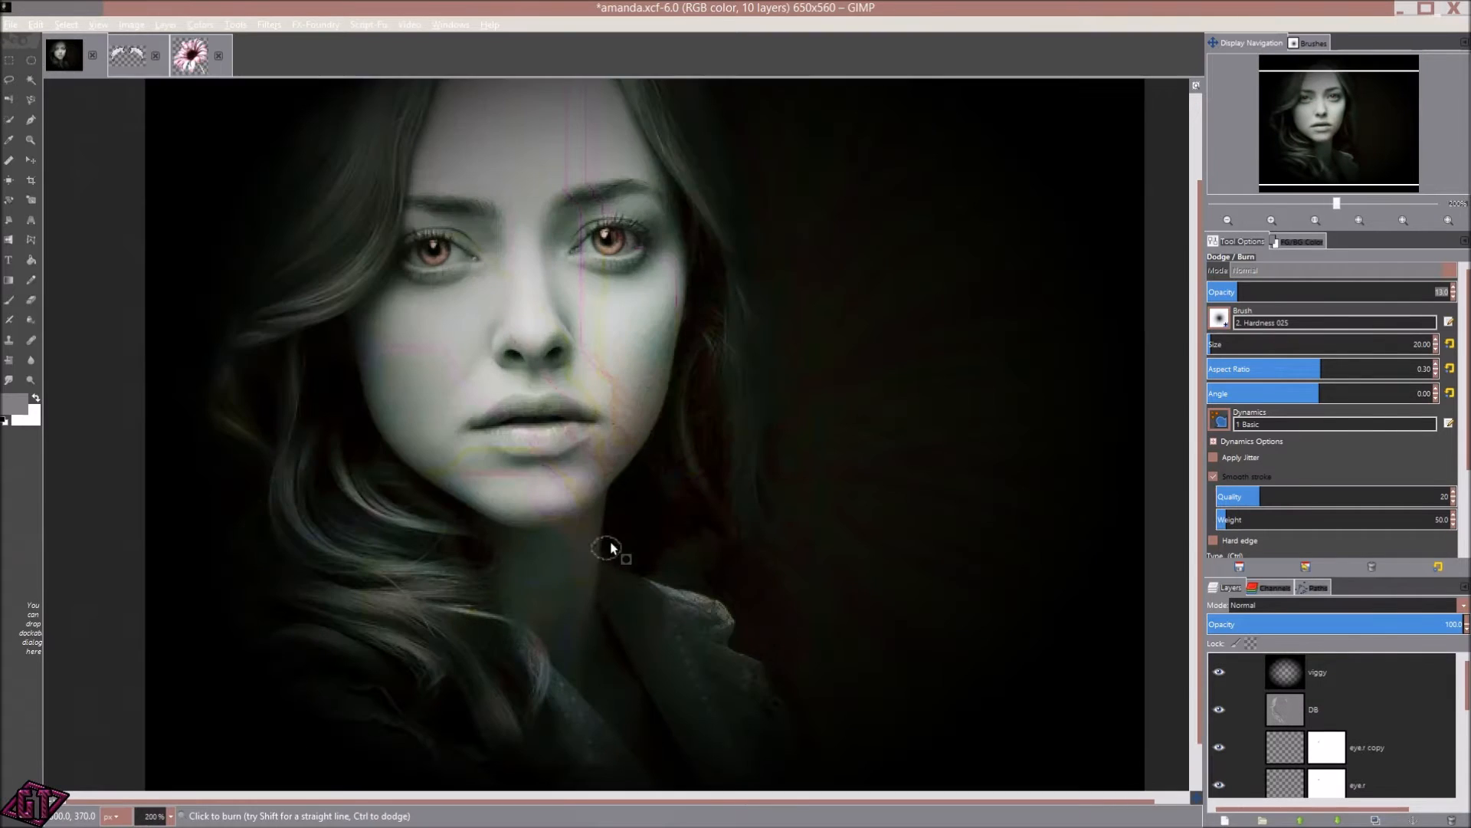
scroll(696, 455, down, 1)
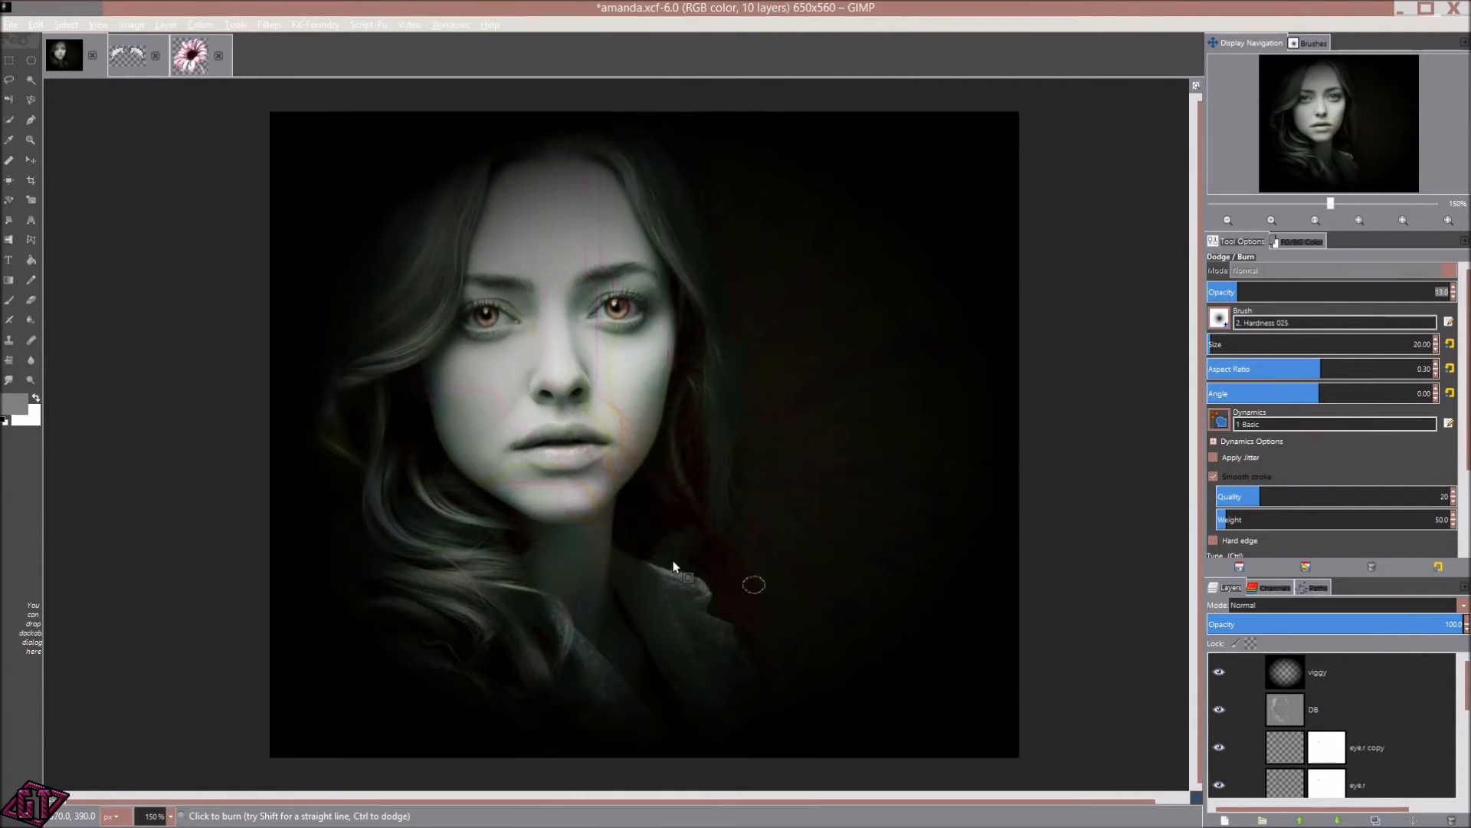
drag(788, 575, 760, 581)
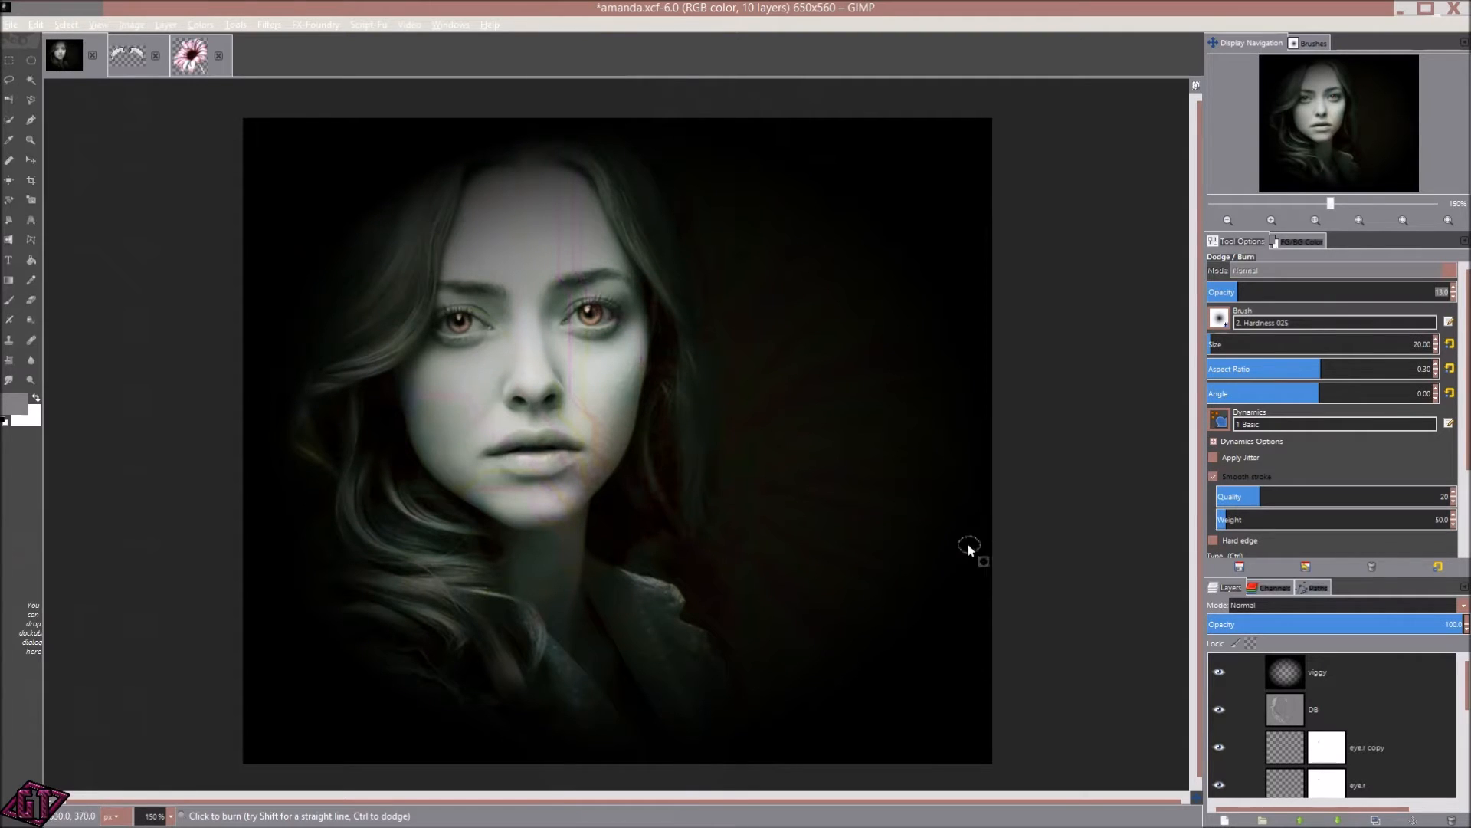
scroll(577, 390, down, 1)
scroll(578, 389, up, 2)
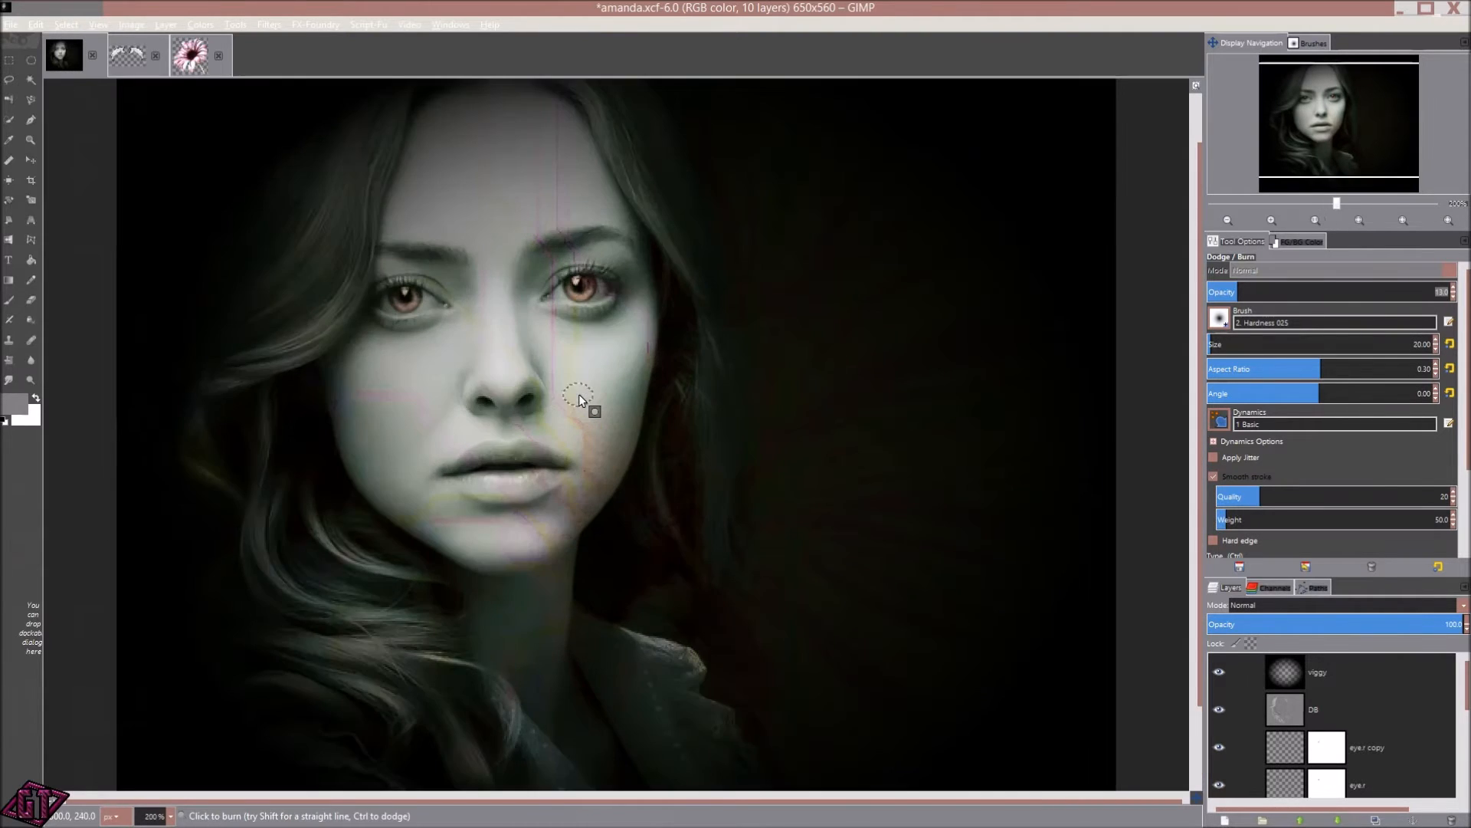
scroll(577, 389, down, 1)
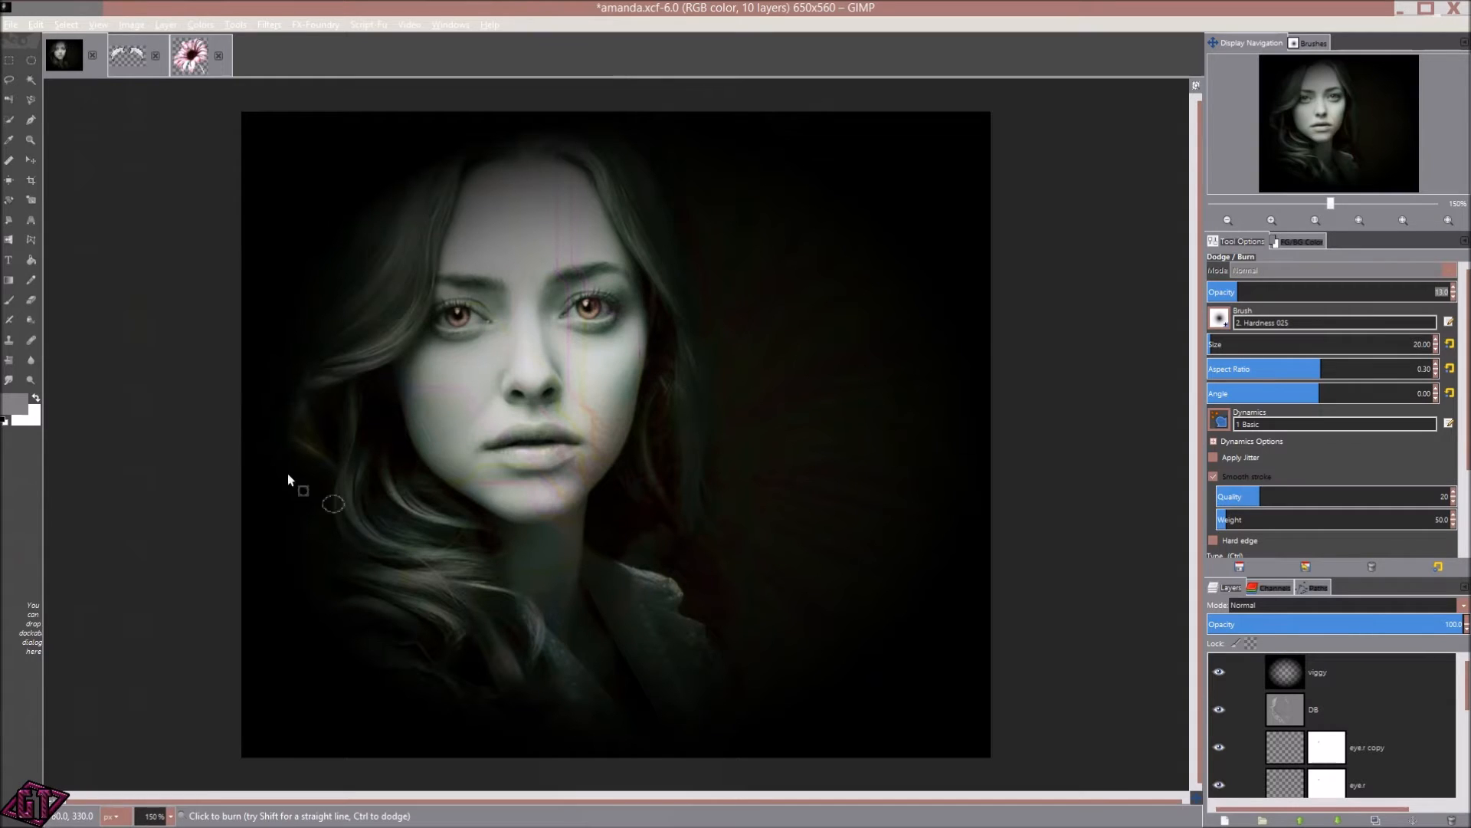
scroll(622, 458, down, 1)
scroll(626, 462, up, 1)
scroll(671, 444, down, 1)
scroll(669, 429, up, 1)
scroll(647, 458, up, 1)
scroll(643, 429, down, 1)
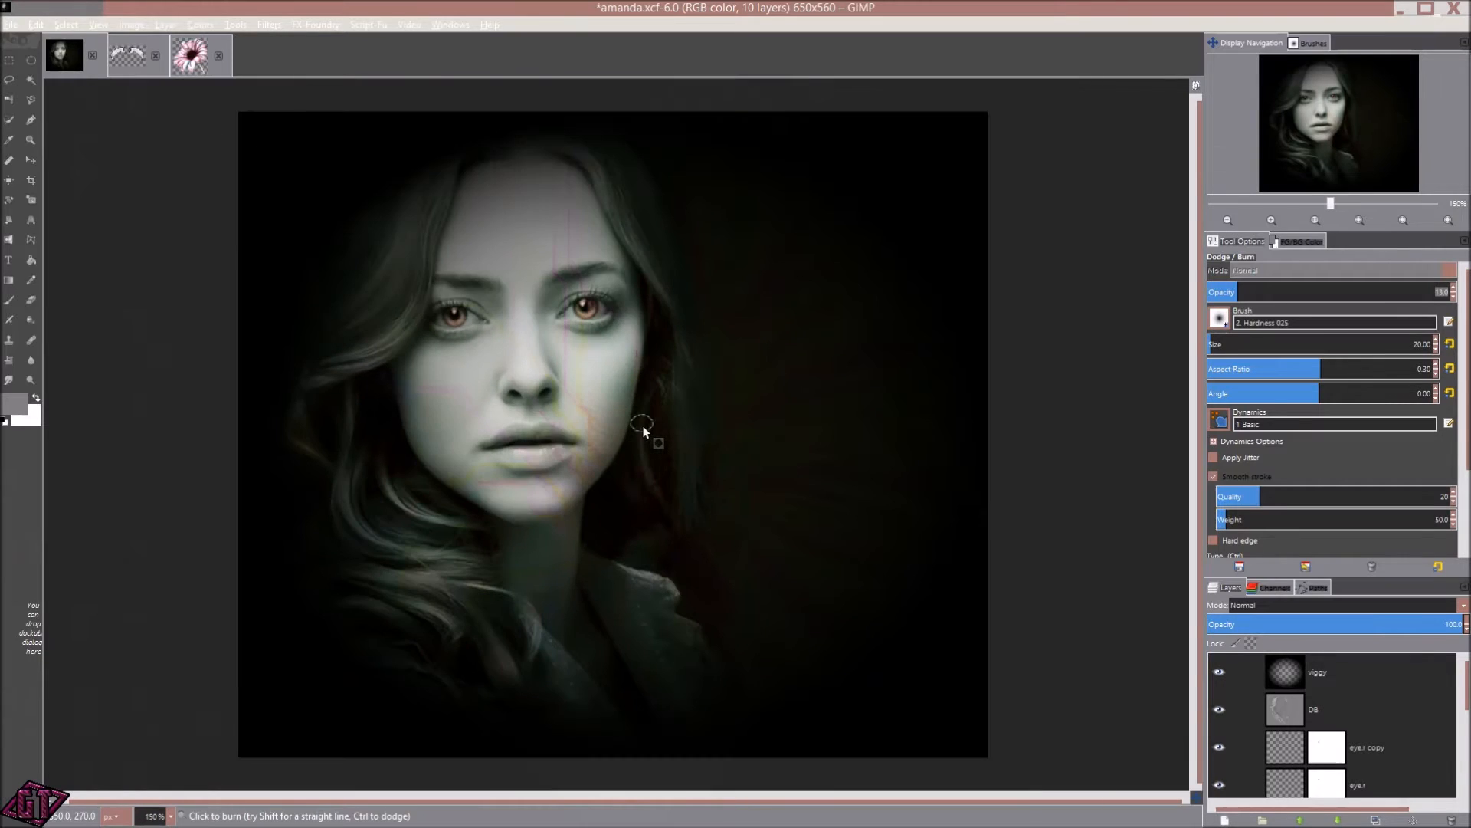
drag(1468, 699, 1461, 782)
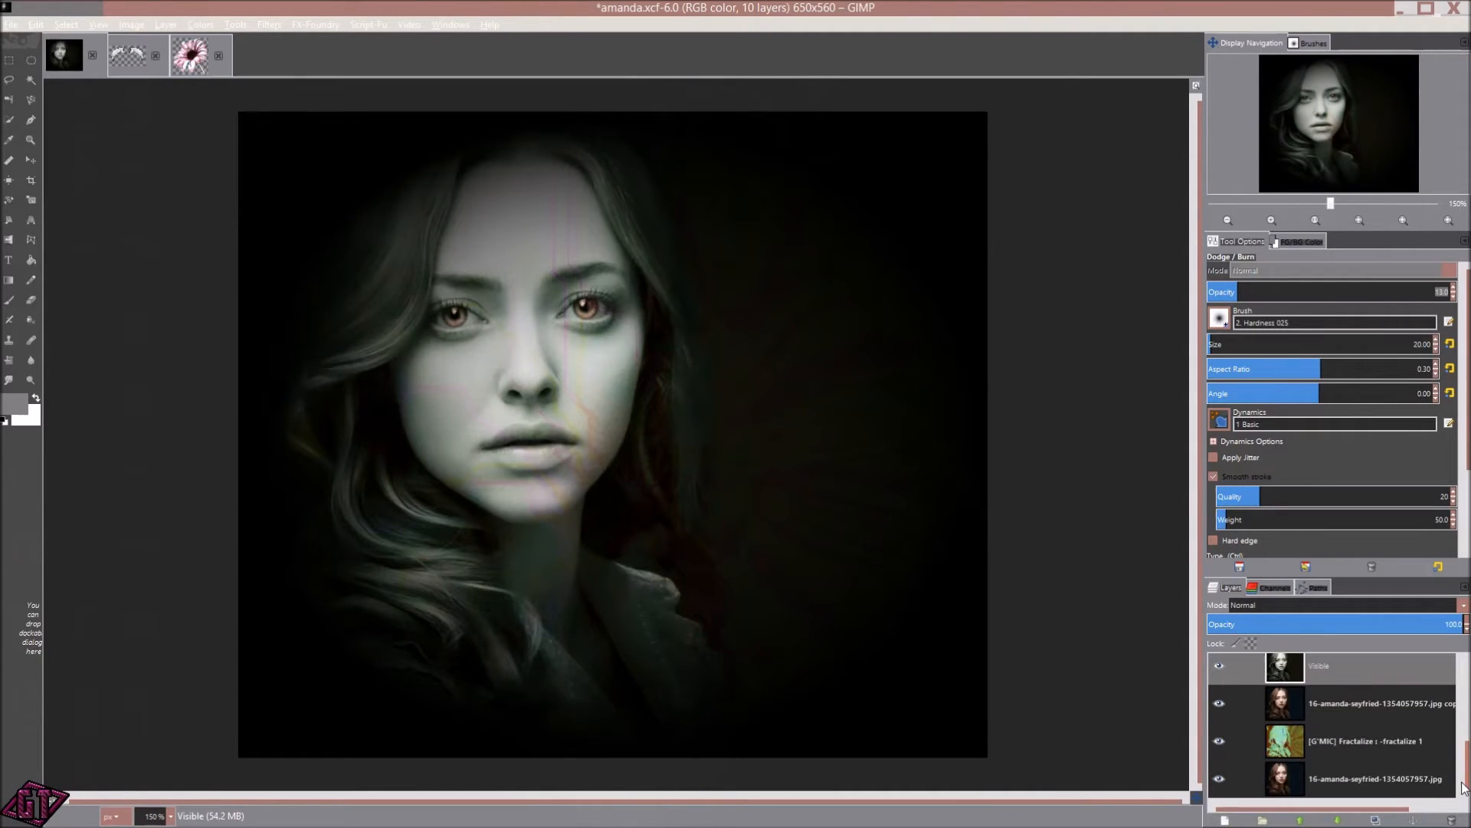
drag(1464, 788, 1467, 686)
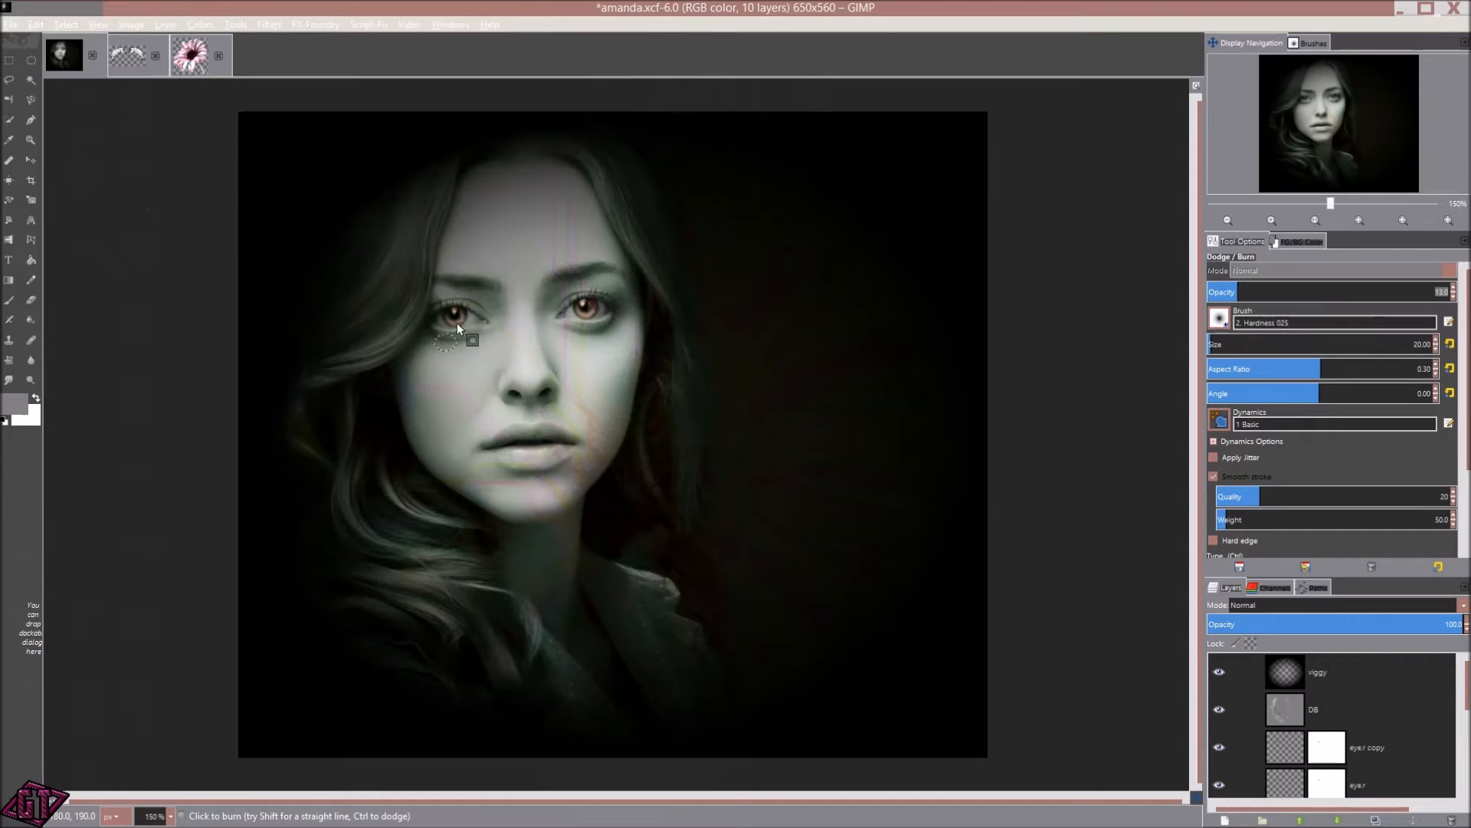
- Switch to the felt pen flower image and view the whole sketch at 100% zoom
click(183, 60)
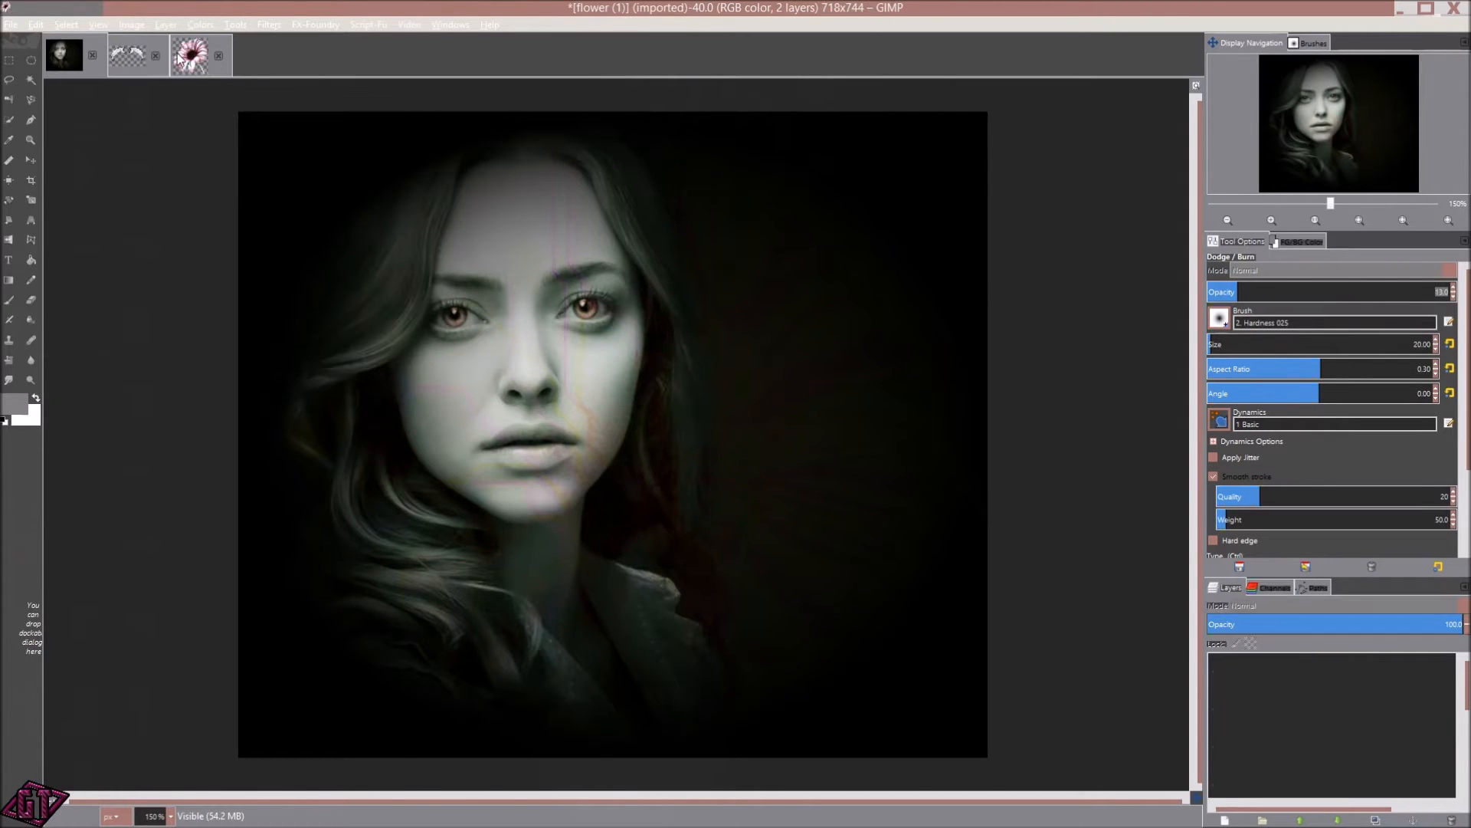
key(1)
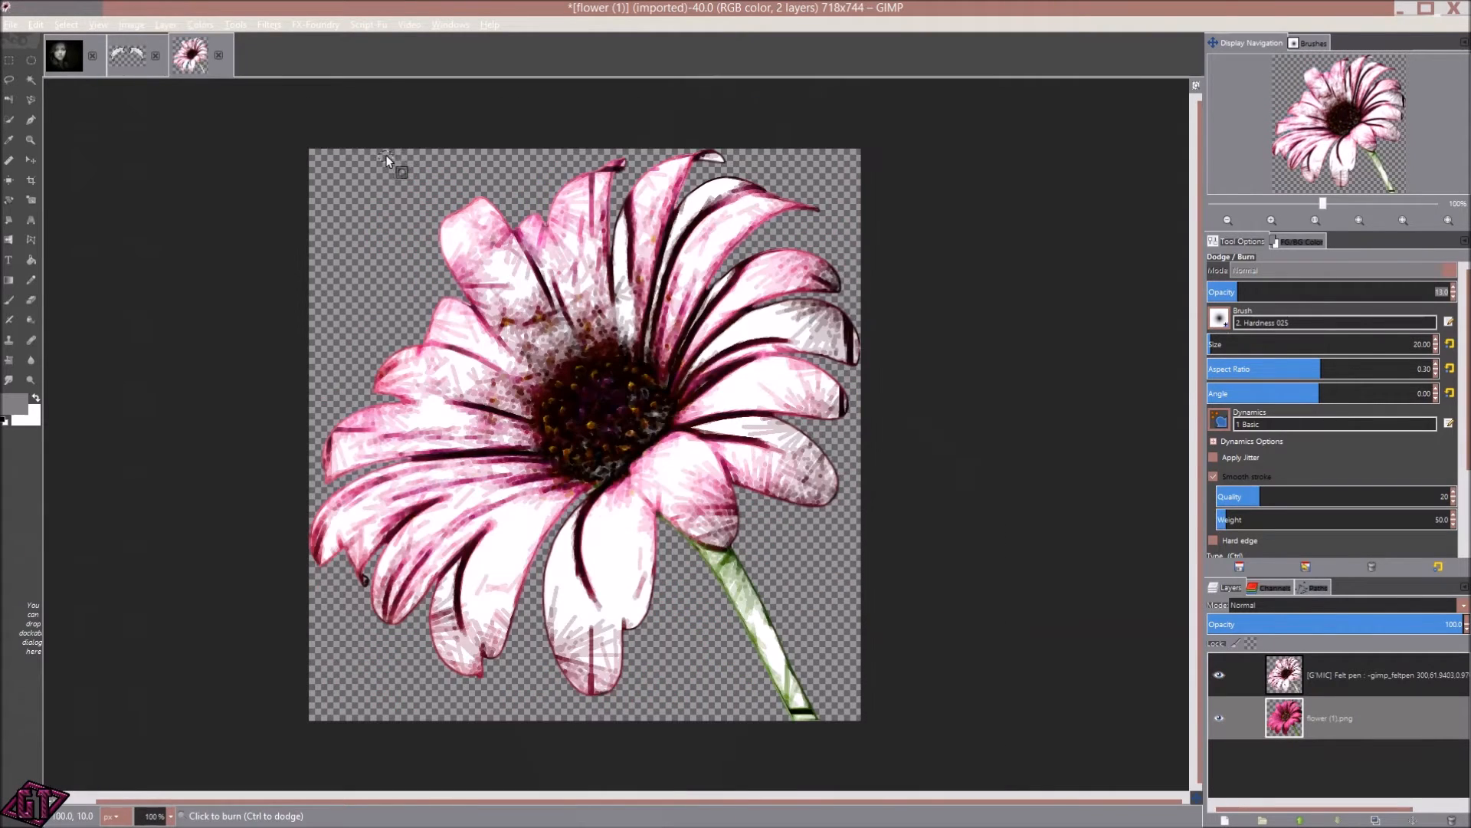
drag(613, 399, 578, 383)
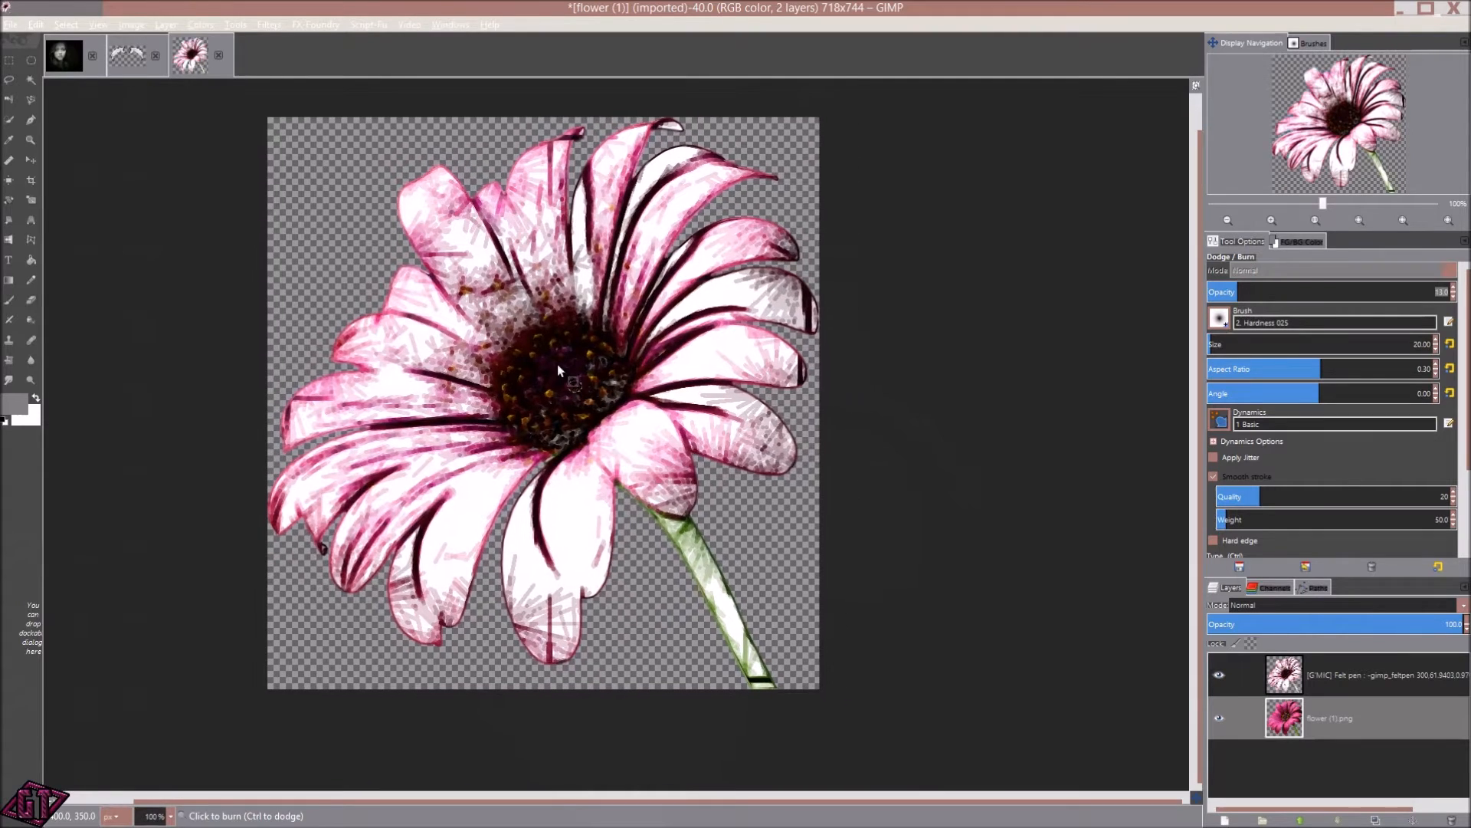
- Open a fresh copy of flower (1).png from the recently used files and look over the original petals
click(11, 26)
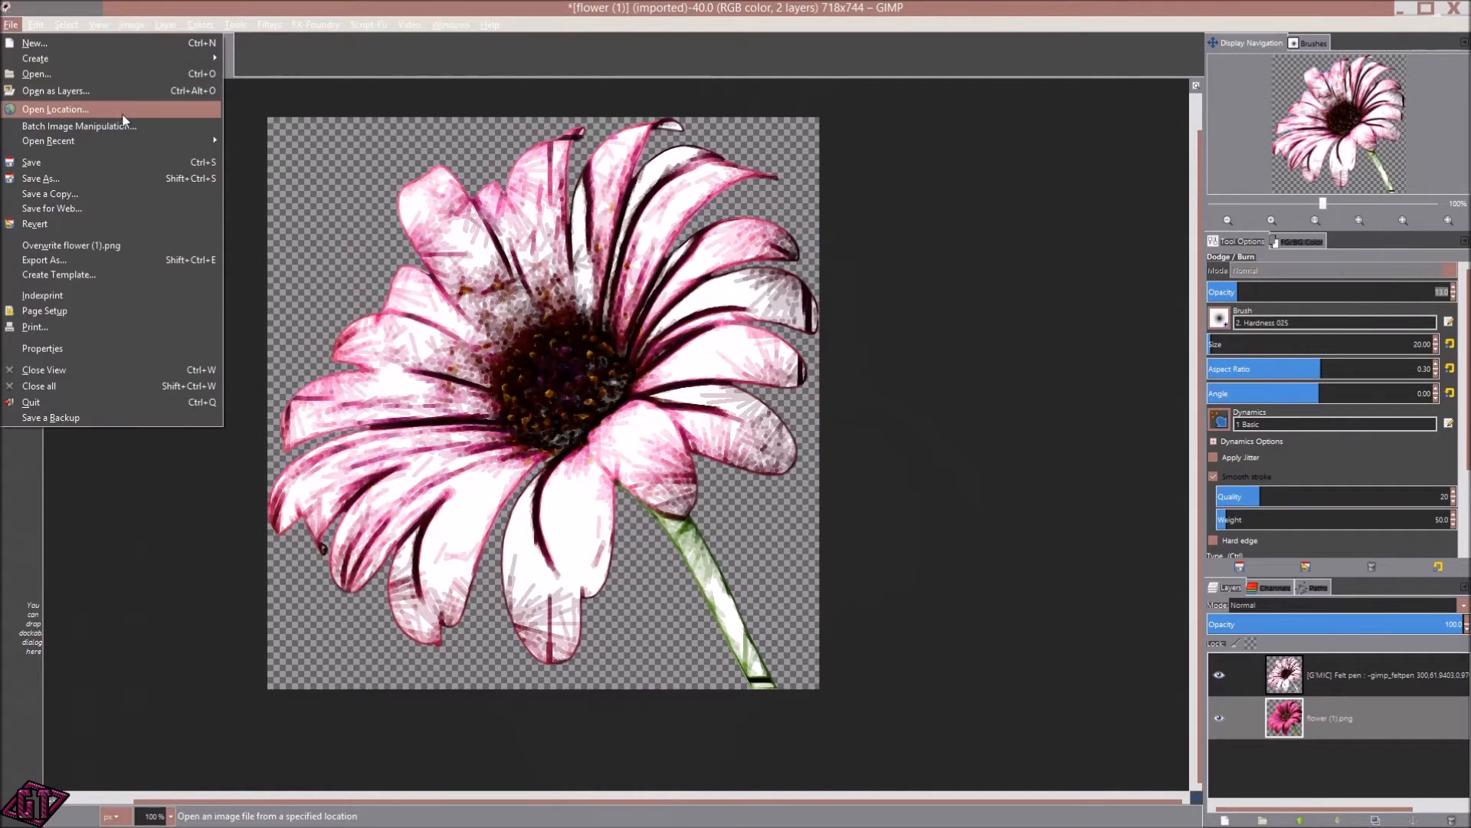
mouse_move(149, 140)
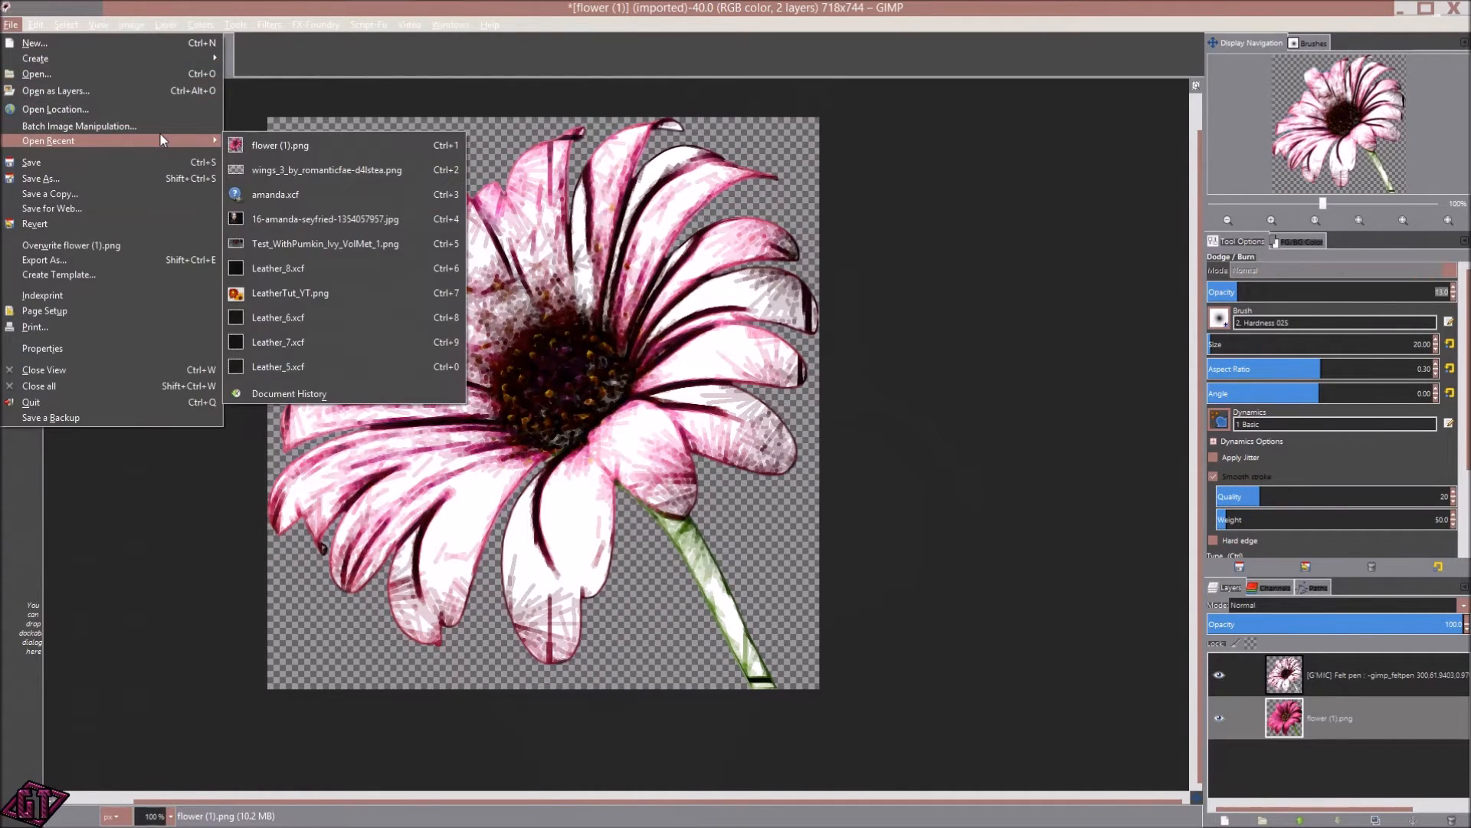
click(271, 146)
scroll(680, 366, up, 1)
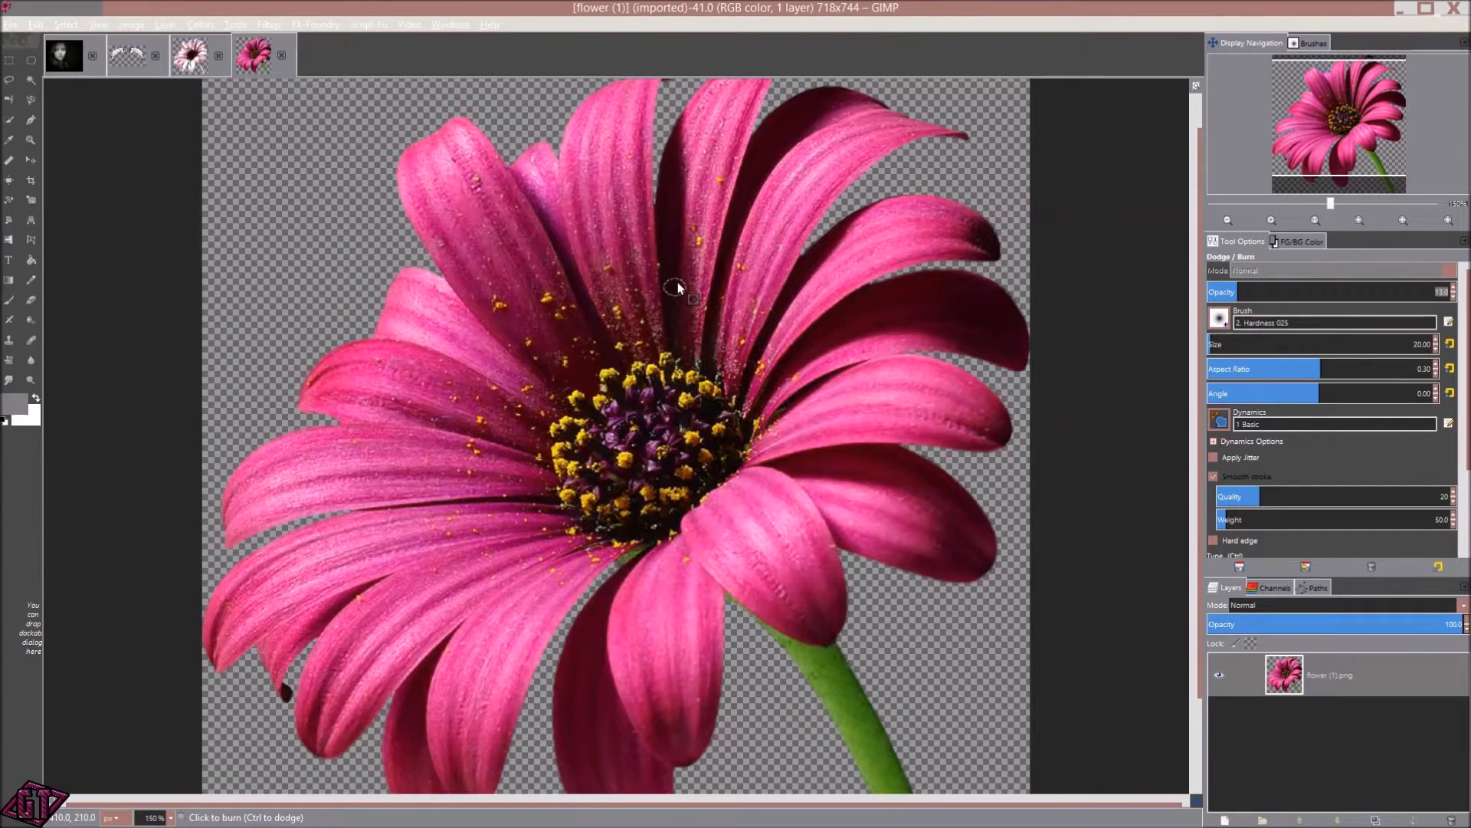
scroll(677, 285, down, 1)
drag(590, 366, 561, 358)
scroll(642, 411, up, 1)
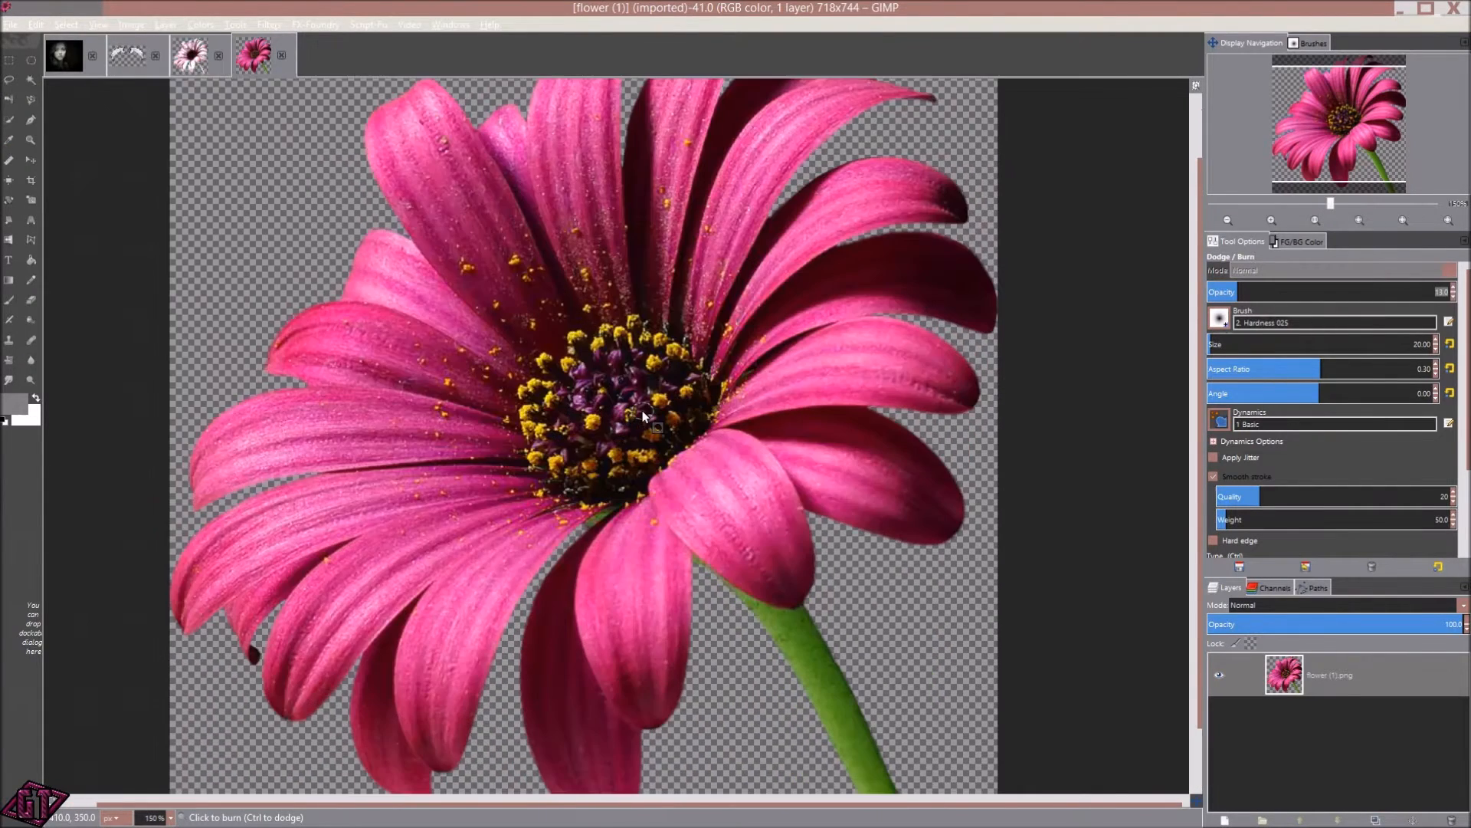
scroll(642, 411, down, 1)
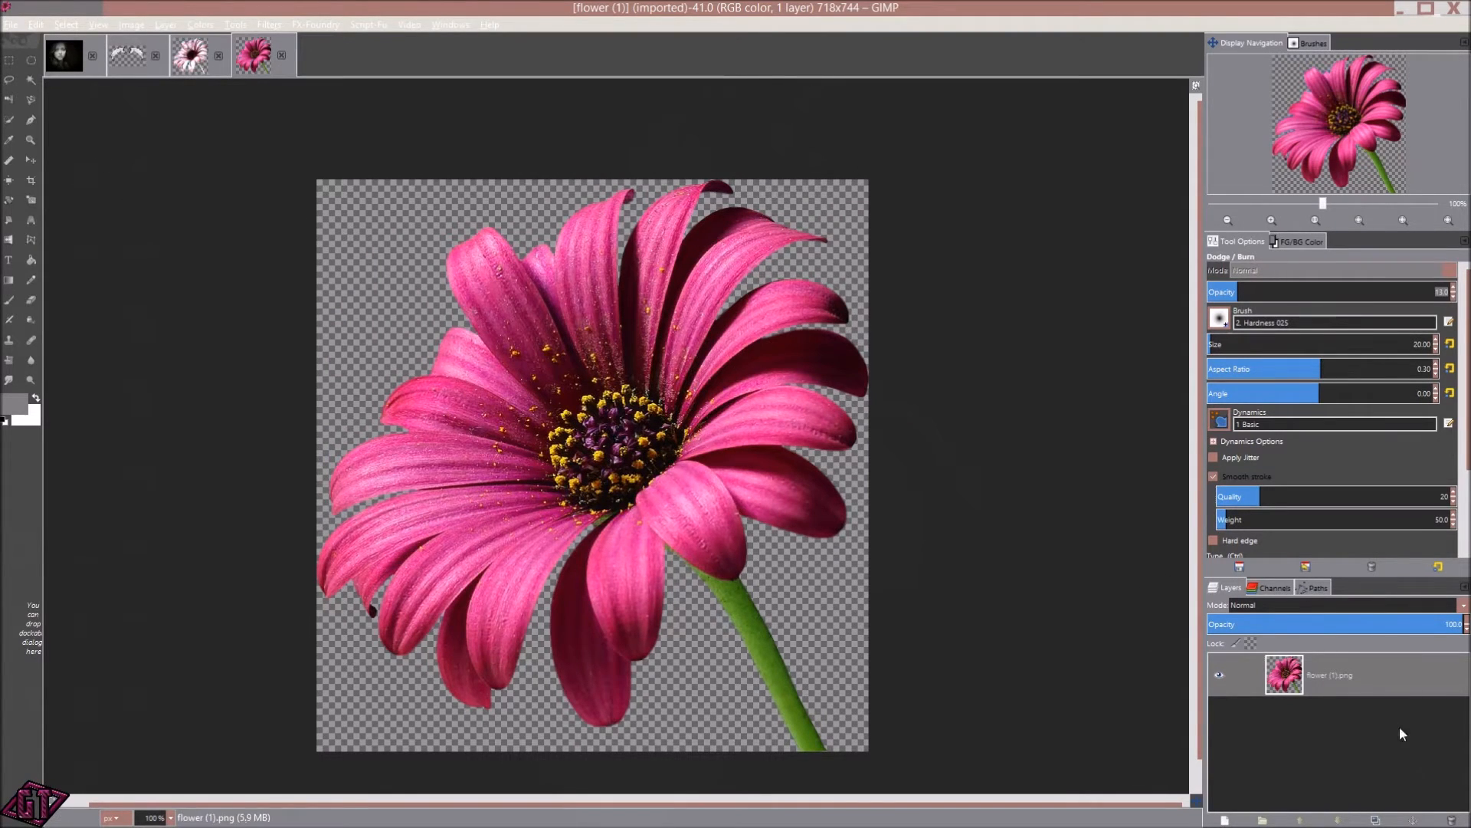
- Launch the G'MIC filter on the fresh flower with Felt pen selected, and move its dialog higher over the image
click(270, 26)
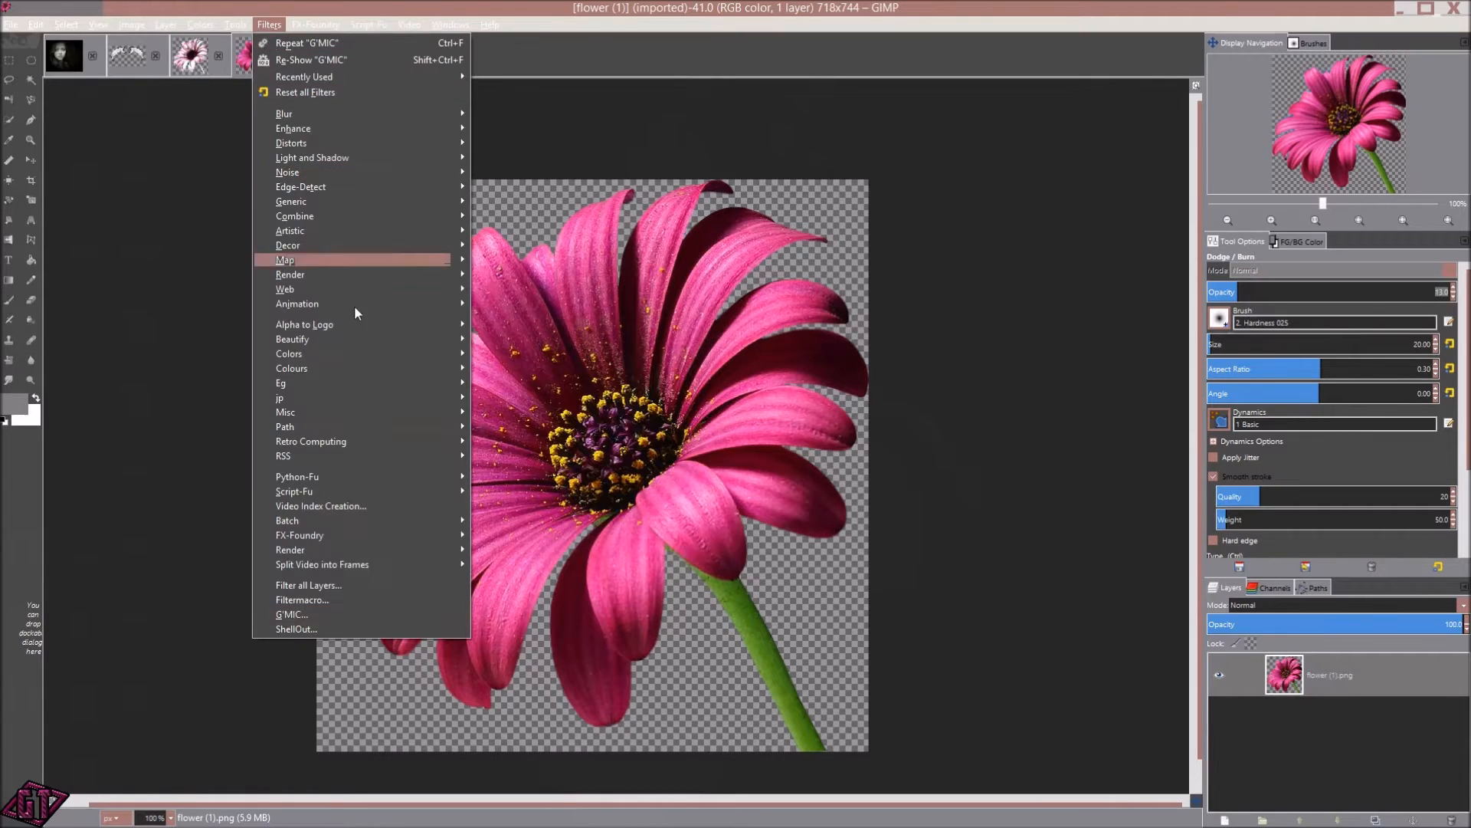
click(341, 614)
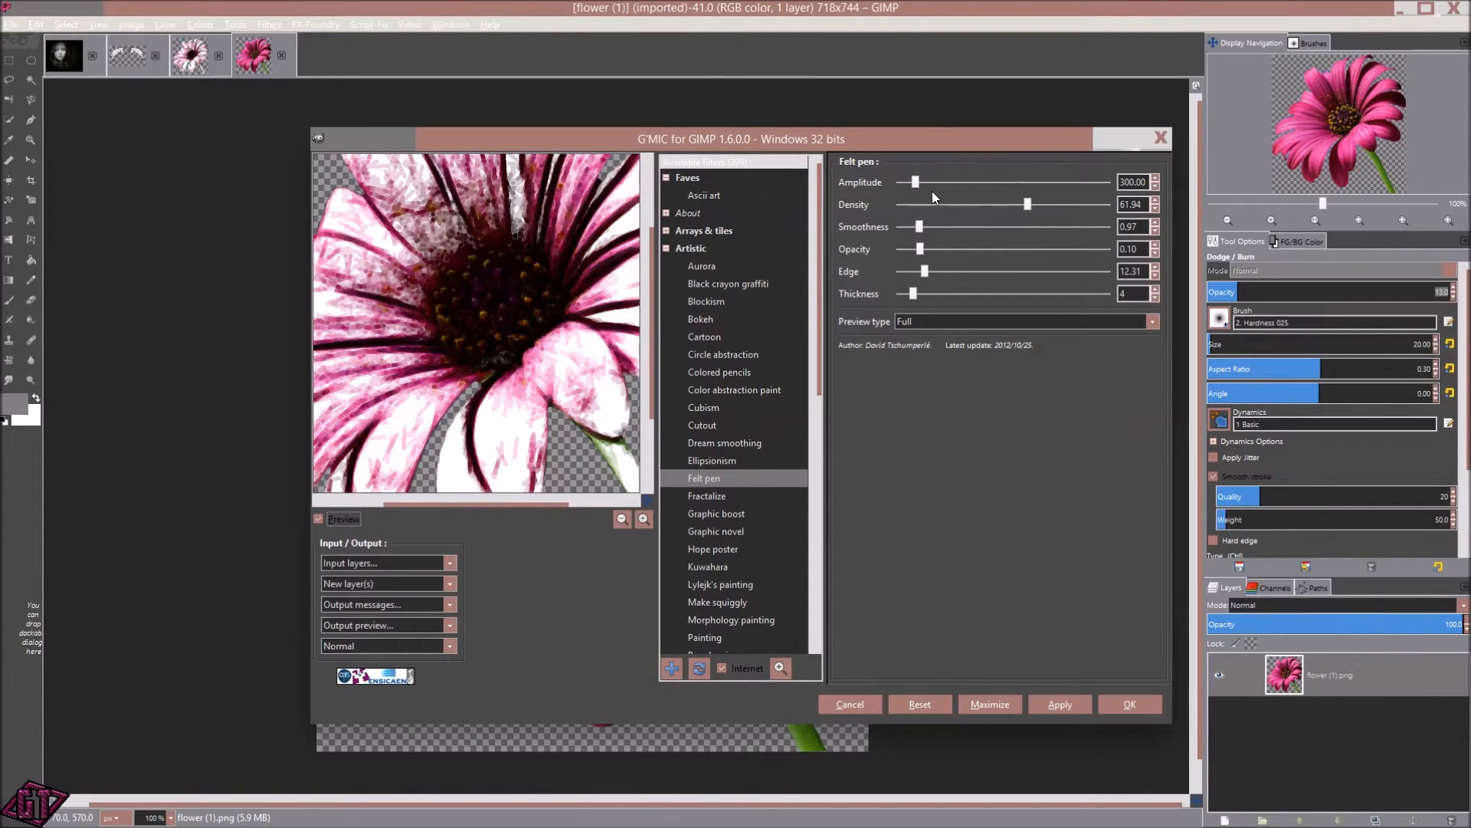
drag(954, 143, 887, 112)
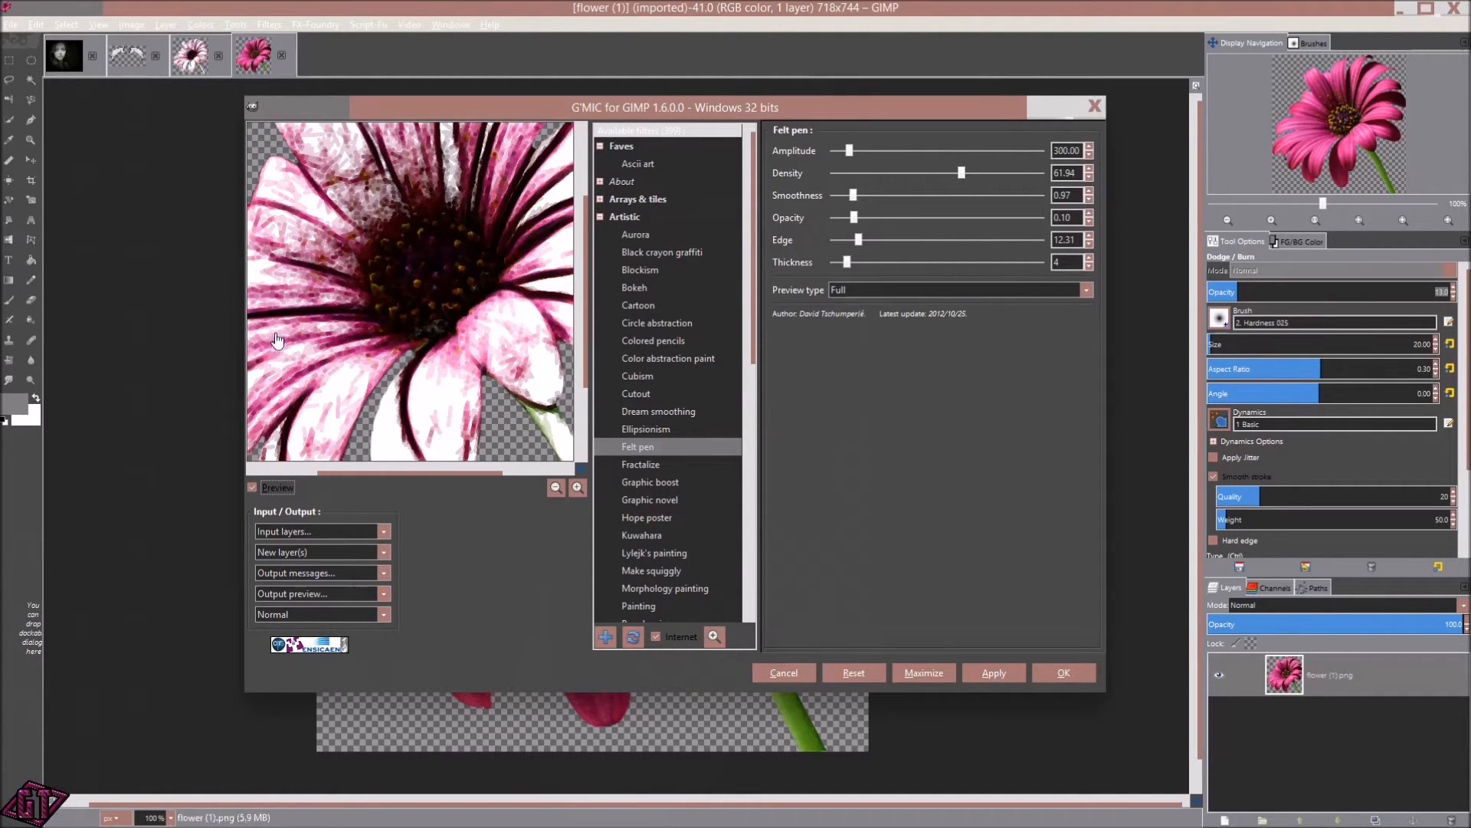
drag(691, 104, 690, 86)
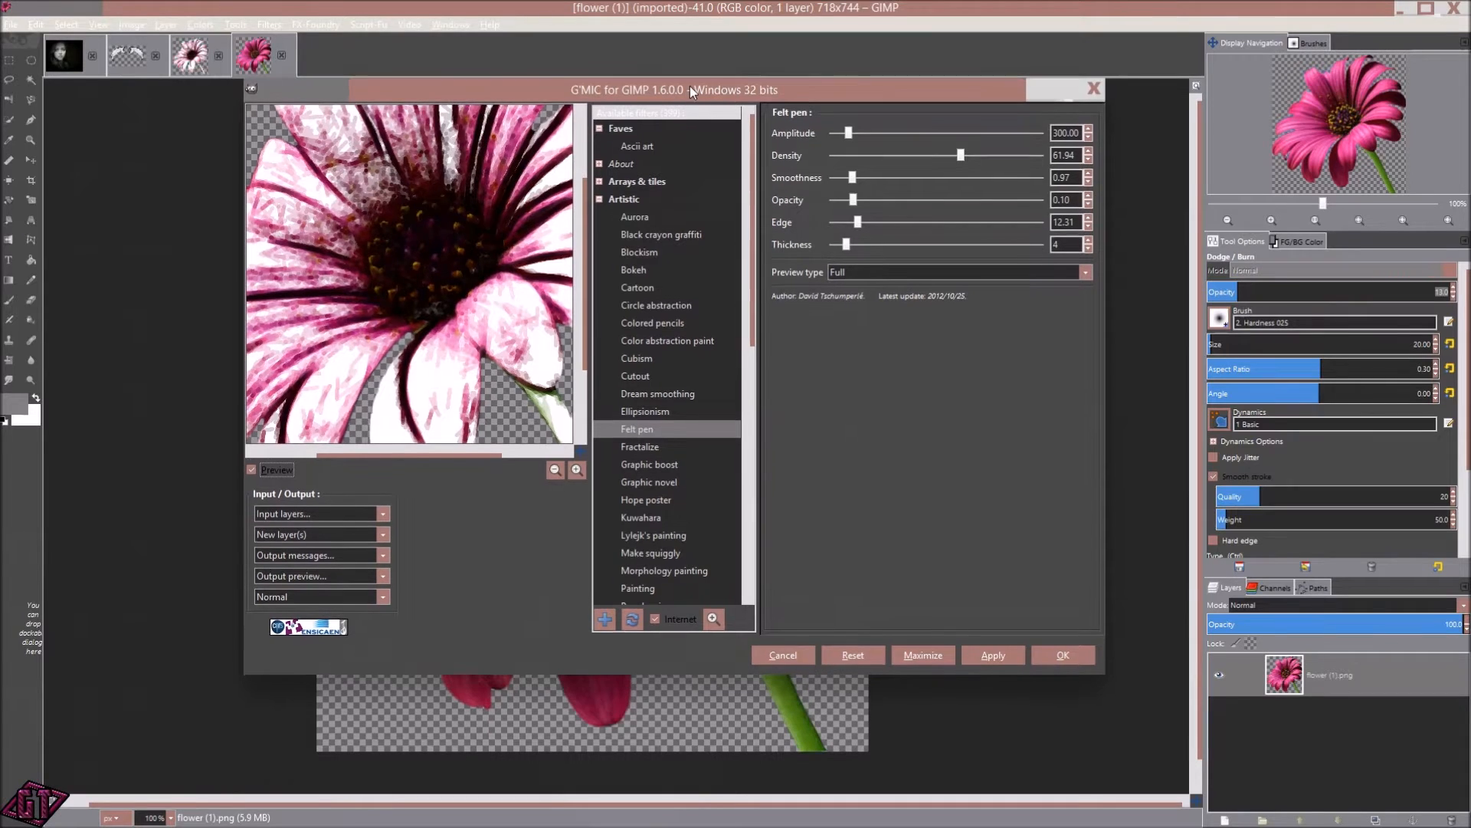
- Reset the Felt pen parameters to their defaults and inspect the petals in the filter preview
click(856, 653)
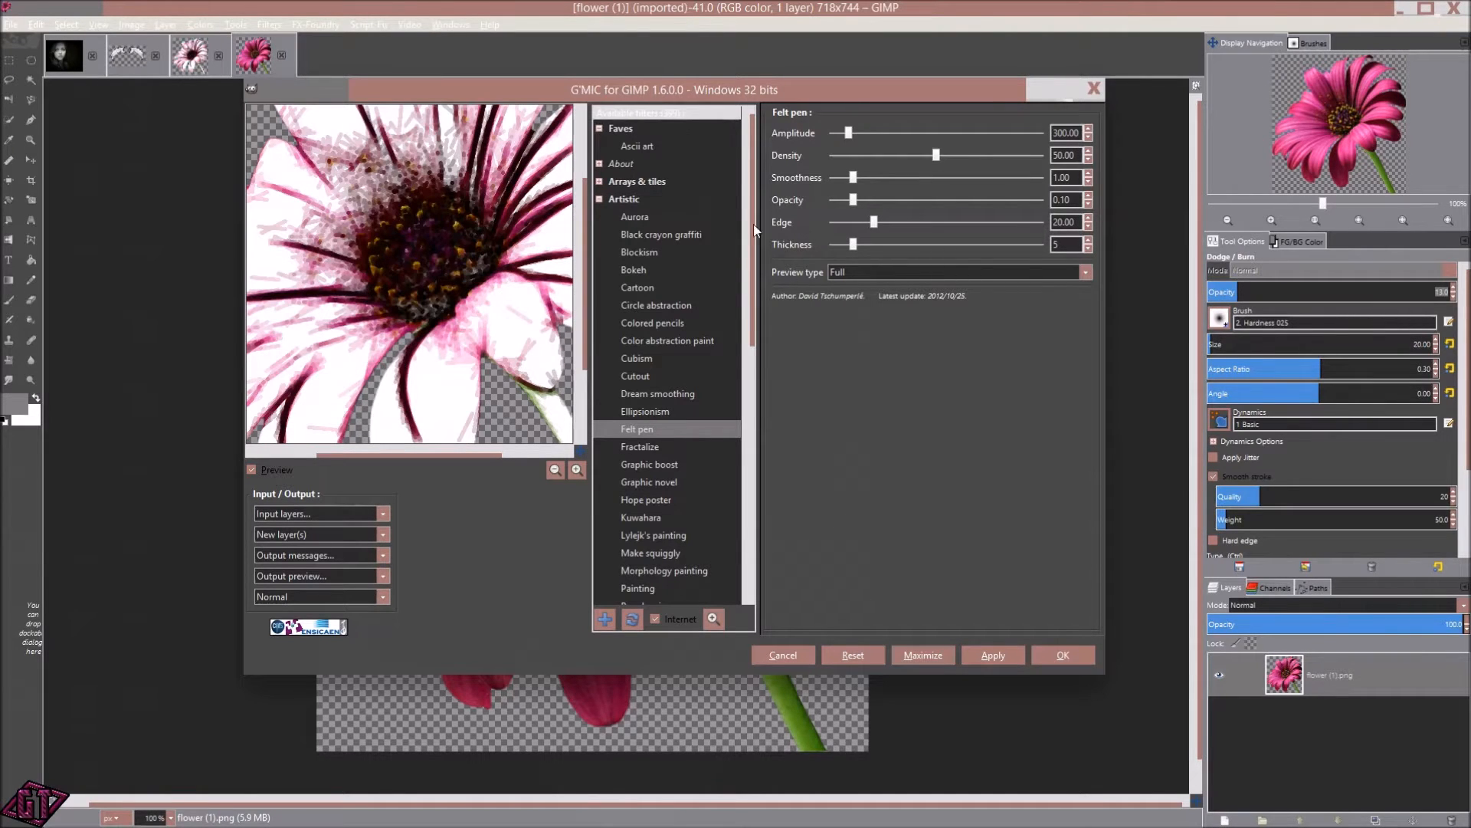
drag(426, 190, 454, 233)
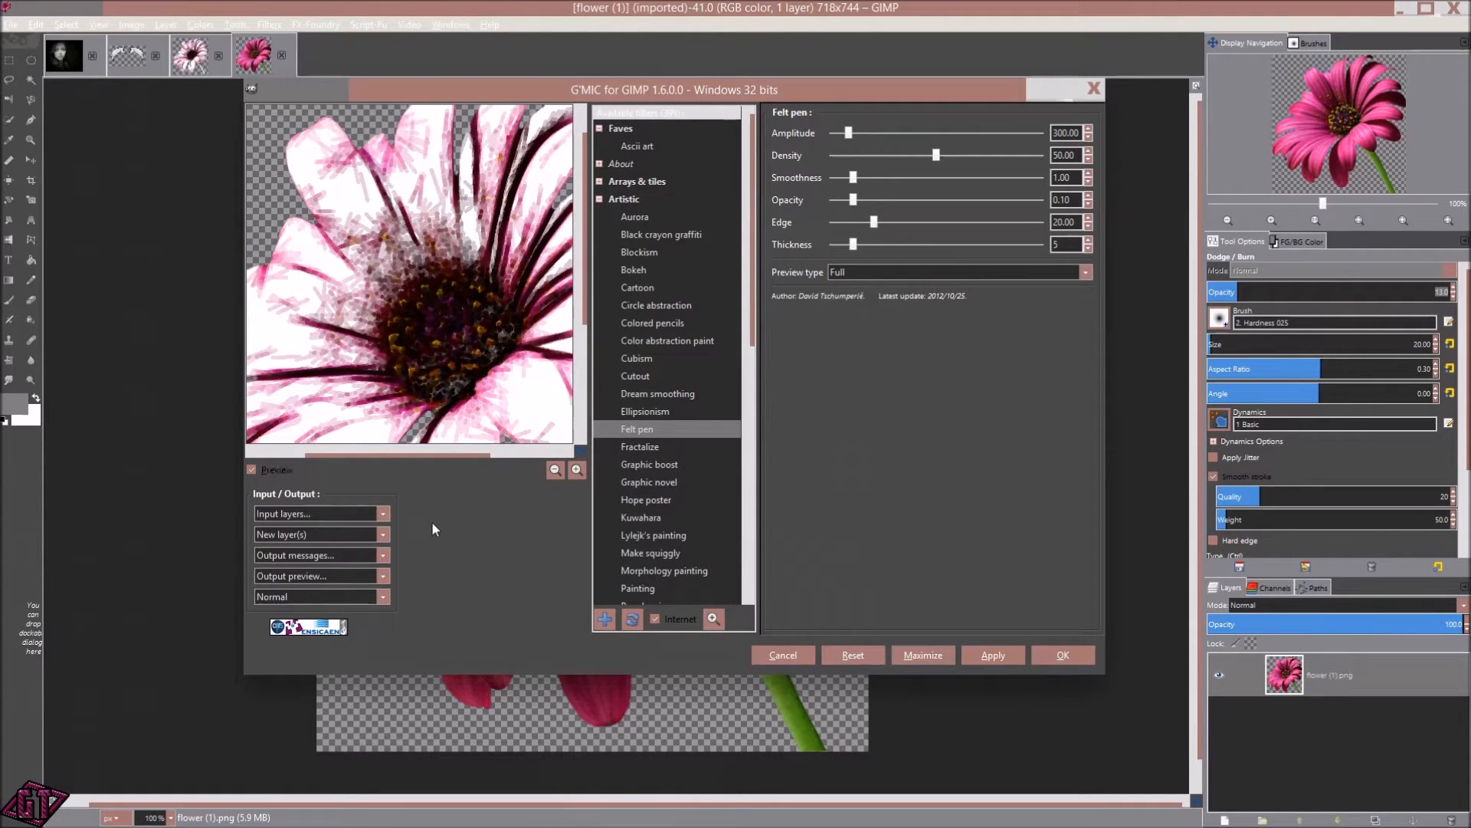
click(383, 597)
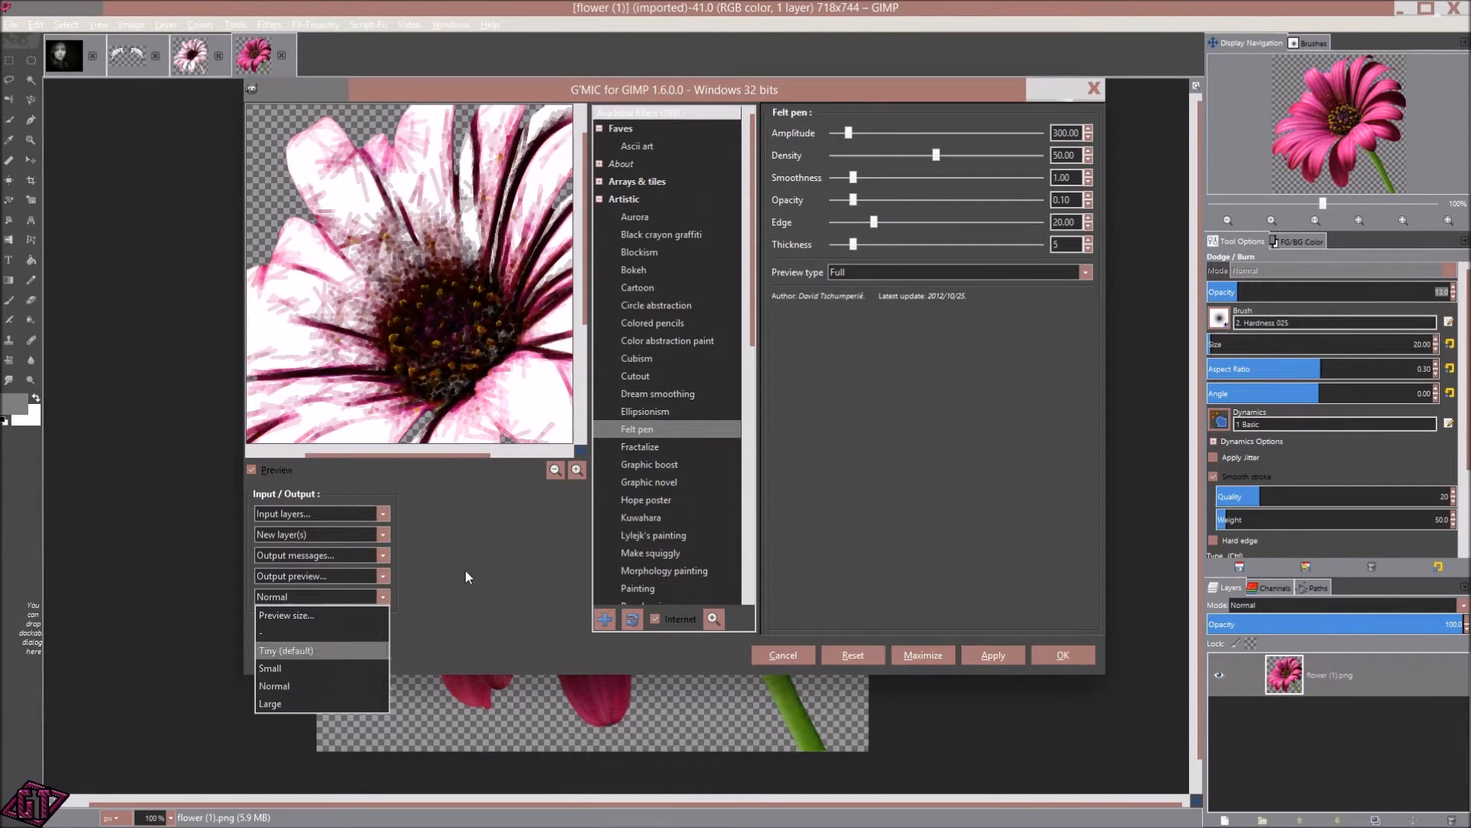
click(509, 513)
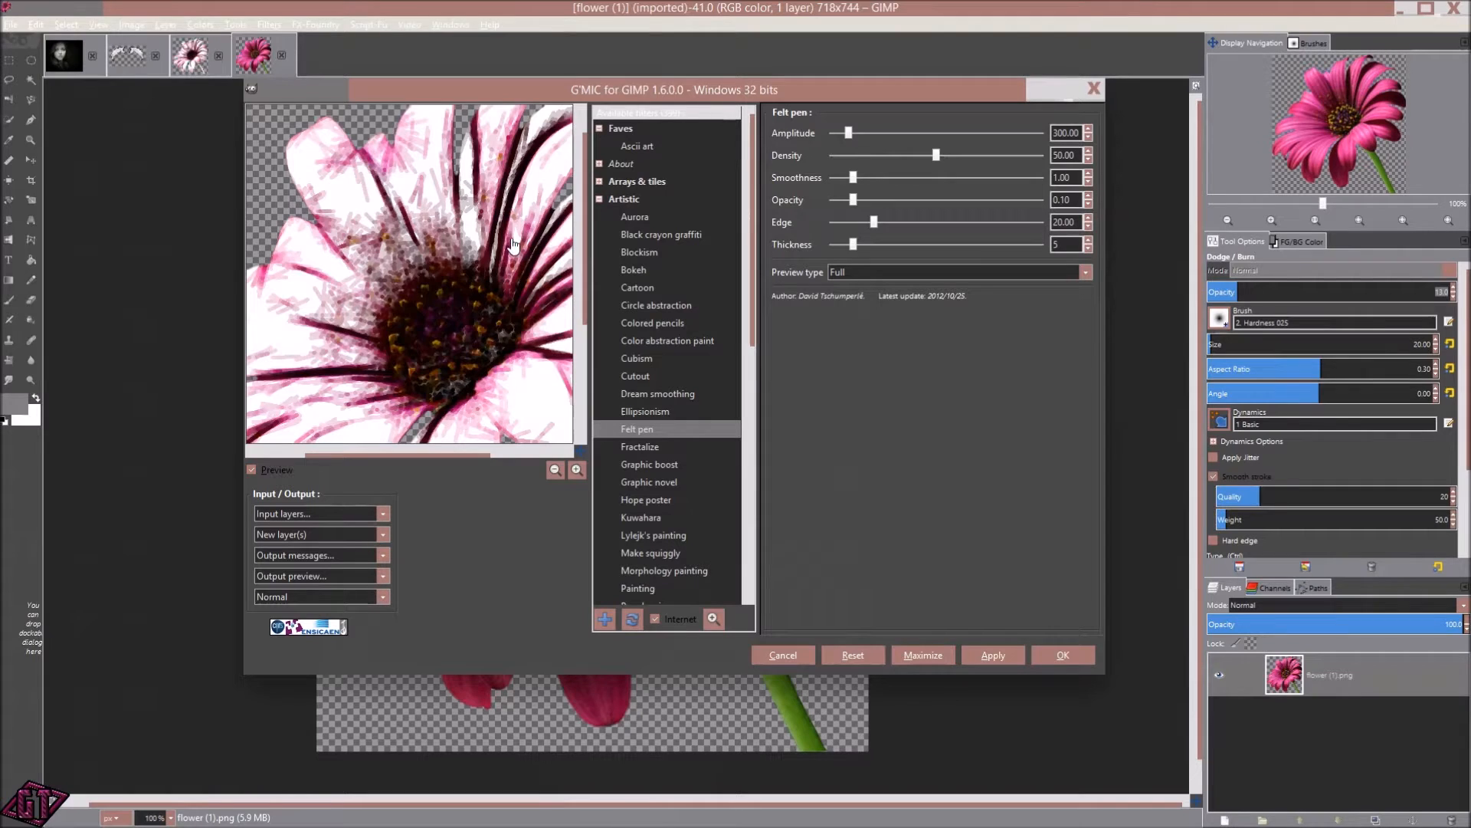
drag(509, 245, 404, 174)
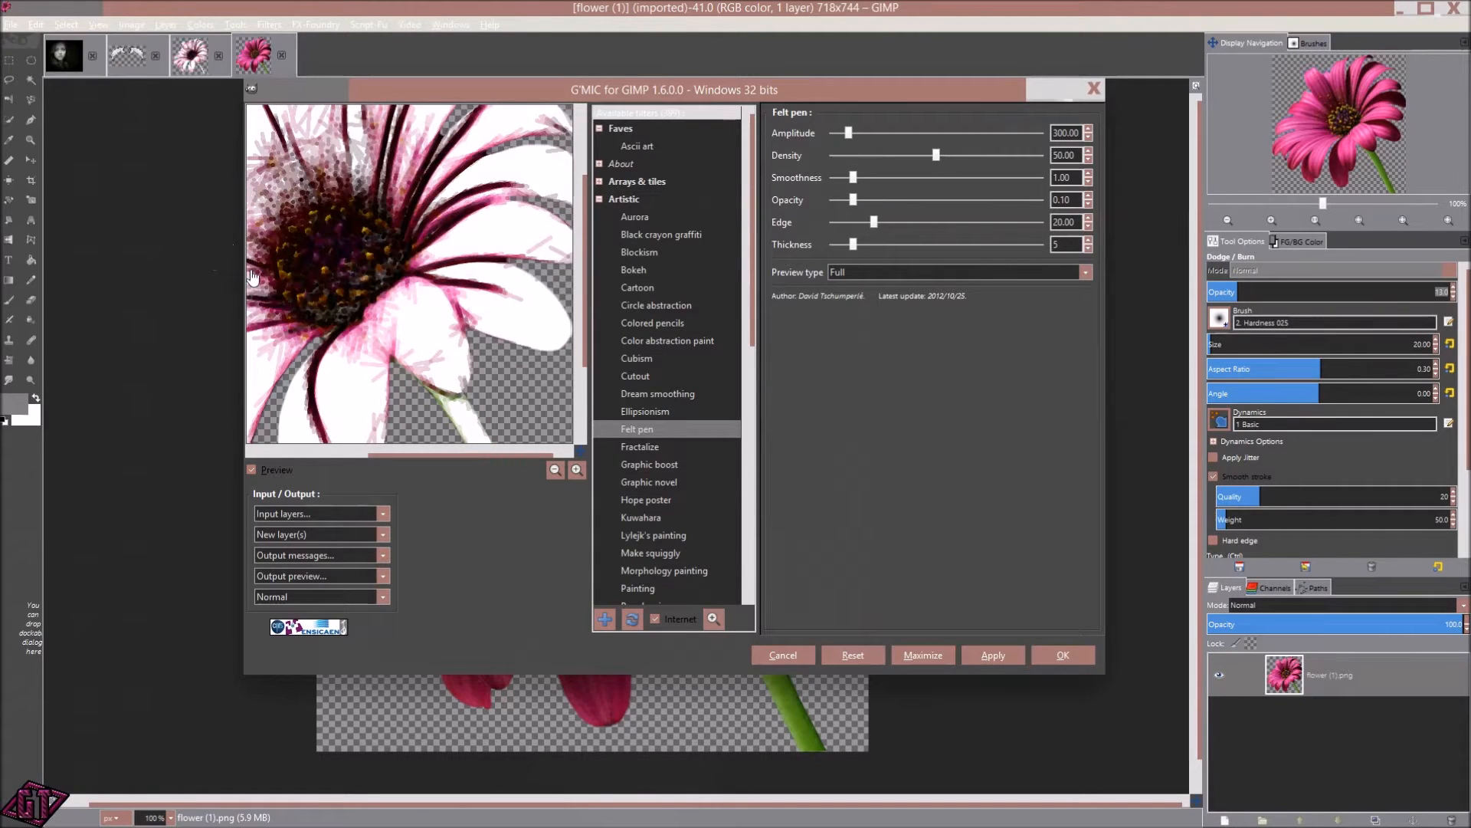
- Set the Felt pen Amplitude to 567.16 and check the upper petals in the preview
drag(852, 128, 863, 133)
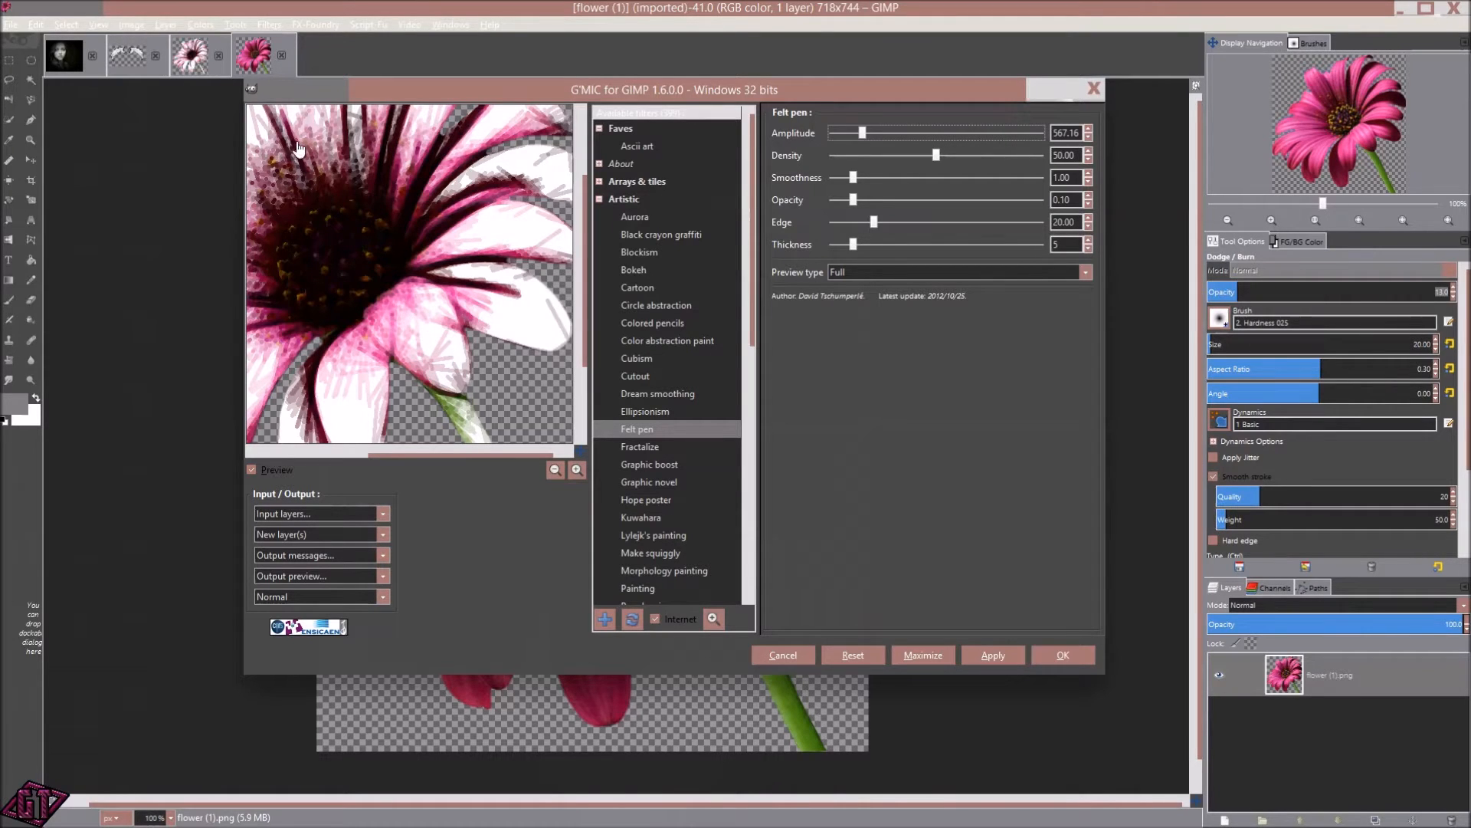
drag(309, 153, 423, 213)
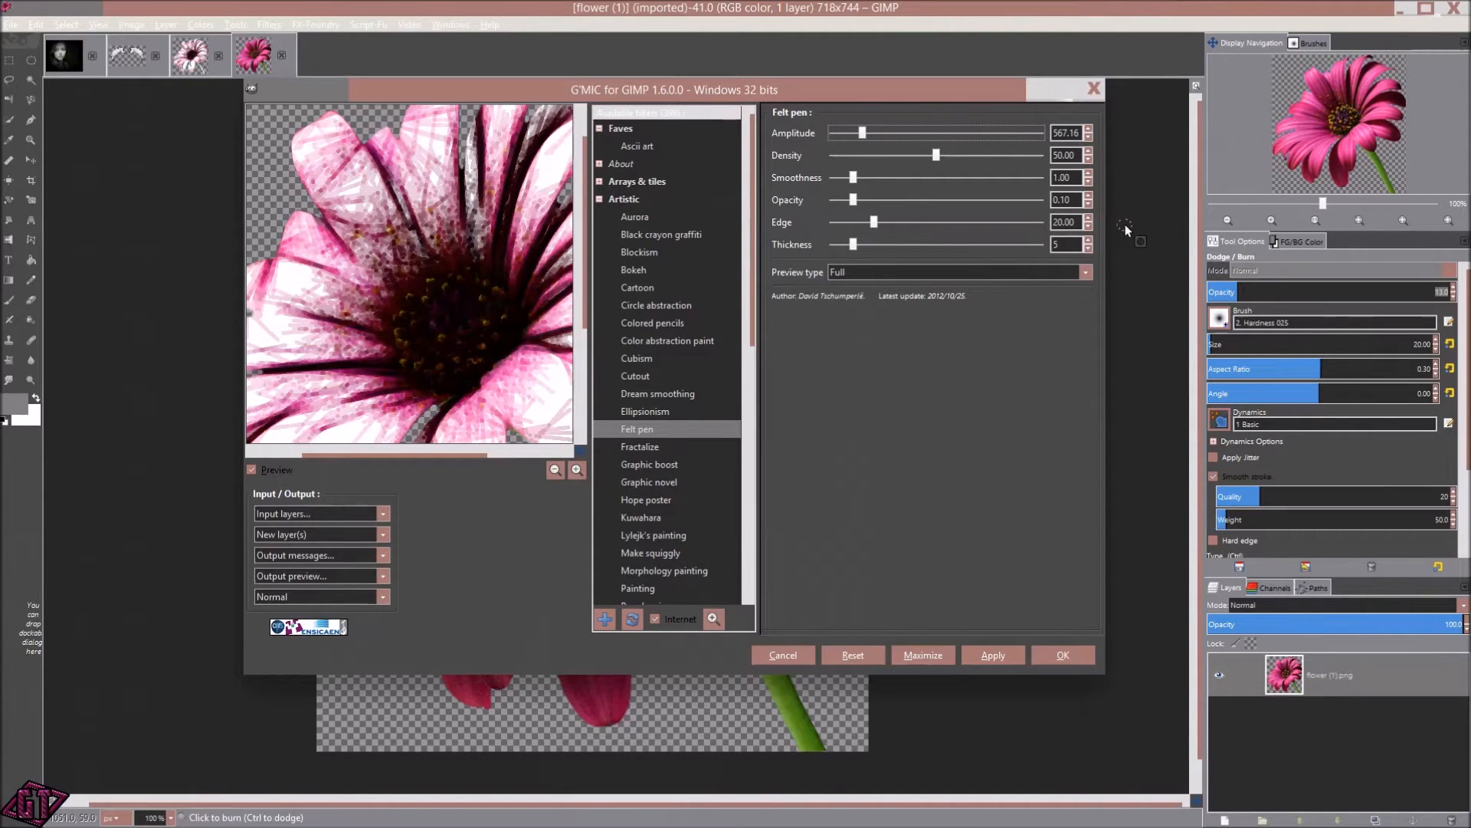
- Try the Felt pen Density at 0.20 and inspect the strokes across the flower in the preview
click(1055, 154)
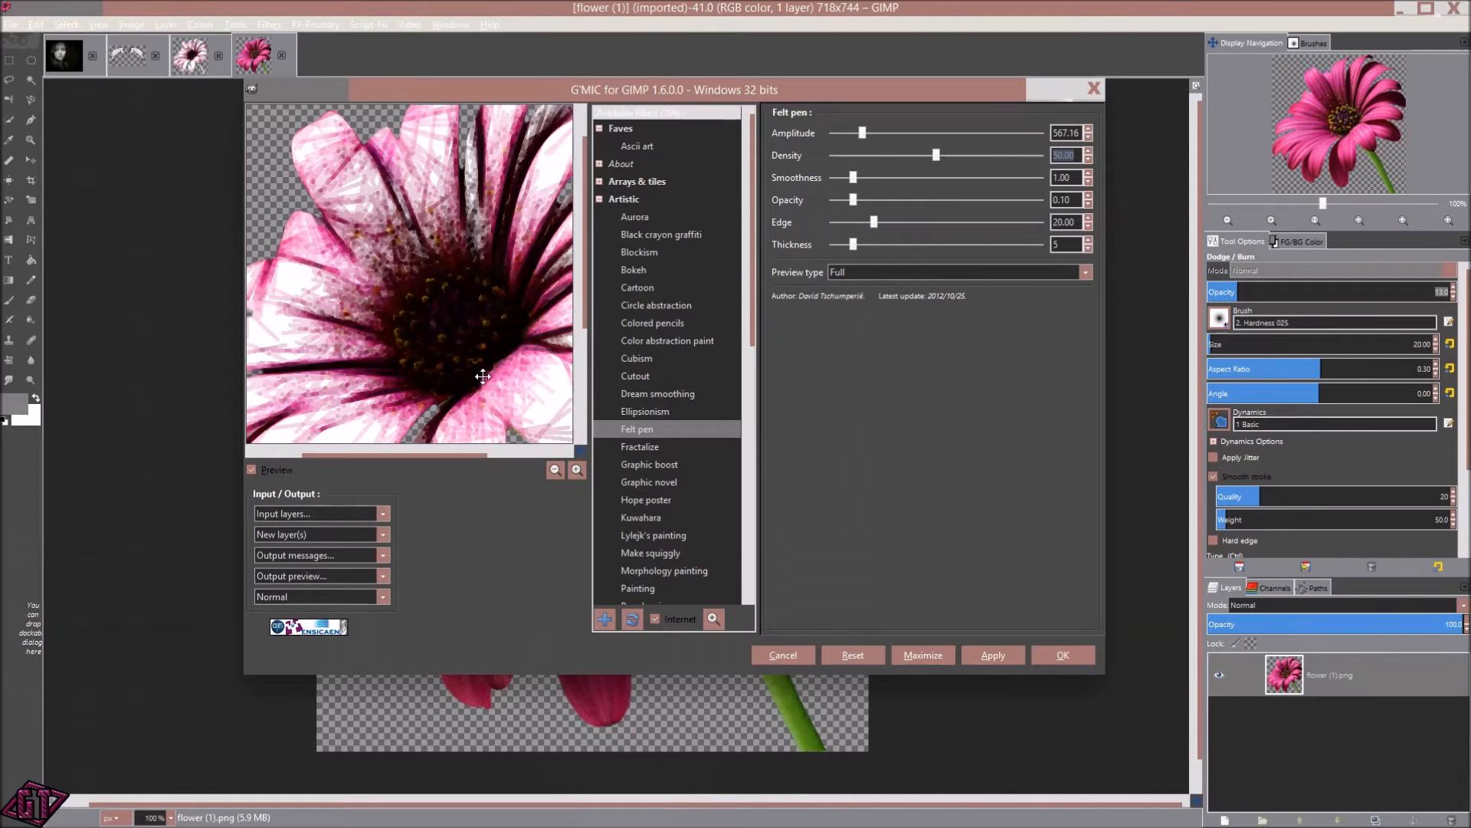
drag(474, 376, 406, 304)
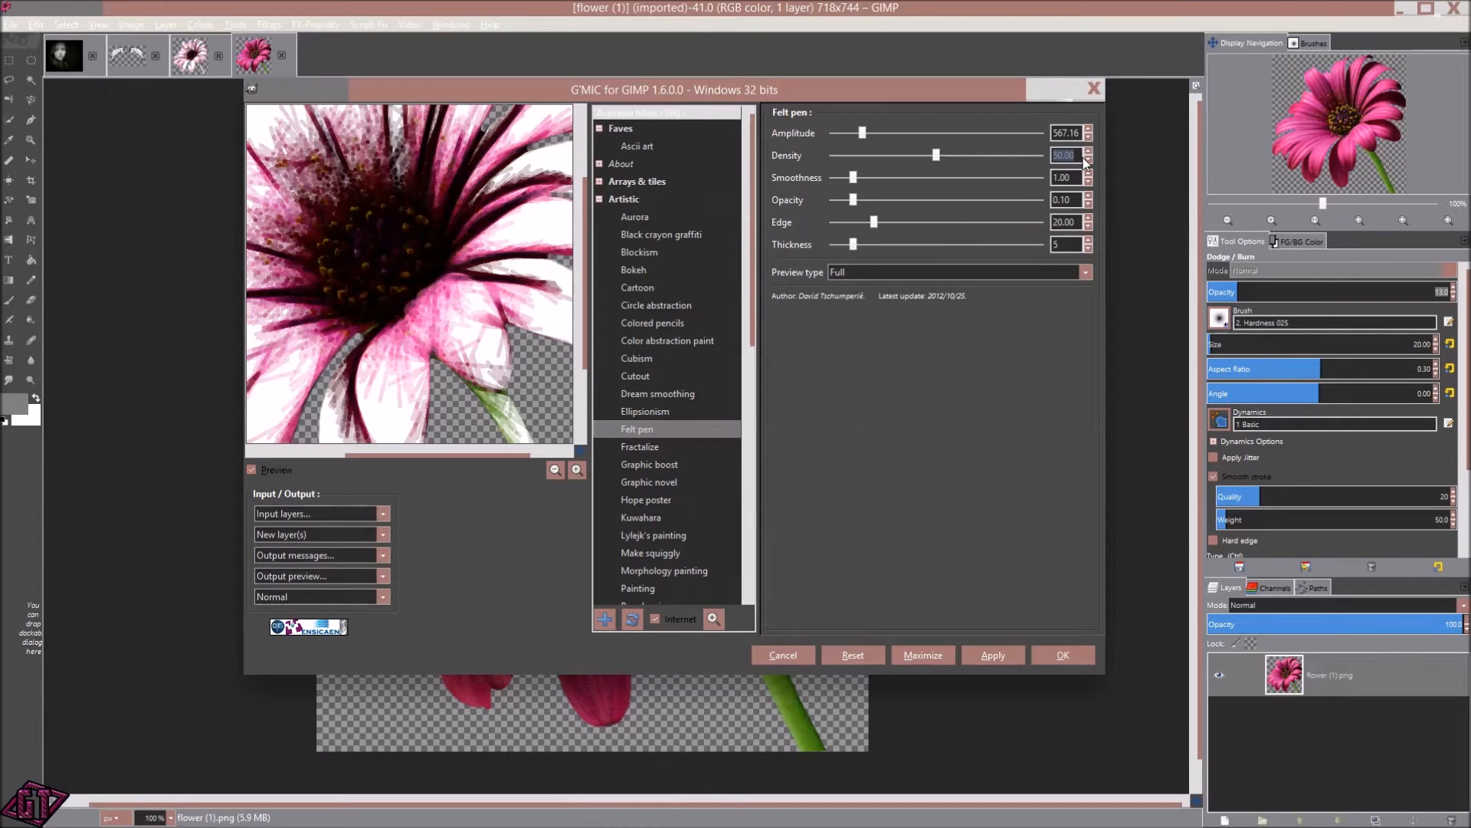
key(Return)
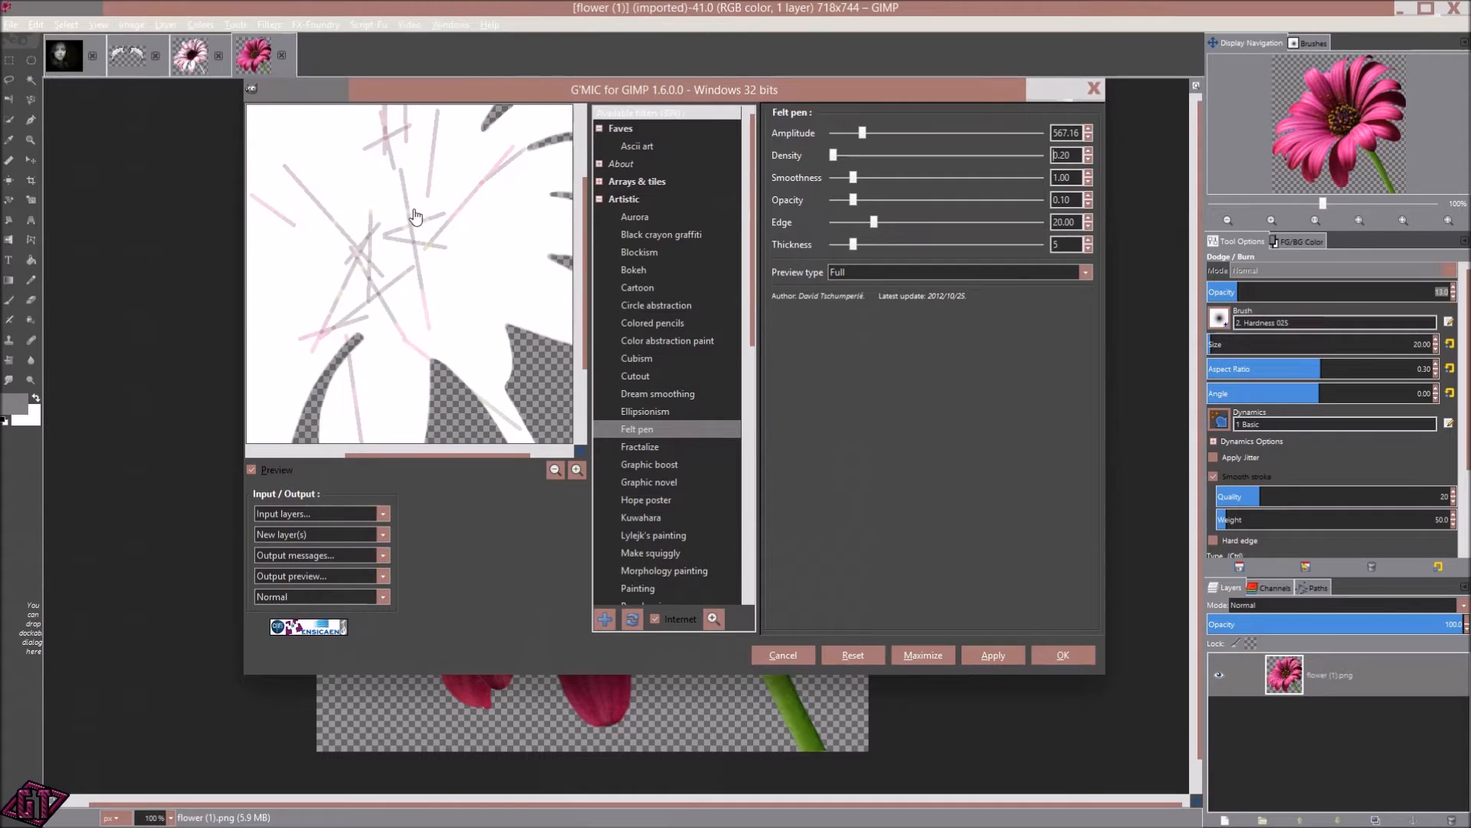
drag(378, 215, 422, 245)
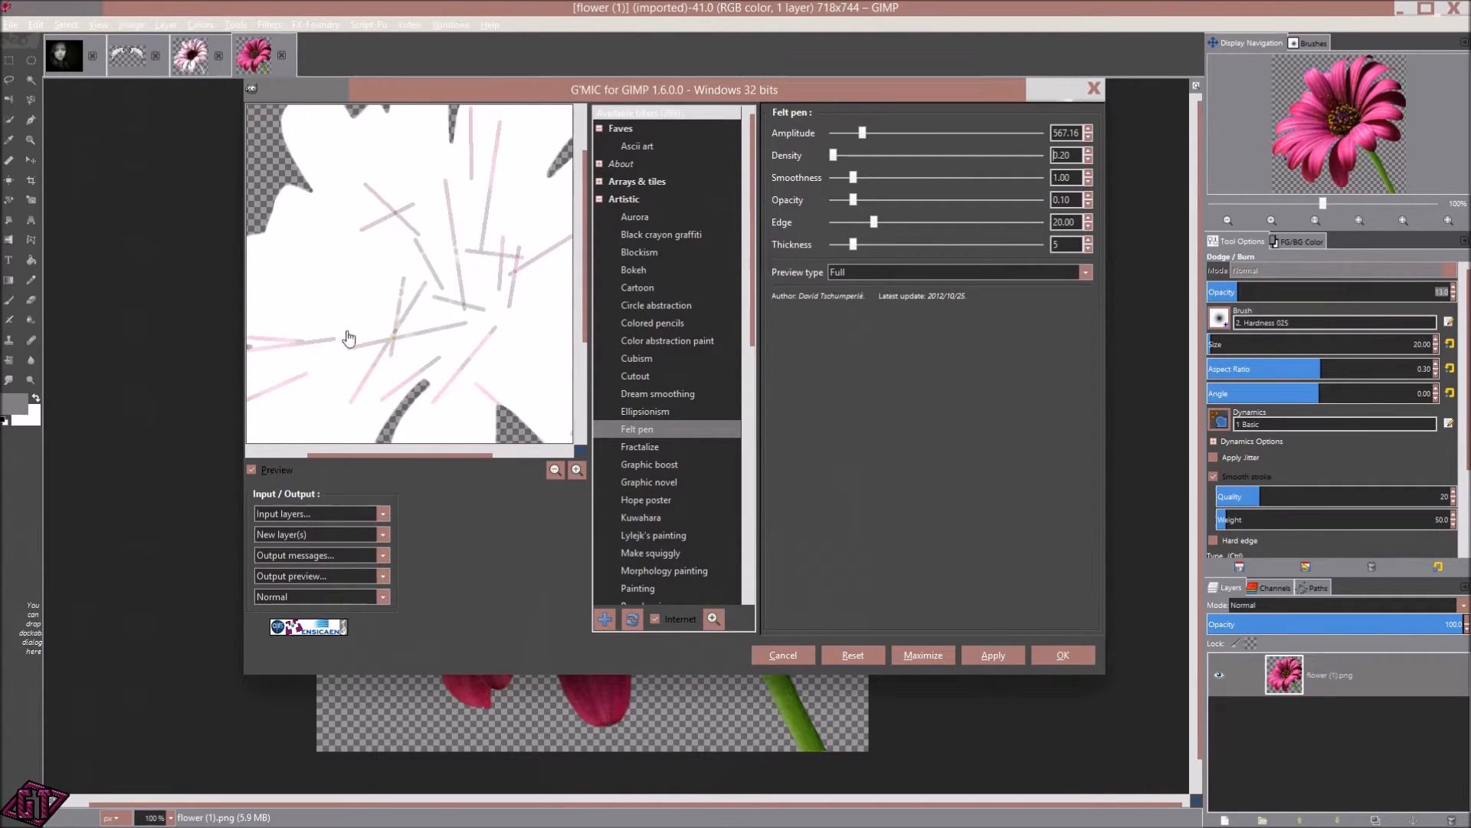
drag(444, 311, 371, 218)
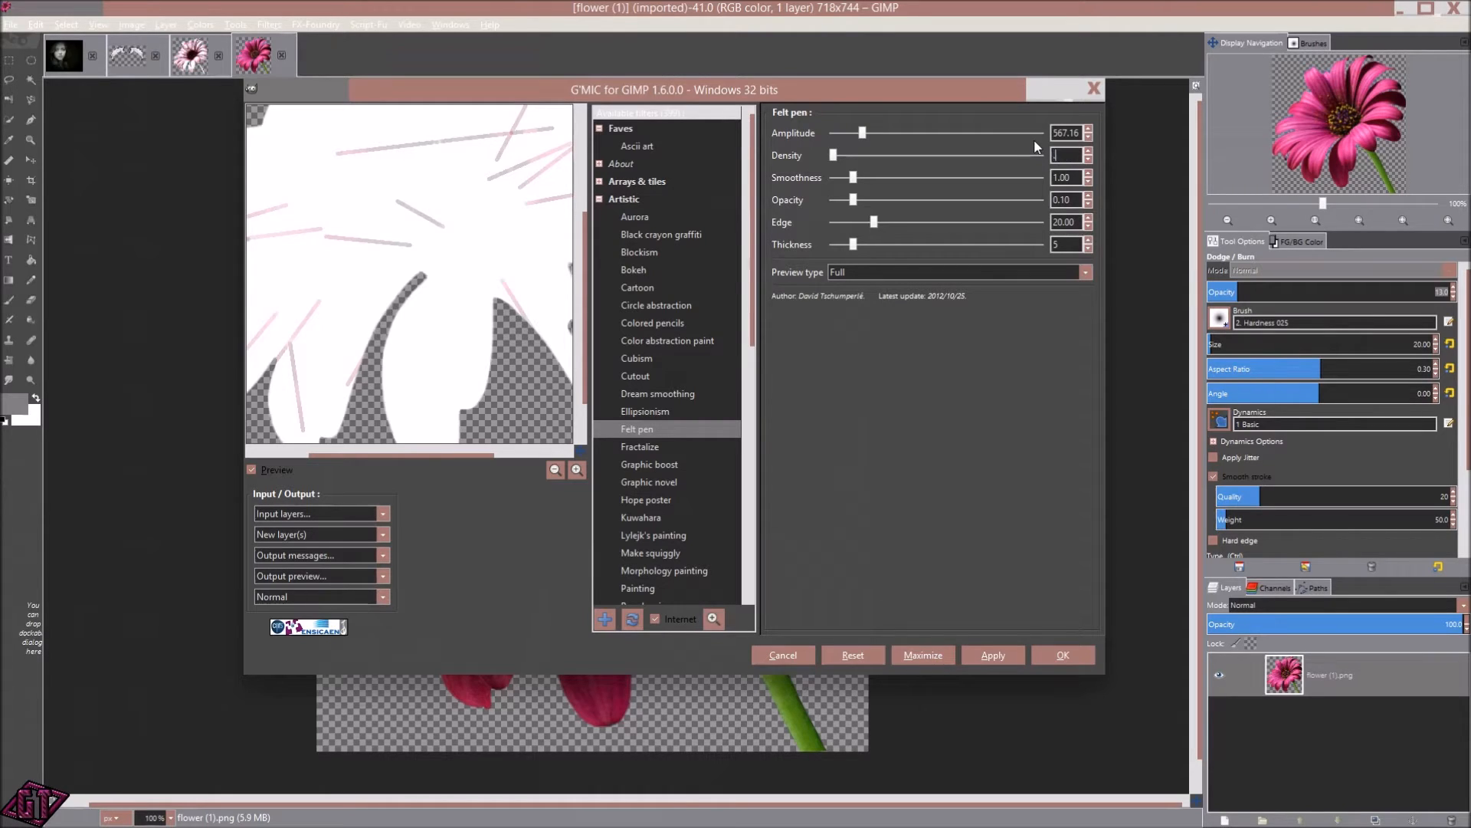
- Set the Felt pen Density to 60 and look over the flower's petals in the preview
key(Return)
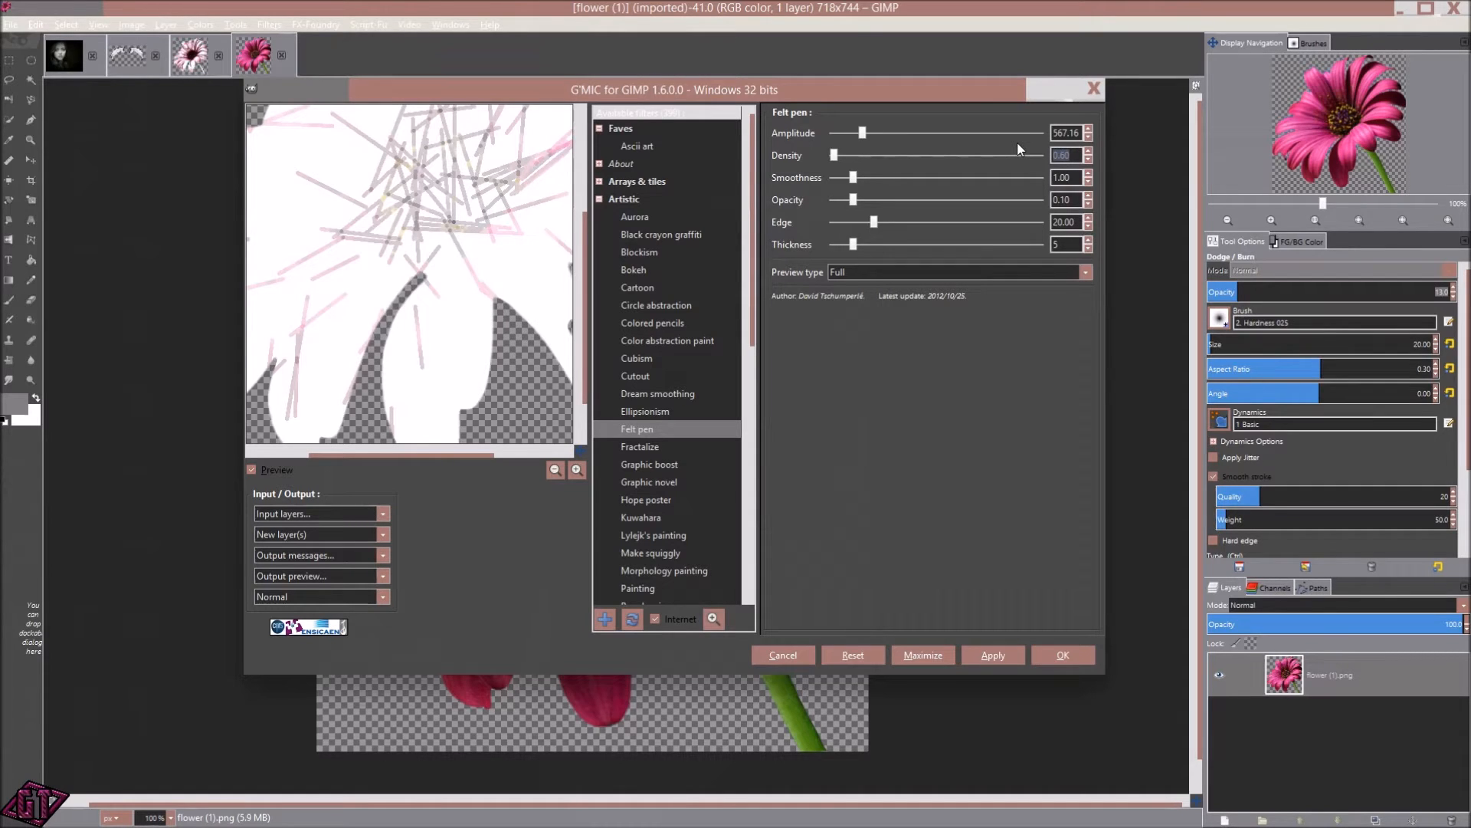
text(6)
key(Return)
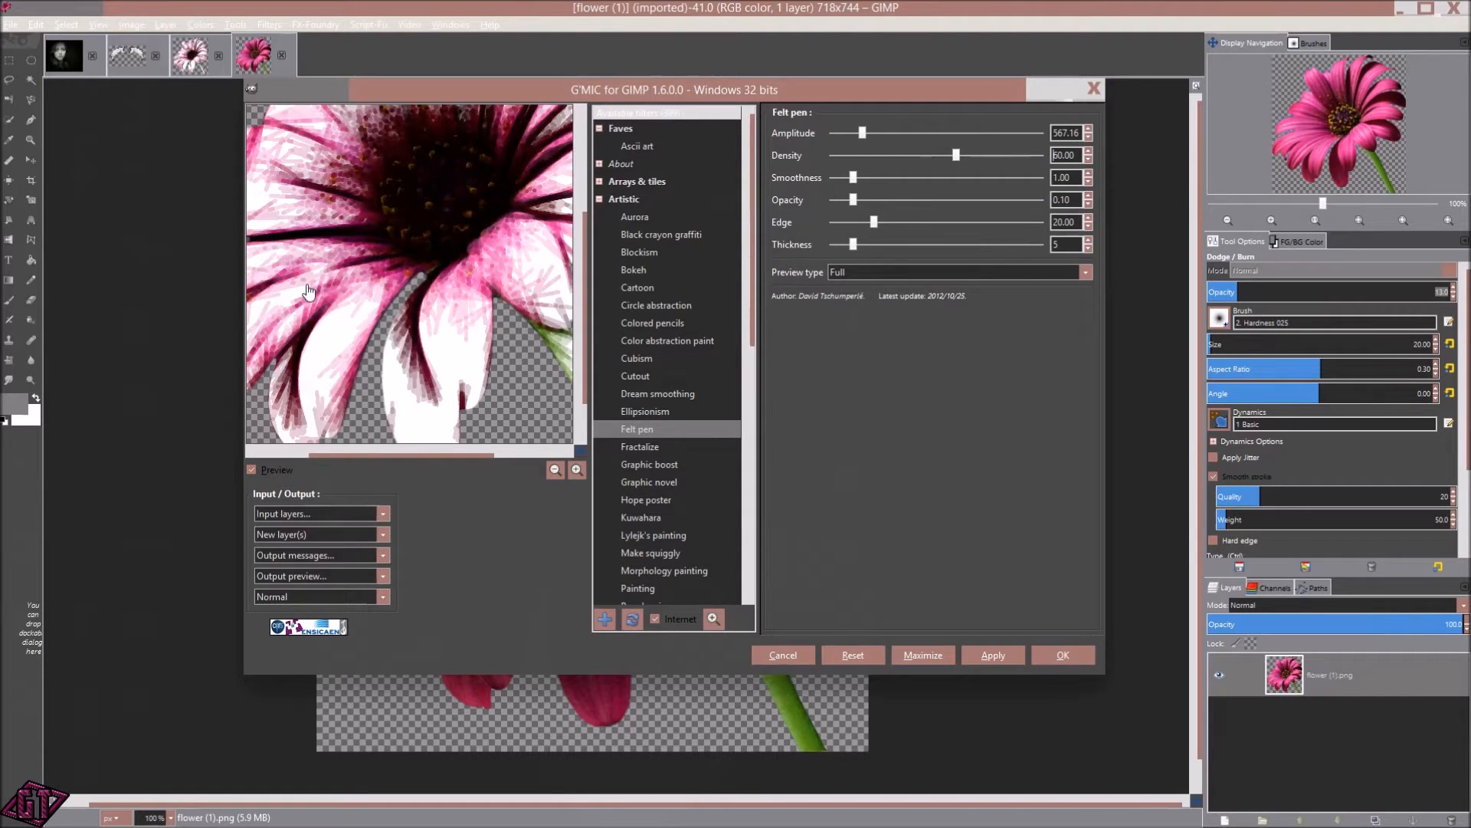
drag(368, 201, 349, 331)
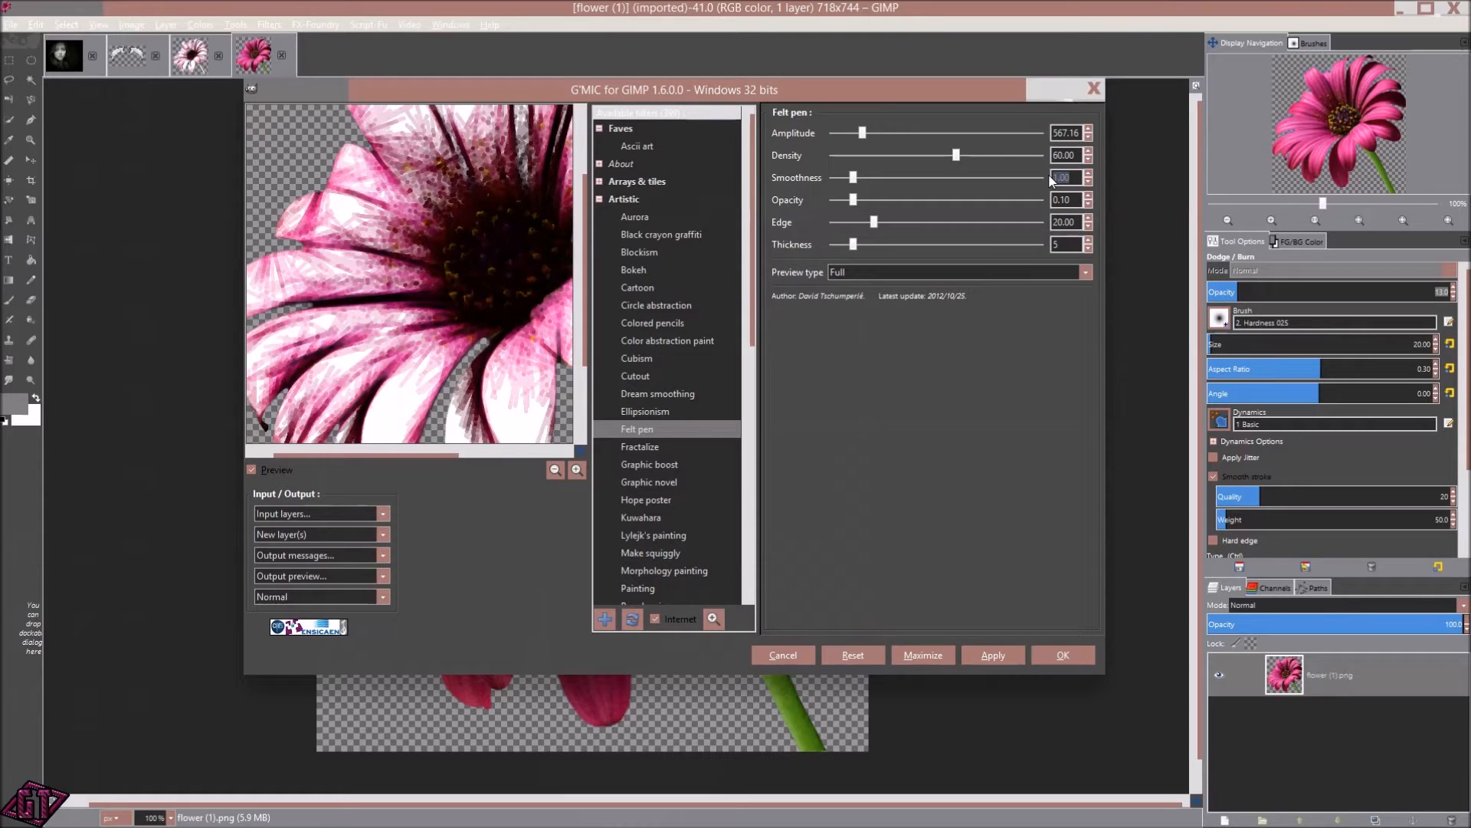
- Try the Felt pen Smoothness at 2 and inspect the flower center and petals in the preview
click(1052, 180)
text(2)
key(Return)
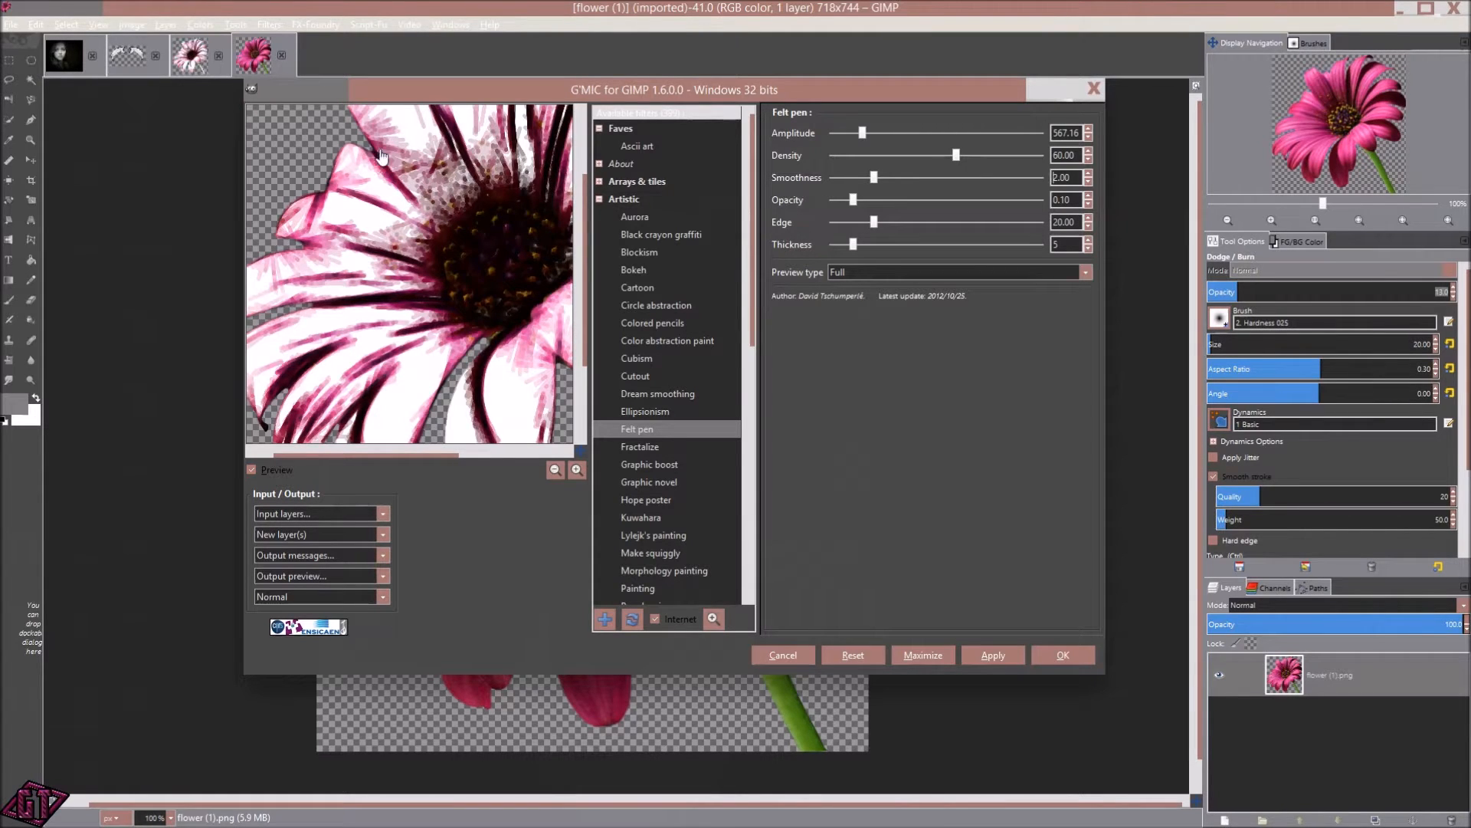
drag(507, 234, 368, 234)
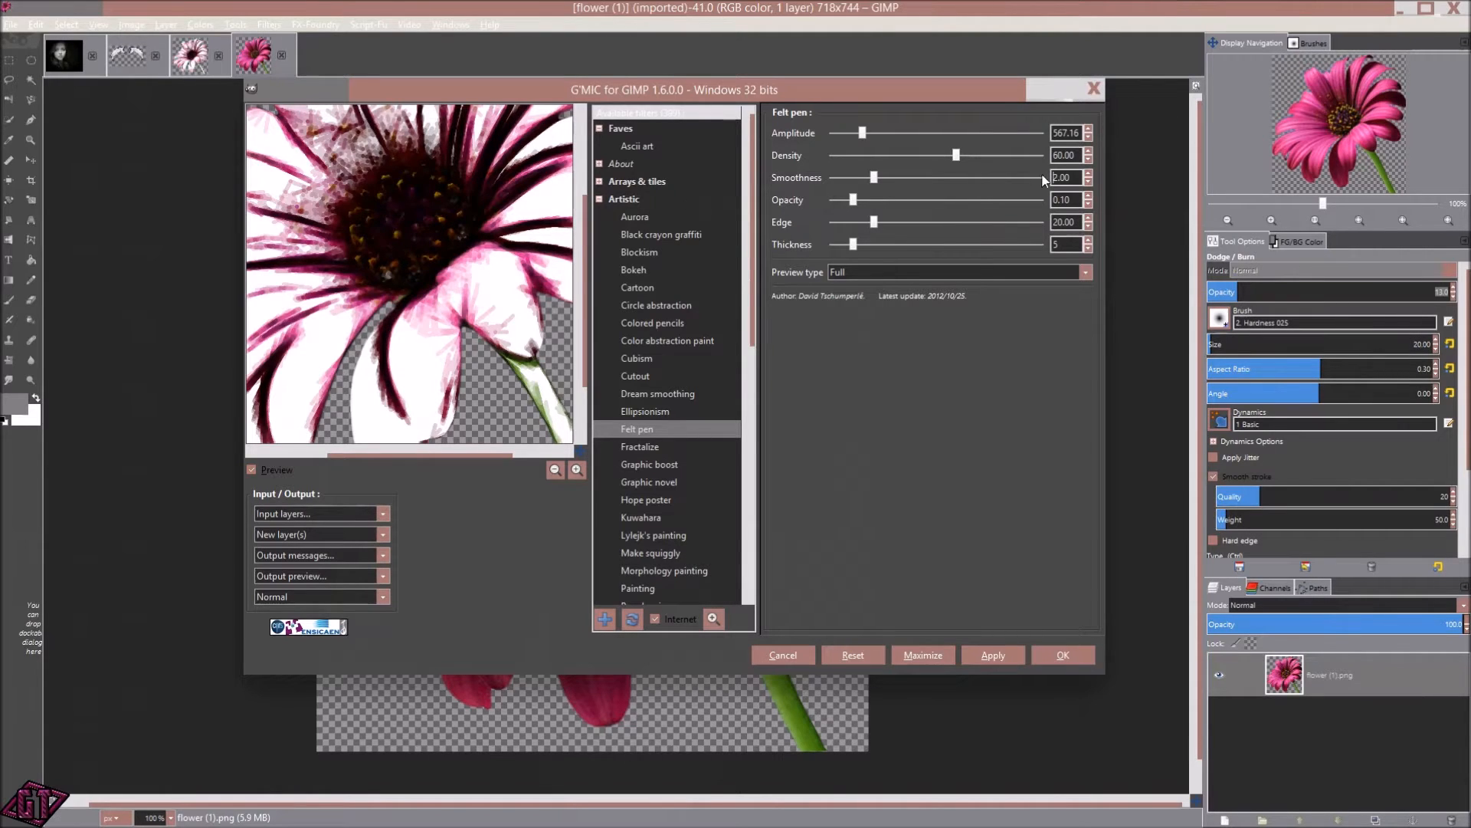
- Set the Felt pen Smoothness to 0.5 and check the upper petals in the preview
text(0.5)
key(Return)
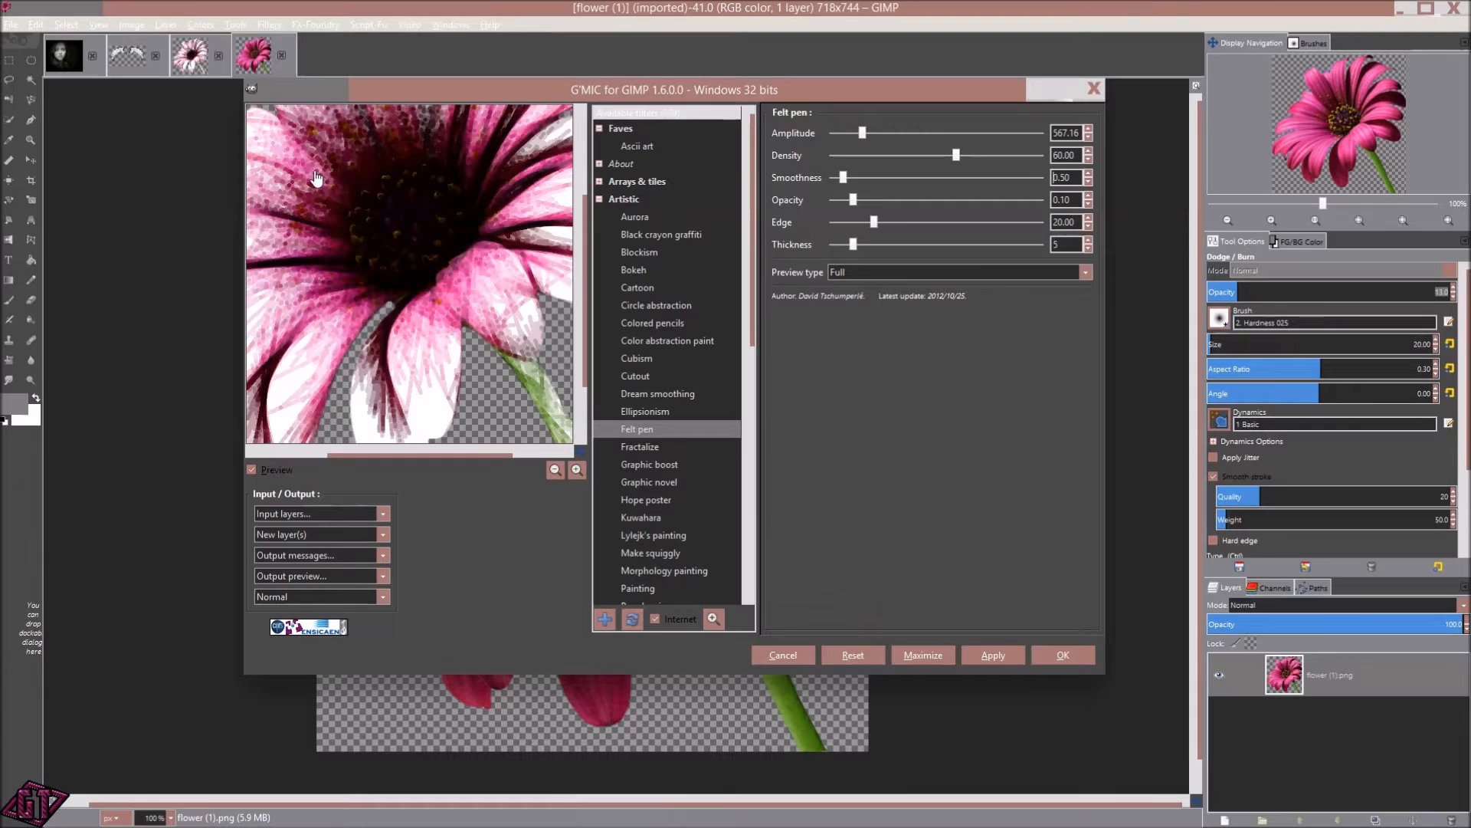
drag(331, 166, 374, 218)
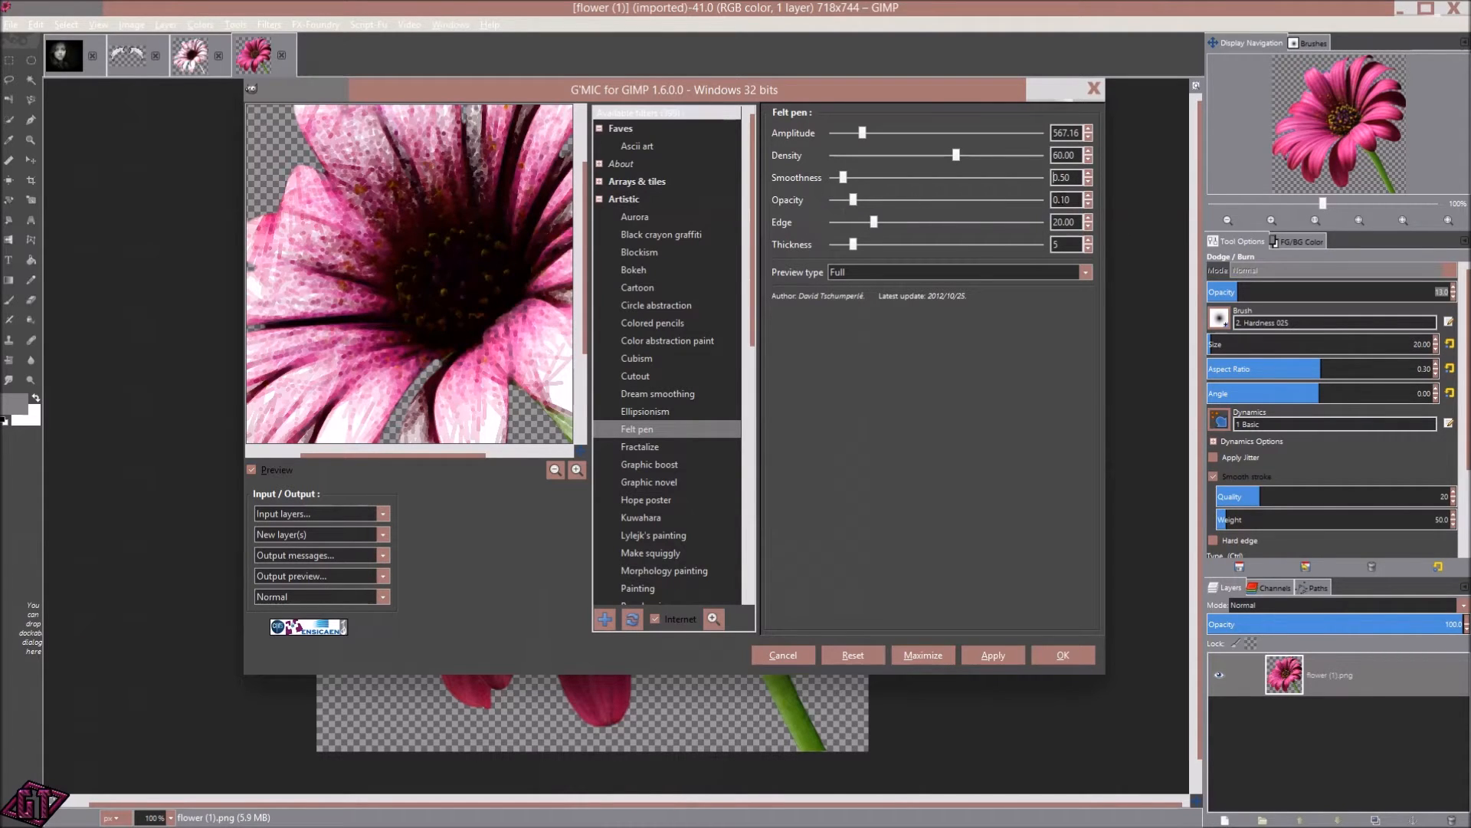
- Try the Felt pen Opacity at 0 and 0.50, and return it to 0.10 while checking the preview
drag(861, 201, 811, 184)
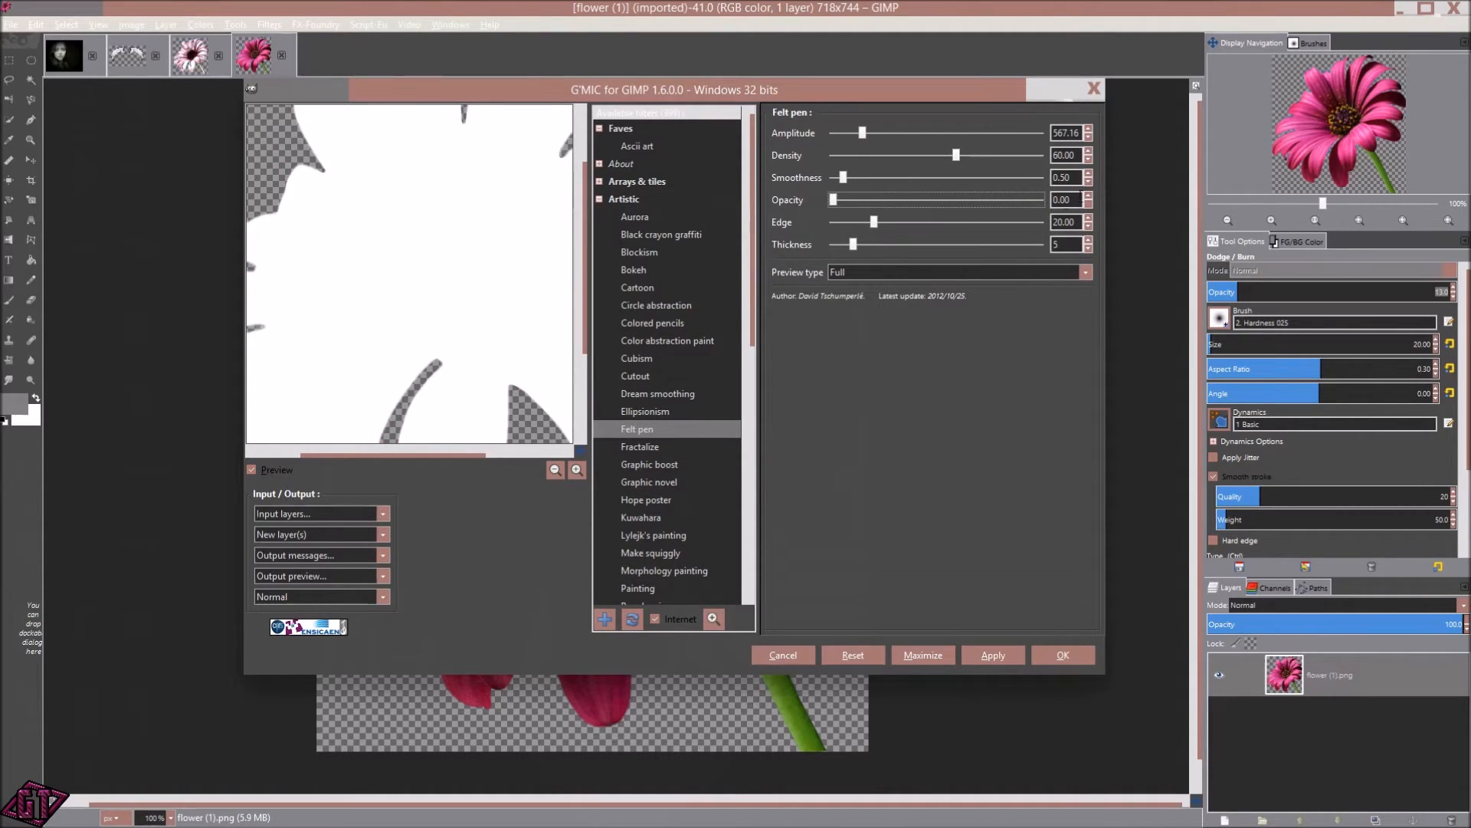
key(Tab)
text(1)
key(Return)
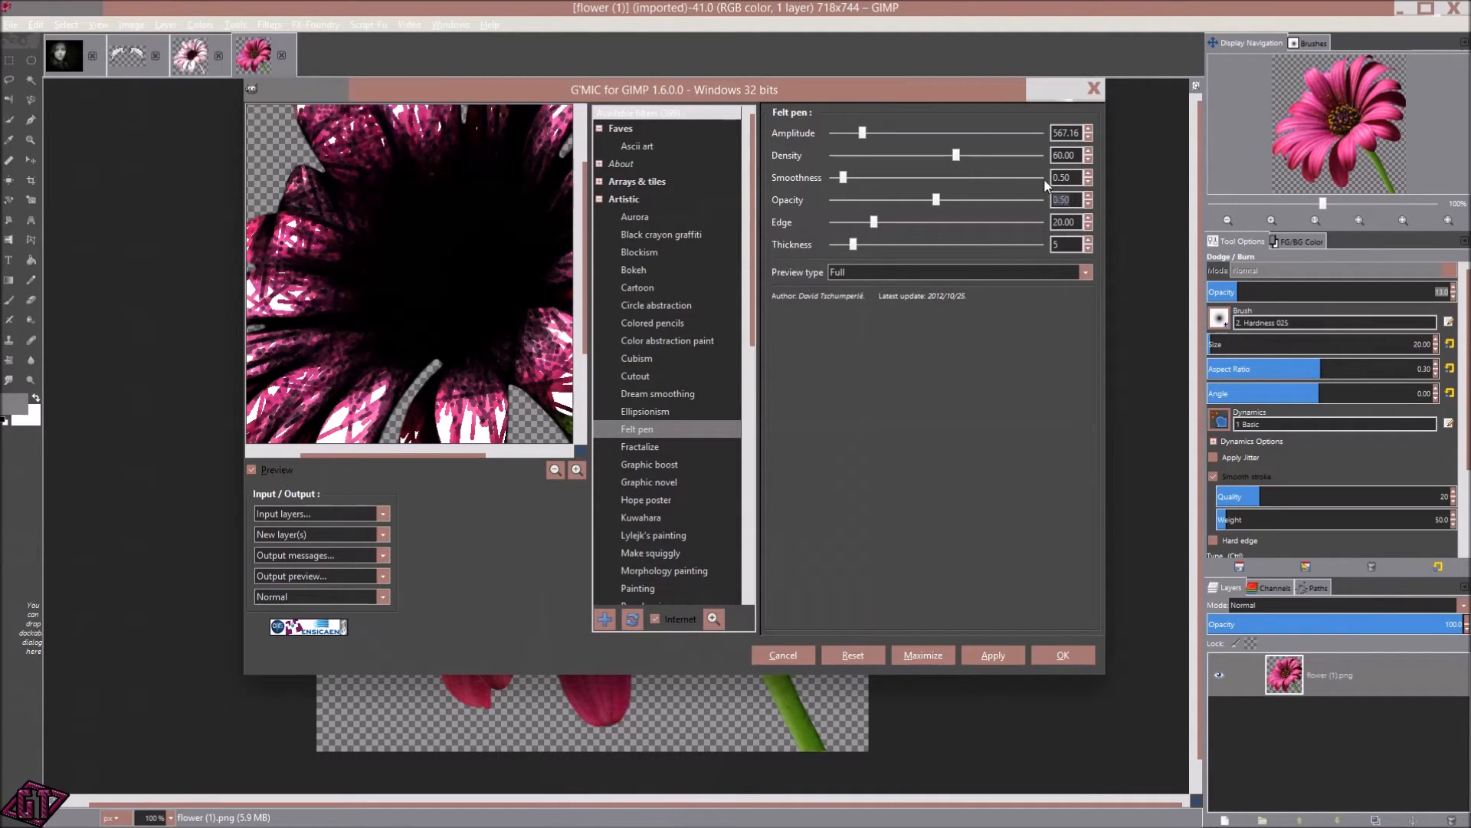
key(Return)
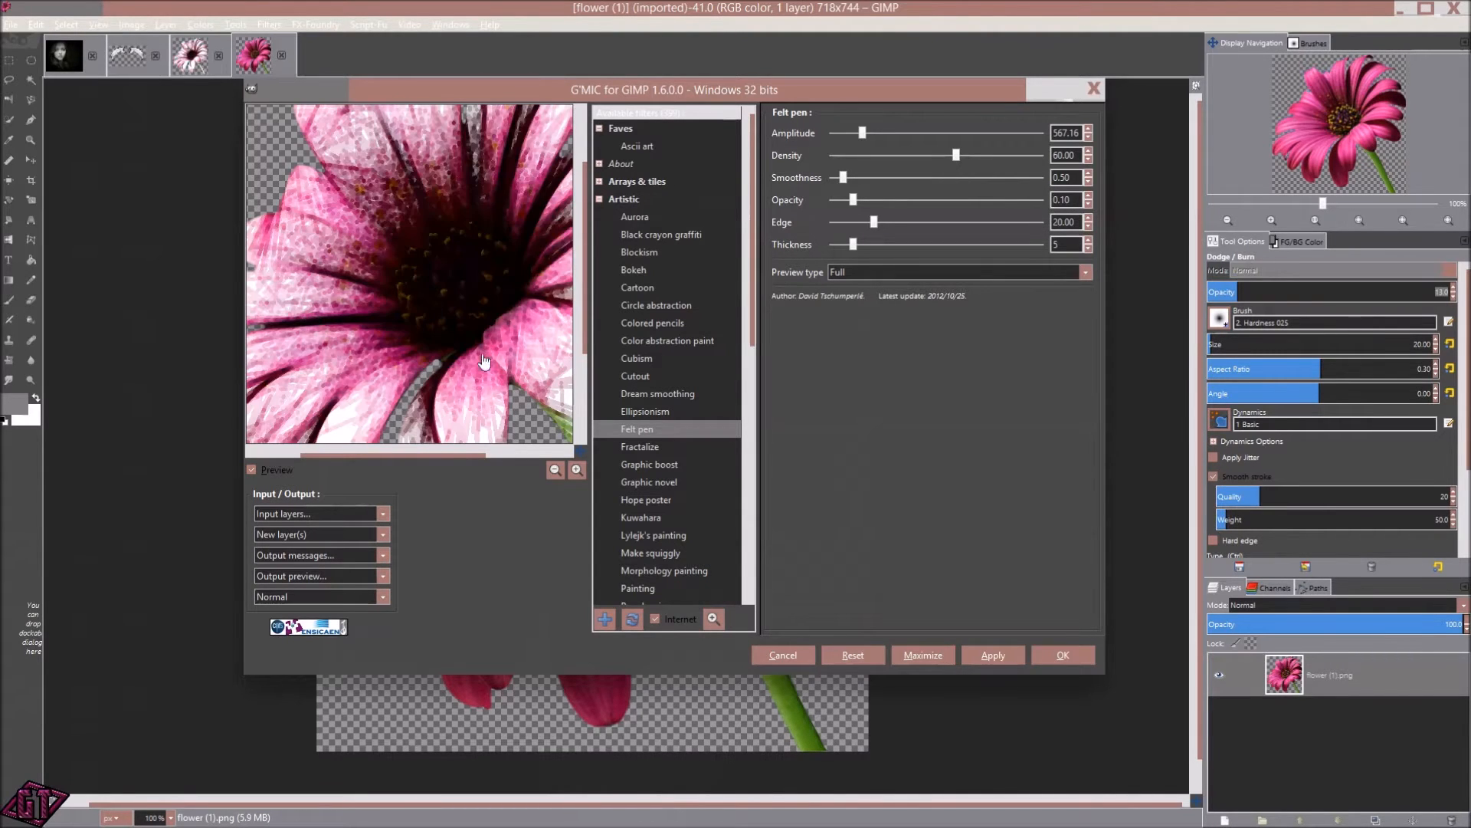
drag(480, 378, 490, 312)
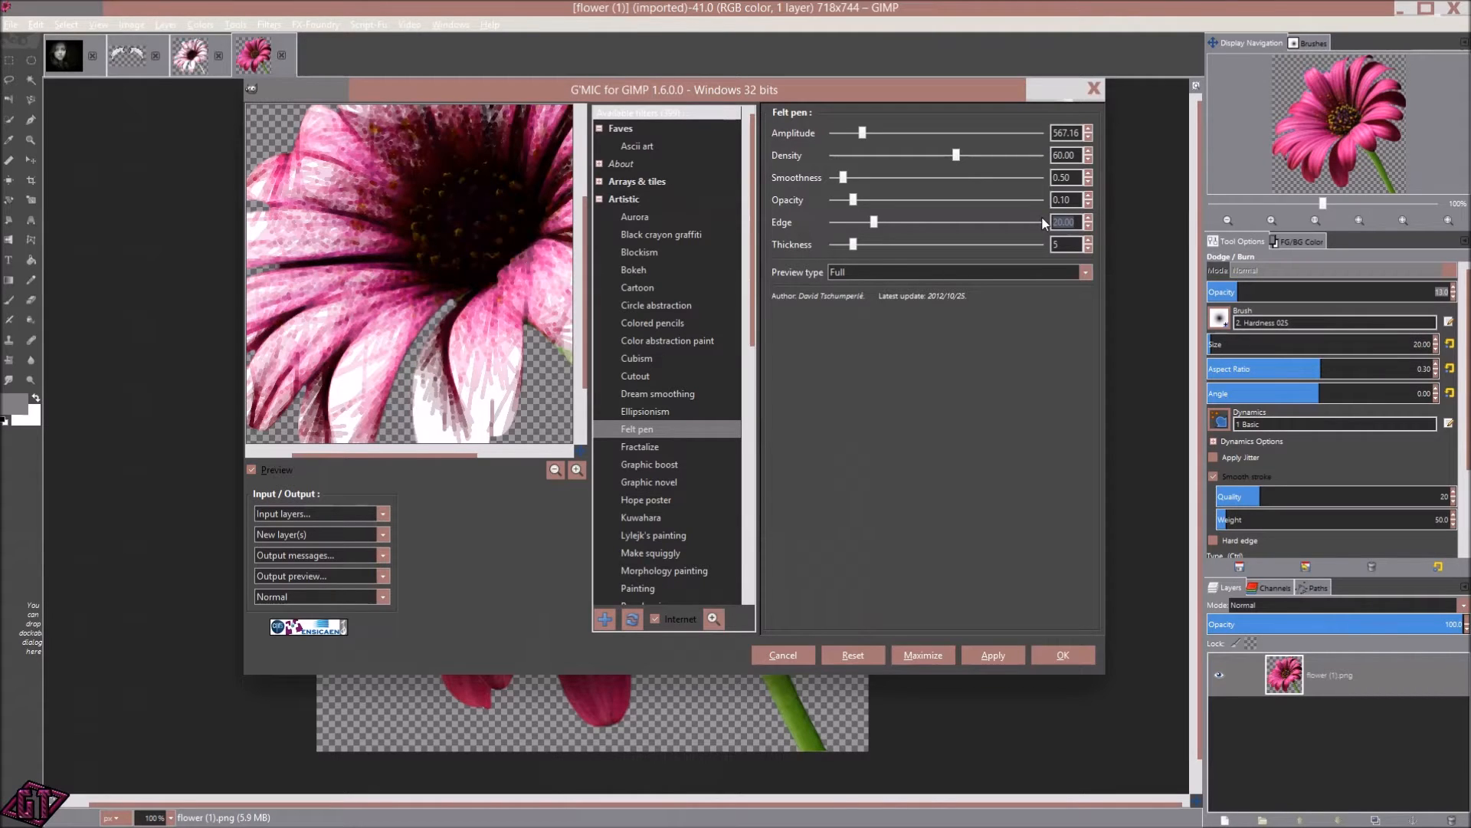
- Try the Felt pen Edge at 40 and inspect the petal outlines in the preview
key(Return)
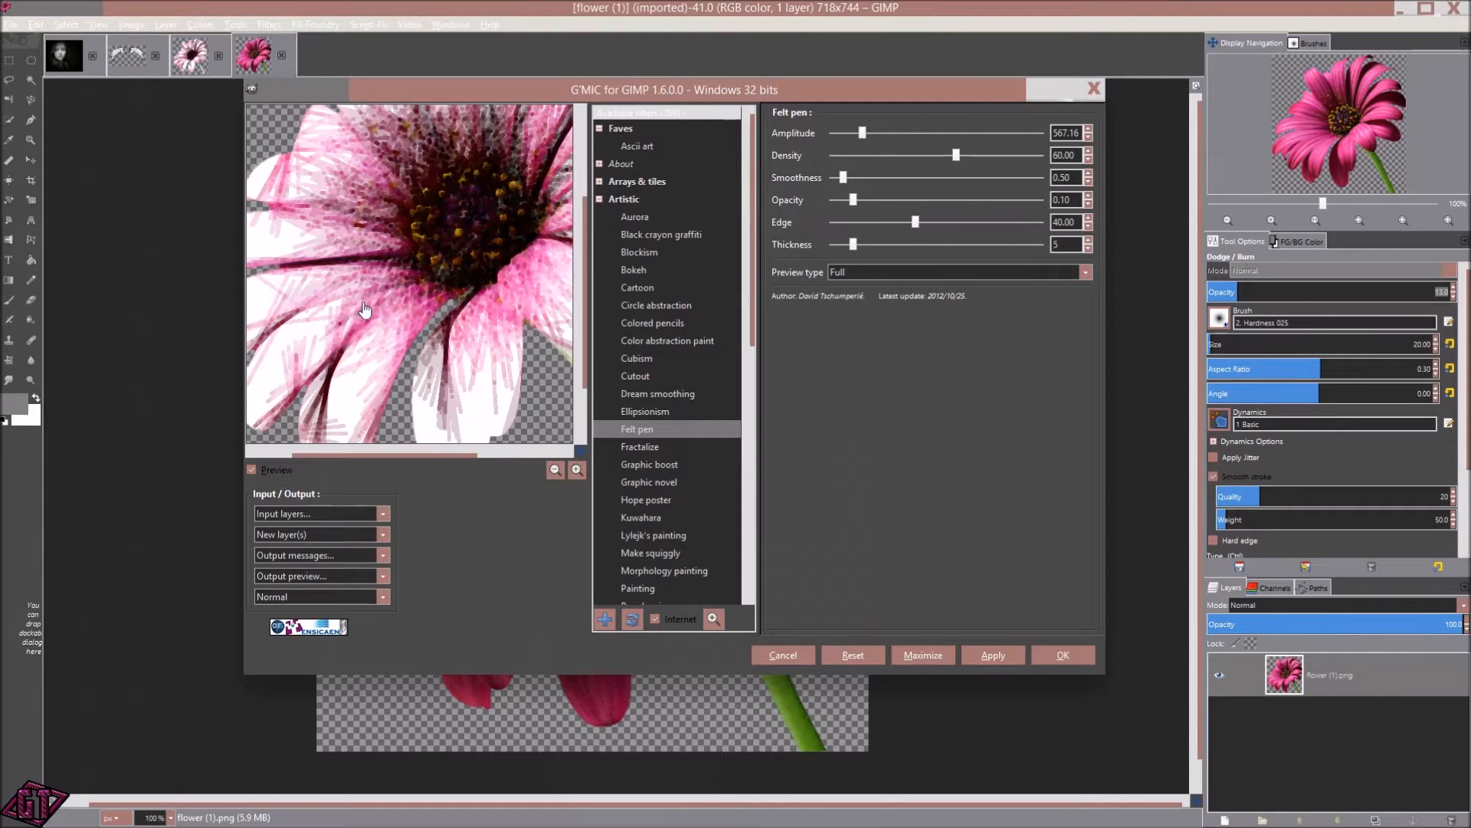
drag(391, 287, 428, 343)
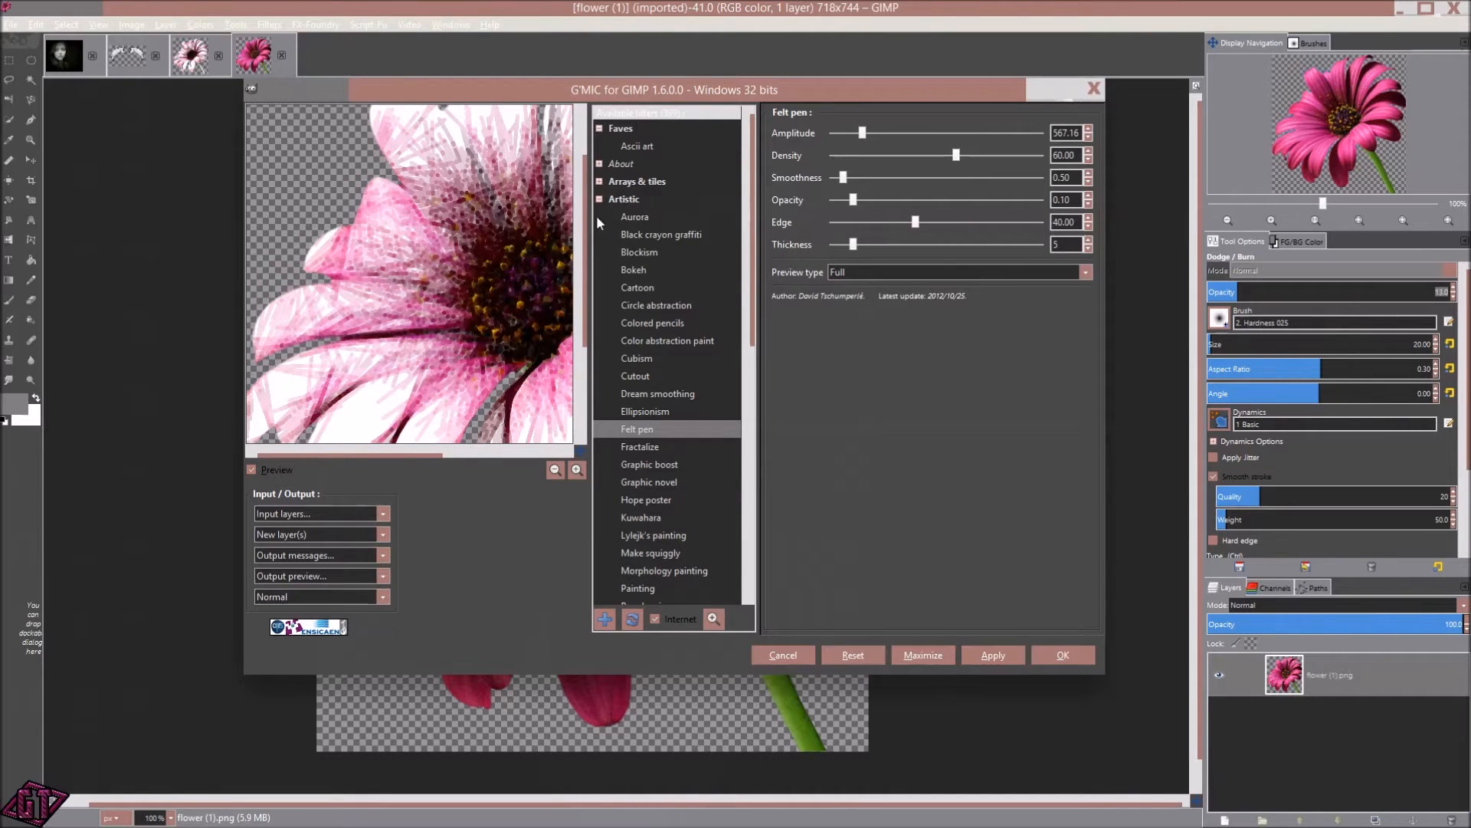
drag(406, 314, 359, 276)
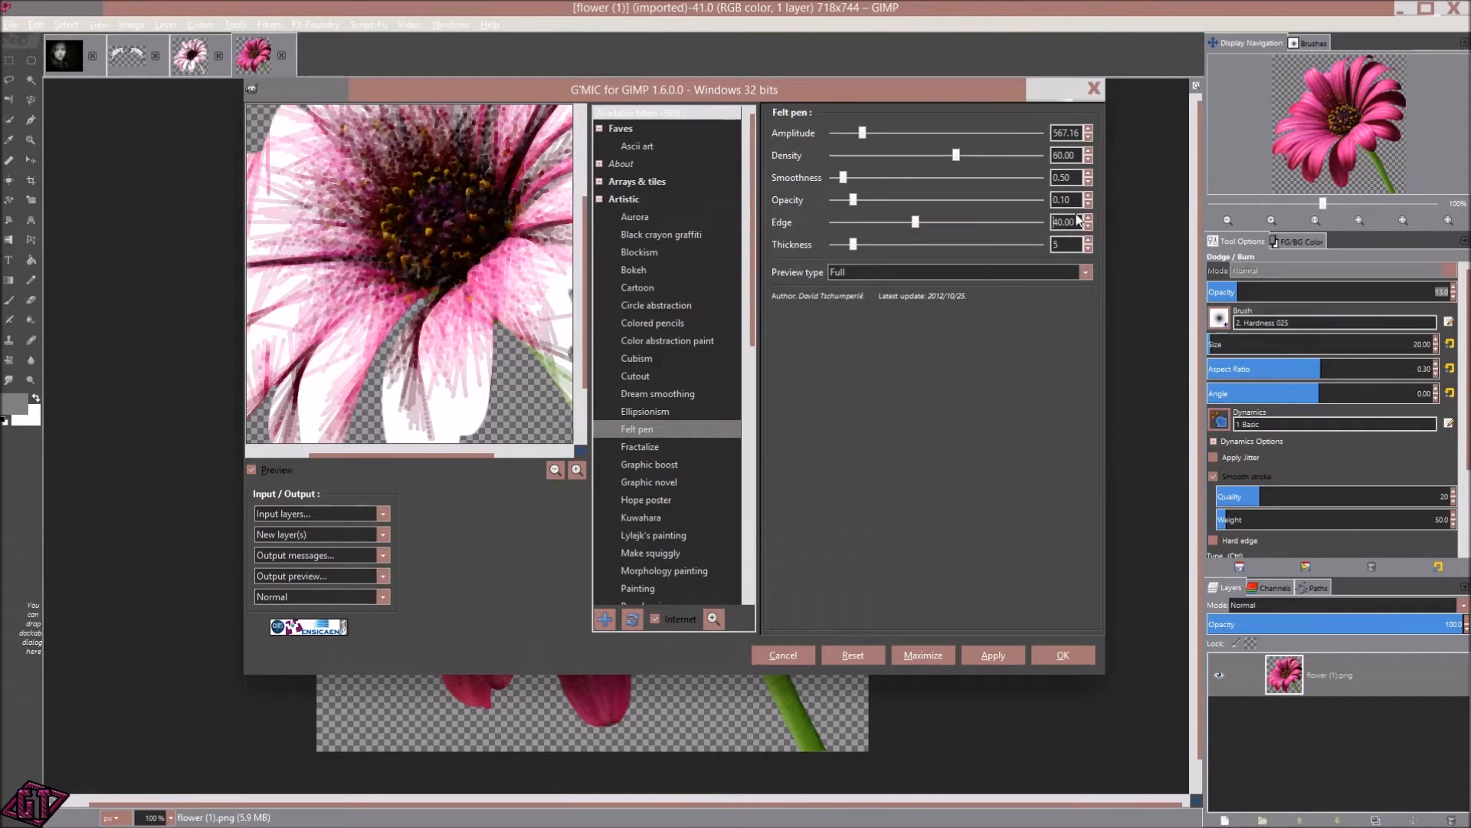
- Set the Felt pen Edge to 10 and examine the petals and stem in the preview
text(10)
key(Return)
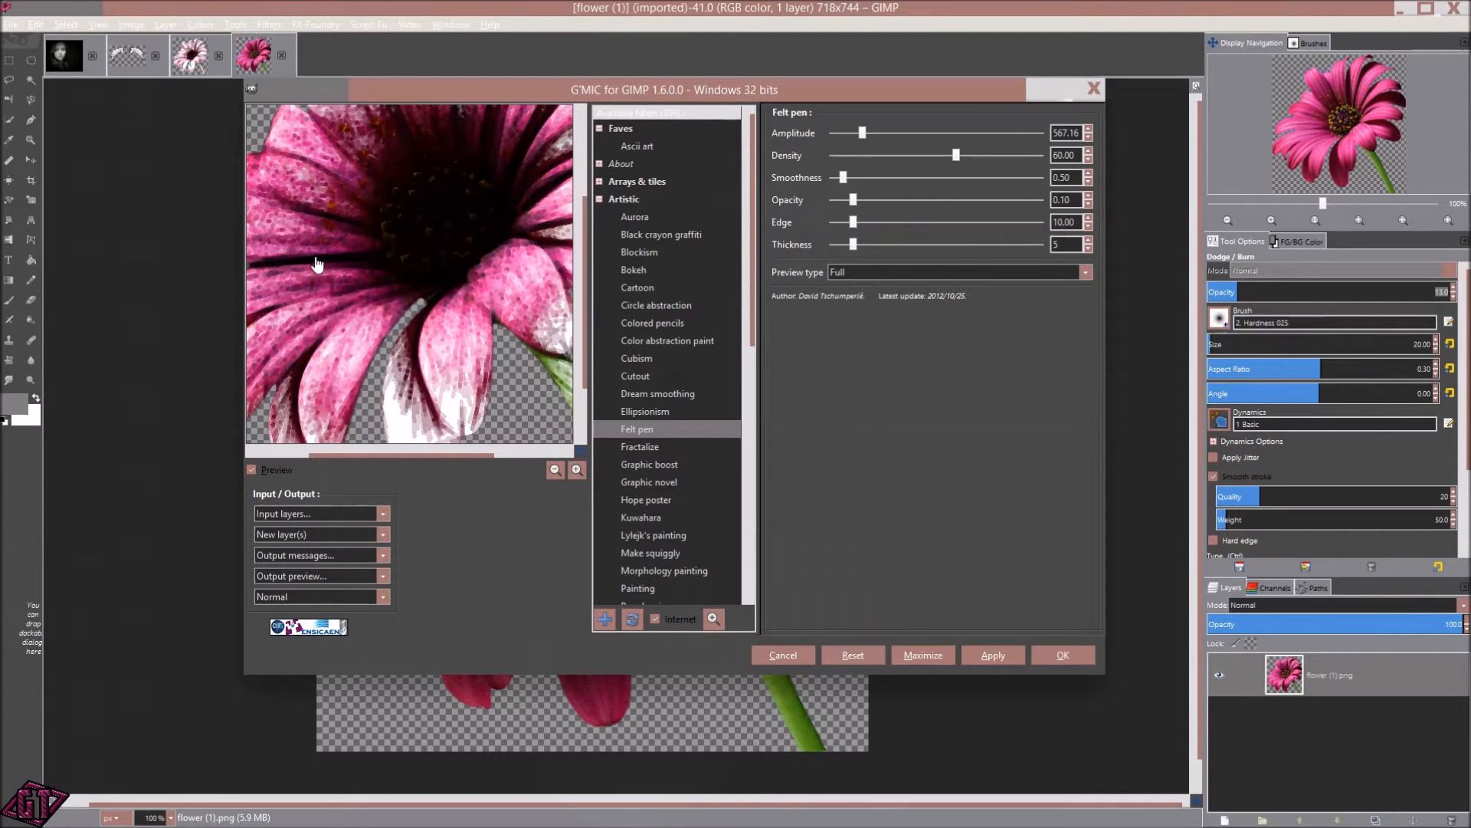
drag(317, 264, 405, 314)
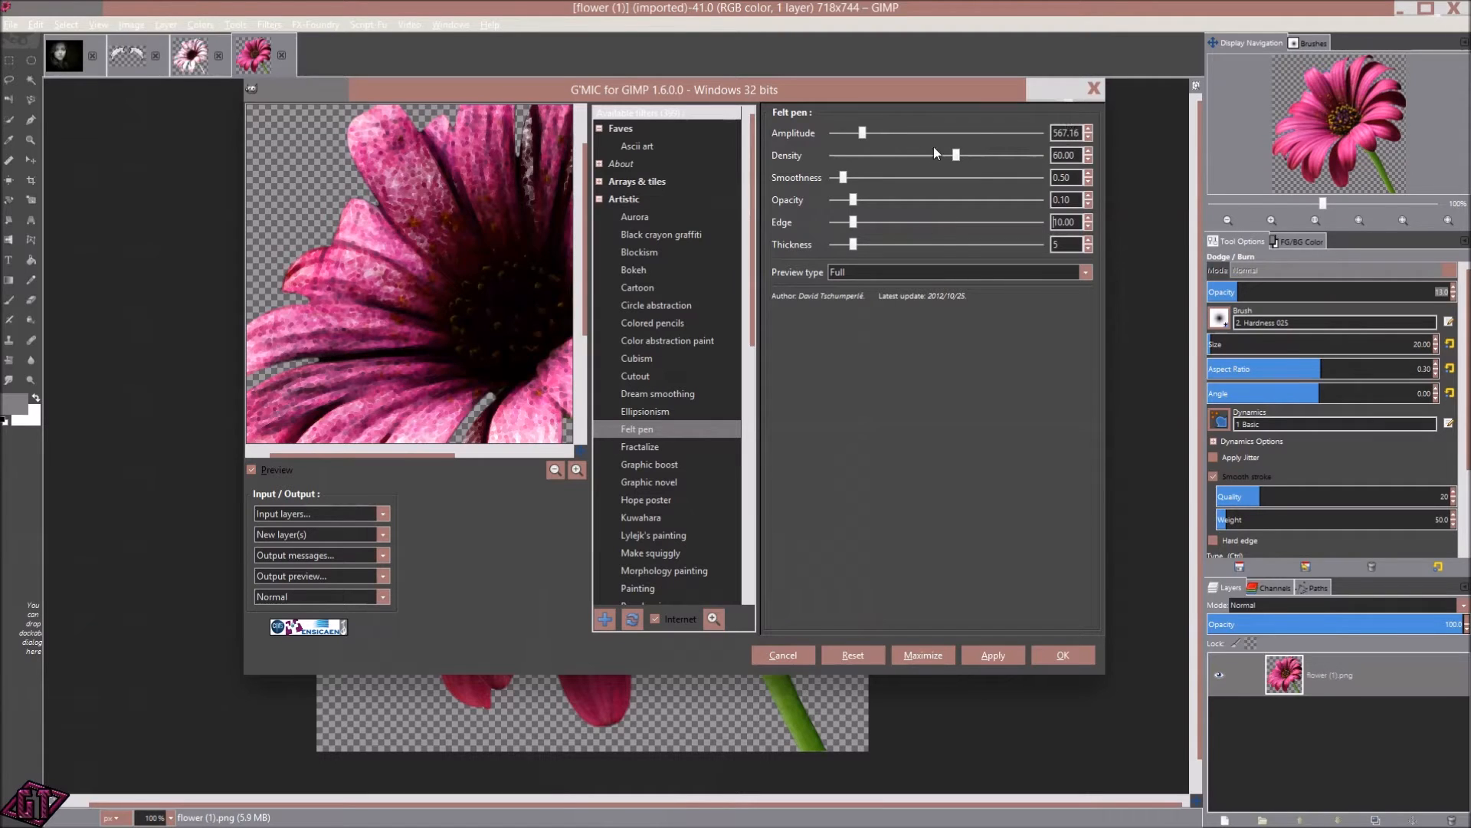
drag(470, 301, 295, 213)
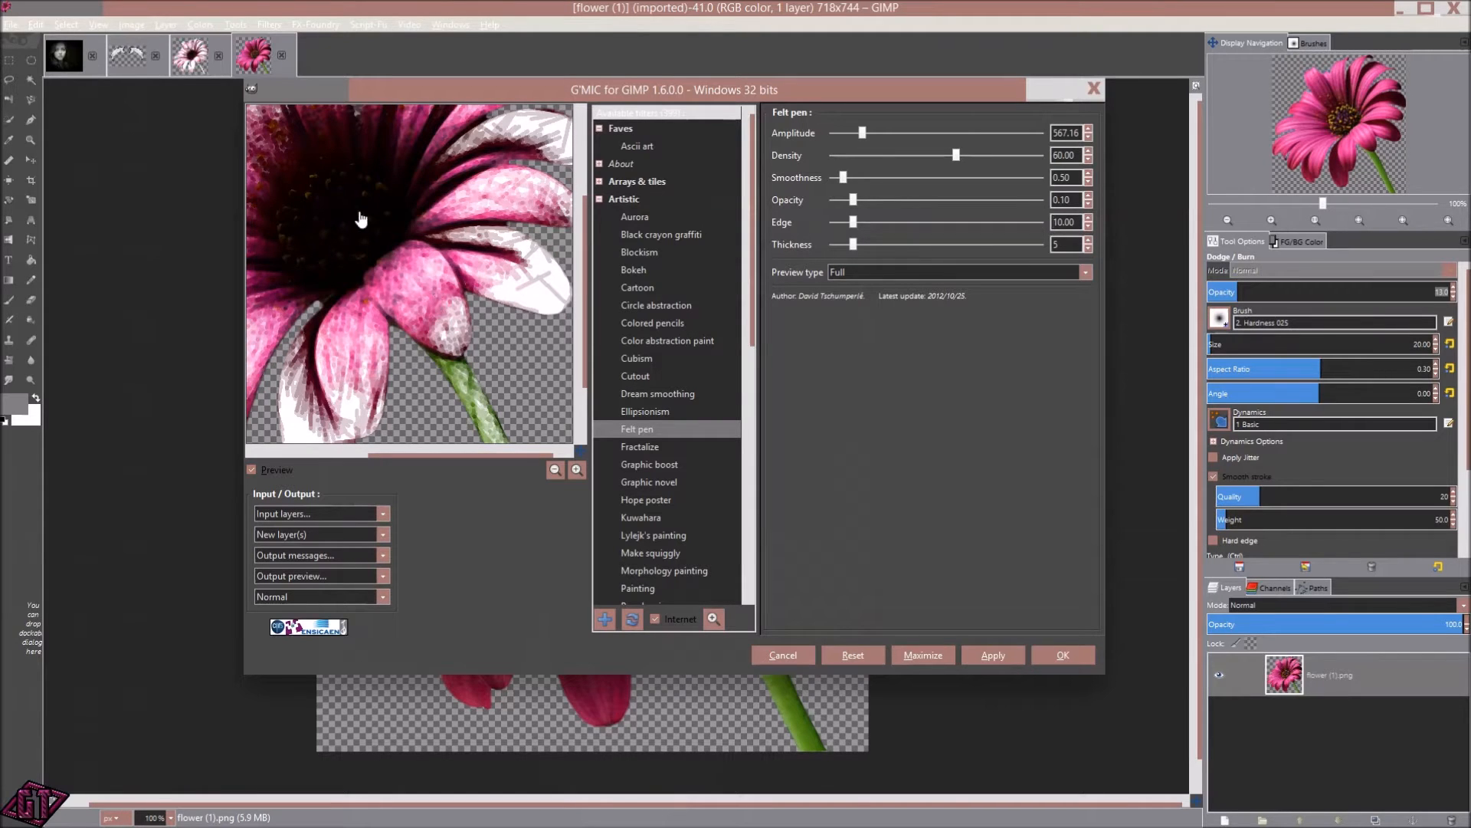
drag(367, 230, 434, 270)
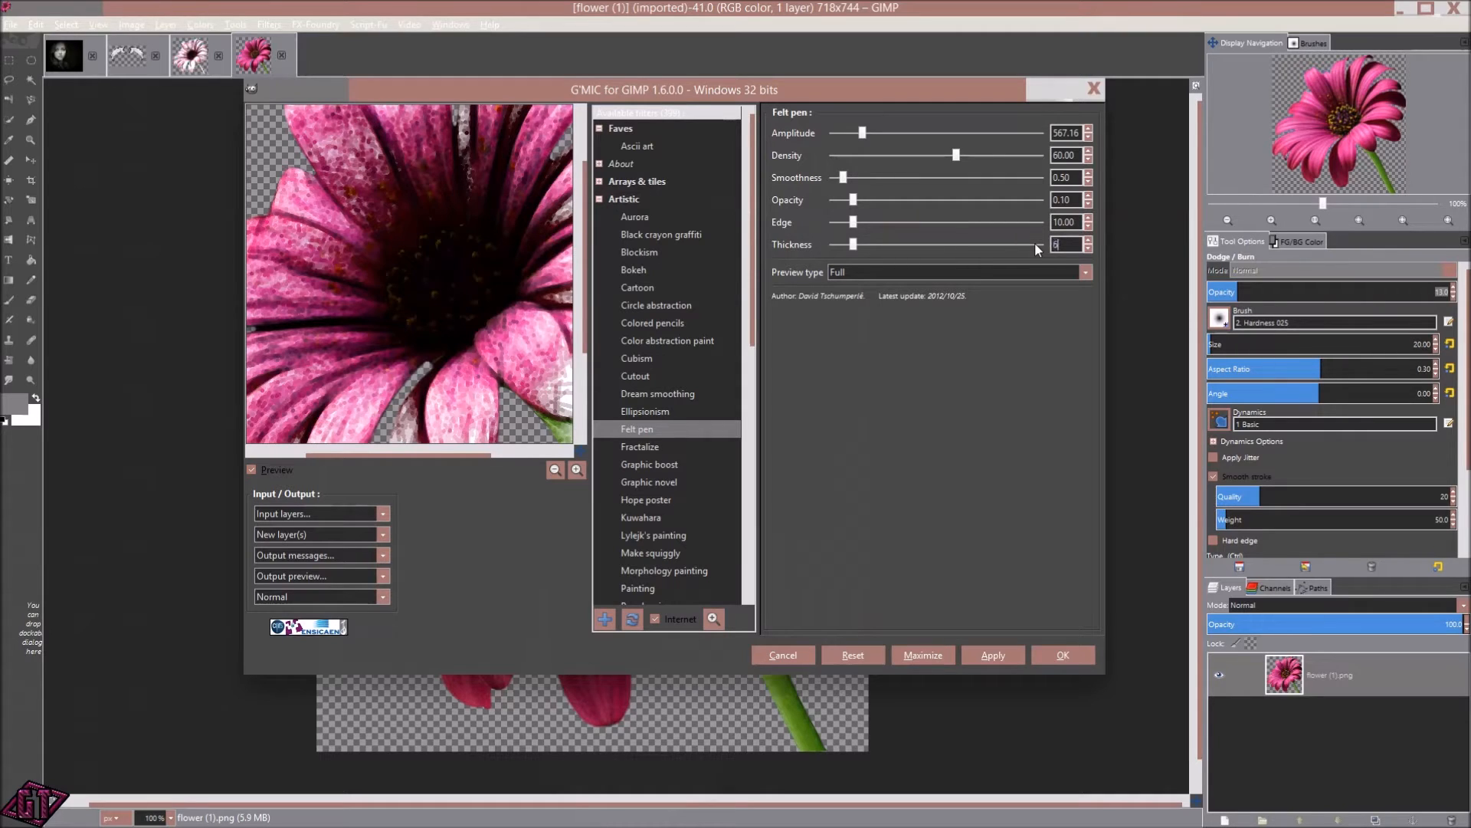
- Try the Felt pen Thickness at 6 and inspect the upper petals and stem in the preview
key(Return)
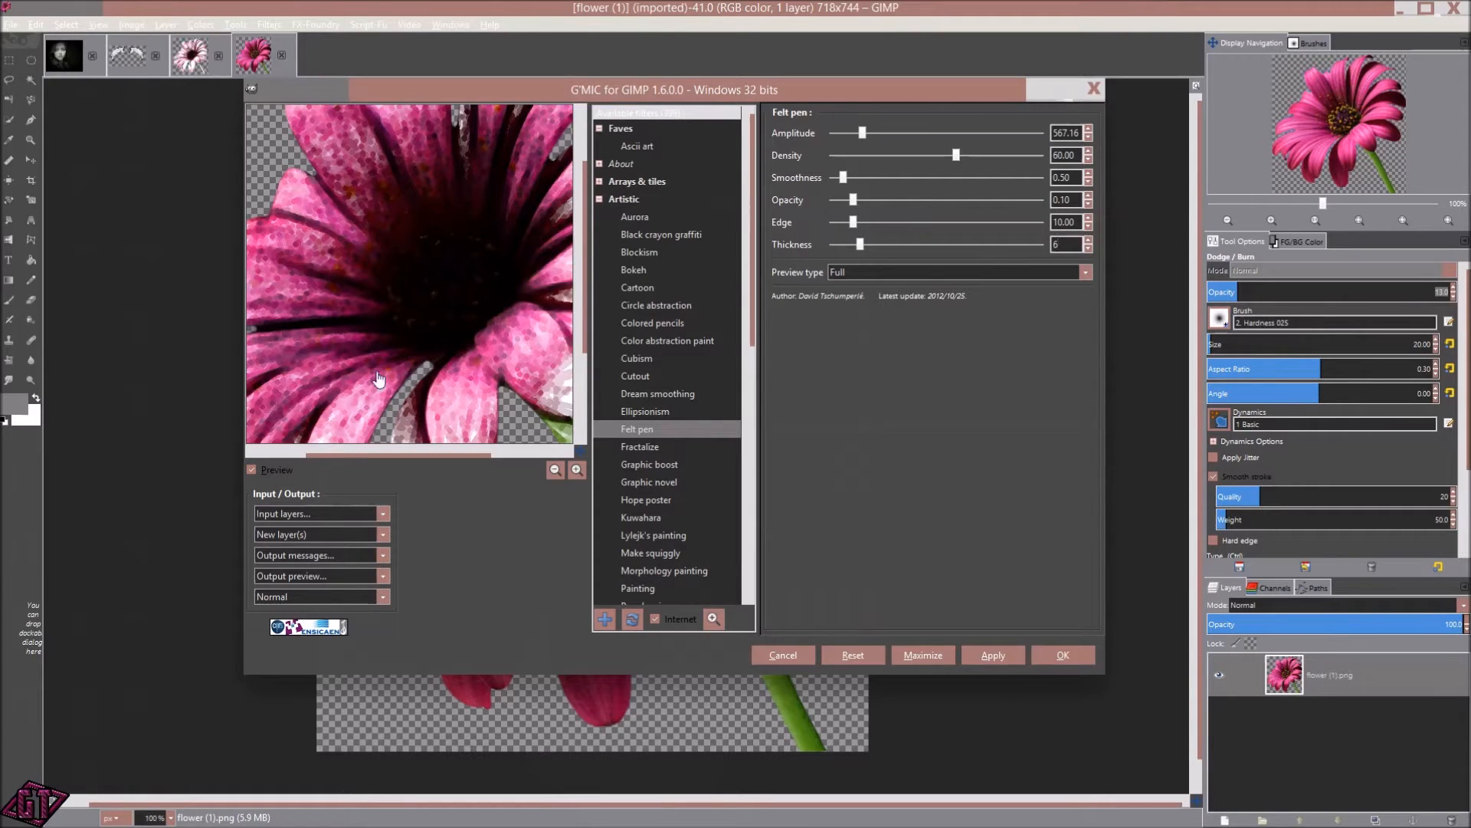
drag(391, 213, 432, 307)
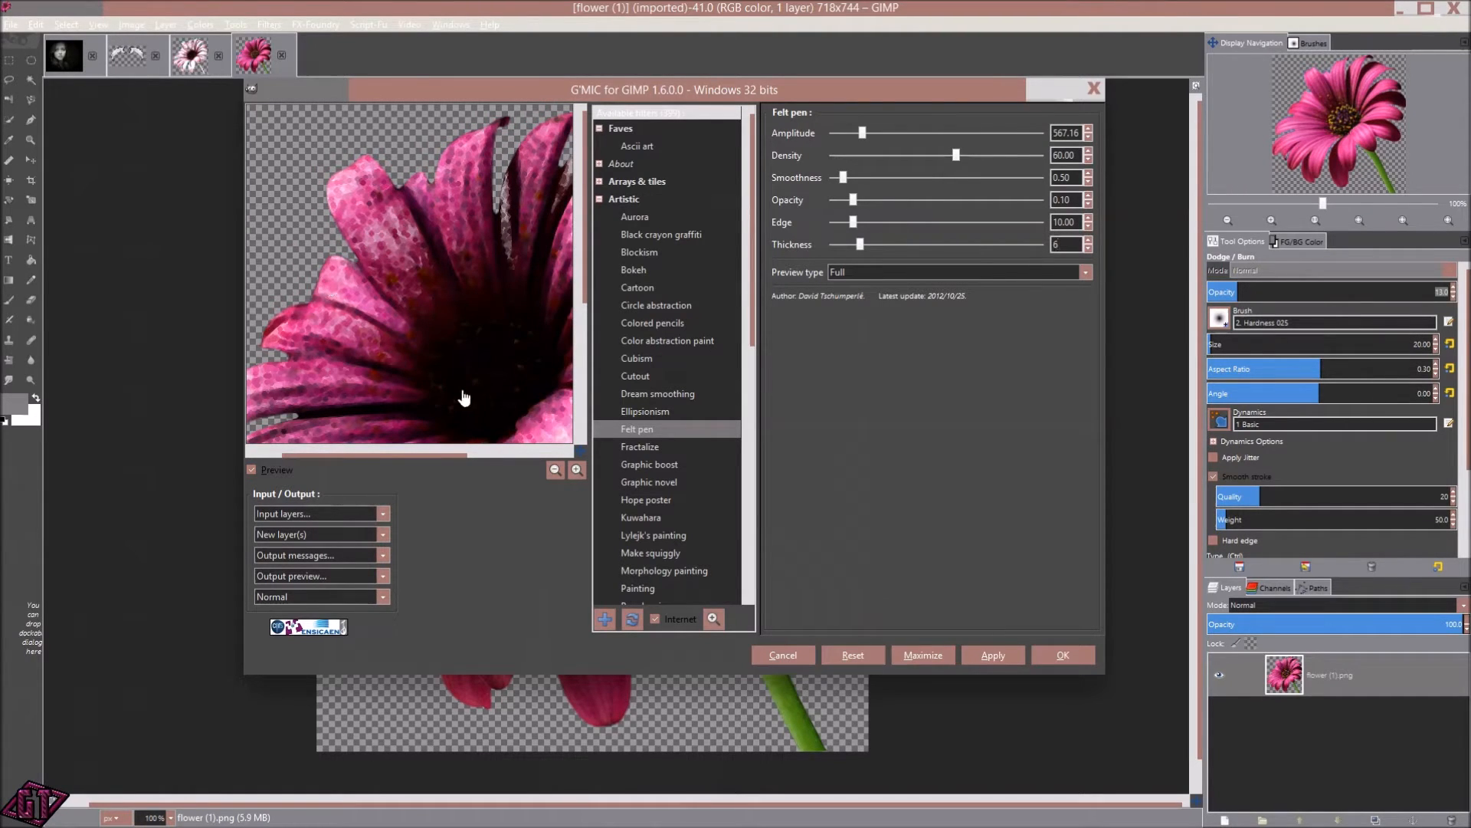
drag(489, 391, 341, 246)
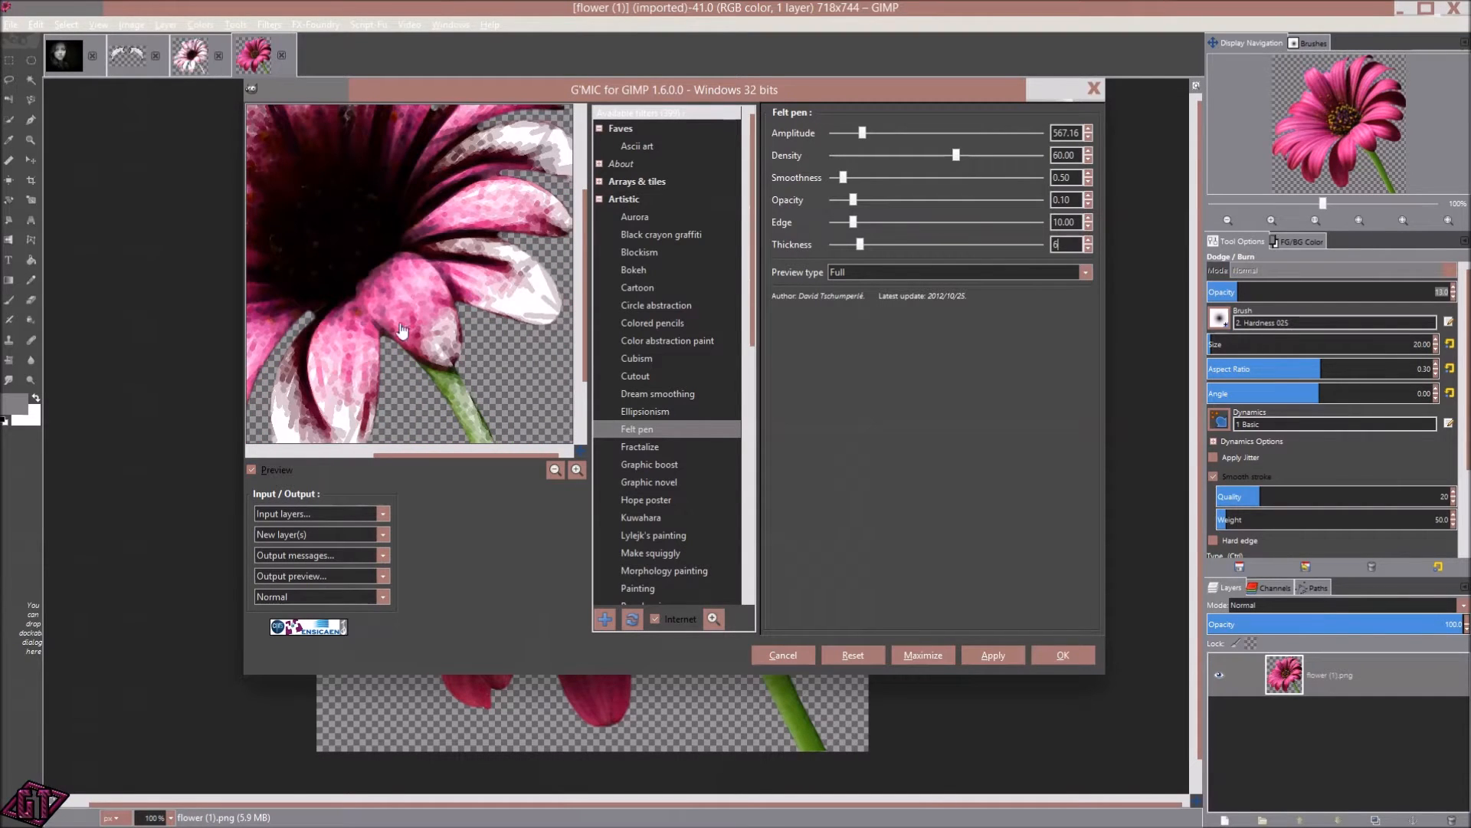
drag(351, 282, 515, 344)
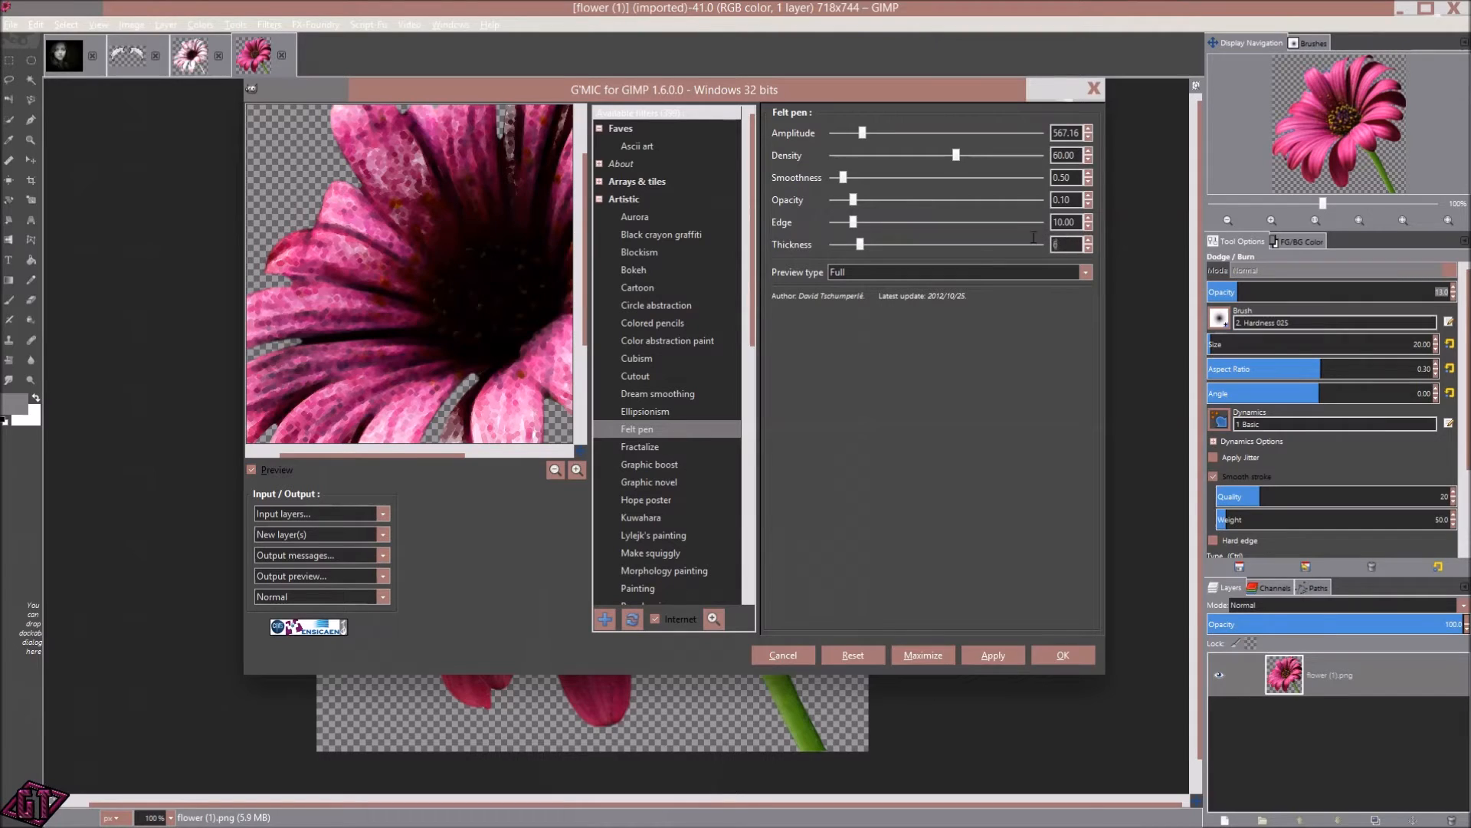
- Set the Felt pen Thickness to 4 and check the lower petals in the preview
text(4)
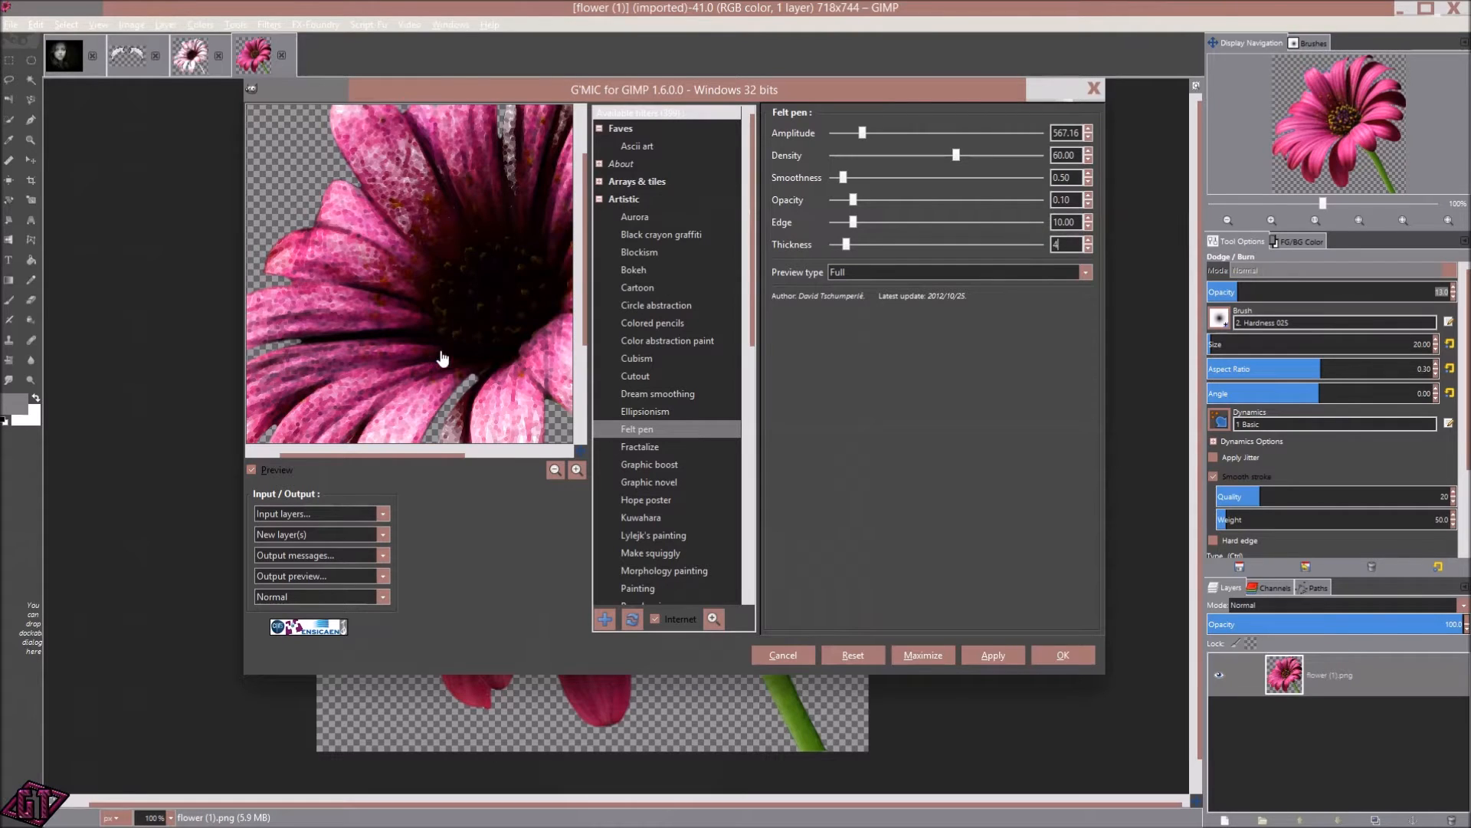
drag(444, 351, 379, 308)
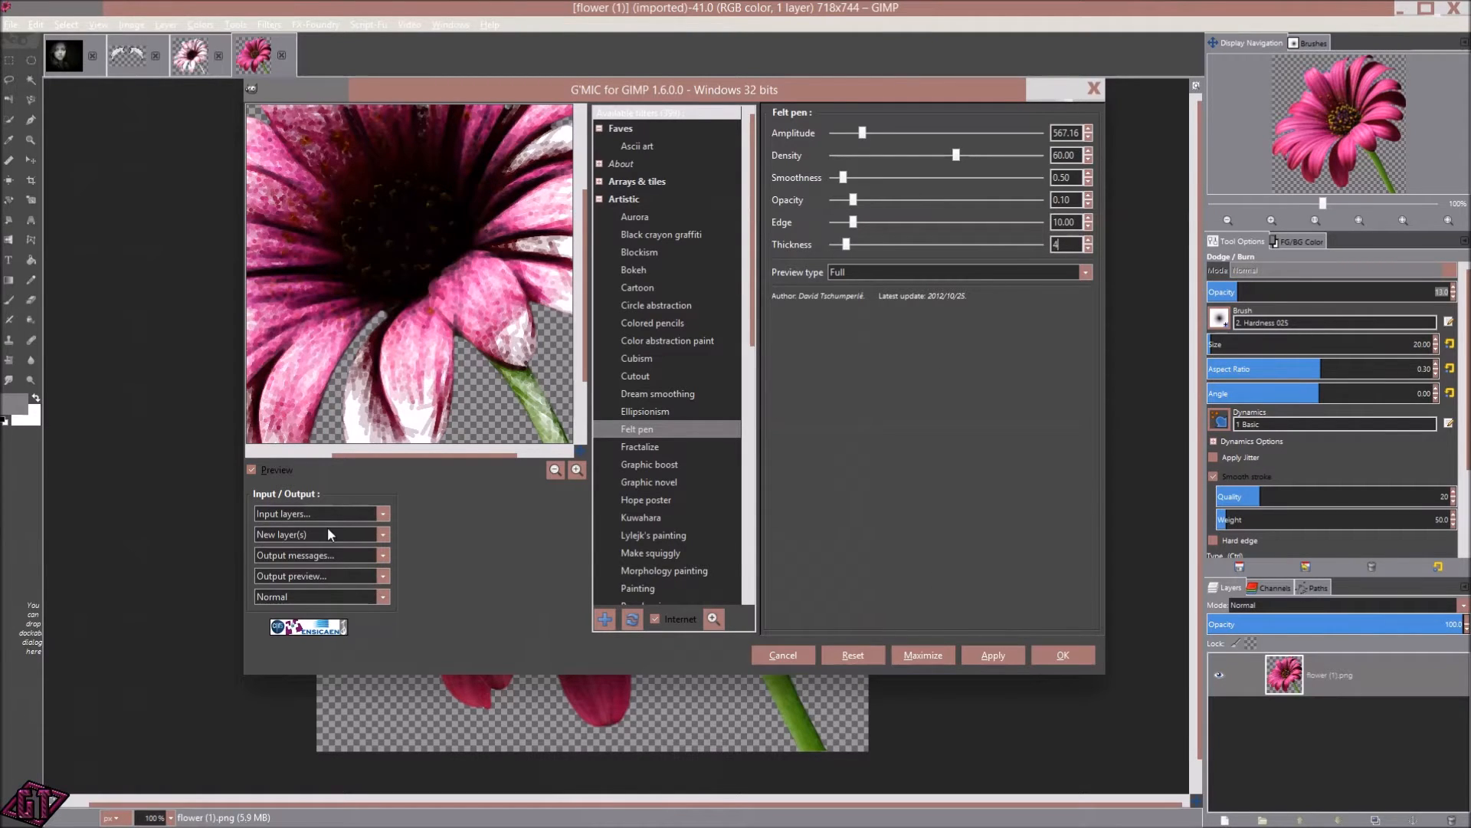
- Apply the Felt pen filter with New layer(s) as the output mode, and close the G'MIC dialog
click(383, 534)
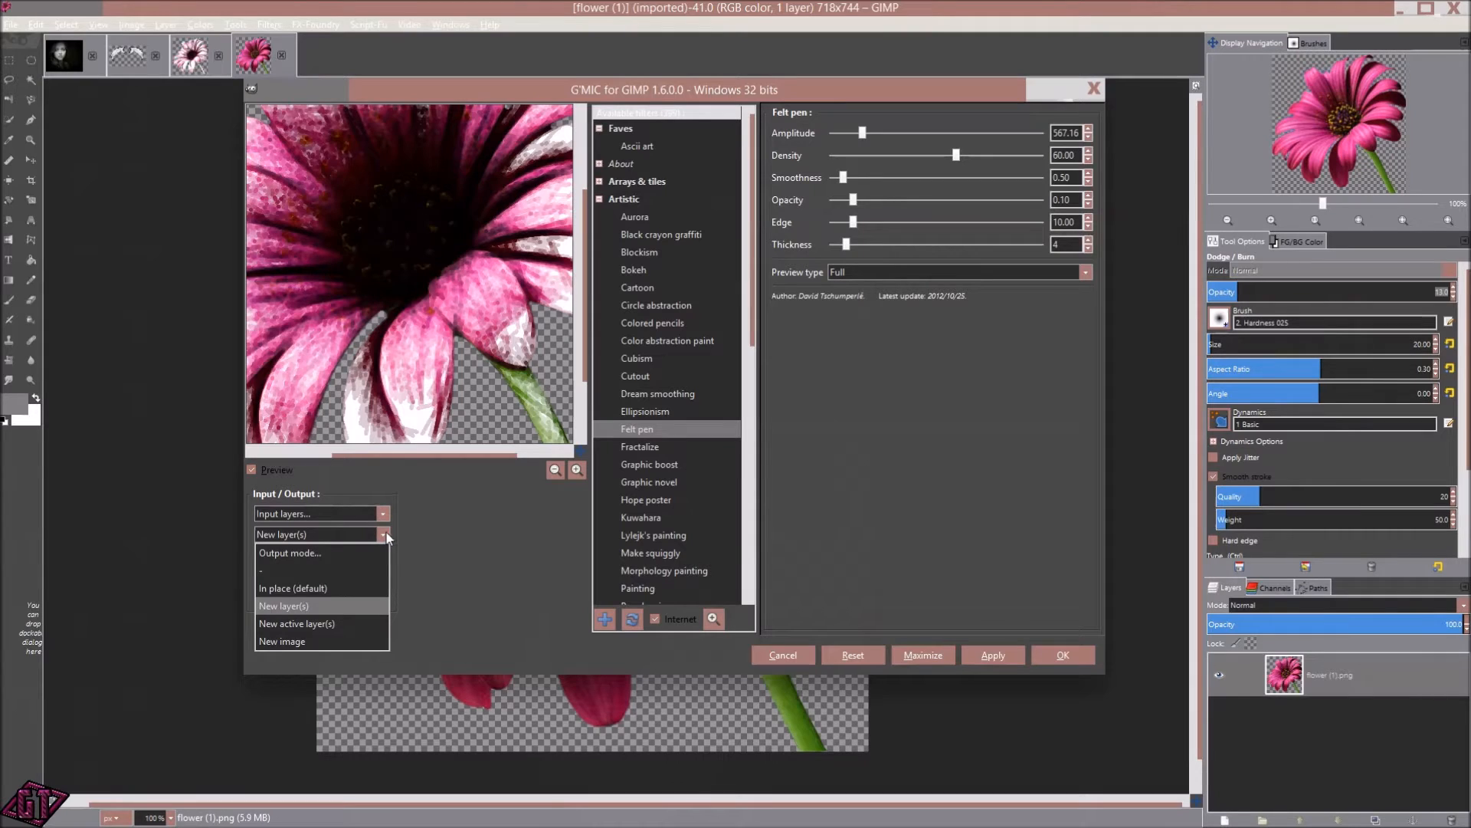
click(364, 602)
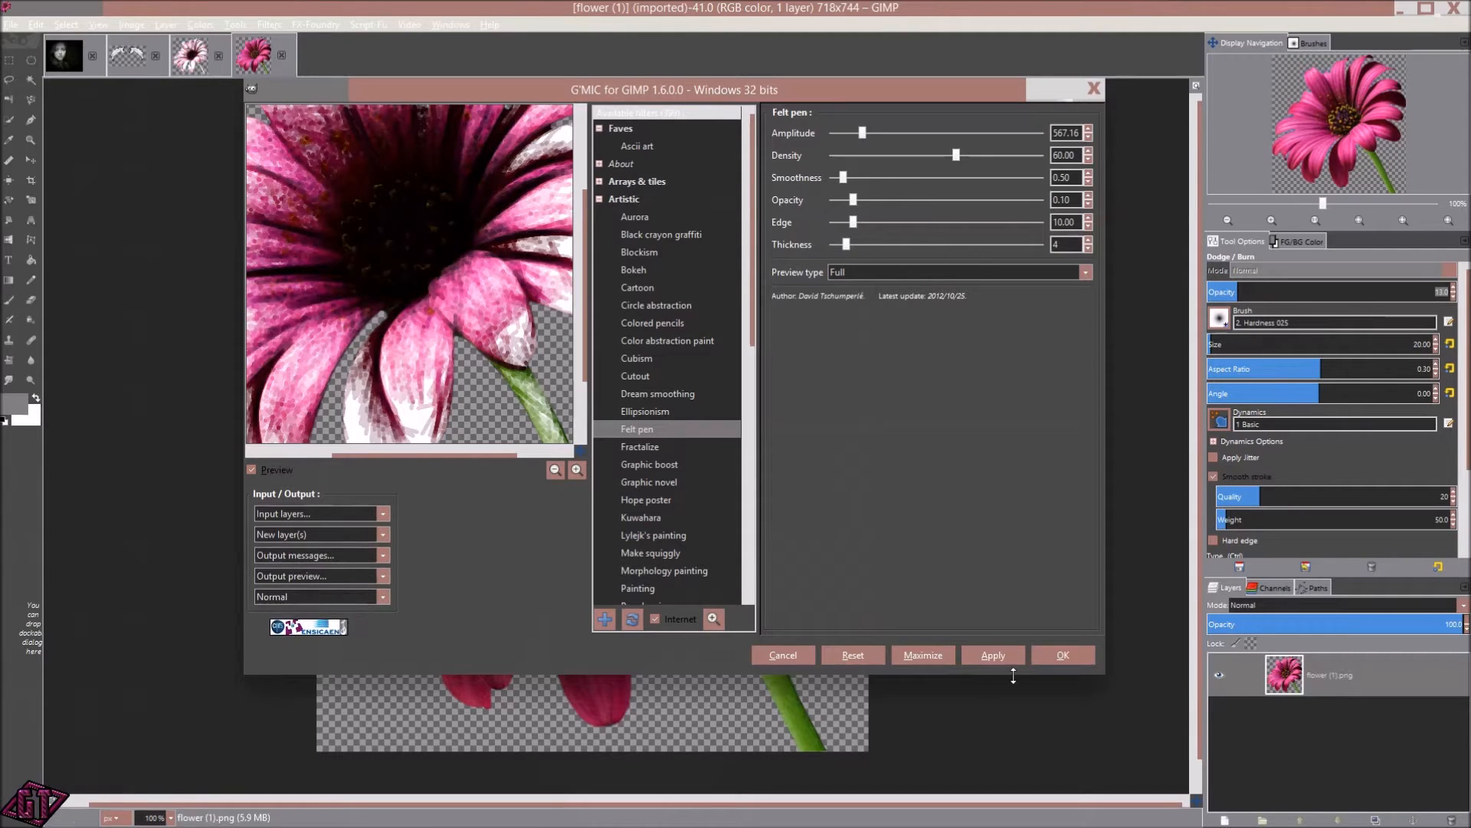
click(993, 655)
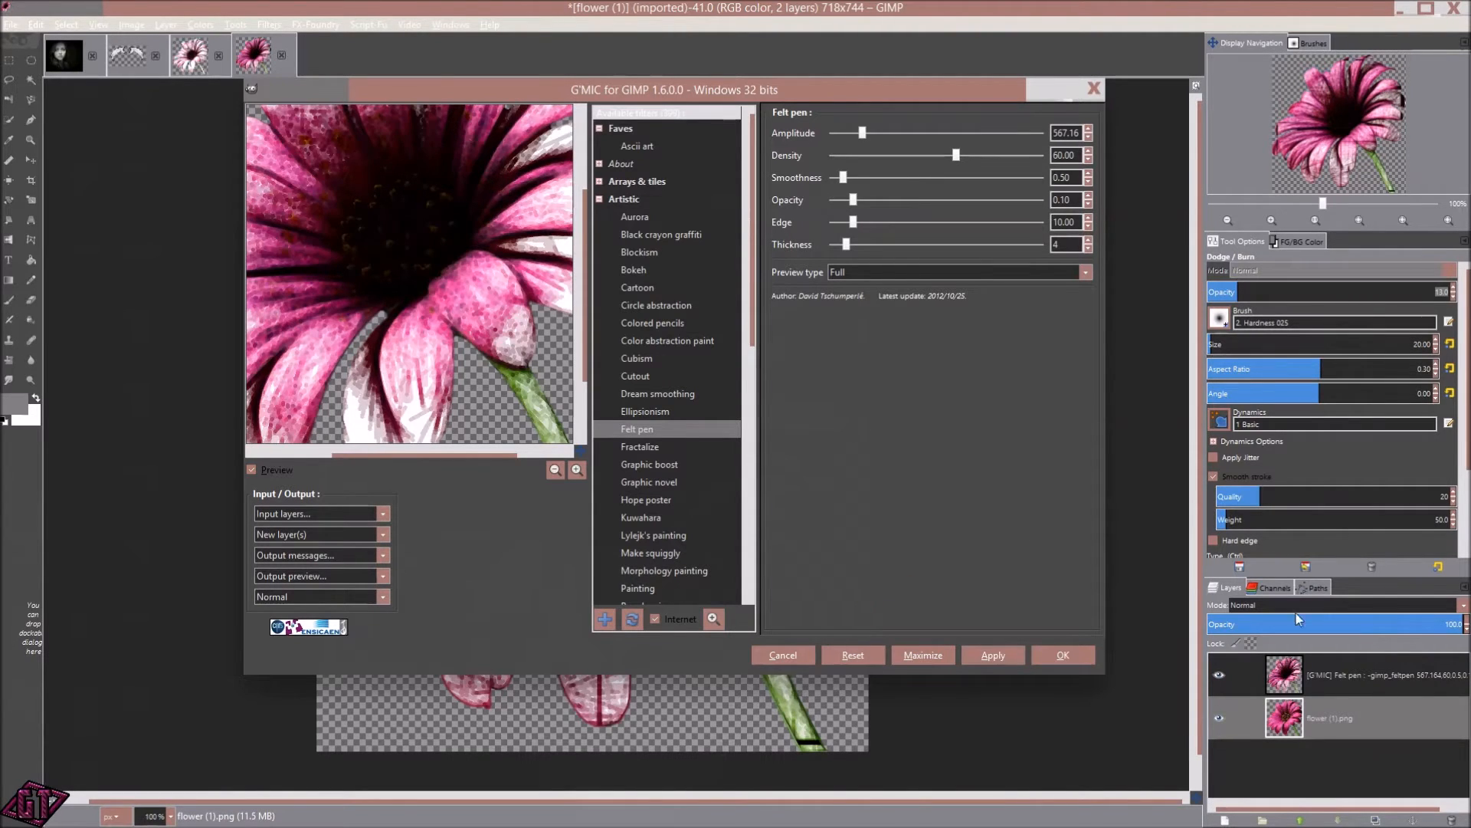
click(791, 657)
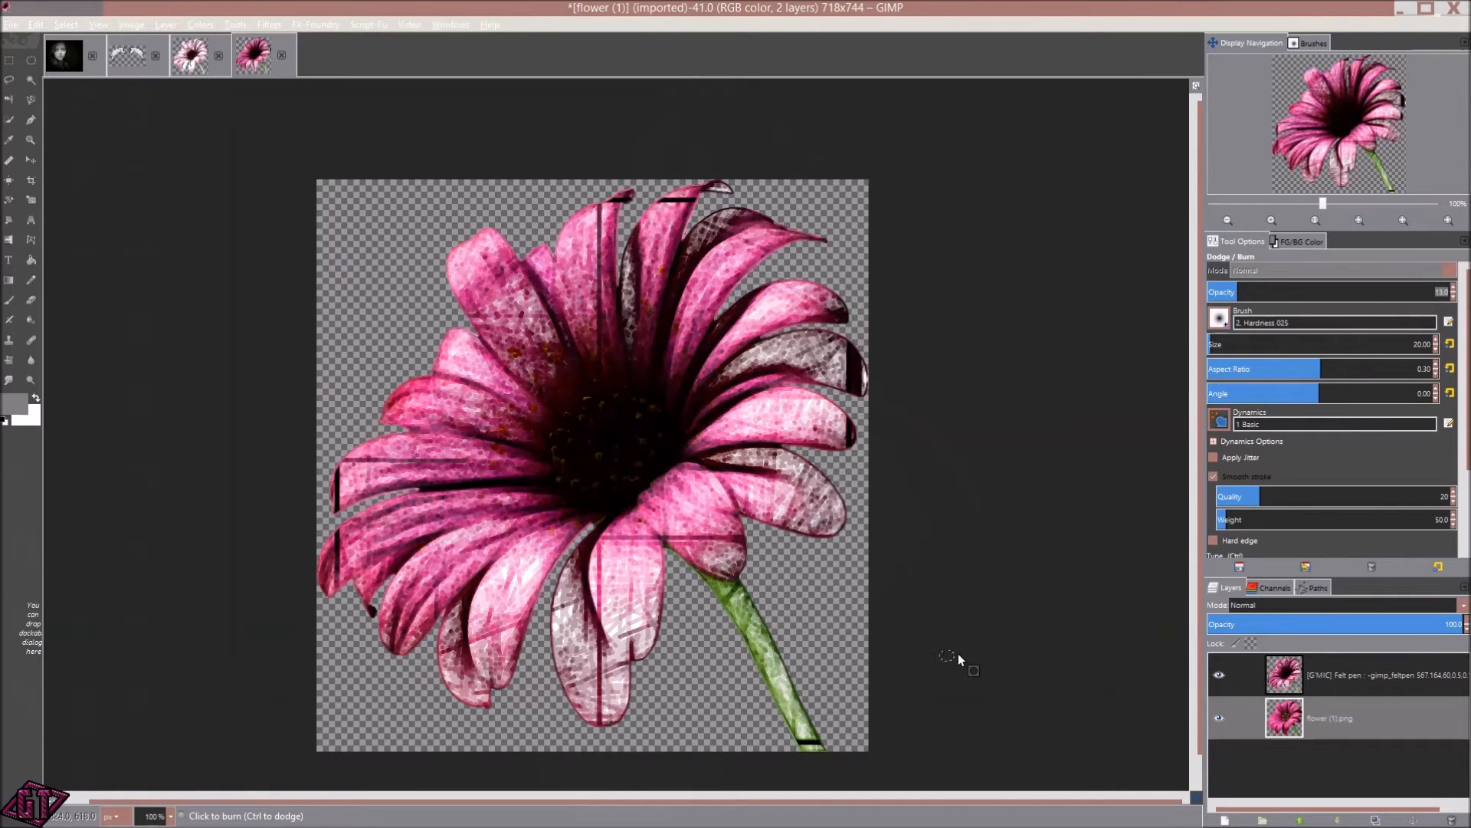
- Inspect the filtered flower on the canvas and toggle the Felt pen layer's visibility to compare it with the original
scroll(669, 435, down, 1)
scroll(676, 460, up, 2)
drag(719, 502, 741, 350)
scroll(742, 350, down, 1)
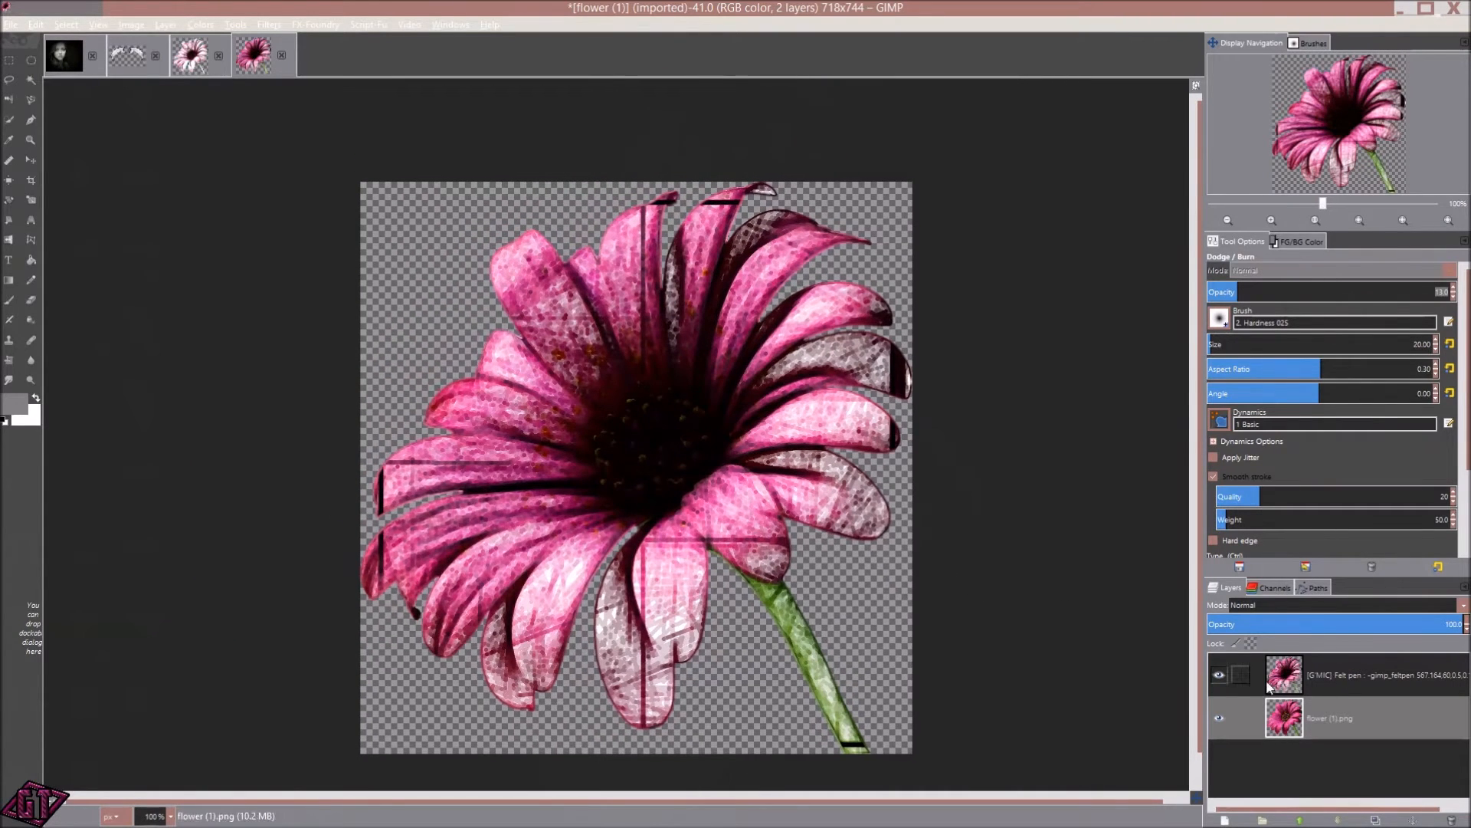
click(1218, 675)
click(1220, 675)
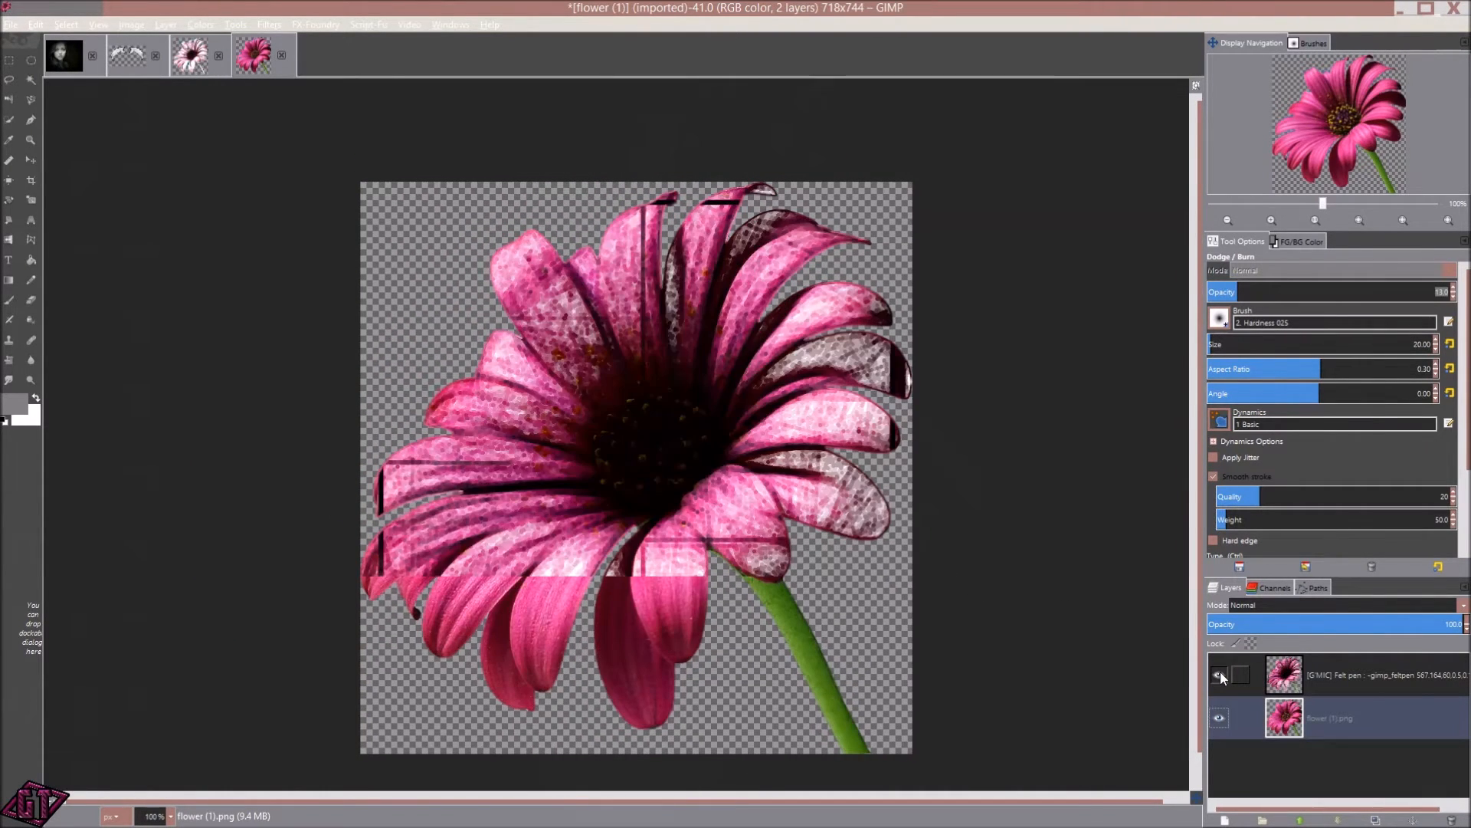
- Hide and show the Felt pen layer repeatedly to compare the filtered petals and stem with the original flower
click(1219, 675)
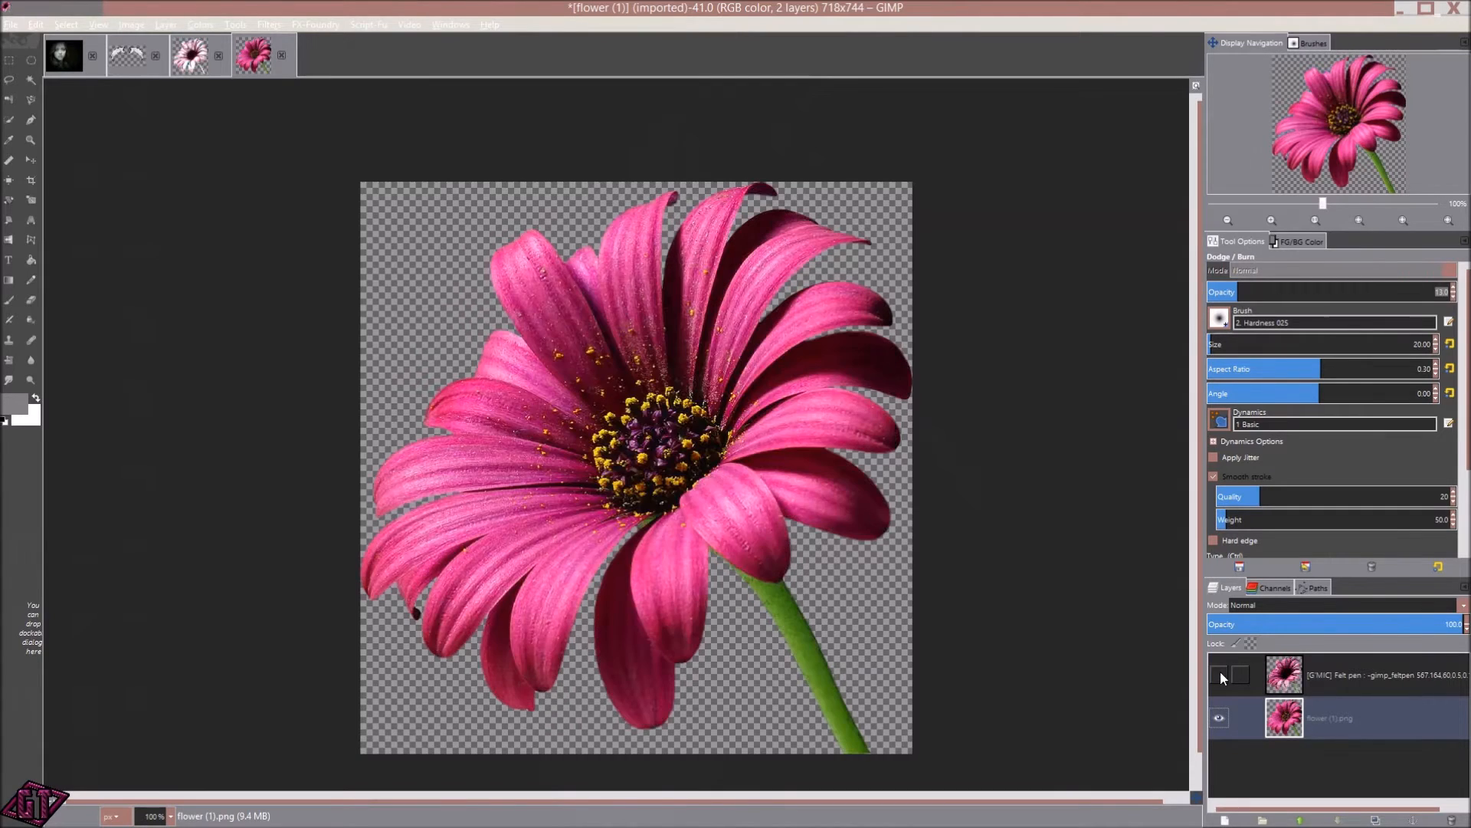
click(1220, 675)
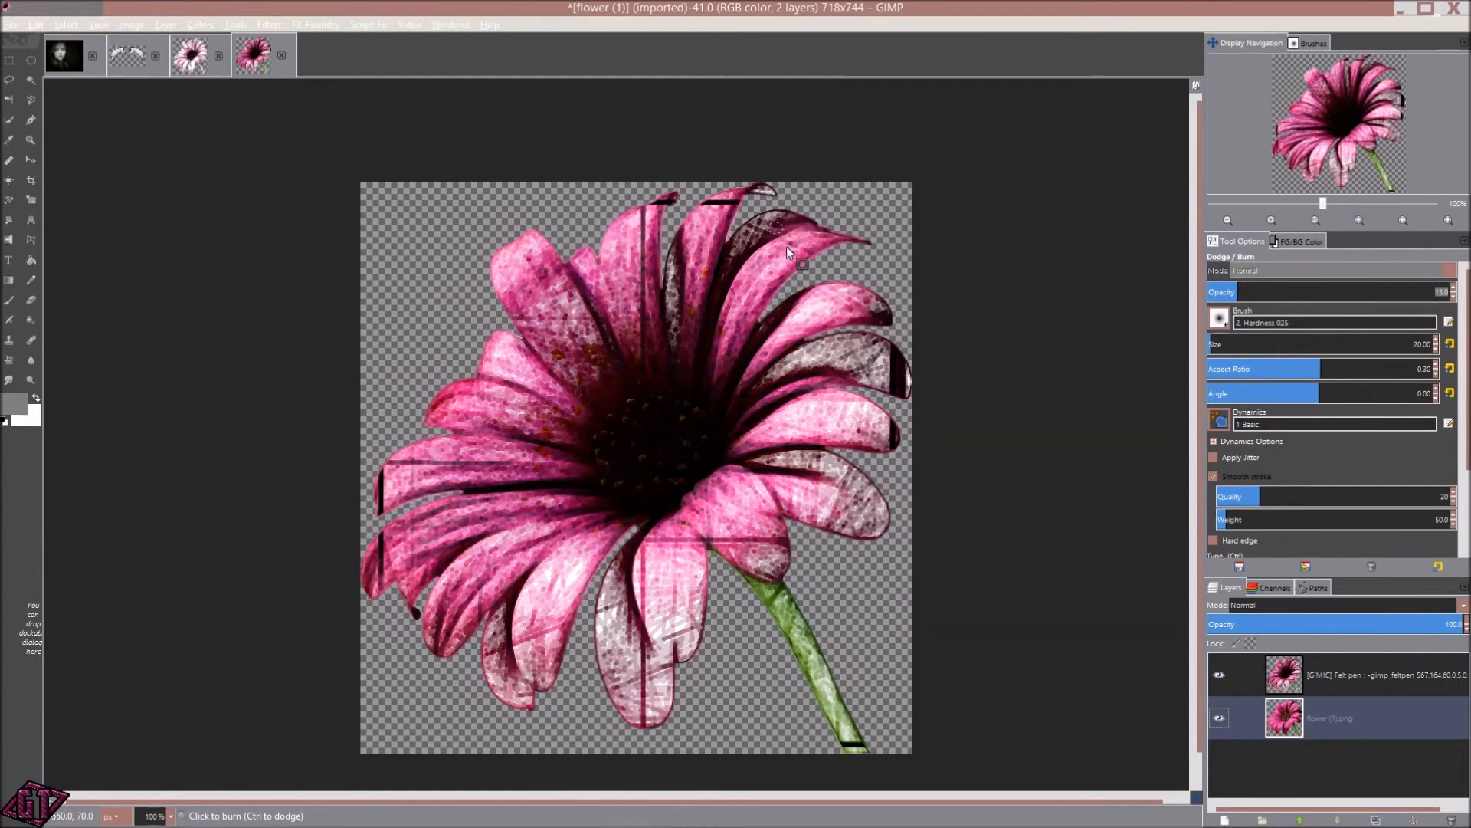
click(1219, 676)
click(1220, 675)
click(1220, 676)
click(1221, 677)
scroll(755, 543, up, 1)
scroll(771, 507, down, 1)
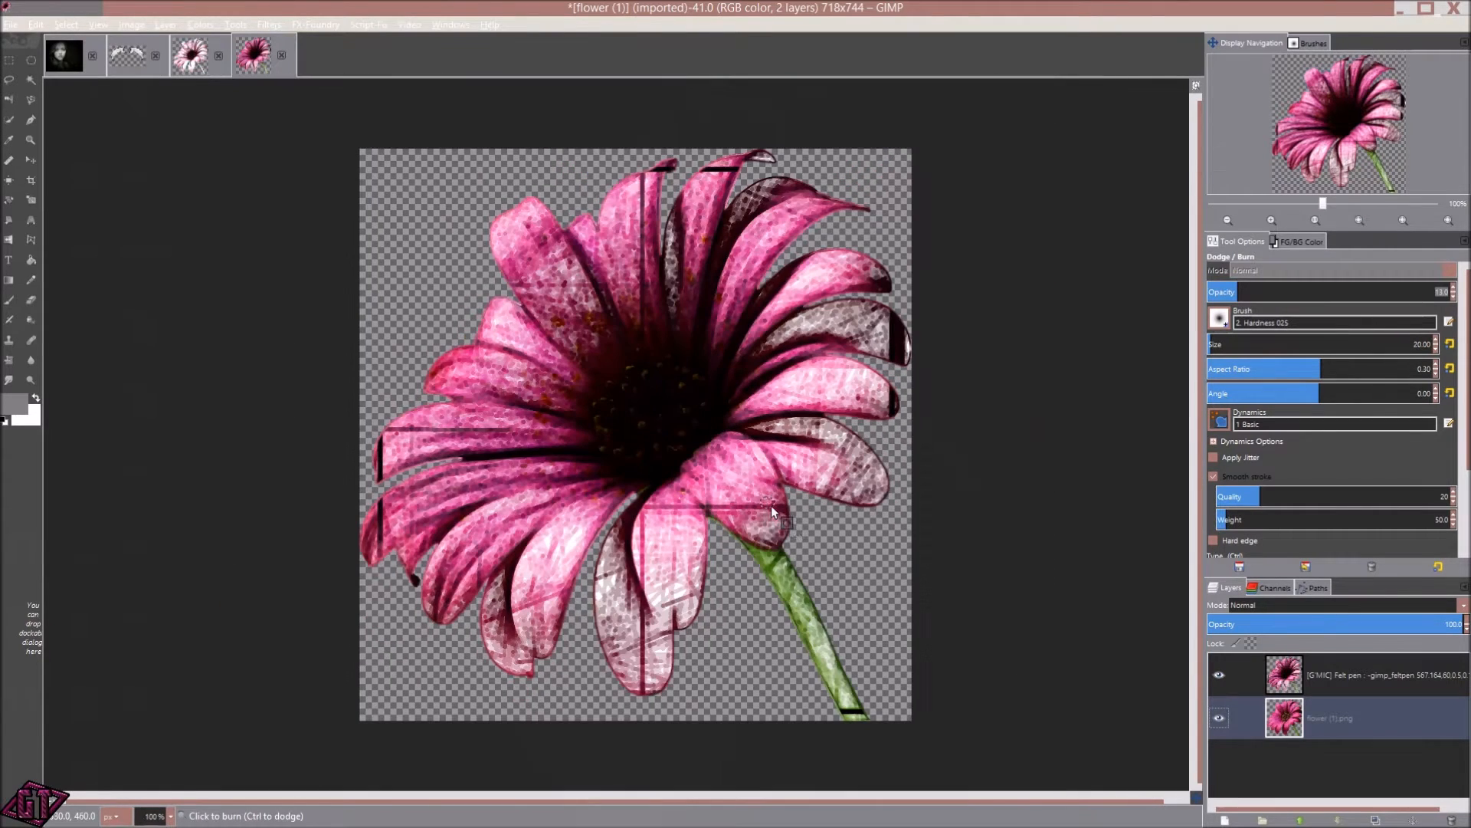
drag(849, 599, 893, 628)
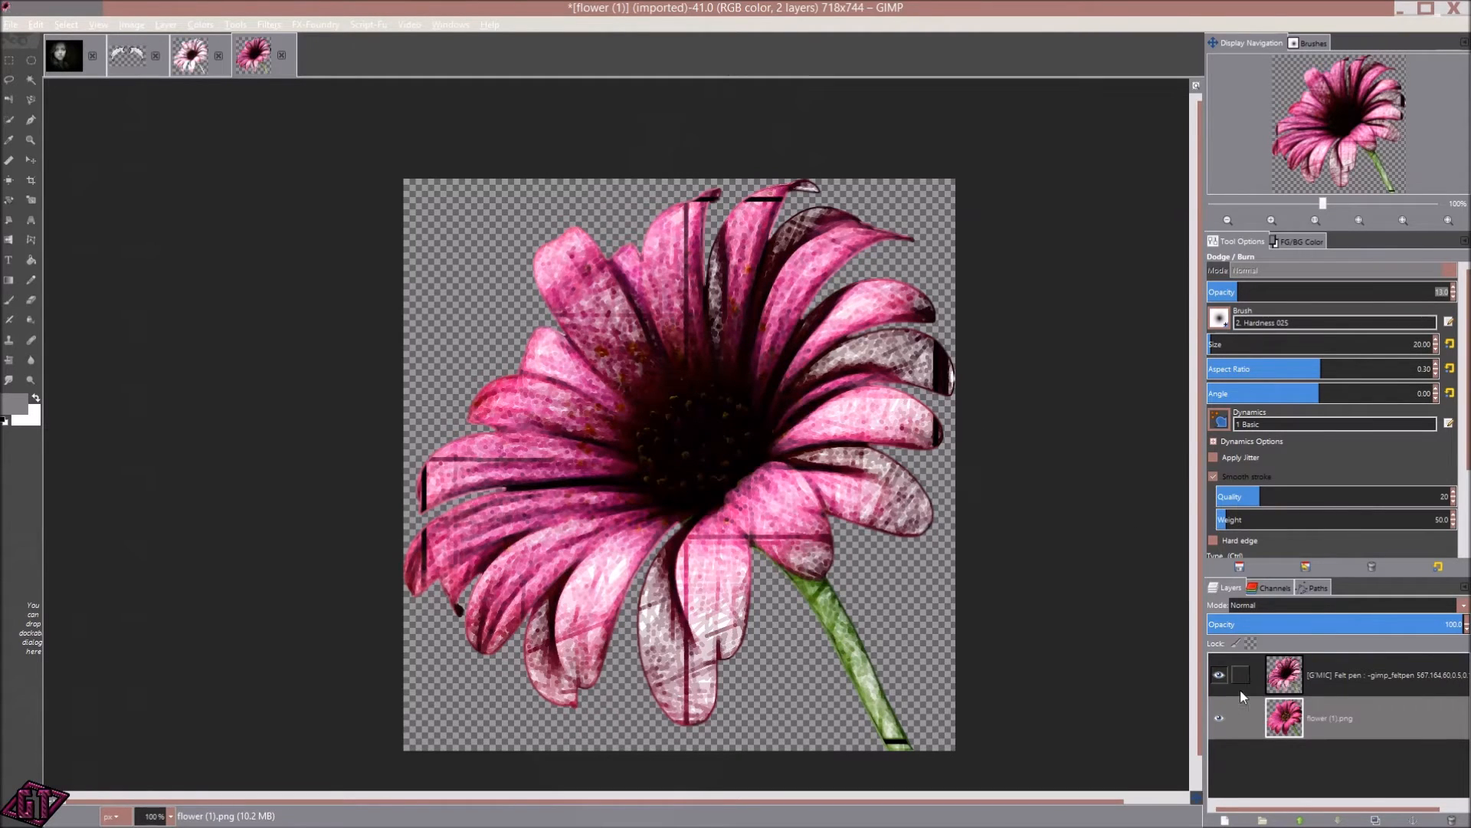
- Select the Felt pen layer of the flower image and toggle its visibility off and on
click(1266, 681)
click(1219, 676)
click(1220, 677)
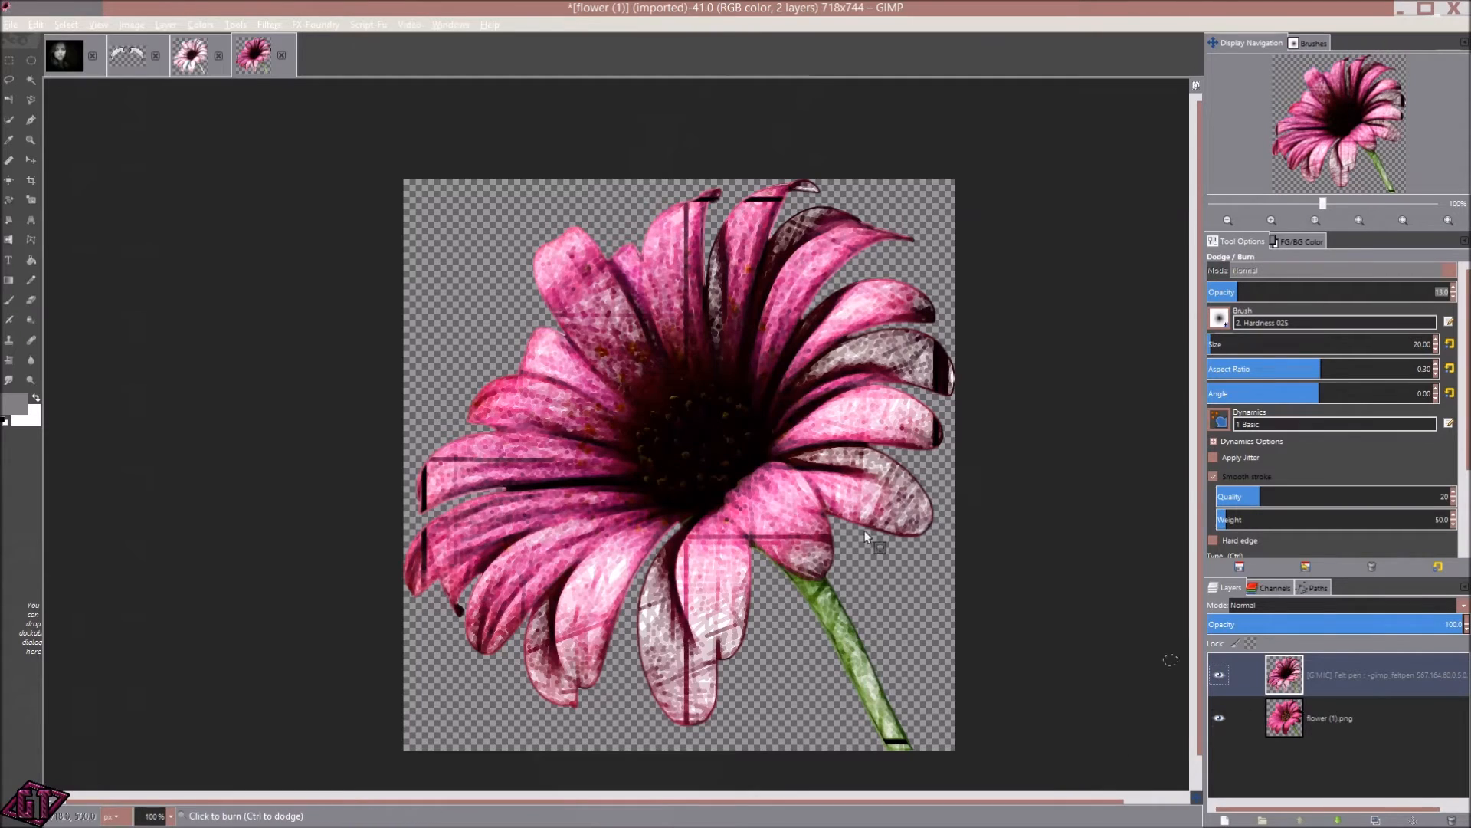
- Compare the Felt pen results across the two flower images and the wings image, selecting the wings' Felt pen layer
click(191, 62)
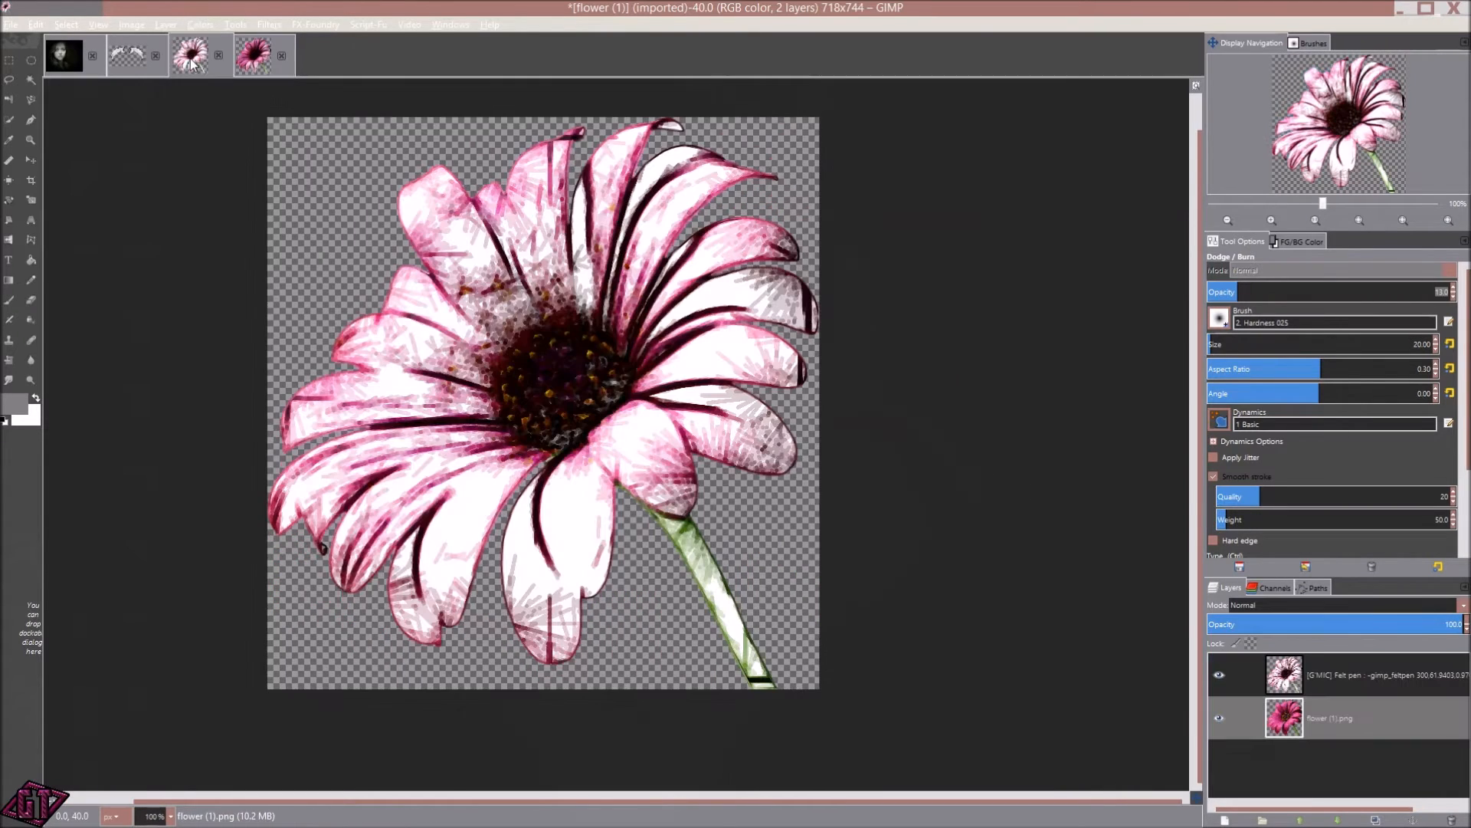
click(252, 58)
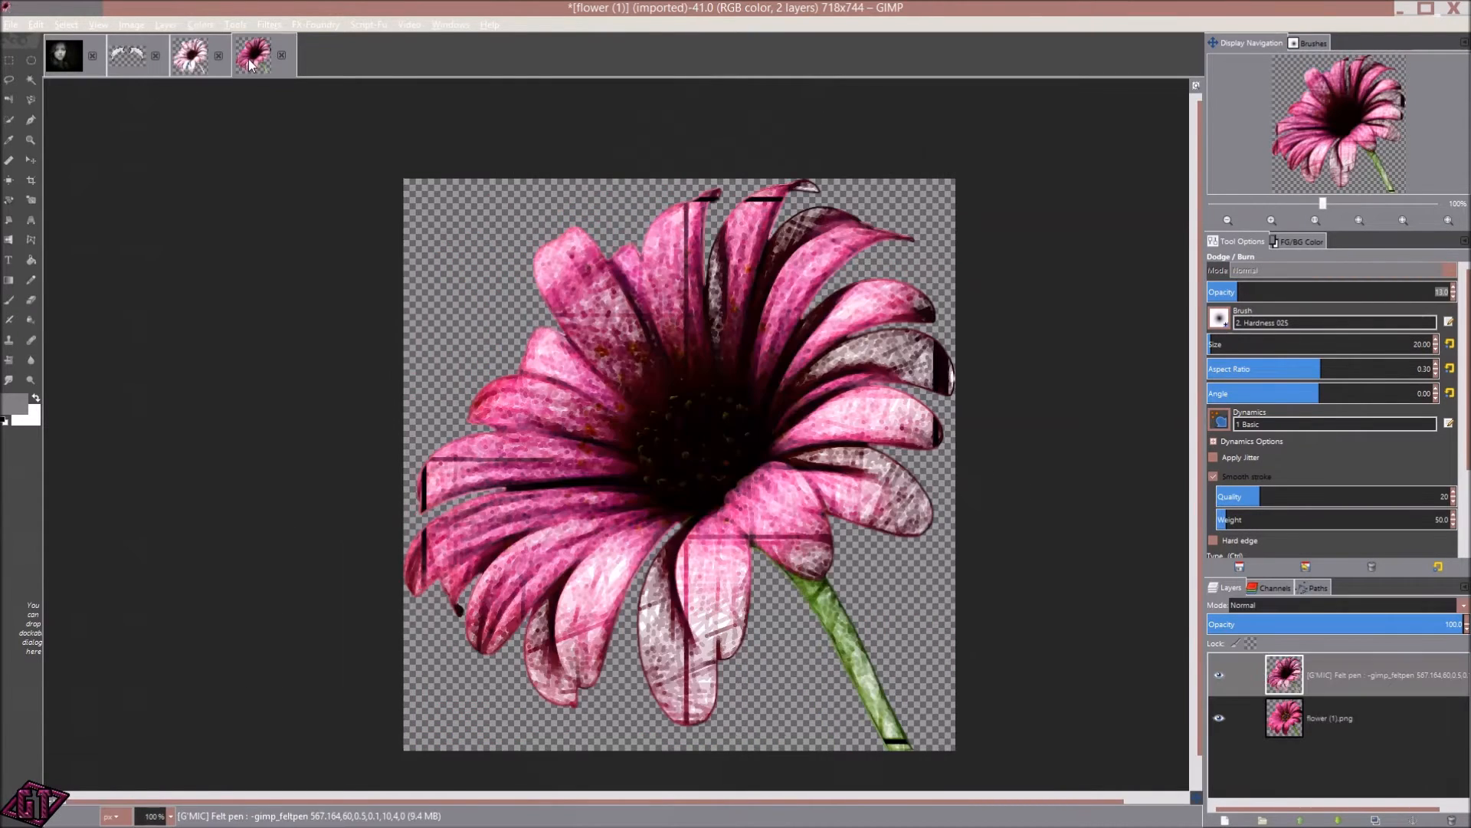
click(128, 61)
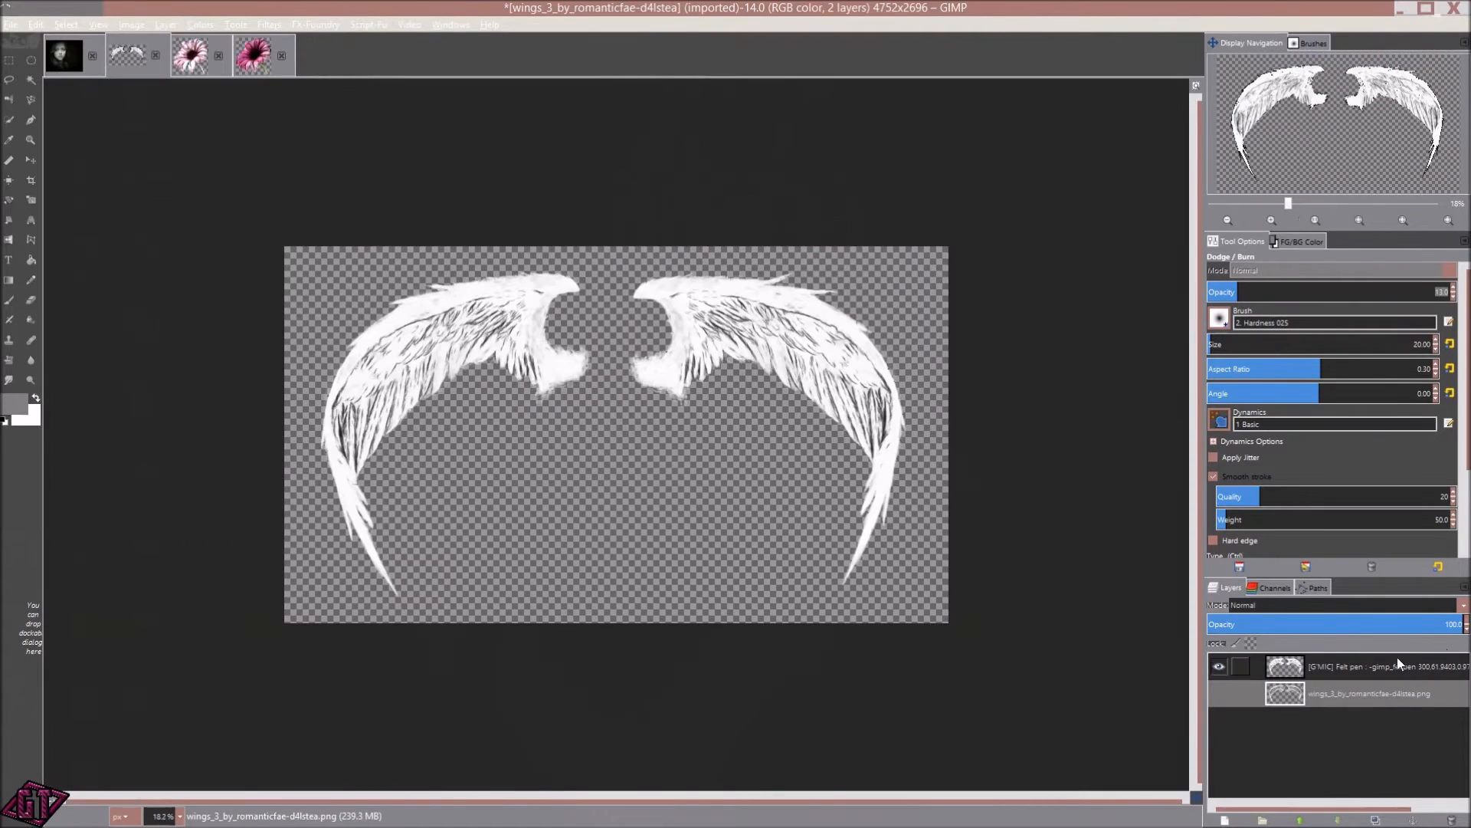
click(1399, 664)
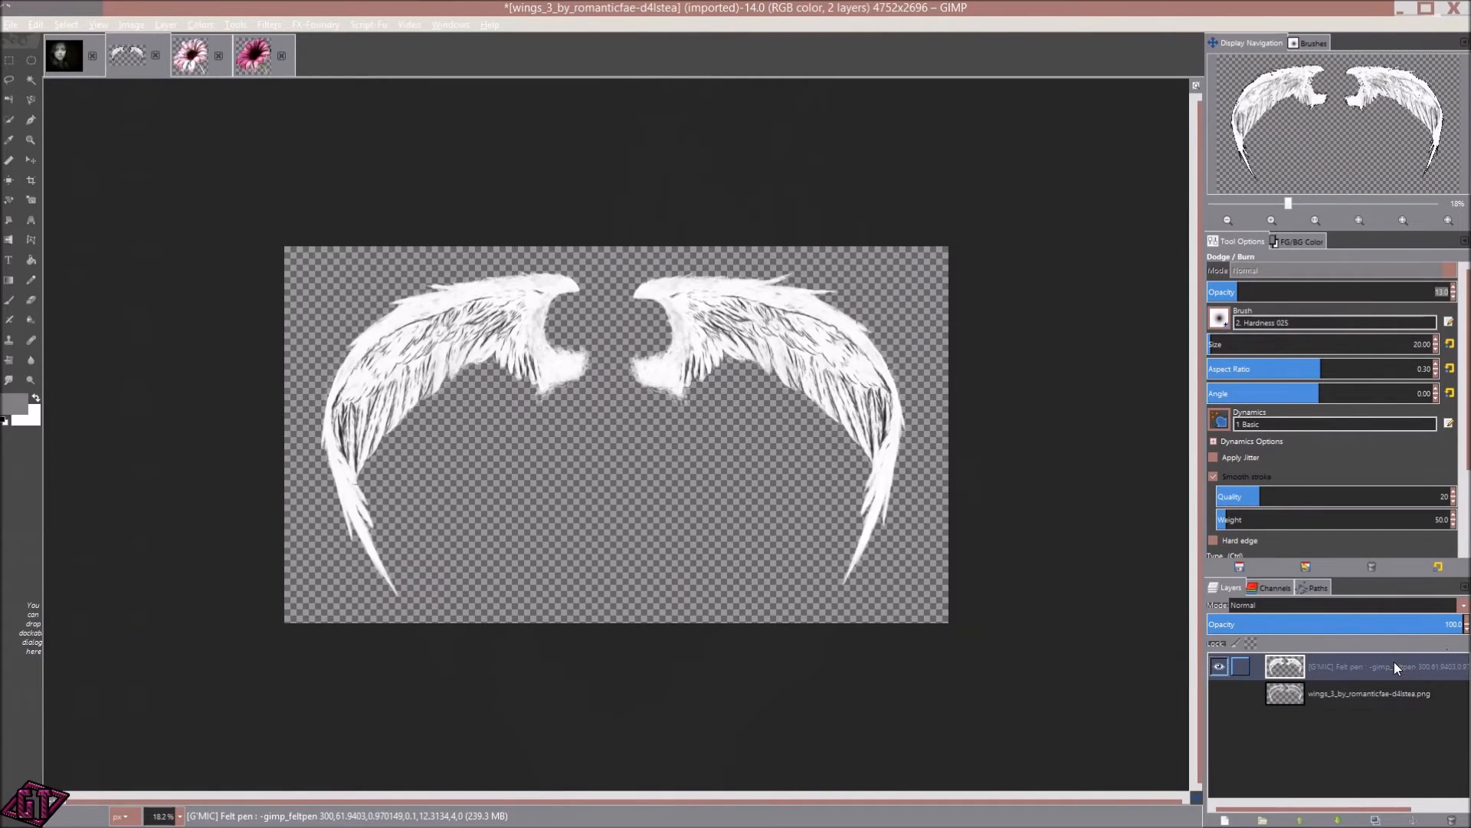
click(255, 69)
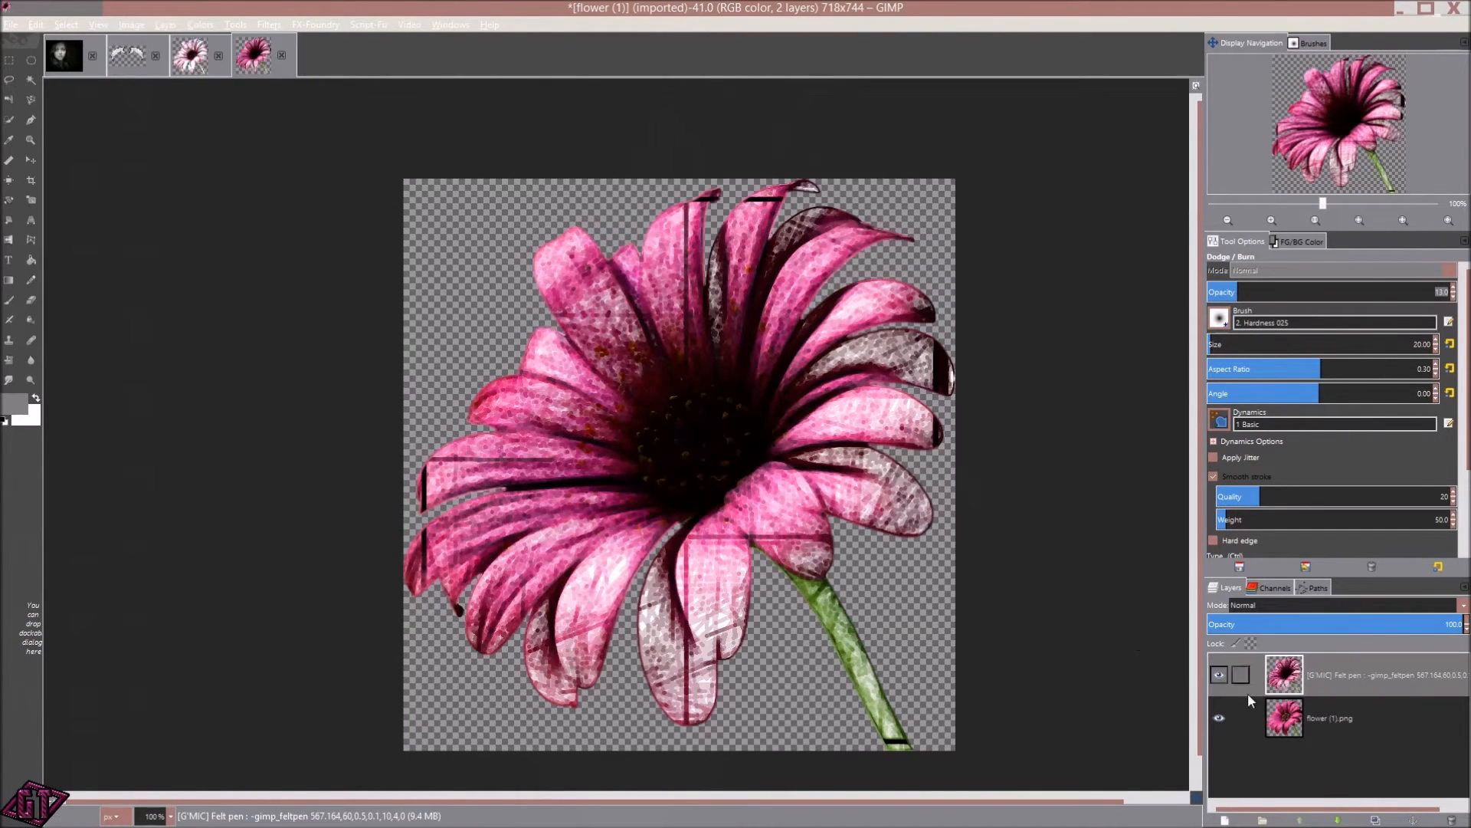
click(206, 68)
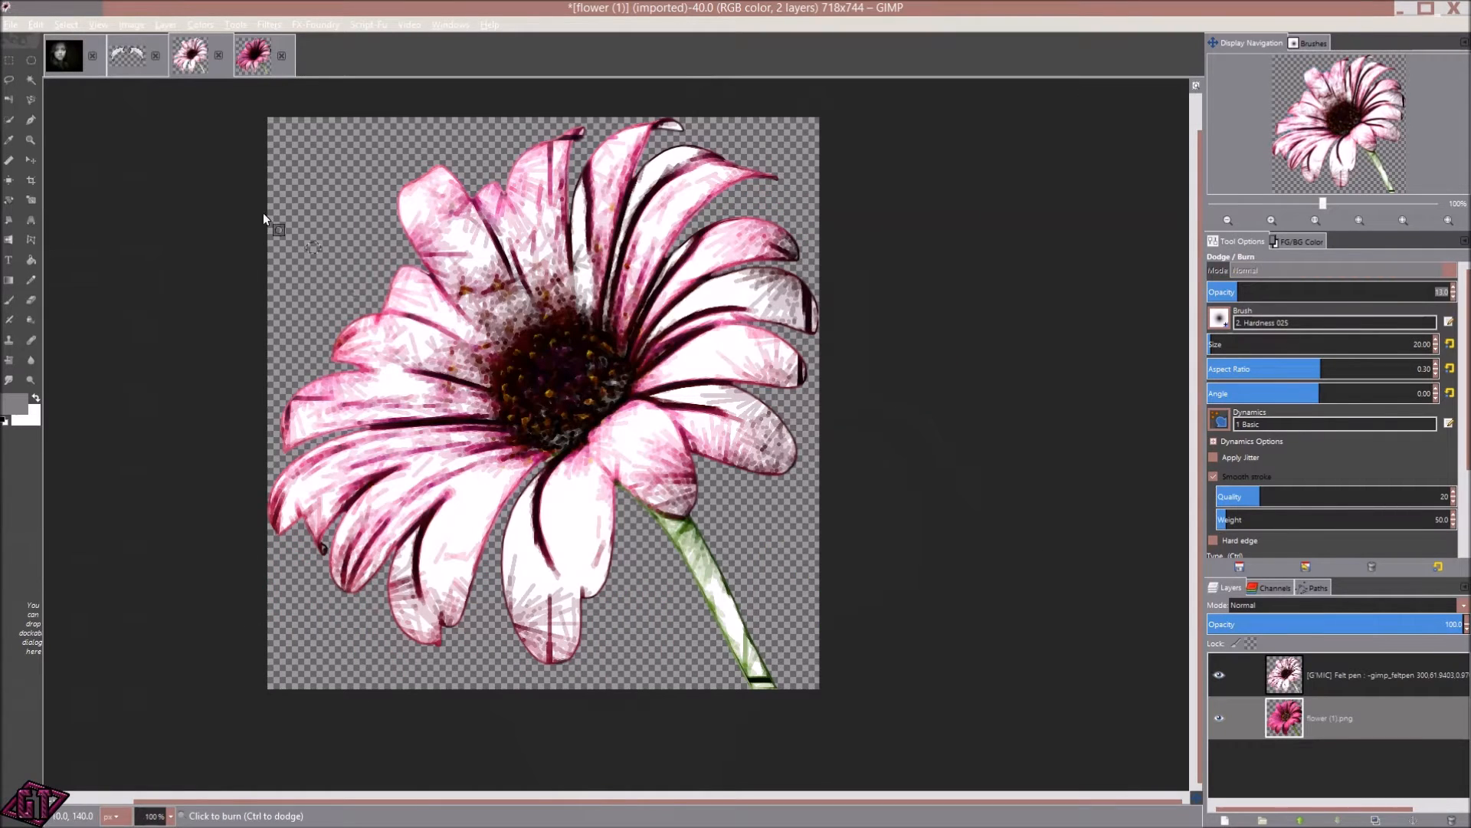
- Examine the Felt pen strokes on the wings image up close, from the inner feathers to the wing tip
click(146, 68)
scroll(631, 459, up, 2)
scroll(727, 358, down, 3)
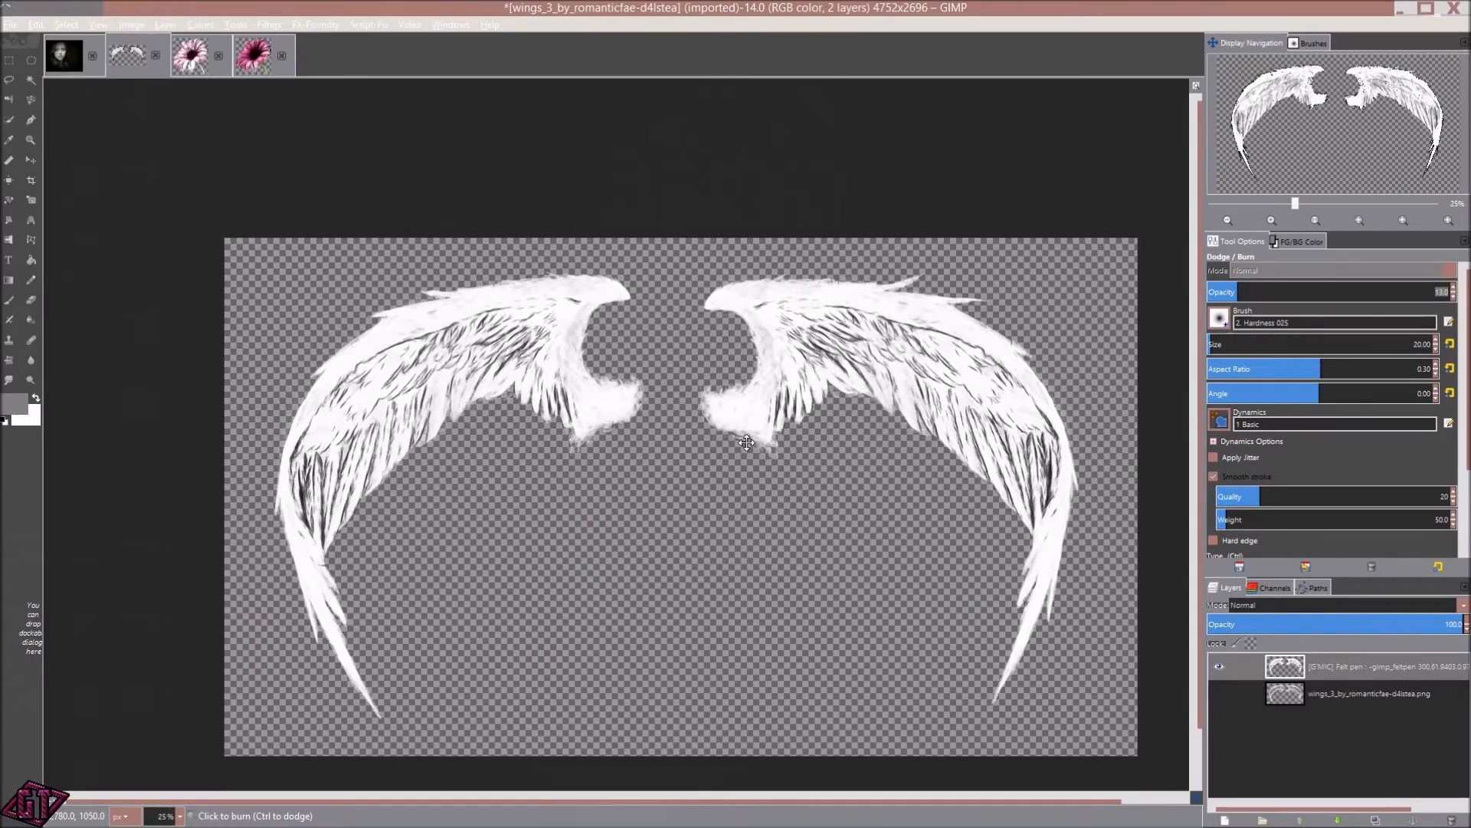
scroll(893, 440, up, 2)
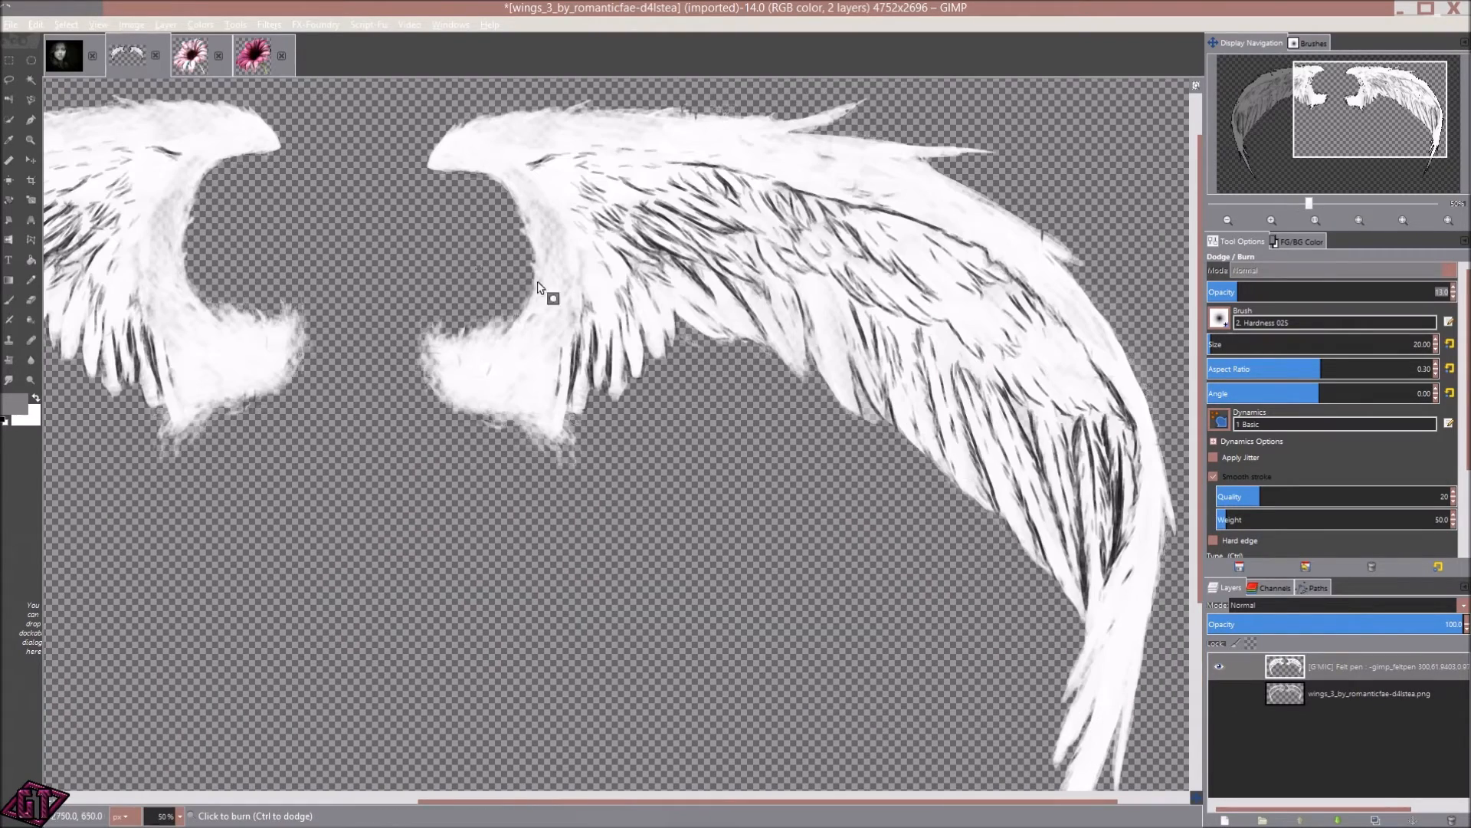
drag(531, 302, 435, 353)
drag(902, 524, 820, 424)
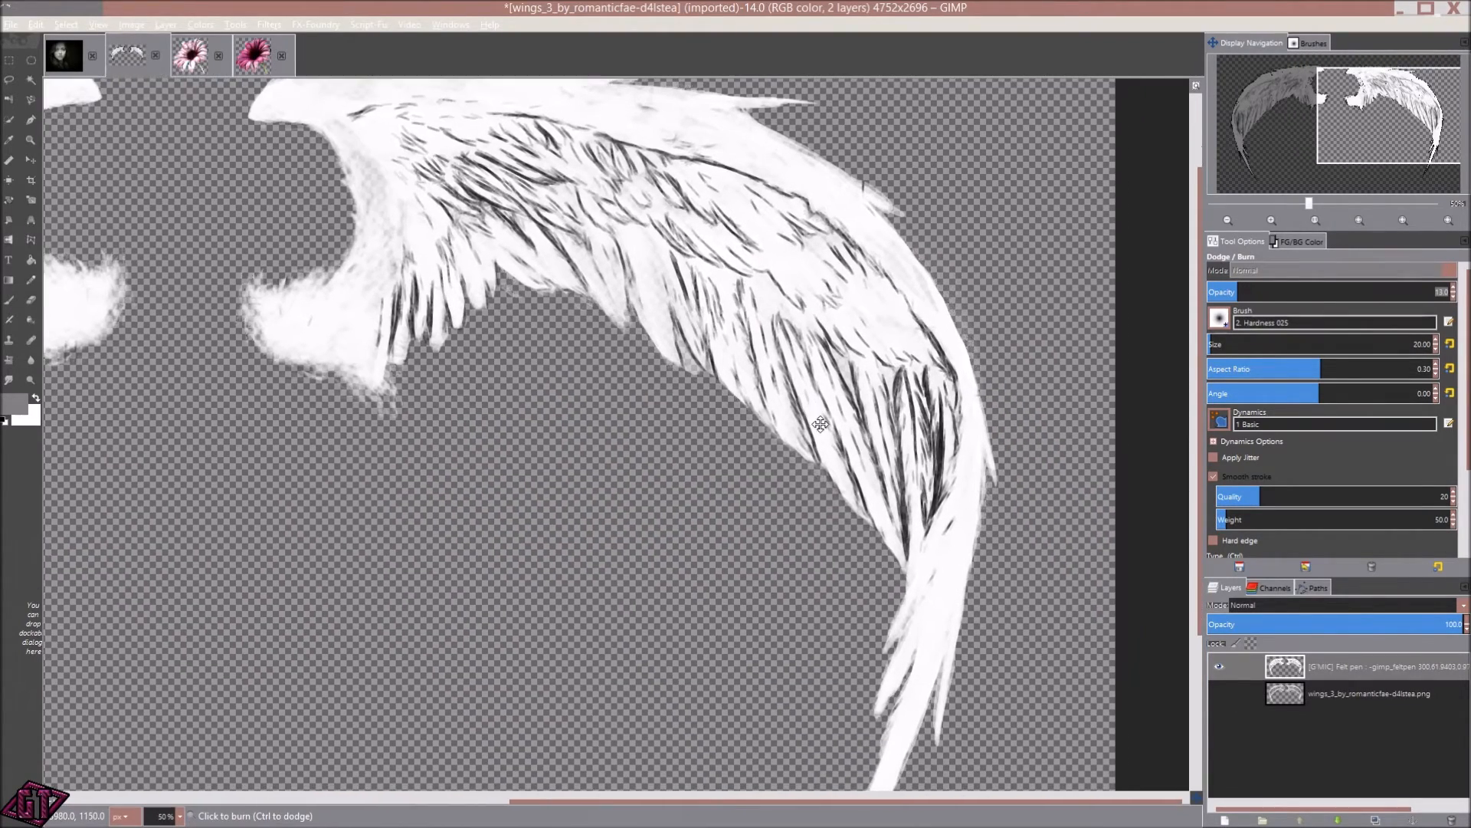
drag(651, 415, 753, 334)
drag(1032, 634, 1038, 548)
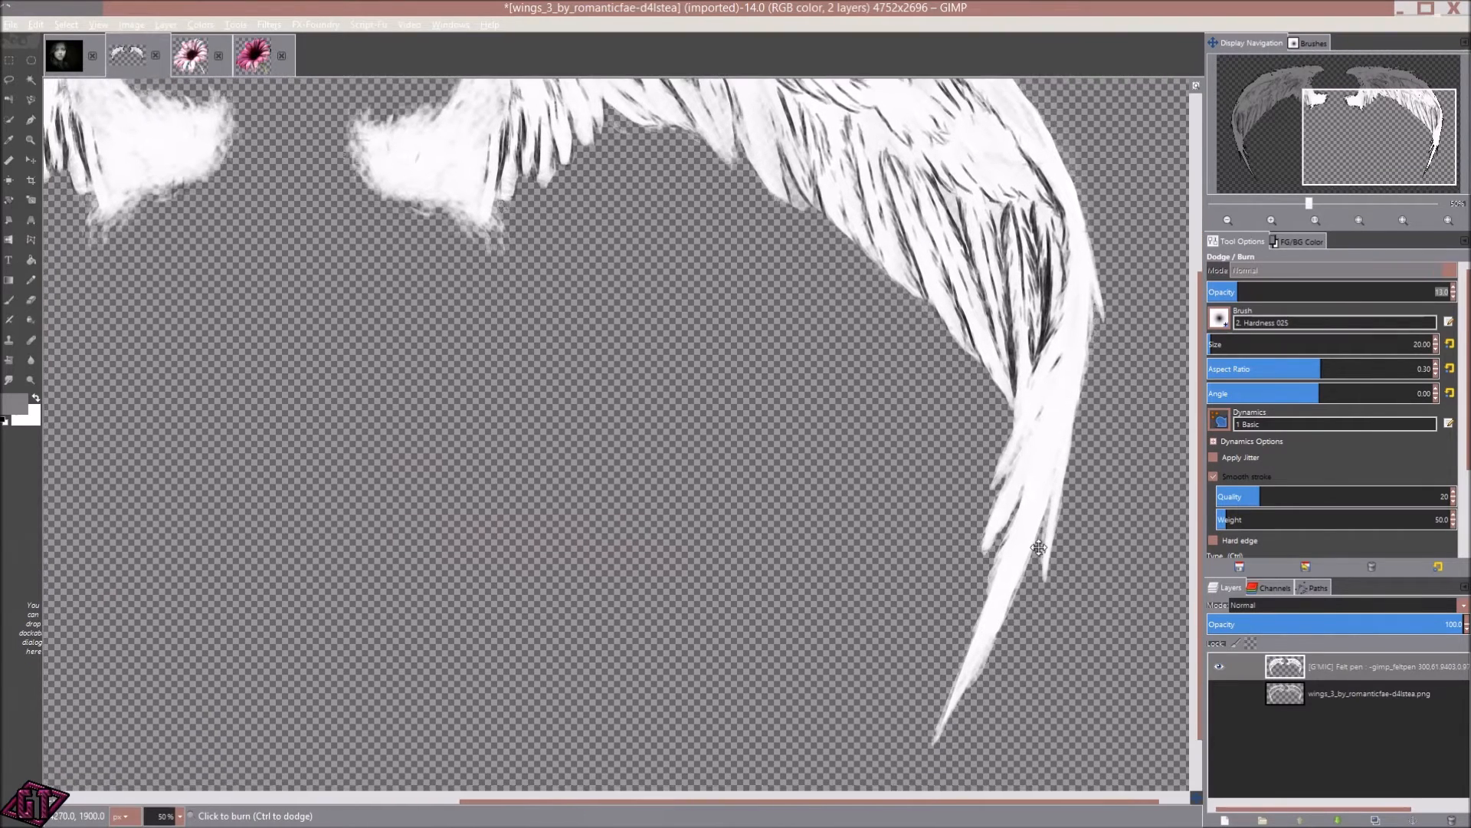
scroll(659, 425, down, 2)
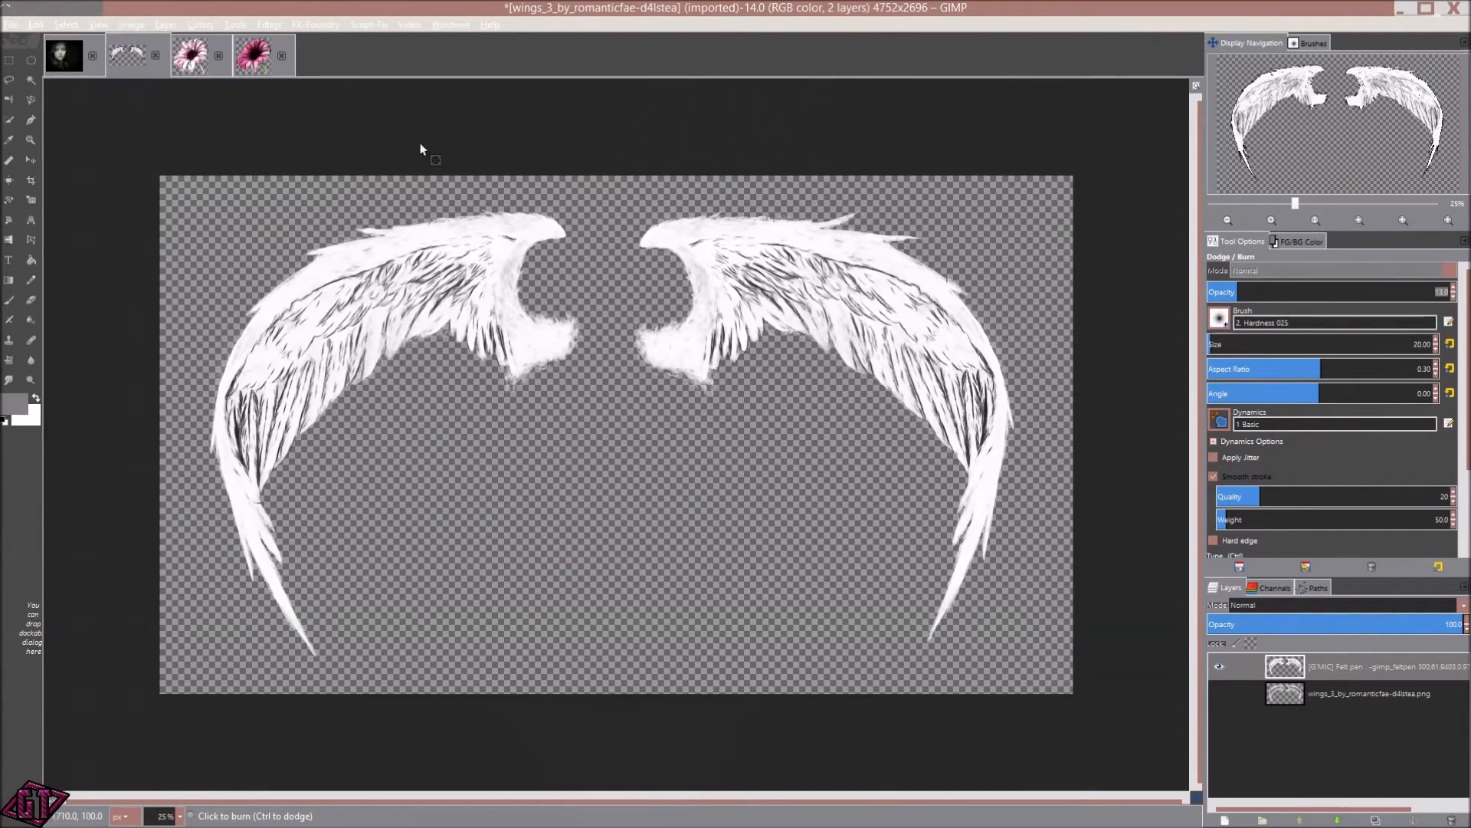
- View the edited amanda.xcf portrait and open the recent file 16-amanda-seyfried-1354057957.jpg as a separate image
click(61, 57)
scroll(793, 405, down, 1)
scroll(730, 465, up, 1)
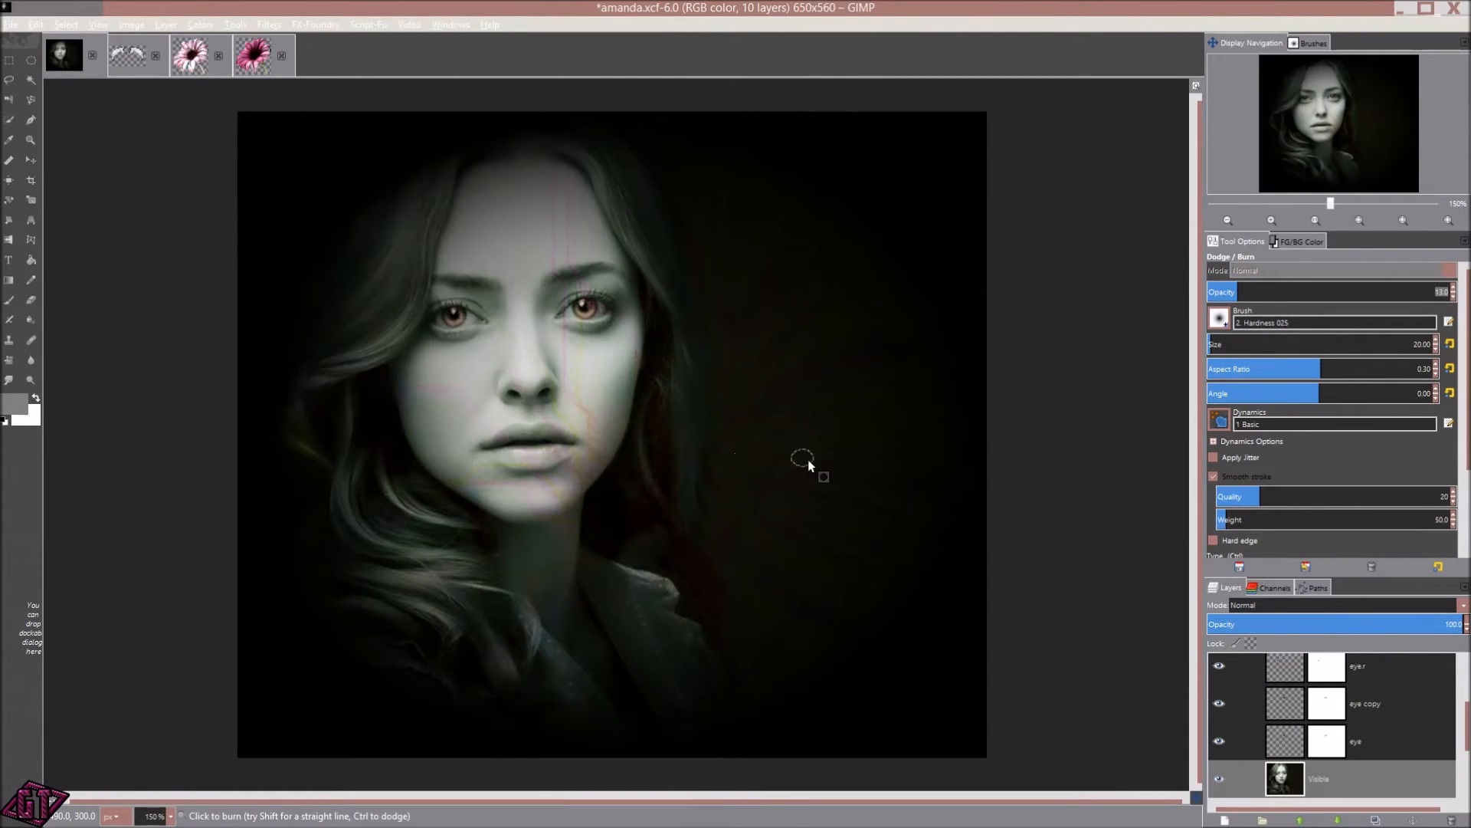
click(4, 29)
mouse_move(141, 141)
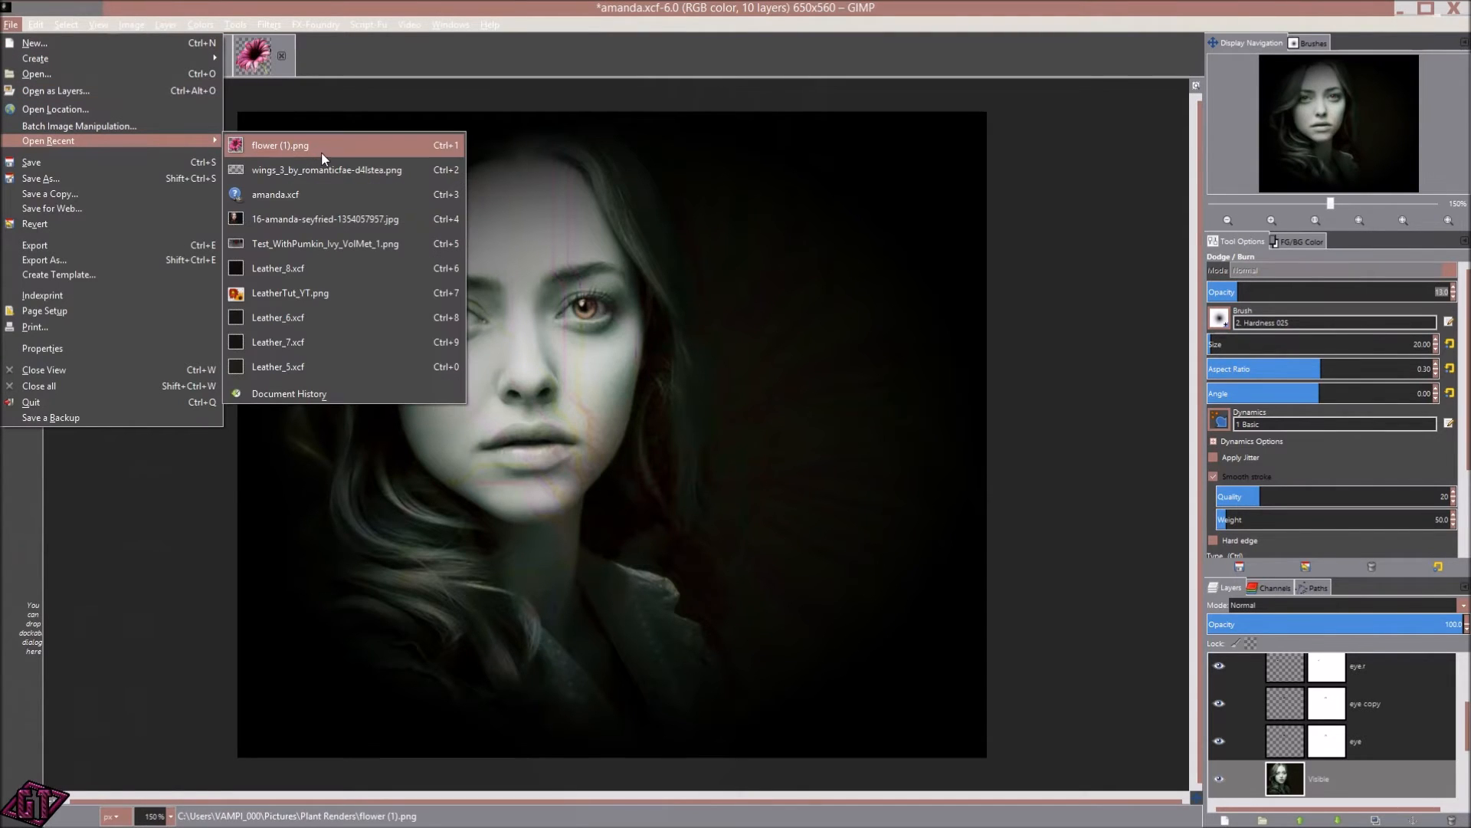
click(387, 220)
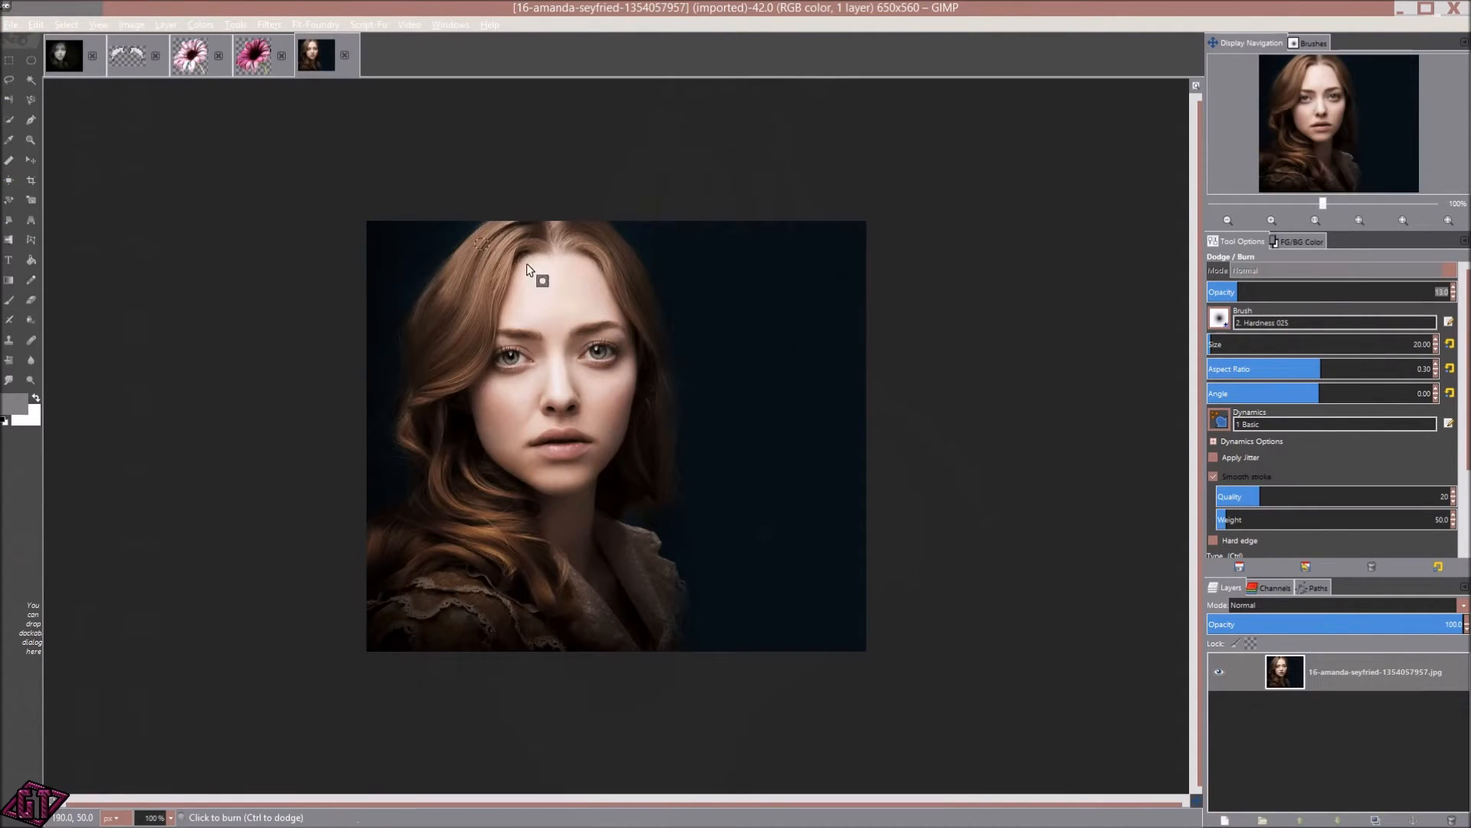
scroll(673, 406, up, 1)
drag(689, 323, 700, 343)
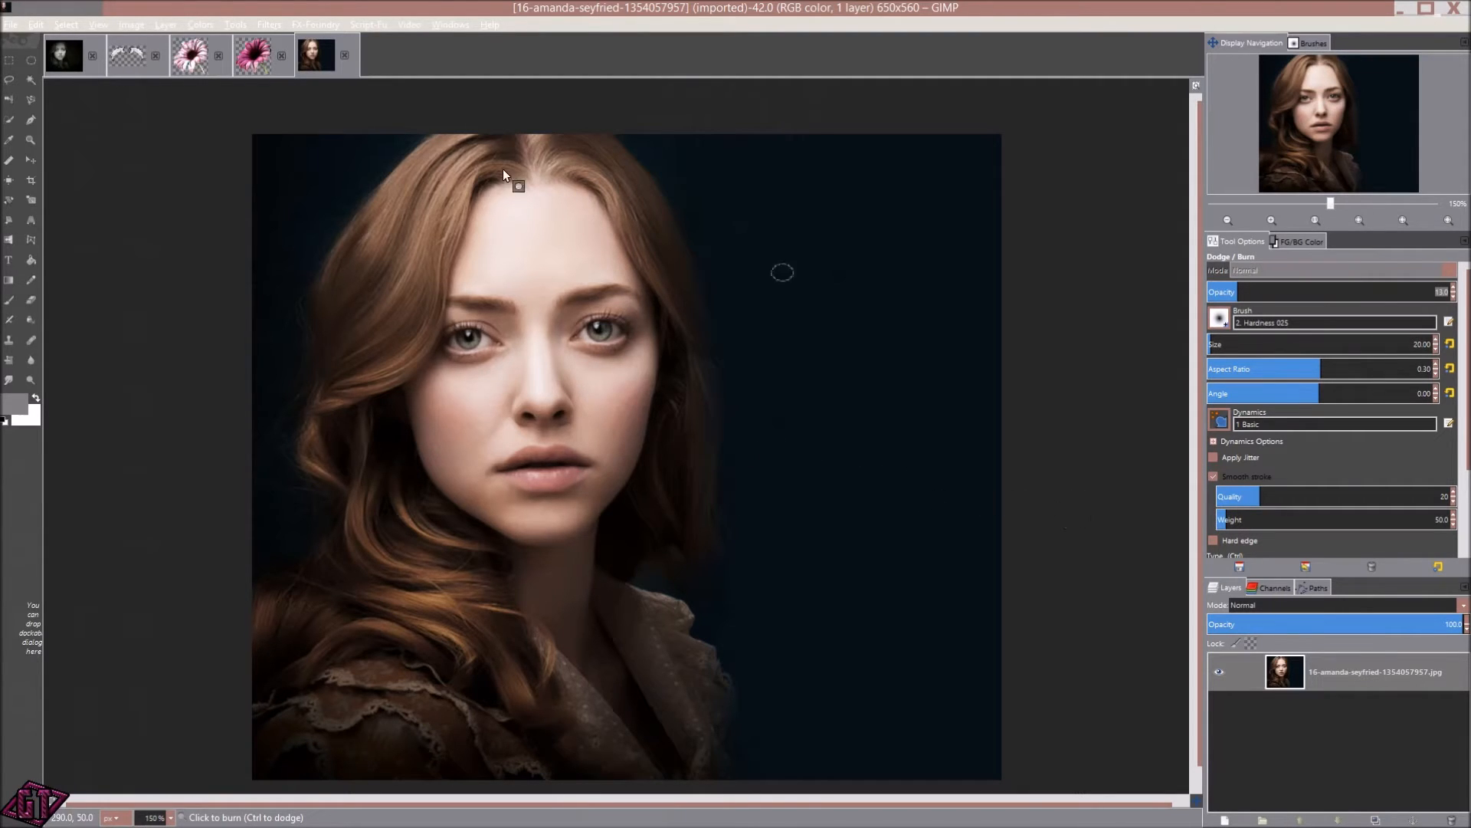
- Launch G'MIC on the portrait and select the Fractalize filter from the Artistic group
click(266, 25)
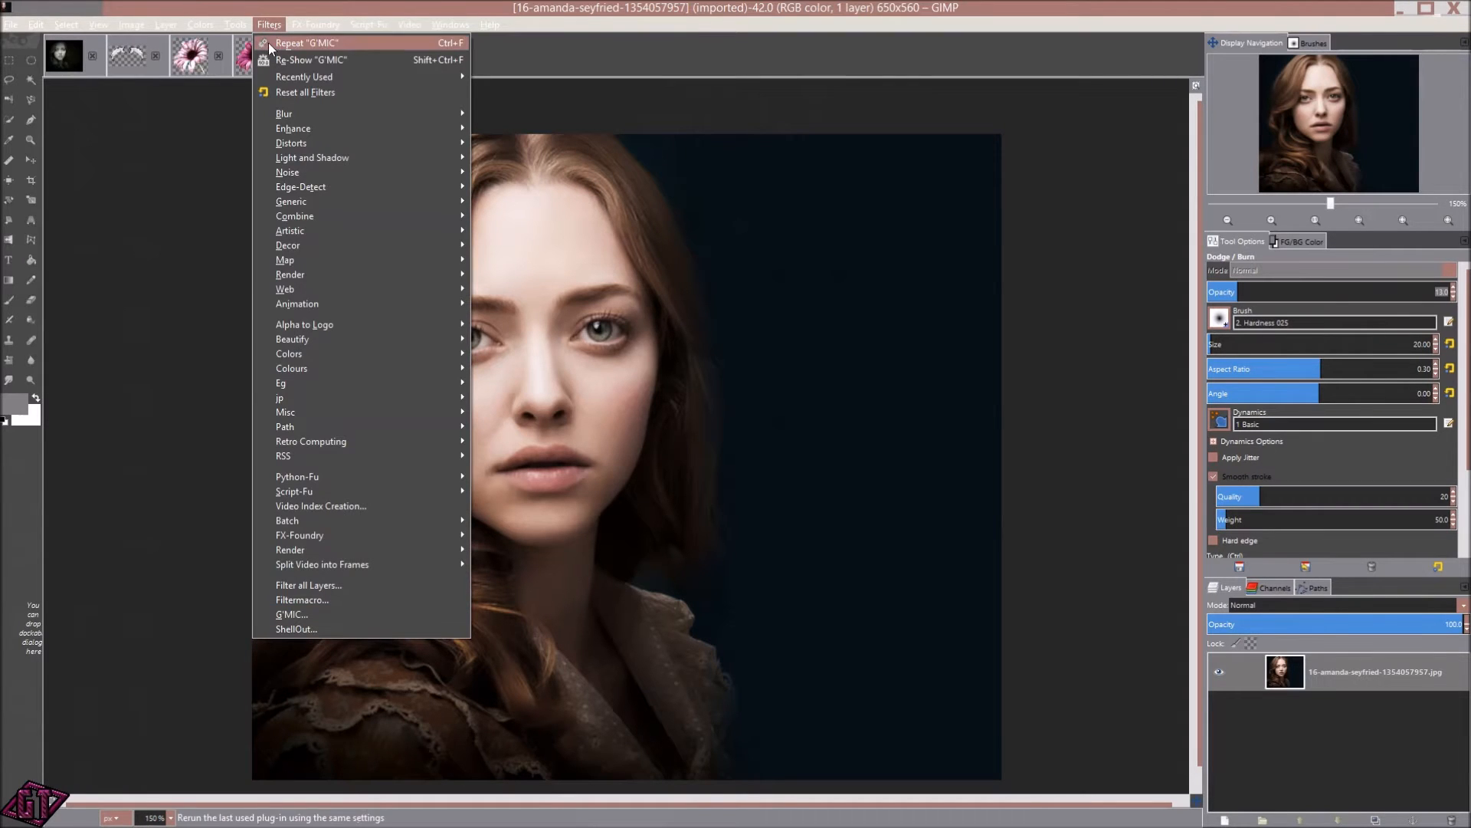
click(332, 616)
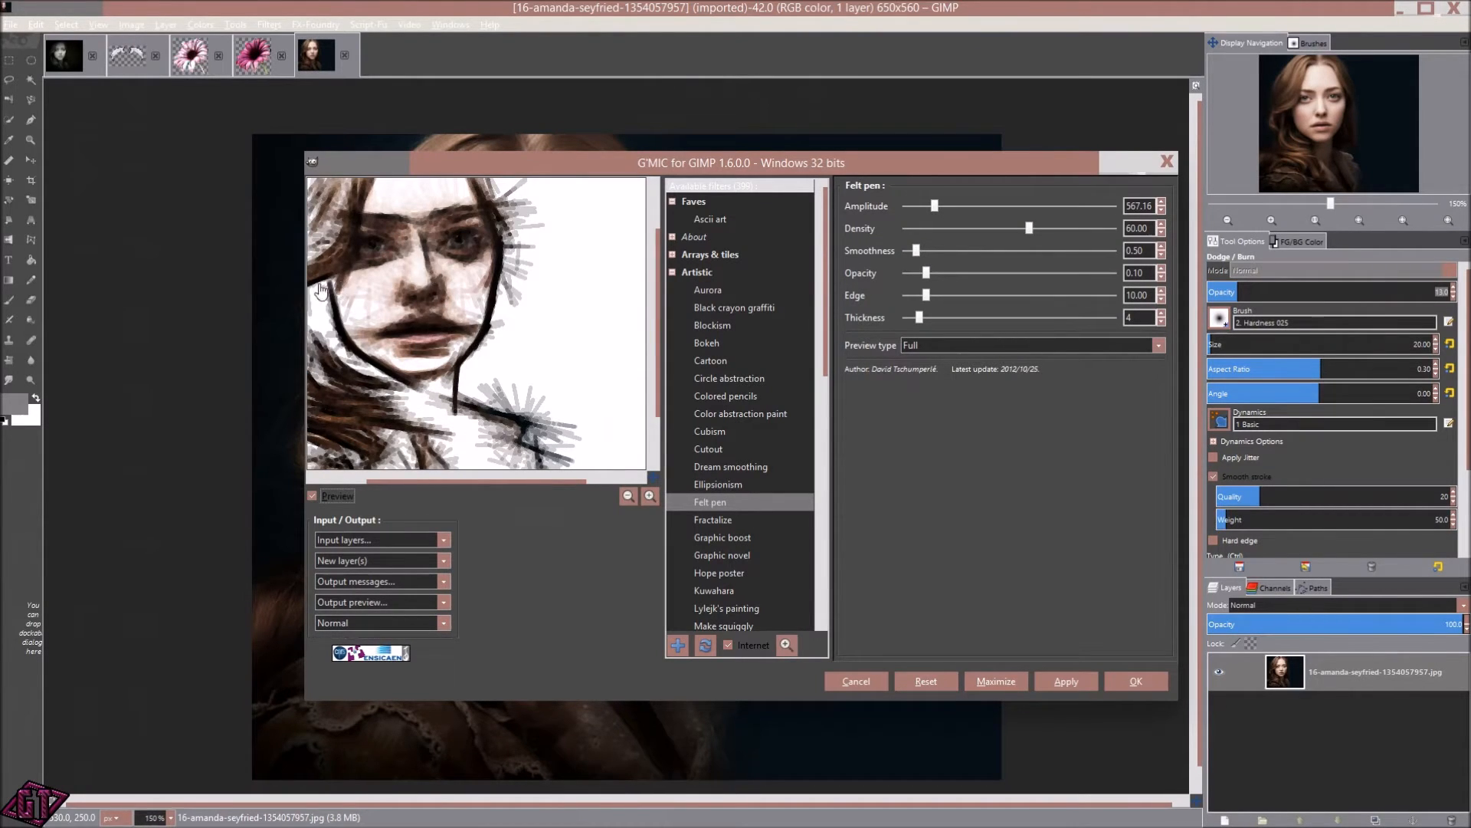
click(723, 520)
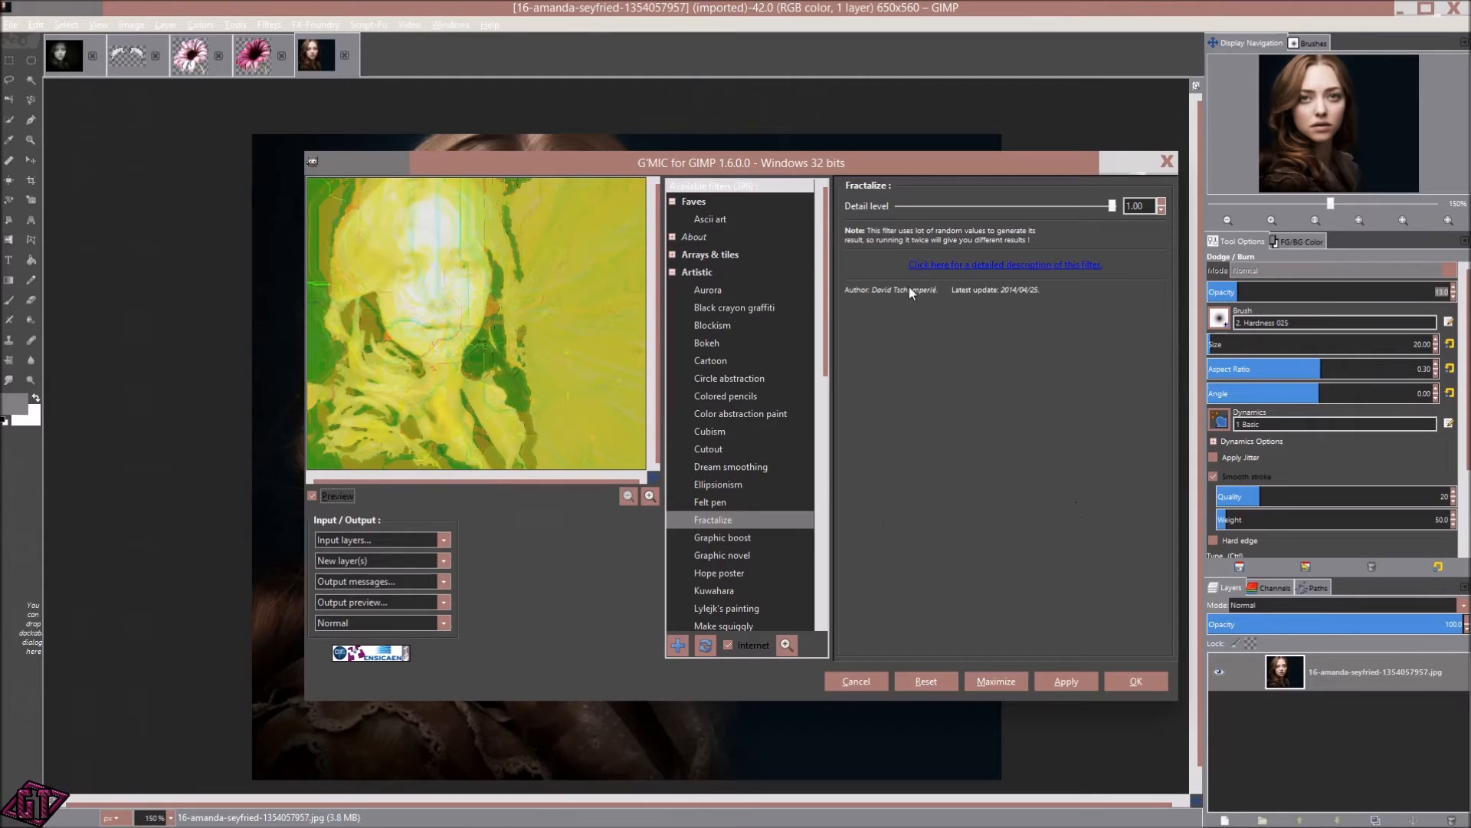
- Copy the URL of the Fractalize filter's detailed description and apply the filter to the portrait
right_click(1006, 266)
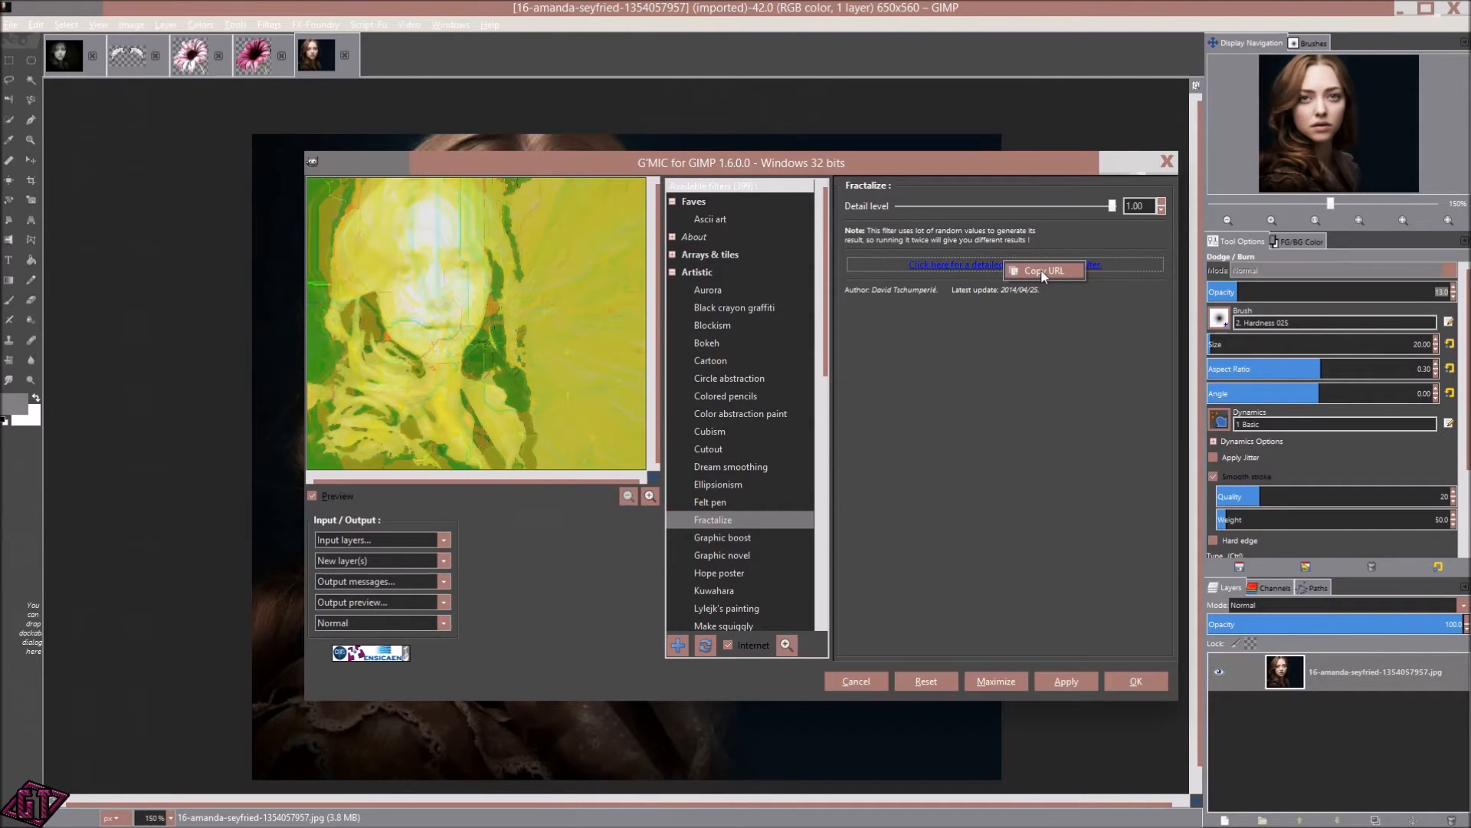
click(1043, 273)
click(1068, 682)
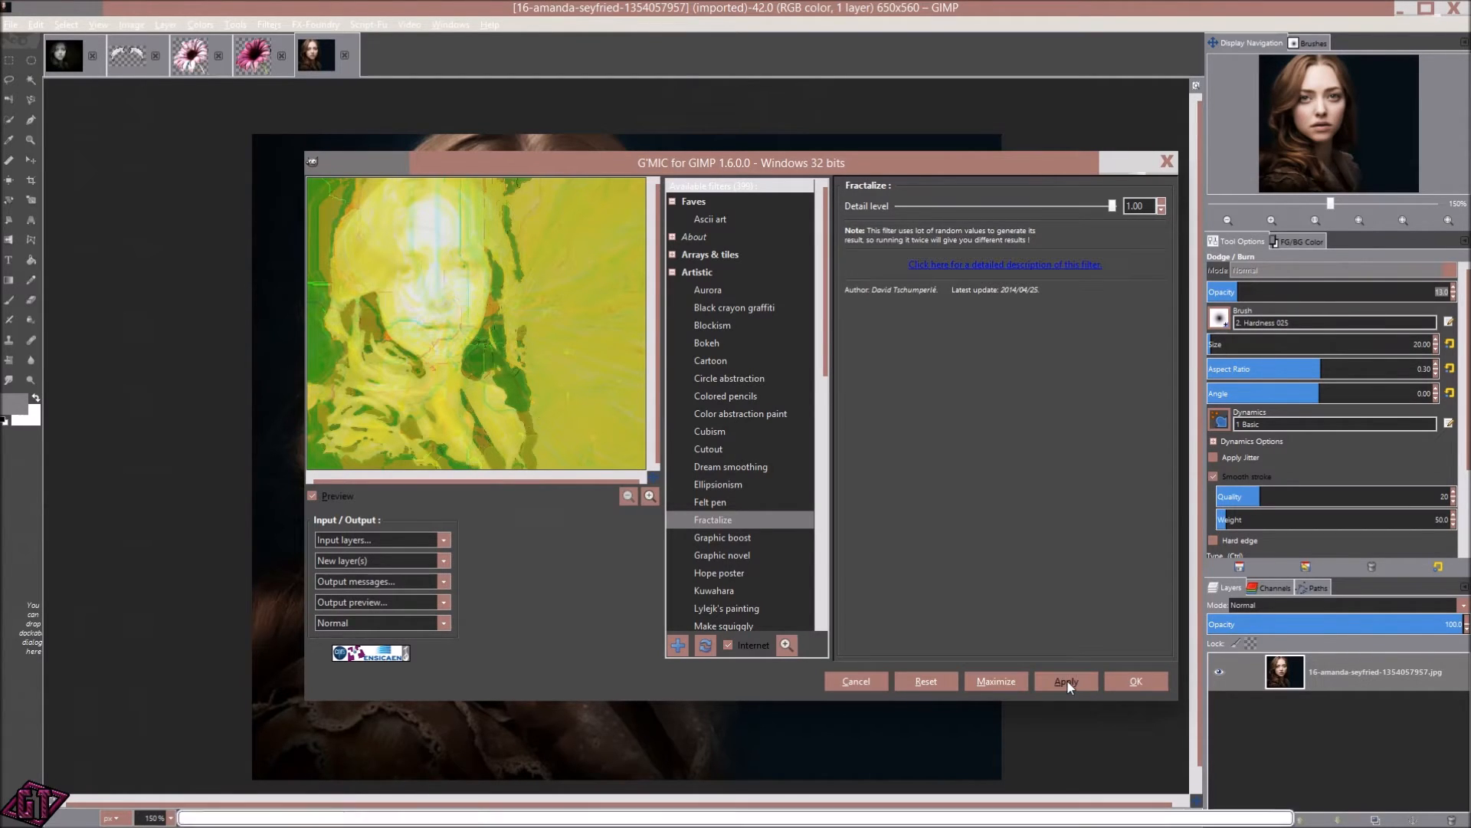
- Switch to Firefox, dismiss the default browser prompt, and load the copied Fractalize description URL
mouse_move(996, 13)
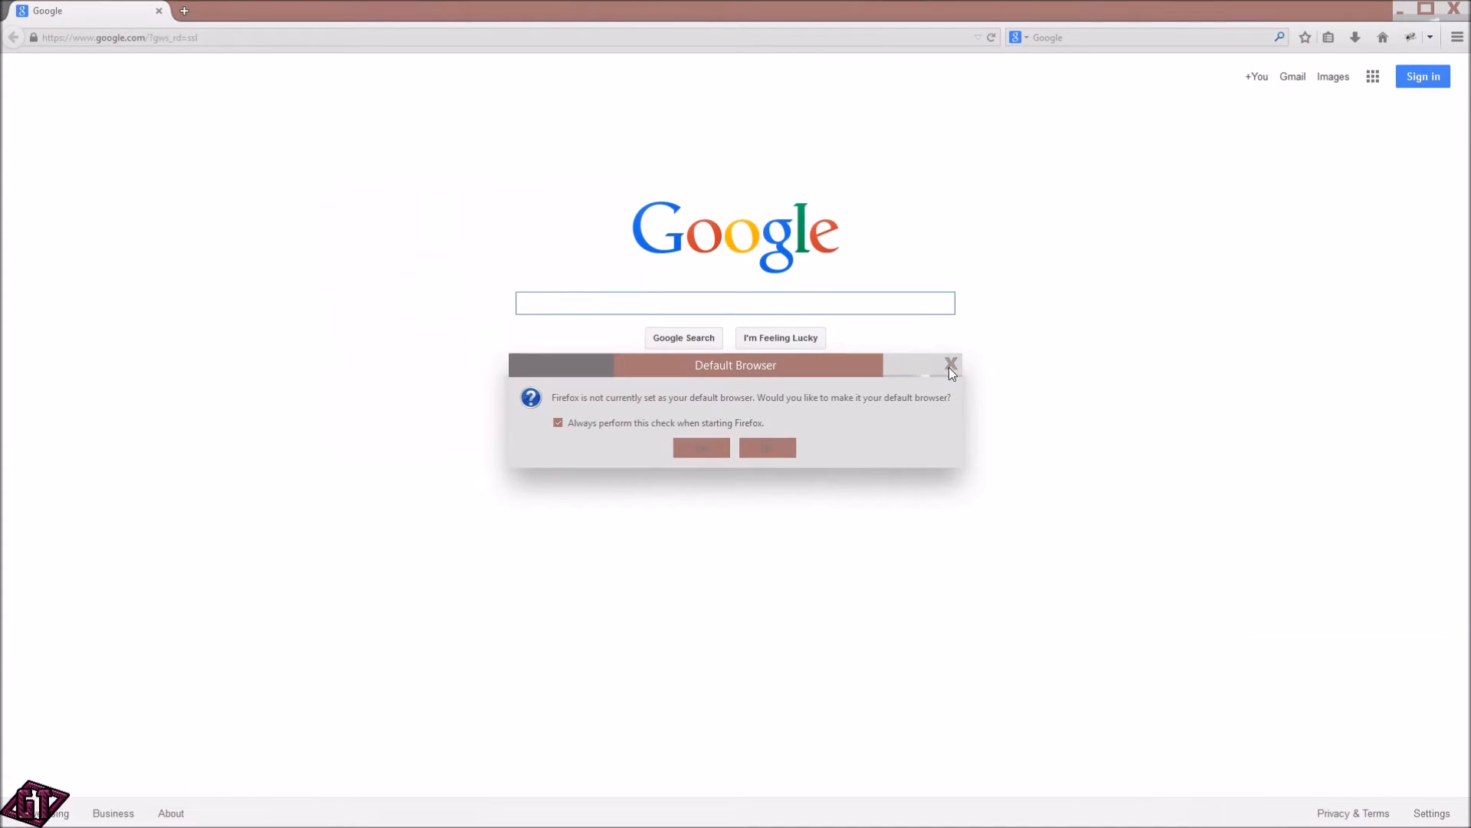
click(950, 364)
click(309, 42)
right_click(313, 40)
click(360, 123)
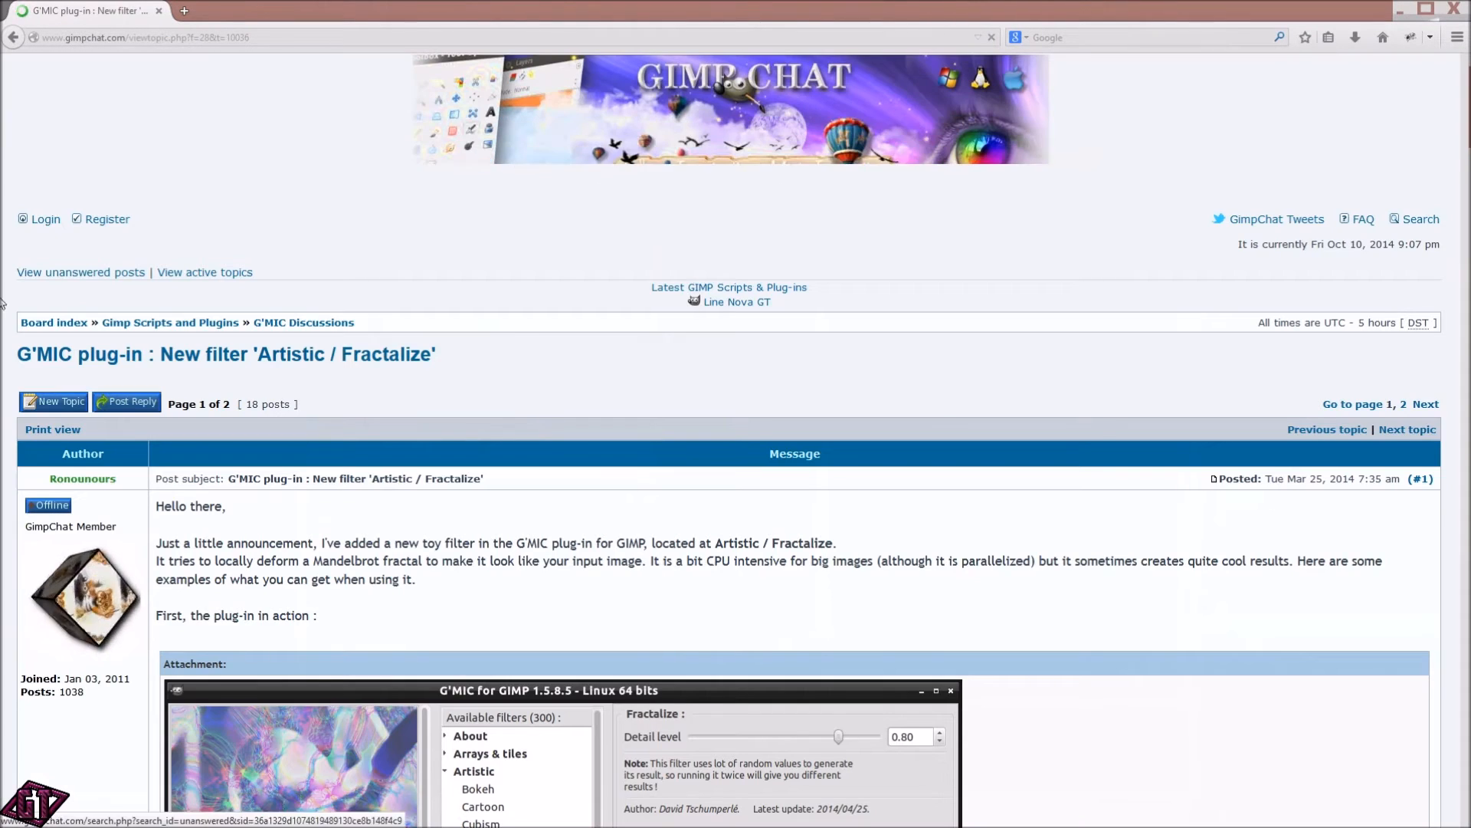
- Read the GimpChat post about the Artistic / Fractalize filter and look over its plug-in screenshot and raw results
scroll(671, 307, down, 4)
scroll(754, 418, down, 4)
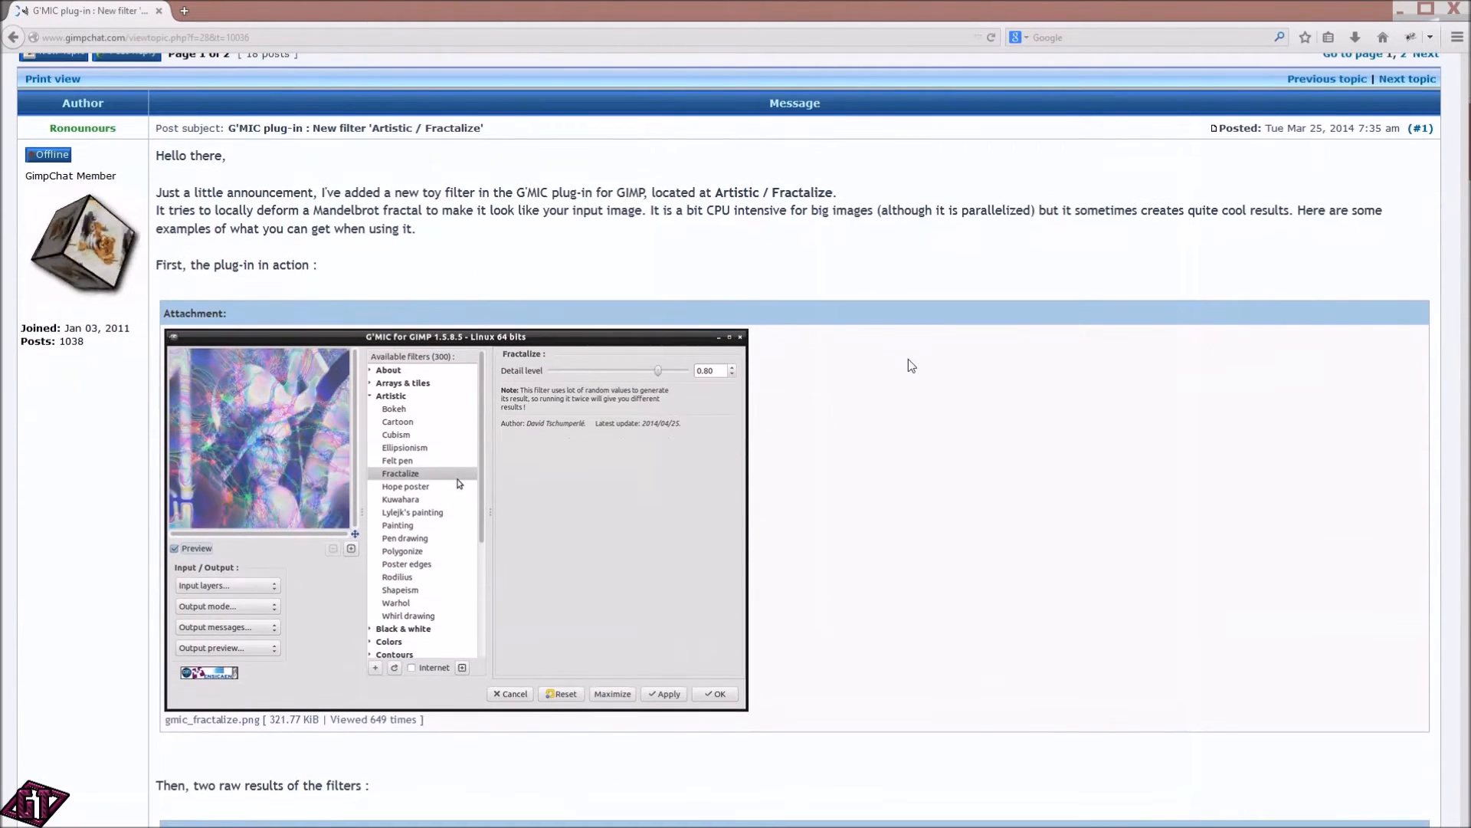
scroll(913, 384, down, 1)
scroll(912, 383, up, 1)
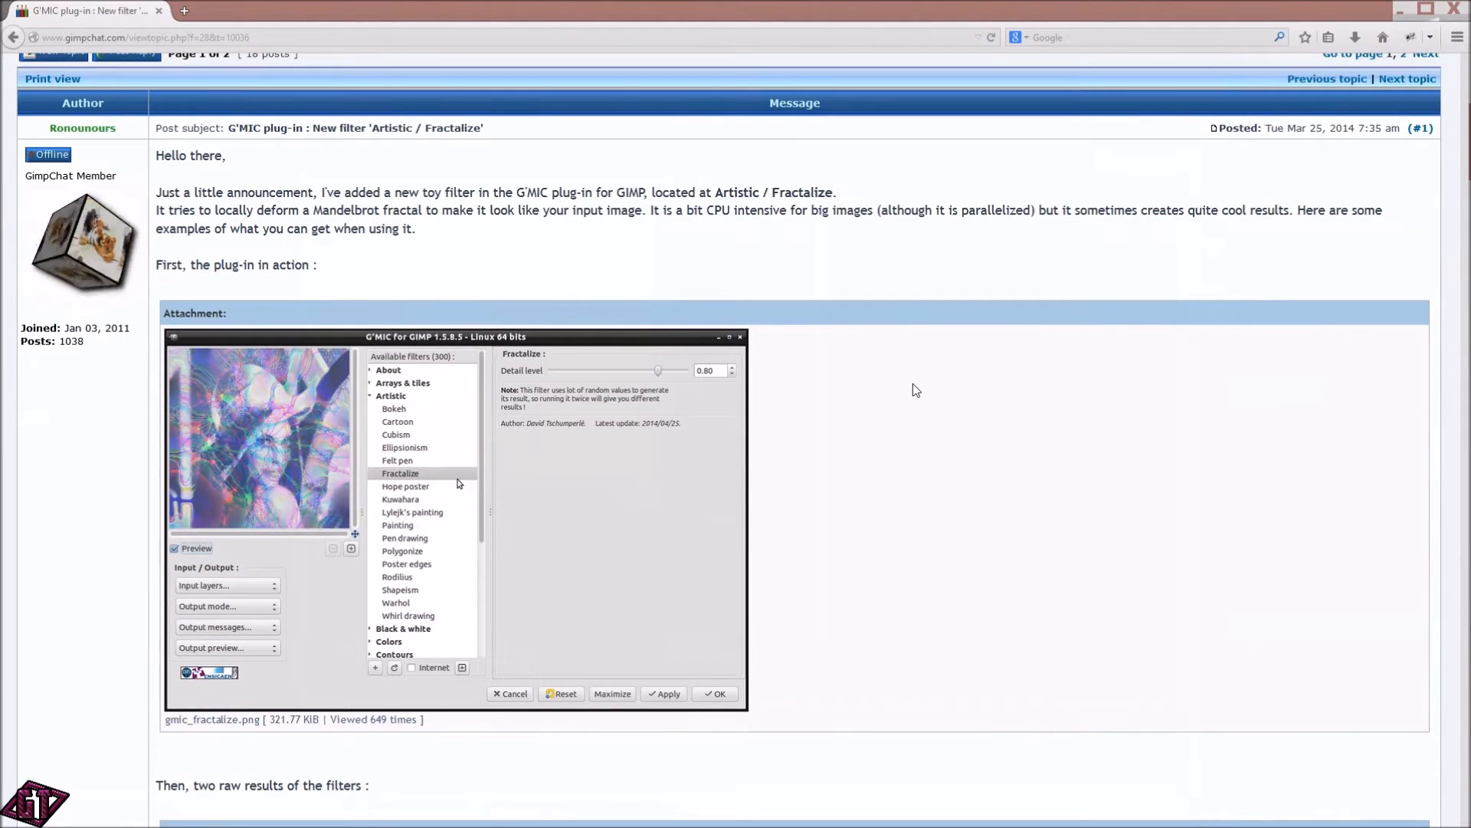
scroll(466, 200, up, 6)
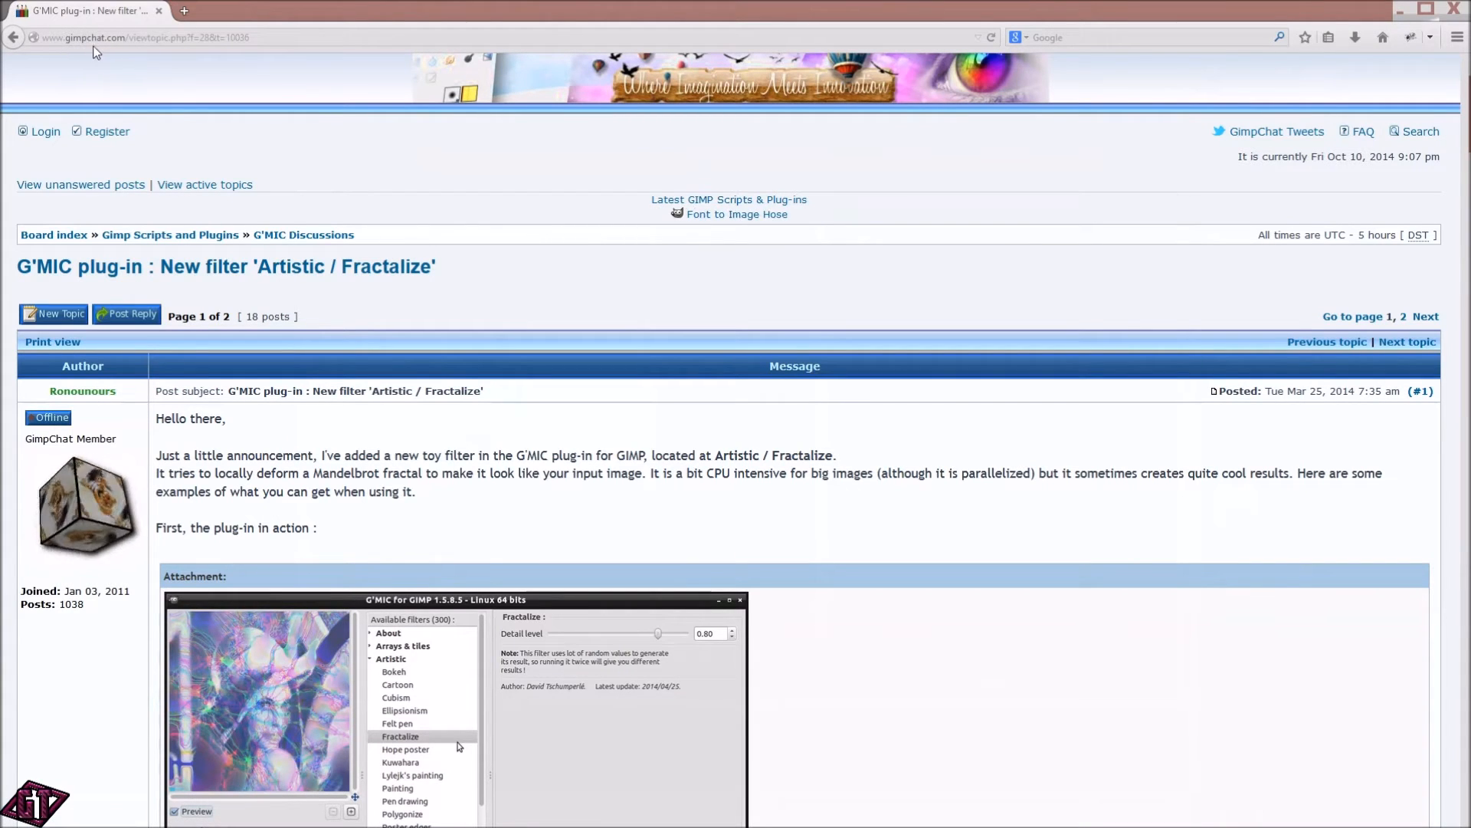
scroll(499, 323, down, 2)
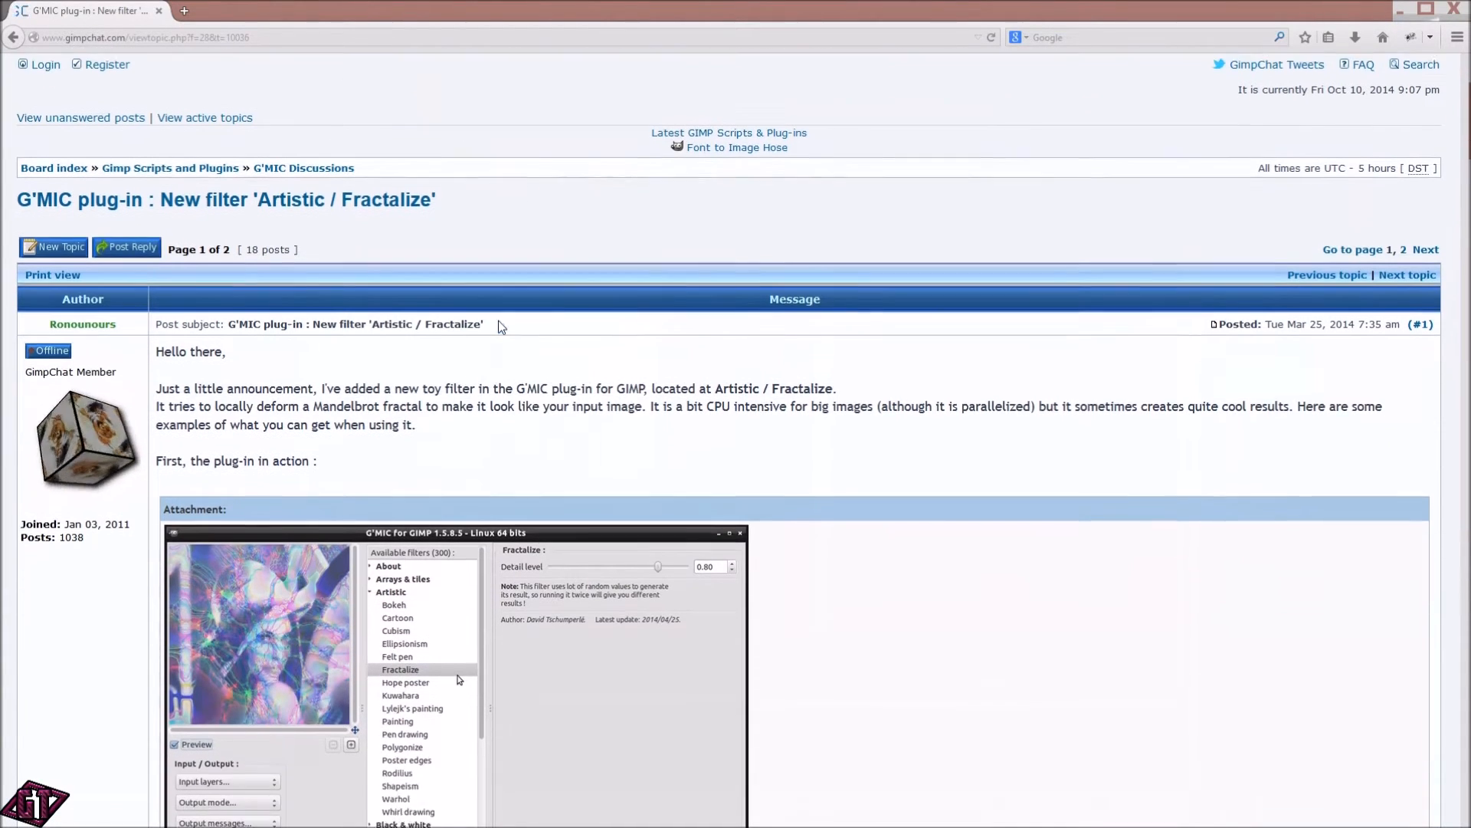
scroll(498, 320, down, 3)
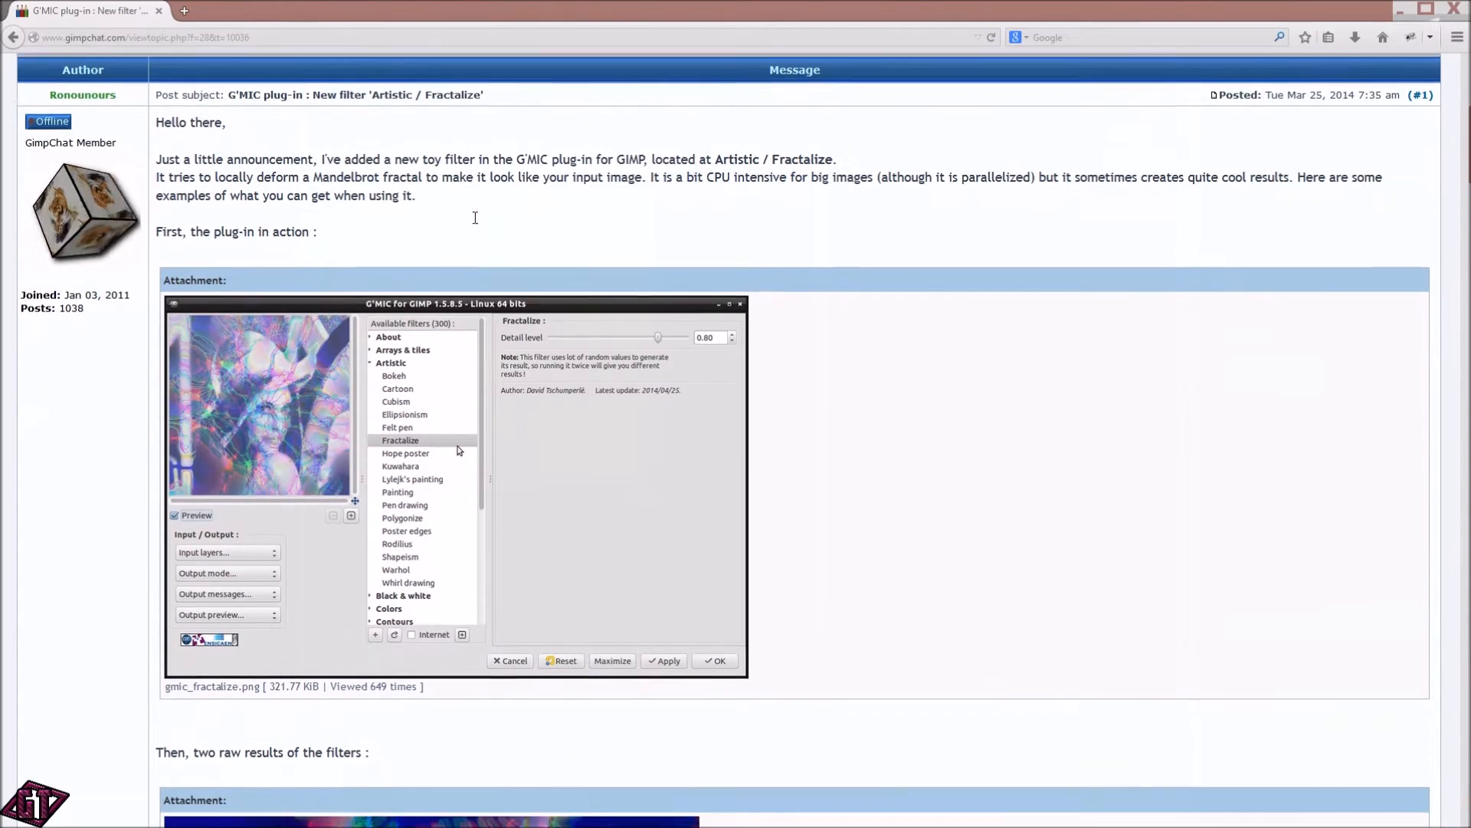
scroll(475, 218, up, 1)
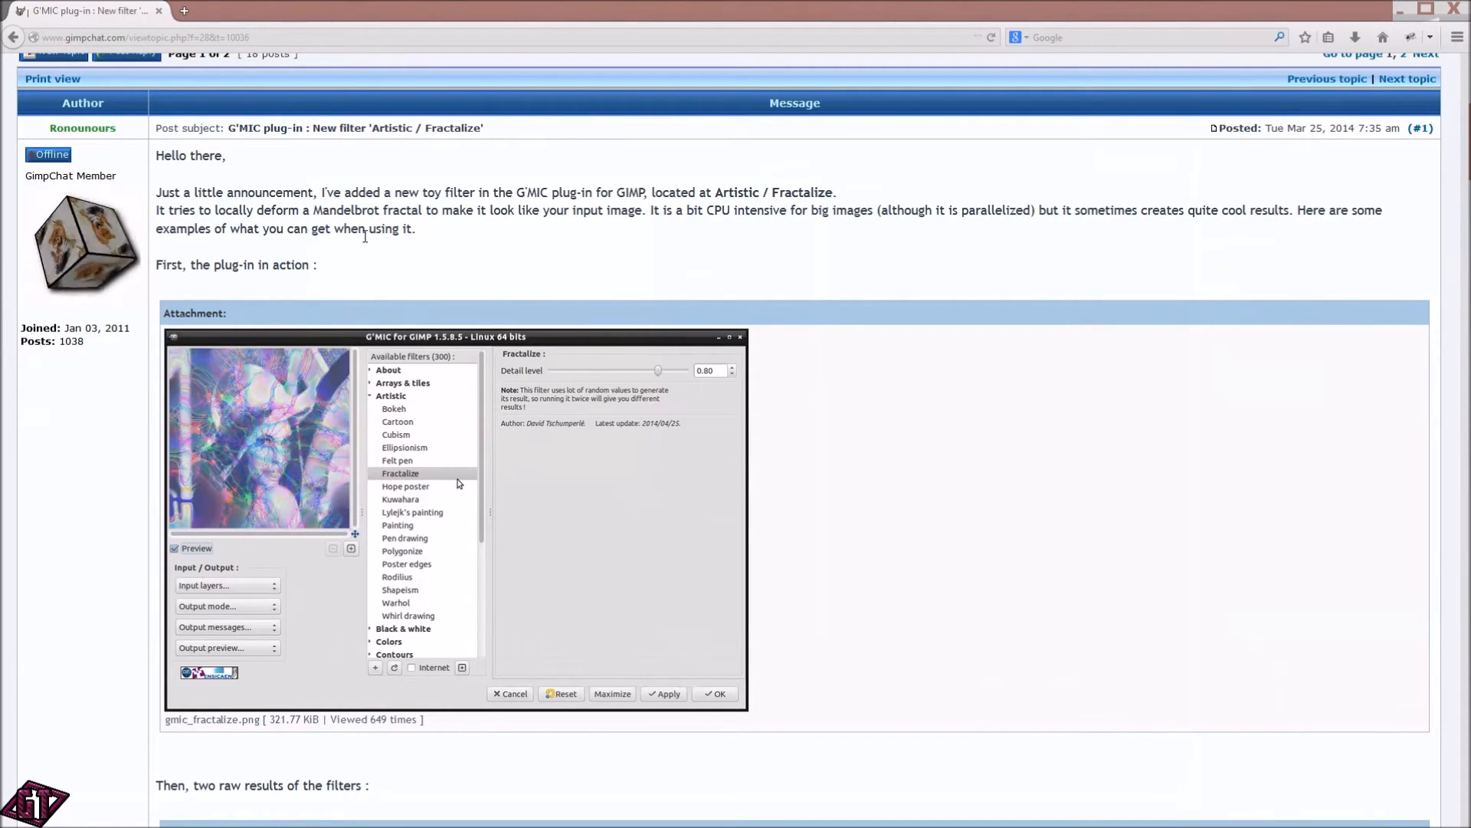
scroll(652, 245, down, 2)
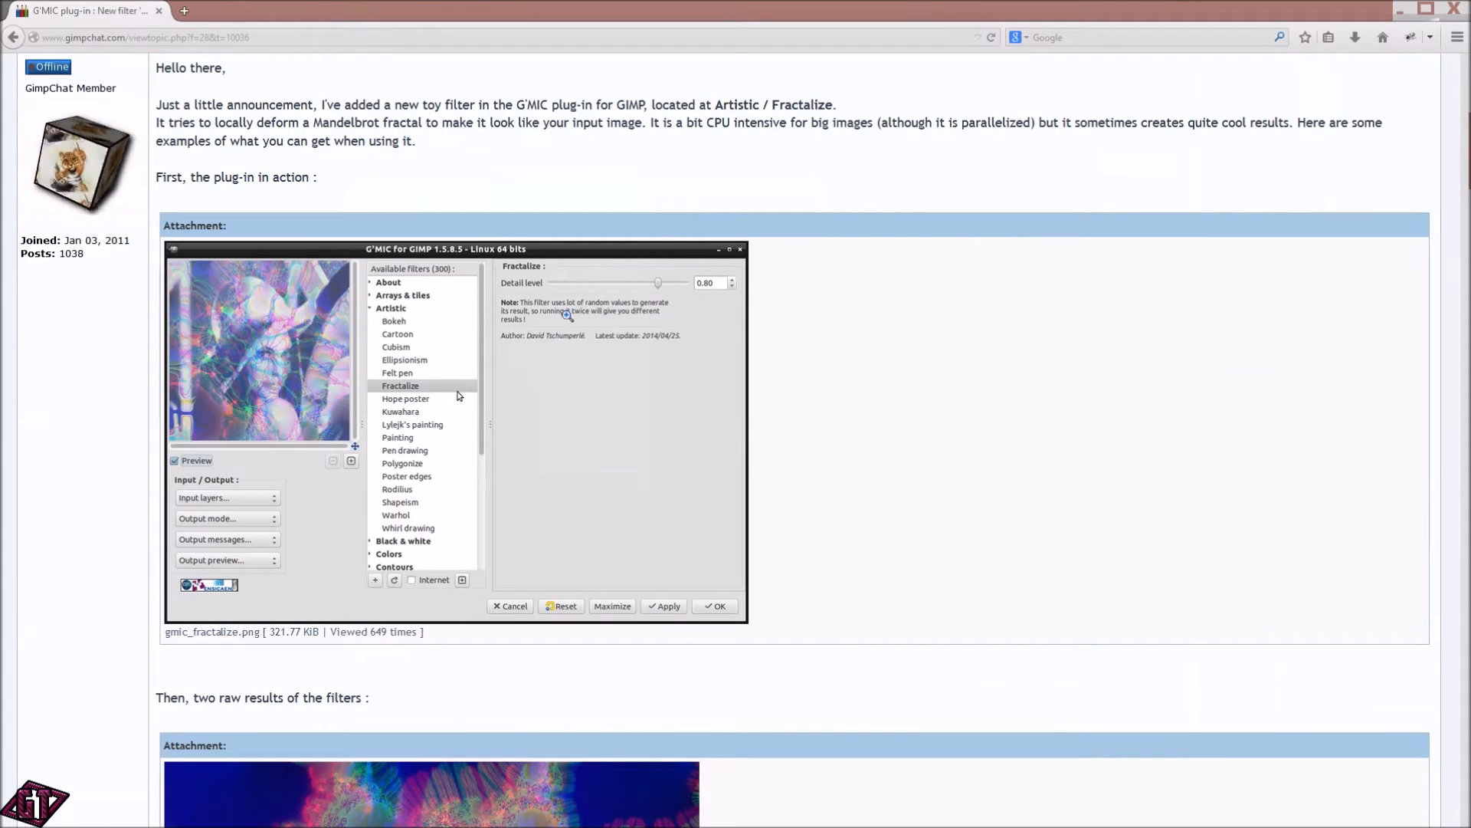
scroll(876, 260, down, 2)
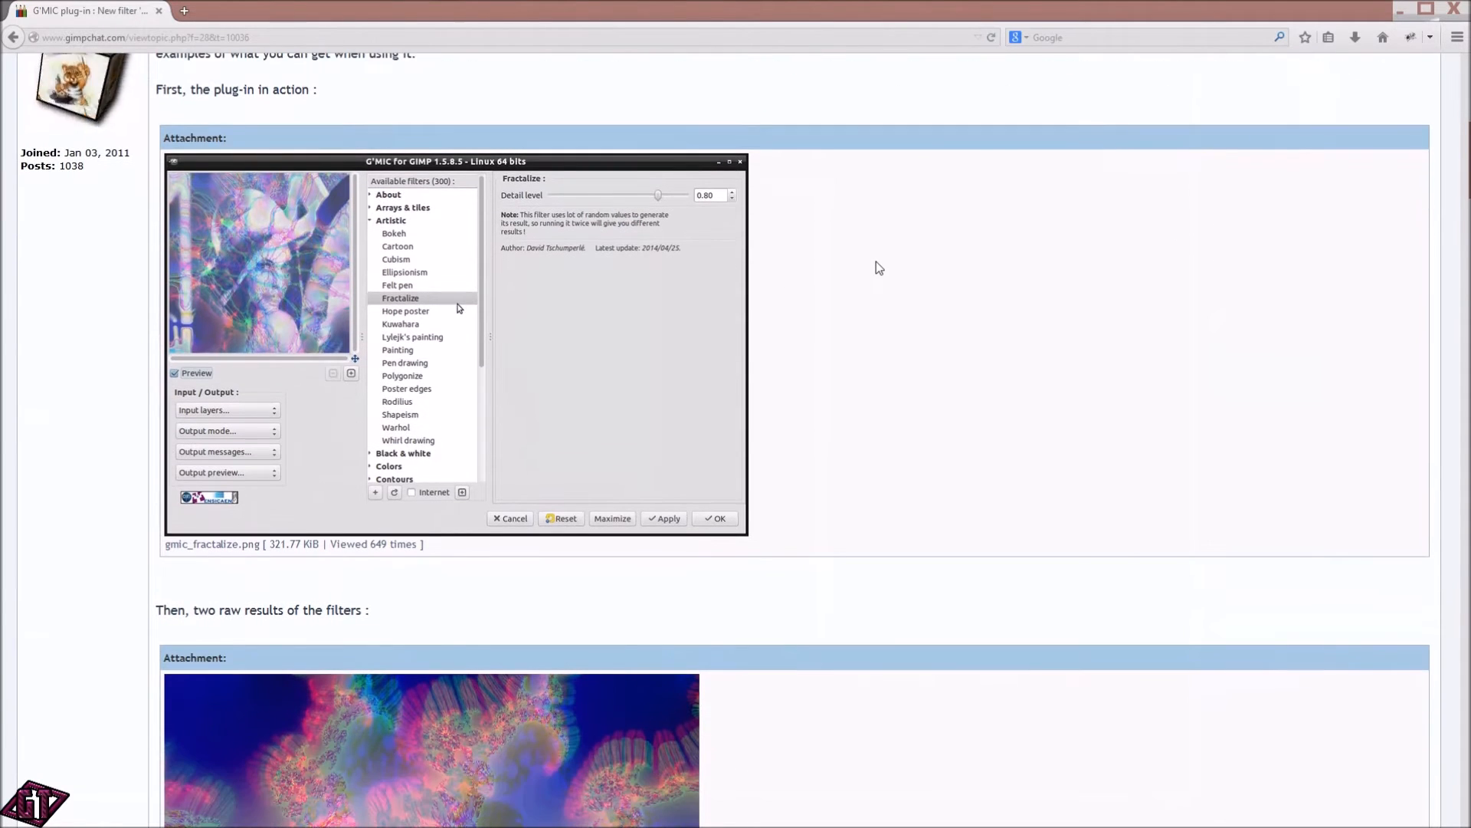
- Examine the plug-in screenshot and the two raw Fractalize results, fractalize2.png and fractalize3.png, in the opening forum post
scroll(874, 245, down, 2)
scroll(870, 205, down, 2)
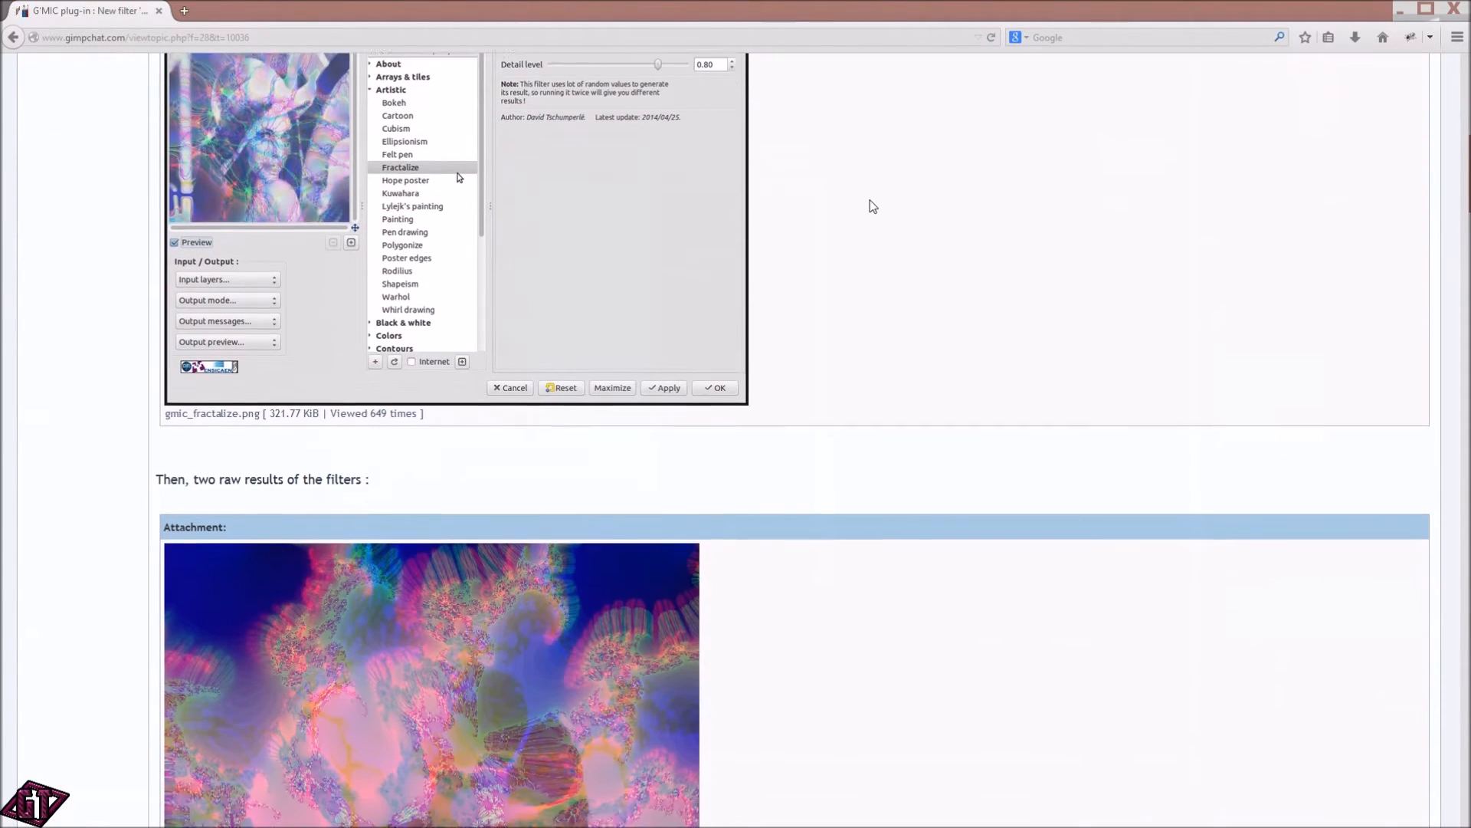
scroll(871, 203, down, 6)
scroll(871, 202, up, 10)
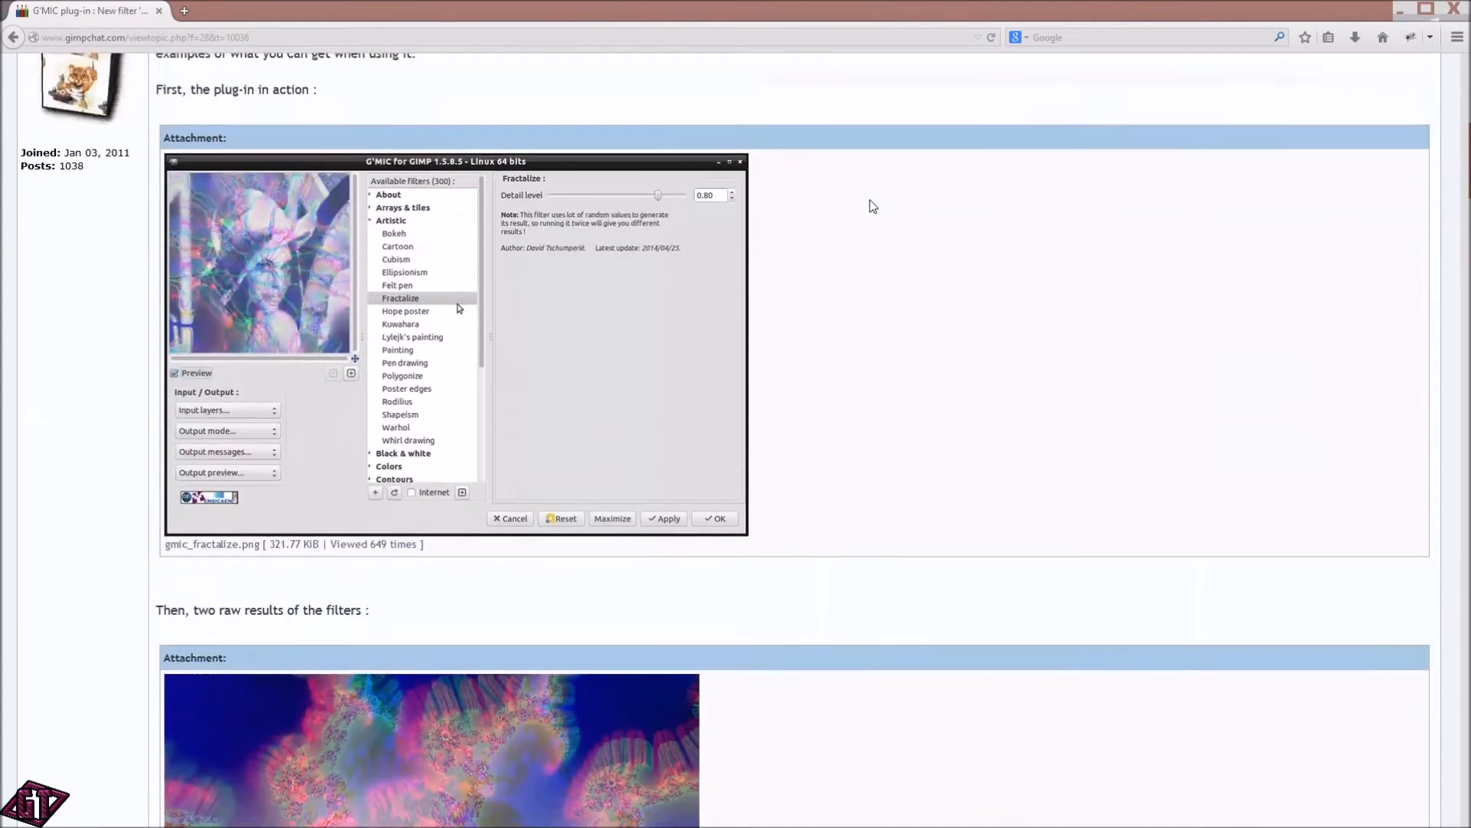
scroll(874, 207, down, 12)
scroll(890, 236, down, 2)
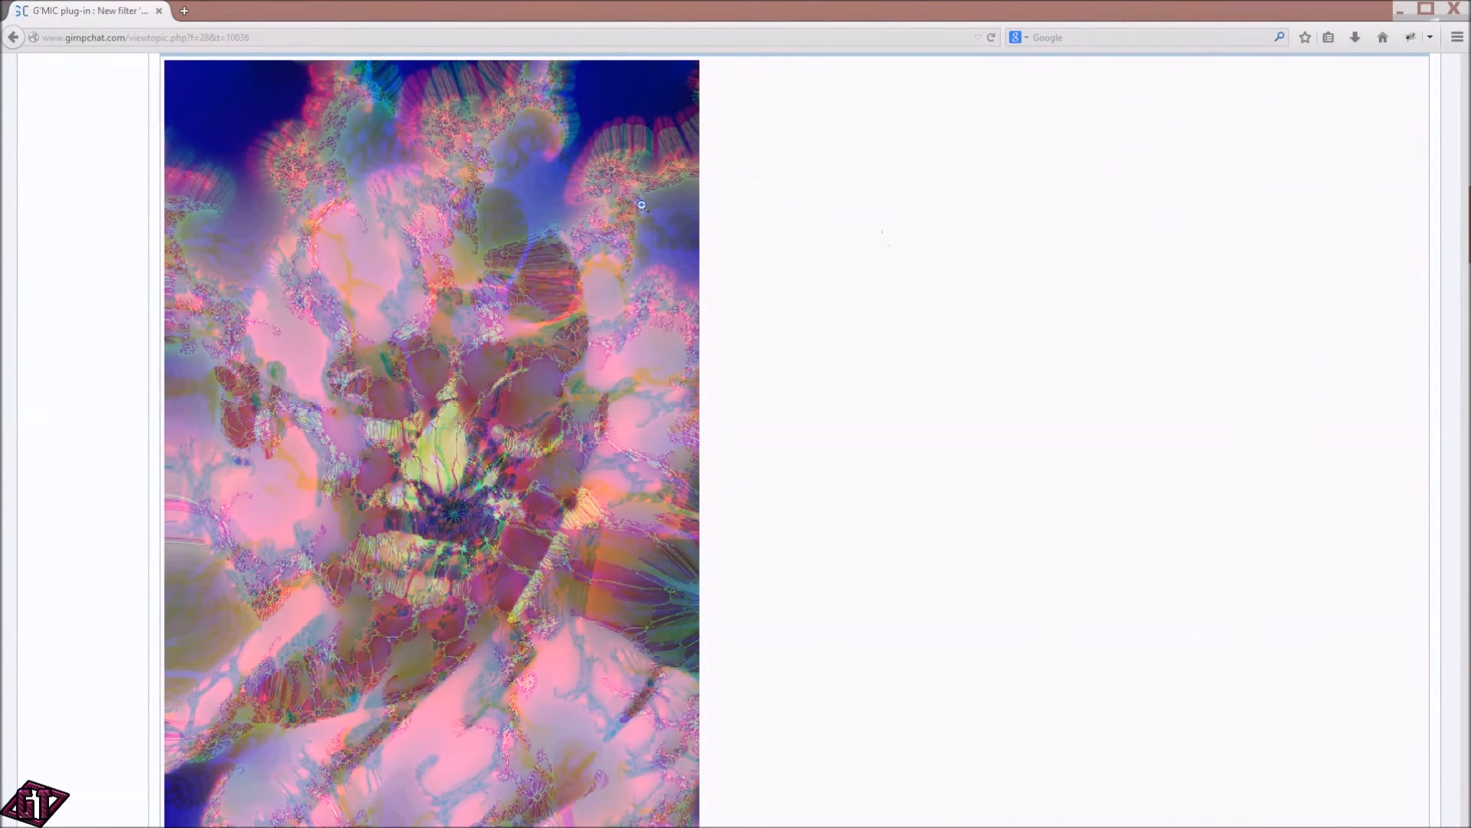
scroll(857, 440, down, 1)
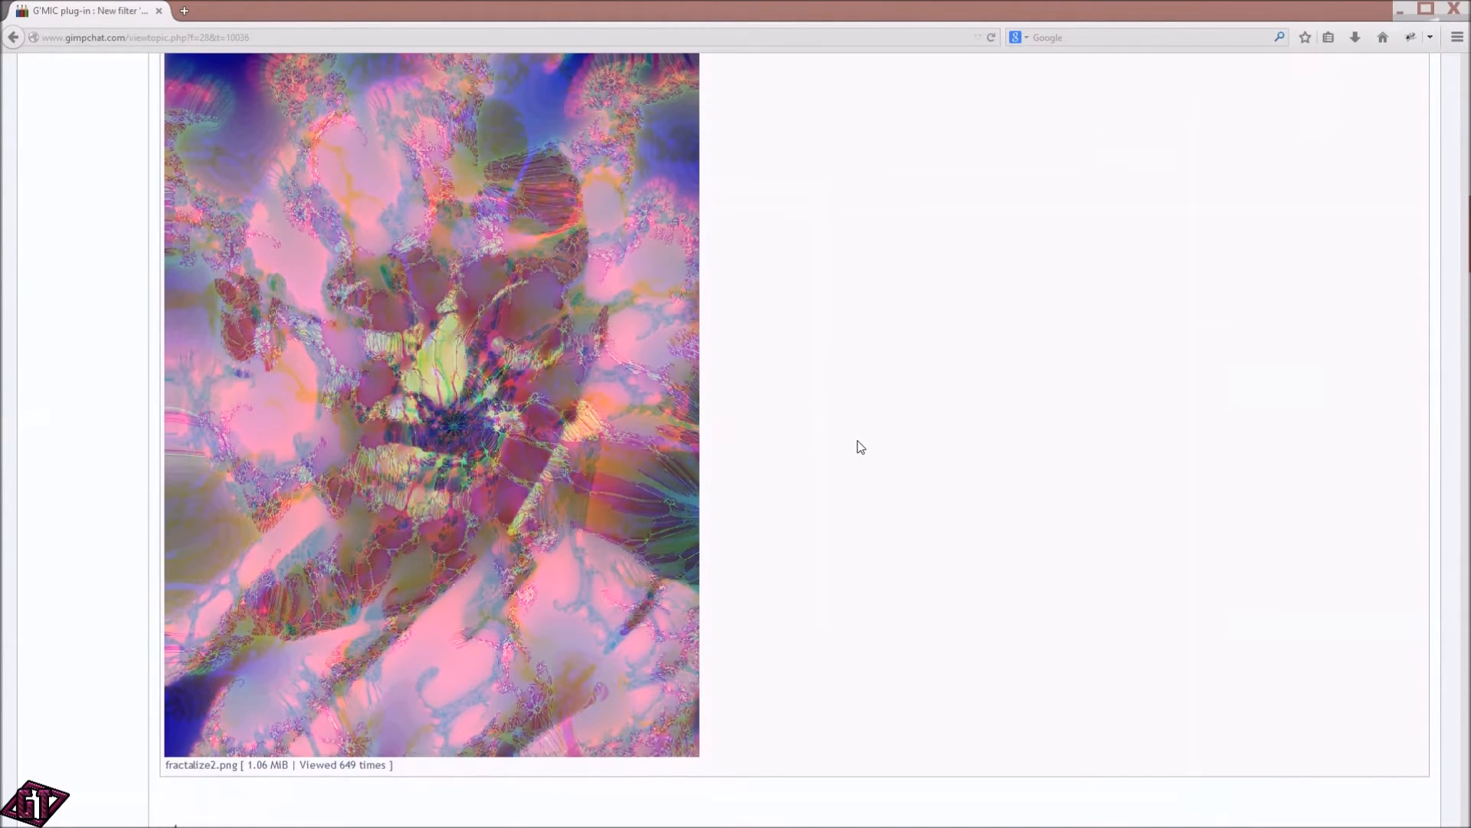
scroll(858, 440, up, 1)
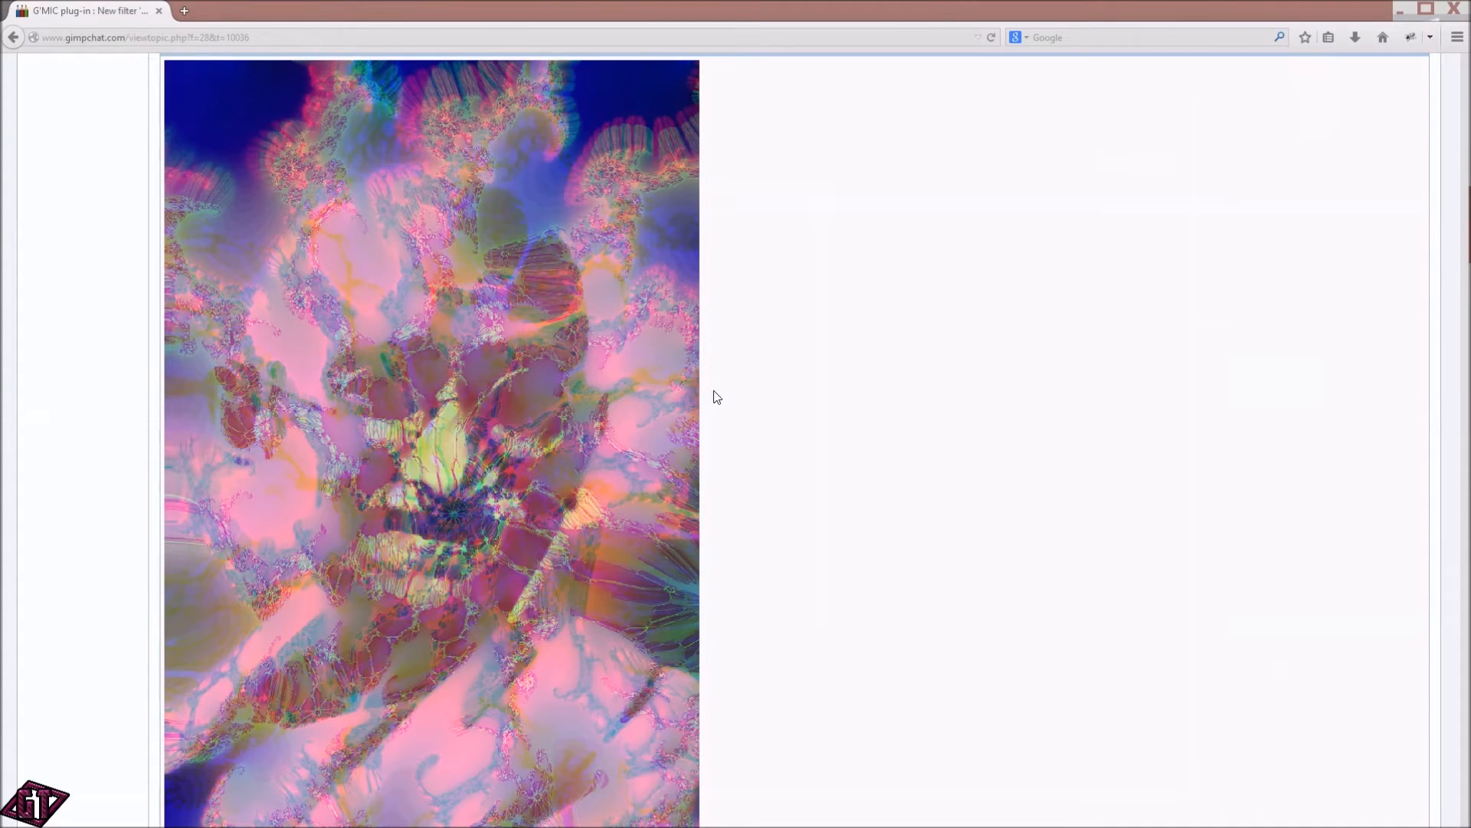
scroll(705, 382, down, 3)
scroll(646, 373, down, 4)
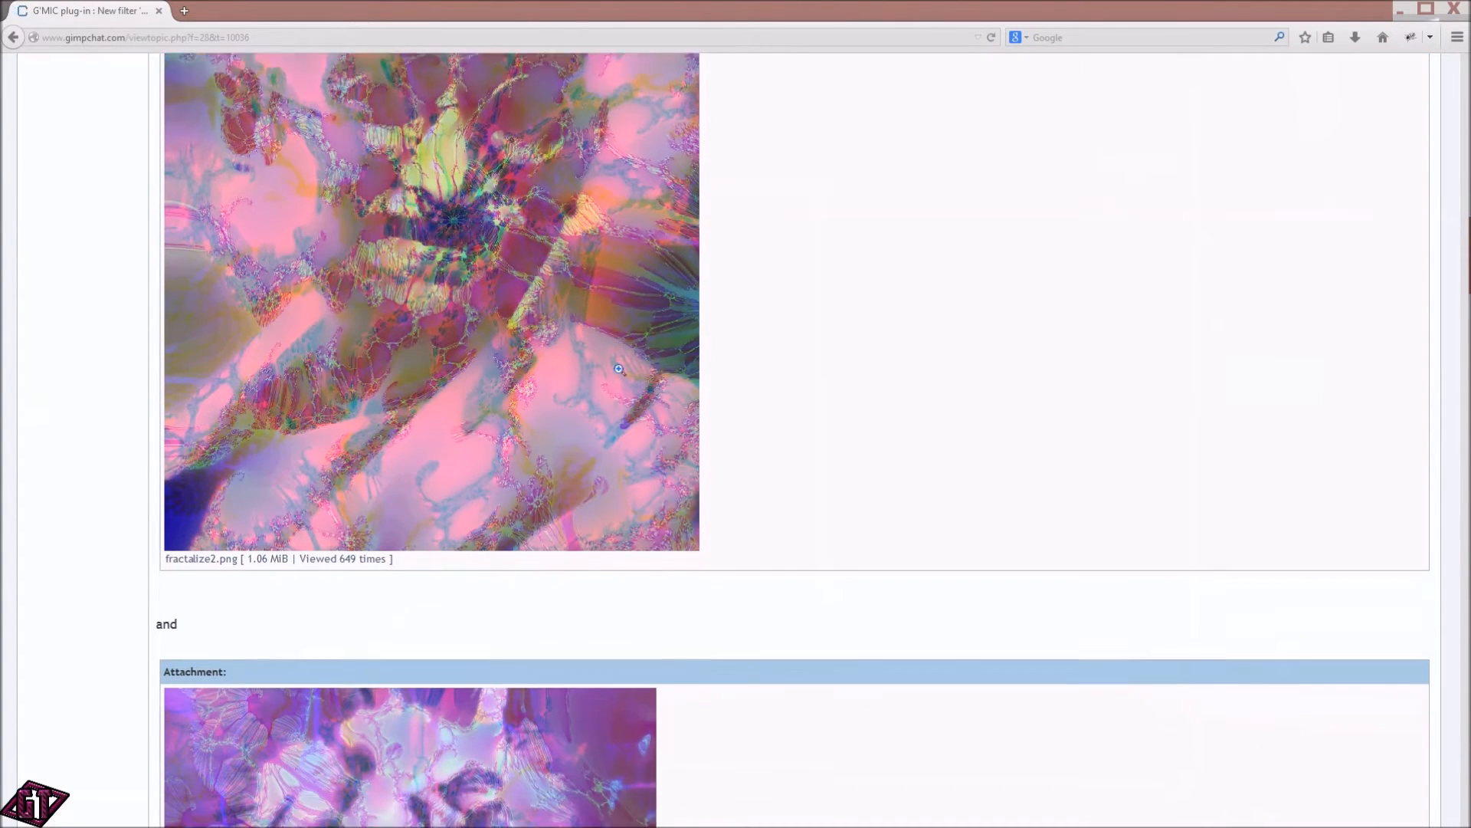
scroll(797, 584, down, 2)
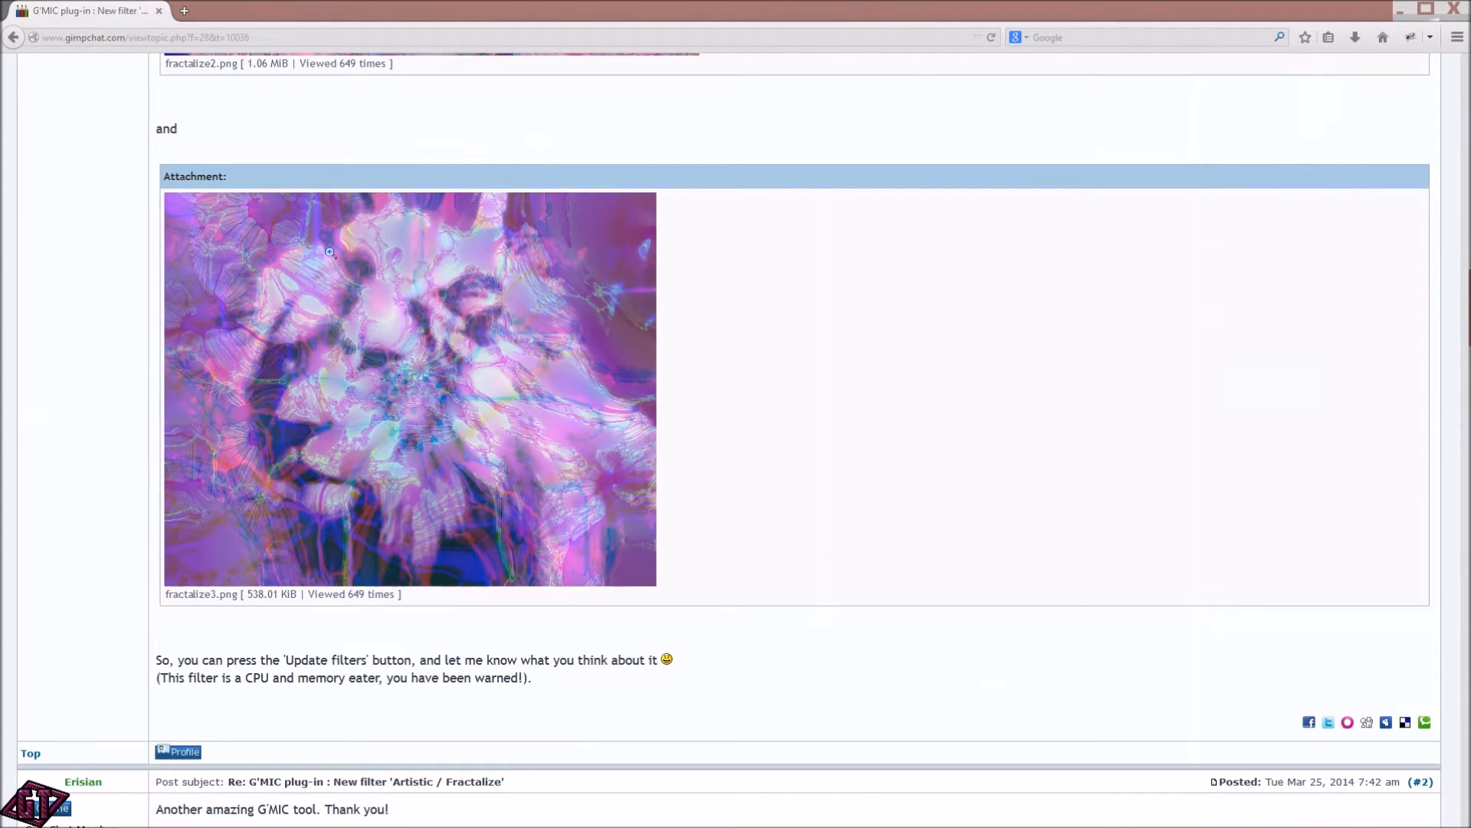
scroll(723, 342, down, 1)
scroll(722, 342, down, 8)
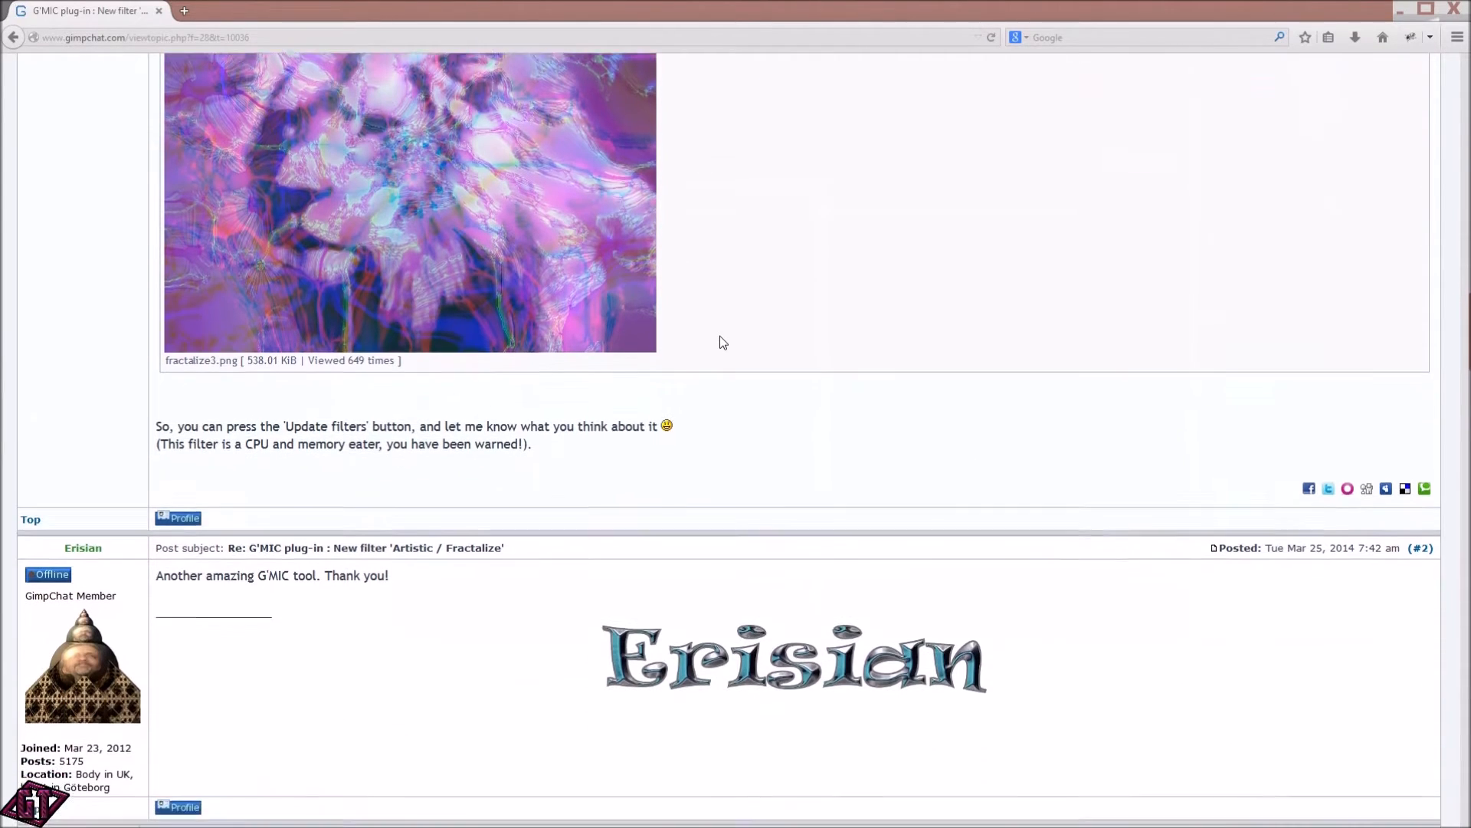
- Browse the replies on the thread's first page and look over the members' own Fractalize trial images
scroll(641, 495, down, 3)
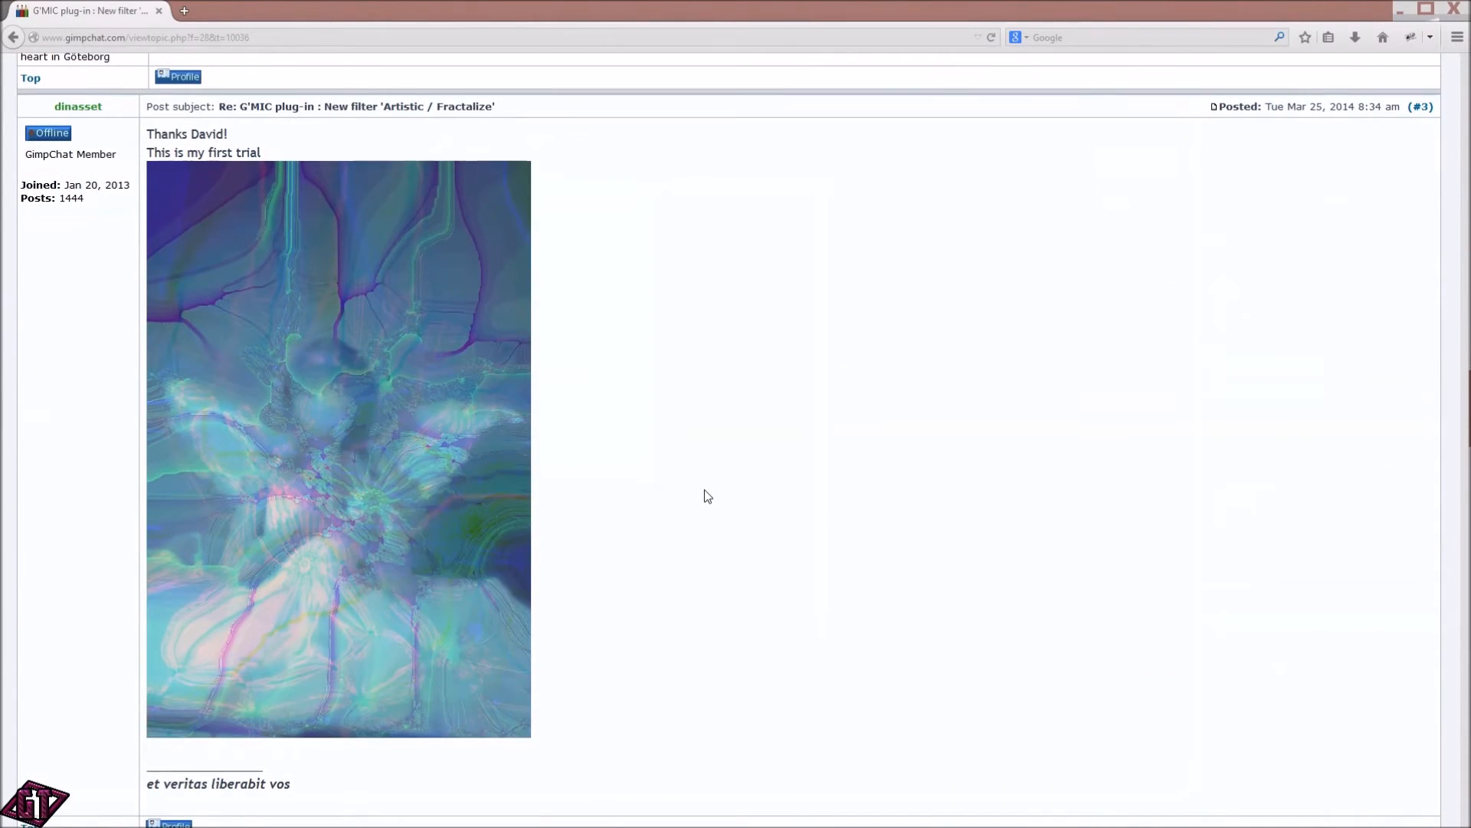
scroll(706, 493, down, 1)
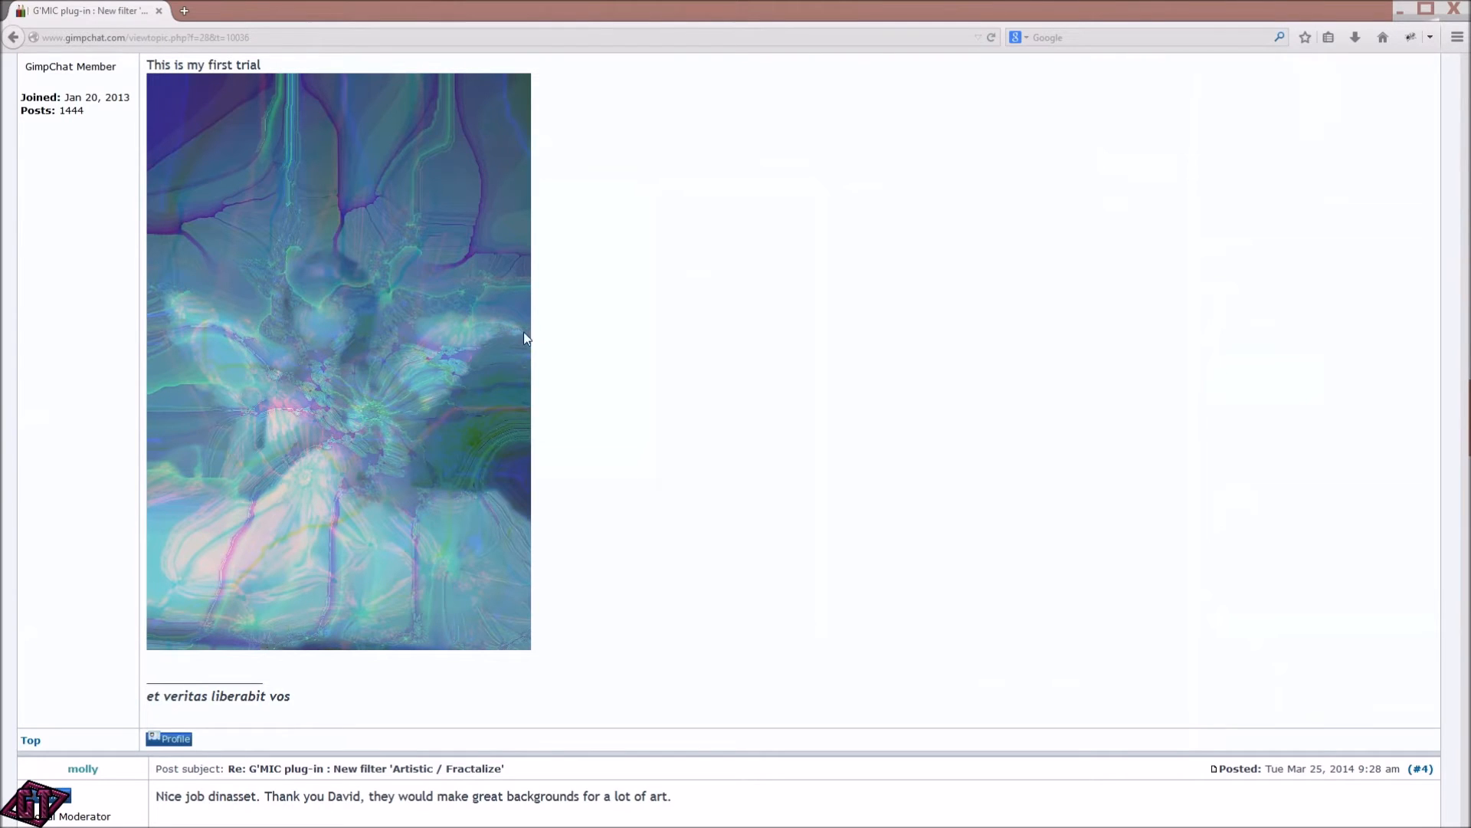
scroll(732, 339, up, 1)
scroll(734, 349, down, 2)
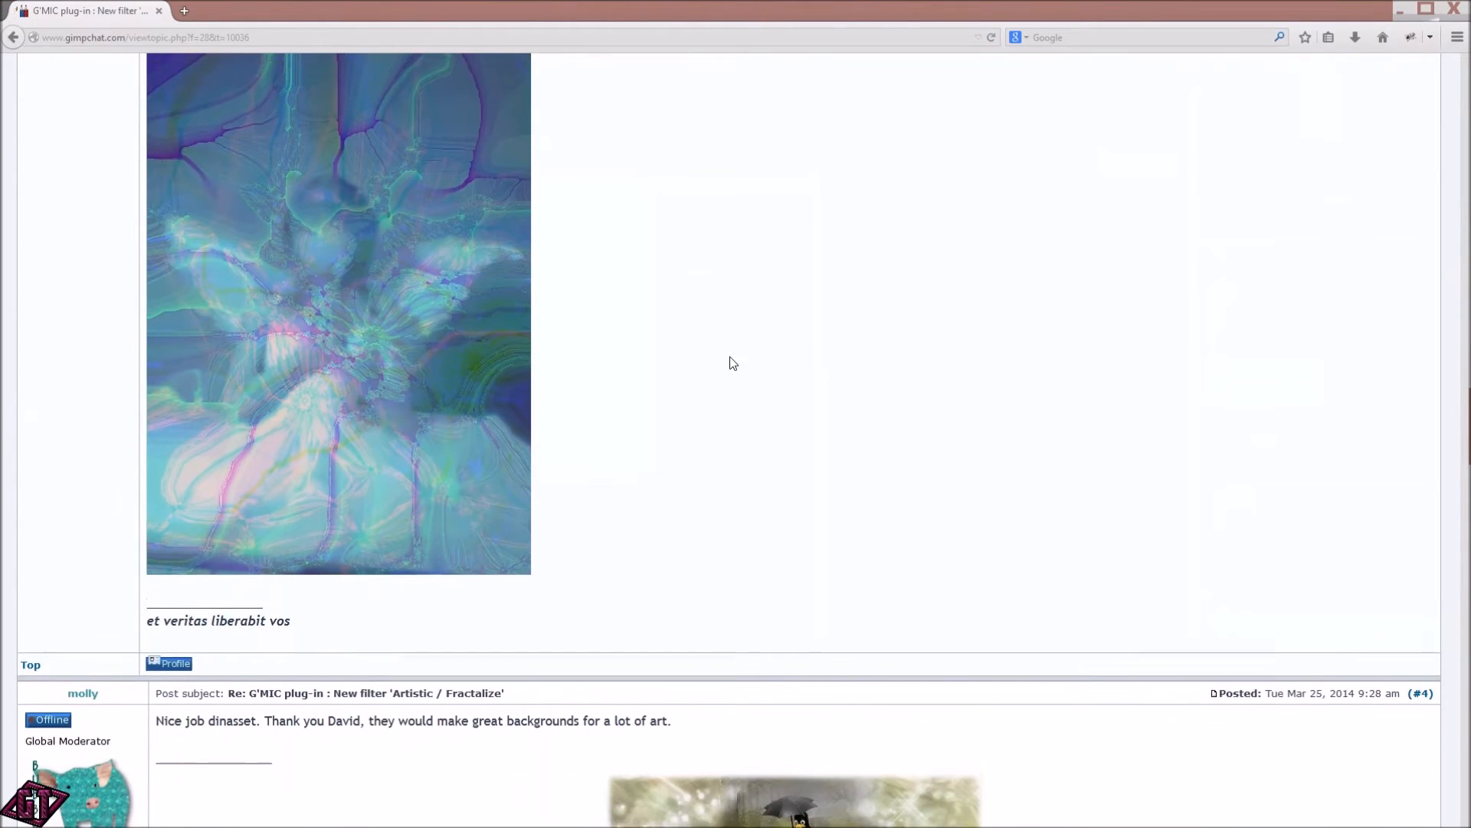
scroll(730, 363, up, 1)
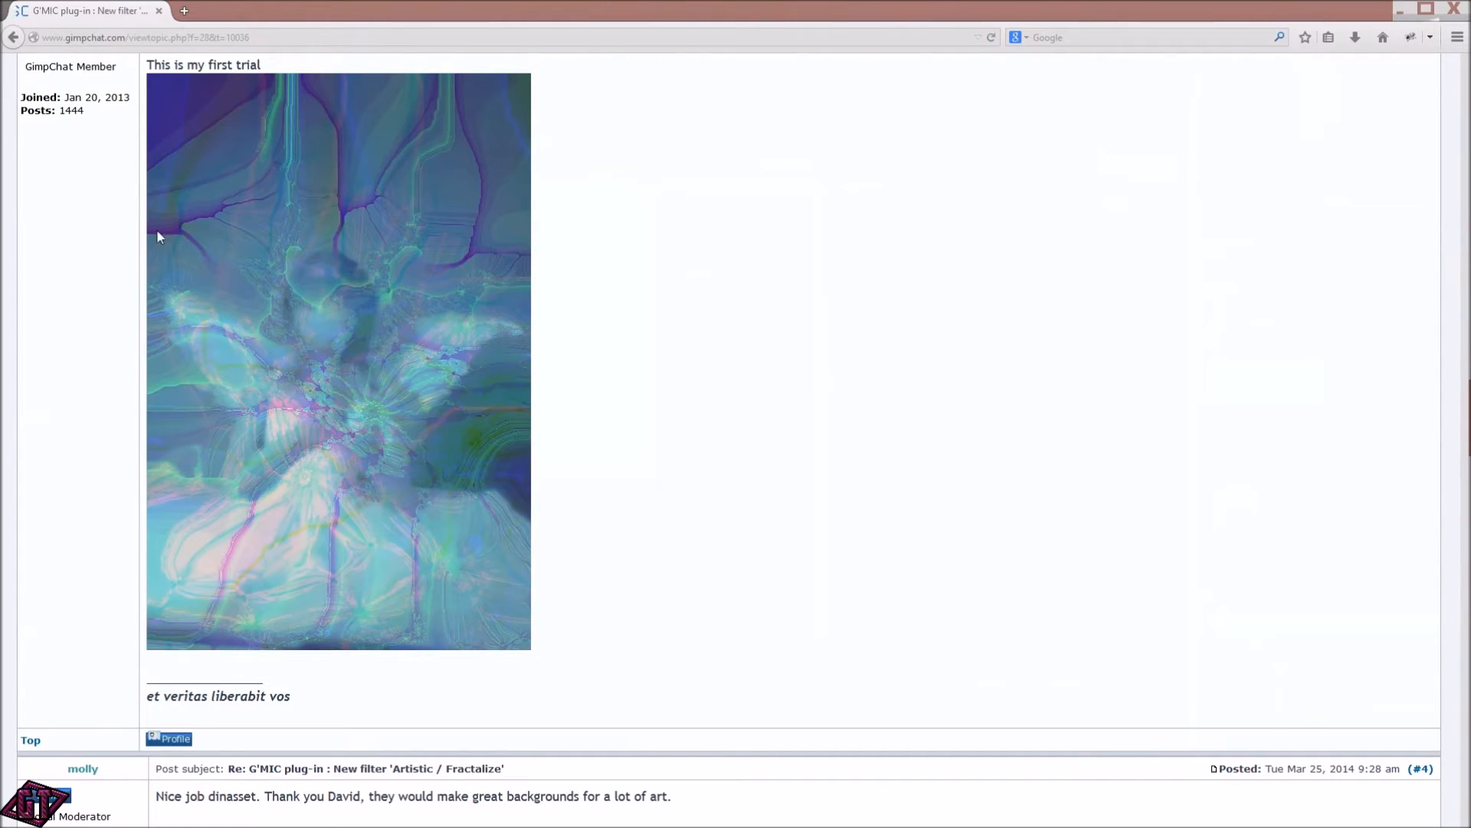
scroll(630, 330, down, 4)
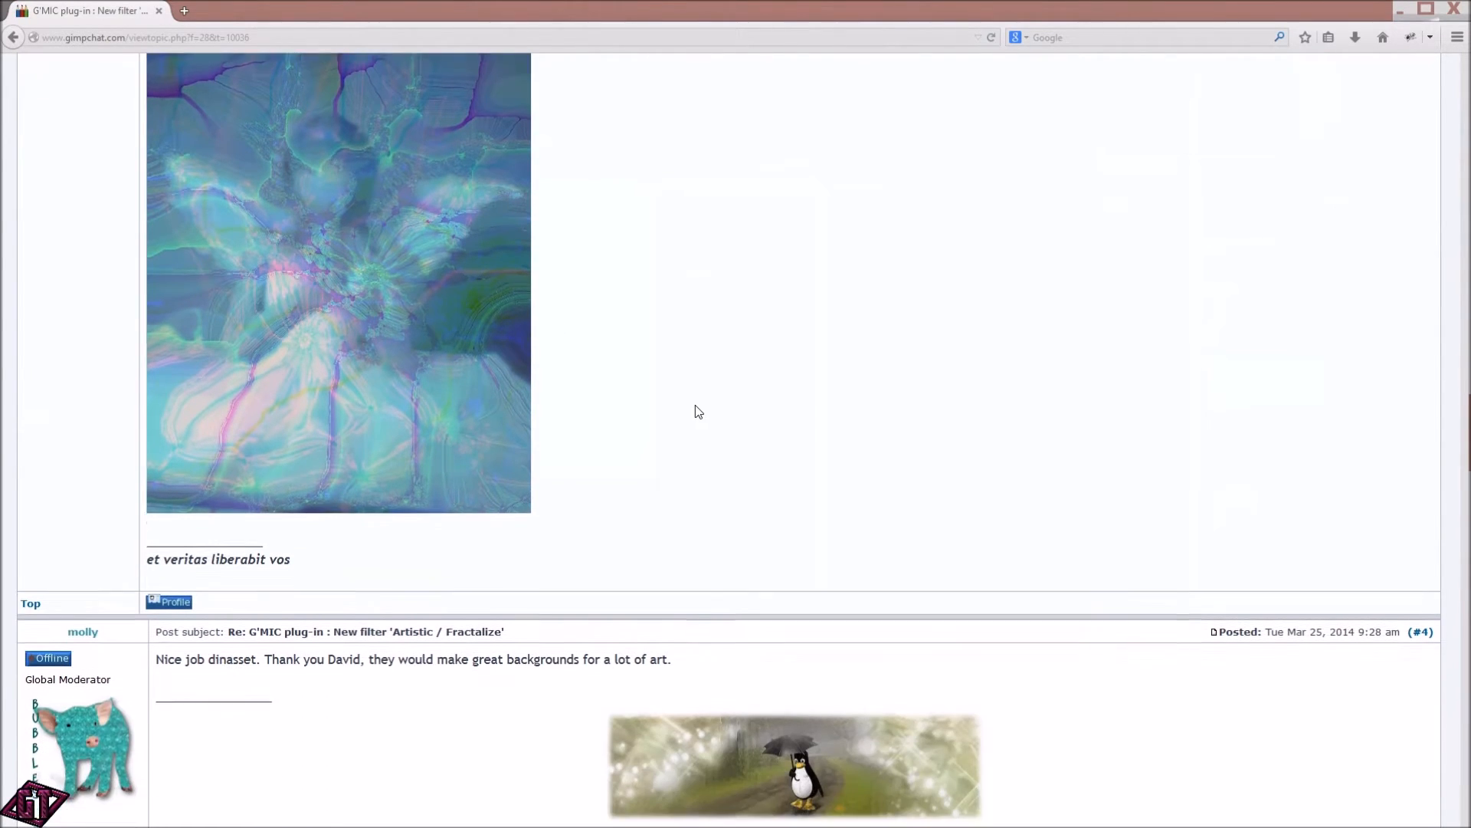
scroll(549, 200, down, 10)
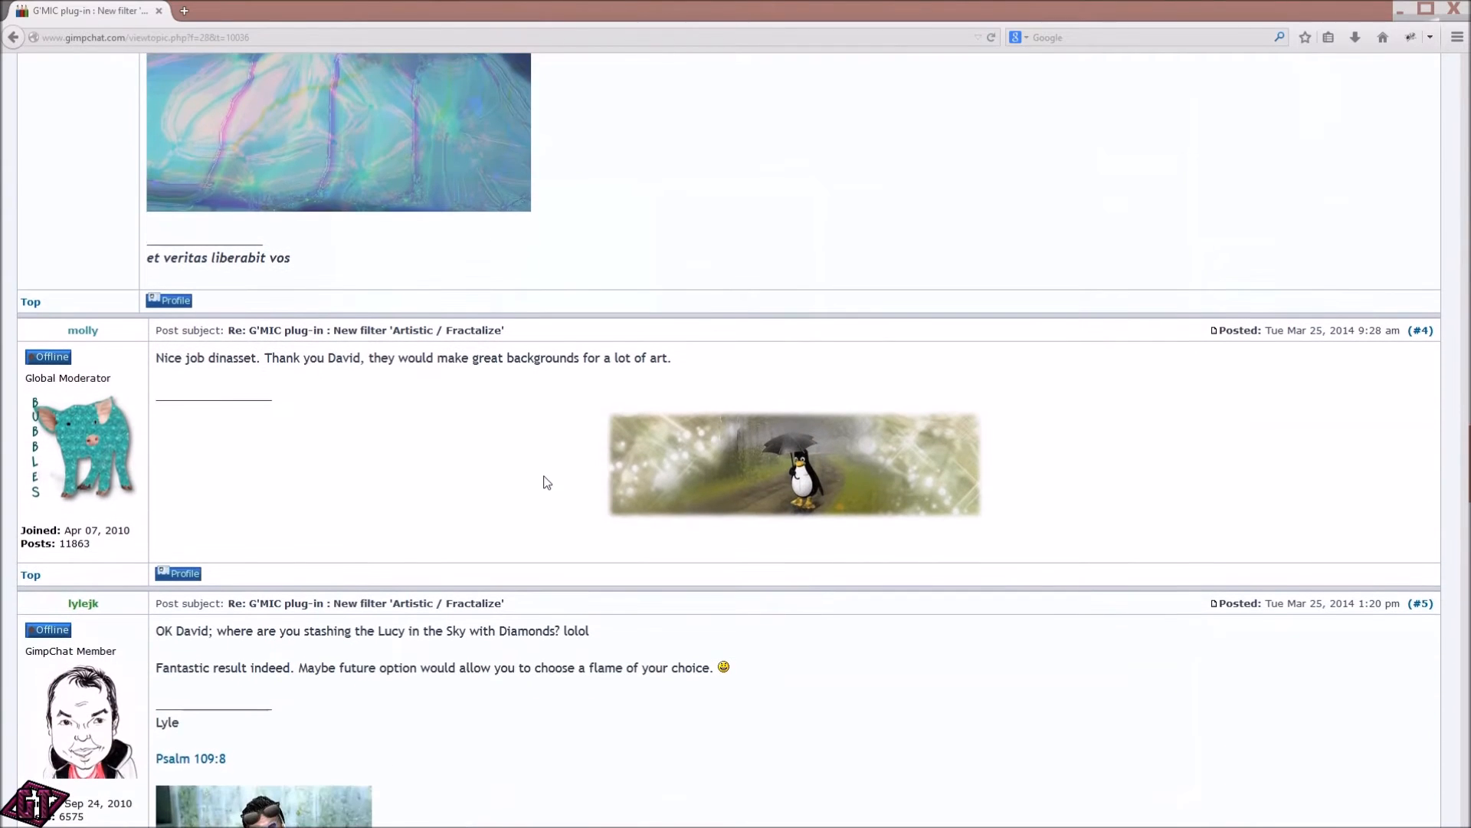
scroll(526, 423, down, 13)
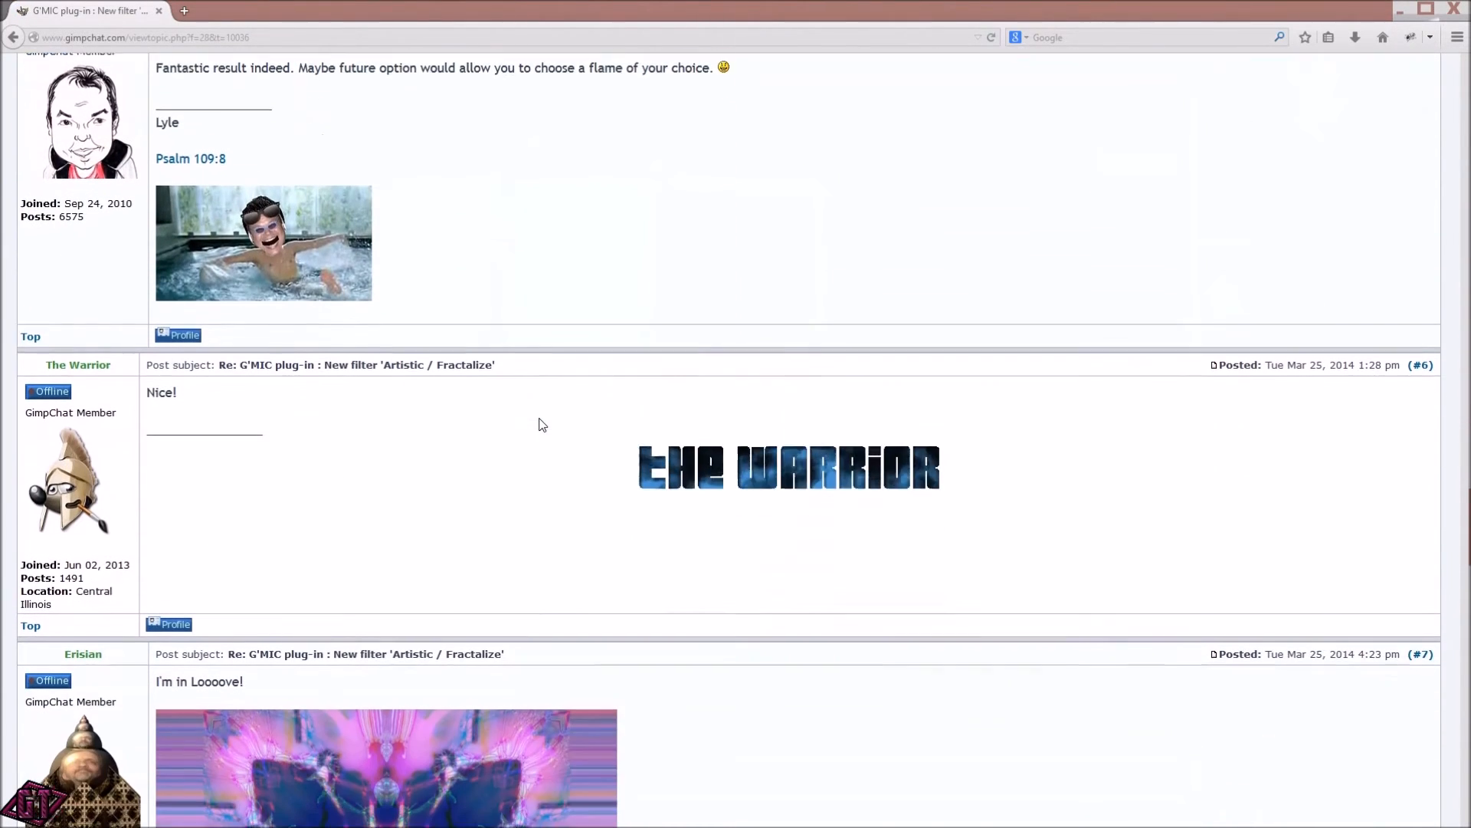
scroll(843, 498, down, 3)
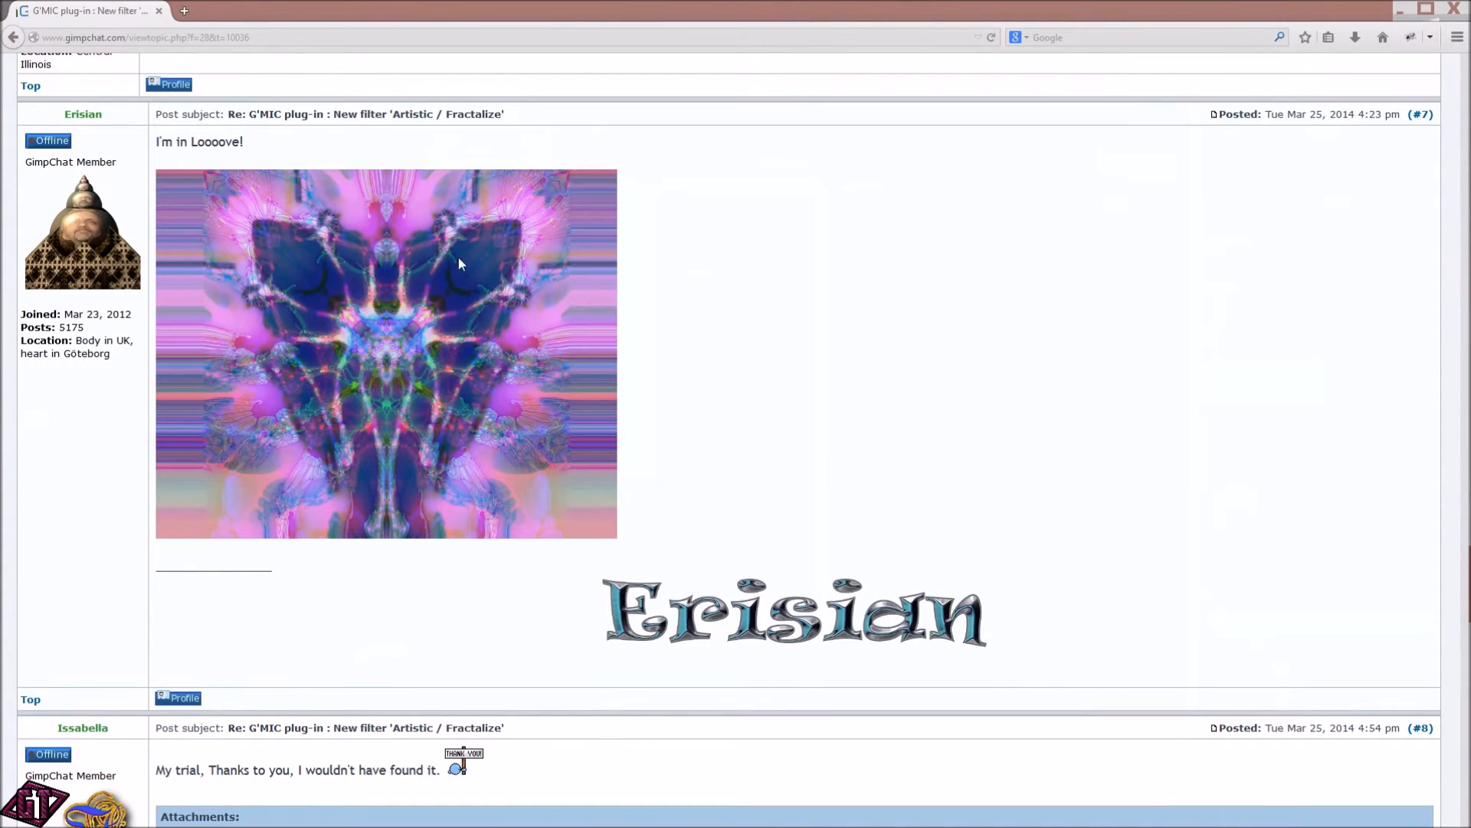
scroll(734, 363, down, 11)
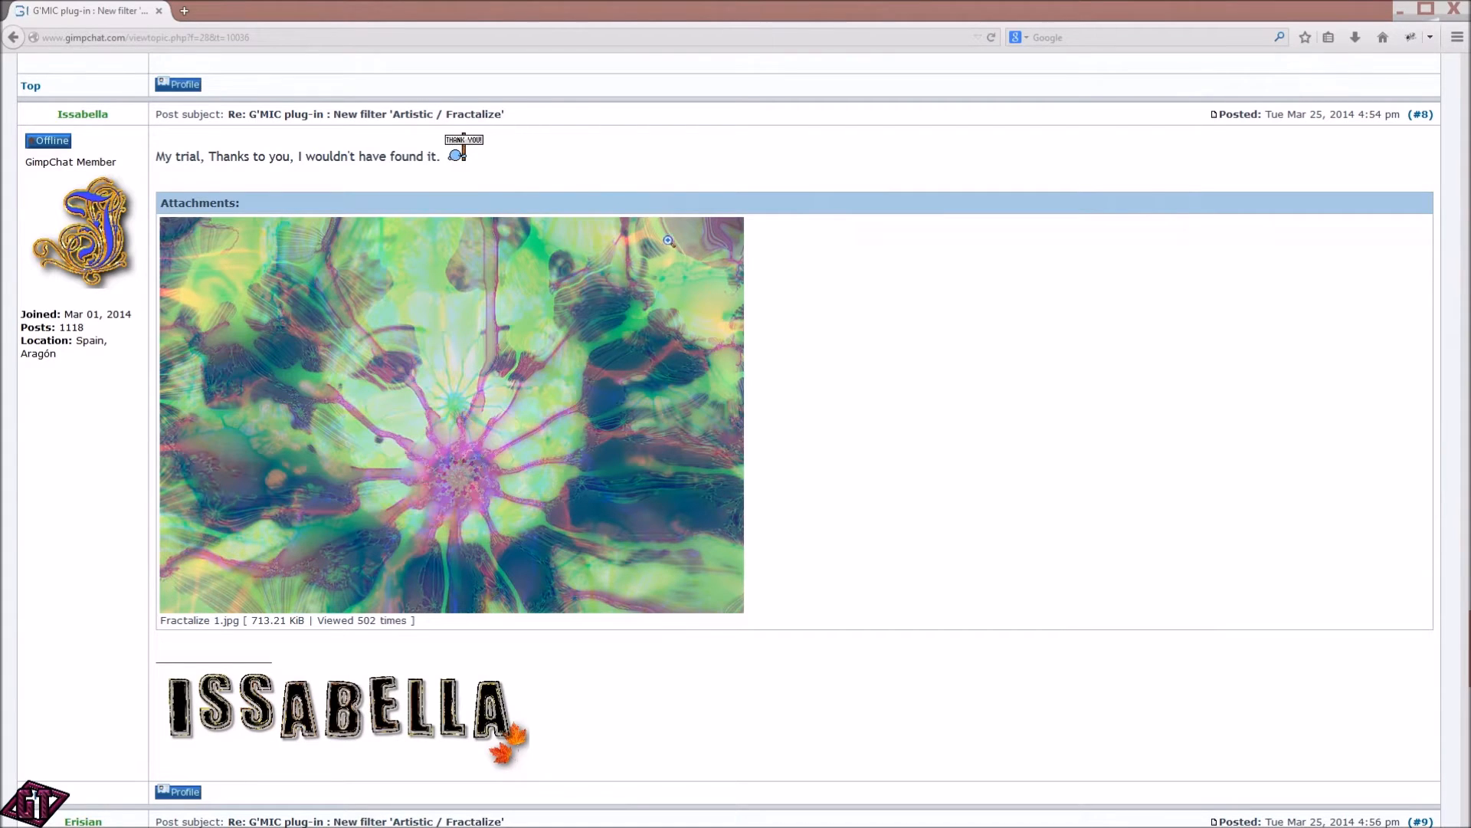
scroll(811, 388, down, 12)
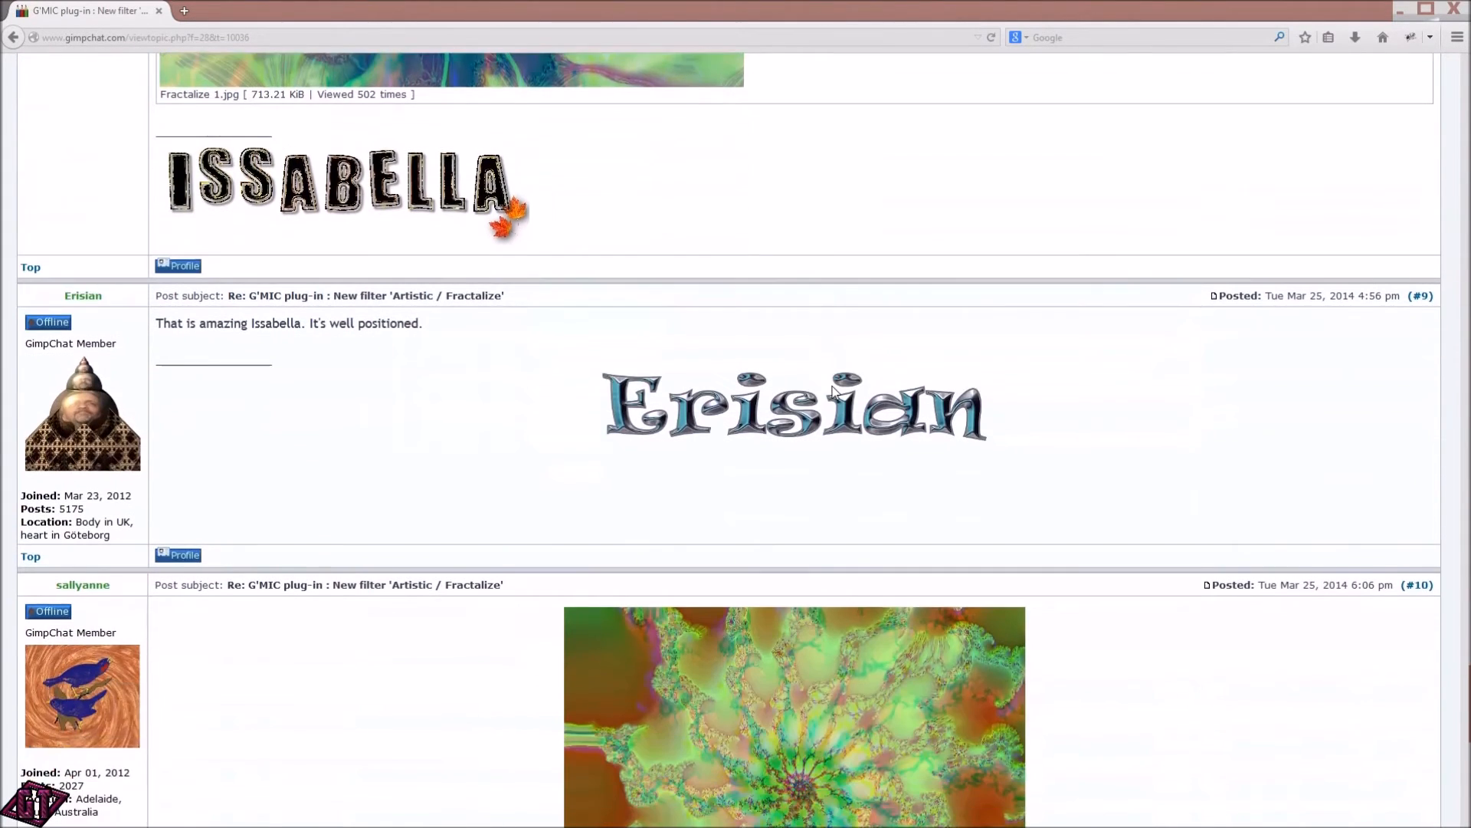
scroll(1095, 363, down, 3)
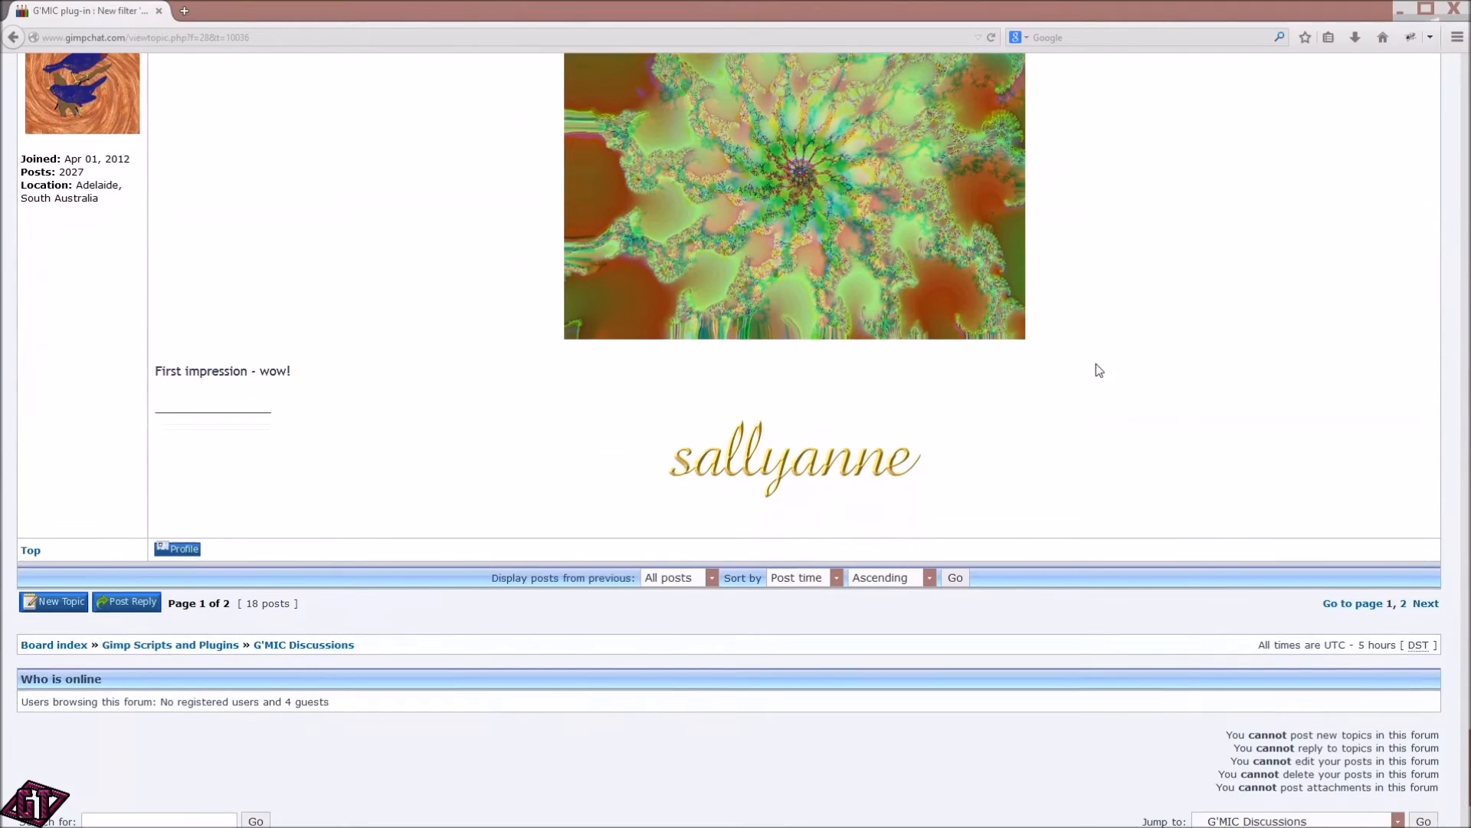
scroll(1114, 341, up, 5)
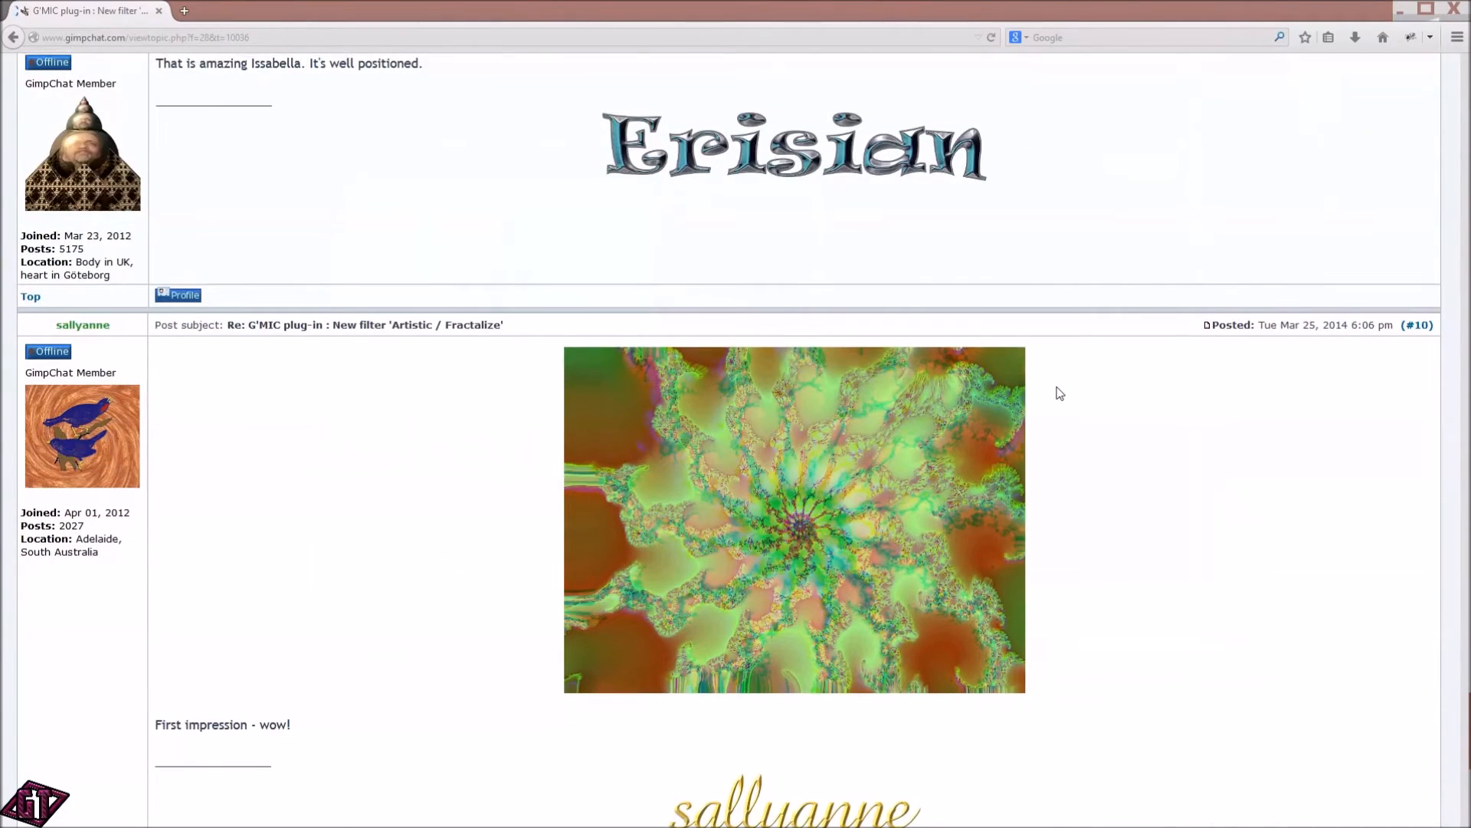
scroll(1073, 414, up, 10)
- Switch back to GIMP and close the G'MIC filter dialog without applying Fractalize again
mouse_move(1007, 6)
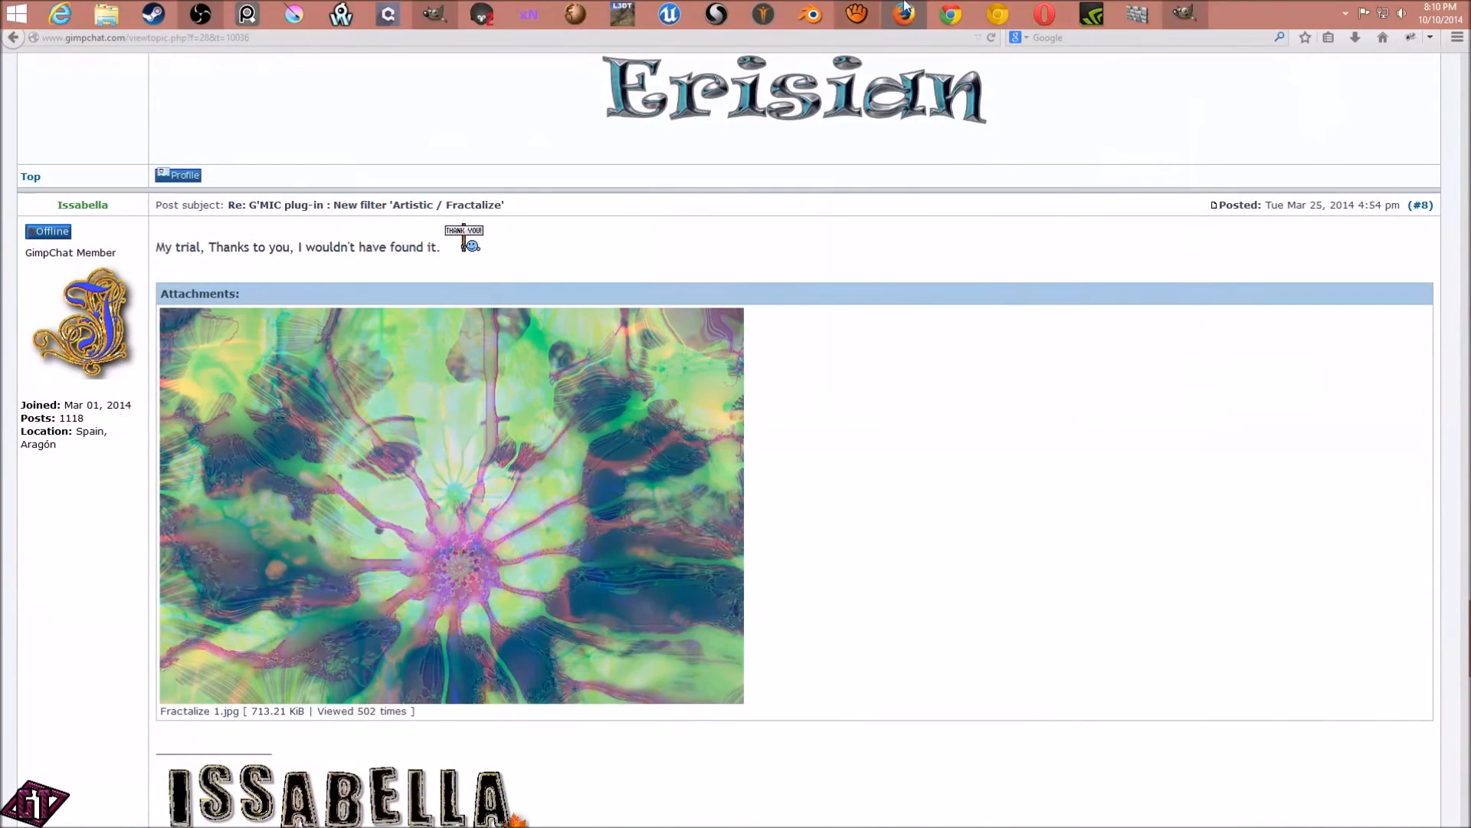
click(449, 9)
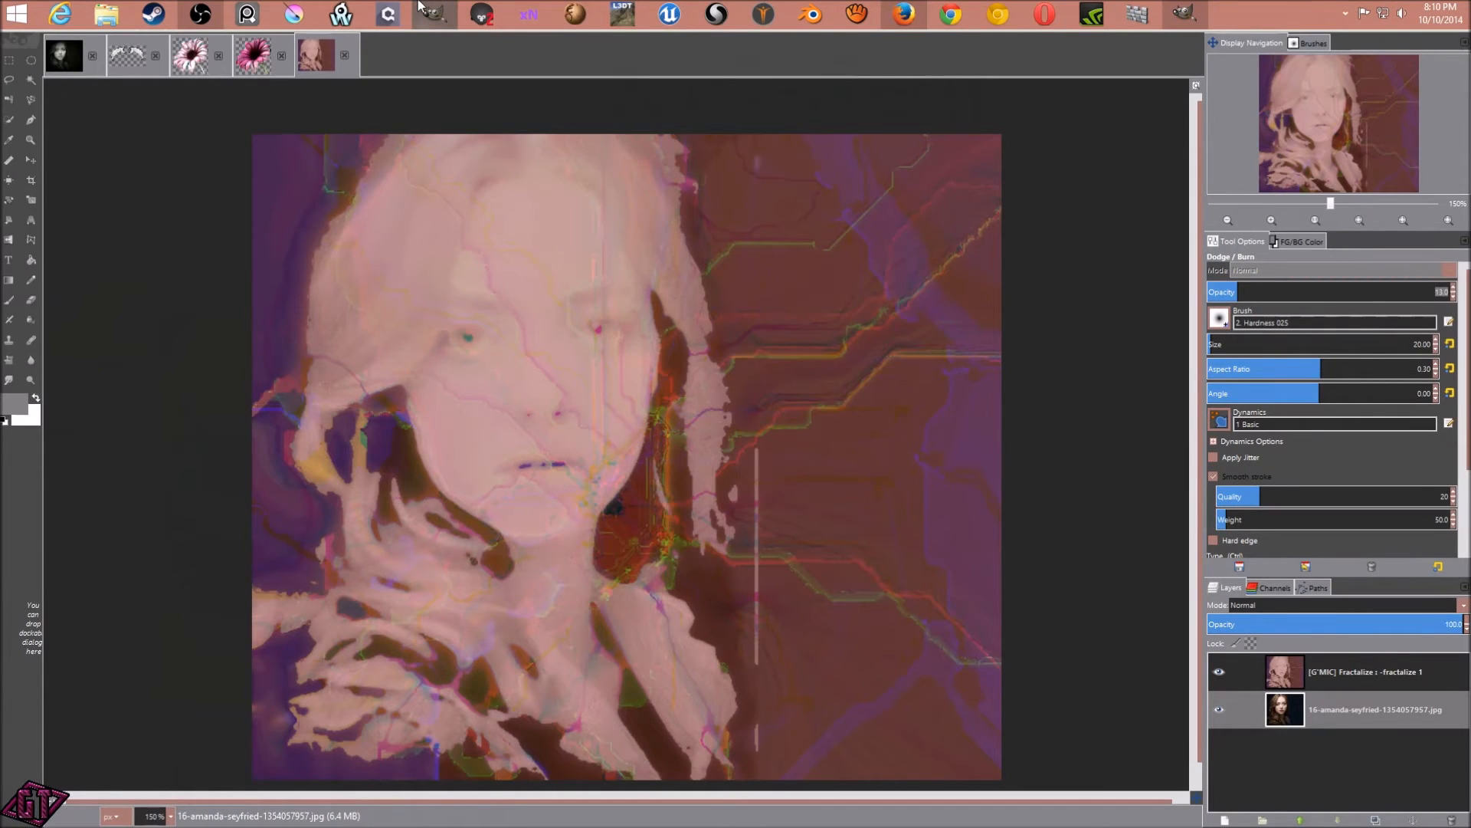
click(440, 10)
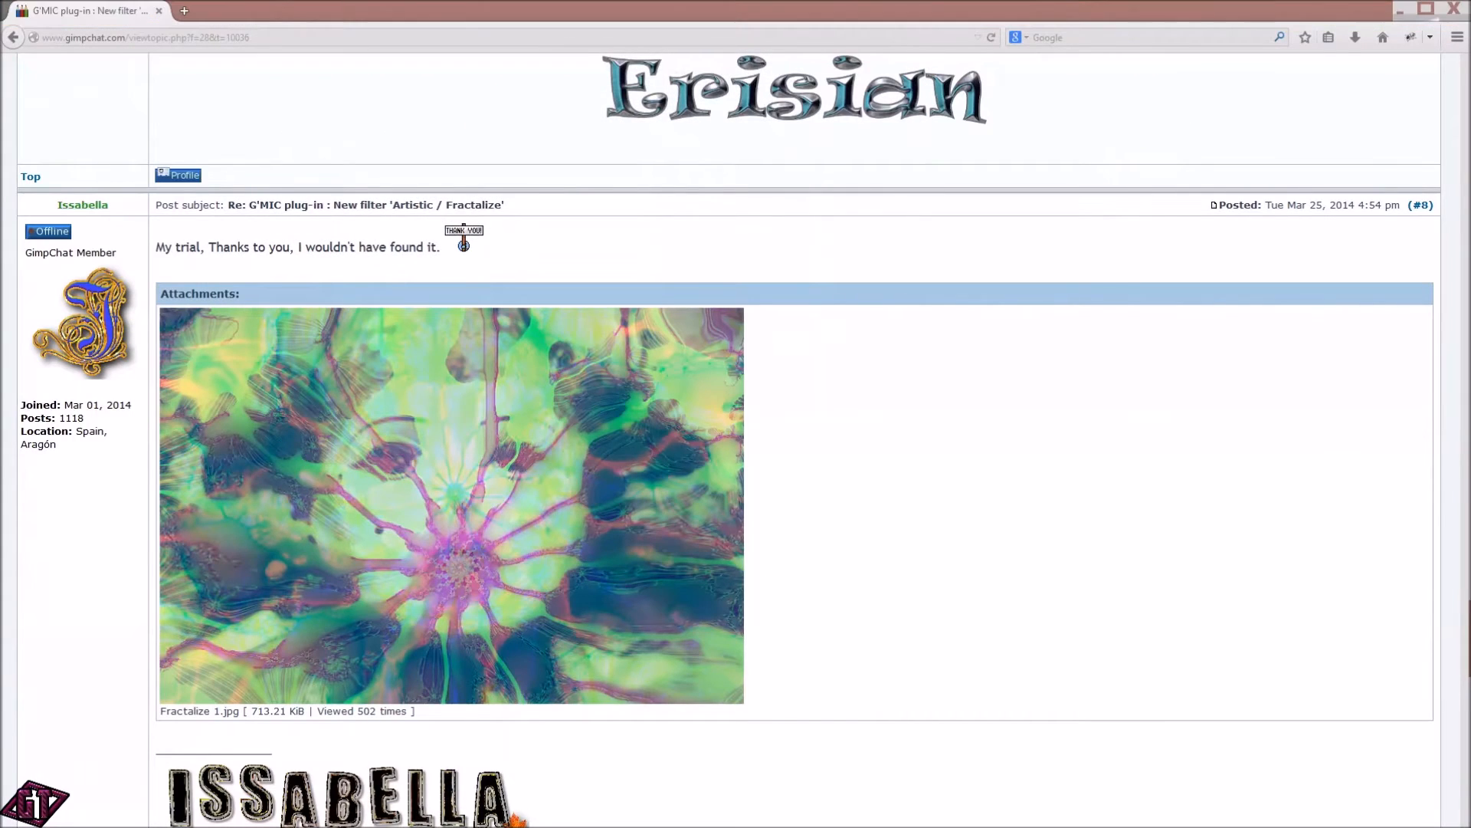
click(439, 40)
click(1184, 13)
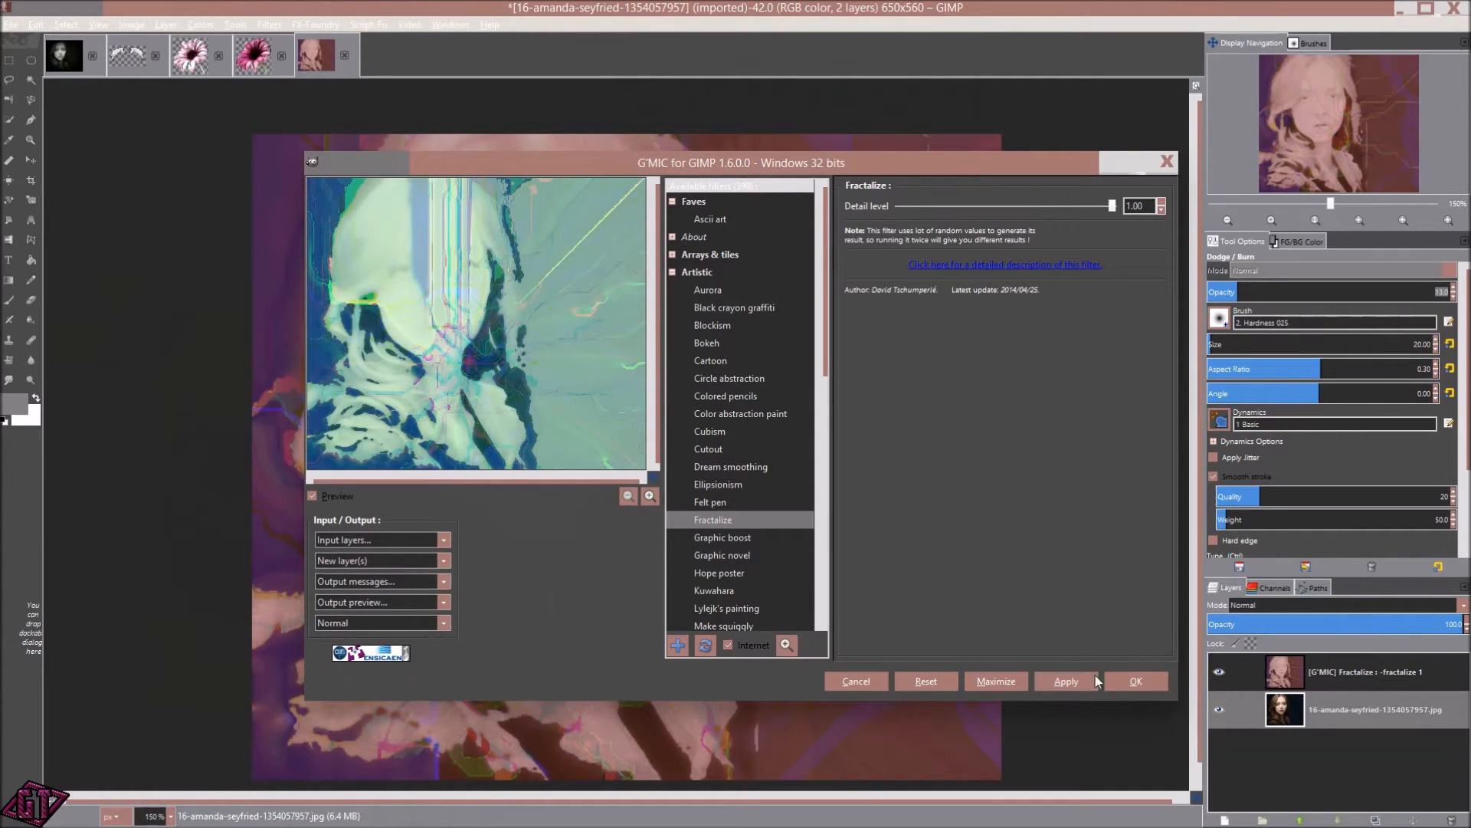
click(856, 681)
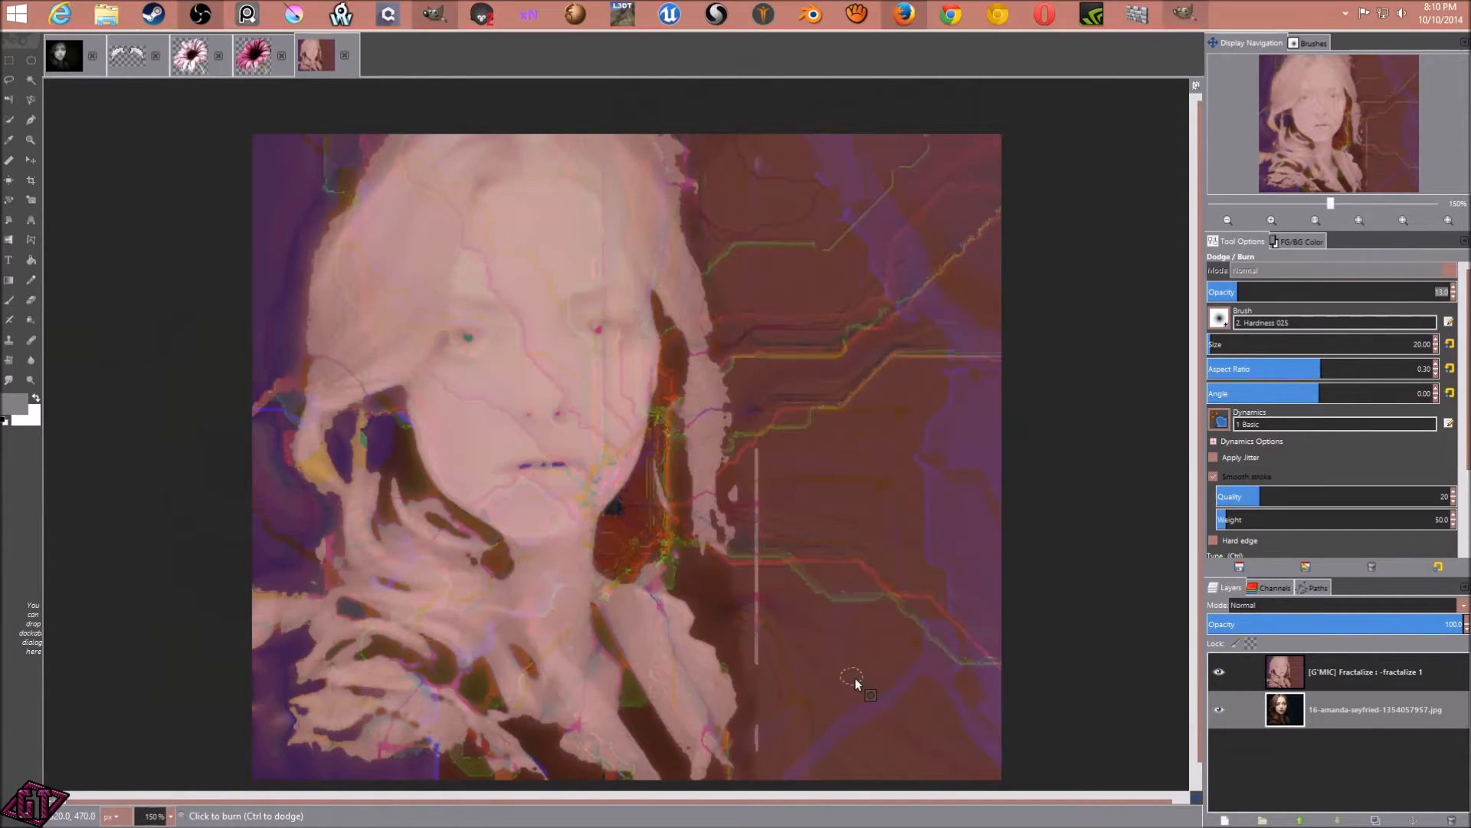
- Set the blend mode of the Fractalize layer to Screen over the original portrait
click(1393, 673)
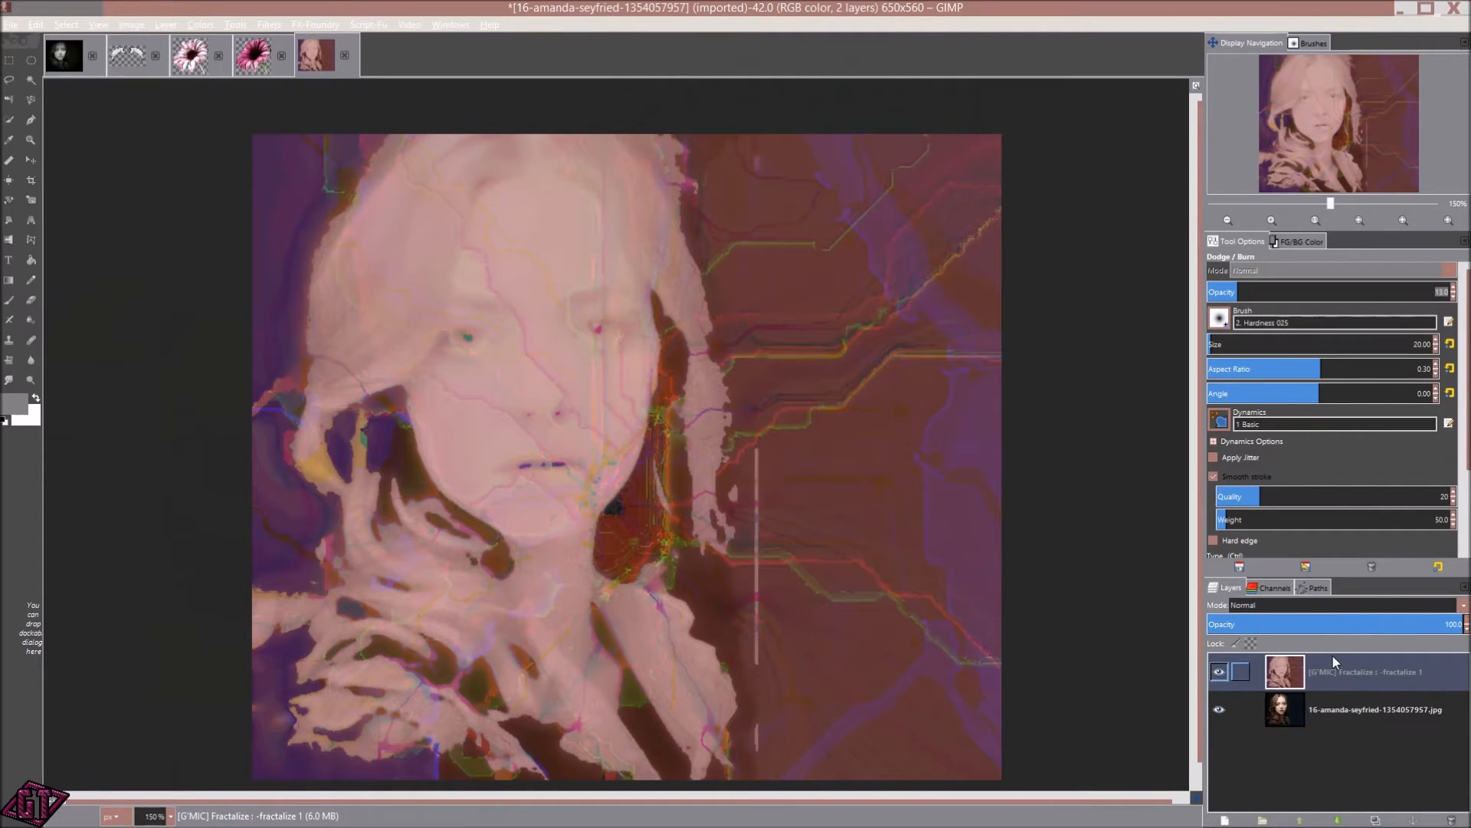
click(1337, 606)
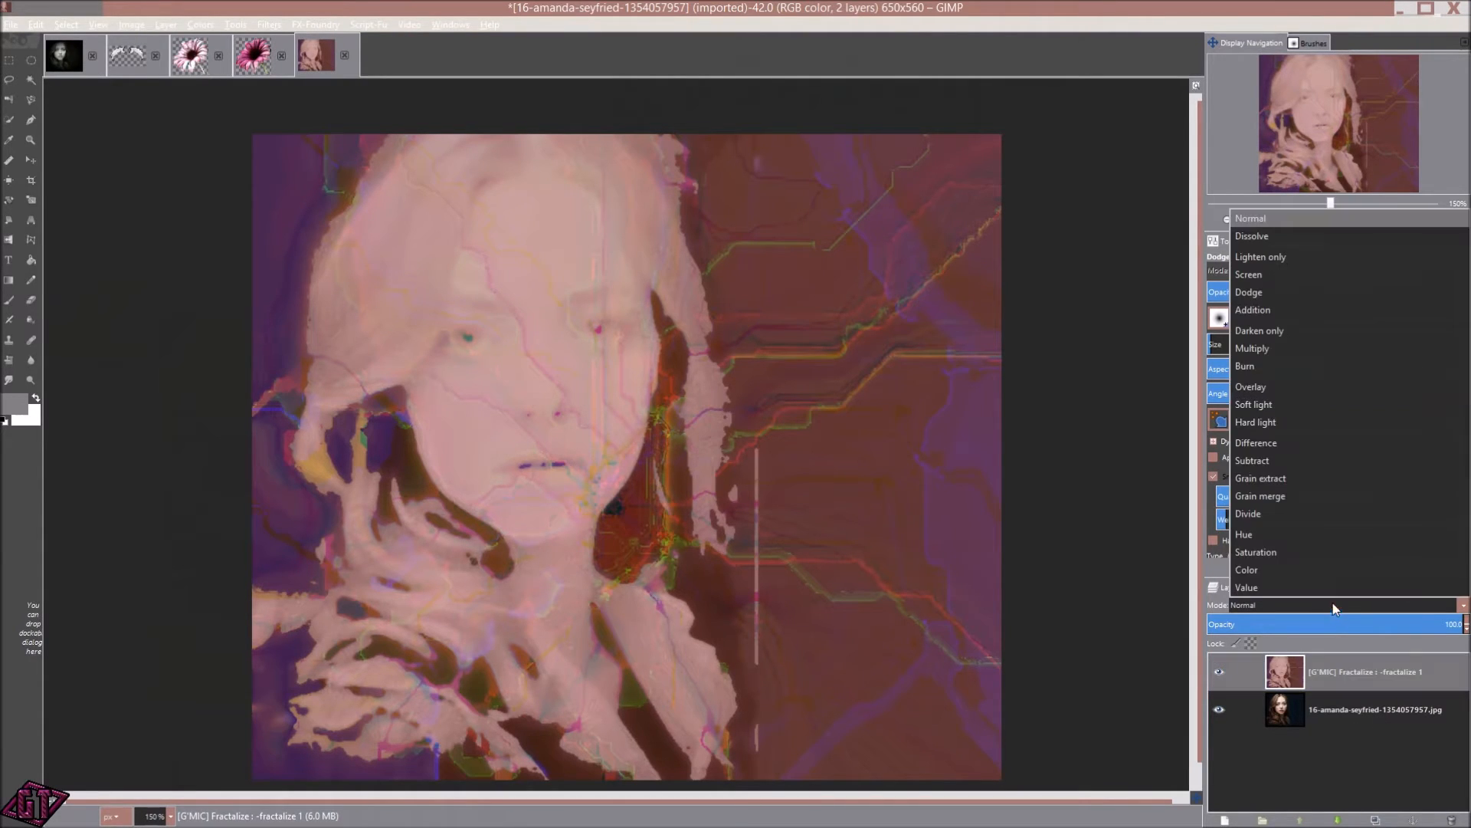
click(1272, 276)
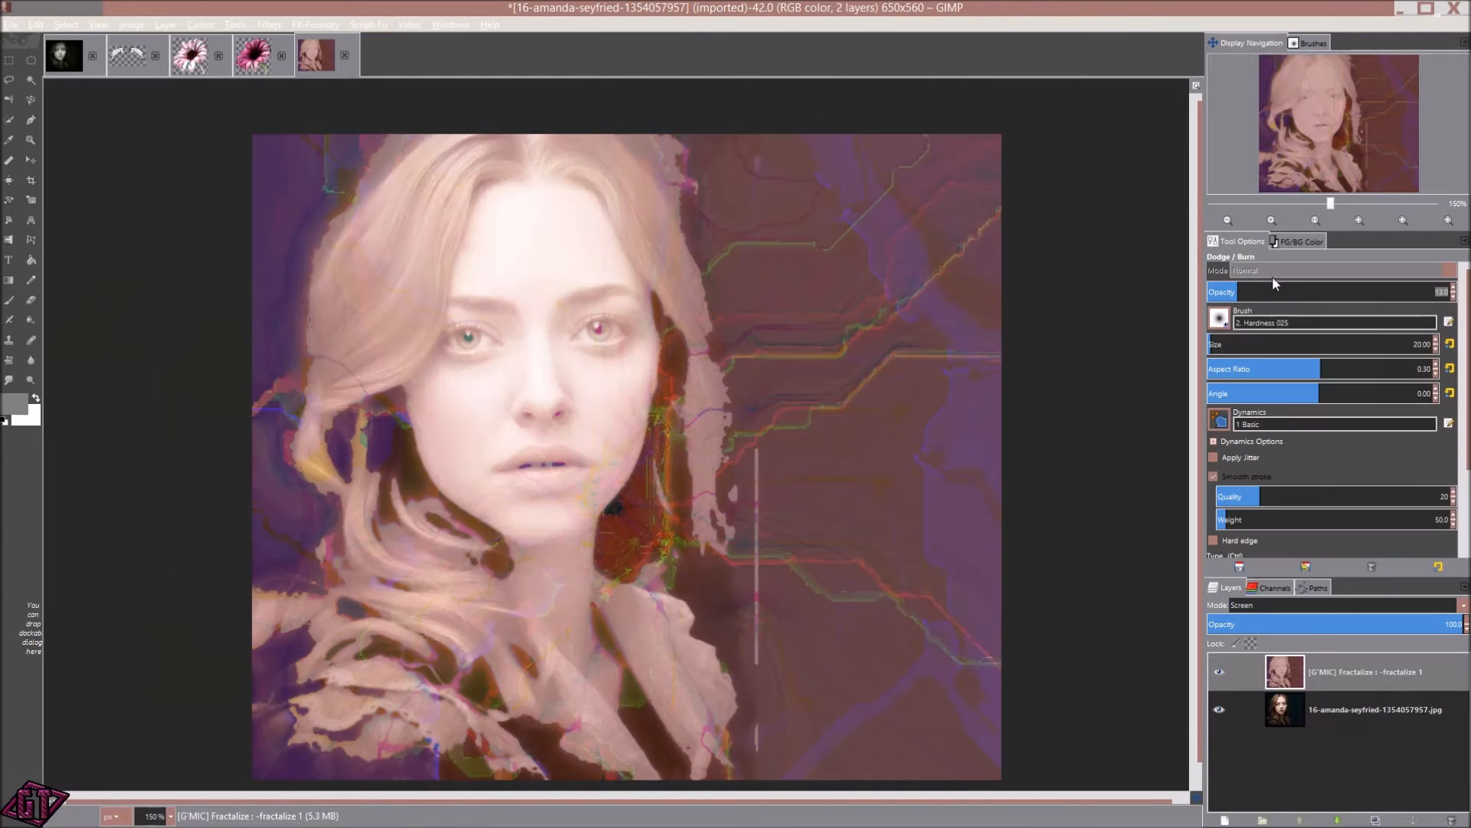
- Duplicate the original portrait layer, move the copy above the Fractalize layer, and set its blend mode to Value
click(1347, 716)
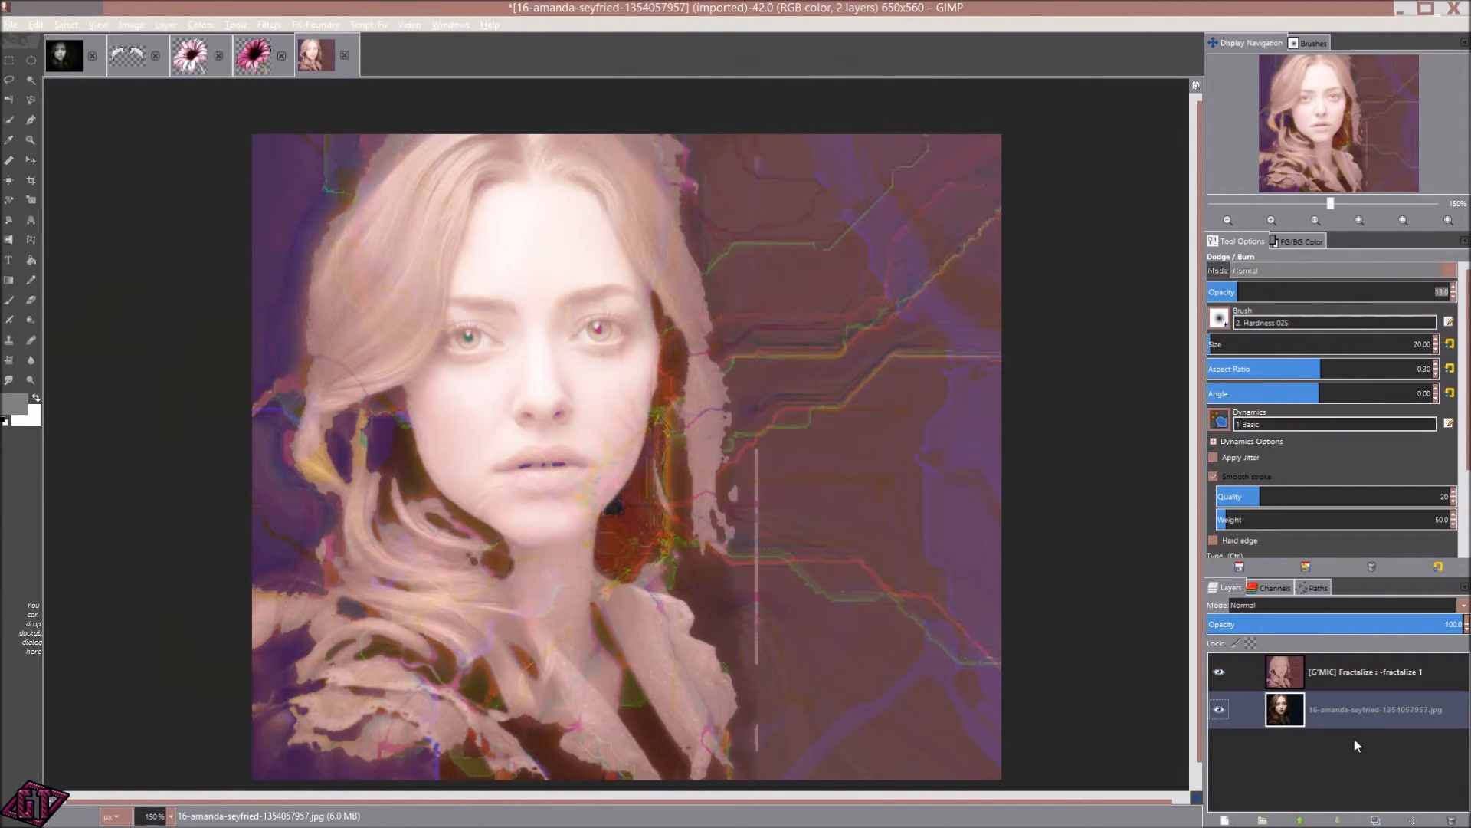
click(1376, 820)
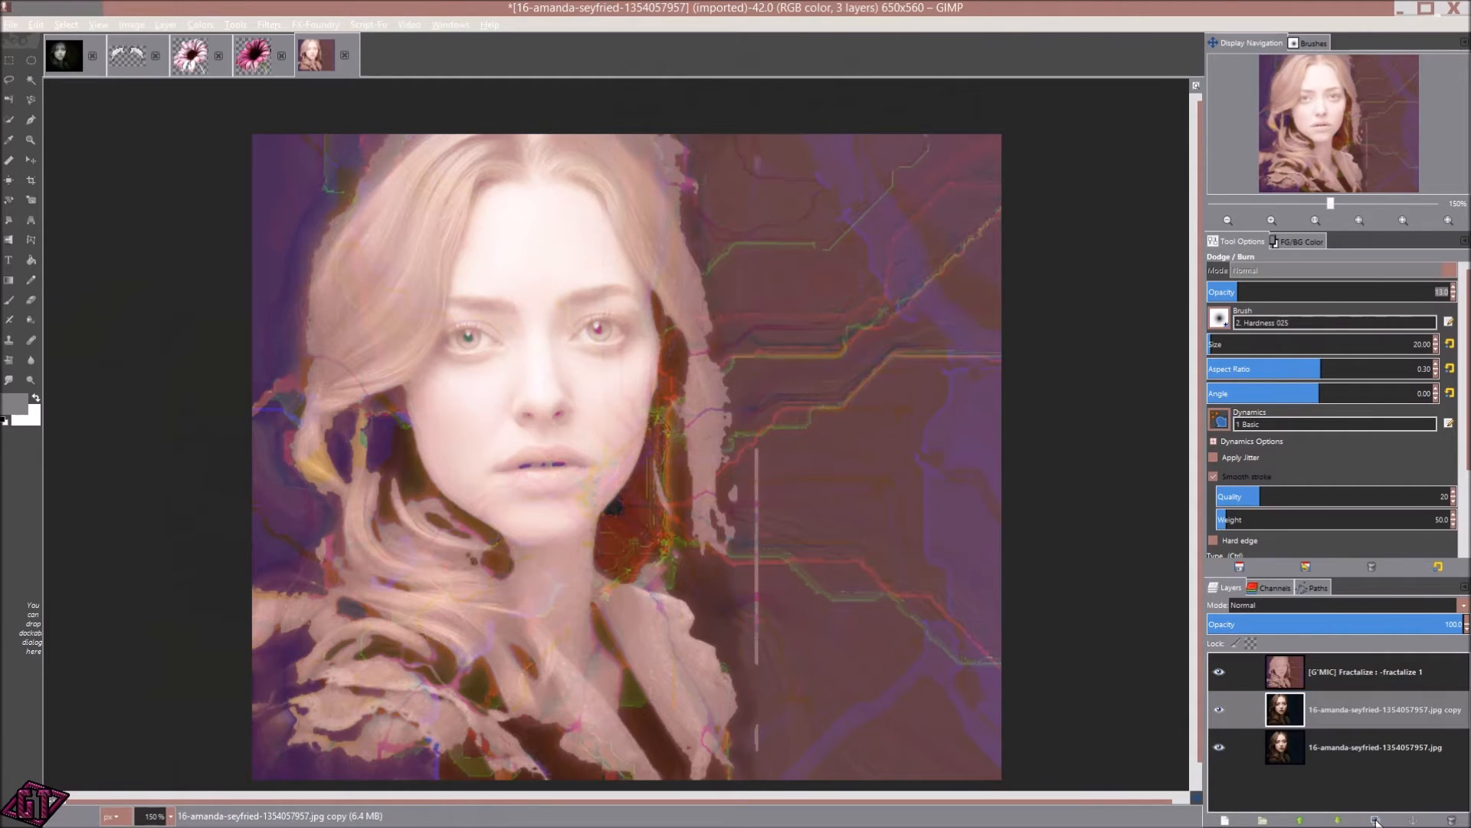
drag(1372, 710, 1358, 666)
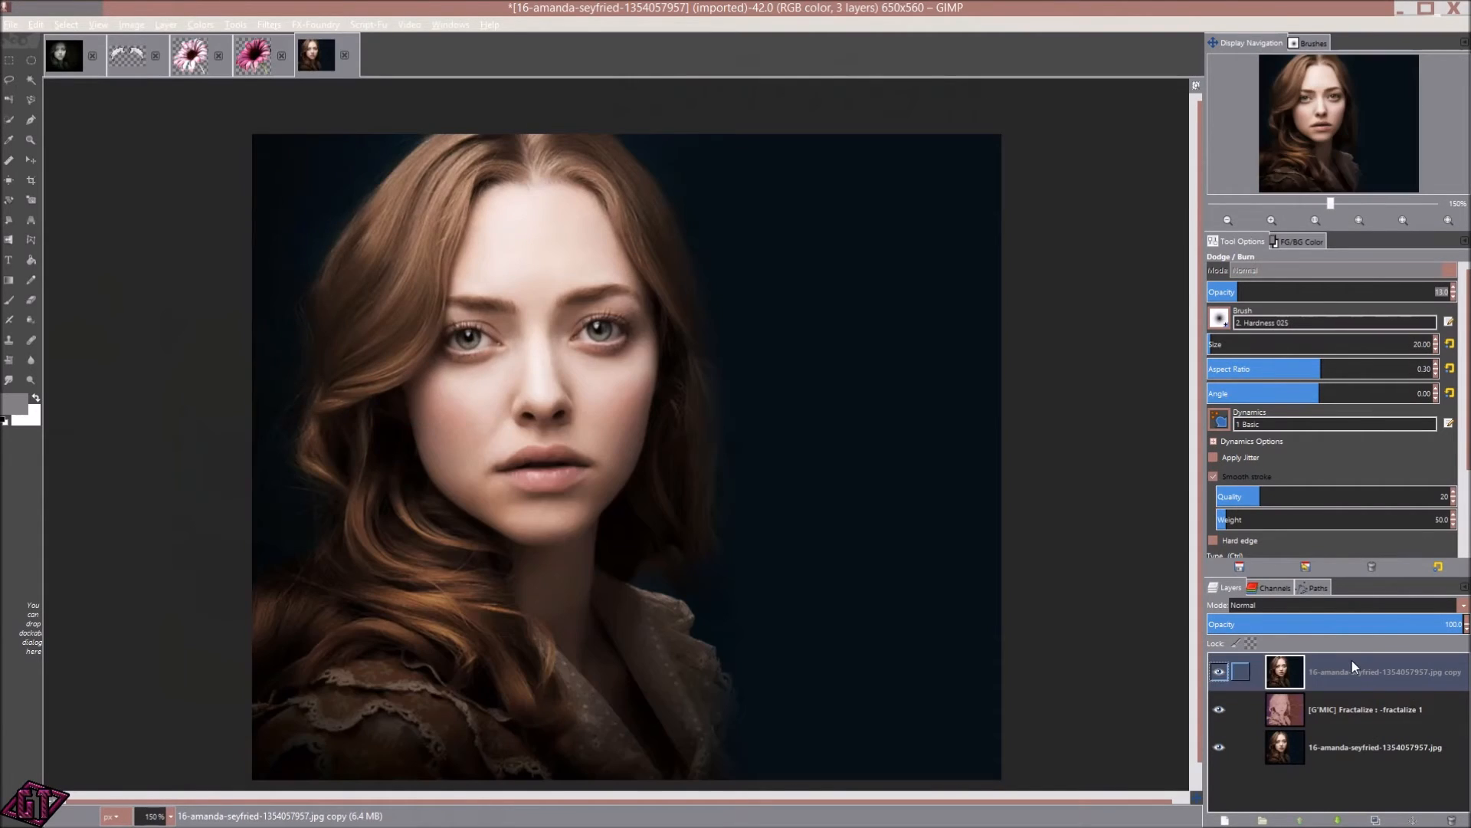
click(1353, 605)
click(1287, 586)
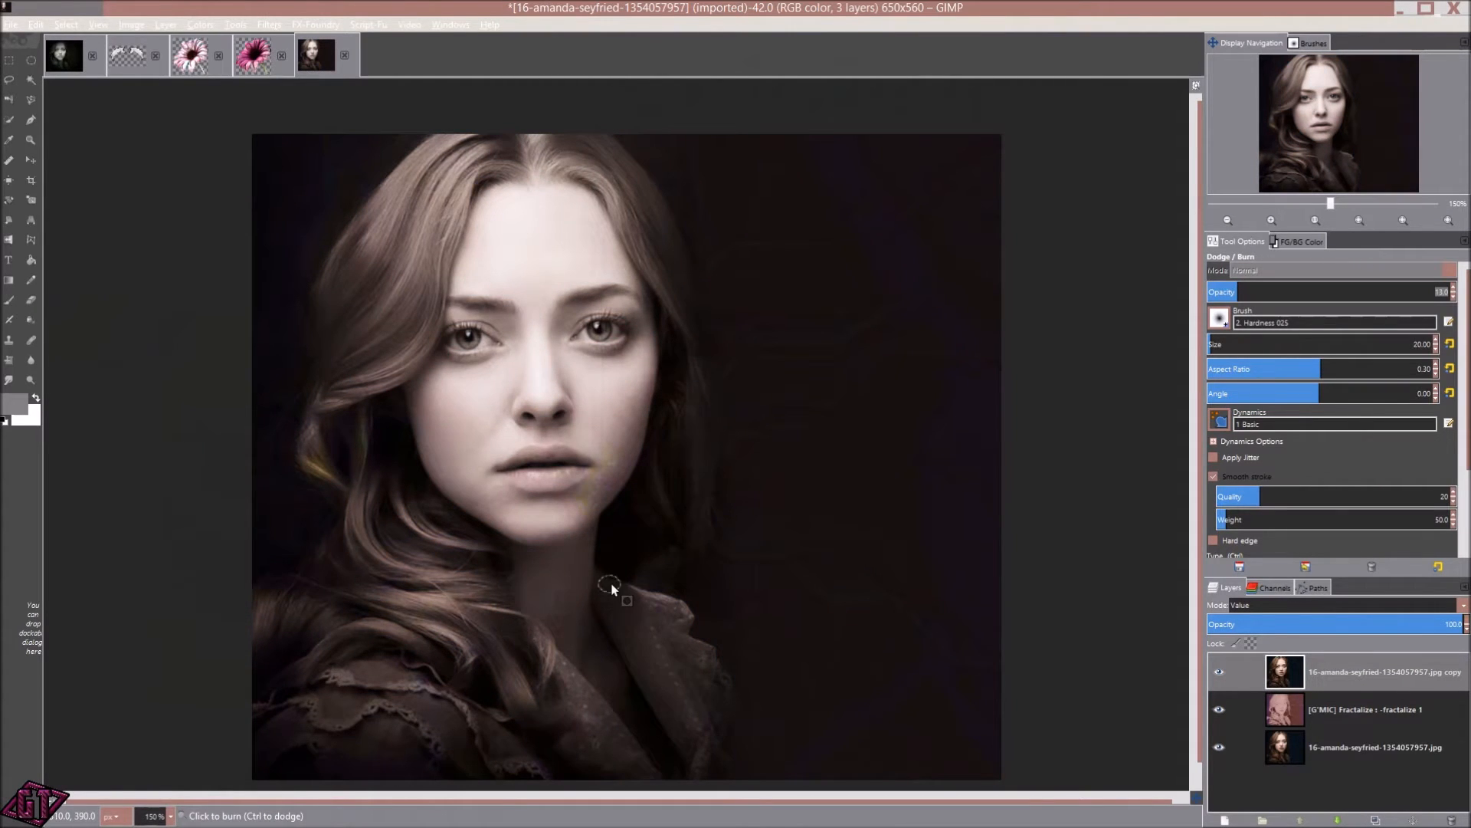
- Inspect the blended portrait up close, checking how the Fractalize colours affect the face, hair and dark background
scroll(608, 589, up, 2)
scroll(646, 564, down, 2)
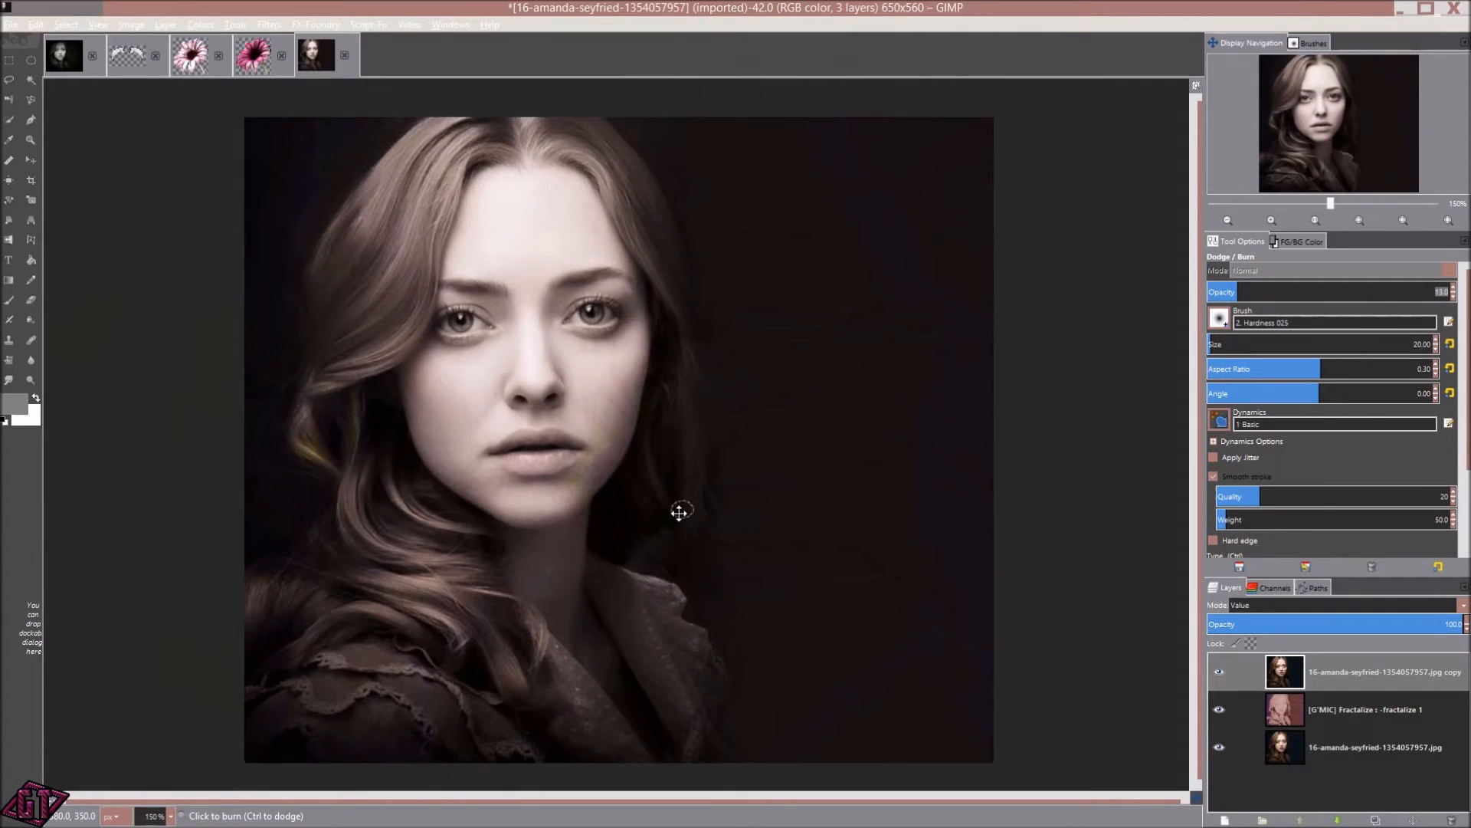
scroll(676, 524, up, 2)
scroll(677, 521, down, 1)
drag(694, 519, 717, 507)
scroll(717, 511, down, 1)
scroll(717, 511, up, 1)
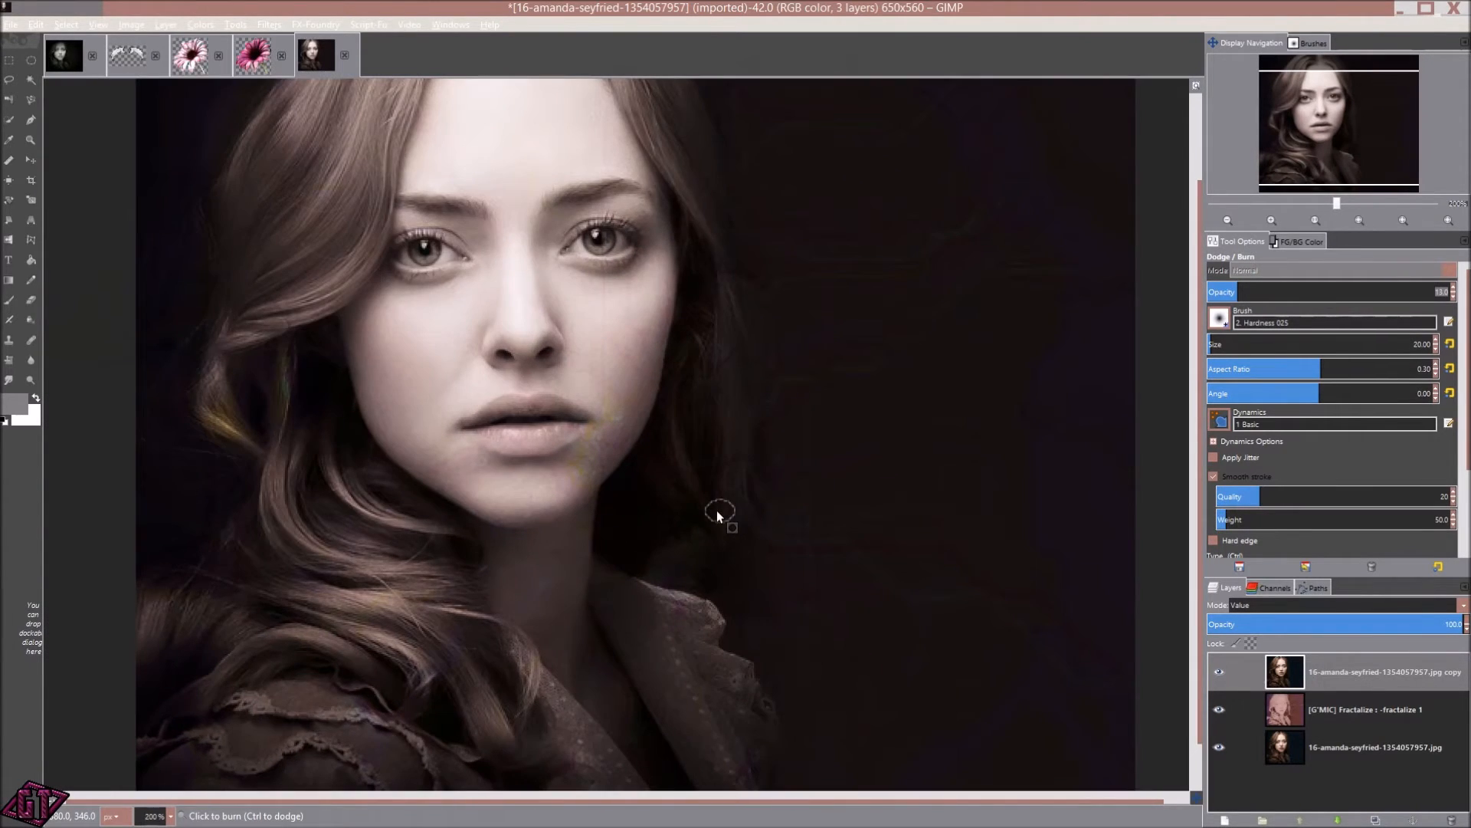
scroll(717, 515, down, 1)
scroll(718, 517, up, 1)
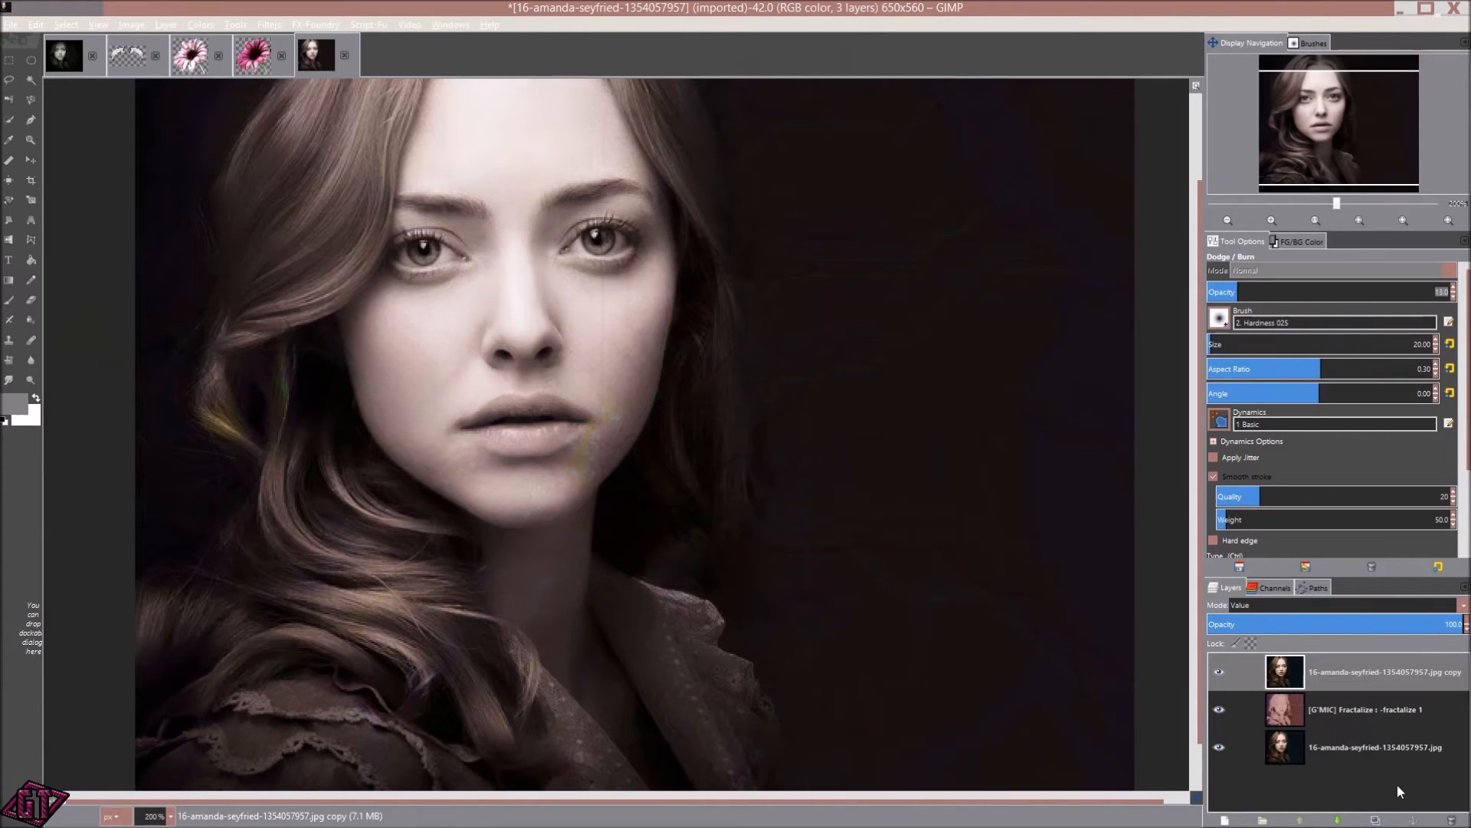
- Create a transparent layer named eye on top of the stack and set the foreground colour to dark red 380e0e
click(1224, 820)
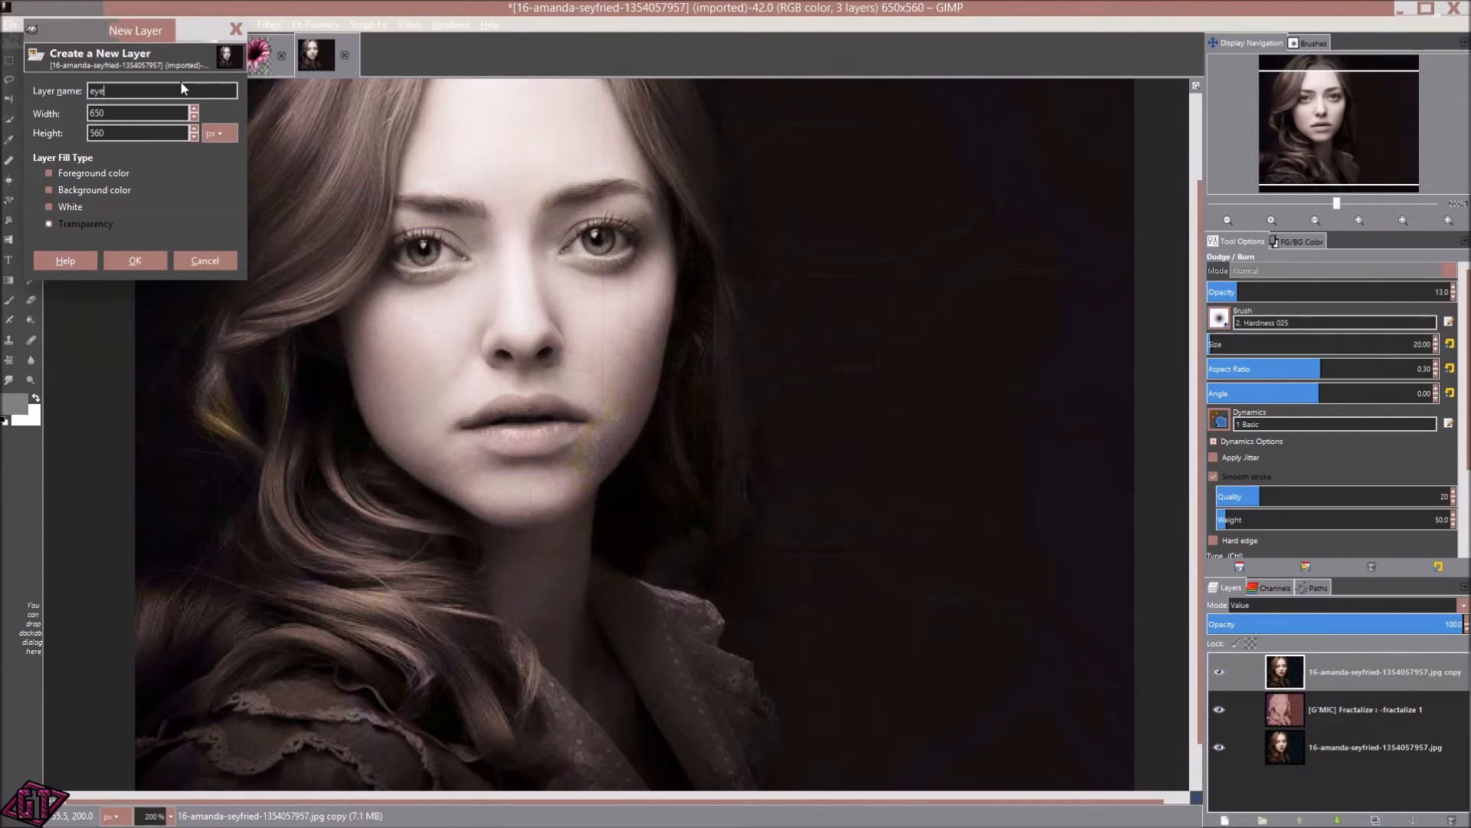
key(Return)
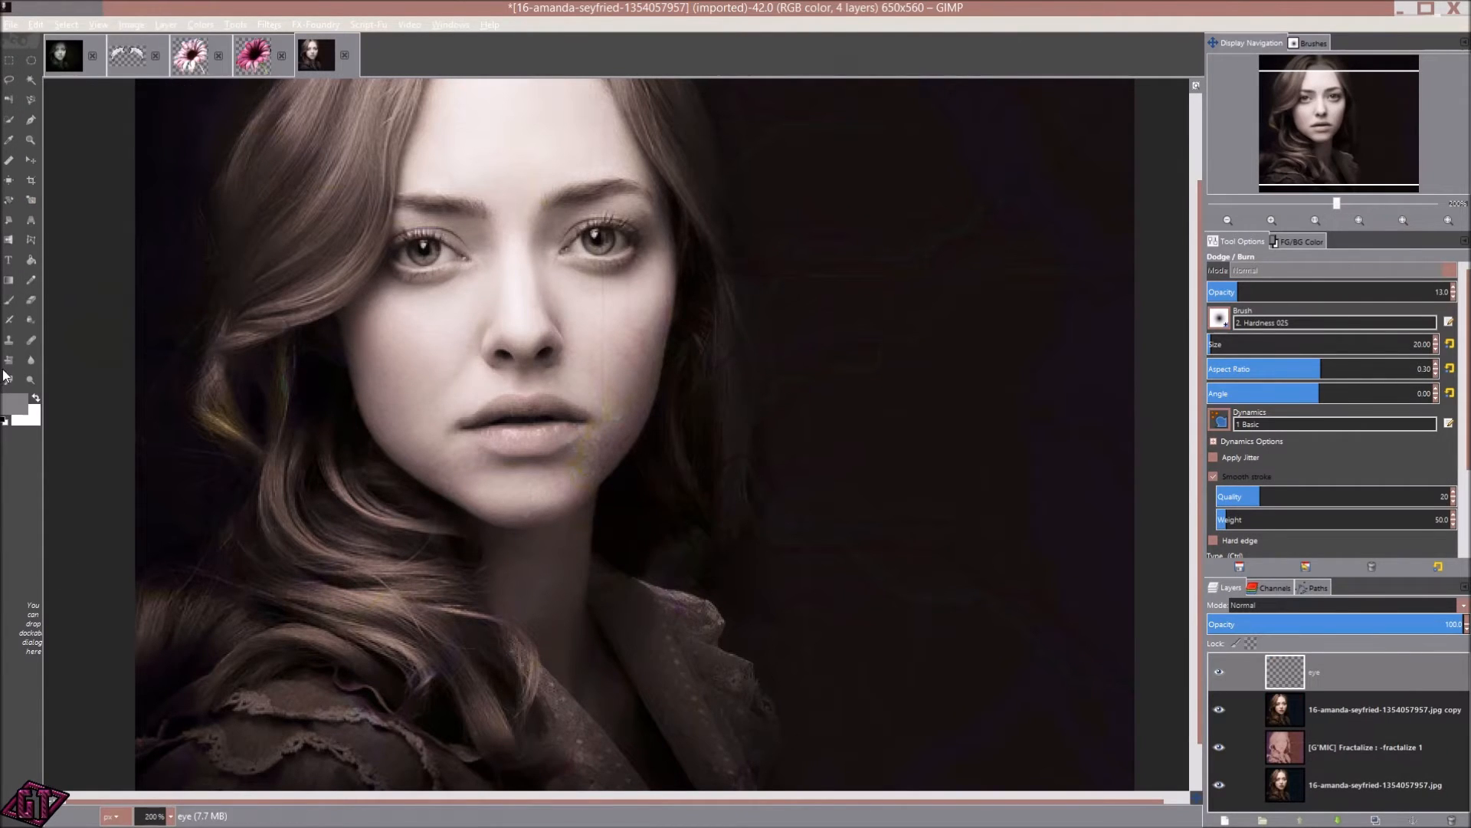
click(36, 394)
click(22, 397)
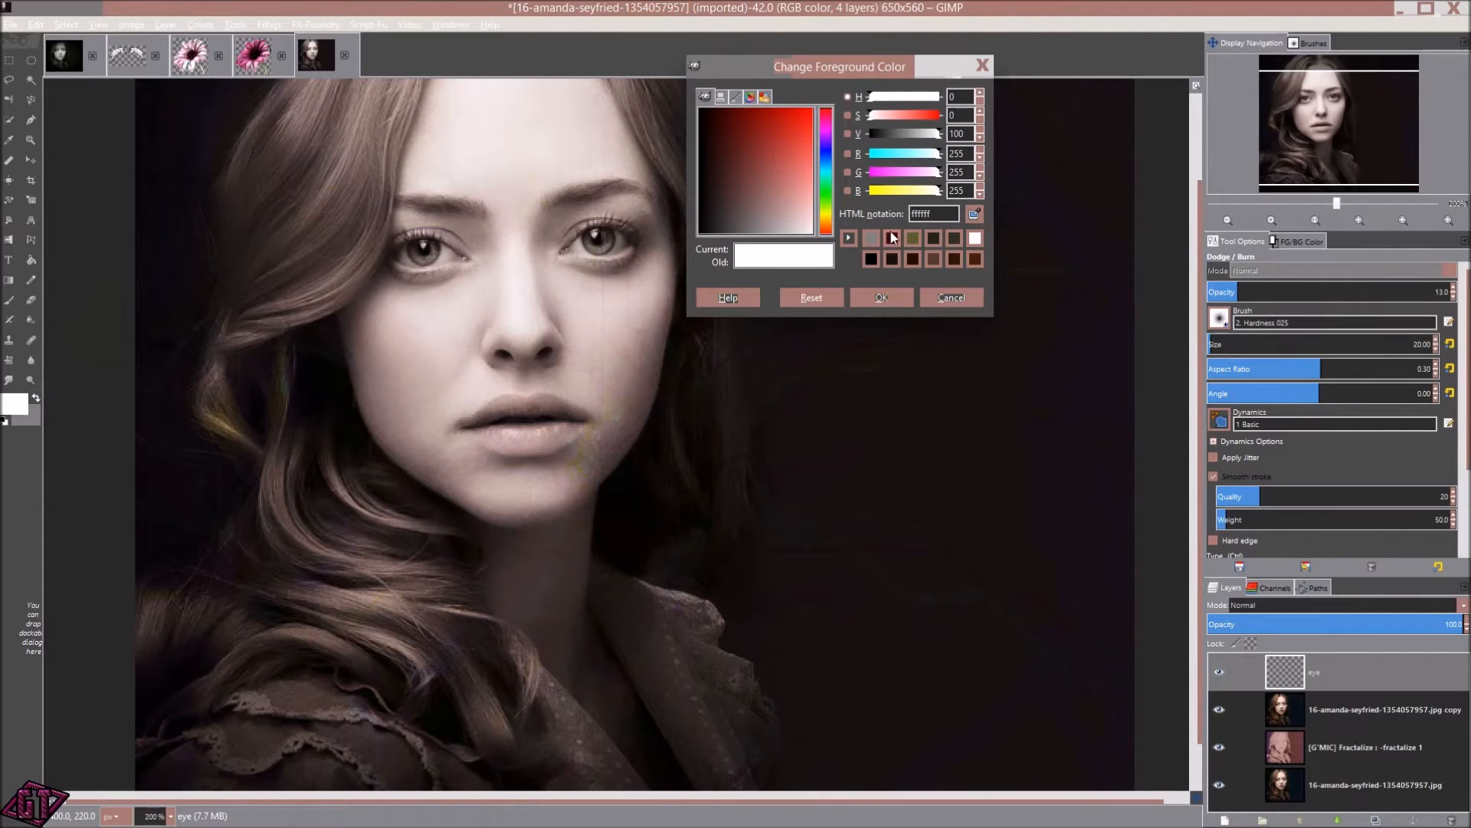
click(893, 238)
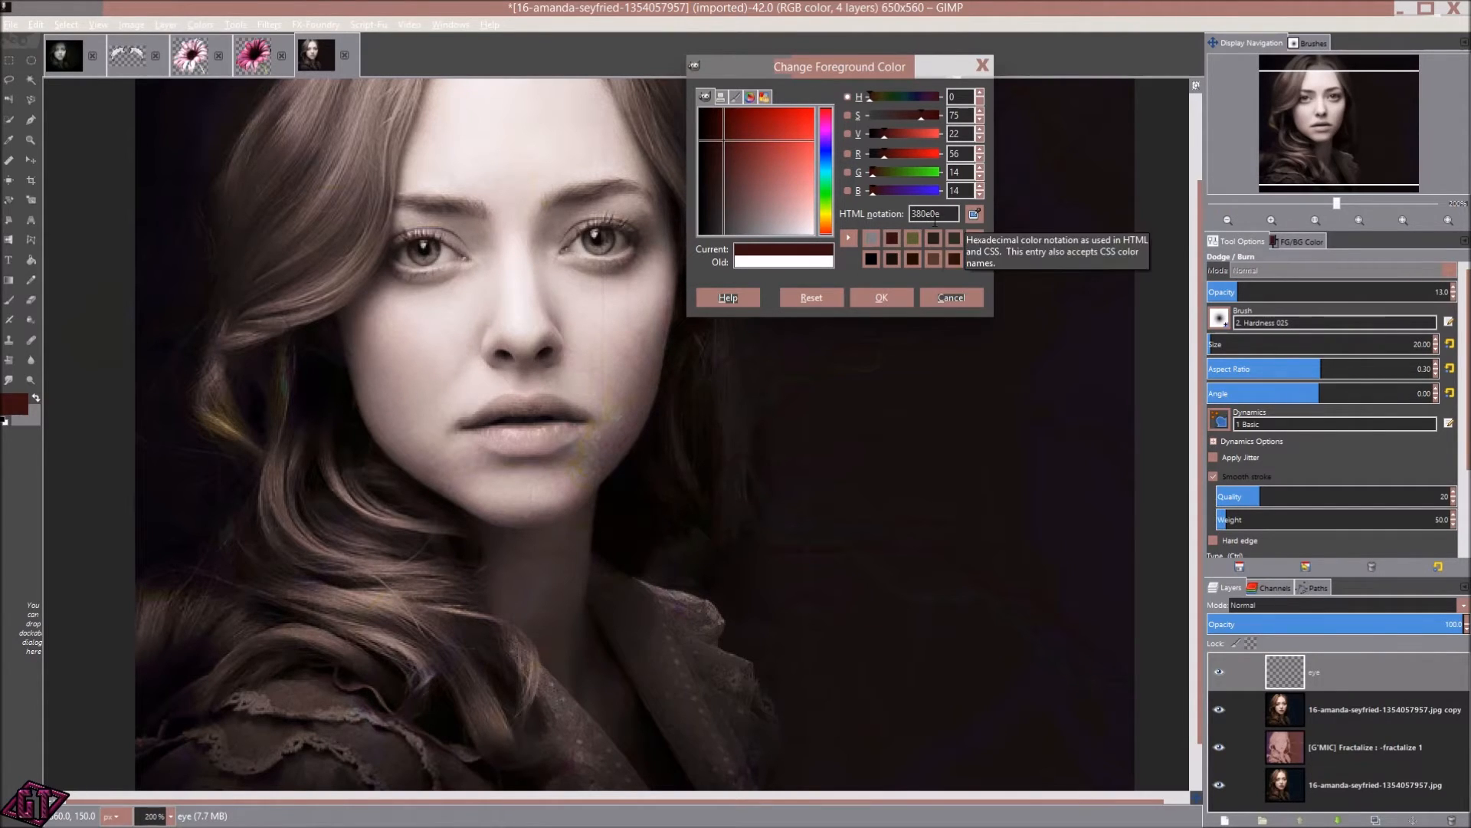
click(881, 297)
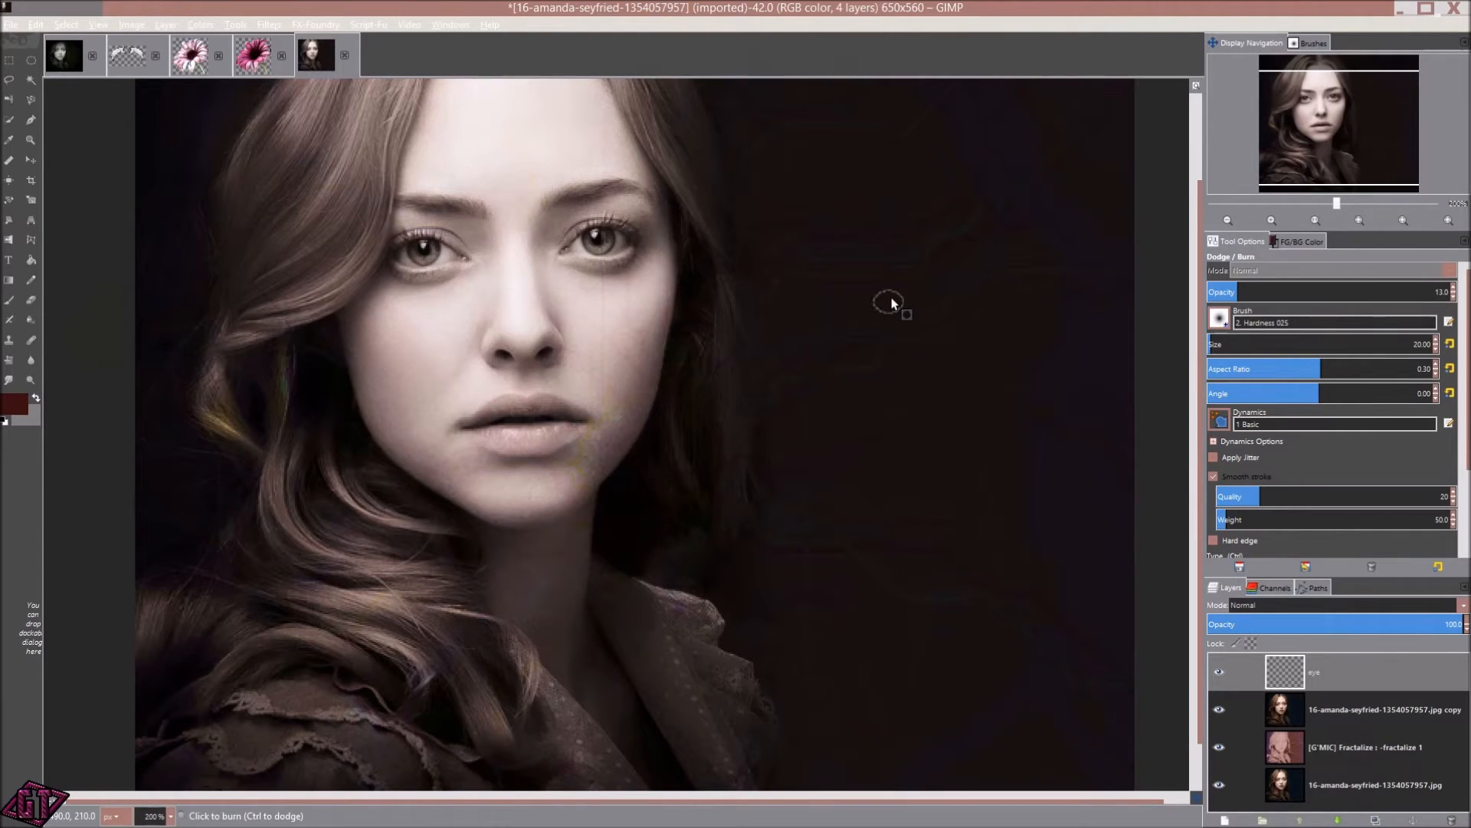
- Draw a circular ellipse selection of 22 × 22 px around the iris of the portrait's right-hand eye
click(30, 61)
scroll(636, 261, up, 3)
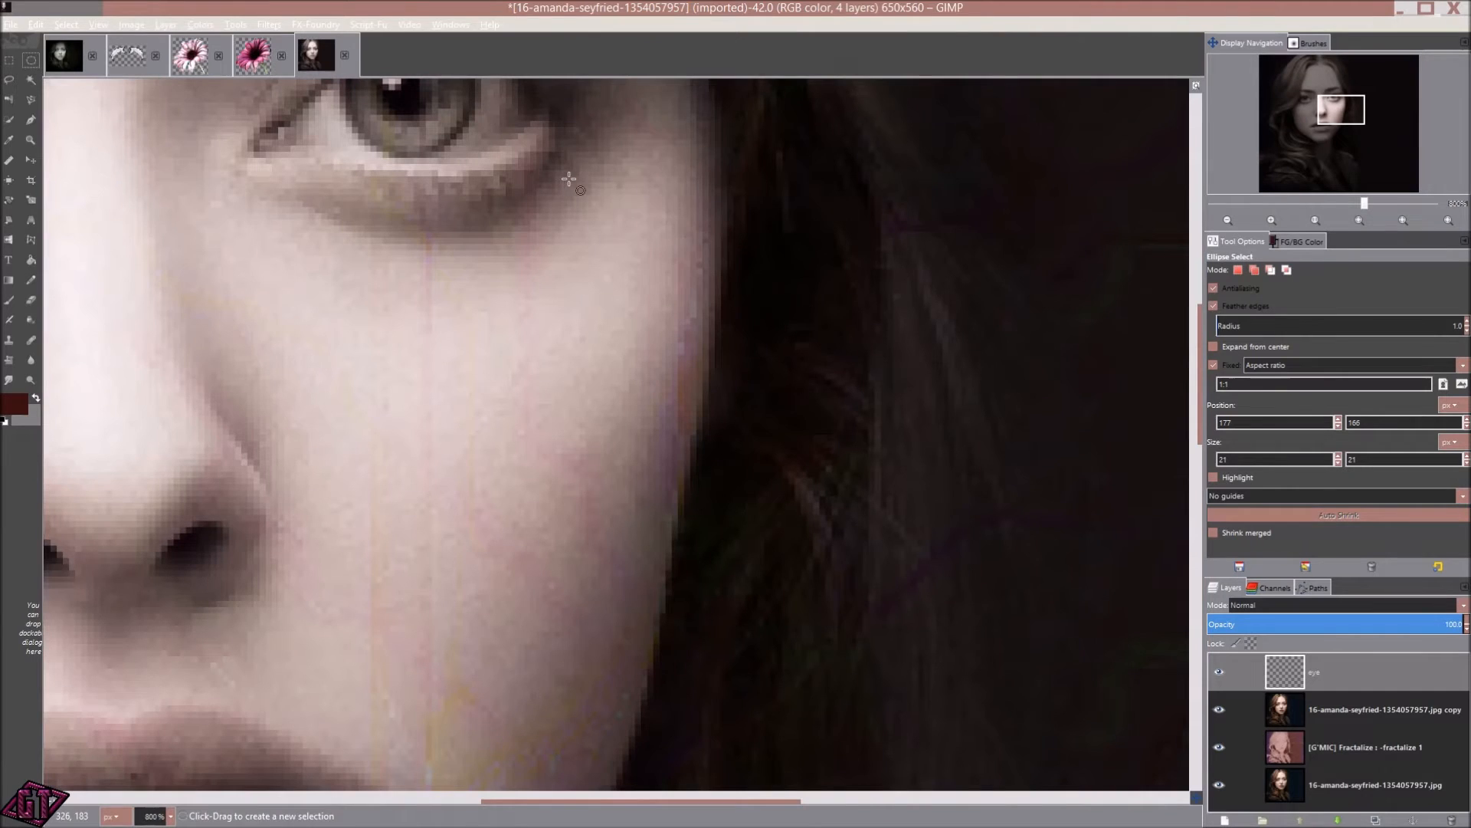
drag(563, 154, 714, 423)
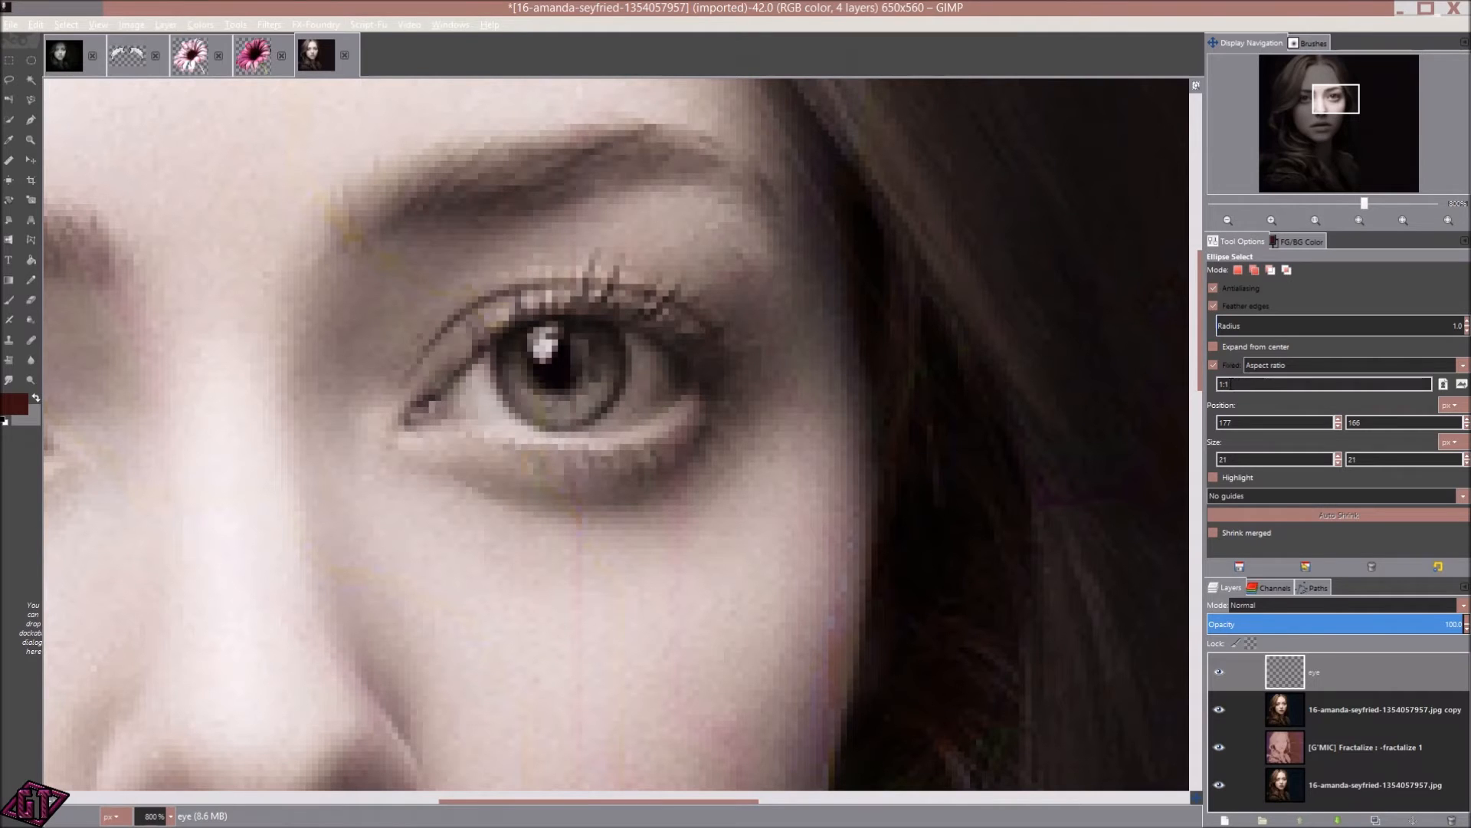
scroll(520, 331, up, 2)
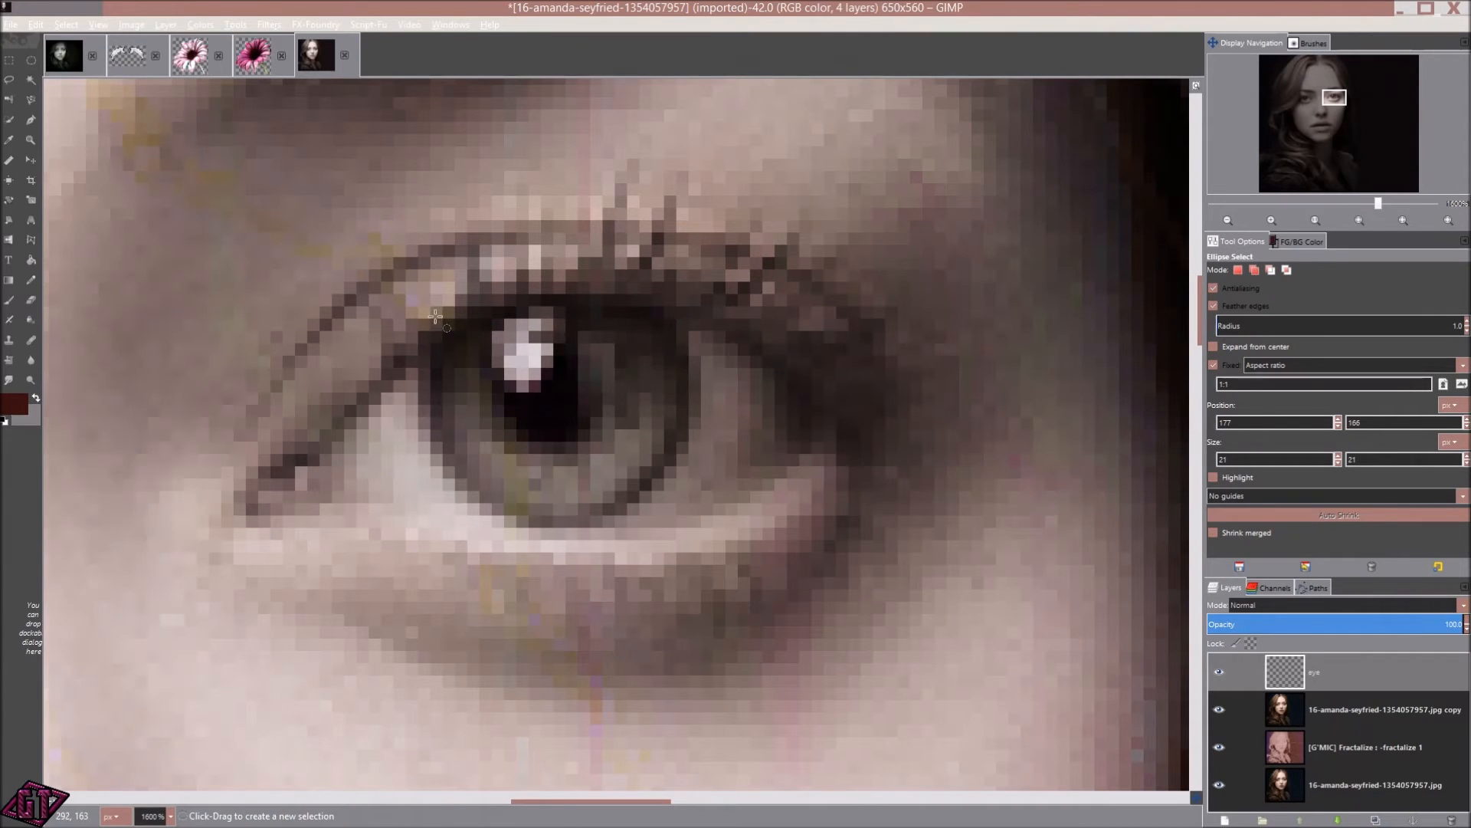
drag(432, 270, 694, 457)
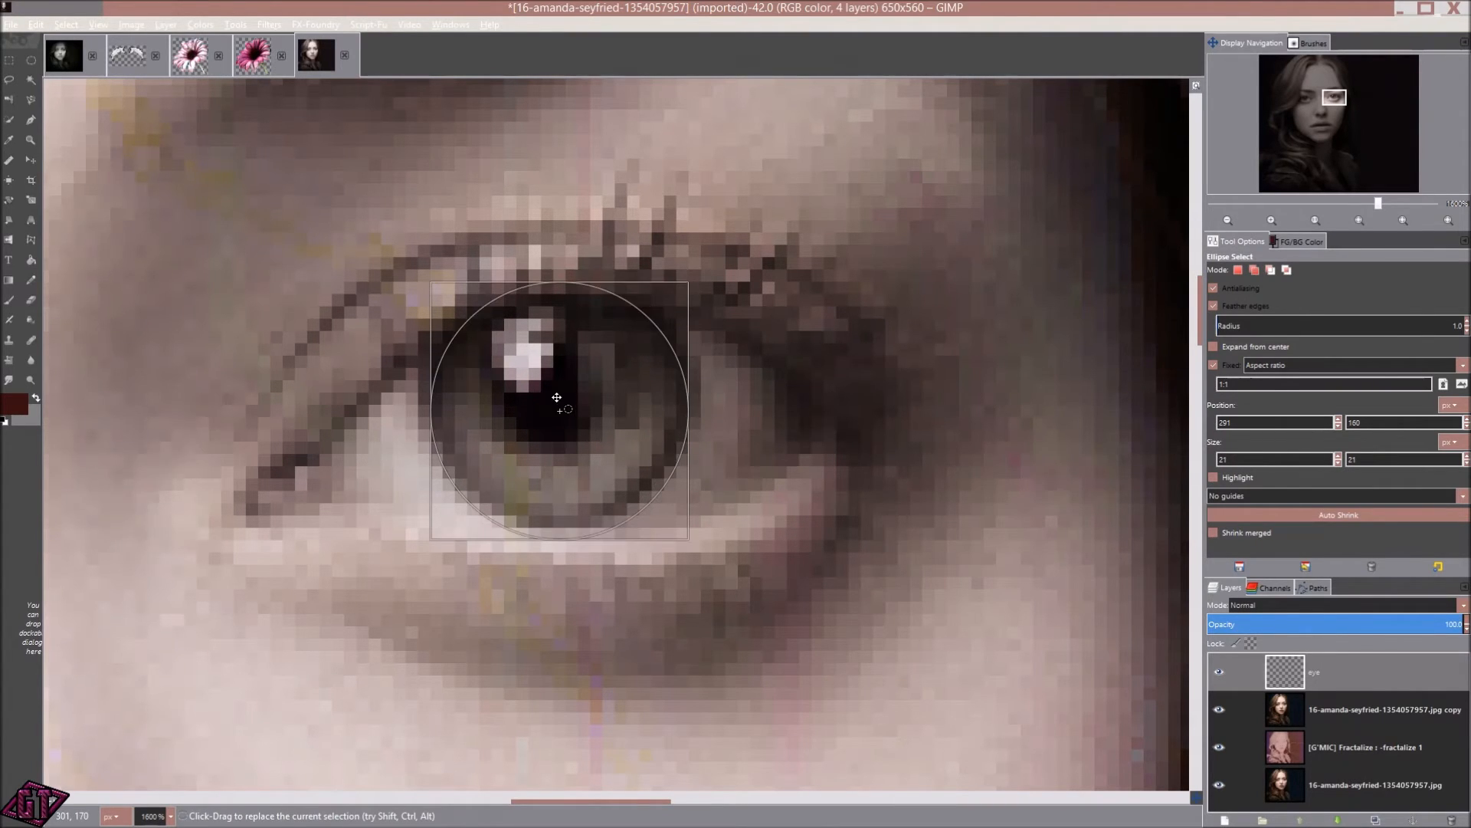
drag(553, 388, 553, 384)
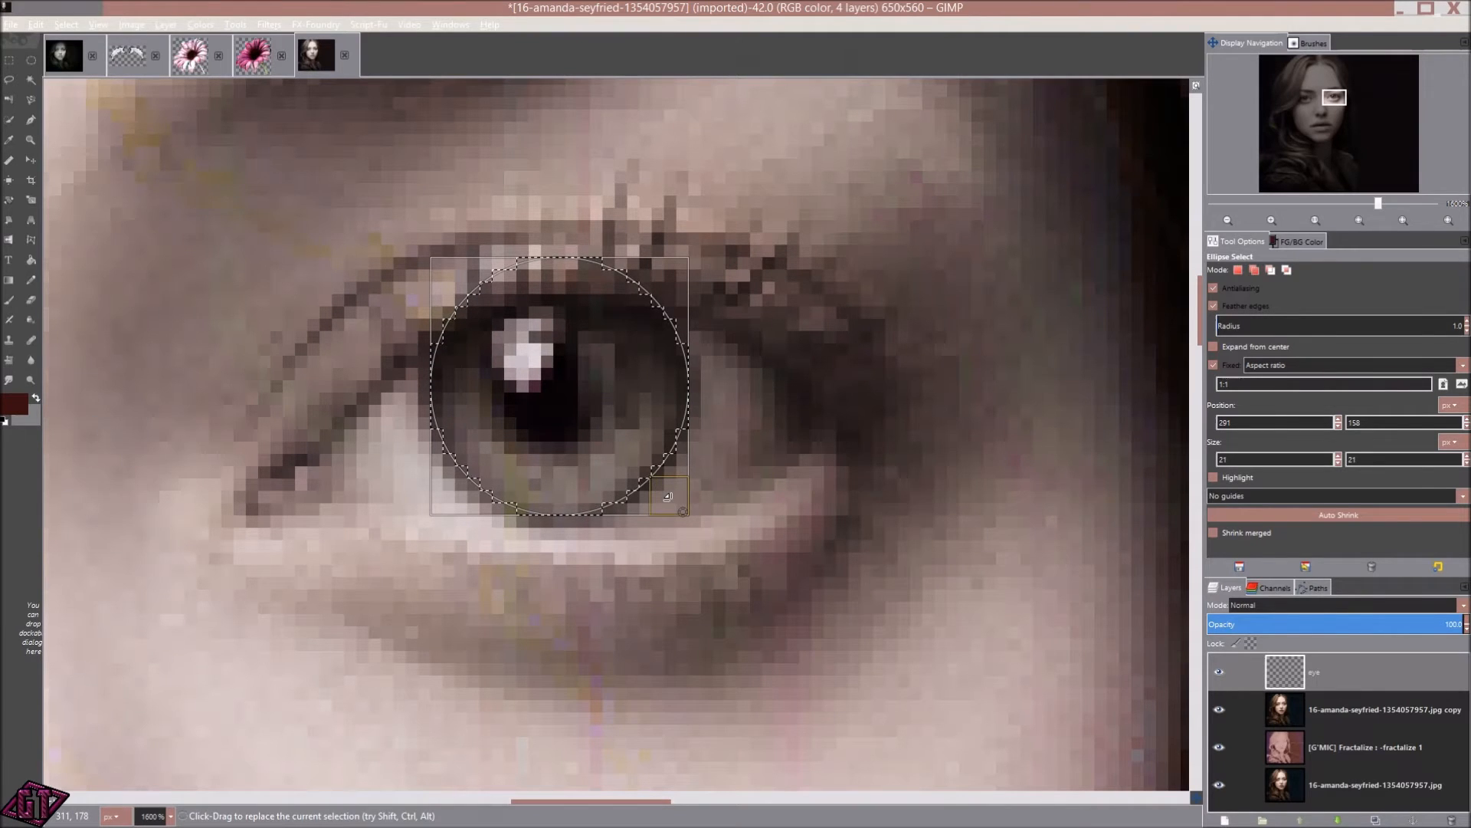
drag(683, 511, 663, 507)
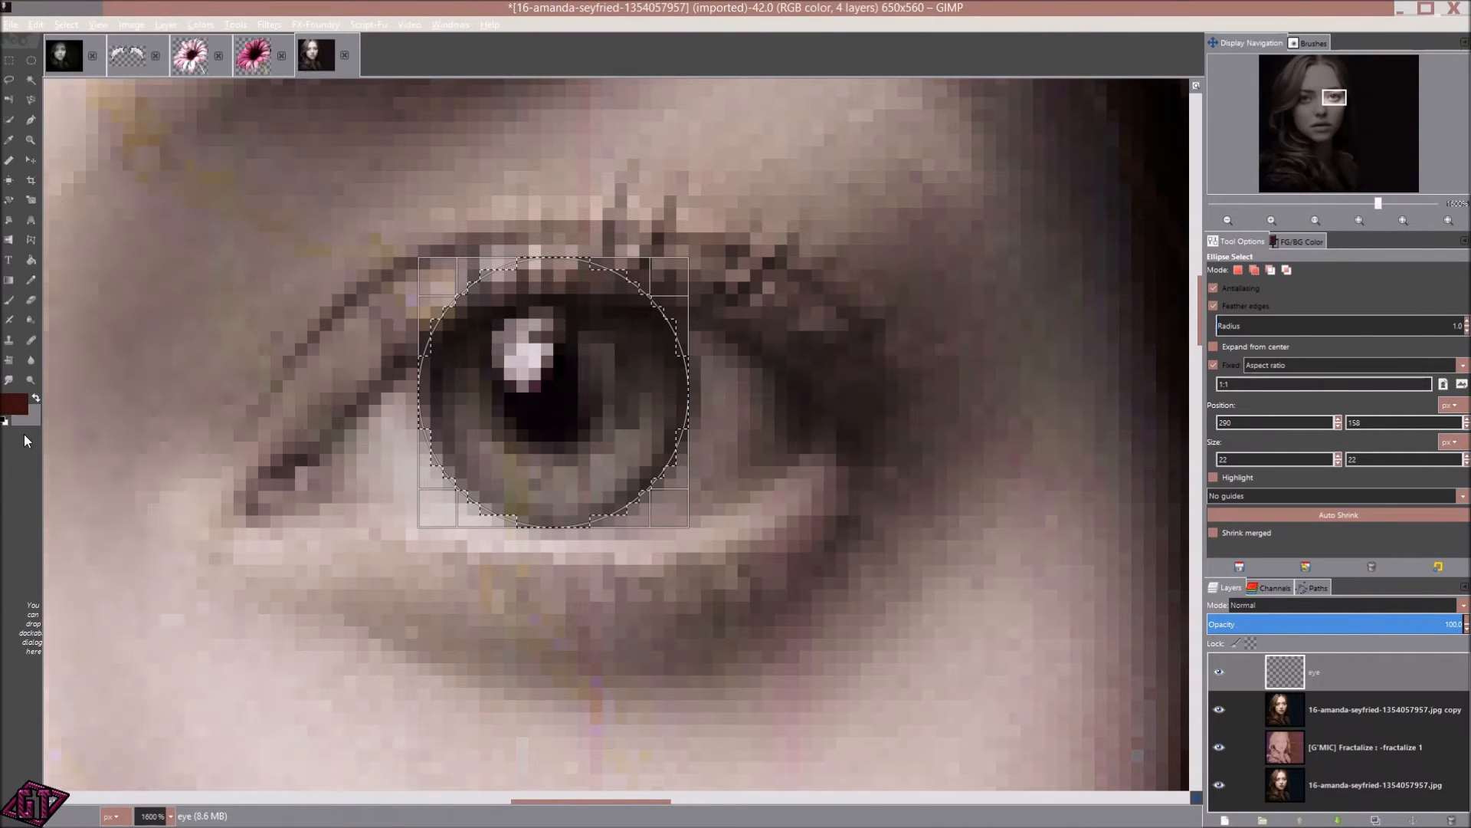
- Fill the iris selection with the dark red foreground colour and set the eye layer's blend mode to Dodge
click(11, 412)
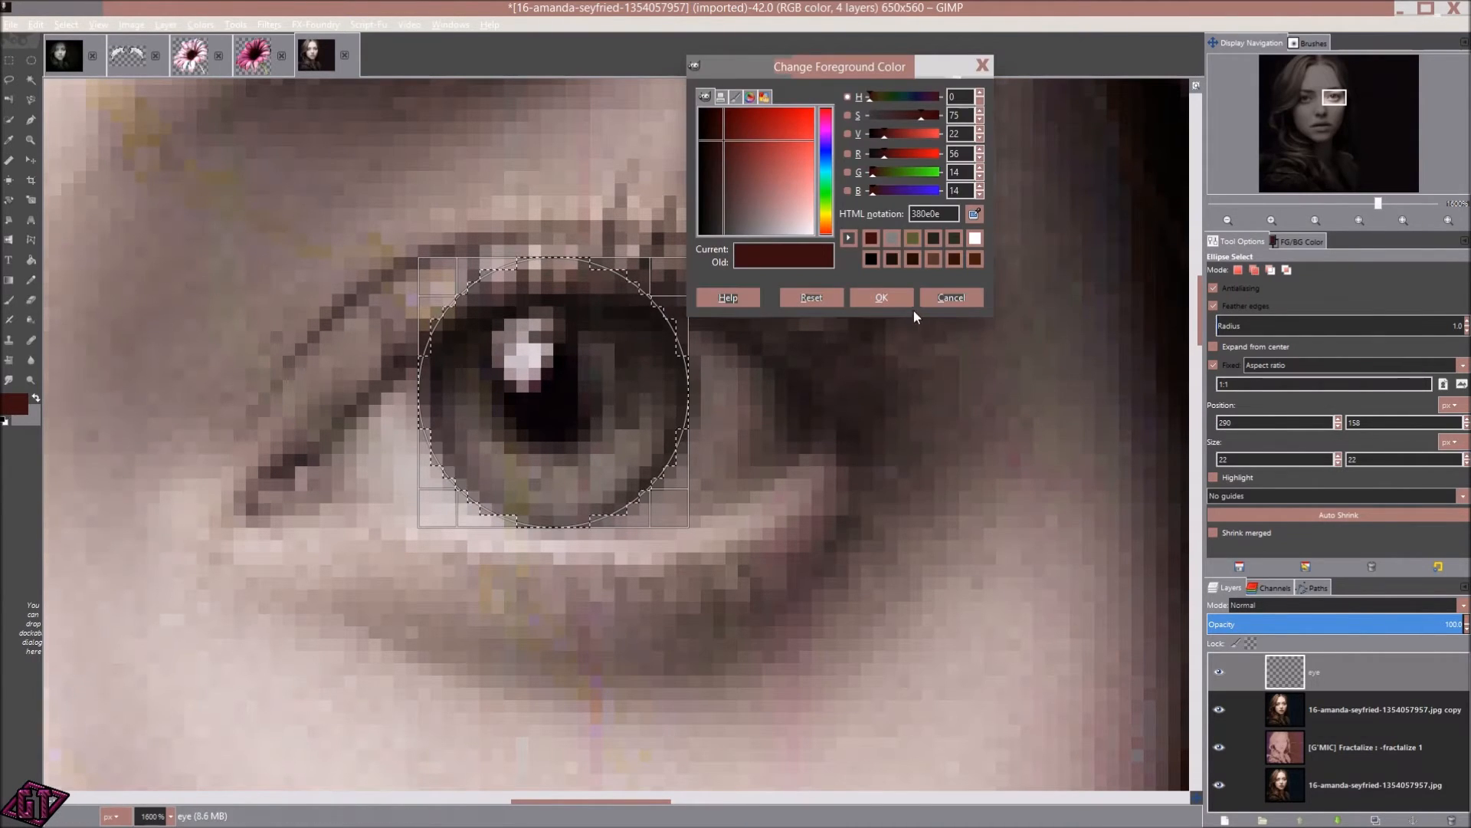
key(Return)
drag(12, 406, 583, 391)
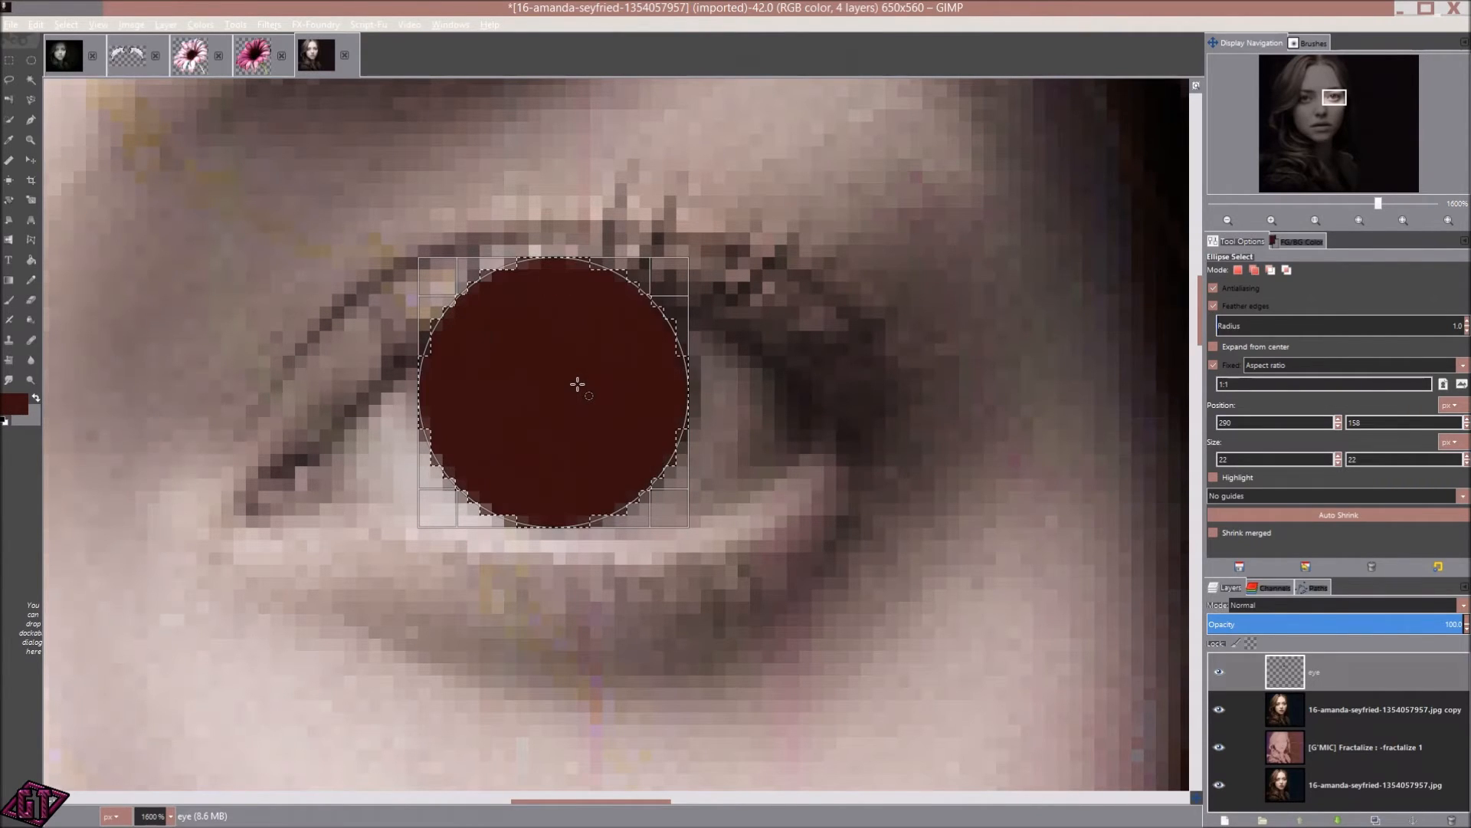
click(1346, 604)
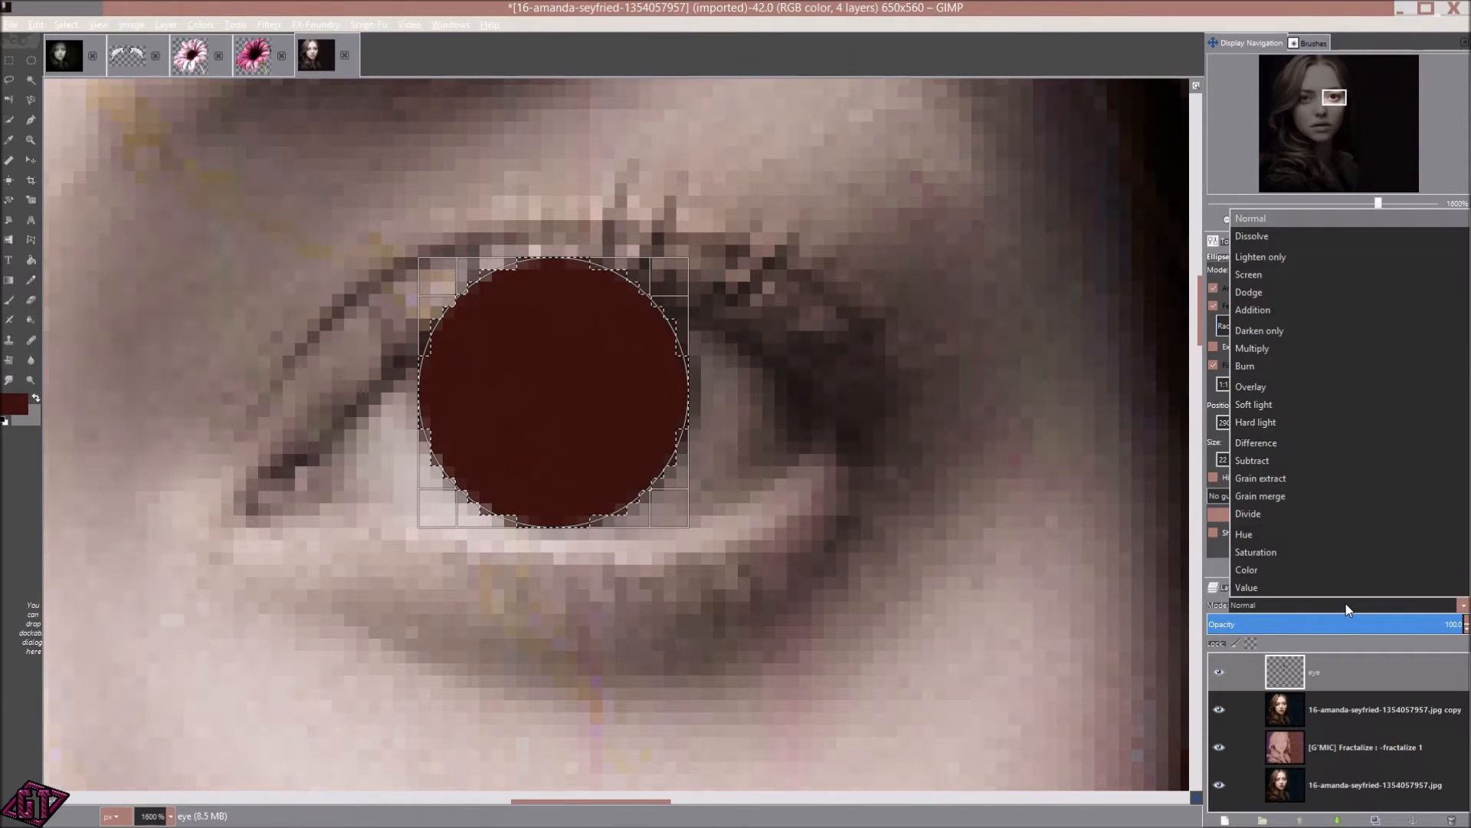
click(1292, 287)
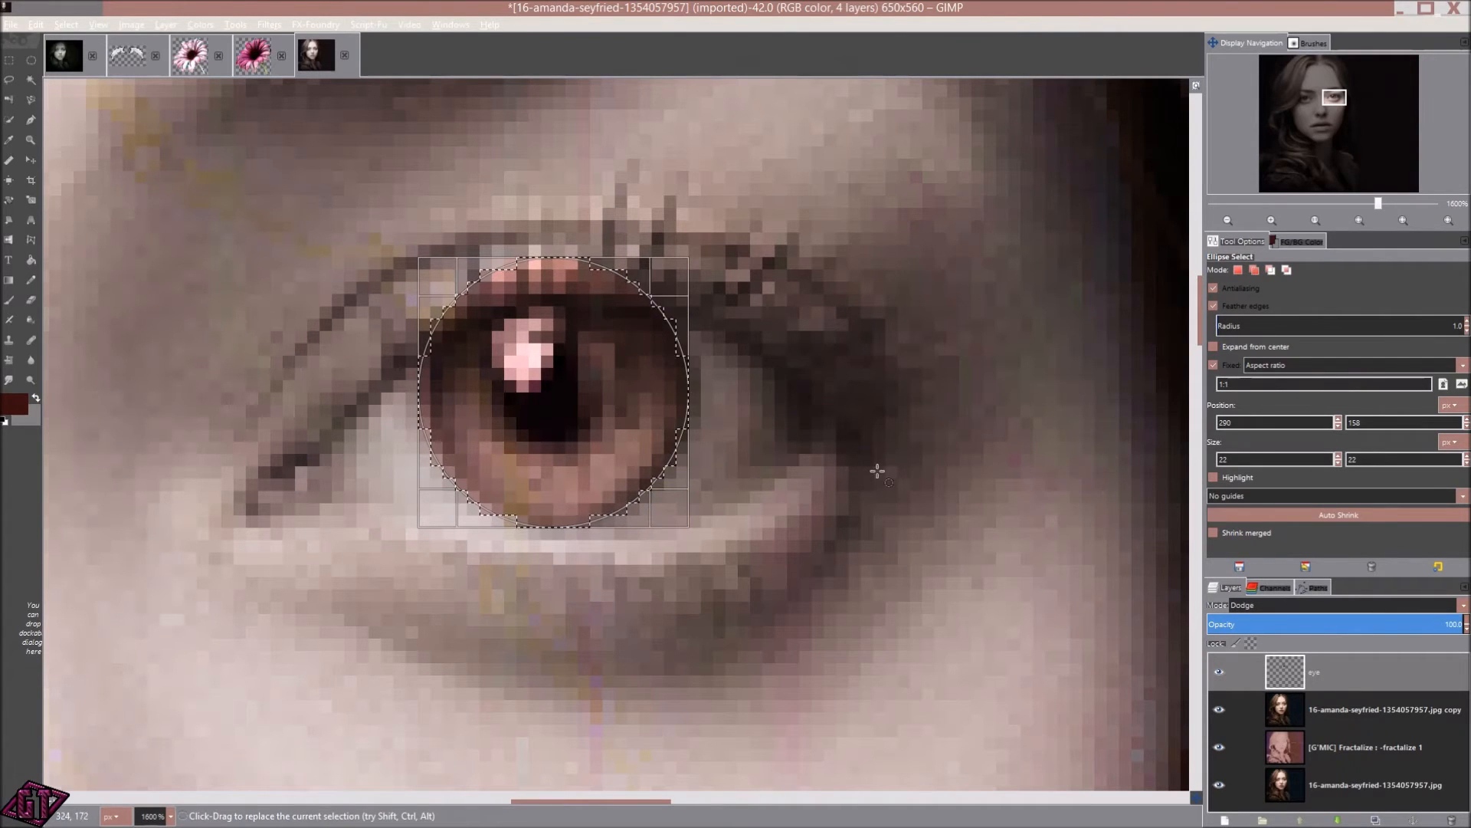
- Add a white (full opacity) mask to the eye layer and set the foreground colour to black 000000
right_click(1378, 677)
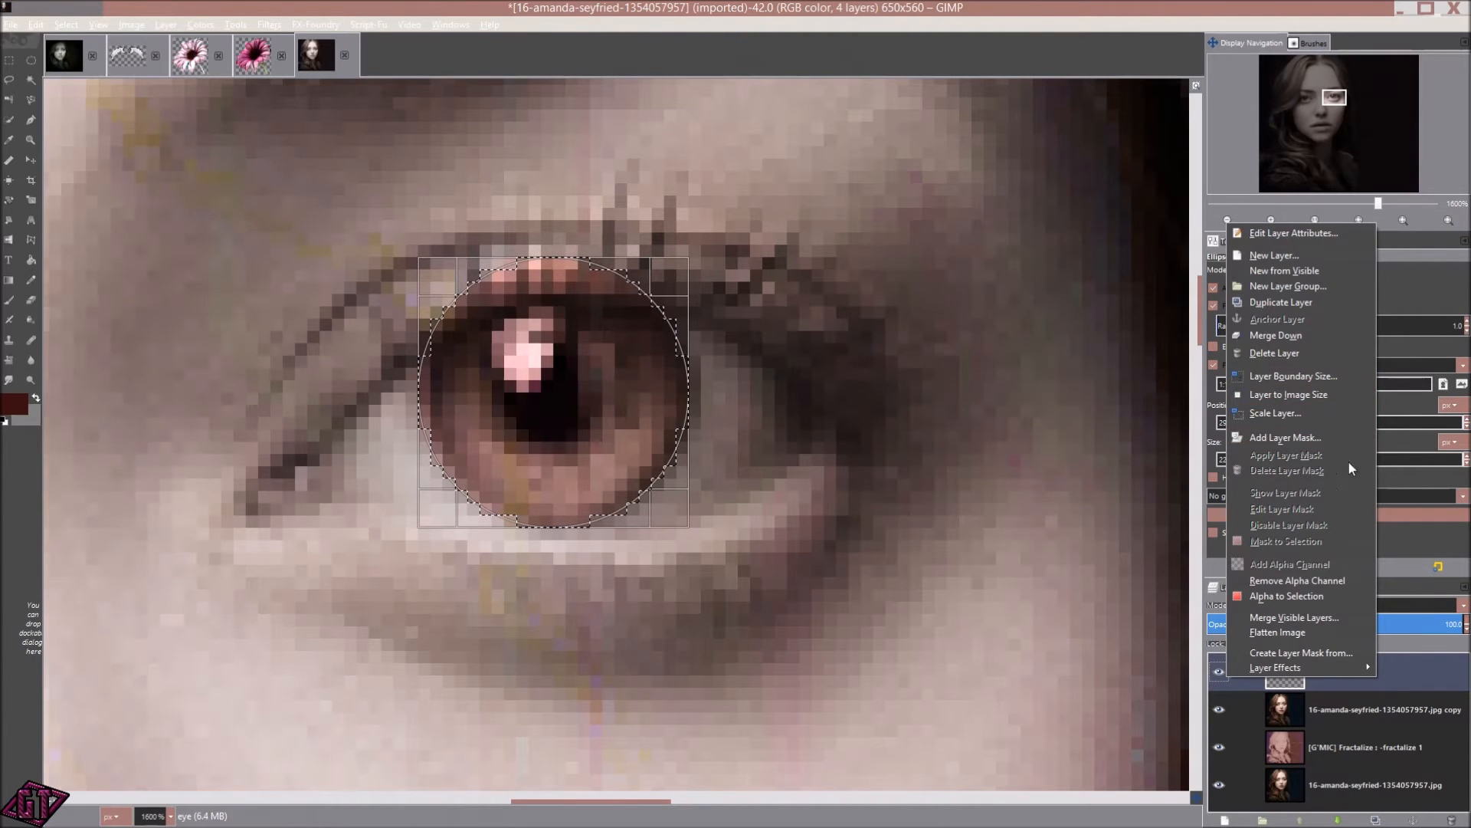
click(1295, 437)
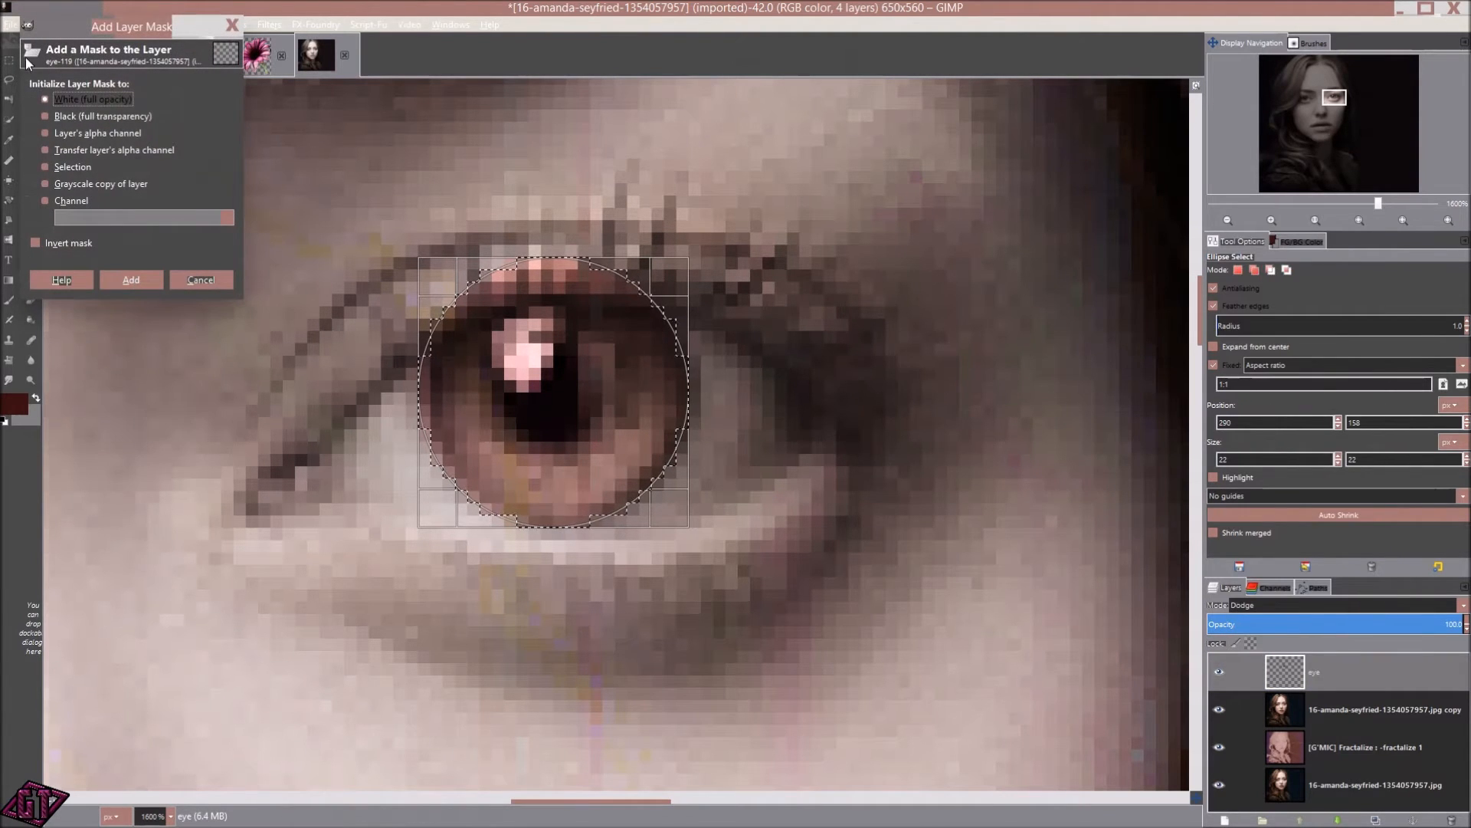
click(131, 280)
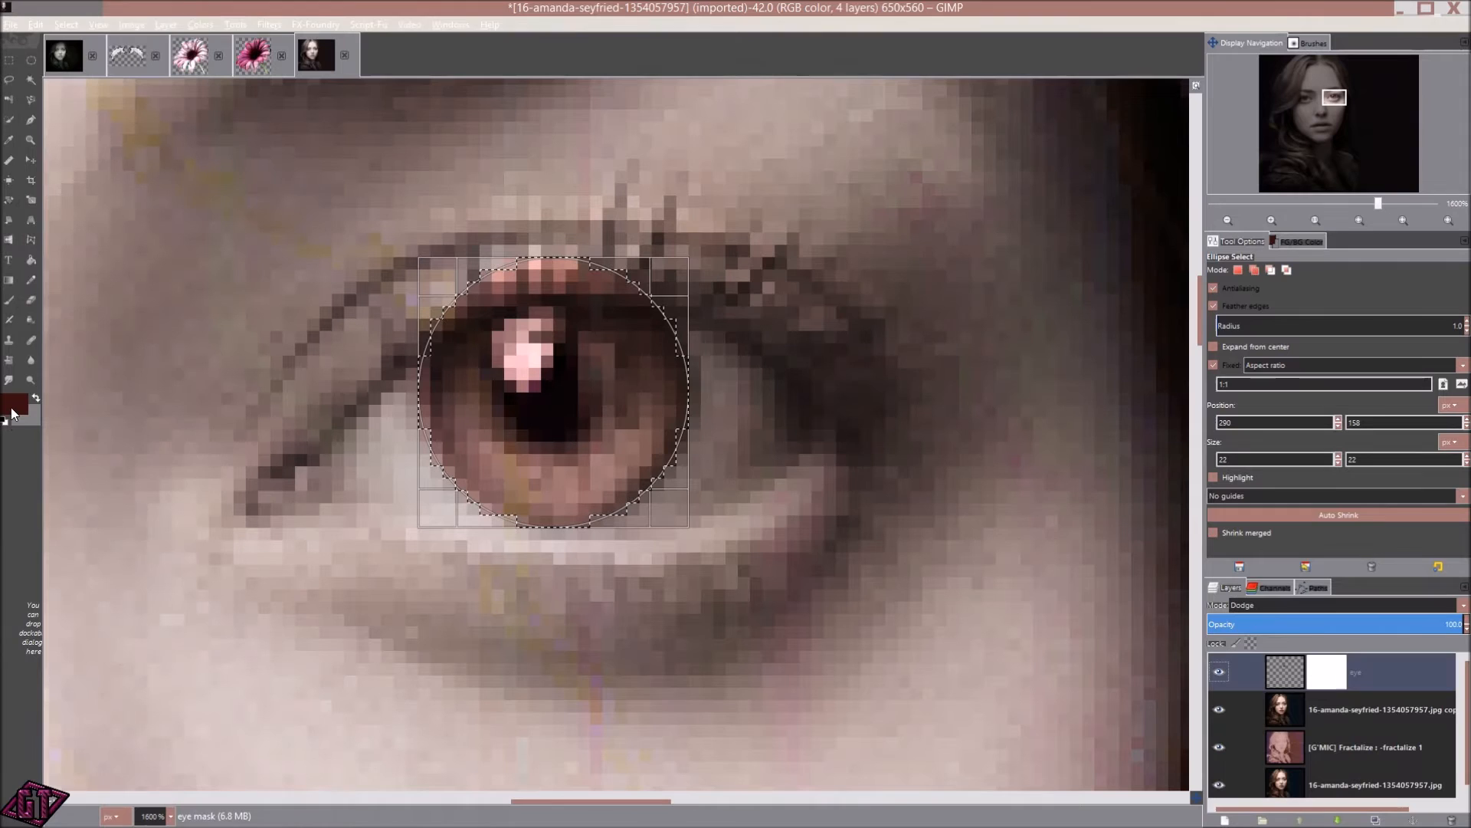
click(10, 405)
drag(733, 146, 632, 53)
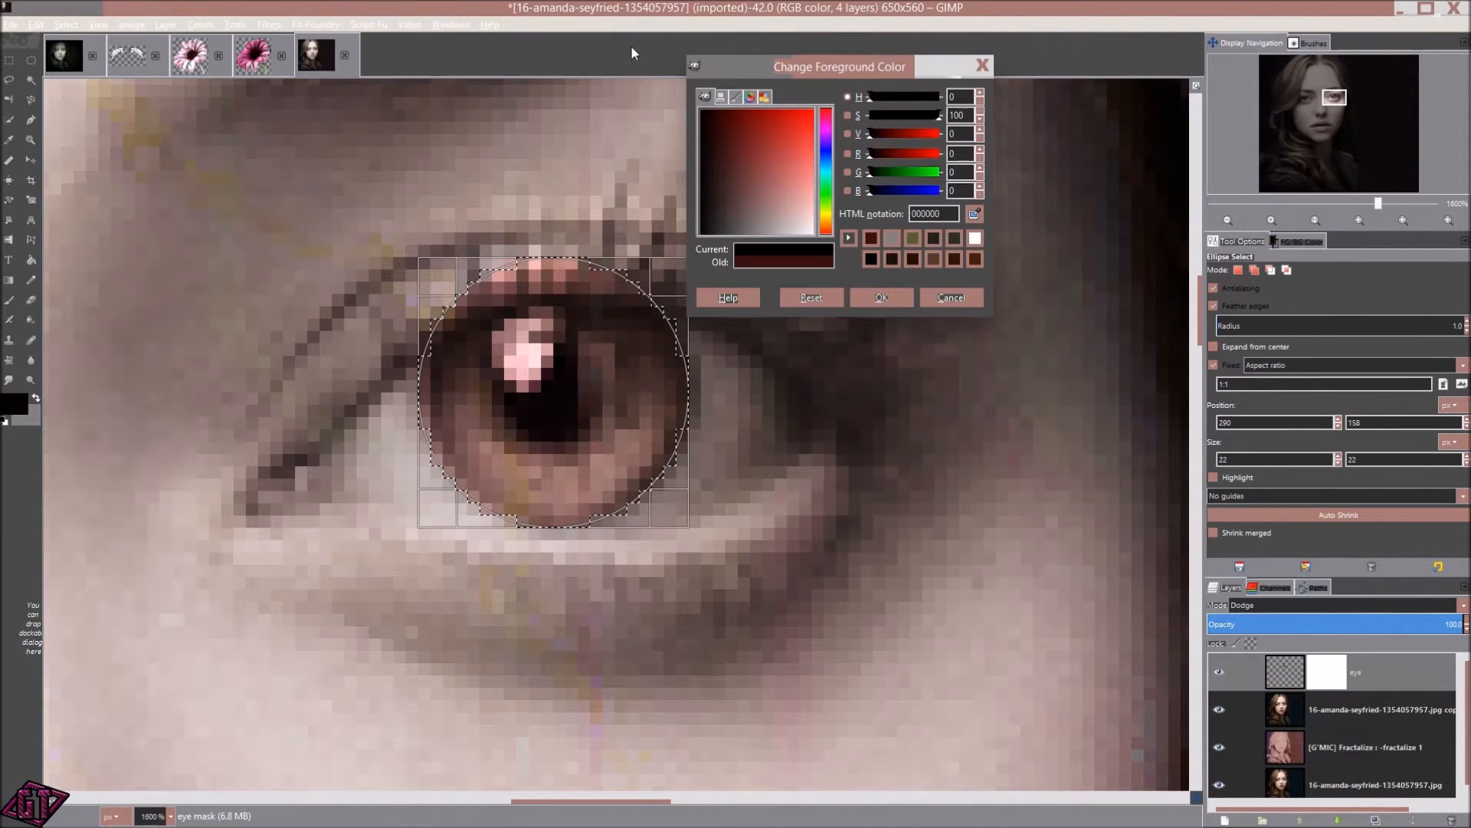
click(881, 297)
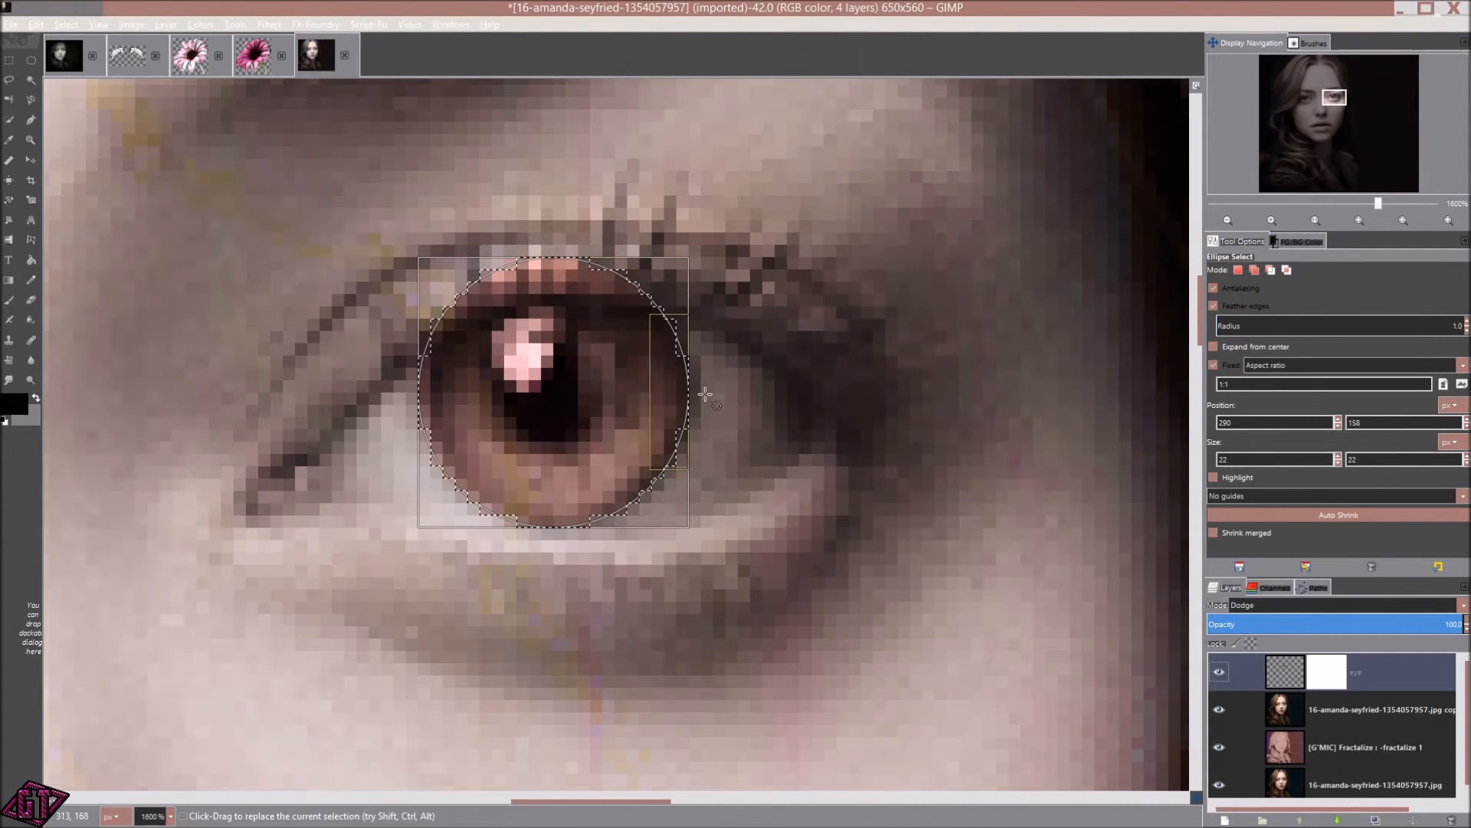
- Clear the selection and paint black on the eye mask over the upper eyelid, using the 2. Hardness 025 Paintbrush at size 4
click(736, 460)
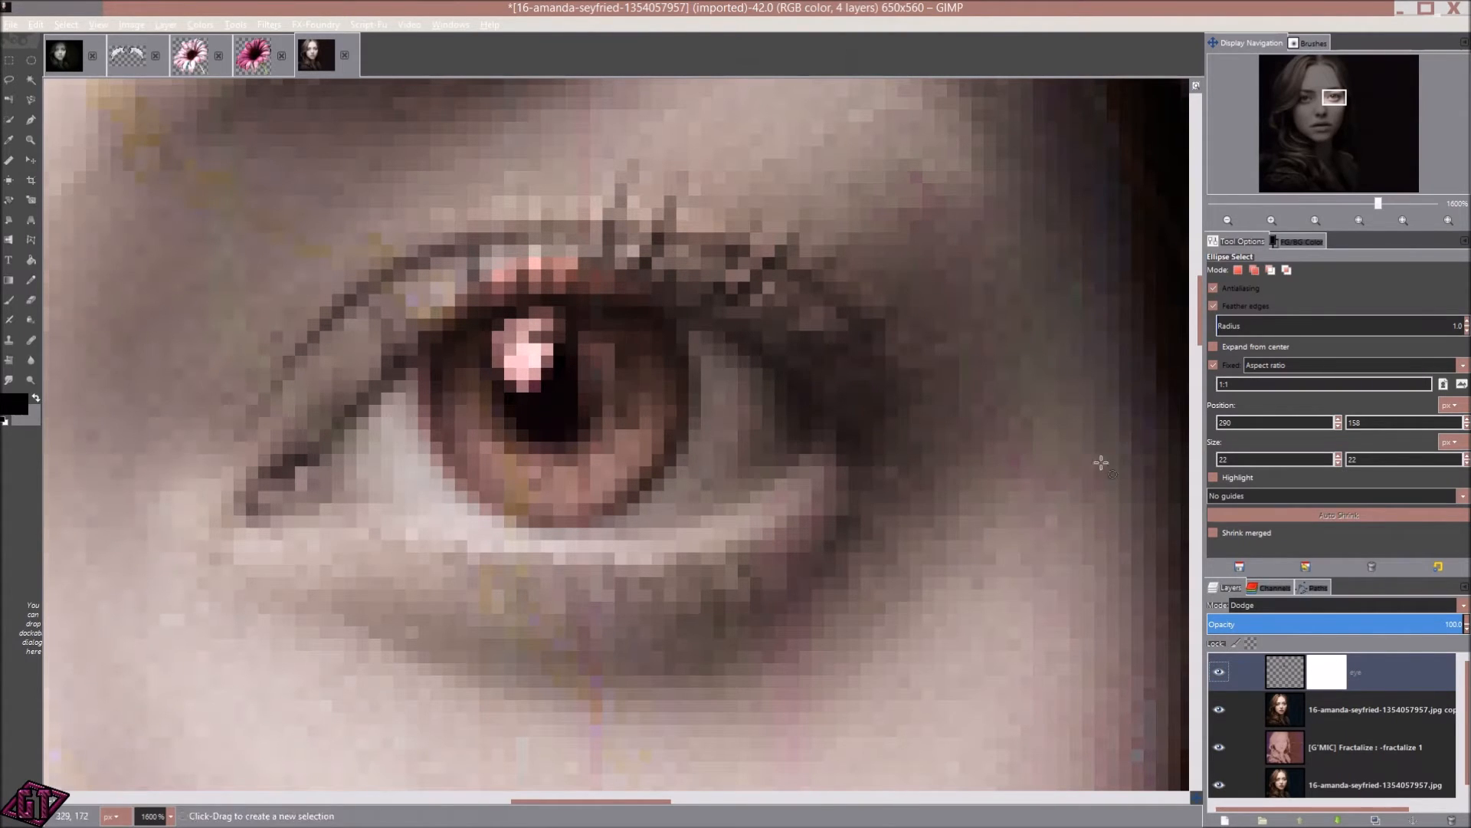
click(10, 302)
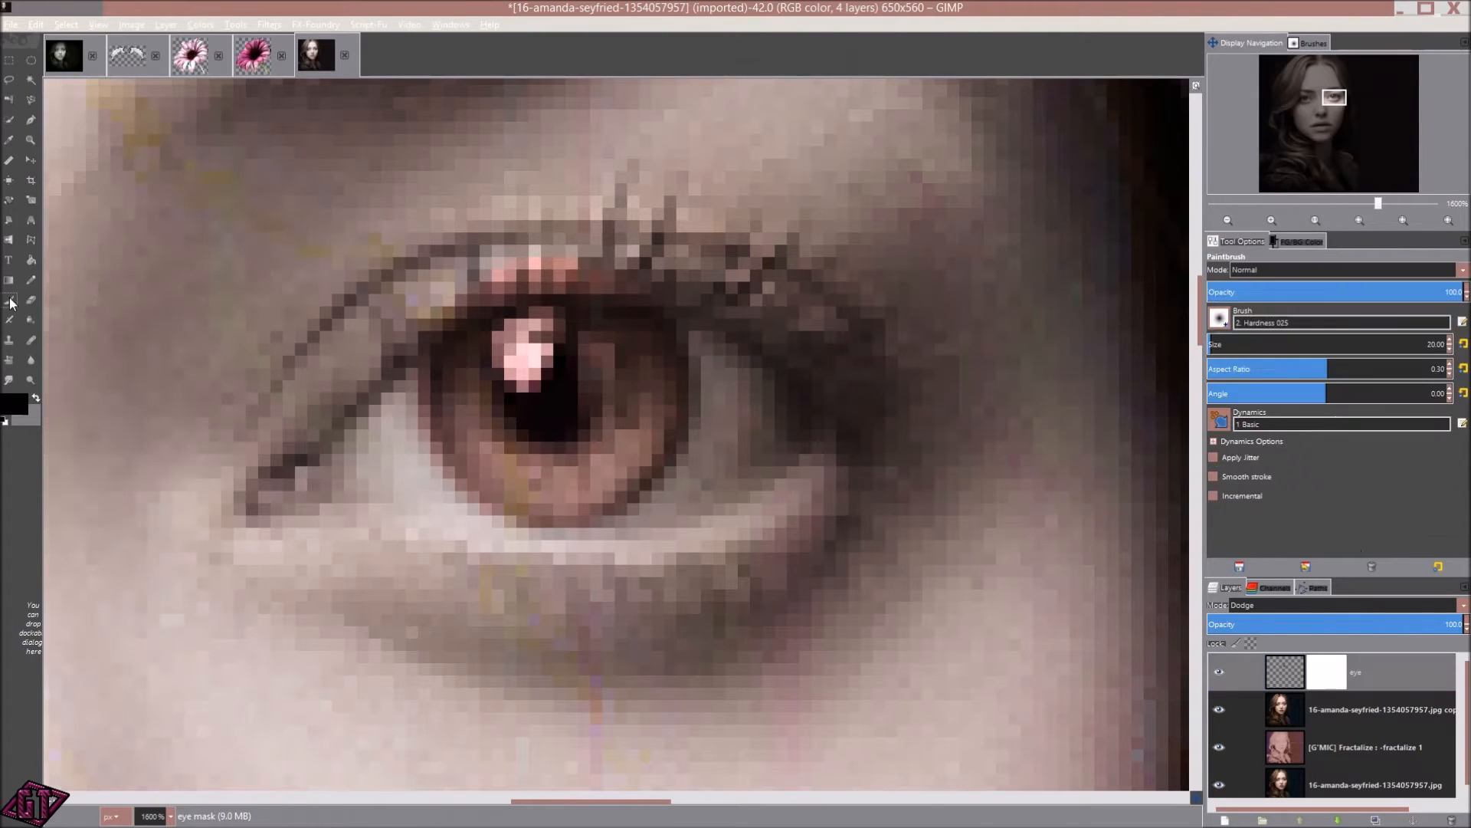
click(1311, 43)
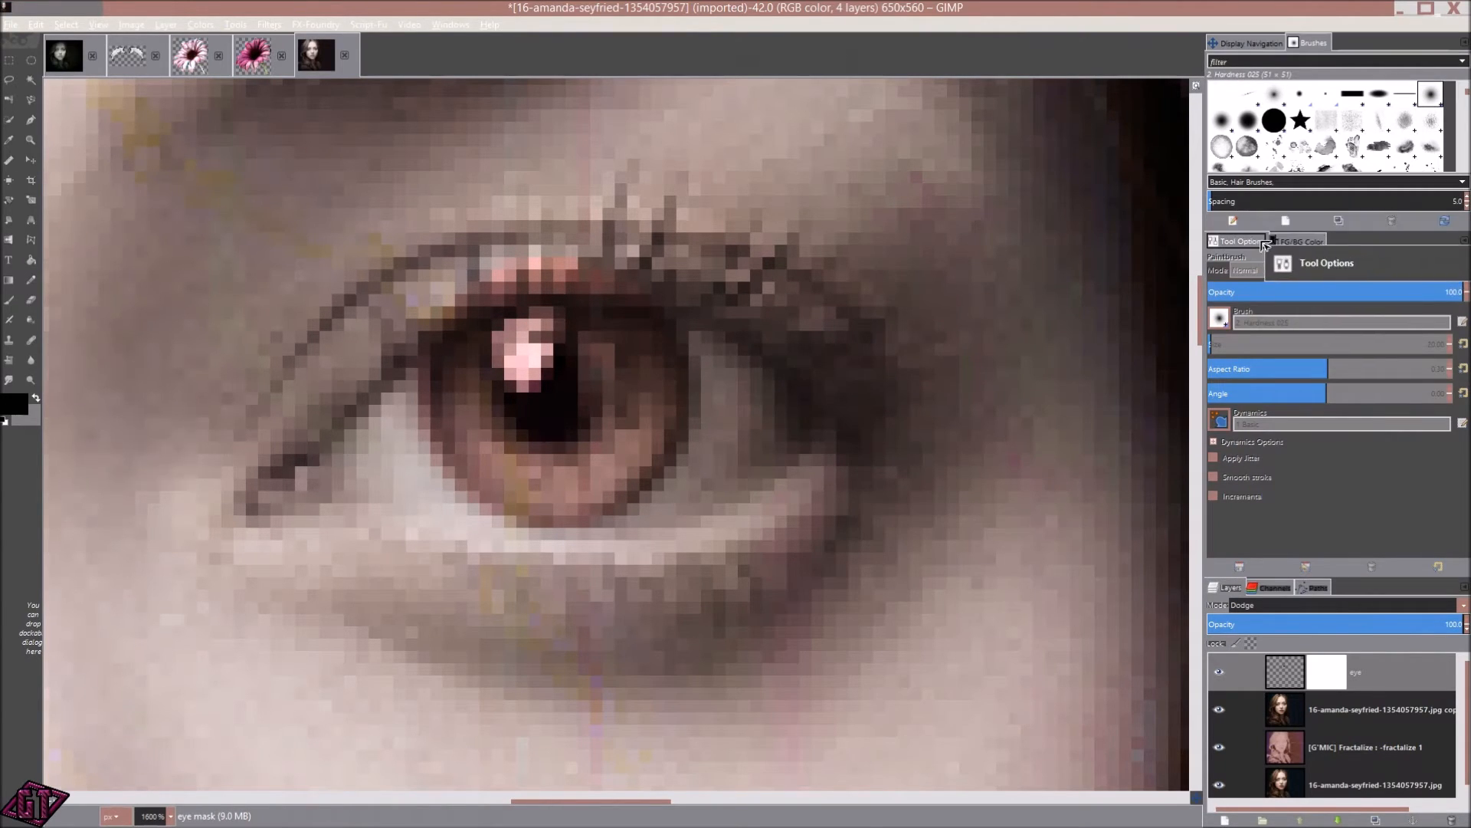
drag(1265, 244, 1275, 252)
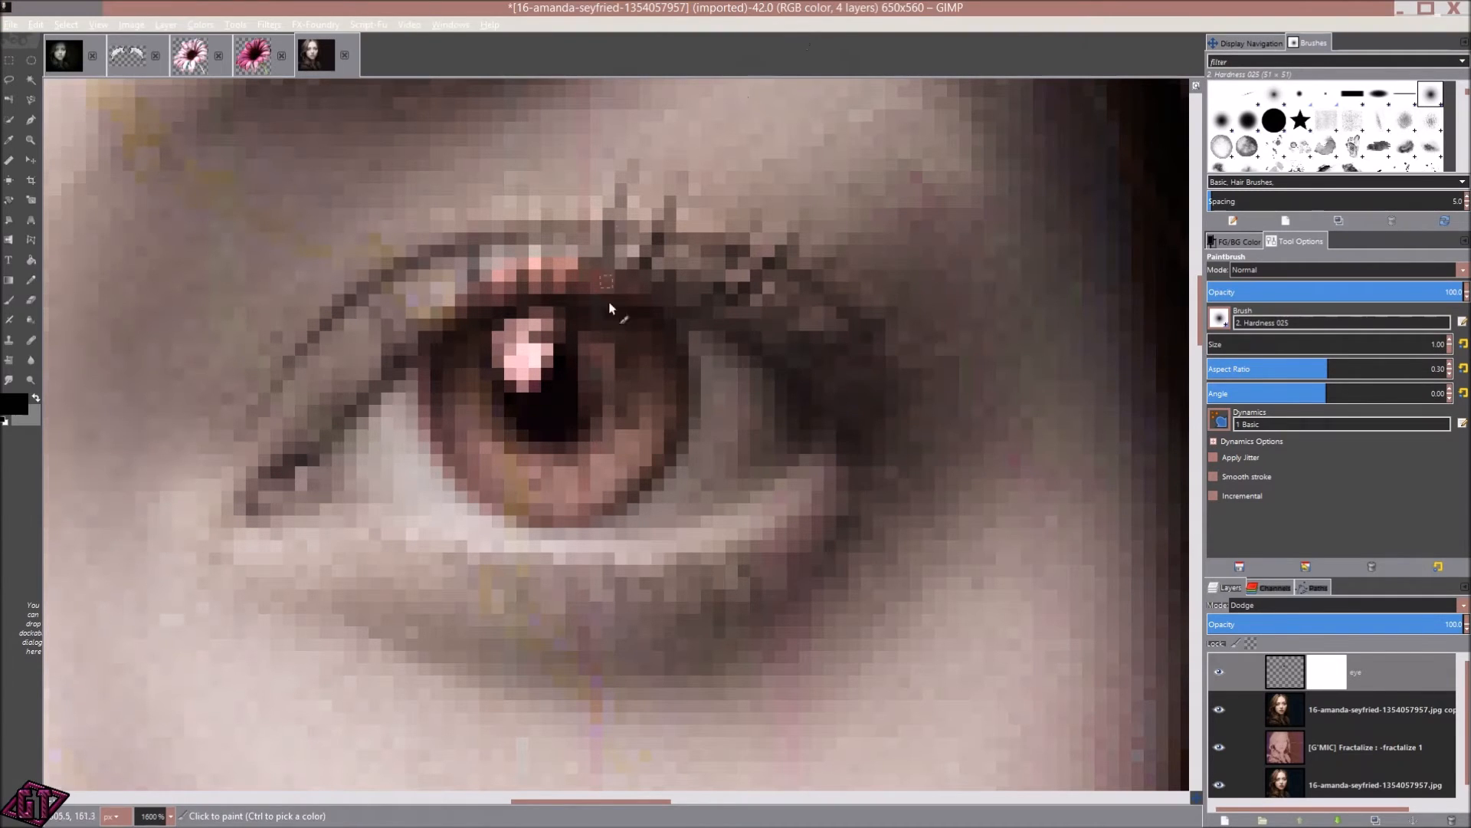
scroll(587, 351, up, 3)
drag(585, 344, 763, 367)
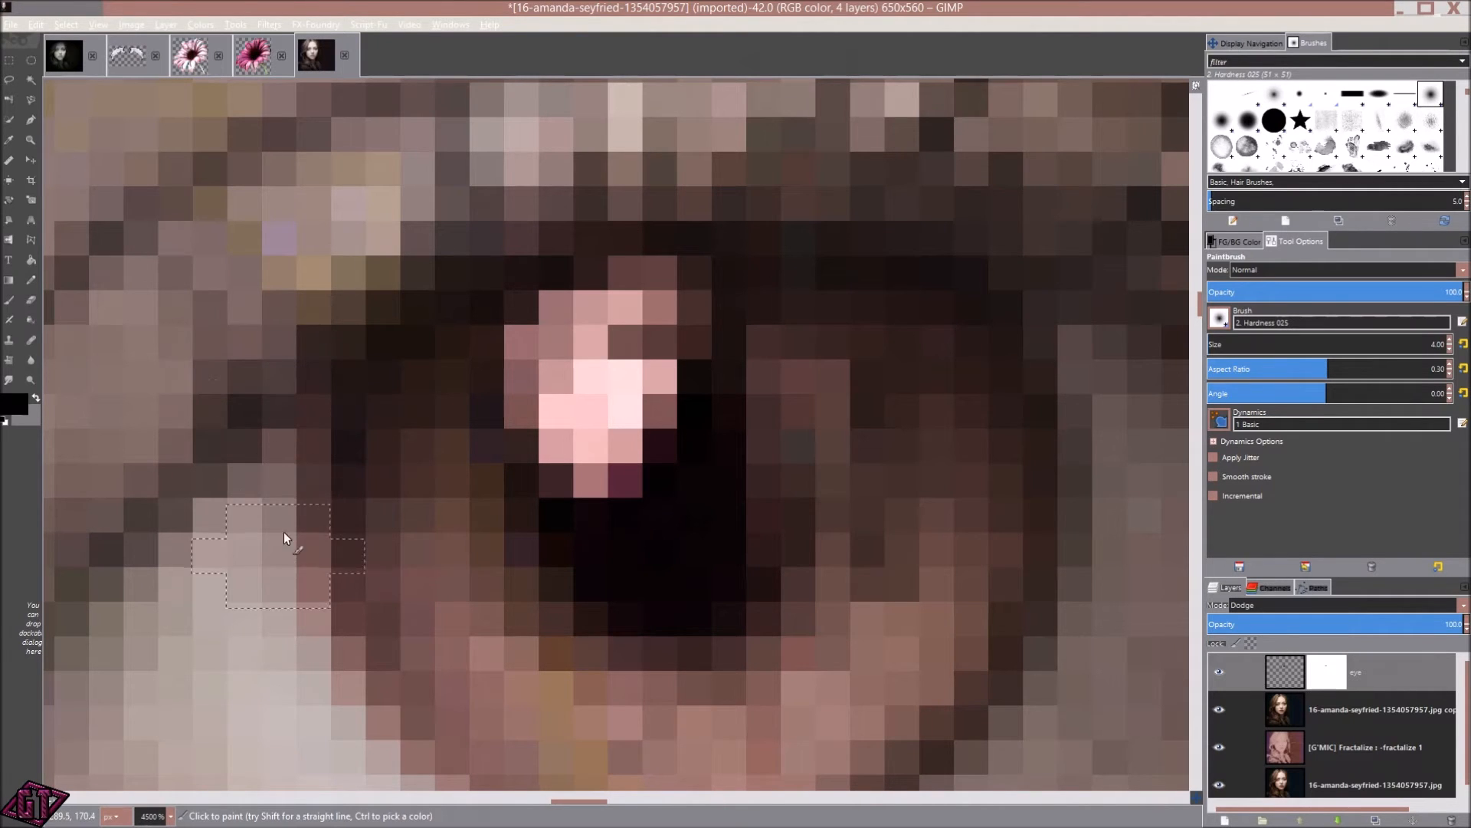
- Paint black on the eye mask around the lower edge of the iris to clean up the tint there
scroll(273, 598, down, 5)
scroll(521, 508, down, 5)
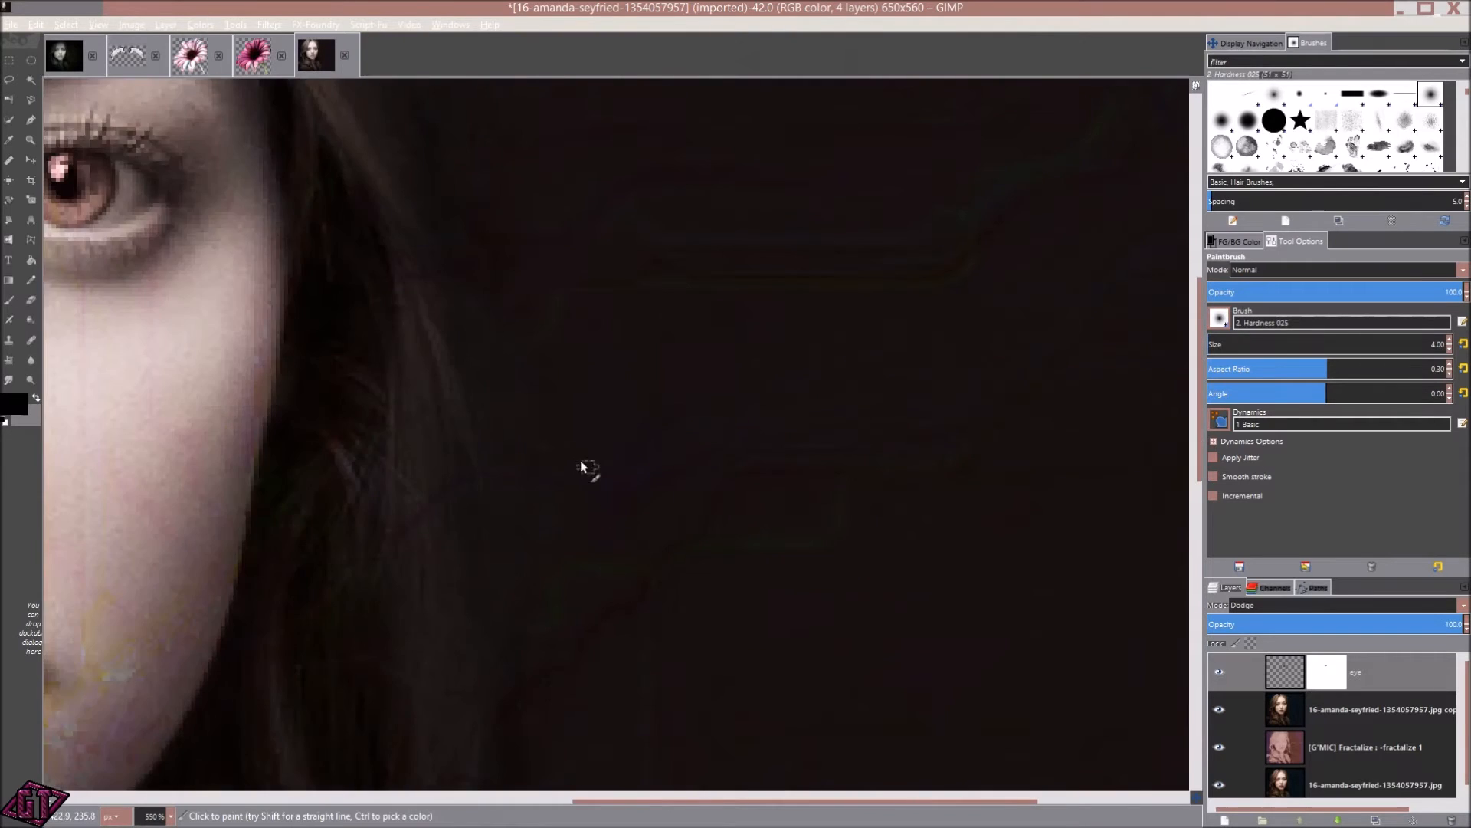
scroll(569, 394, up, 4)
scroll(688, 412, down, 2)
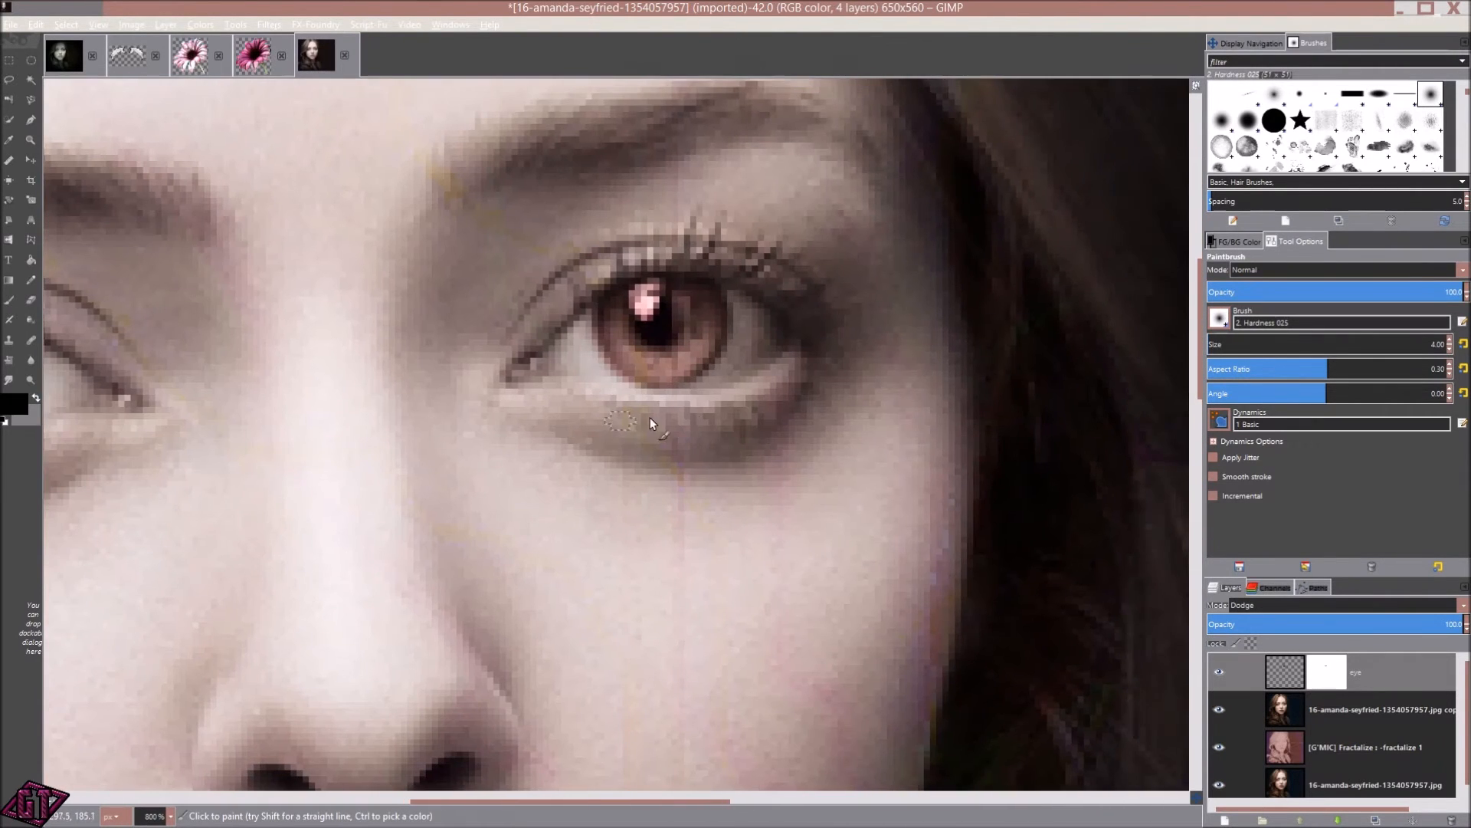
scroll(692, 415, up, 7)
drag(635, 387, 697, 444)
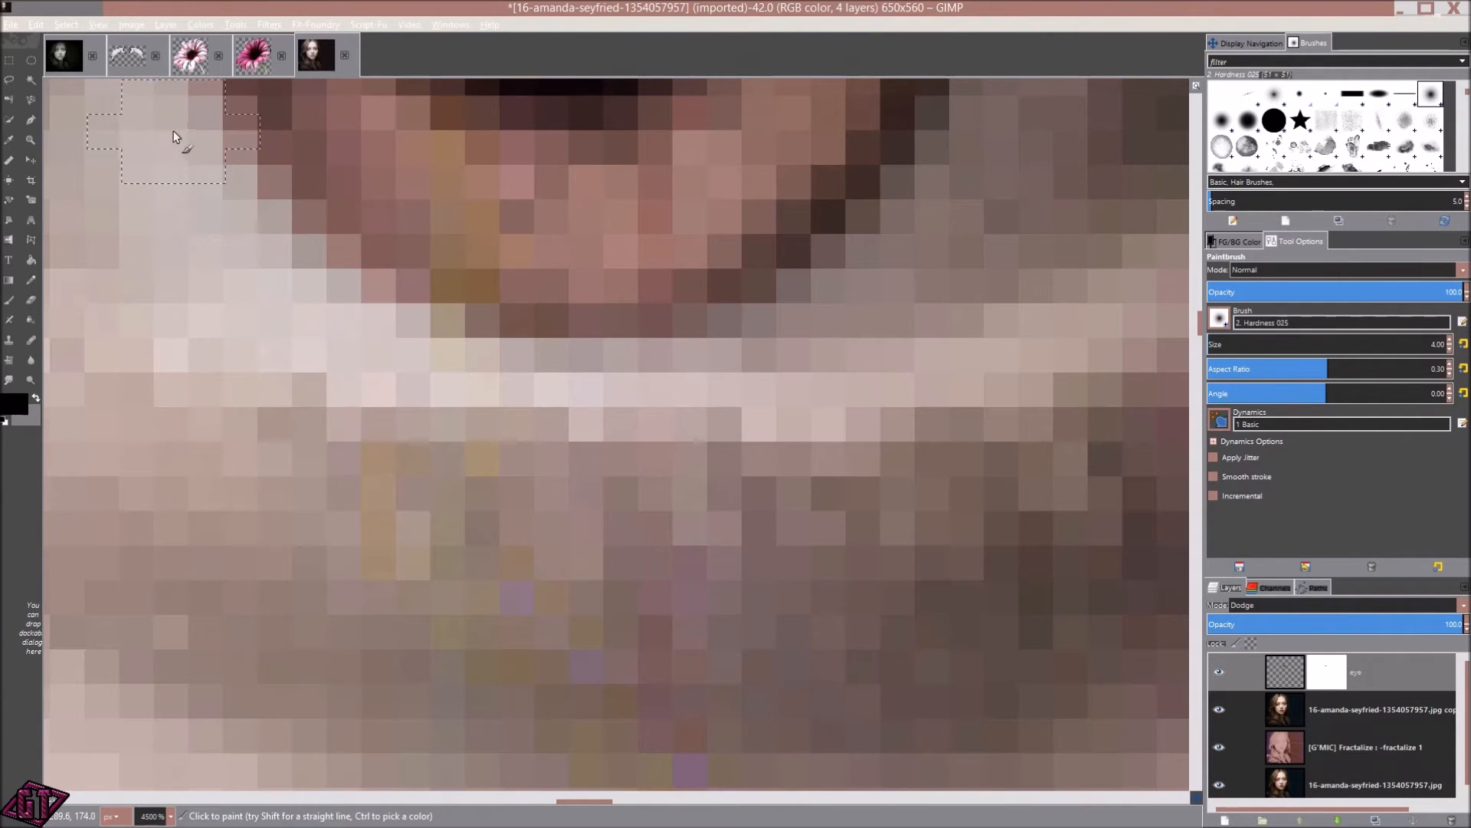
scroll(269, 285, down, 3)
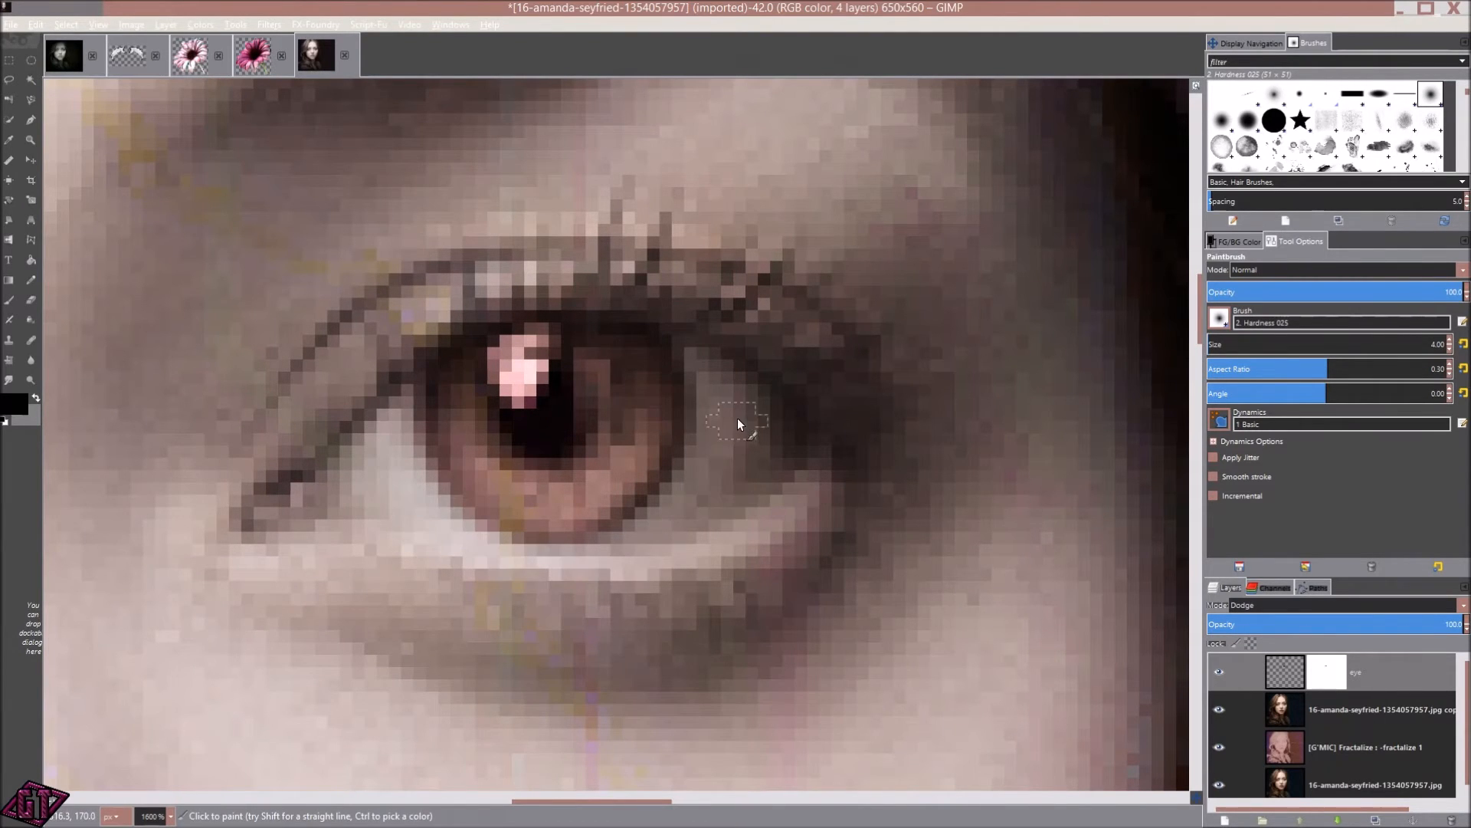
scroll(723, 441, up, 1)
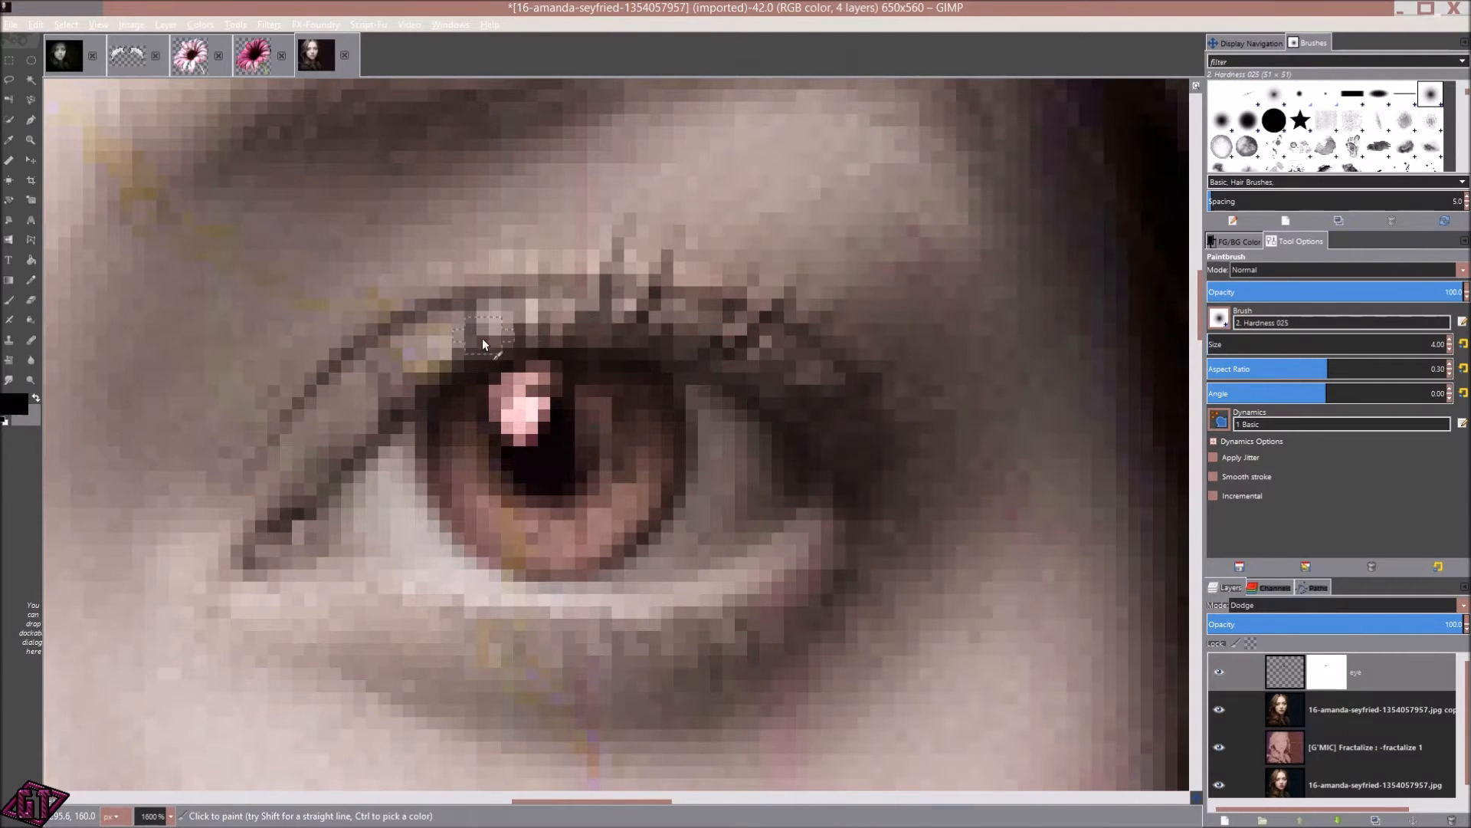
- Duplicate the masked eye layer to intensify the red iris colour
scroll(712, 452, down, 3)
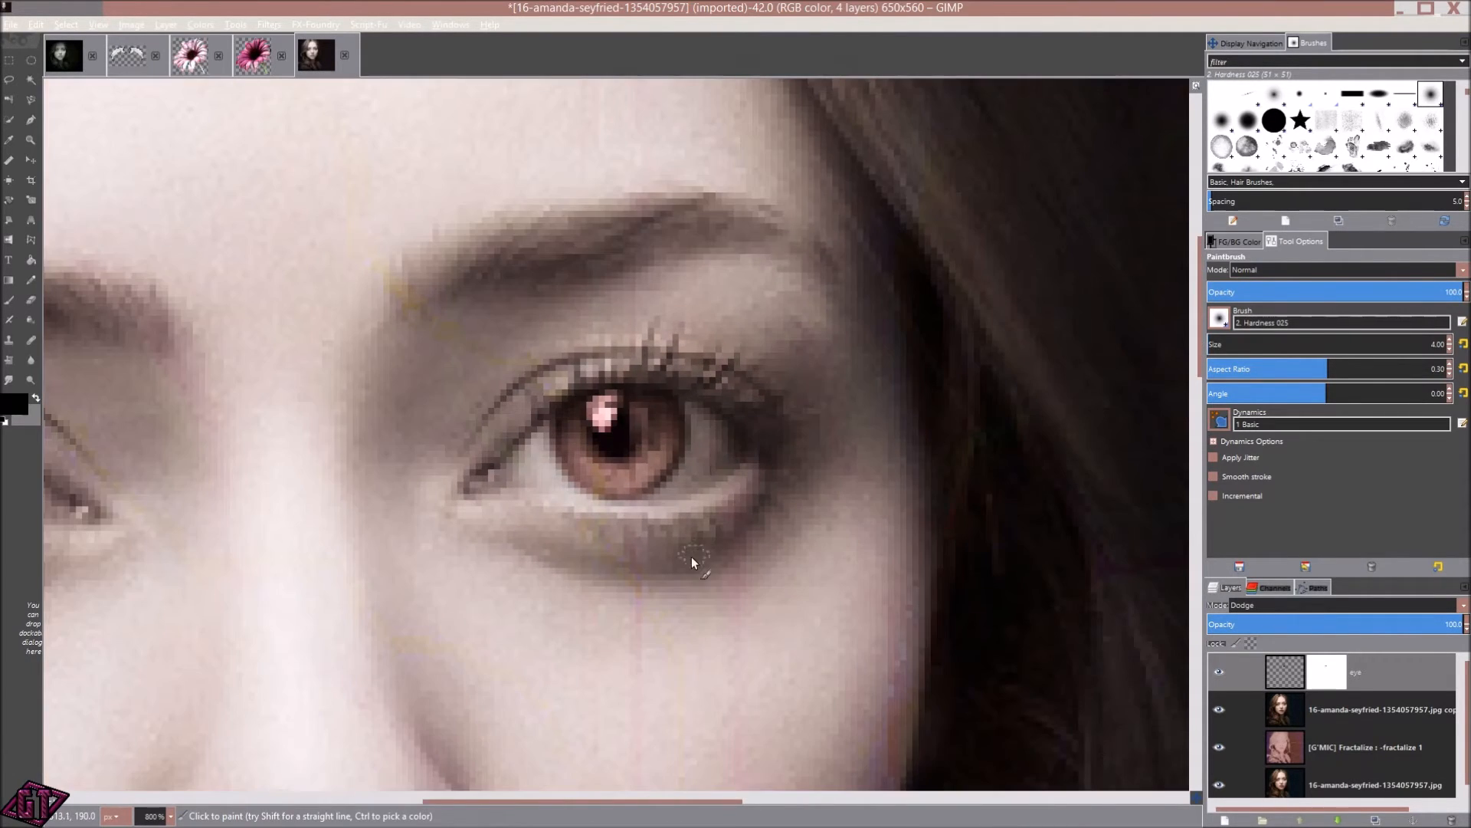
scroll(682, 575, down, 2)
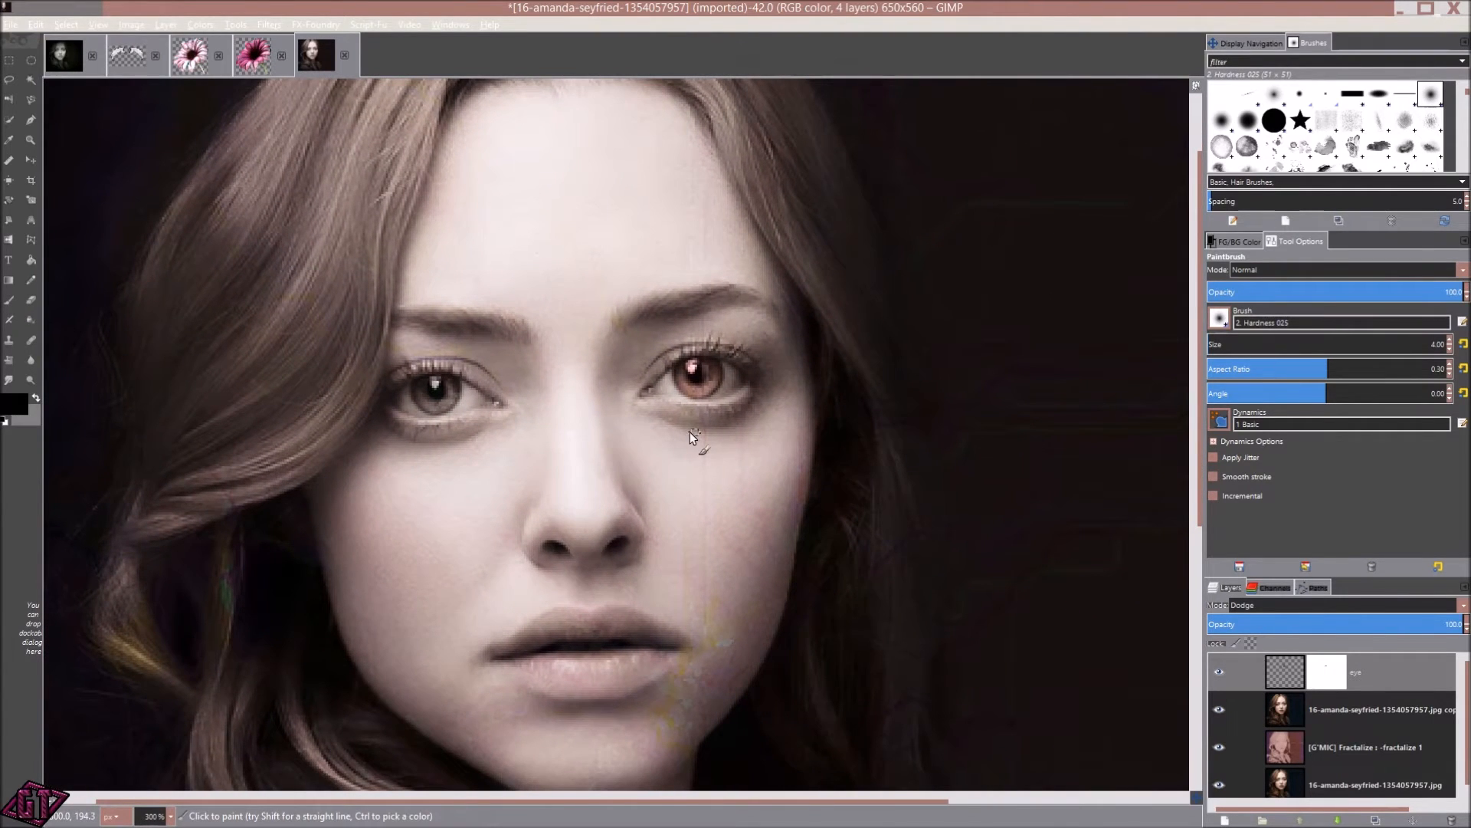
click(1376, 820)
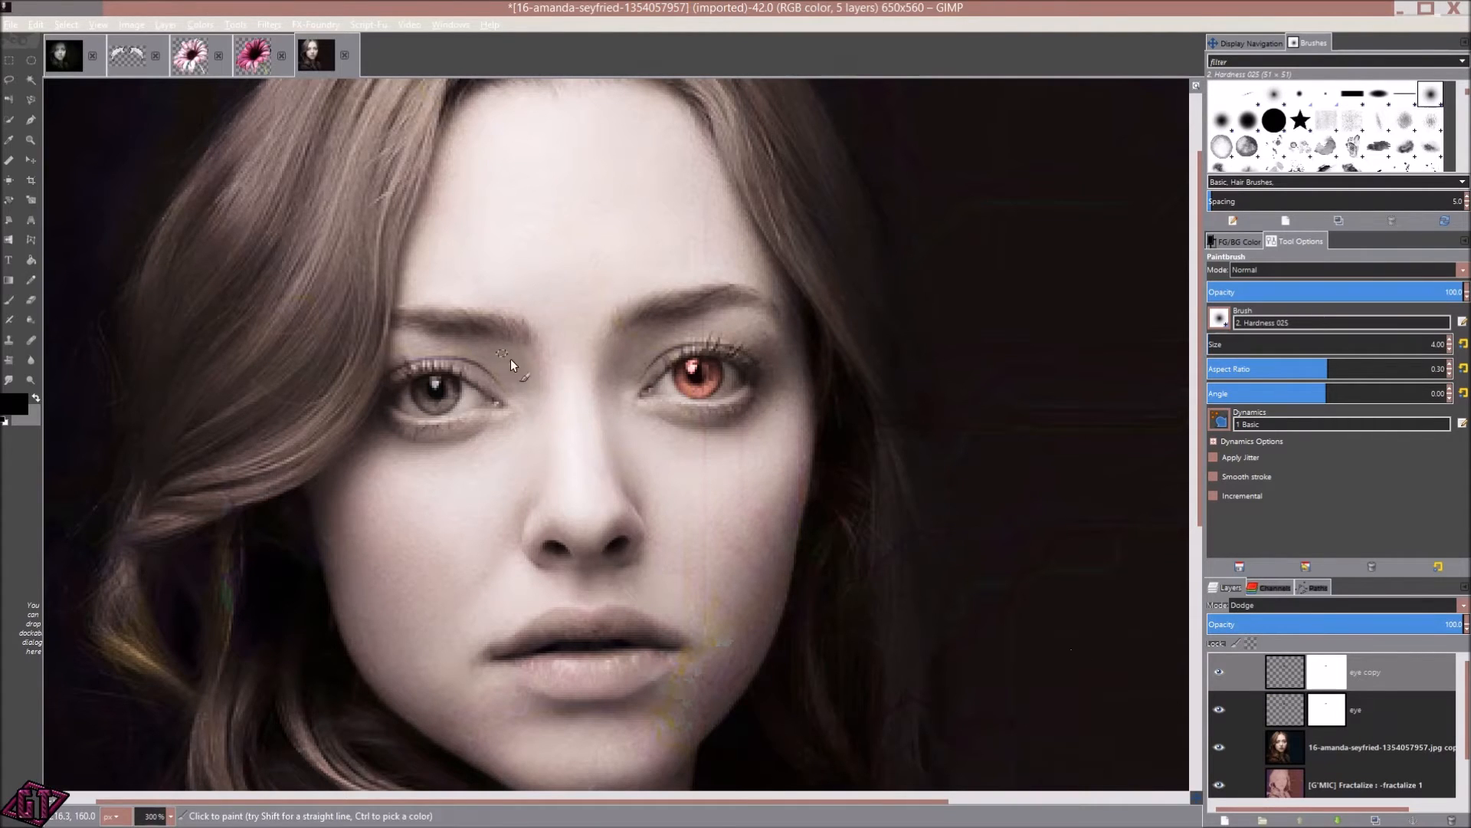
- Create a new transparent 650 × 560 px layer named eye.l above the eye copy layer
scroll(631, 396, up, 1)
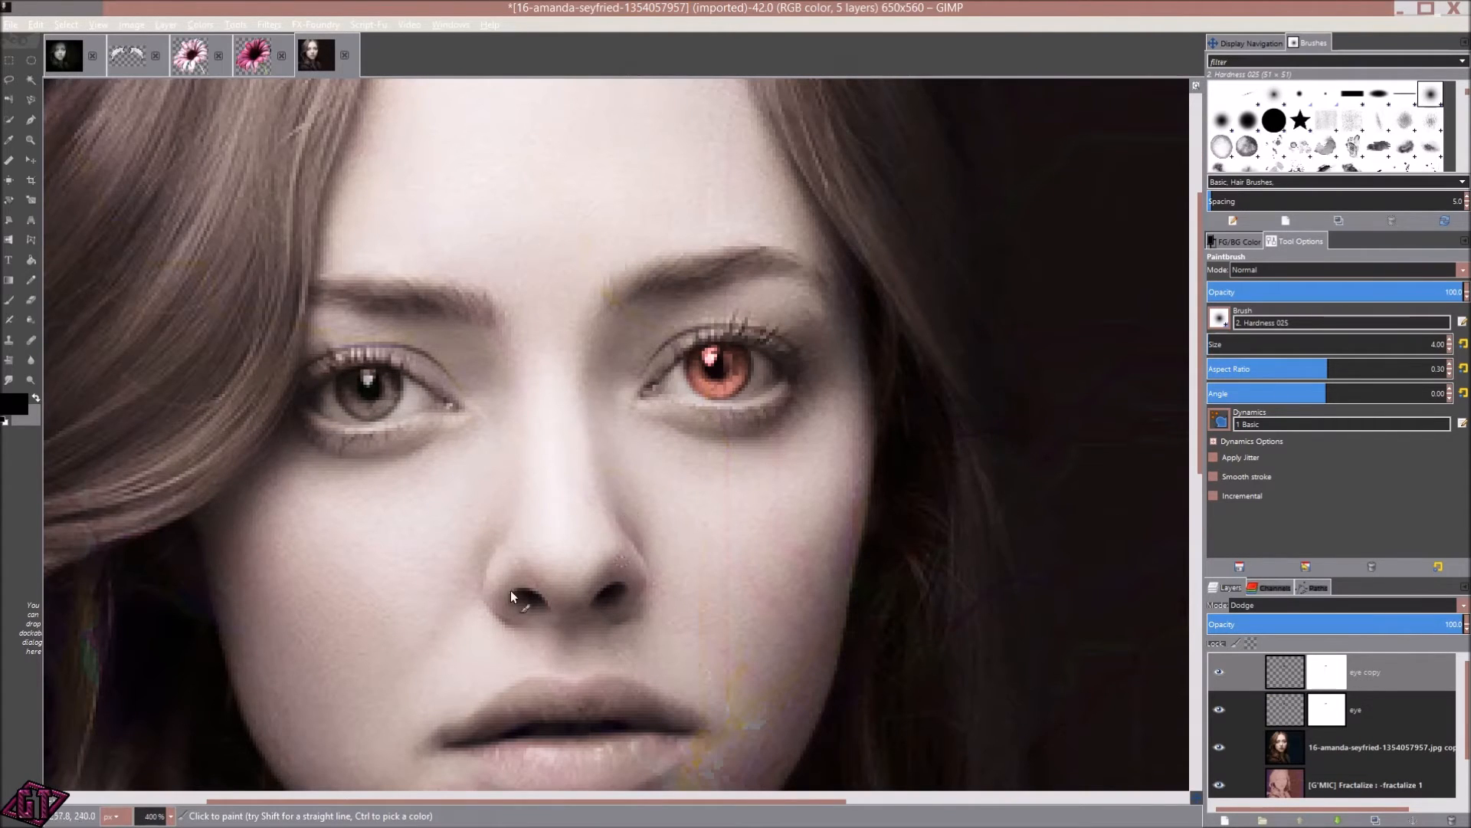
click(1224, 820)
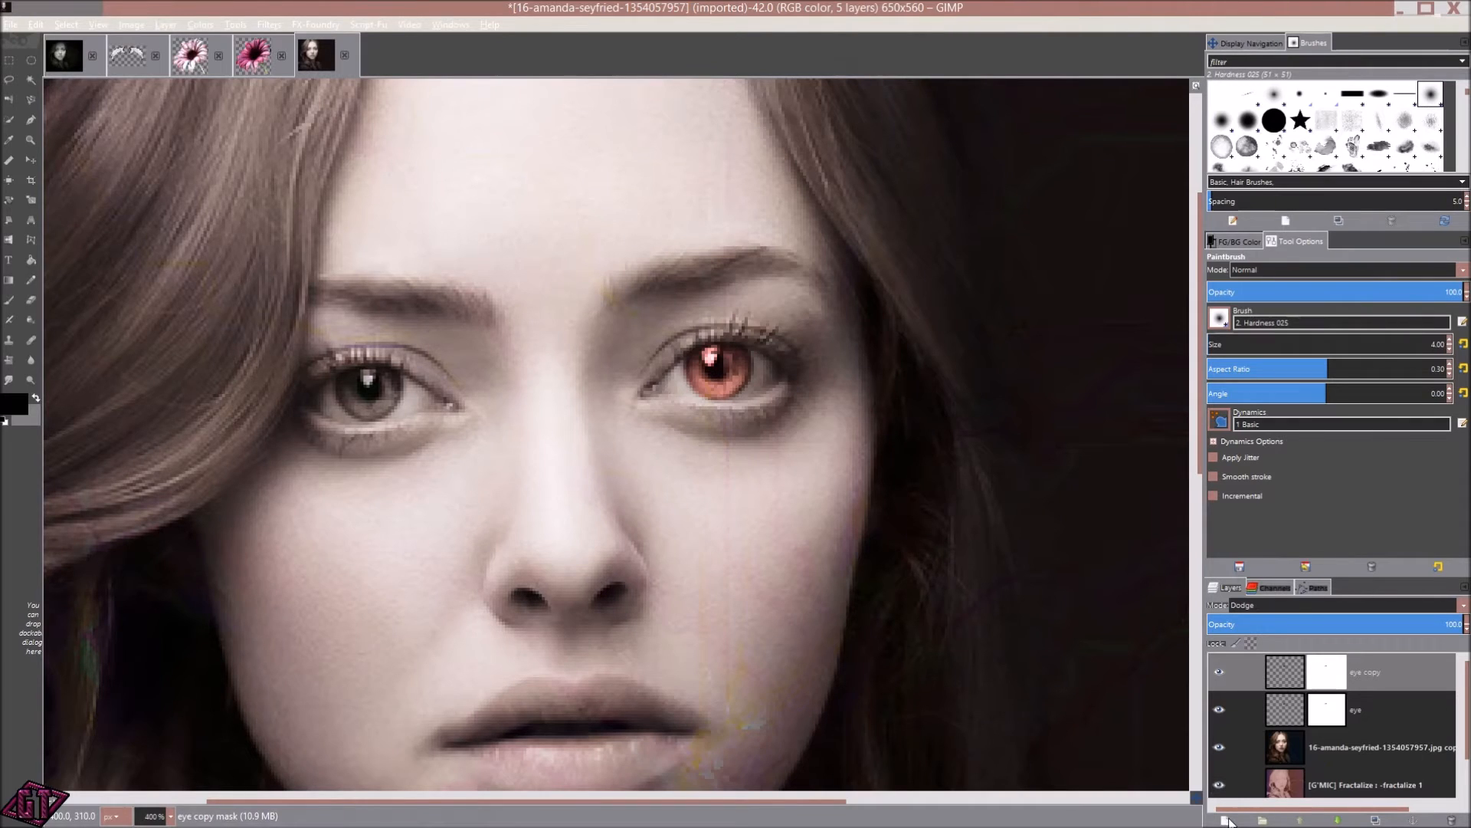
click(130, 111)
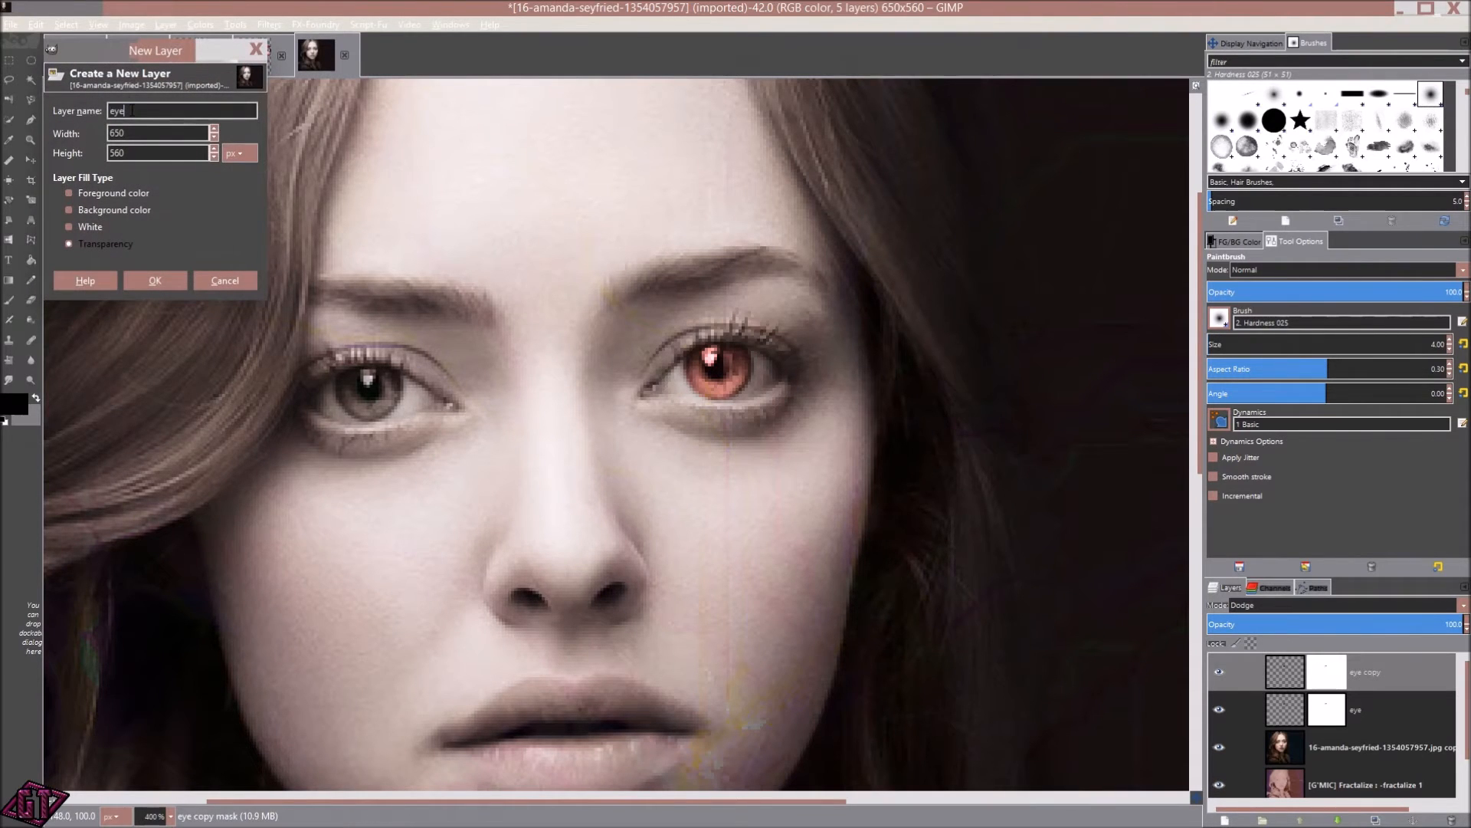
key(Return)
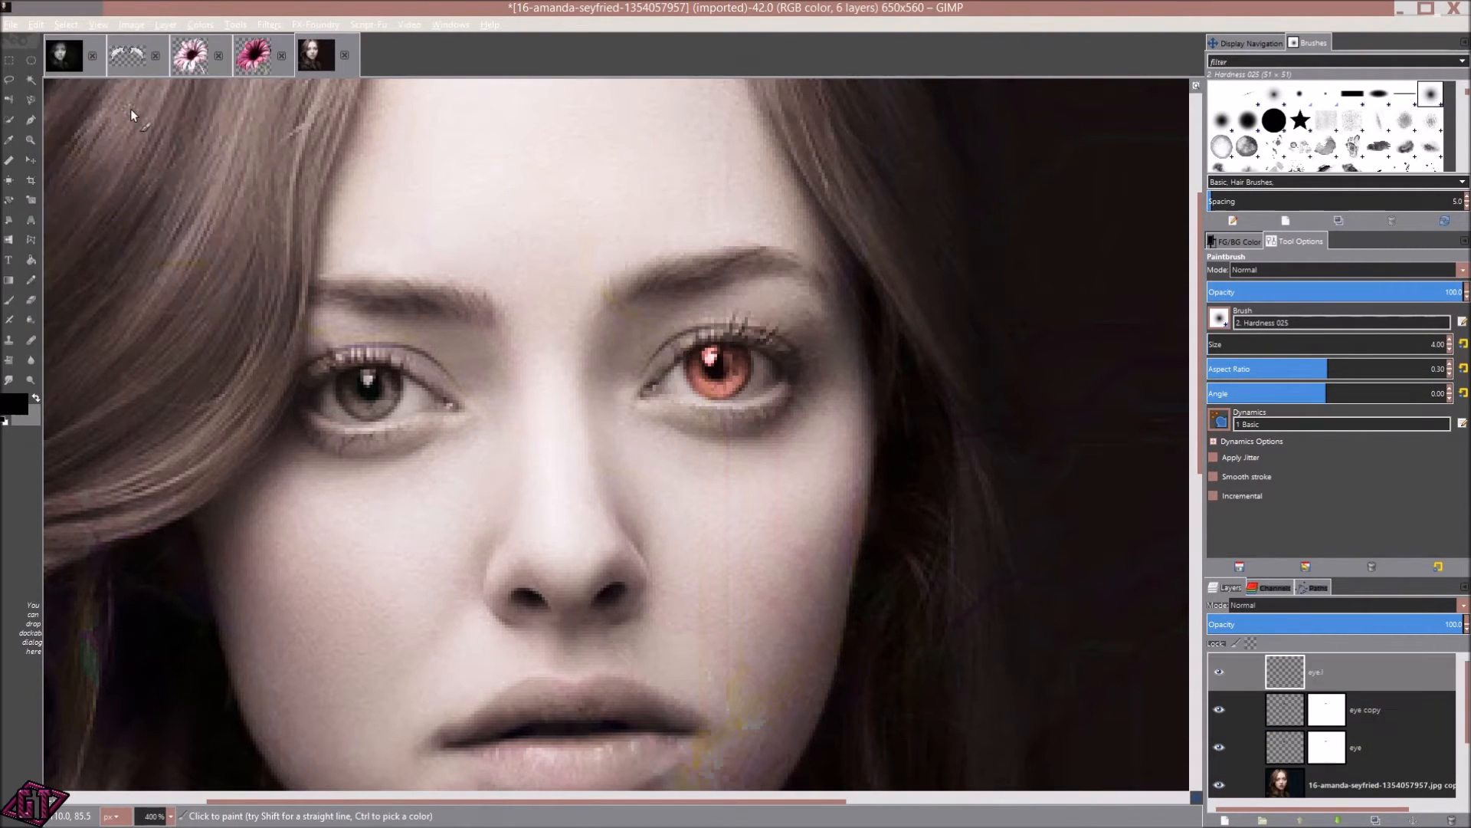
- Draw a feathered circular Ellipse Select selection of 21 × 21 px around the uncoloured iris
click(31, 59)
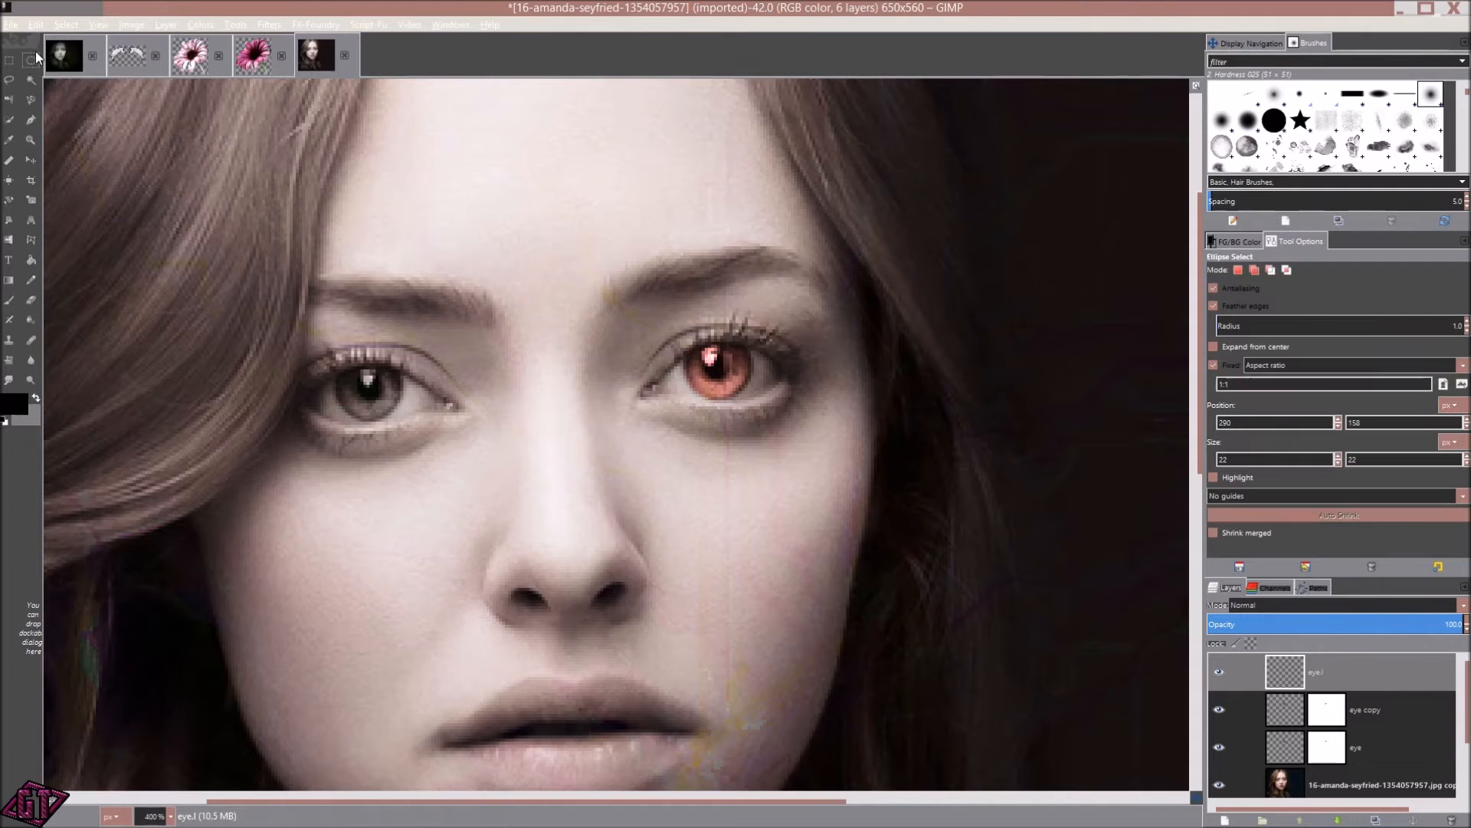
scroll(299, 384, up, 3)
scroll(476, 452, up, 2)
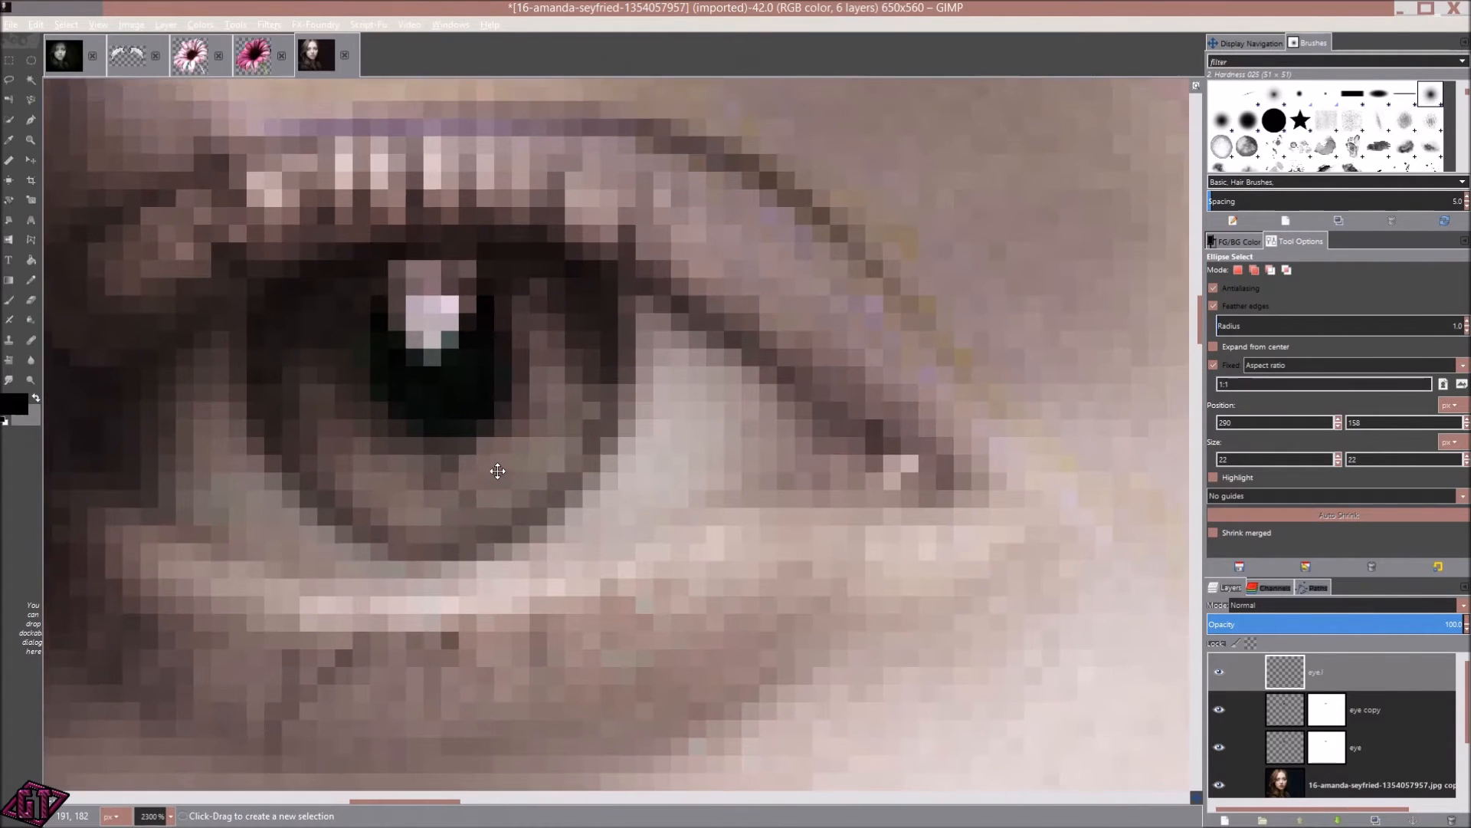
drag(292, 219, 622, 571)
drag(502, 394, 476, 382)
drag(618, 555, 626, 559)
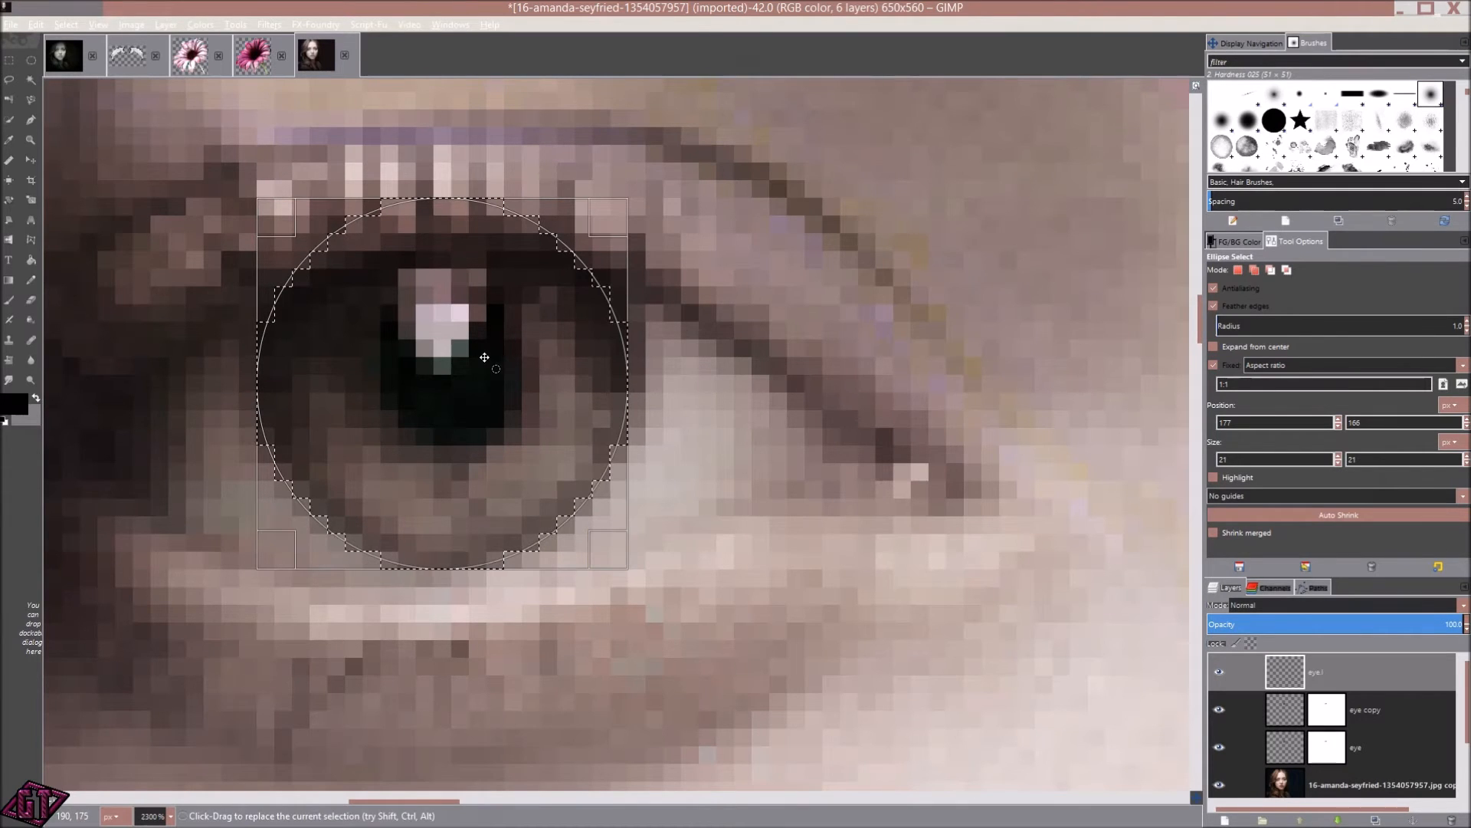
drag(612, 544, 599, 530)
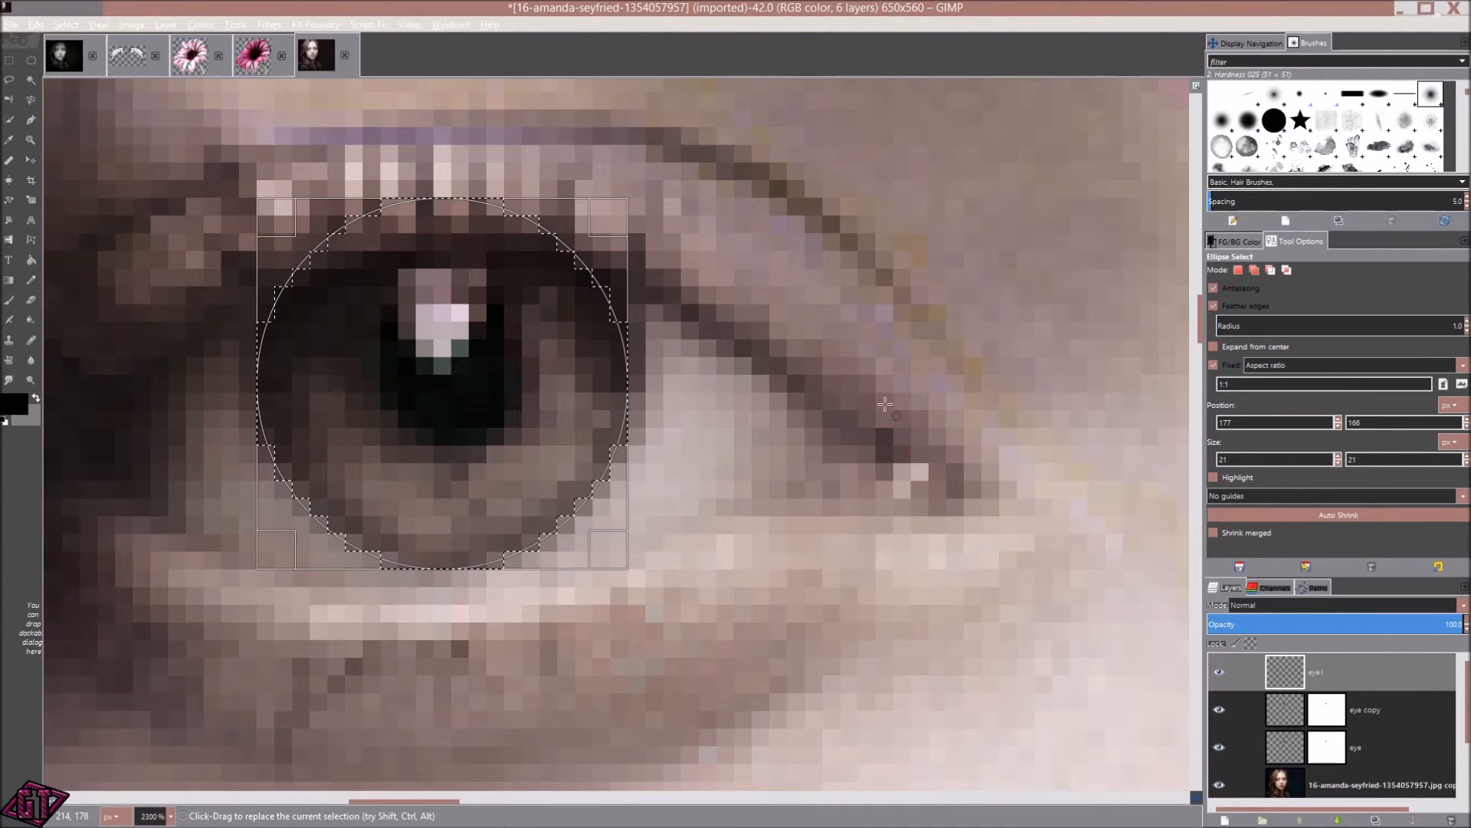
- Inspect the fit of the circular selection around the iris close up and against the whole face
scroll(881, 506, down, 3)
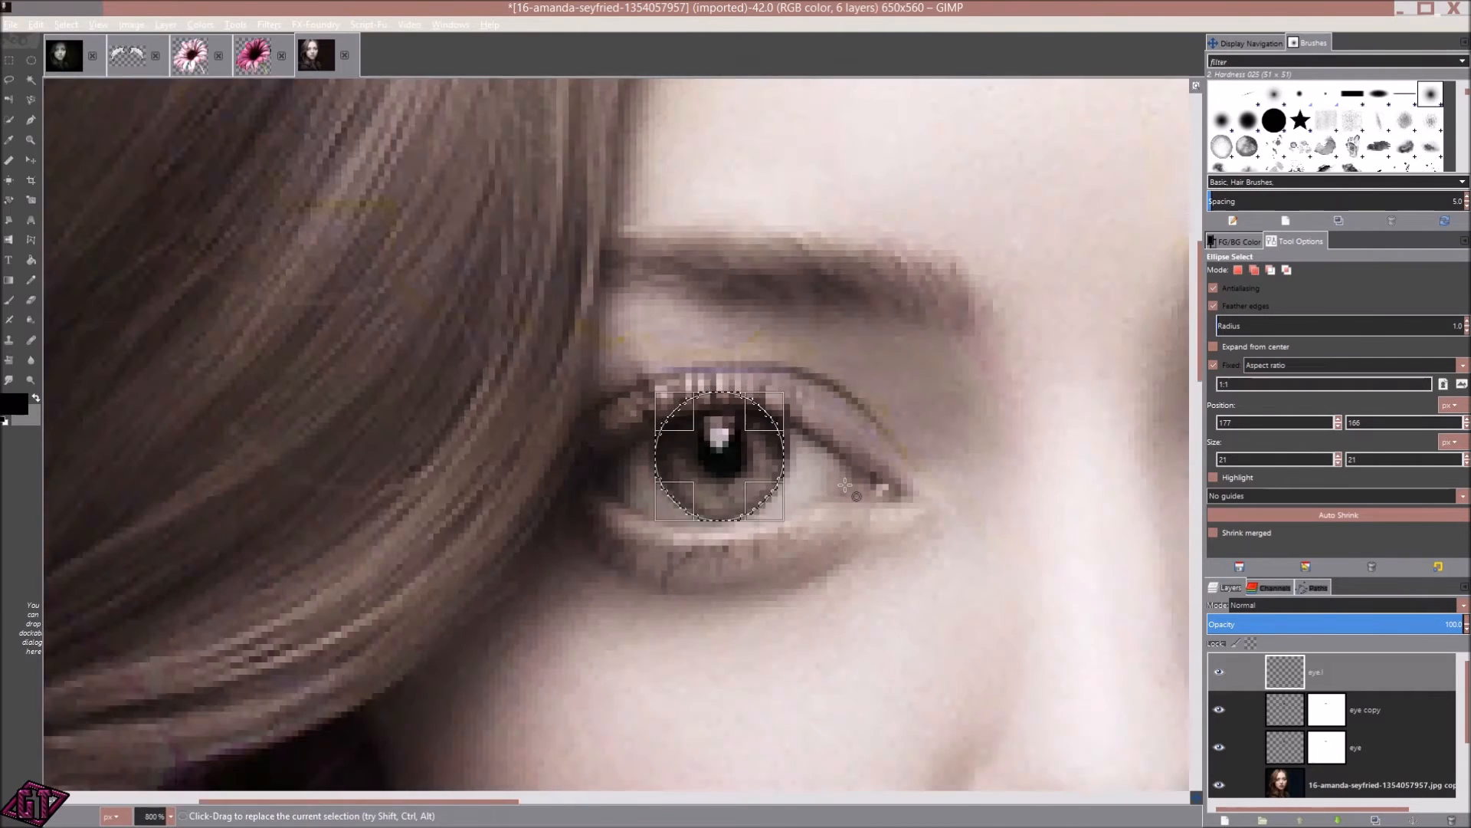
scroll(844, 485, down, 2)
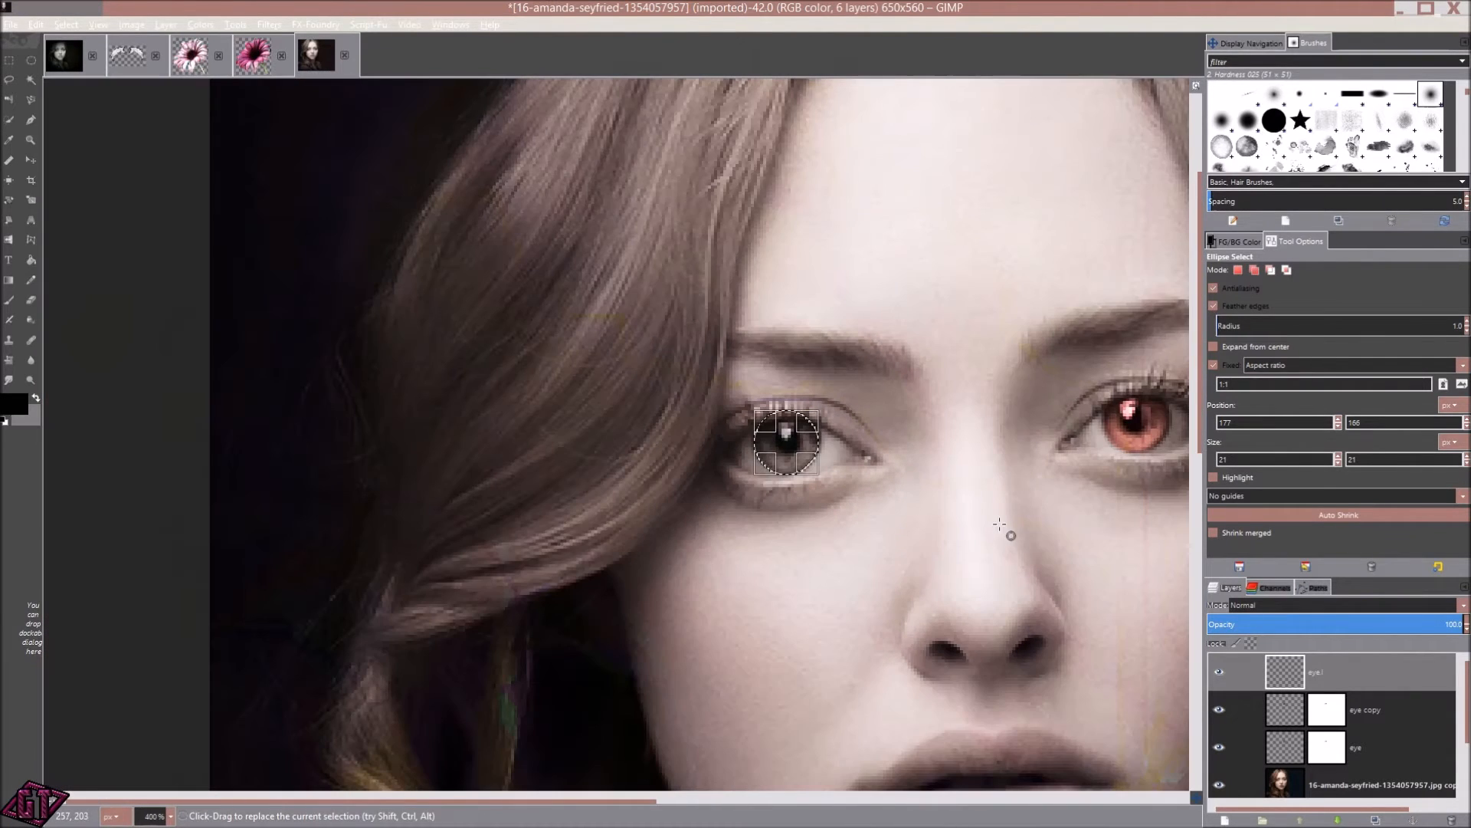
scroll(942, 456, up, 1)
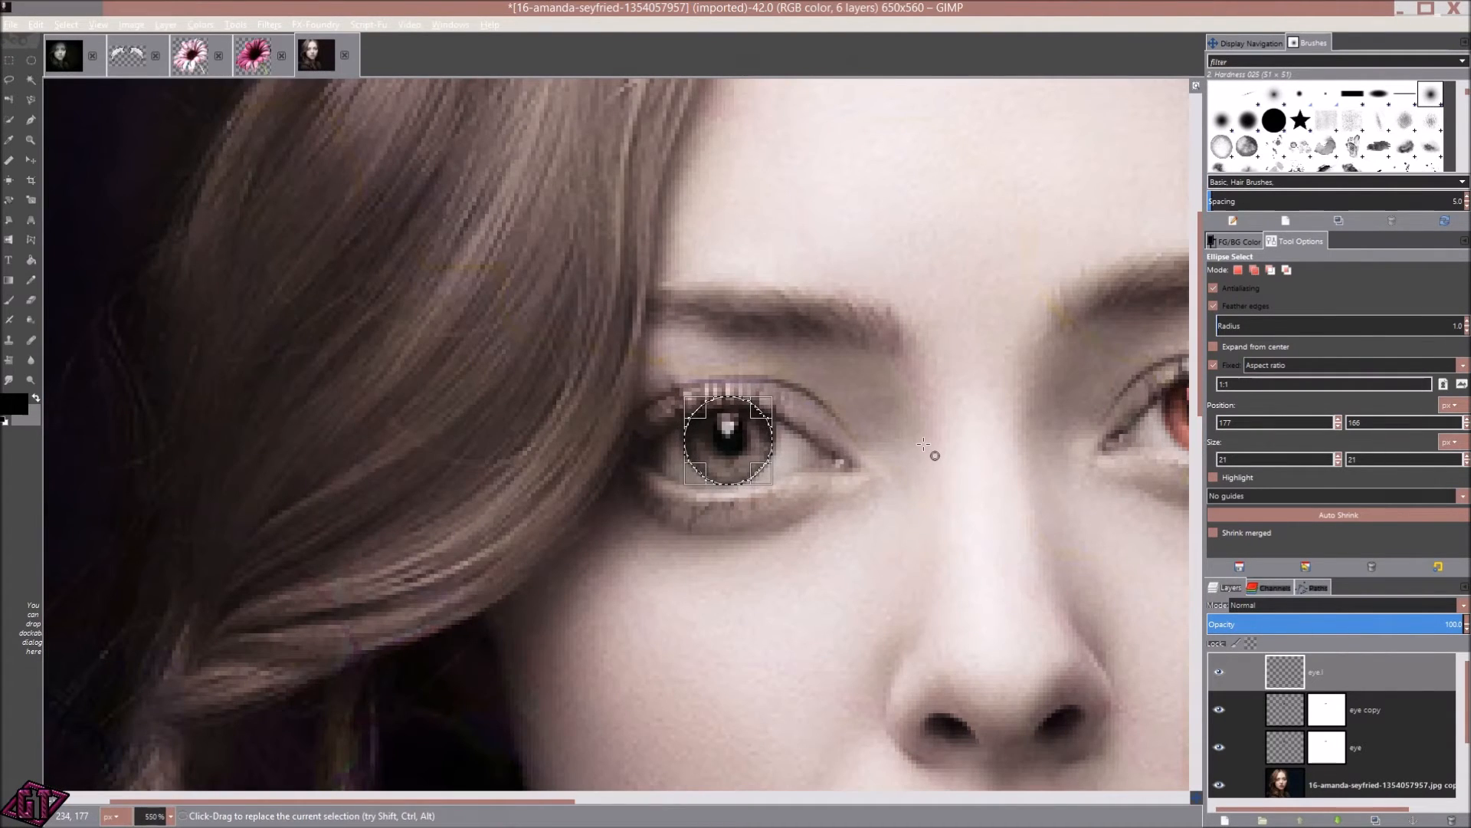
scroll(942, 448, down, 2)
scroll(896, 480, up, 3)
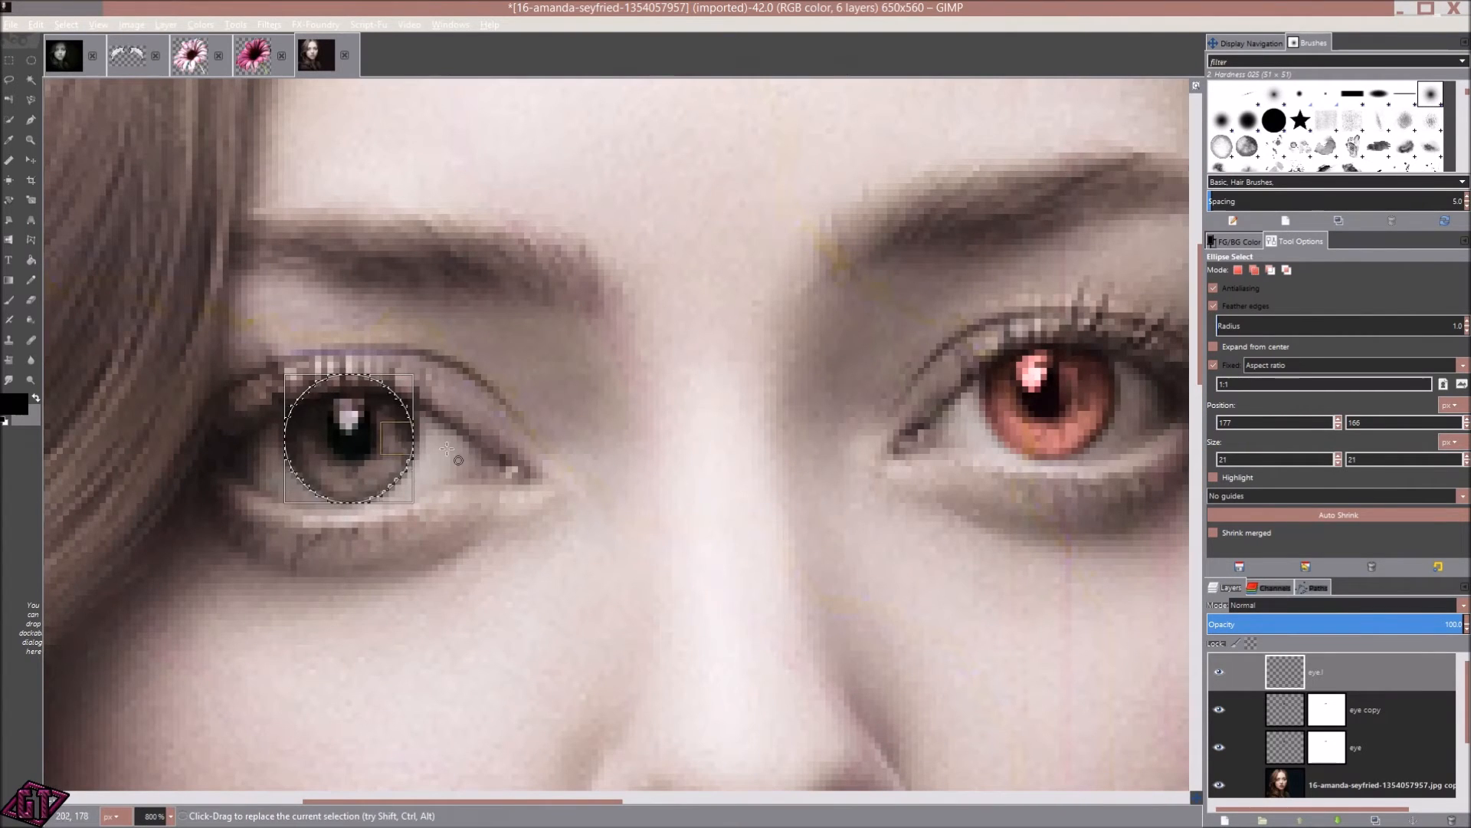
scroll(253, 485, up, 2)
scroll(681, 446, down, 2)
scroll(712, 442, up, 4)
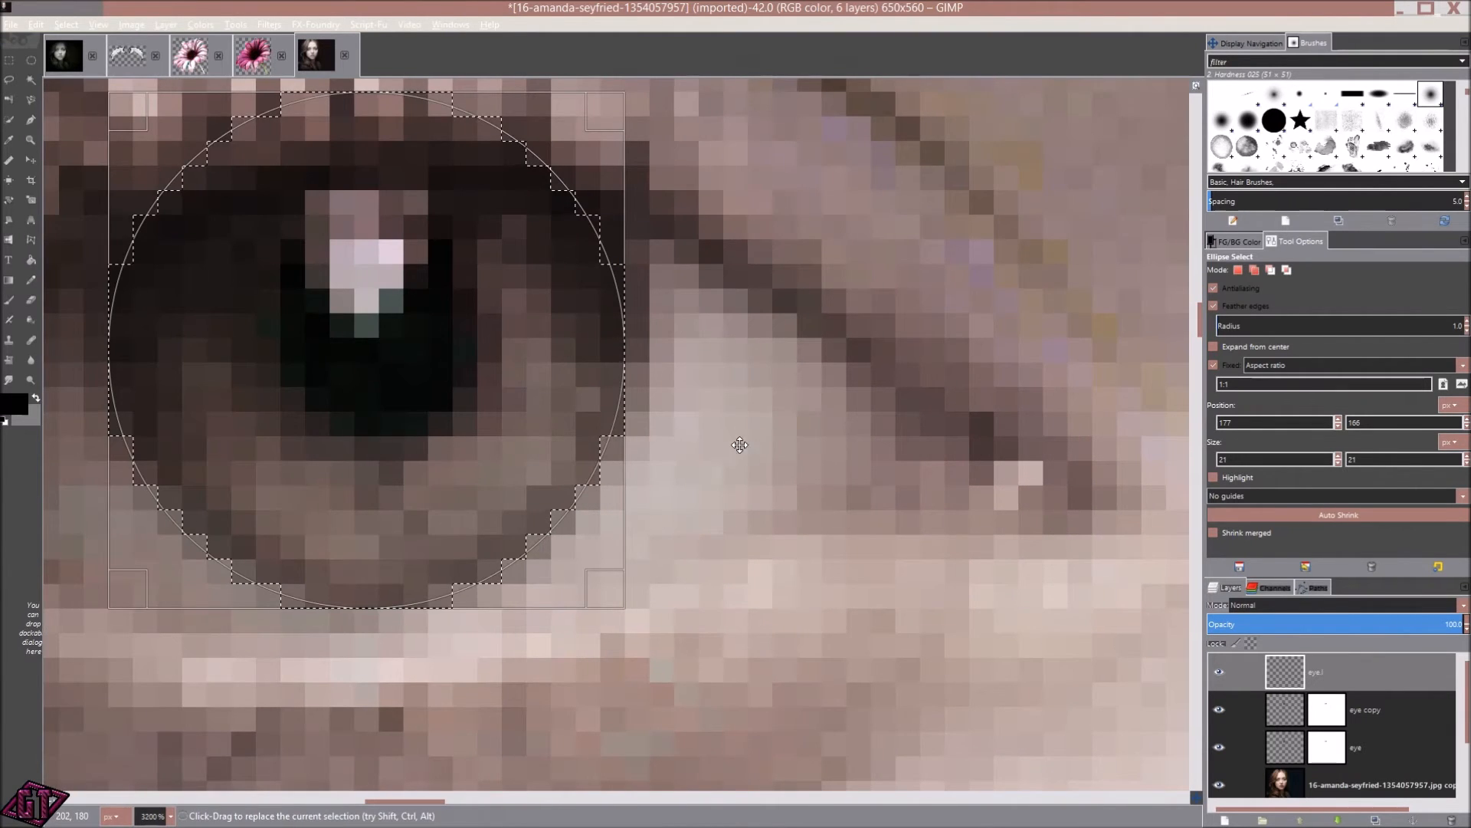
scroll(712, 442, down, 8)
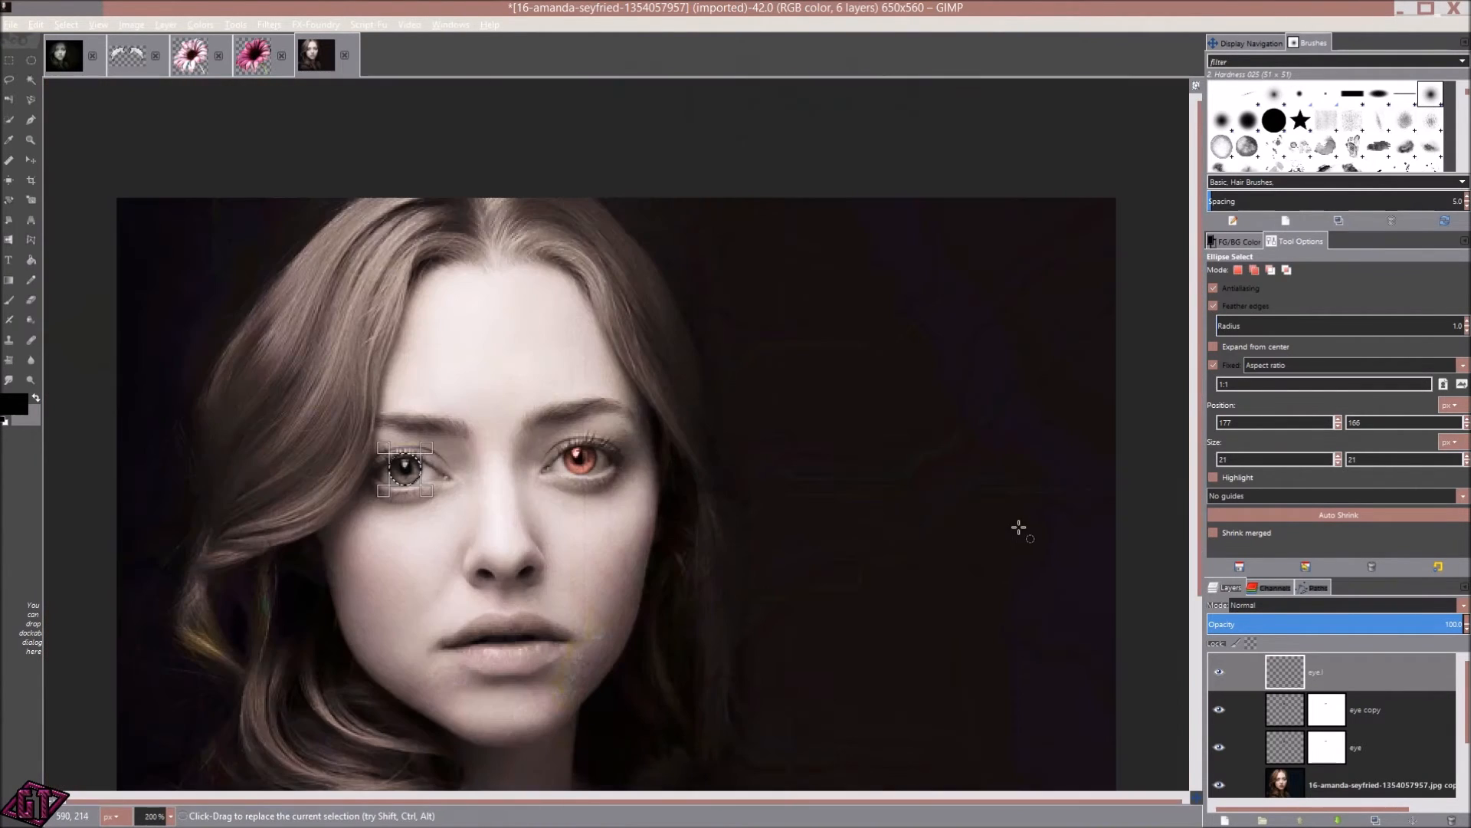
scroll(475, 532, up, 3)
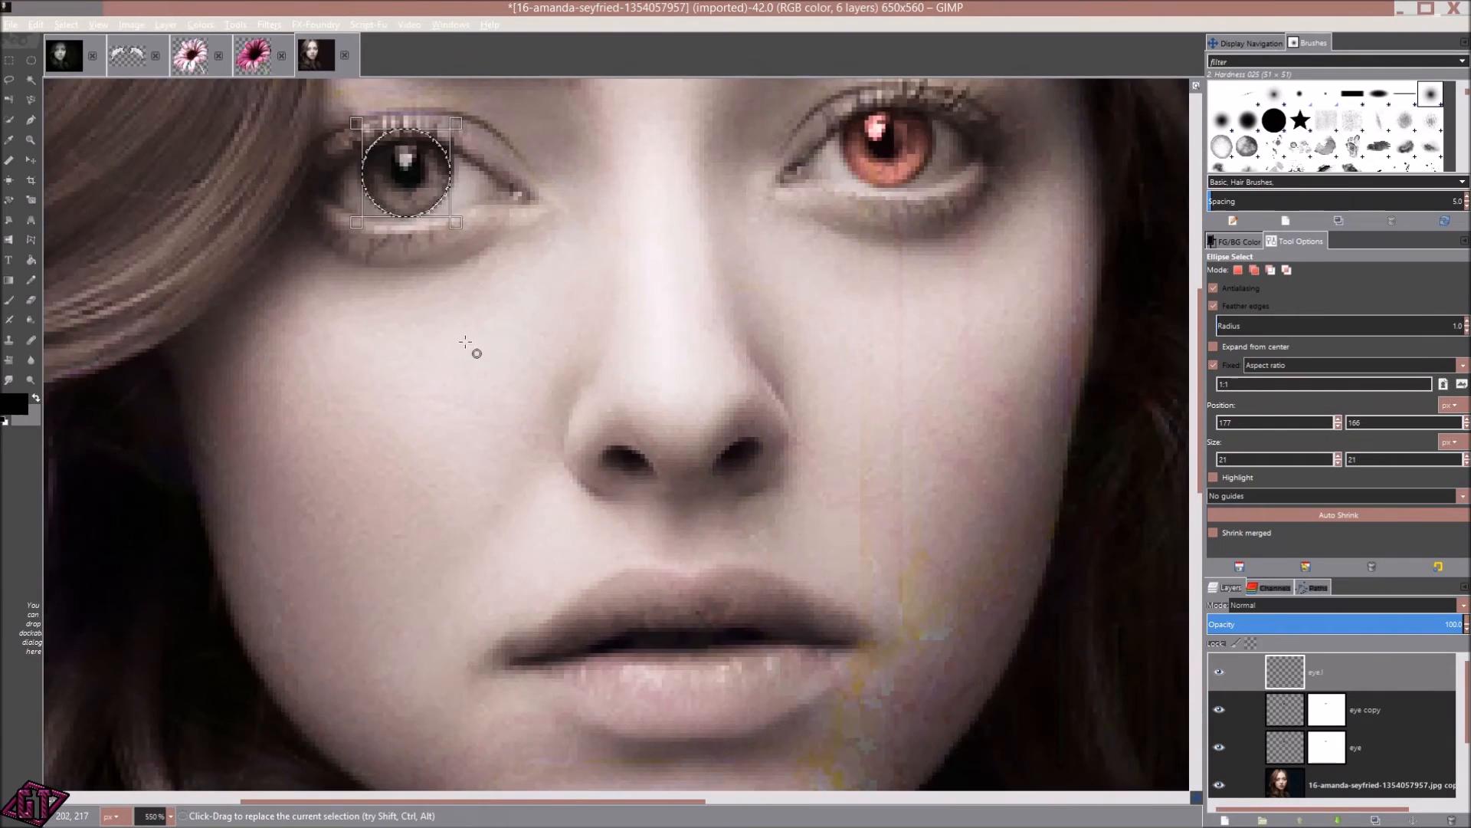
scroll(494, 322, up, 1)
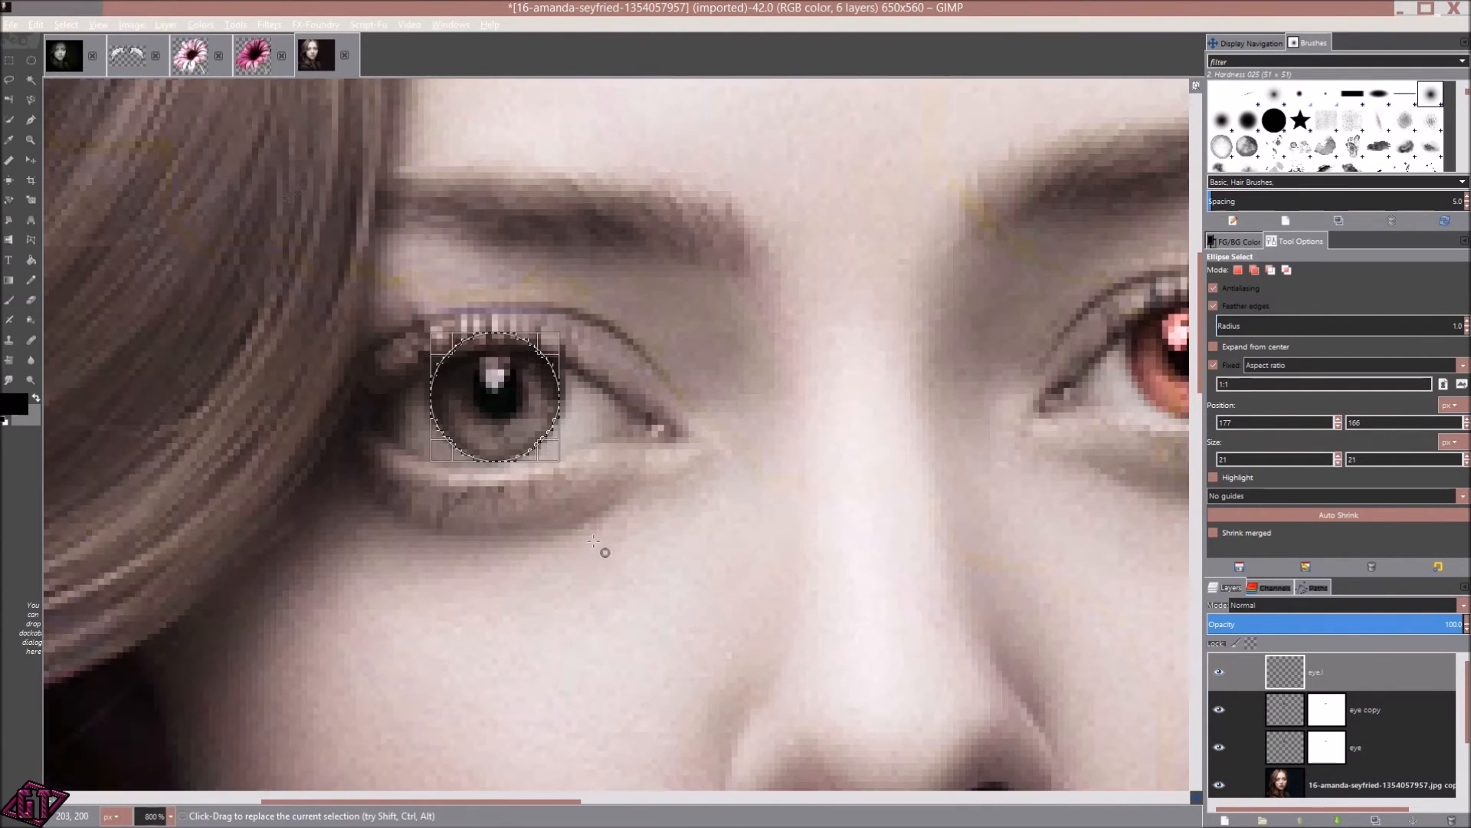
- Examine the layer stack and both red eyes in the finished amanda.xcf example, then return to the working portrait
click(62, 56)
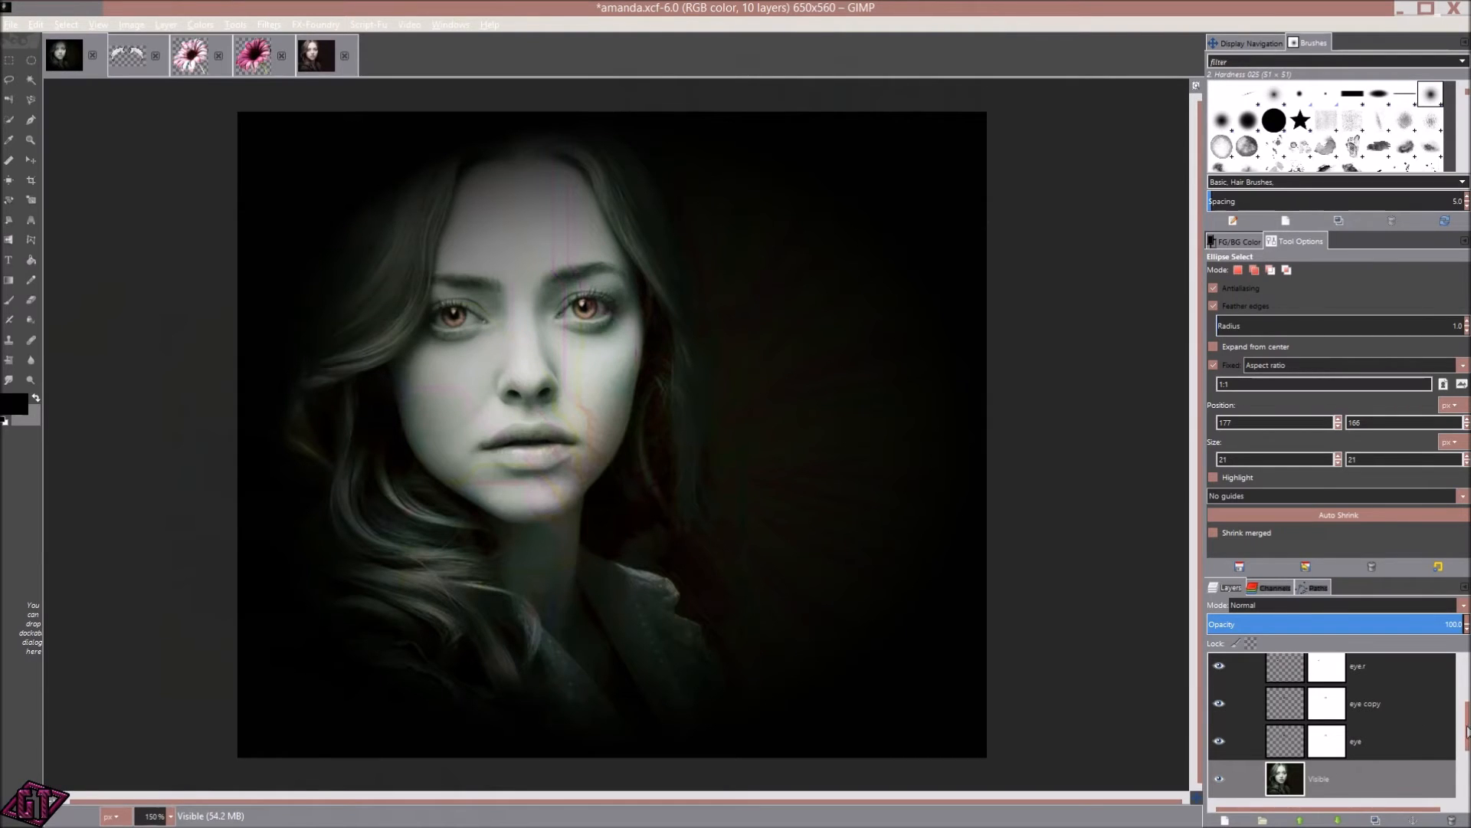
drag(1466, 733, 1461, 801)
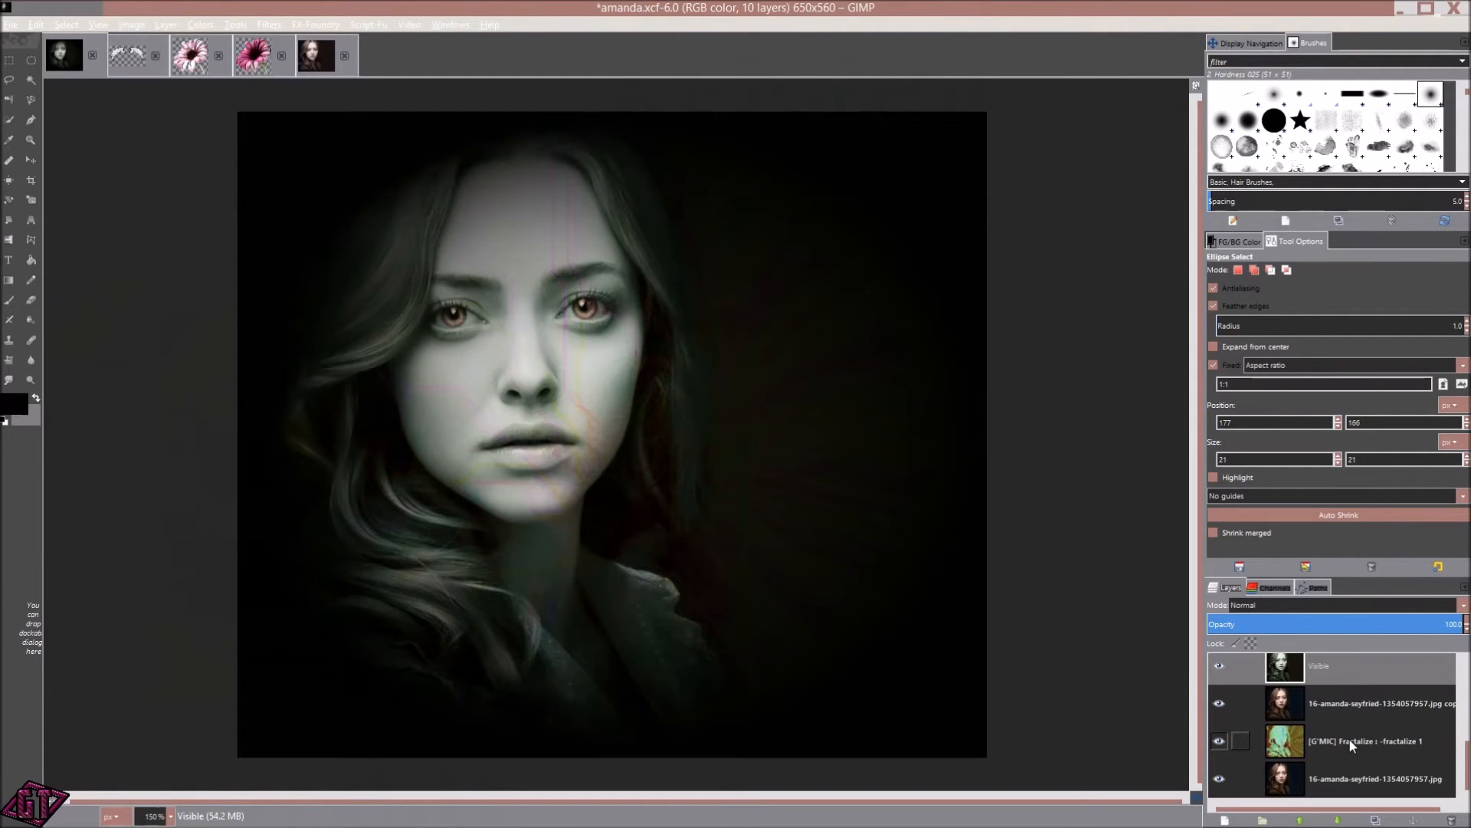
scroll(561, 321, up, 1)
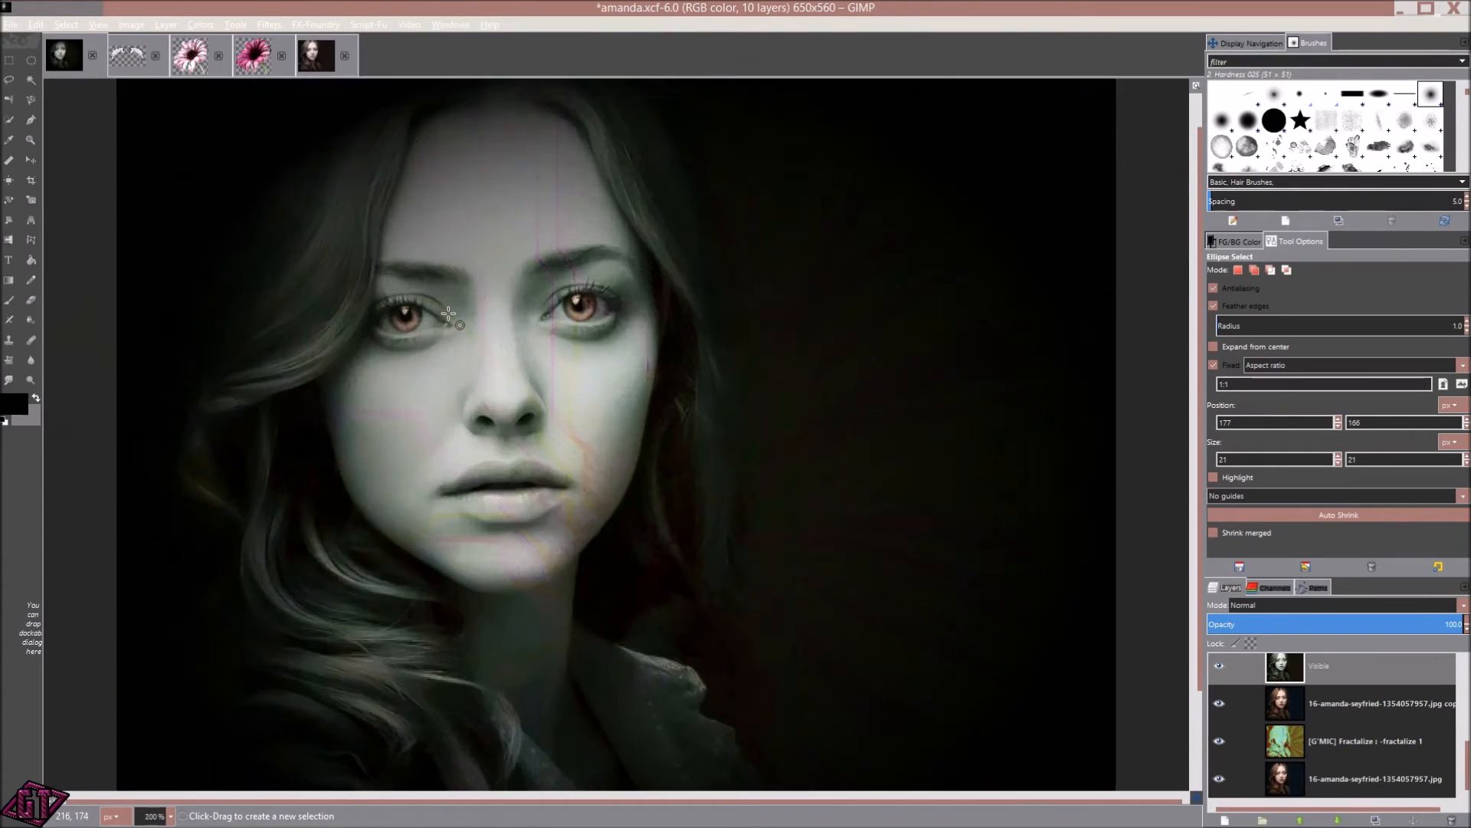
scroll(433, 326, up, 1)
click(307, 56)
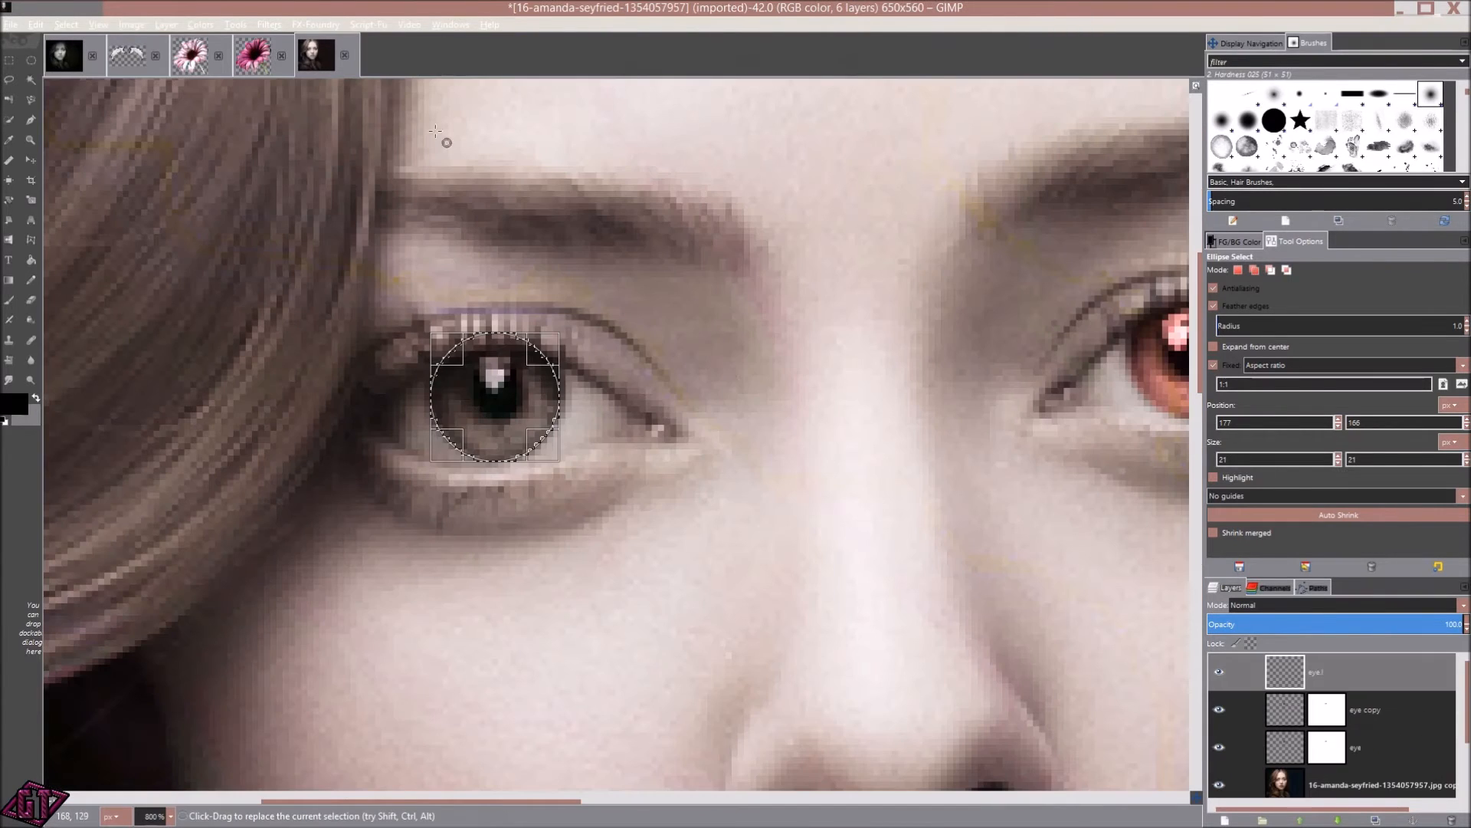
- Set the foreground colour to dark red 380e0e and fill the circular iris selection on the eye.l layer
scroll(930, 624, down, 2)
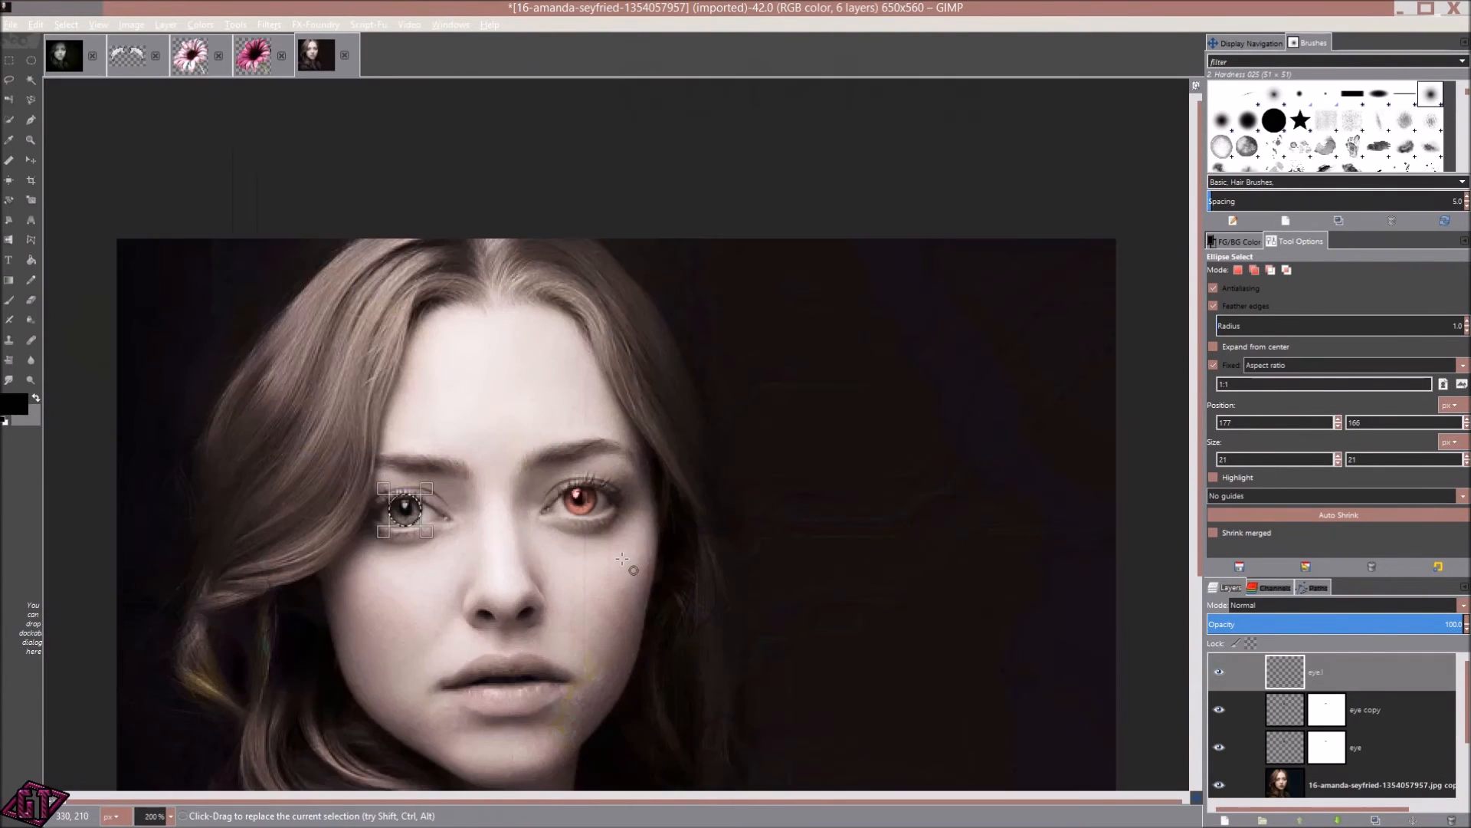
scroll(623, 560, up, 5)
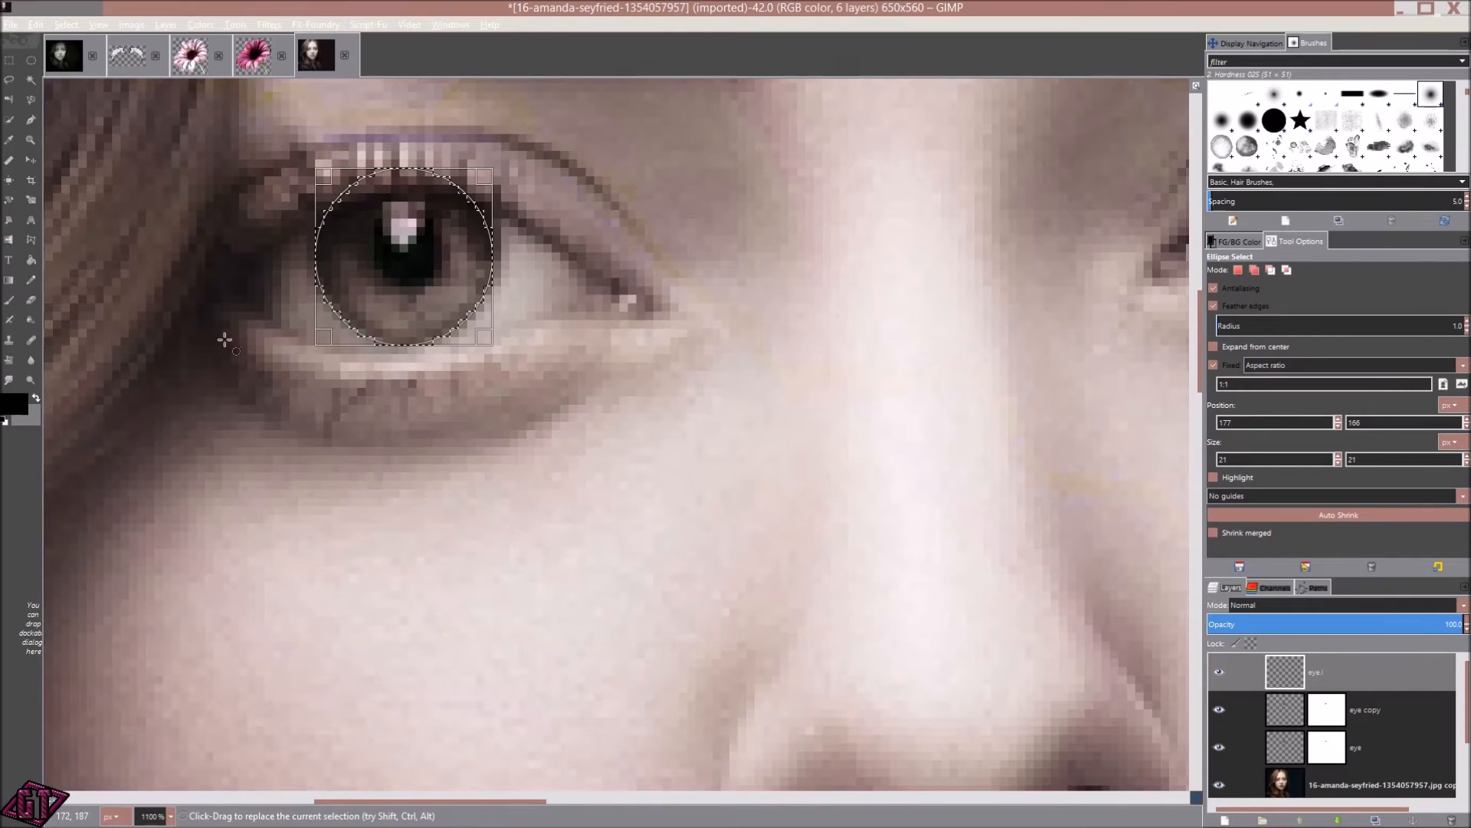
click(23, 405)
click(891, 240)
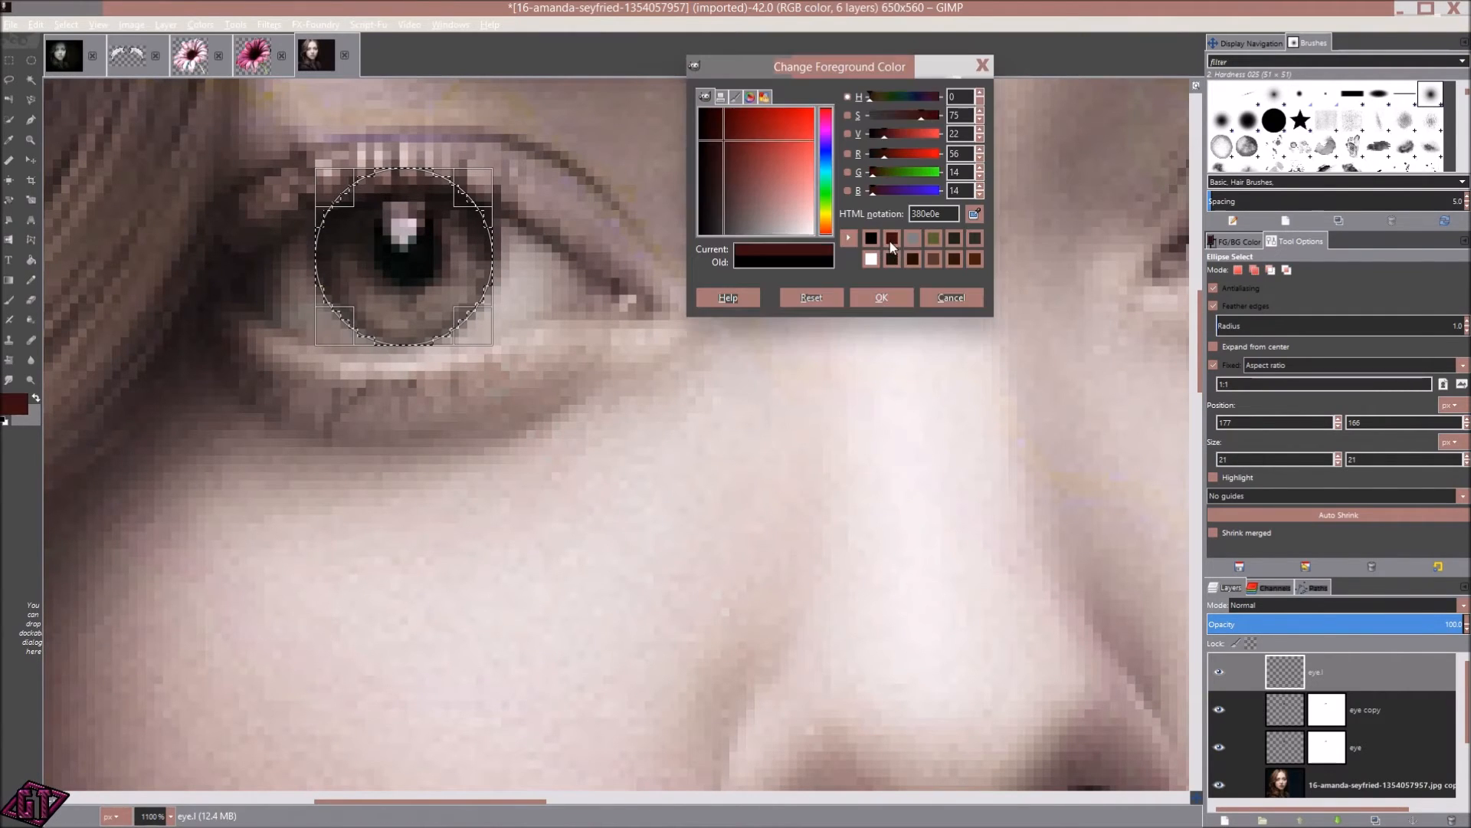
click(881, 298)
drag(6, 410, 414, 242)
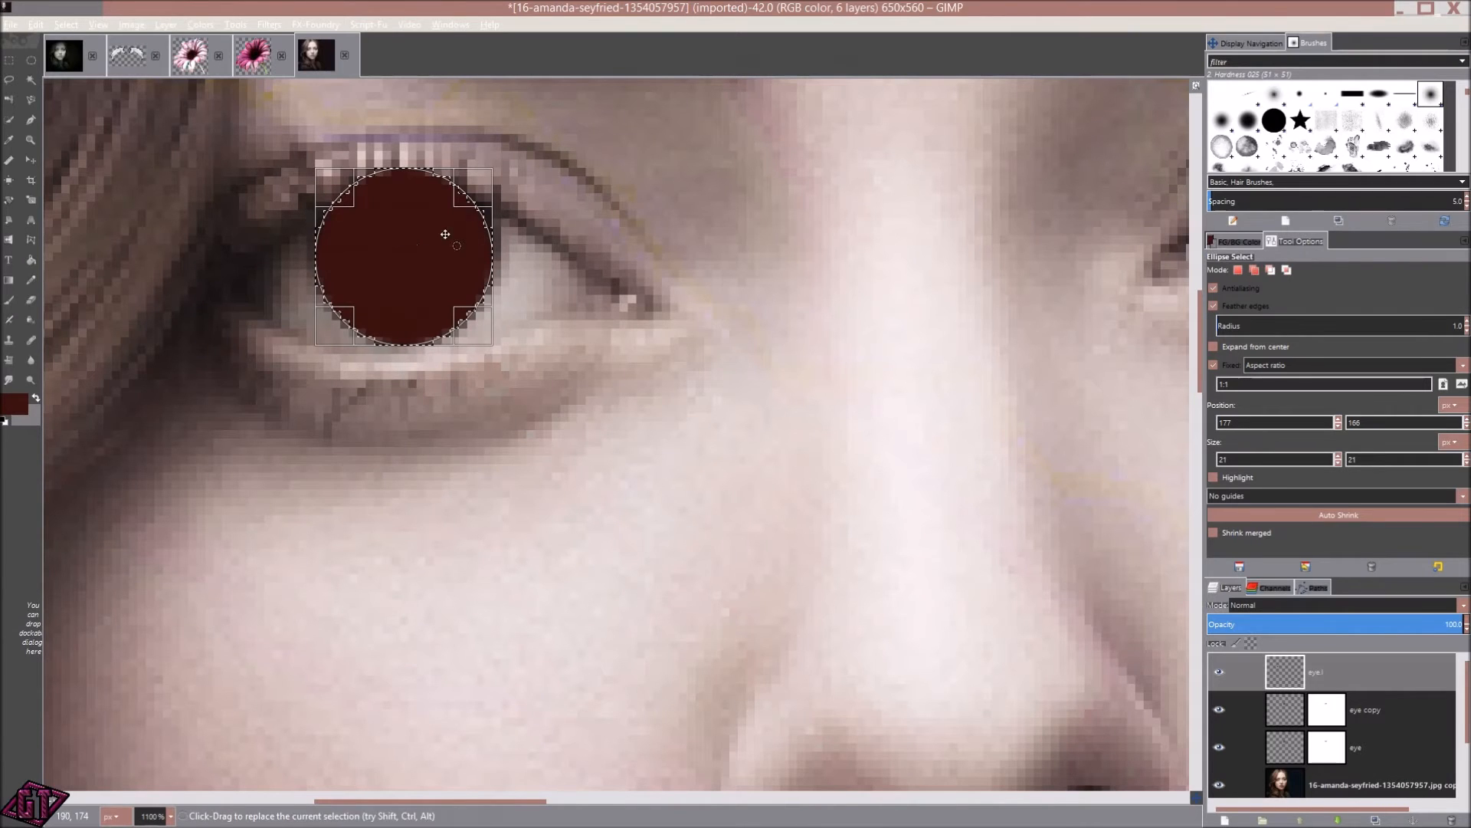
- Set the eye.l layer's mode to Dodge and add a white (full opacity) layer mask
click(1364, 604)
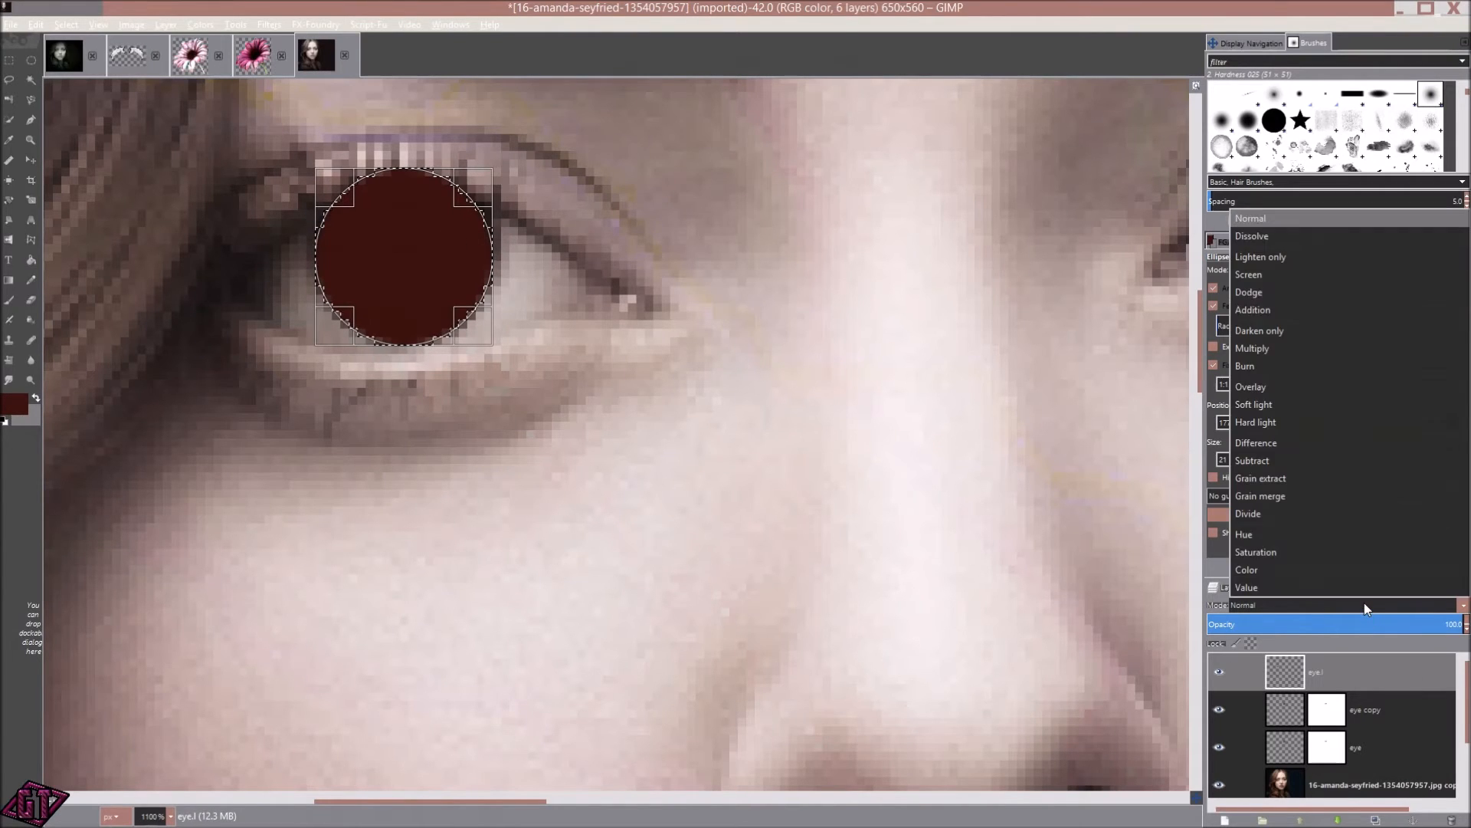
click(1257, 296)
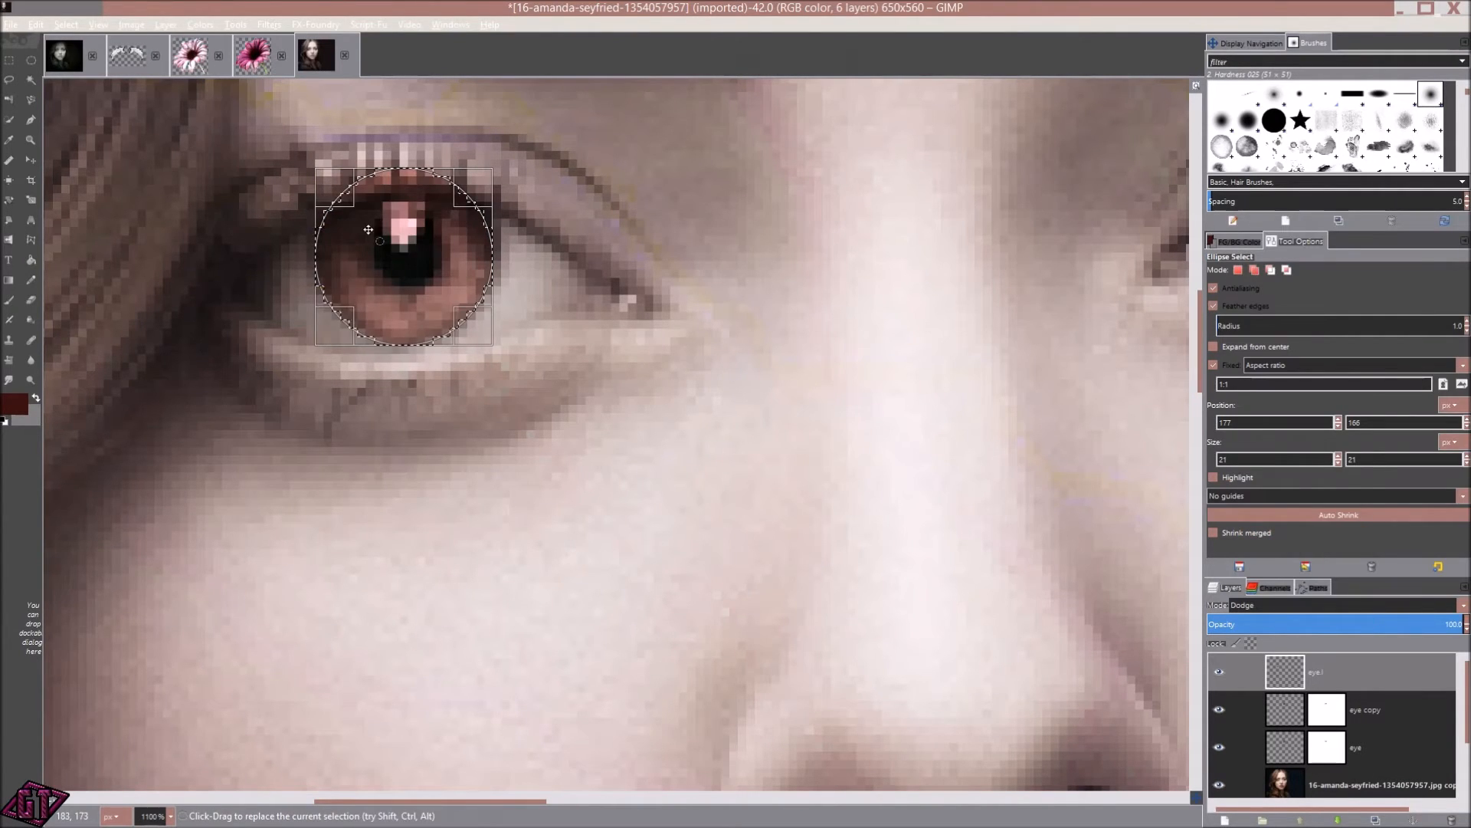
right_click(1397, 670)
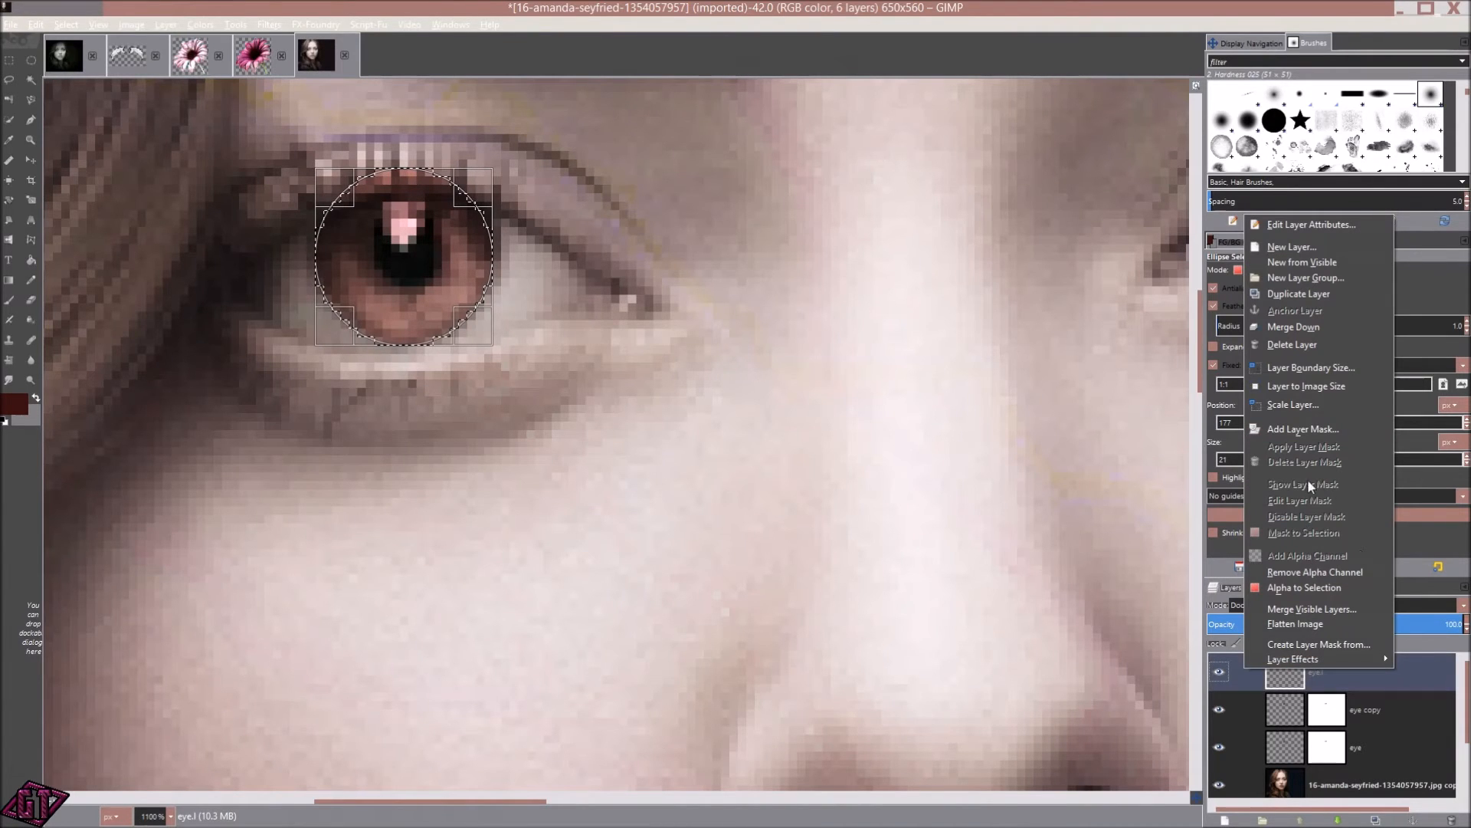
click(1302, 429)
click(174, 321)
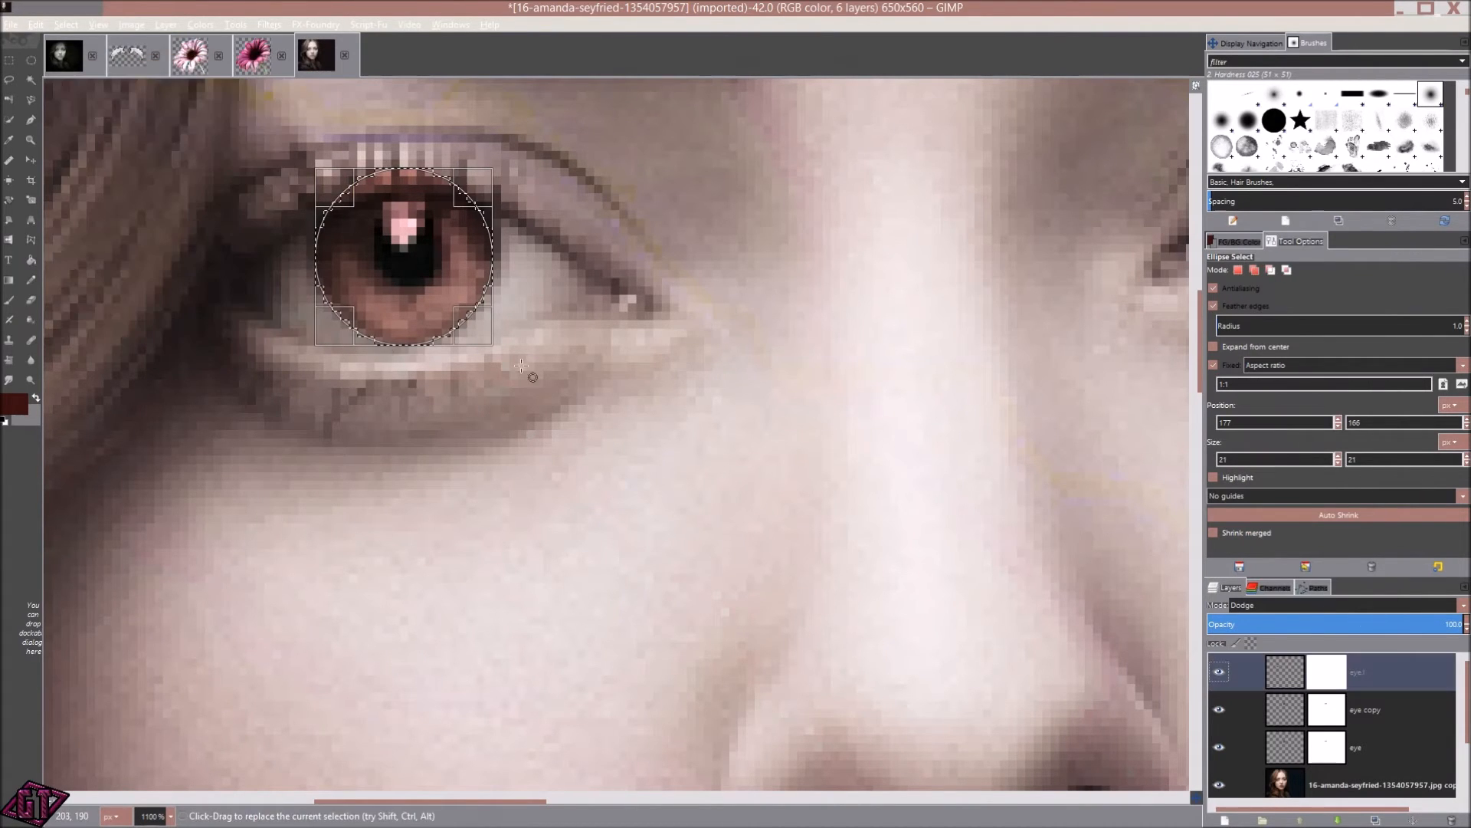
- Clear the selection and paint the red tint off the upper eyelid on the eye.l mask, using the 2. Hardness 025 Paintbrush at size 4
key(ctrl+shift+a)
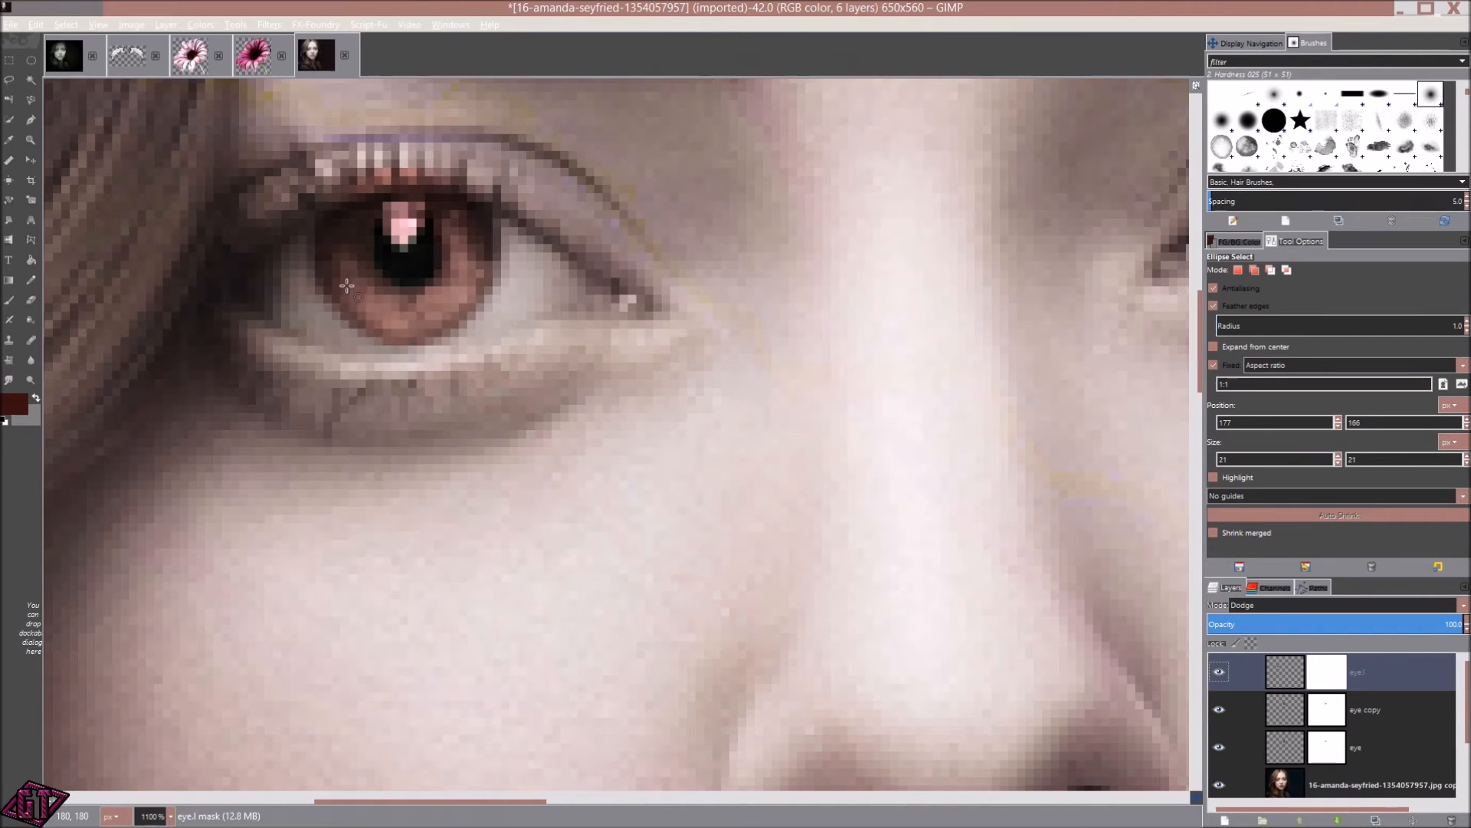
click(7, 300)
drag(688, 208, 935, 439)
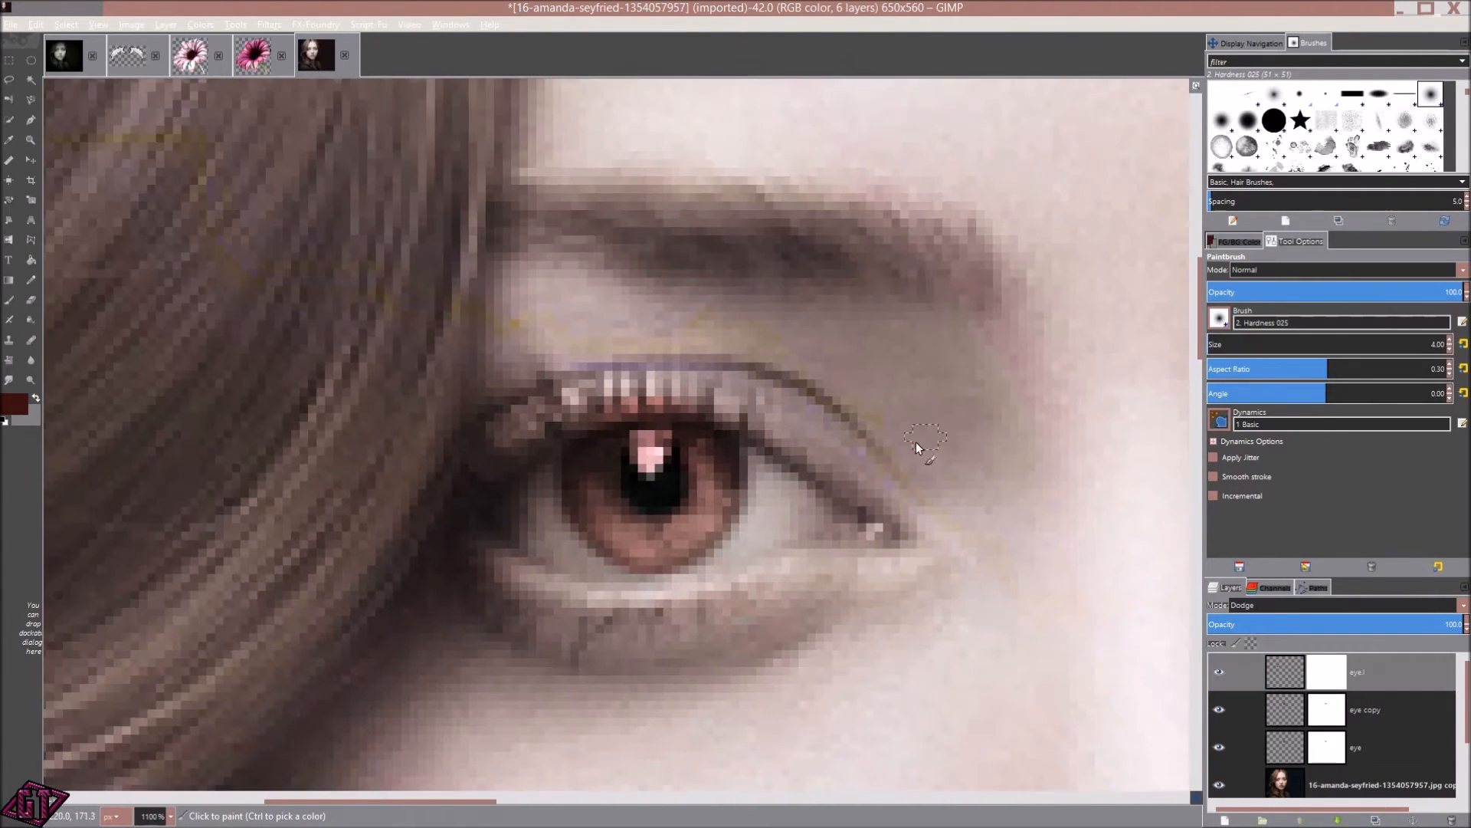
scroll(796, 471, up, 3)
drag(794, 493, 1025, 468)
scroll(1123, 527, down, 1)
scroll(997, 536, down, 6)
scroll(976, 541, up, 8)
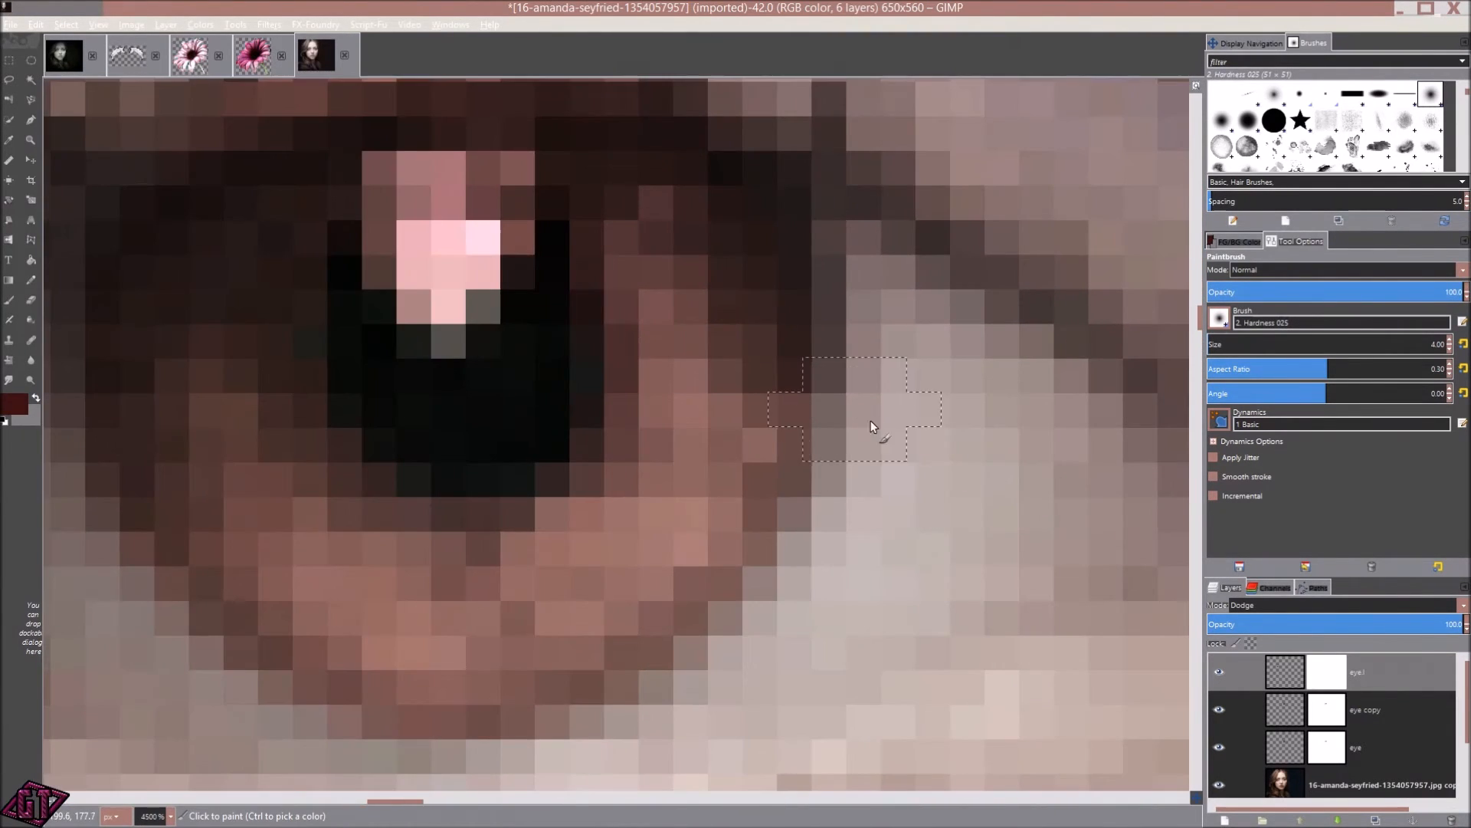
scroll(978, 490, down, 2)
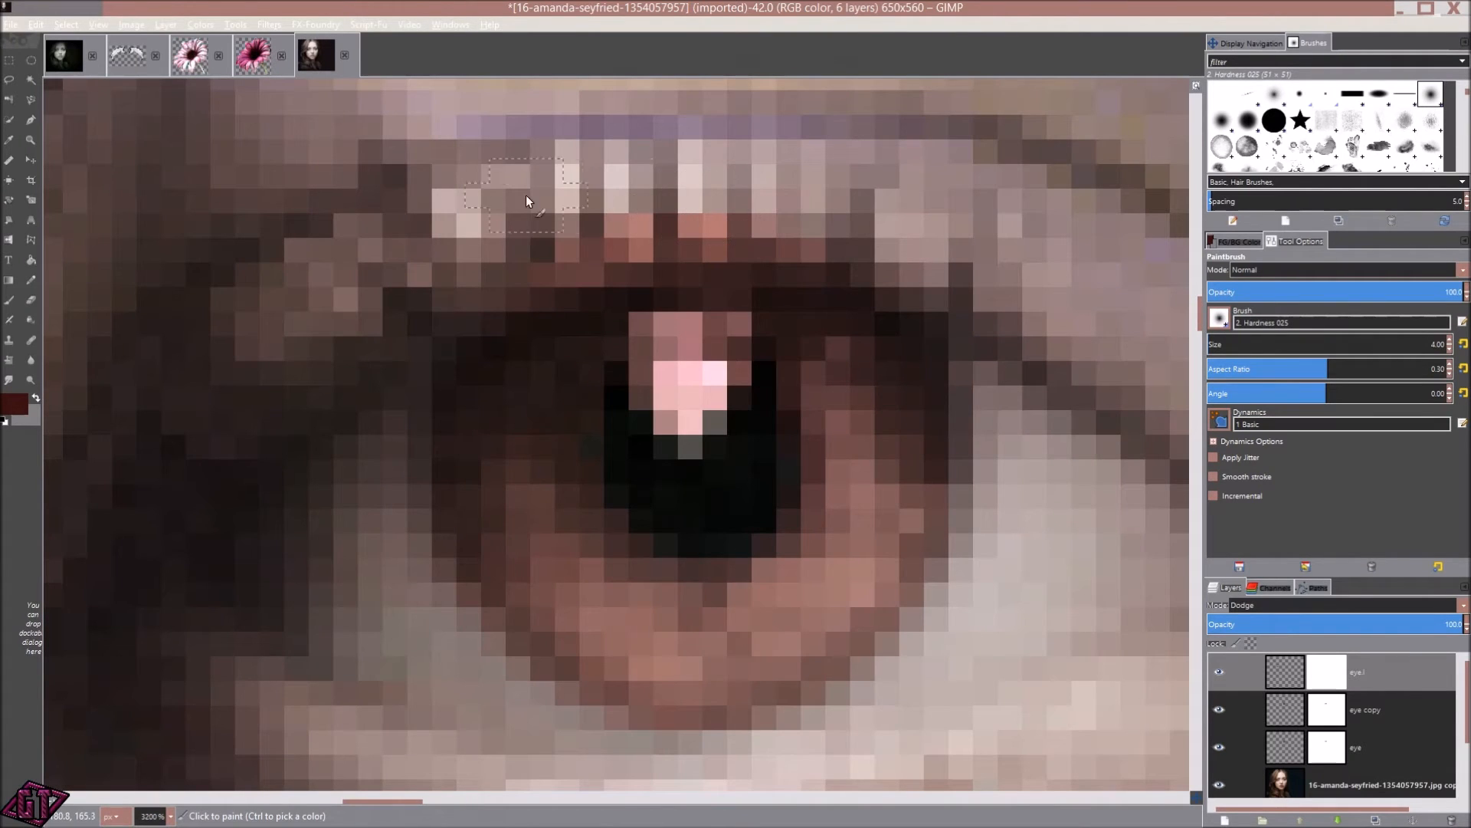
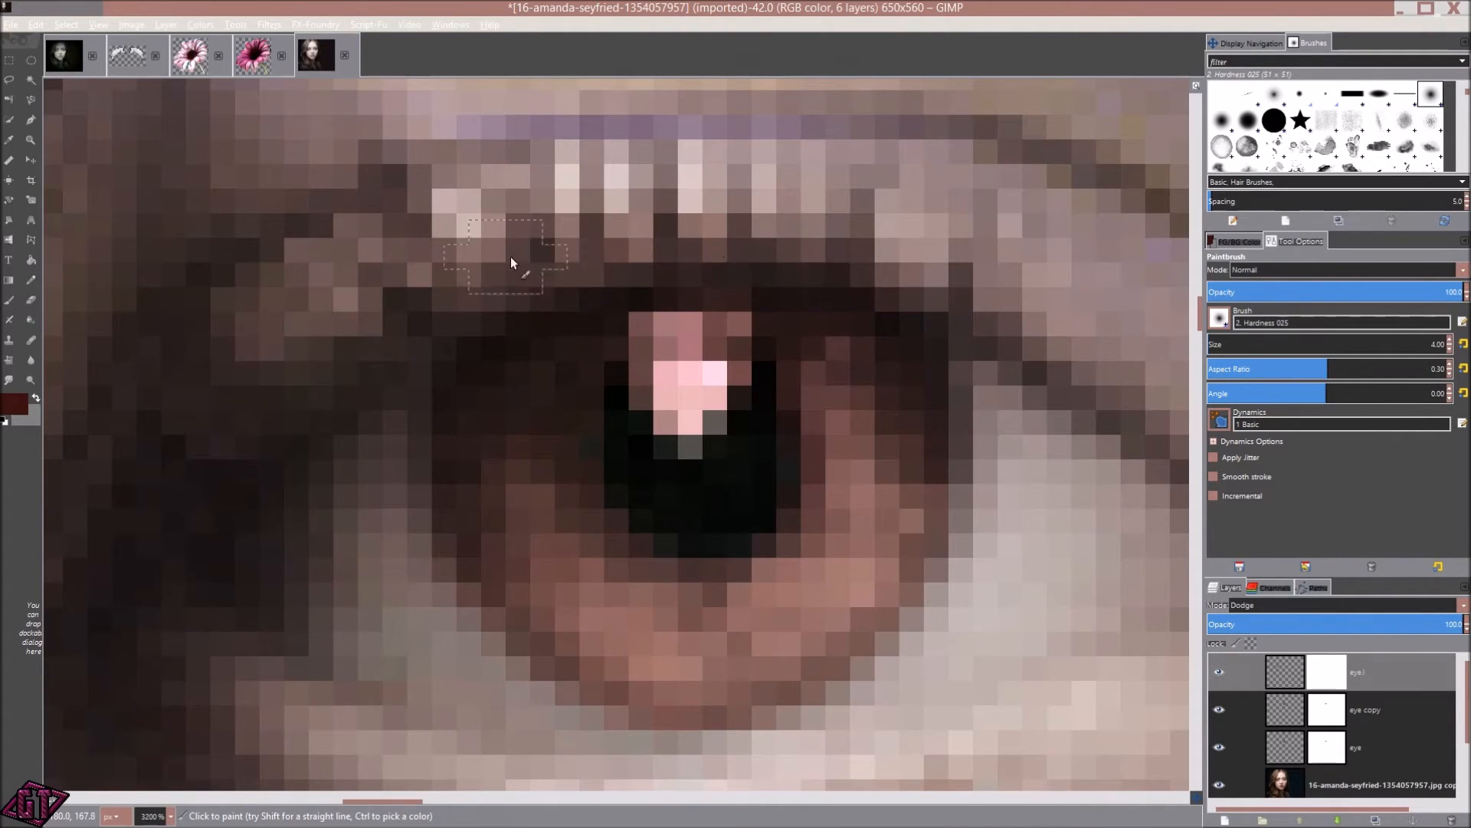
scroll(966, 429, down, 1)
scroll(933, 615, down, 5)
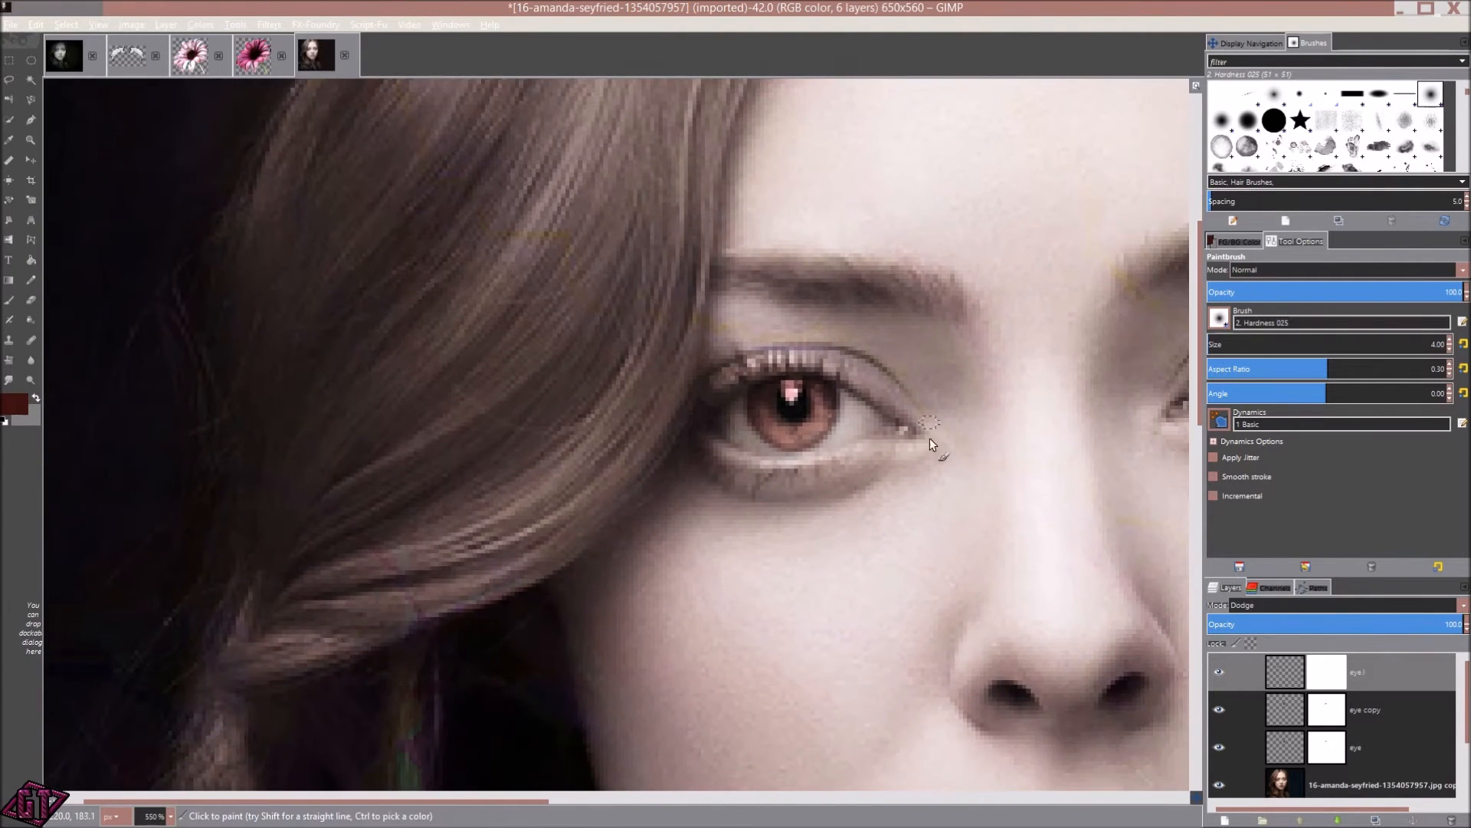
- Compare the red tint of the two irises up close and at full-portrait view
scroll(864, 486, down, 3)
scroll(877, 493, up, 2)
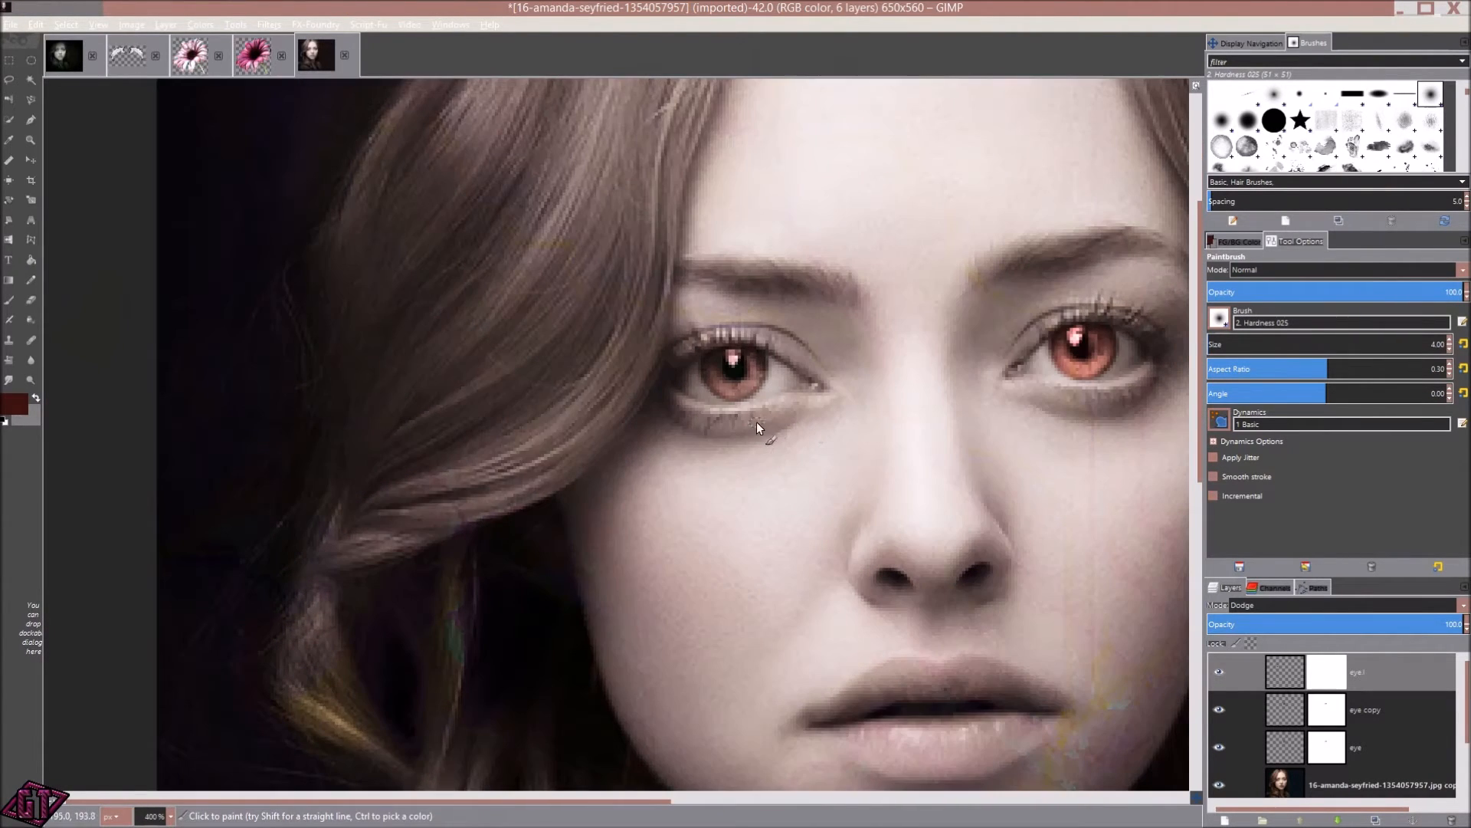
scroll(803, 430, up, 2)
scroll(794, 410, down, 3)
scroll(830, 469, up, 7)
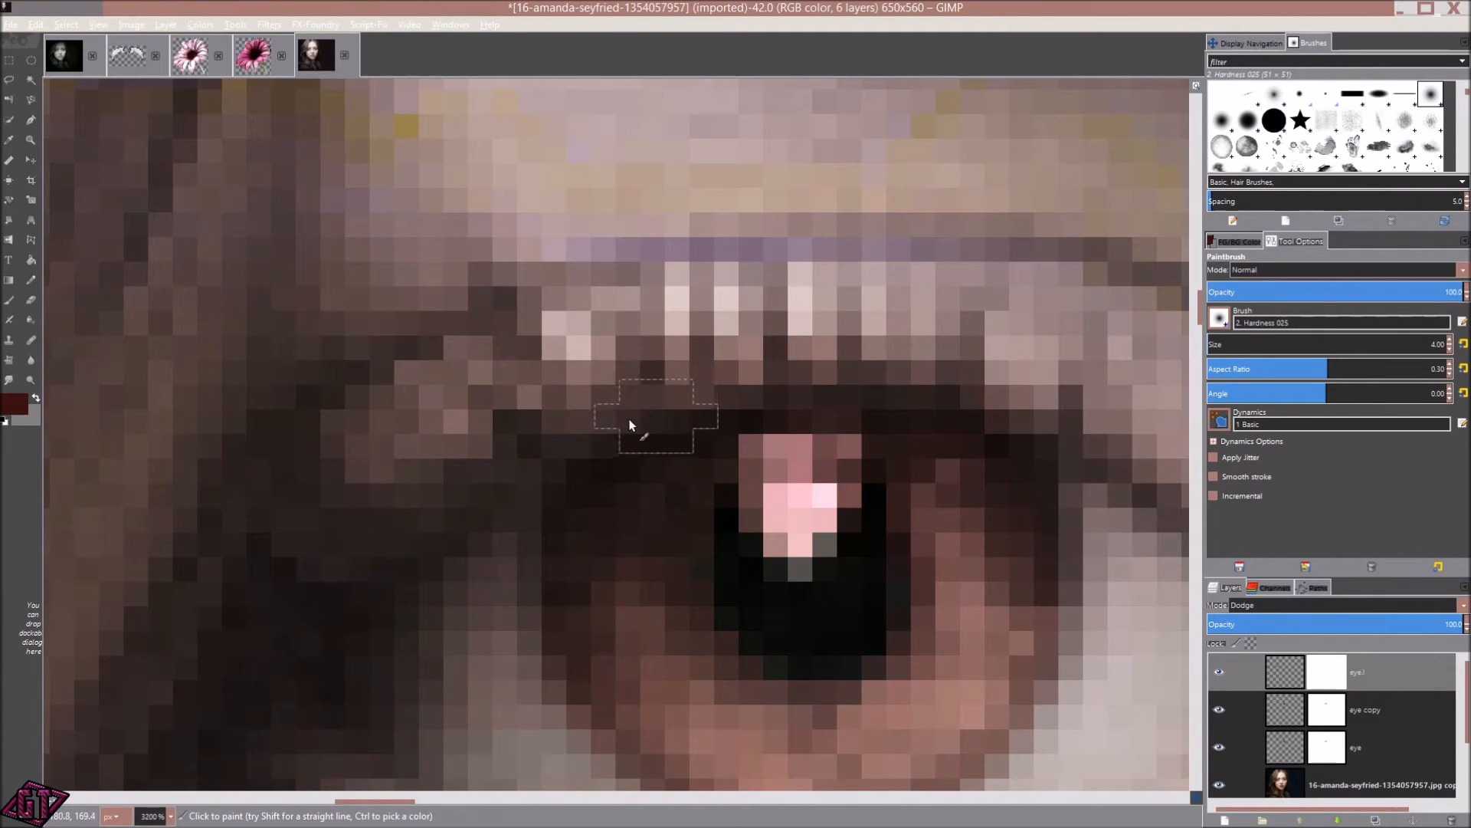
scroll(1010, 595, down, 6)
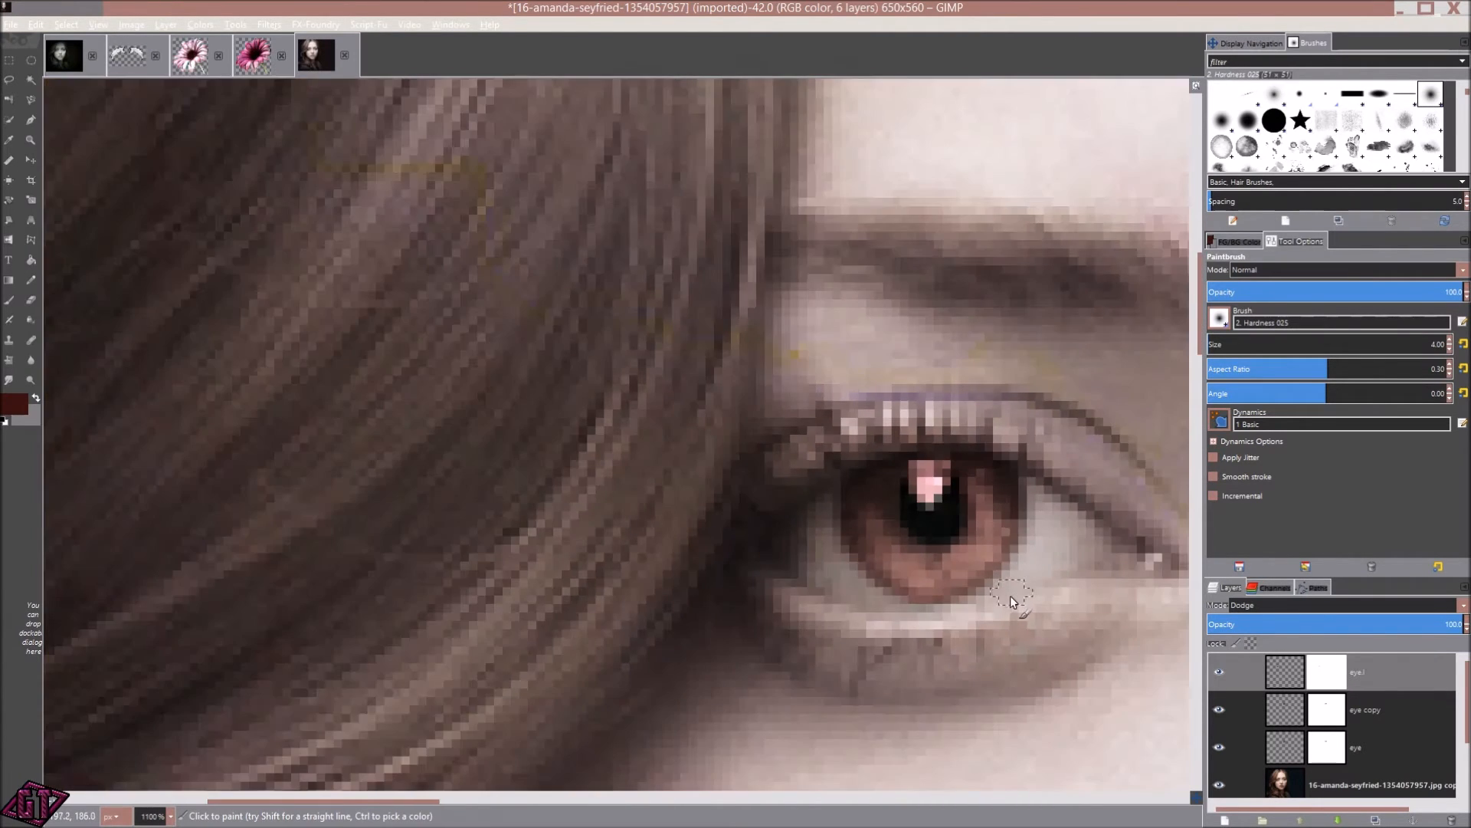
scroll(806, 369, down, 2)
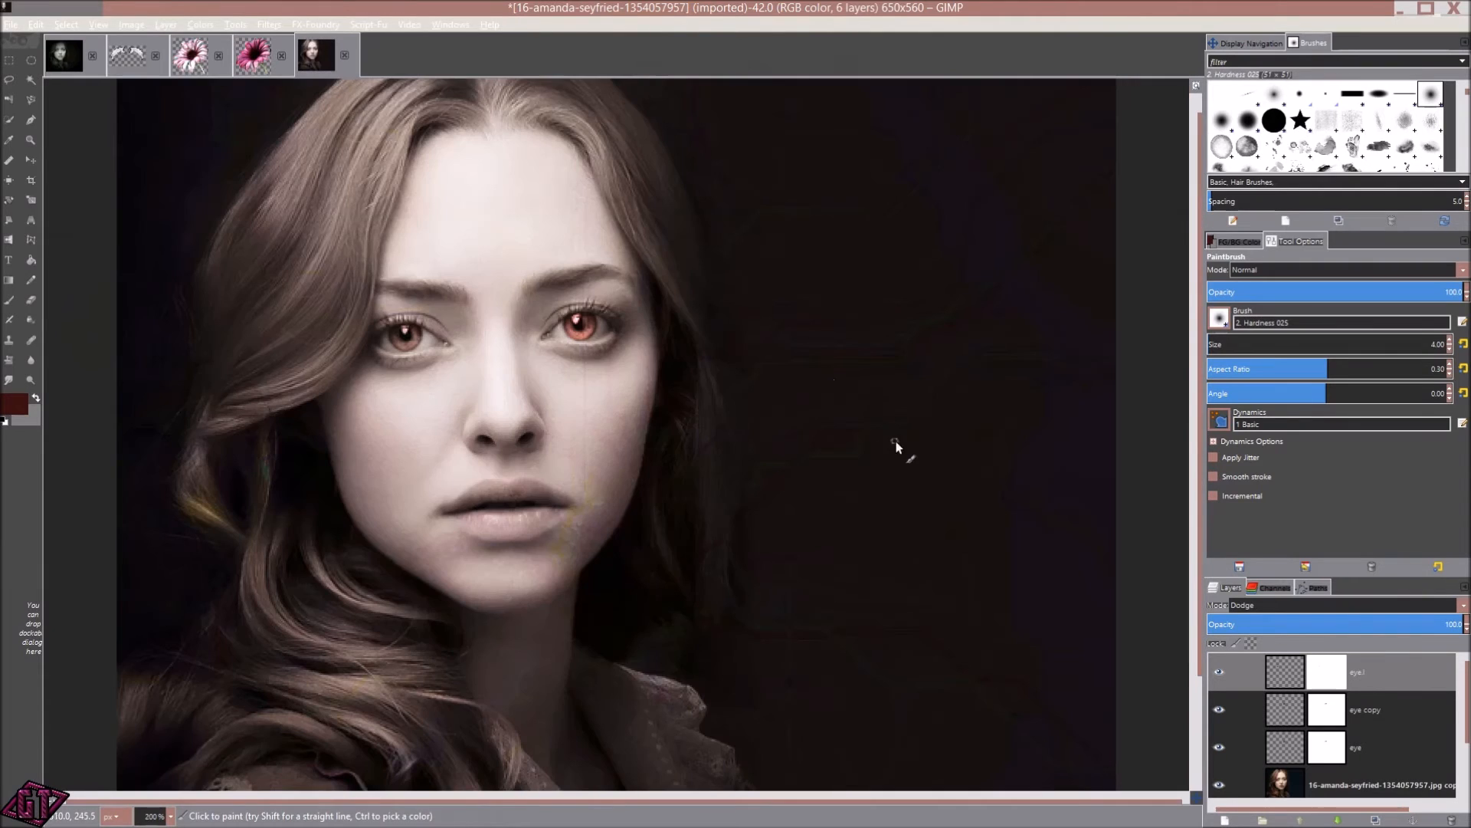
- Duplicate the eye.l Dodge layer with its mask to strengthen the red tint of that iris
click(1375, 821)
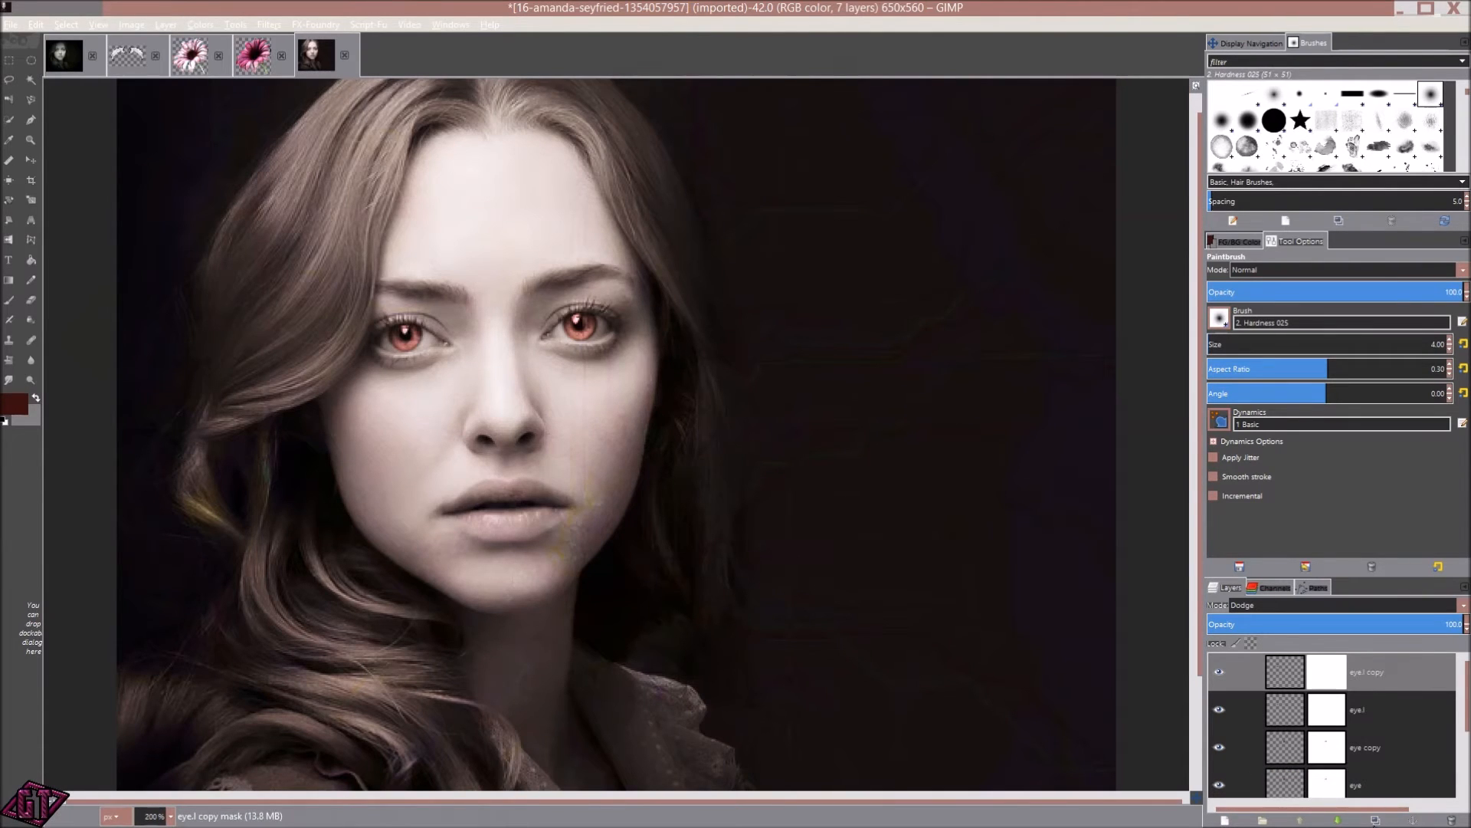
drag(545, 399, 671, 345)
scroll(669, 339, up, 1)
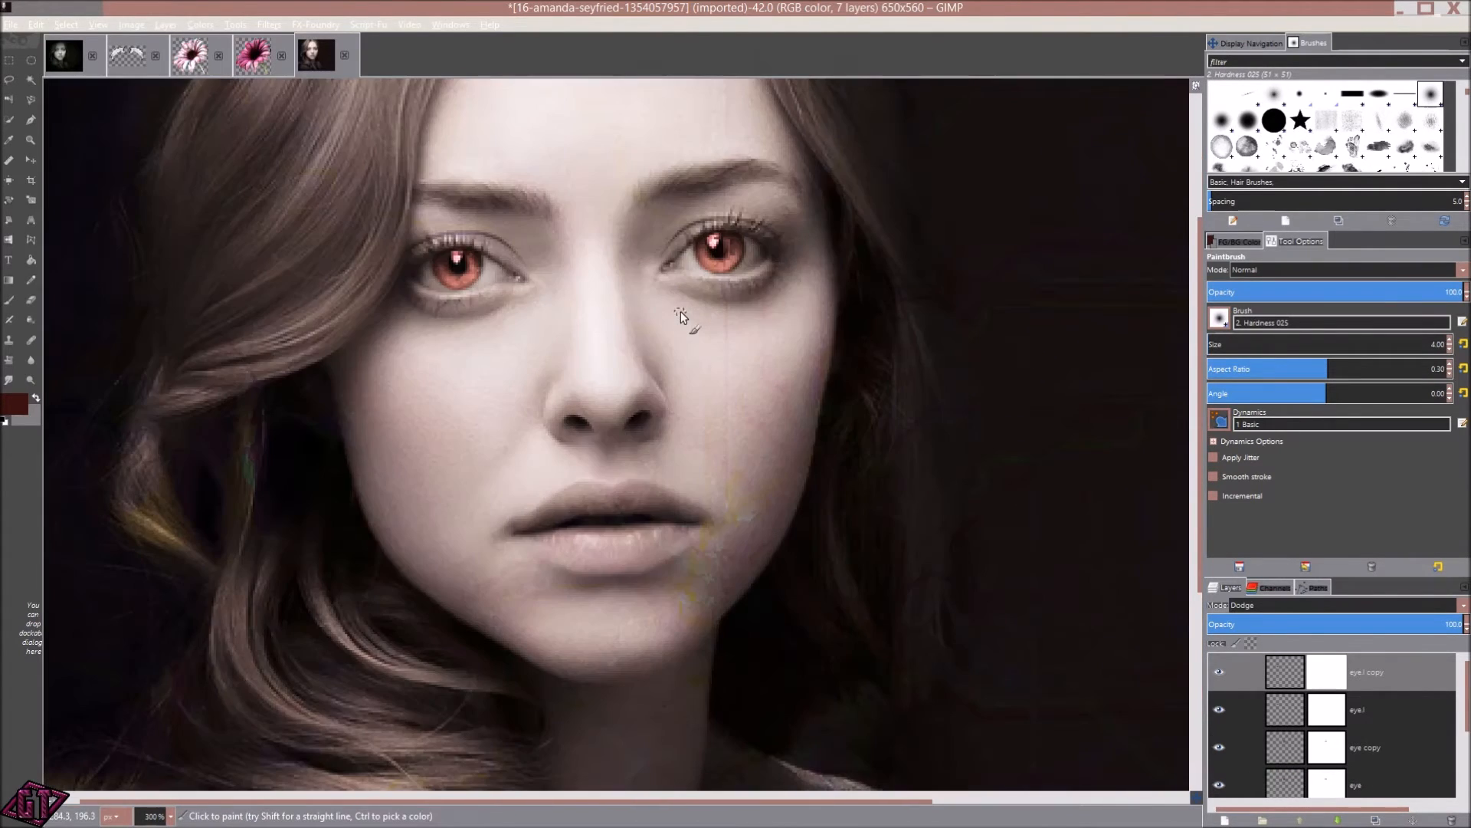
scroll(380, 238, up, 3)
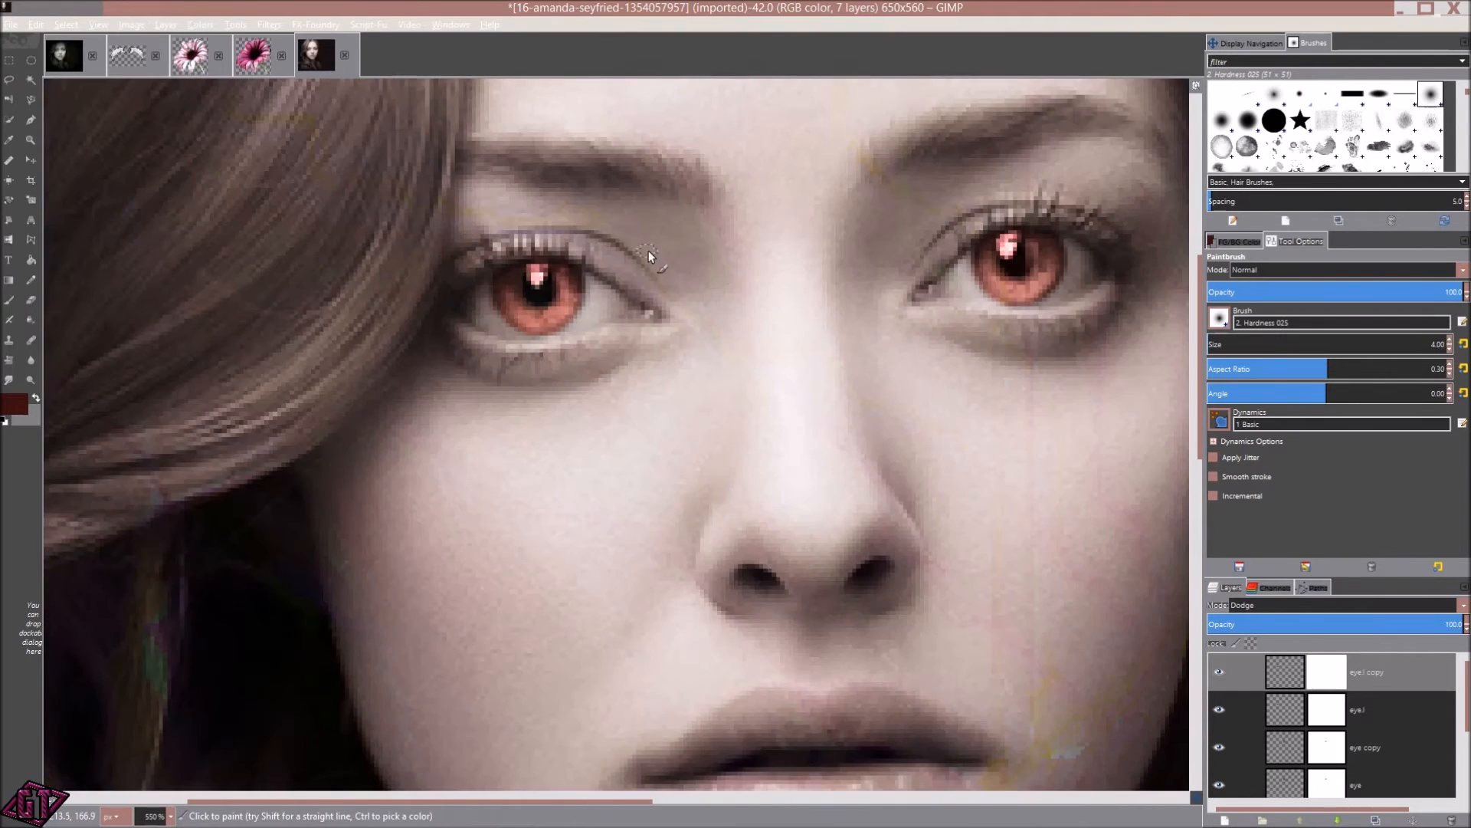
scroll(706, 311, down, 1)
scroll(707, 312, down, 2)
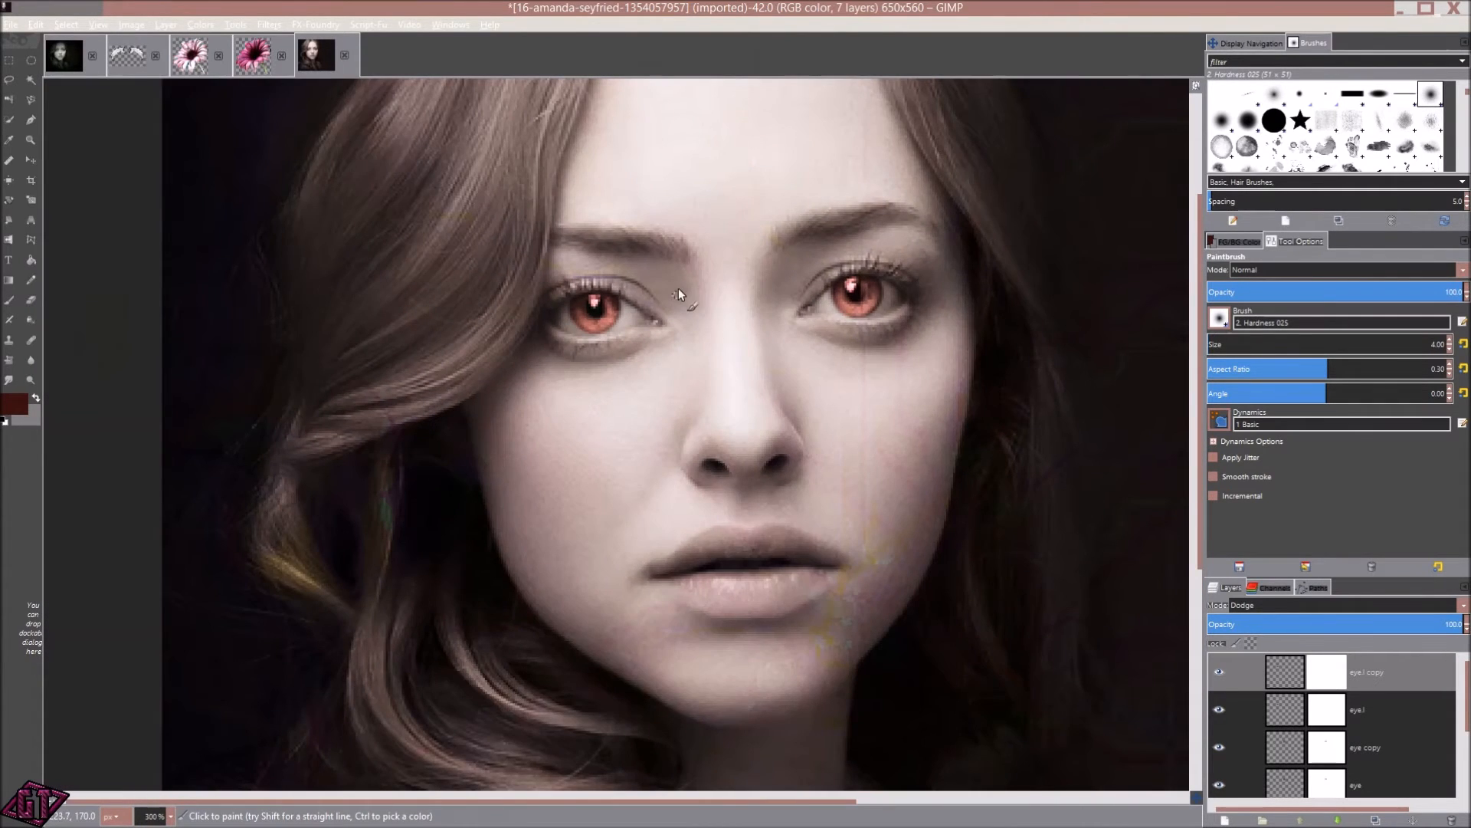
scroll(678, 288, down, 1)
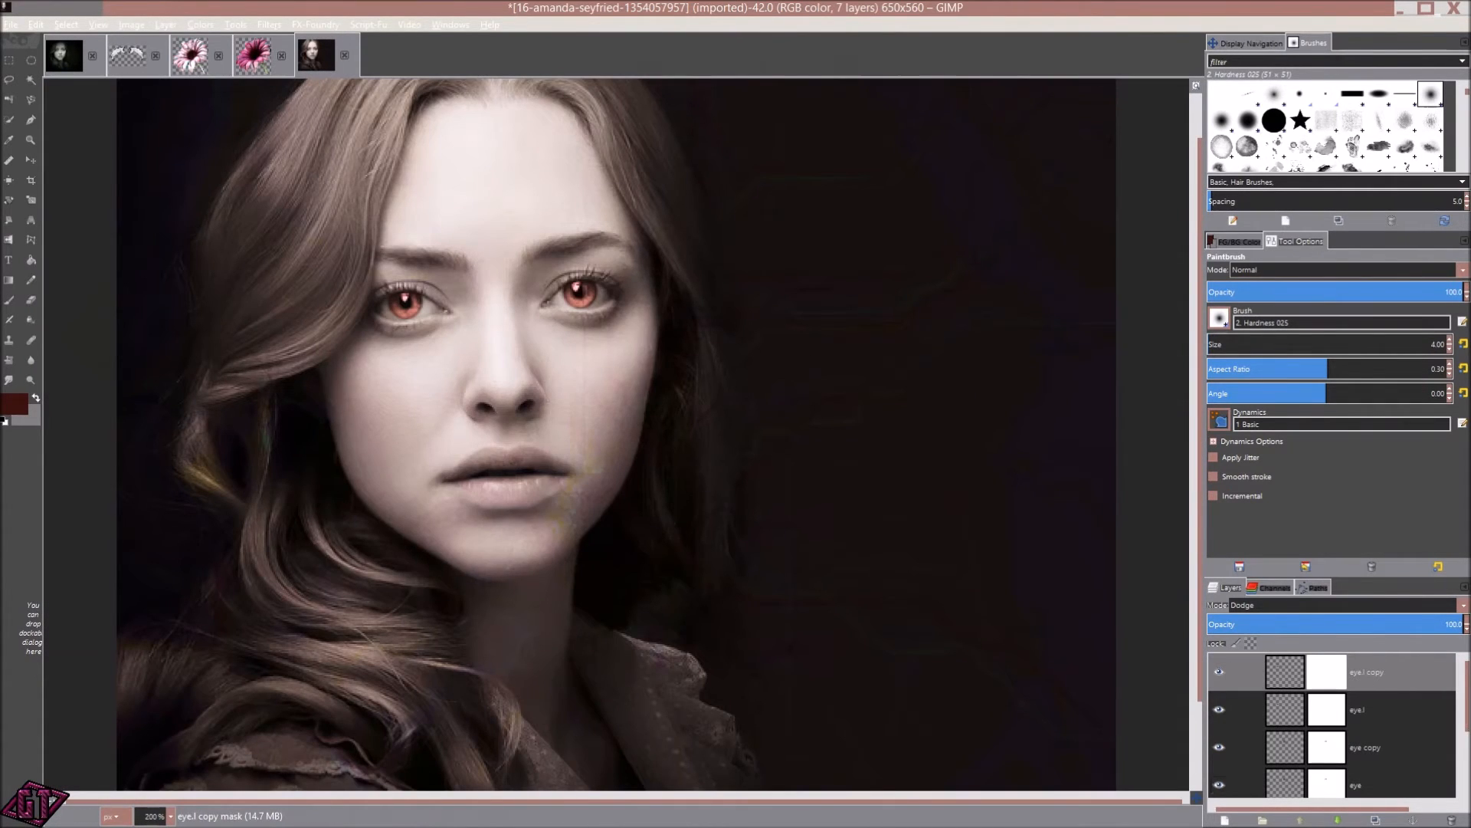
- Create a new layer from everything visible above the eye layers
click(1225, 820)
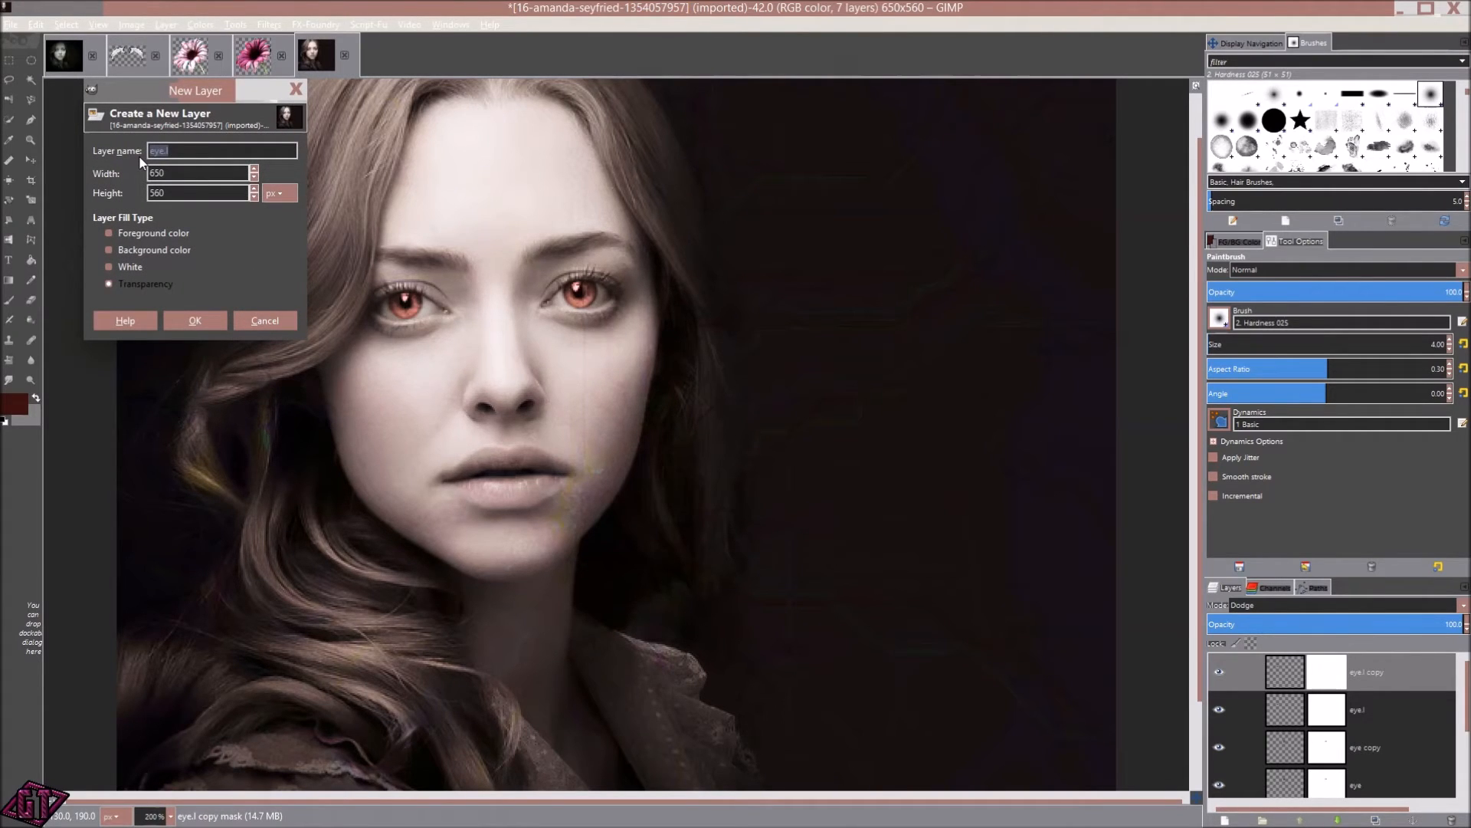
click(295, 90)
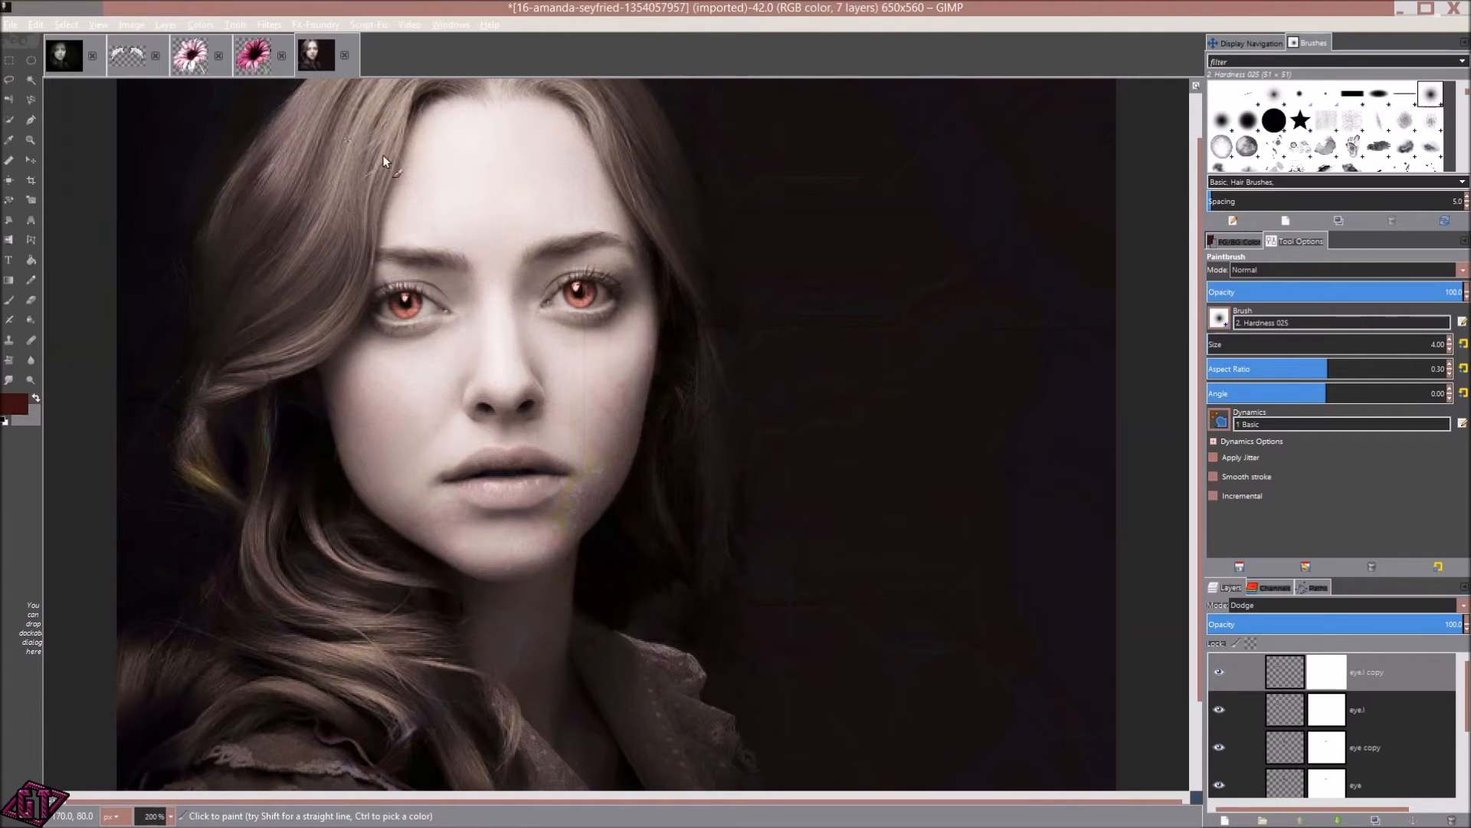
click(164, 26)
click(184, 57)
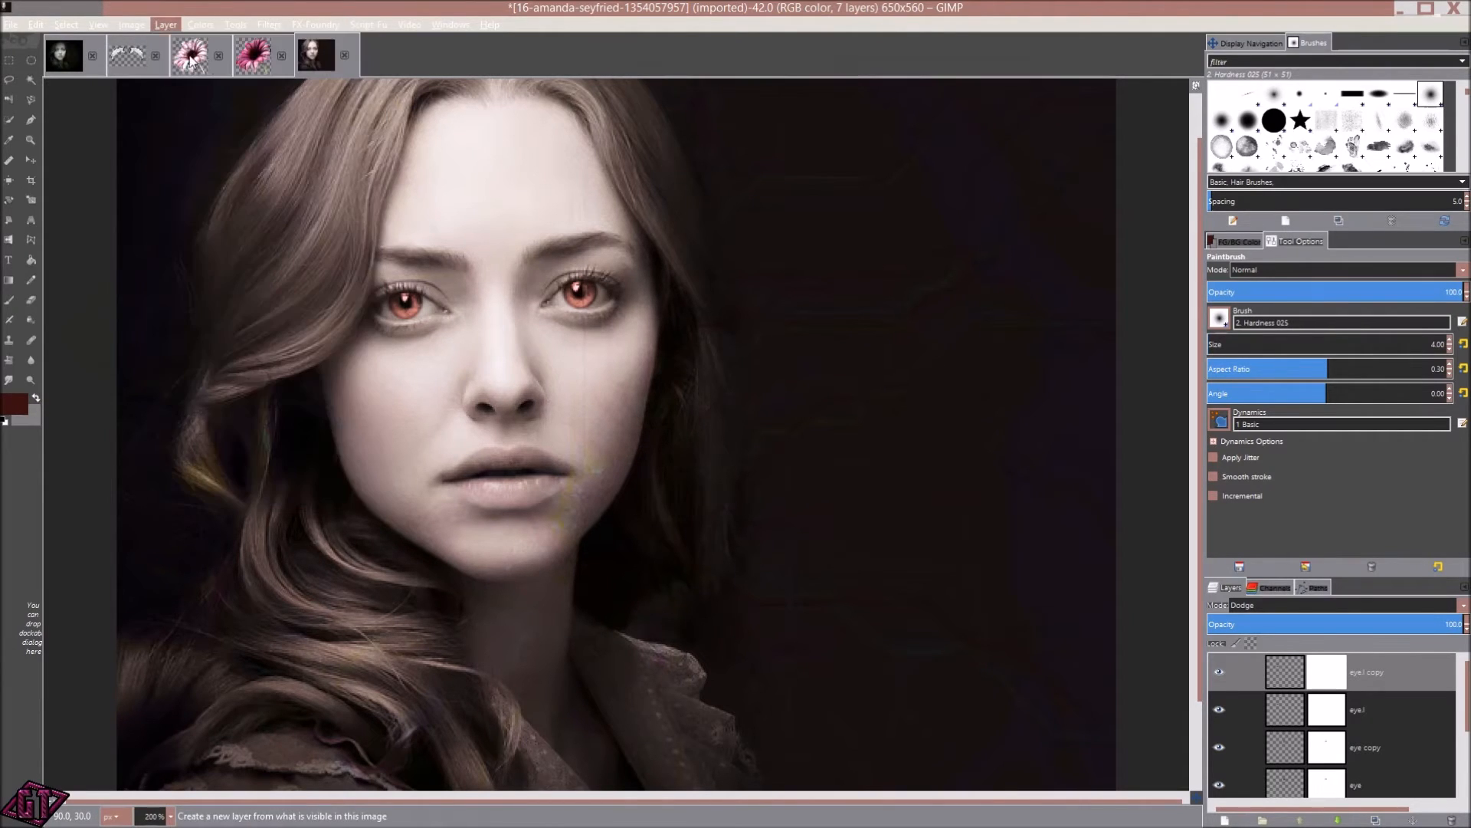
- Add a transparent 650 x 560 px layer named "viggy" above the Visible layer
click(1225, 820)
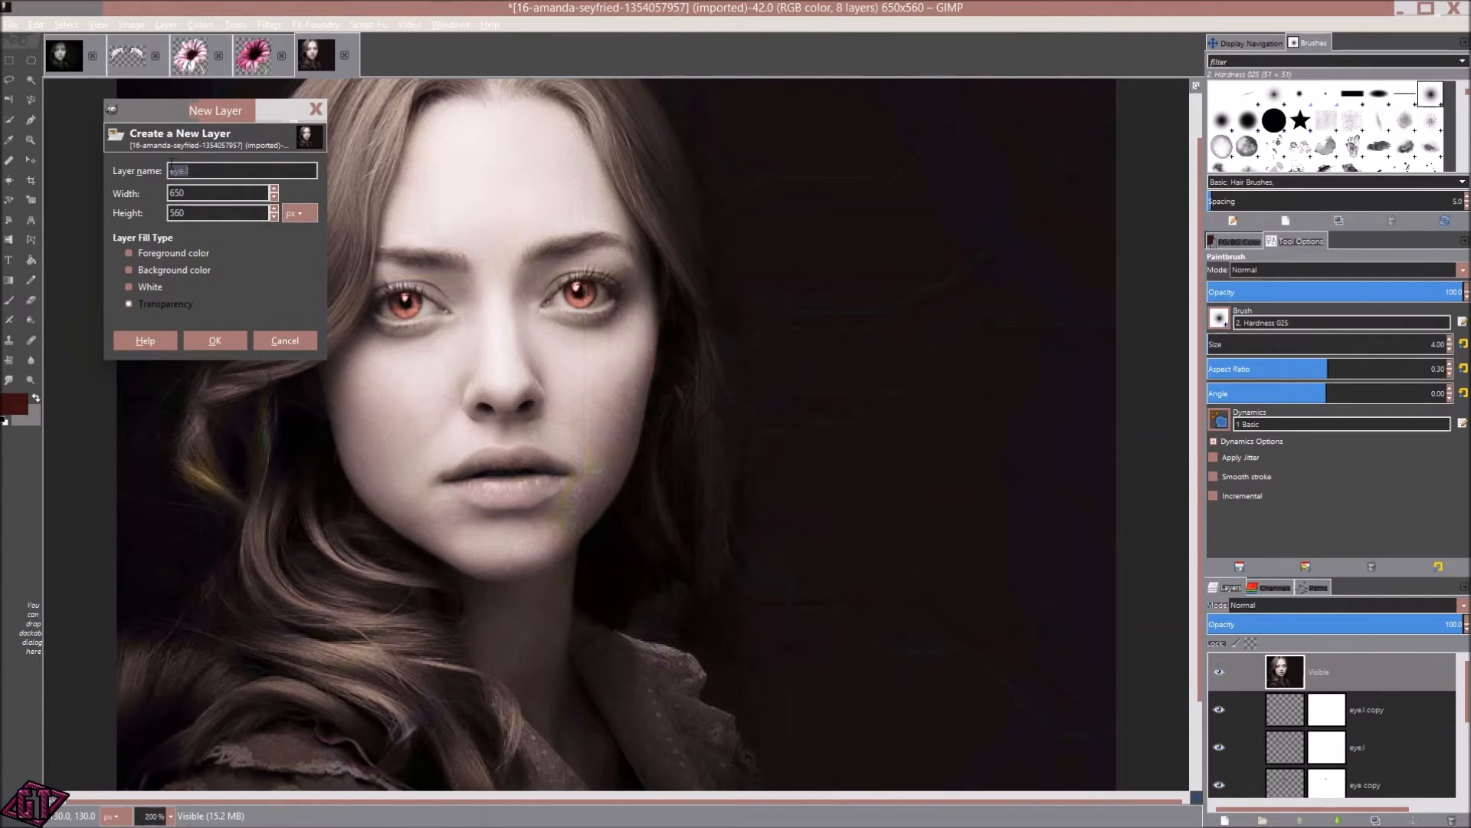
text(viggy)
key(Return)
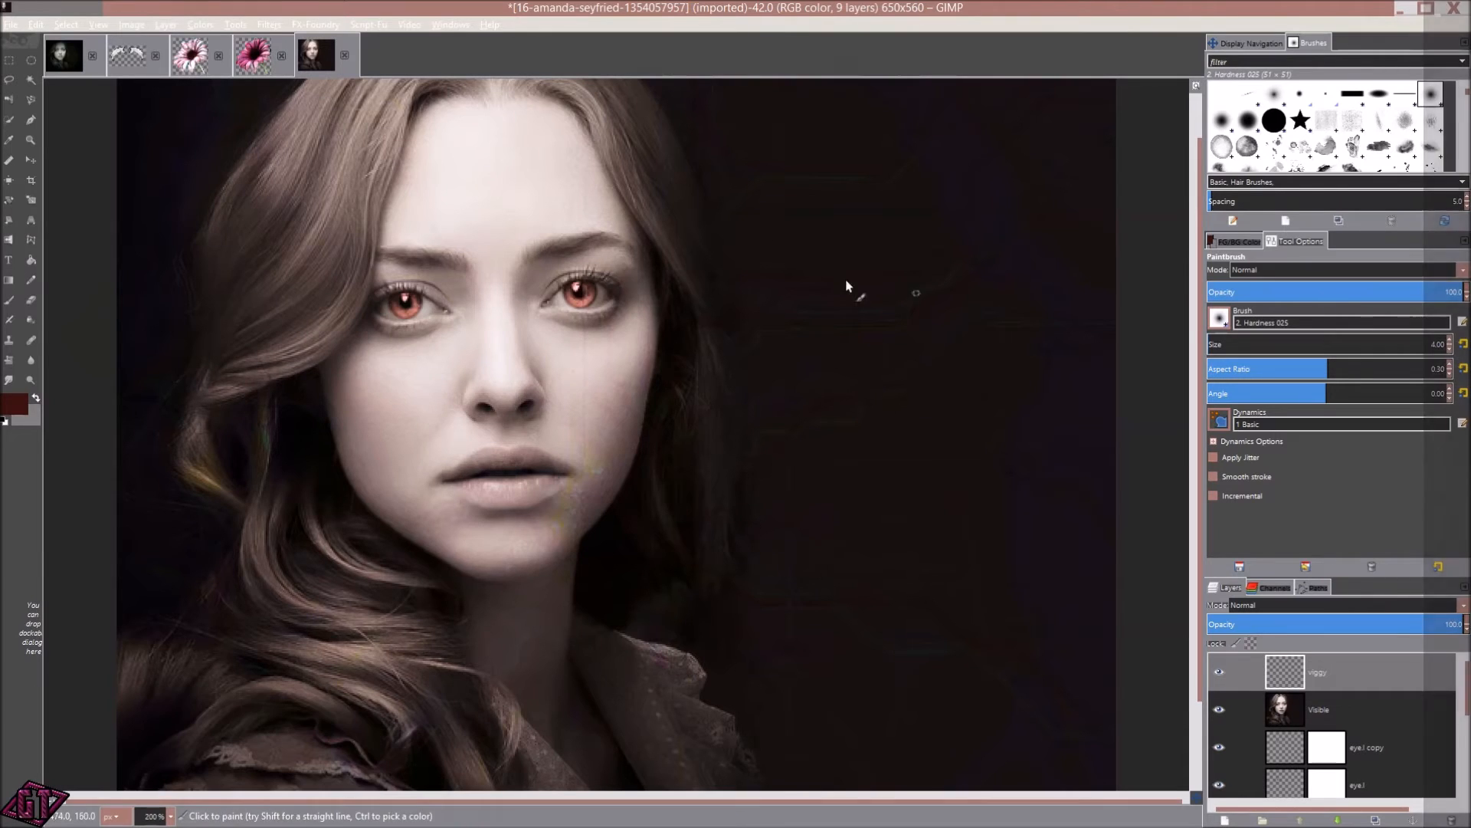
- Start a GEGL operation on the viggy layer and choose vignette as the operation
click(244, 25)
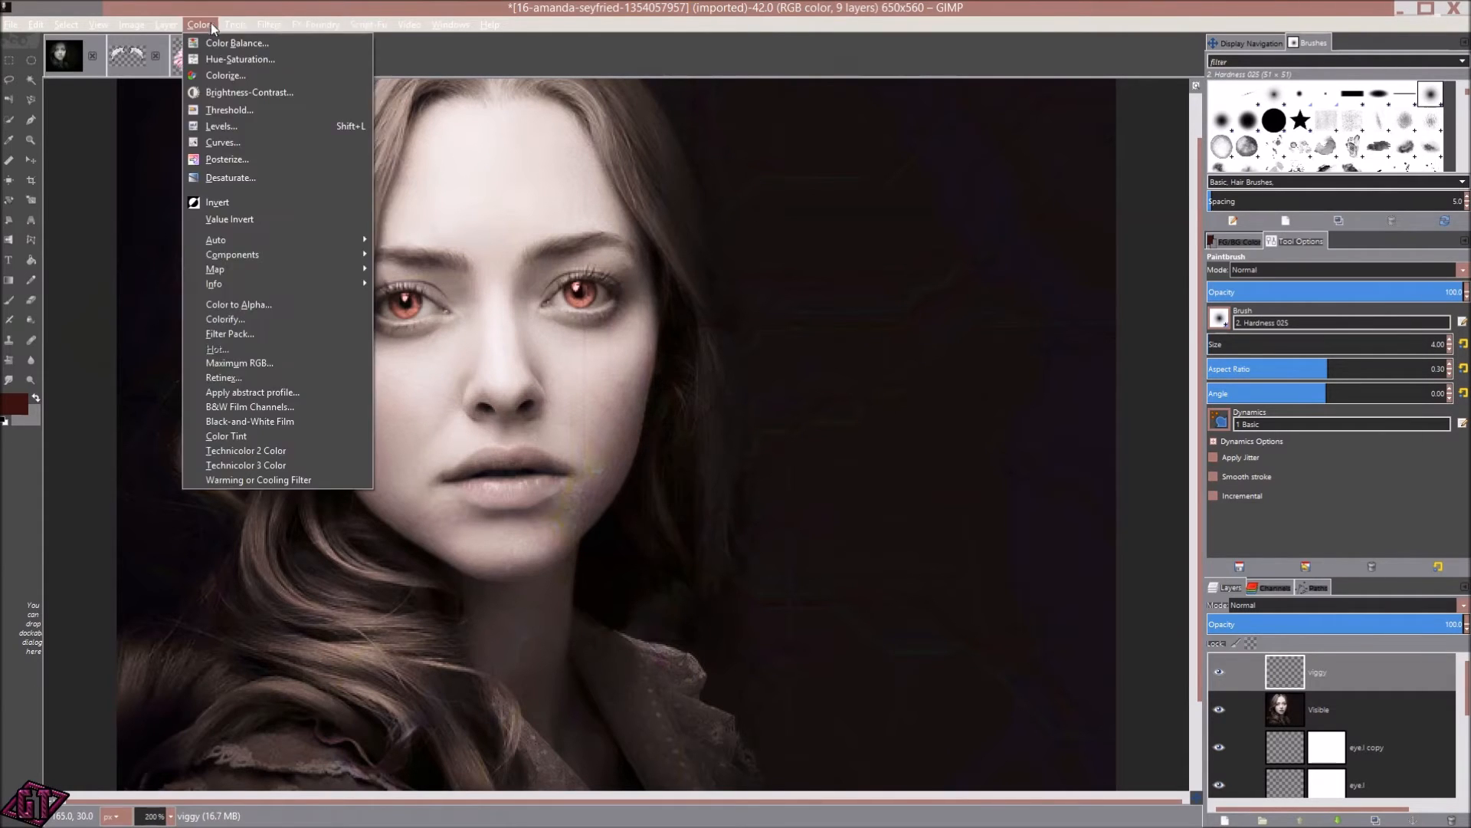
click(285, 182)
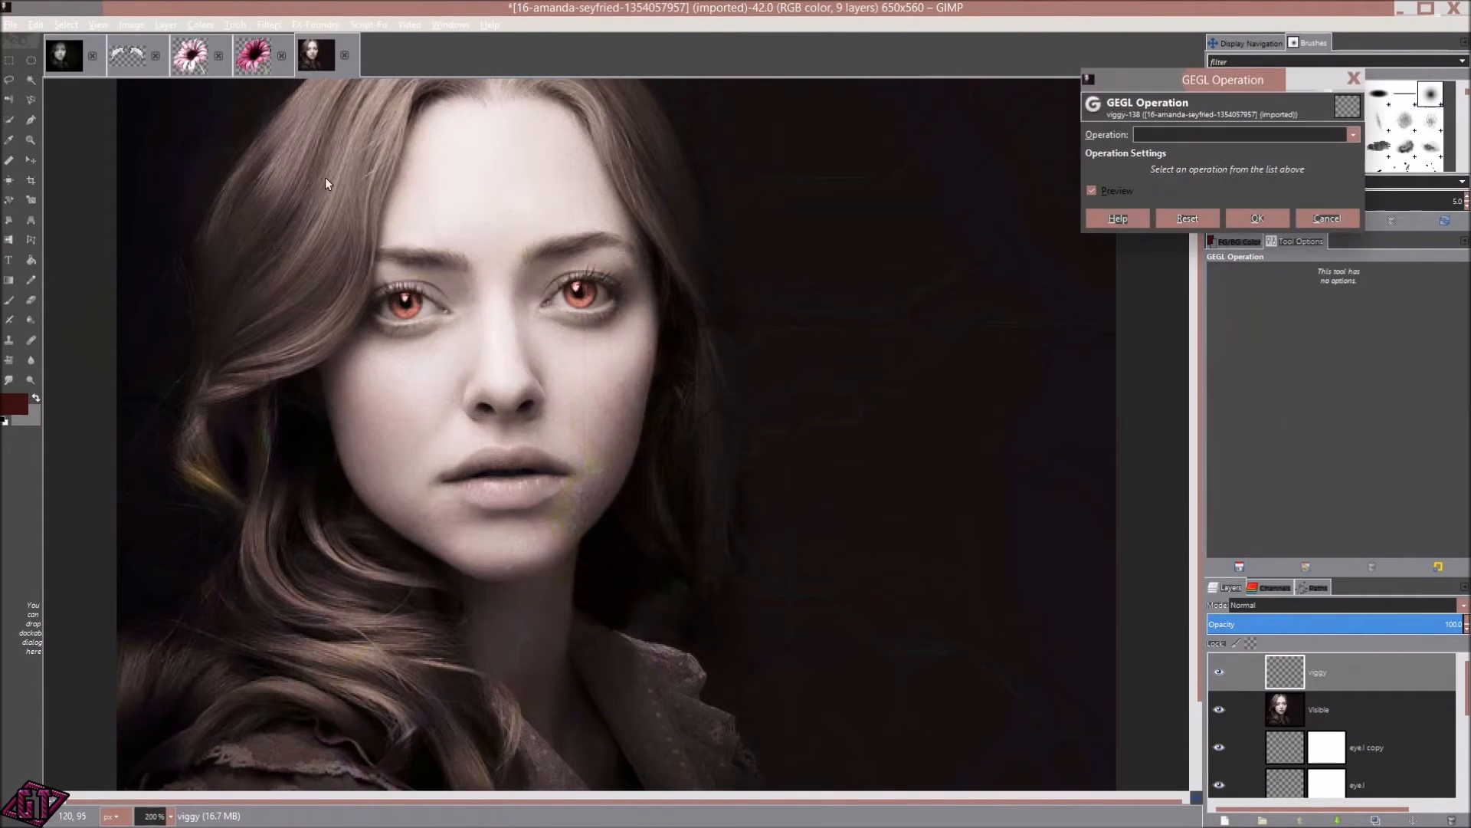
click(1265, 135)
scroll(1226, 728, down, 5)
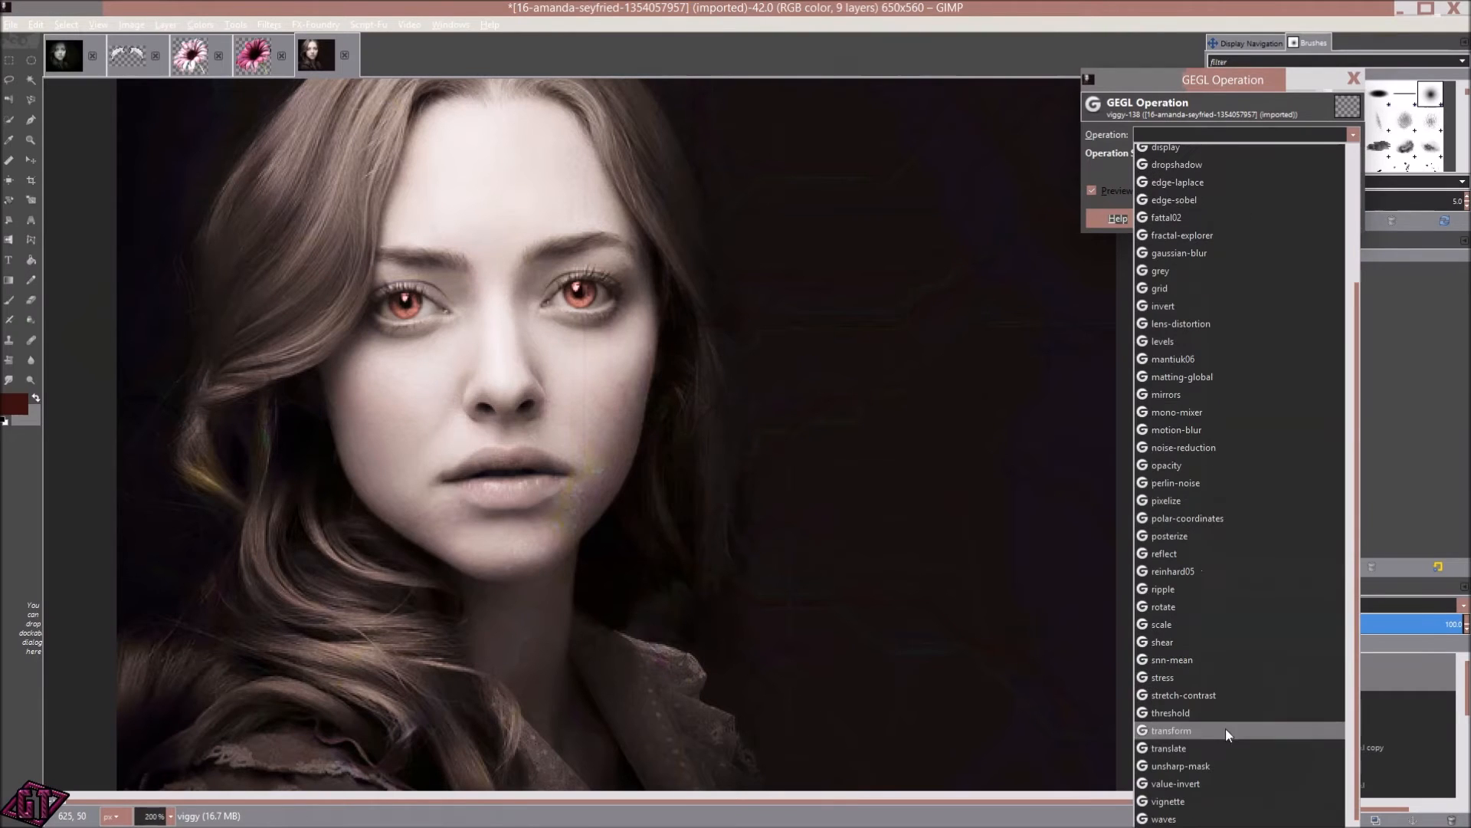
click(1217, 801)
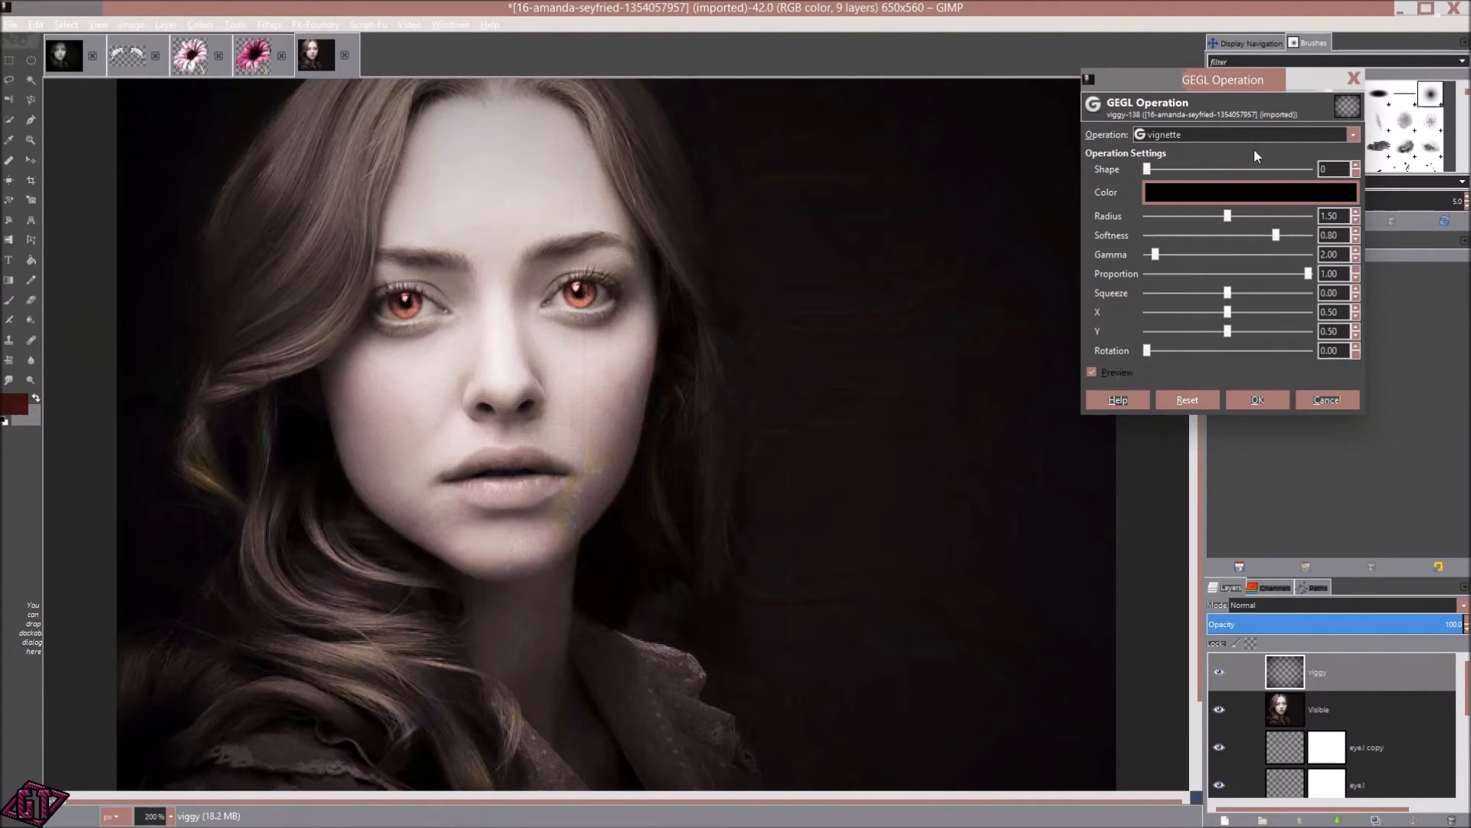
- Set the vignette's radius to 1.03, softness to 1.00 and squeeze to 0.01
drag(1227, 215, 1197, 217)
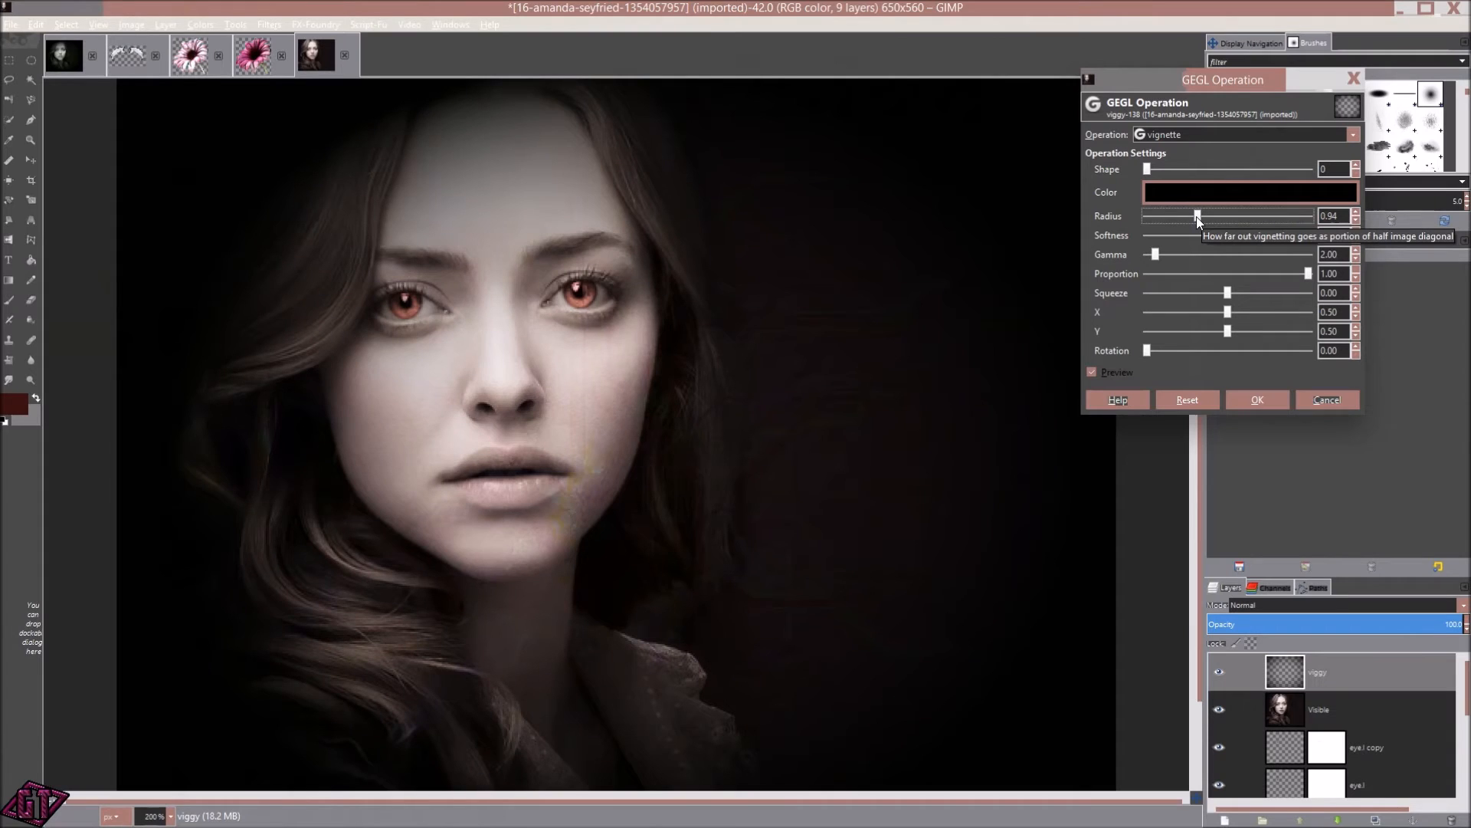
drag(1279, 235, 1313, 243)
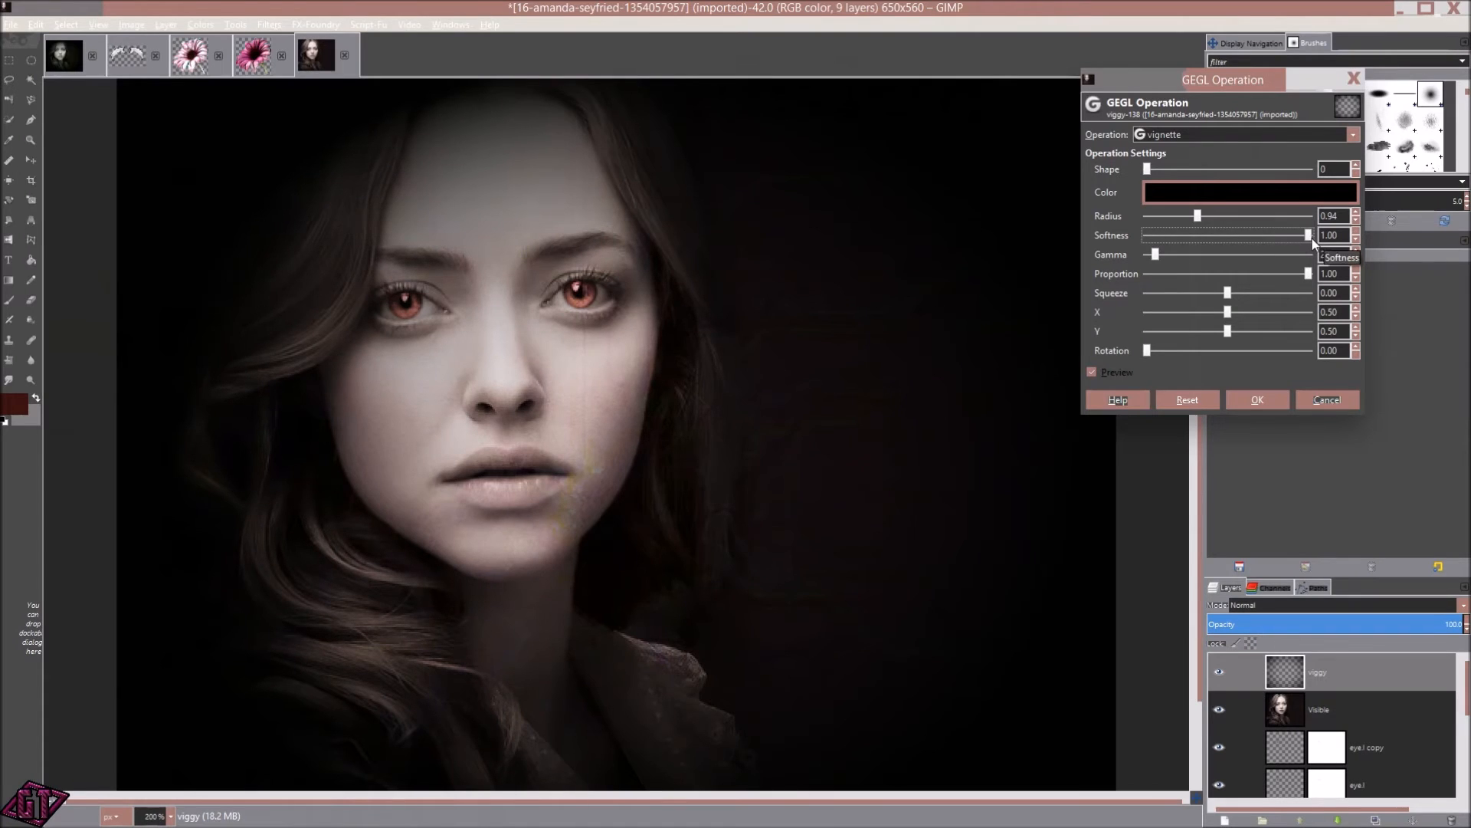
drag(1198, 213, 1203, 214)
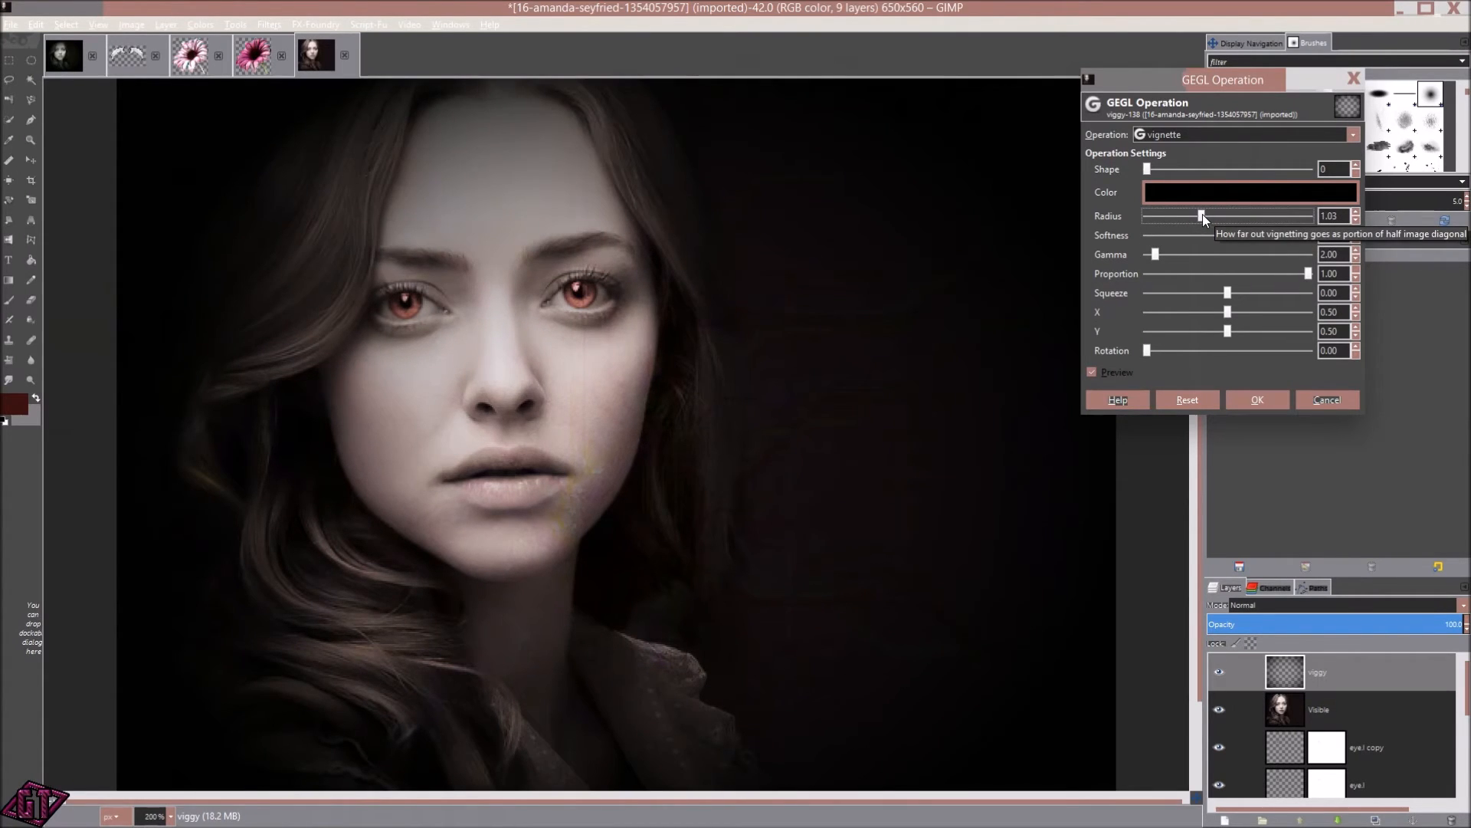
drag(1202, 214, 1203, 215)
drag(1203, 216, 1204, 214)
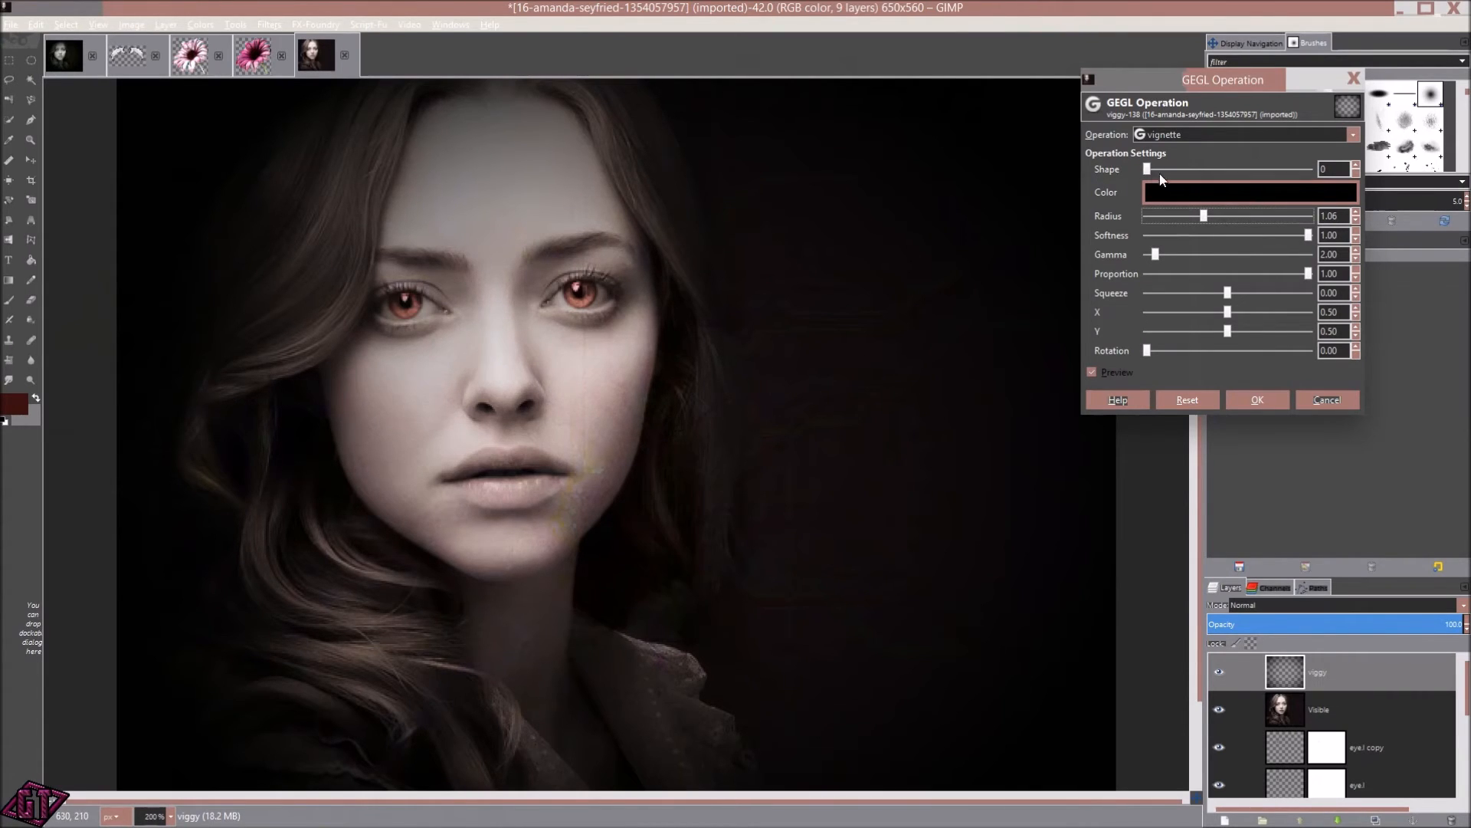
drag(1206, 214, 1204, 214)
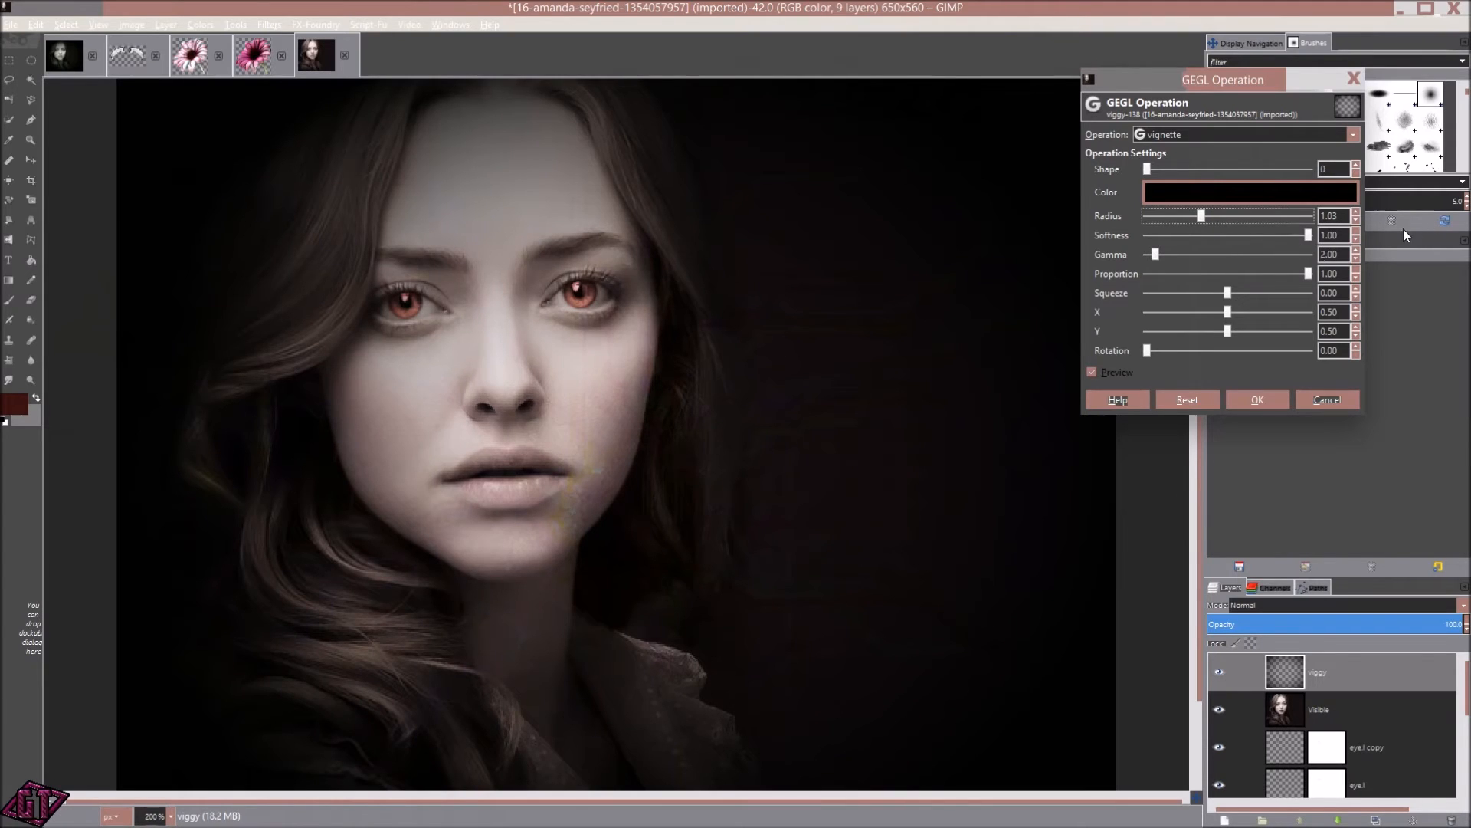
click(1309, 235)
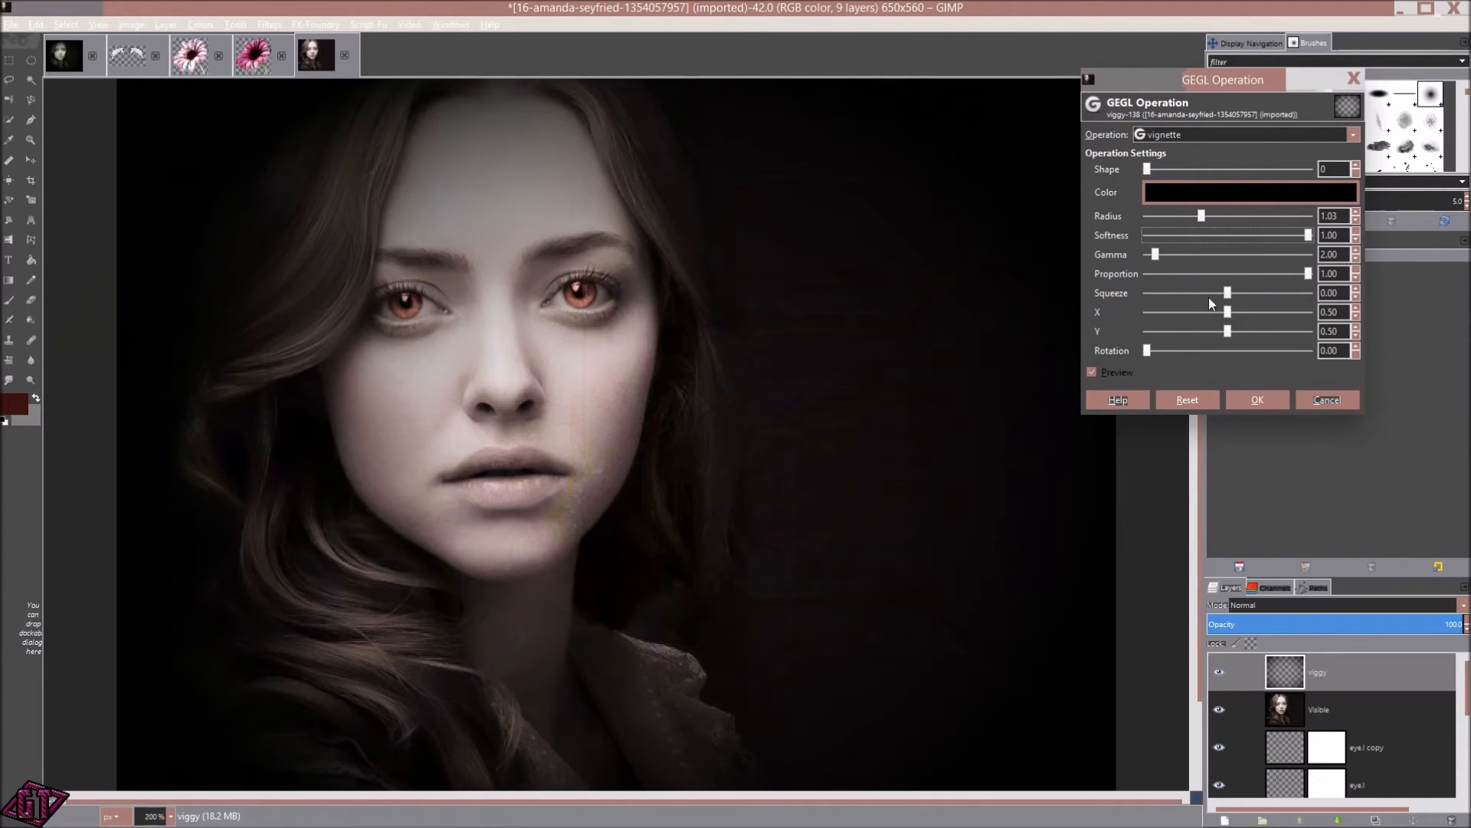
drag(1229, 292, 1233, 295)
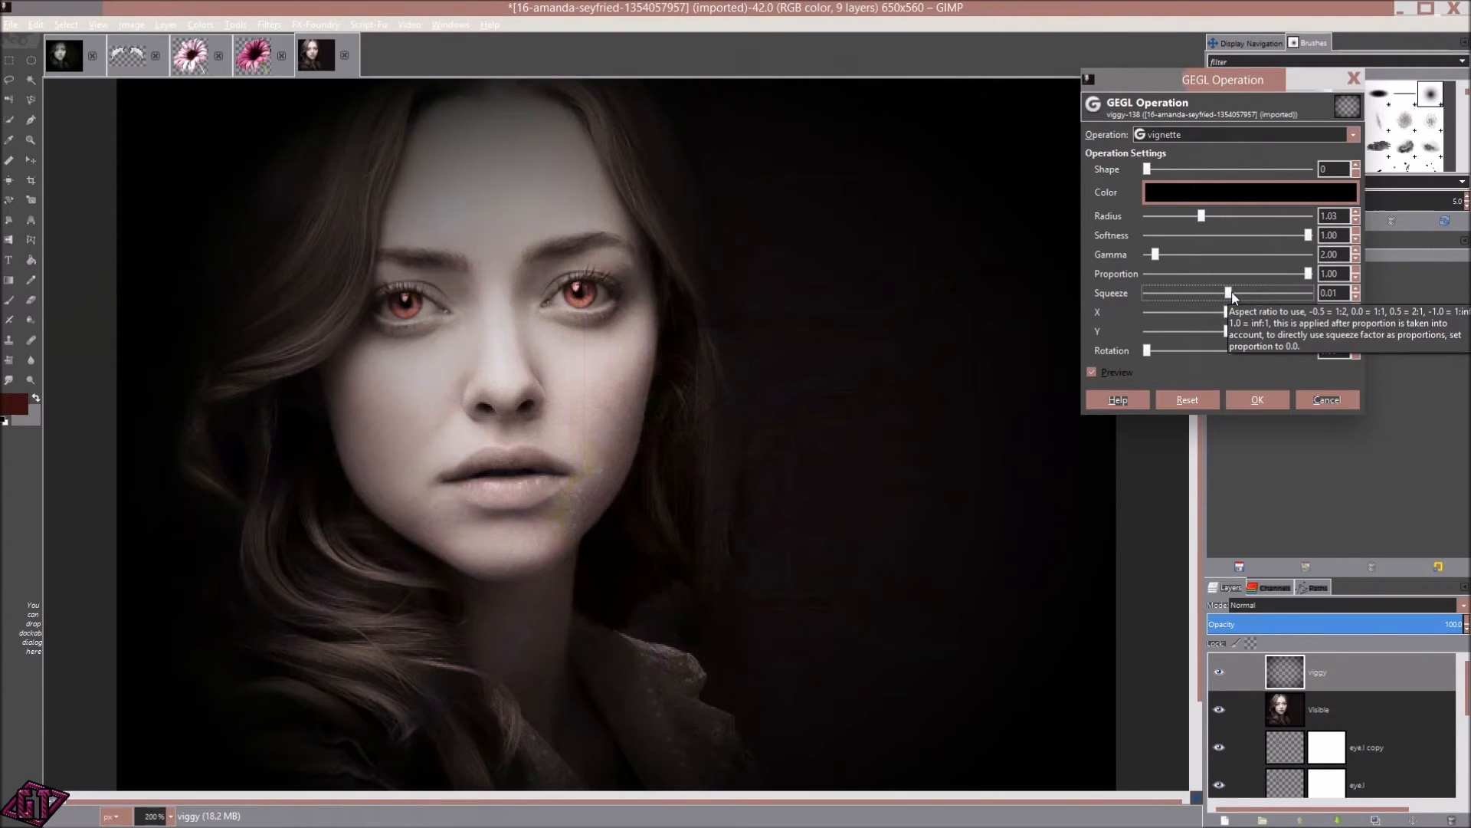
- Examine the vignette preview around the portrait at several zoom levels
scroll(666, 260, down, 1)
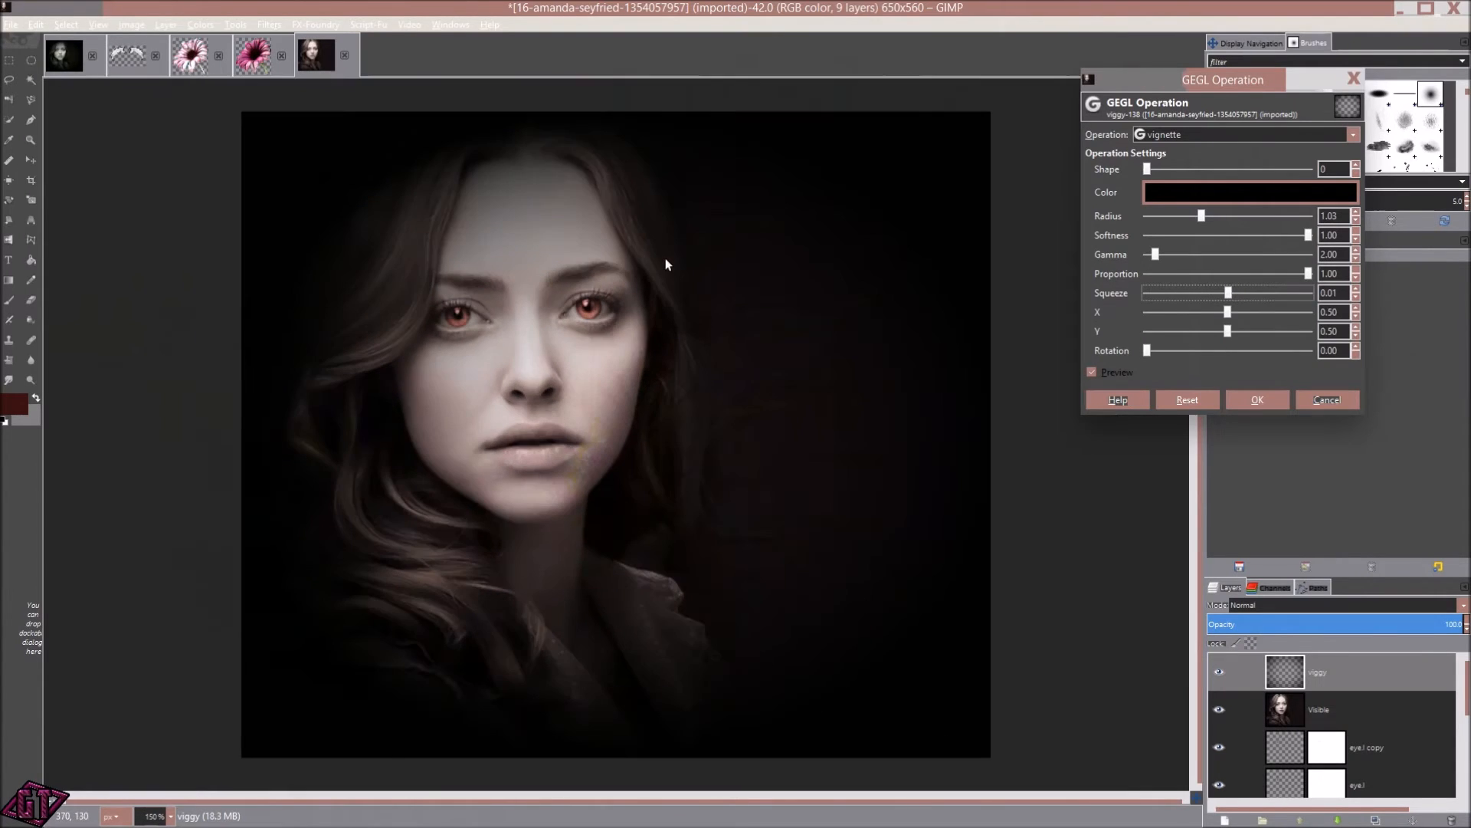
scroll(651, 269, up, 1)
scroll(584, 213, down, 1)
drag(693, 549, 763, 540)
scroll(901, 394, up, 1)
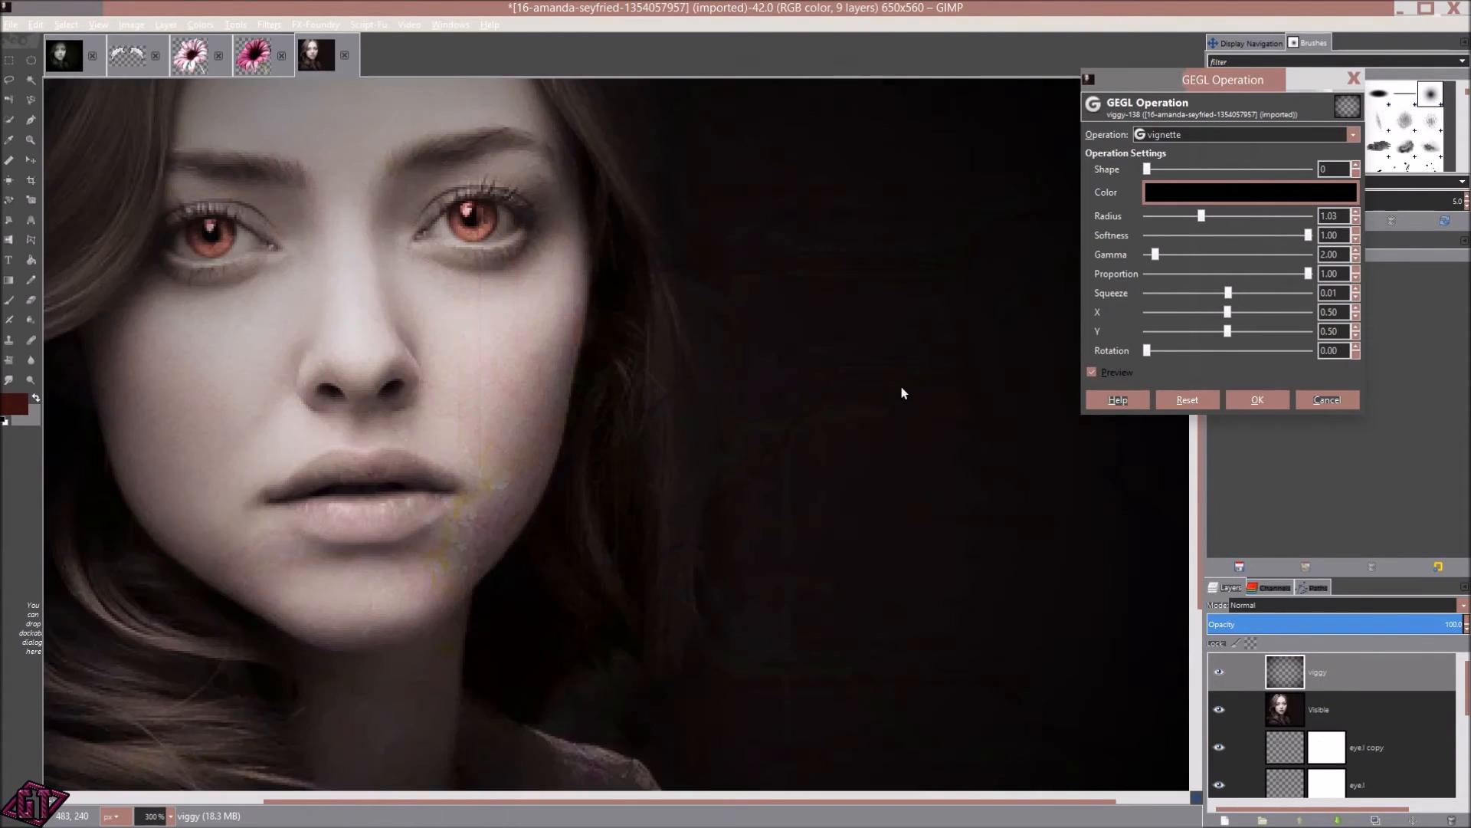
scroll(791, 210, up, 1)
scroll(770, 337, down, 3)
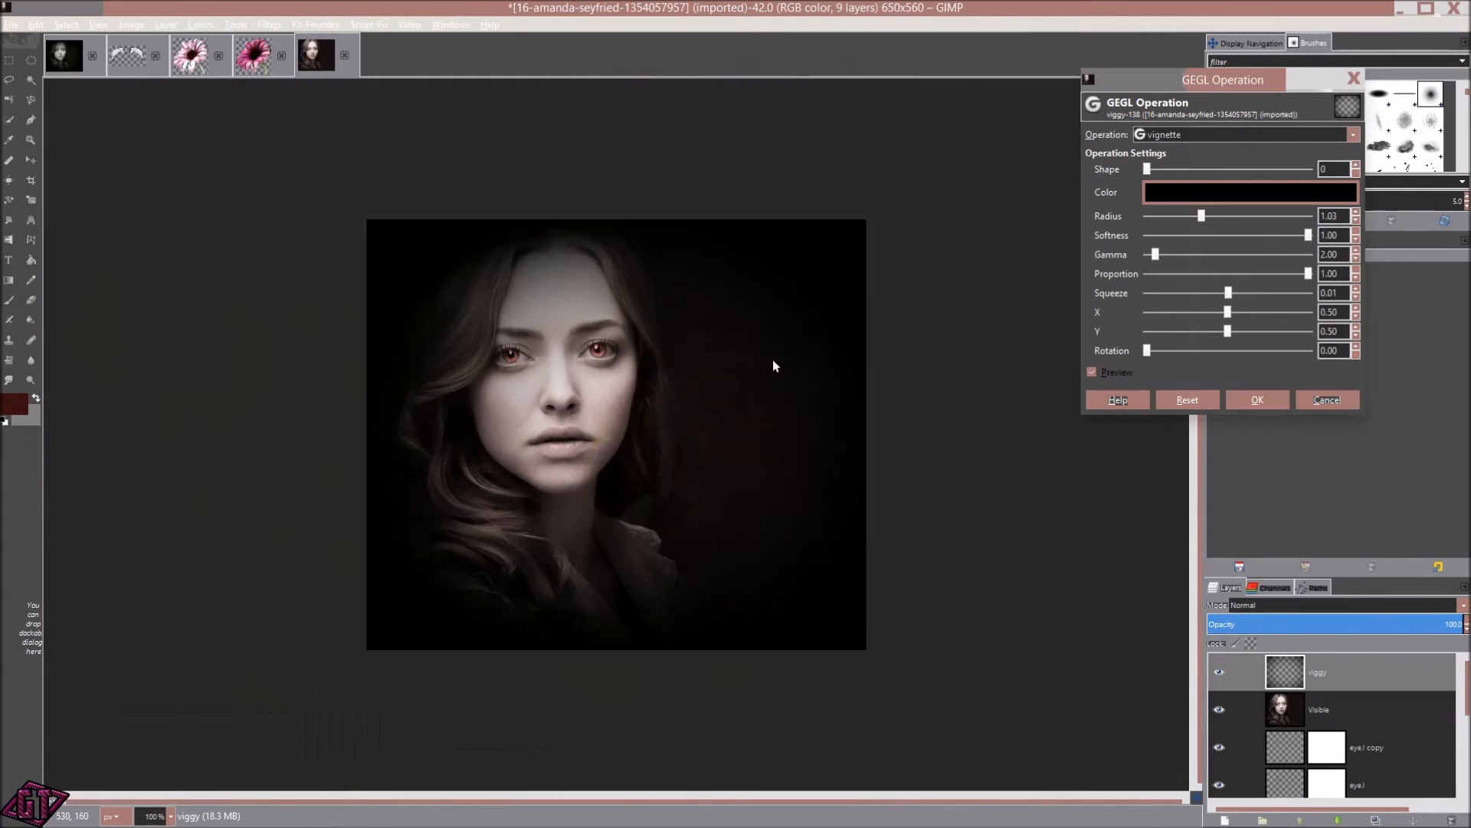
scroll(777, 383, up, 1)
scroll(793, 537, down, 2)
scroll(678, 510, down, 1)
scroll(695, 563, up, 1)
scroll(806, 546, up, 2)
scroll(770, 548, down, 1)
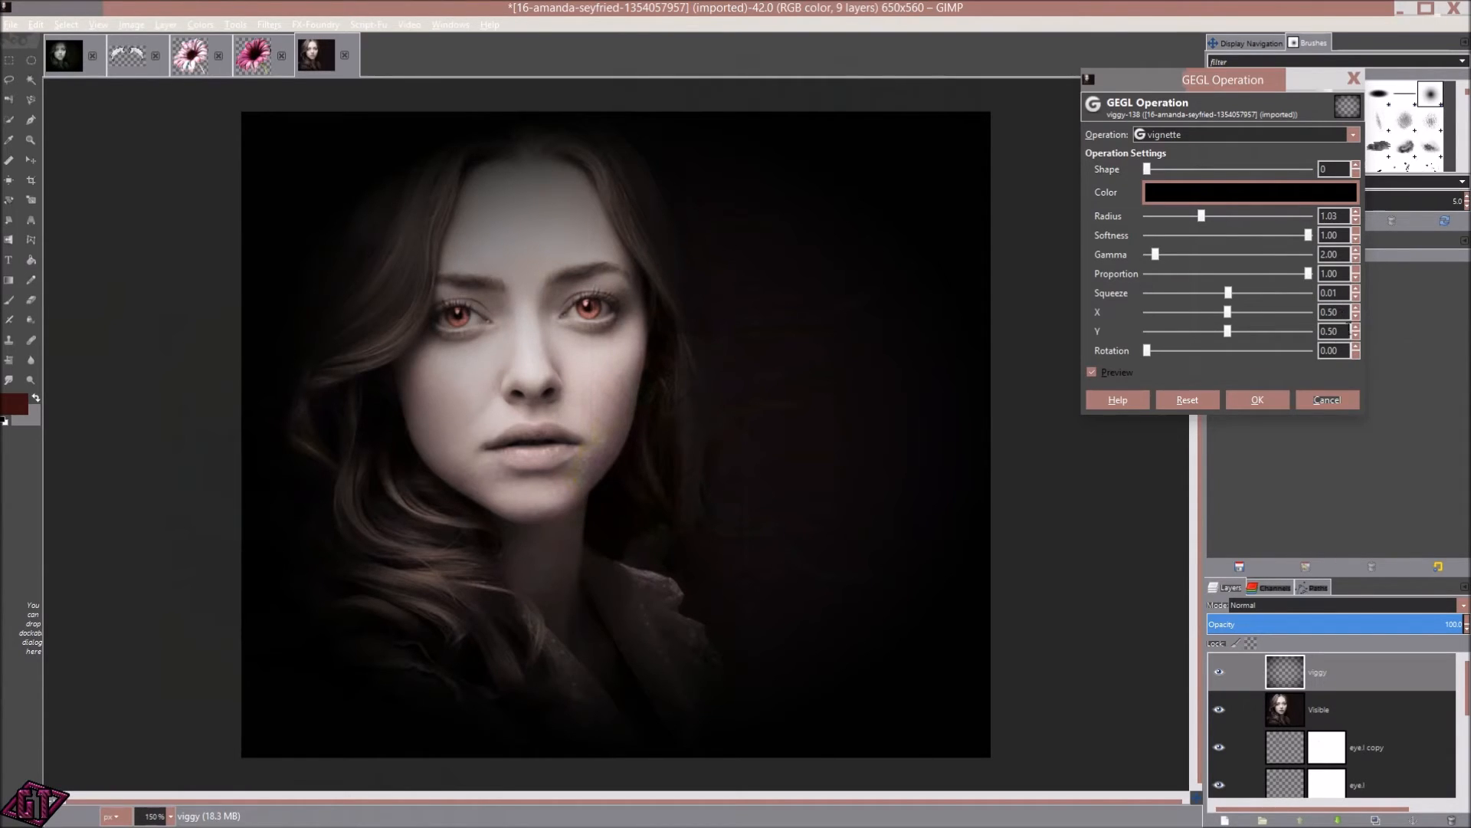
- Apply the vignette to the viggy layer
click(1261, 404)
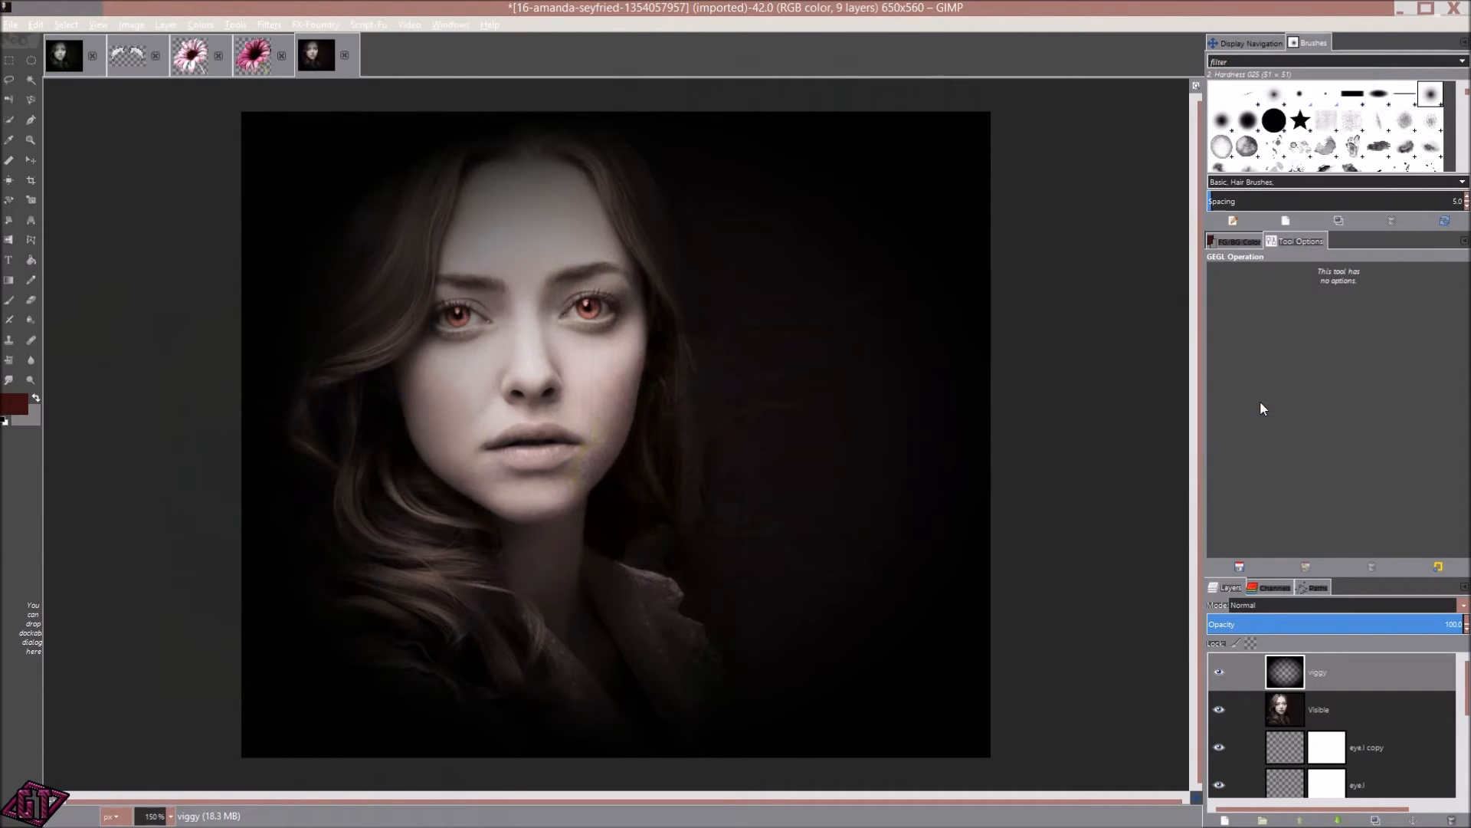
key(minus)
key(minus)
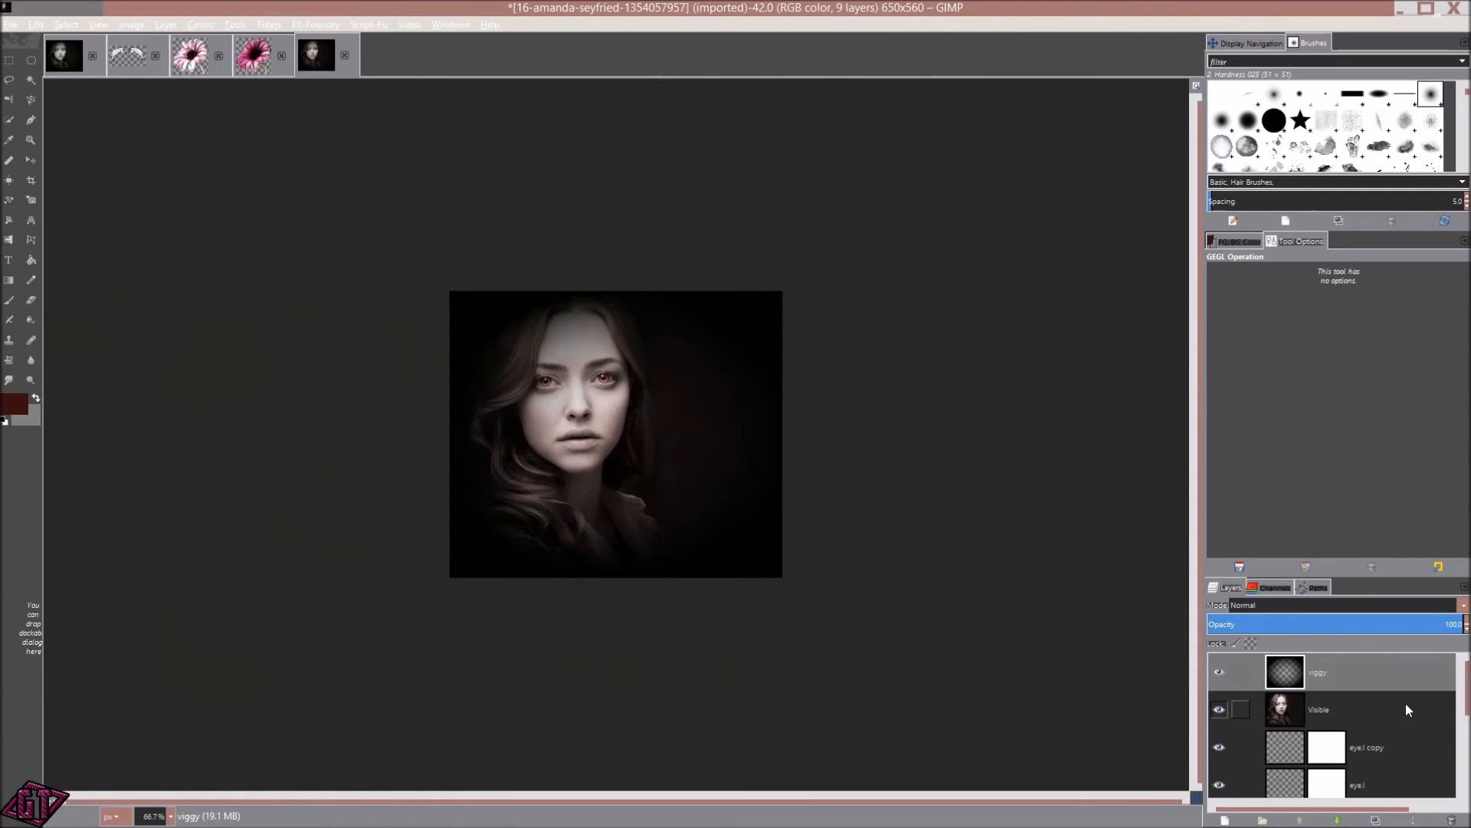
- Add a transparent layer named "DB" directly above the Visible layer
click(1329, 712)
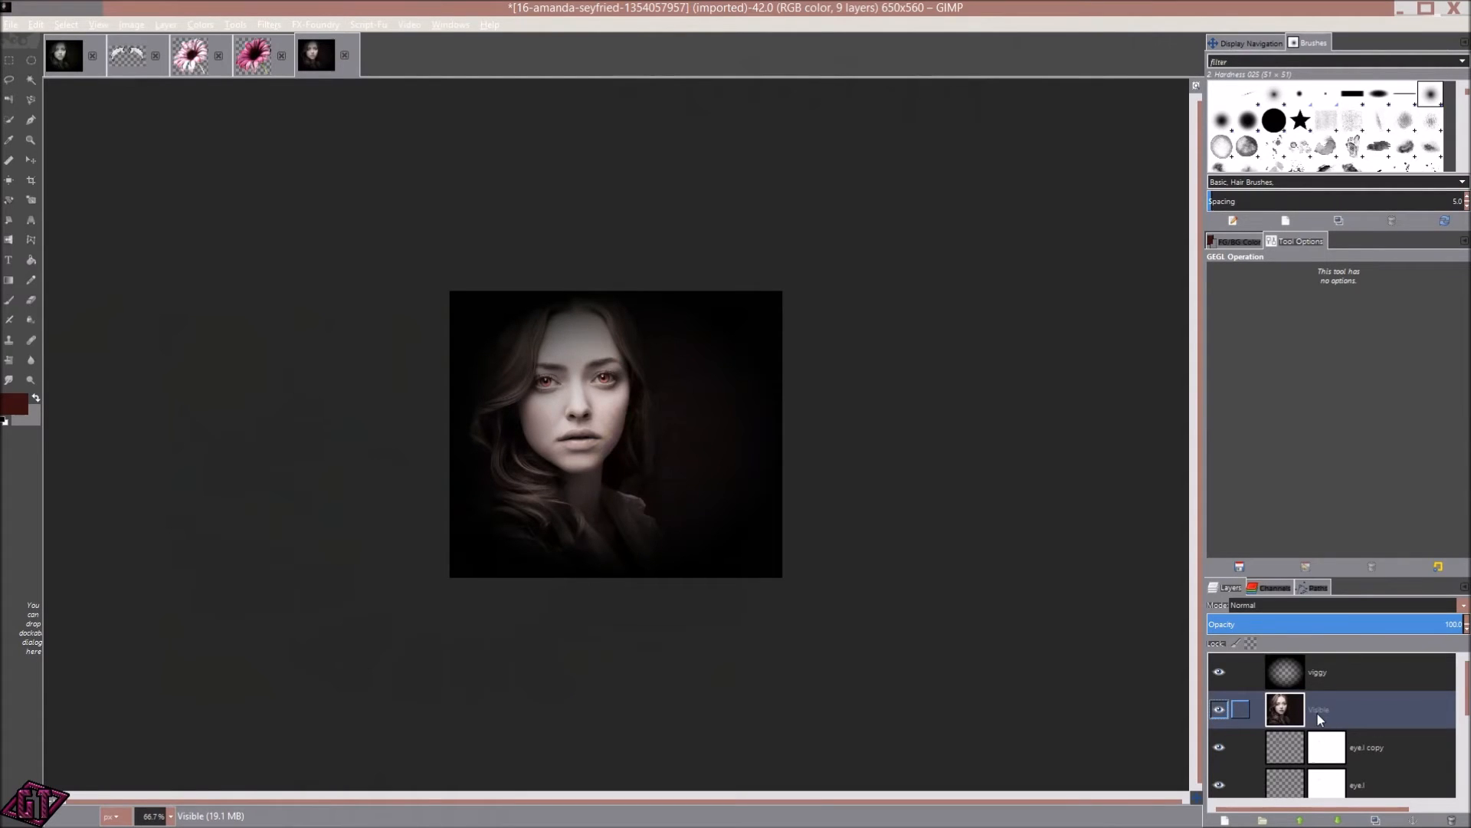
click(1225, 819)
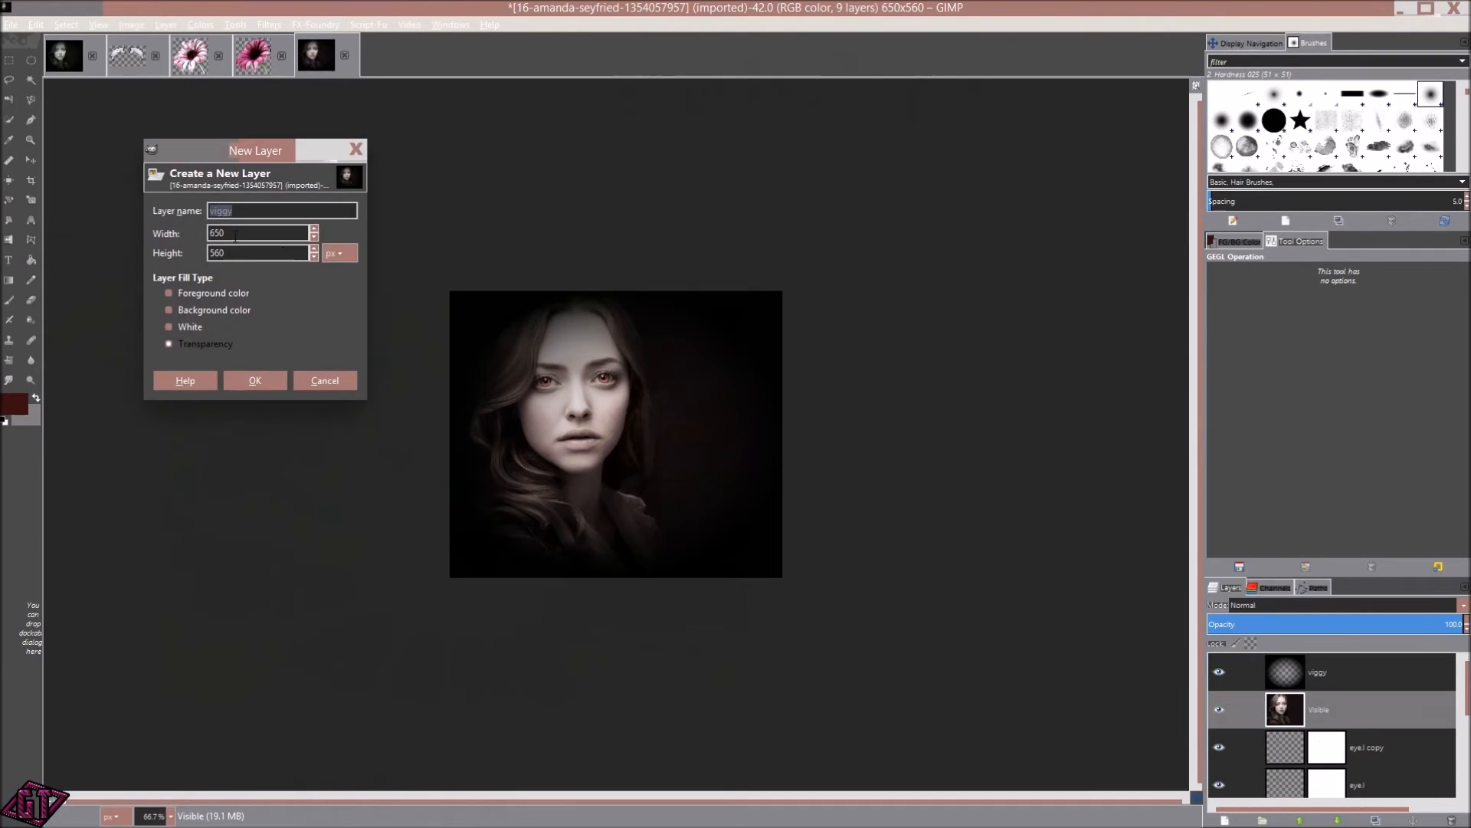
text(DB)
key(Return)
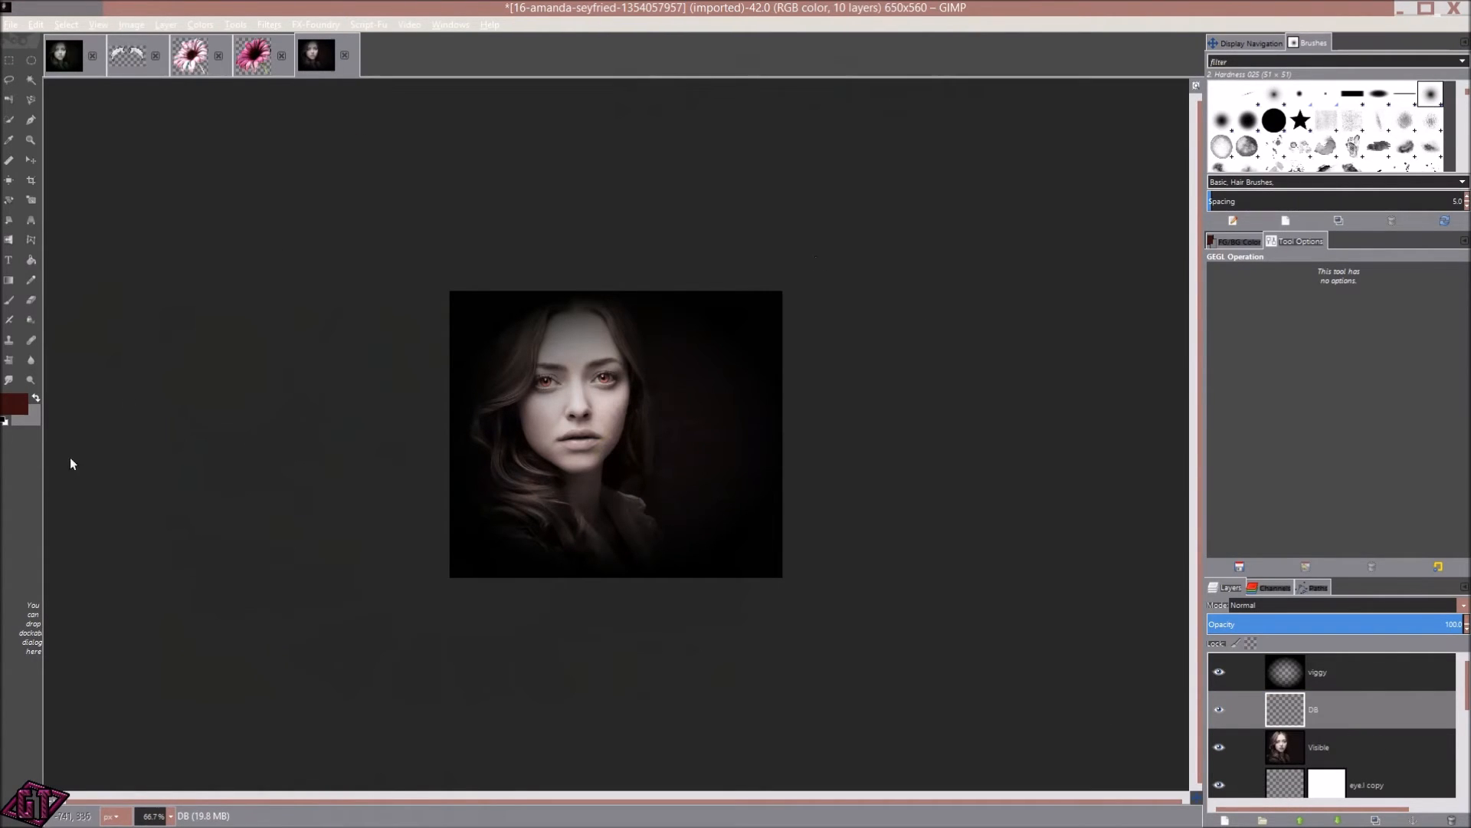
- Make the gray 808080 the foreground color and fill the DB layer with it
click(35, 398)
click(20, 404)
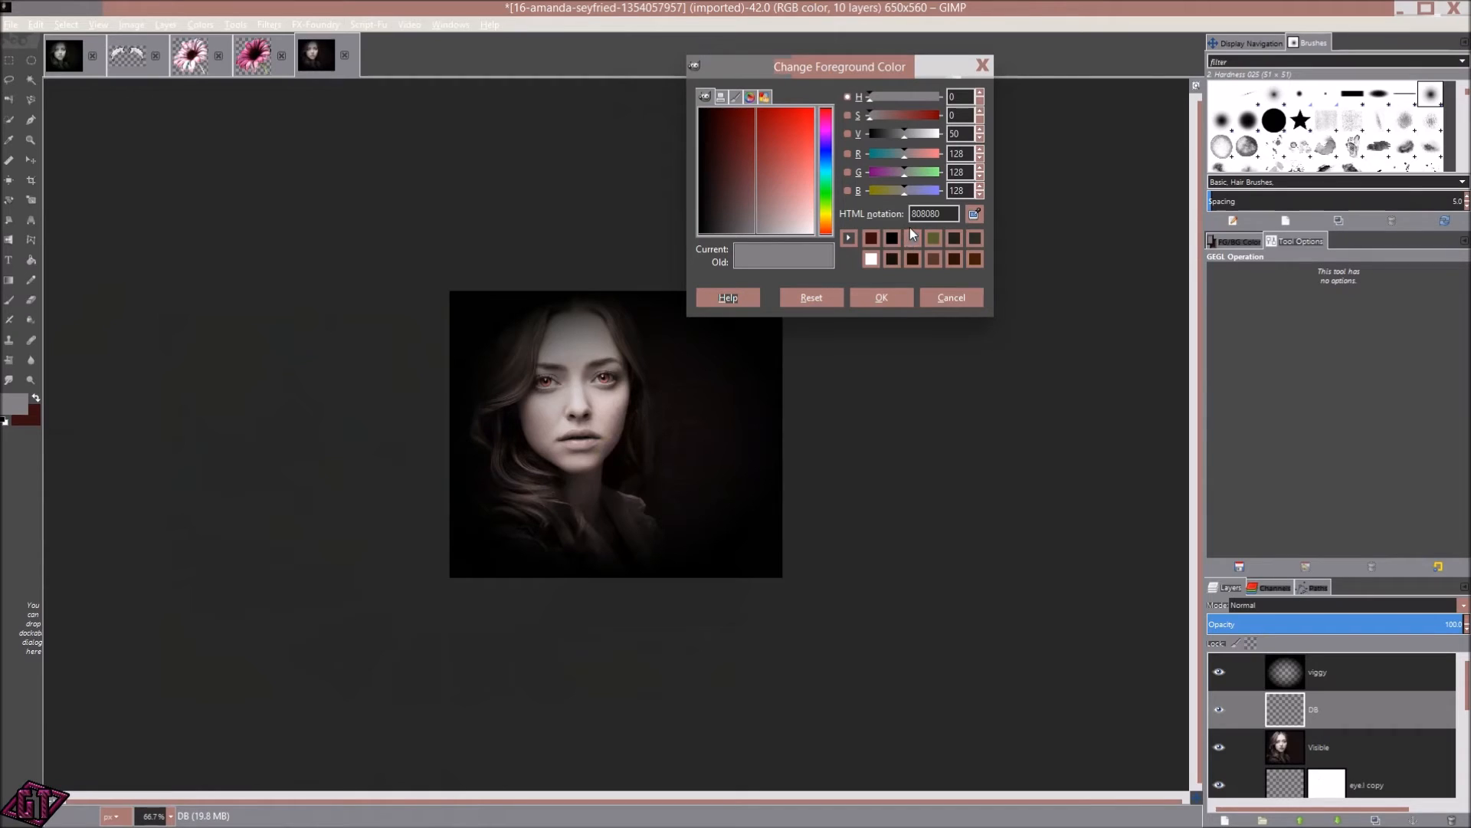
click(882, 303)
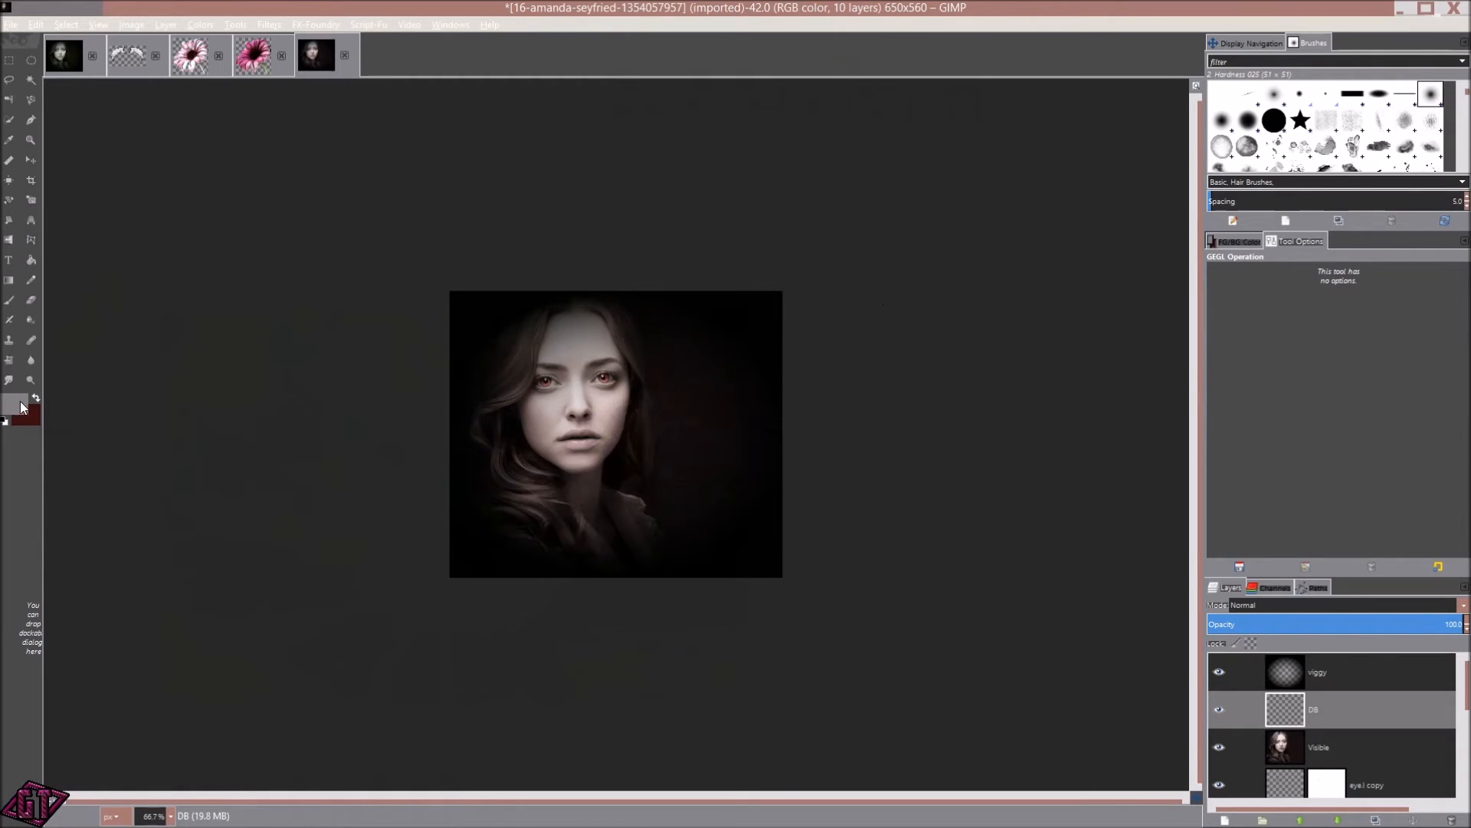
drag(14, 406, 693, 380)
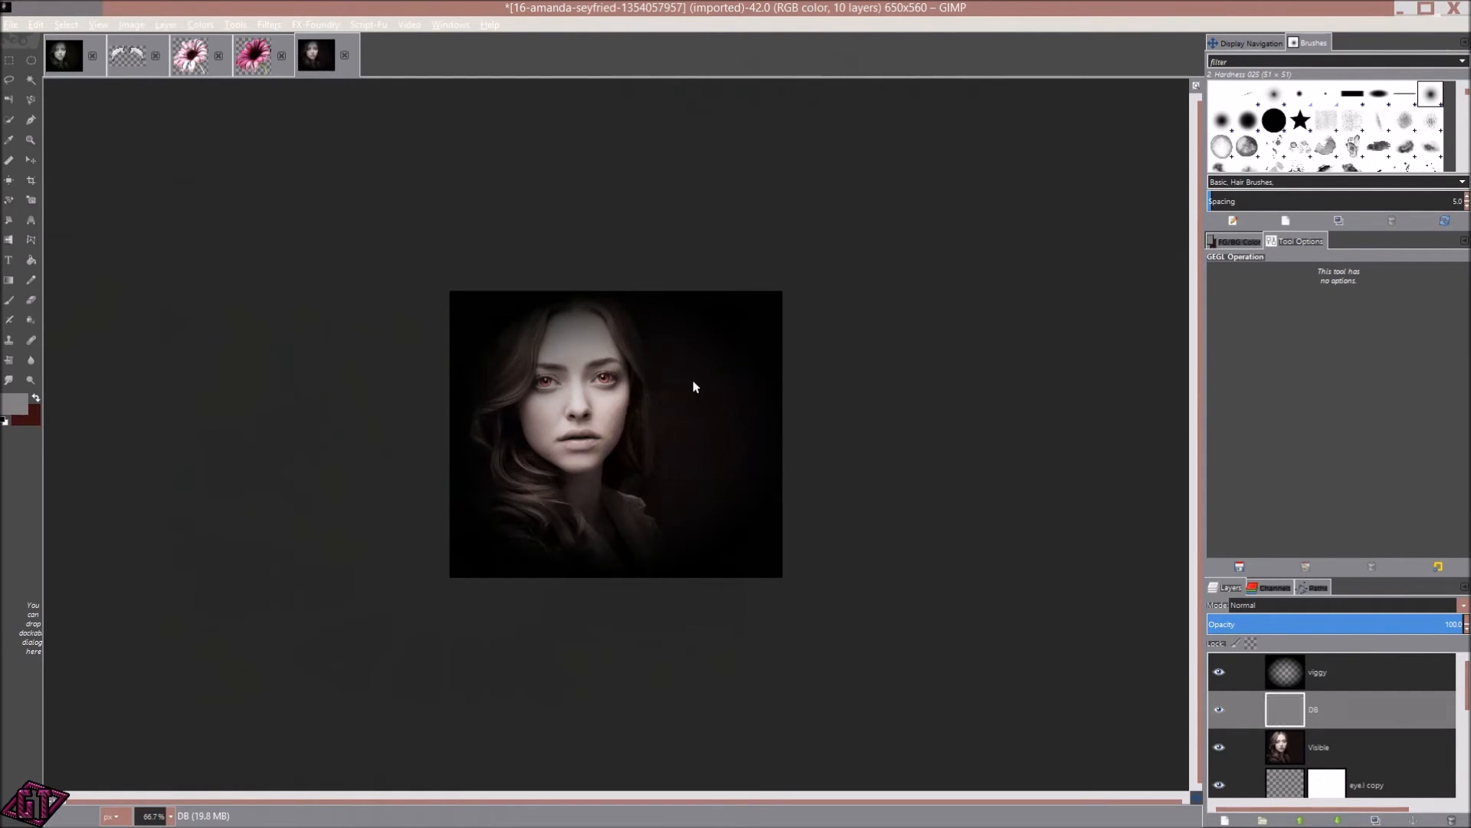
- Set the DB layer's blend mode to Overlay
click(1342, 606)
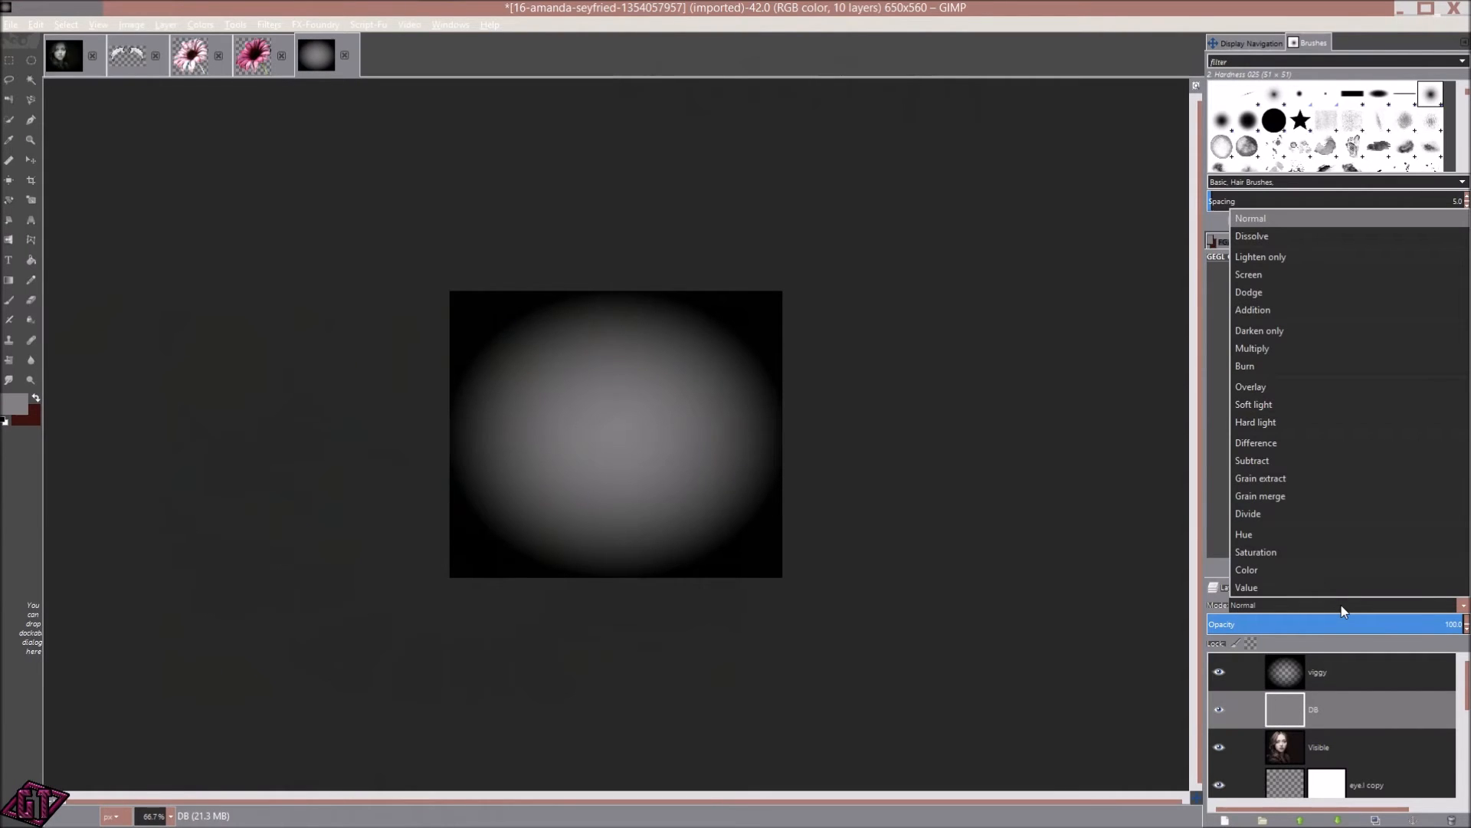
click(1277, 386)
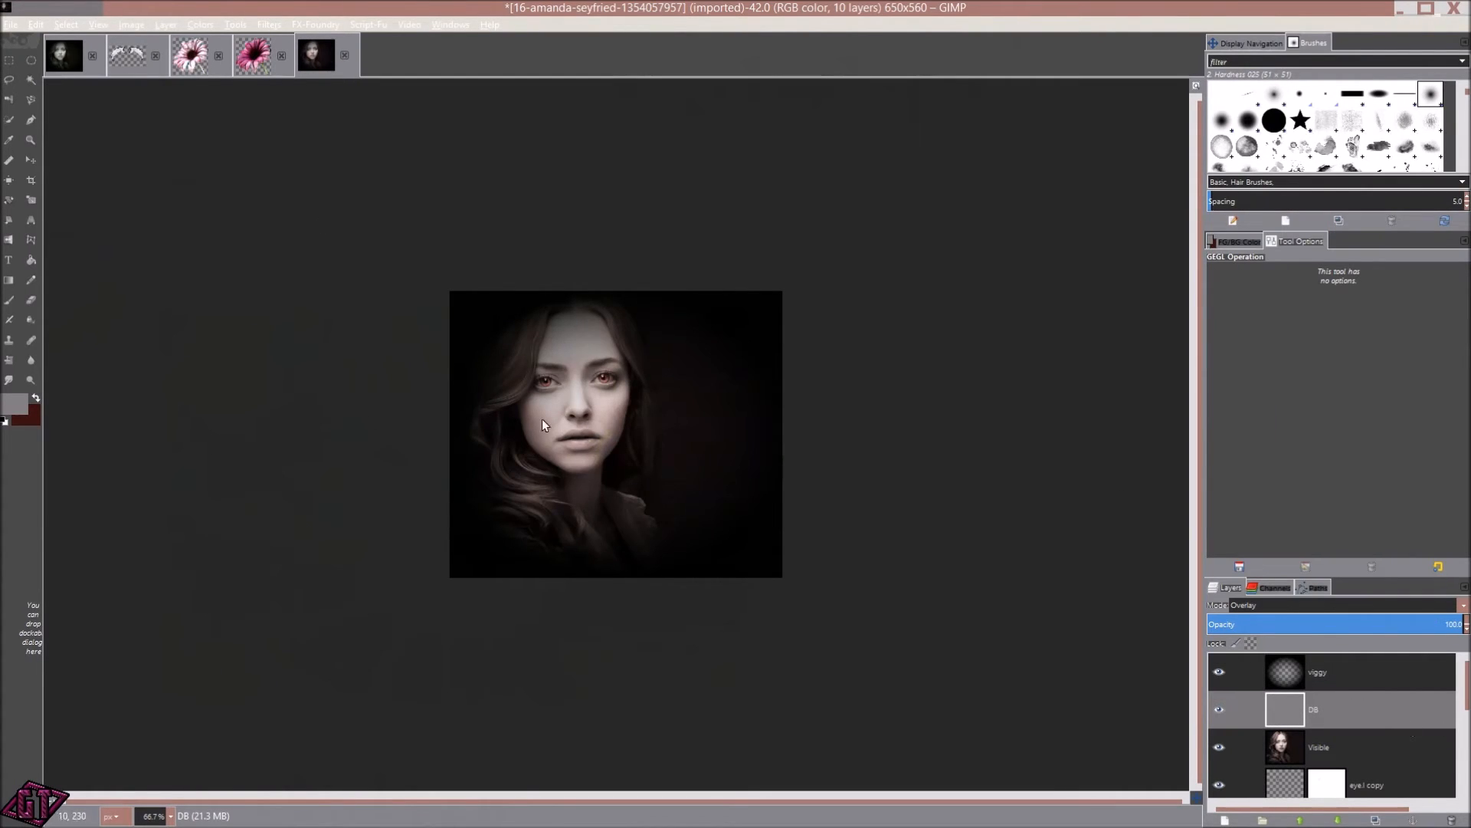
key(1)
key(2)
drag(544, 345, 629, 493)
scroll(611, 428, up, 3)
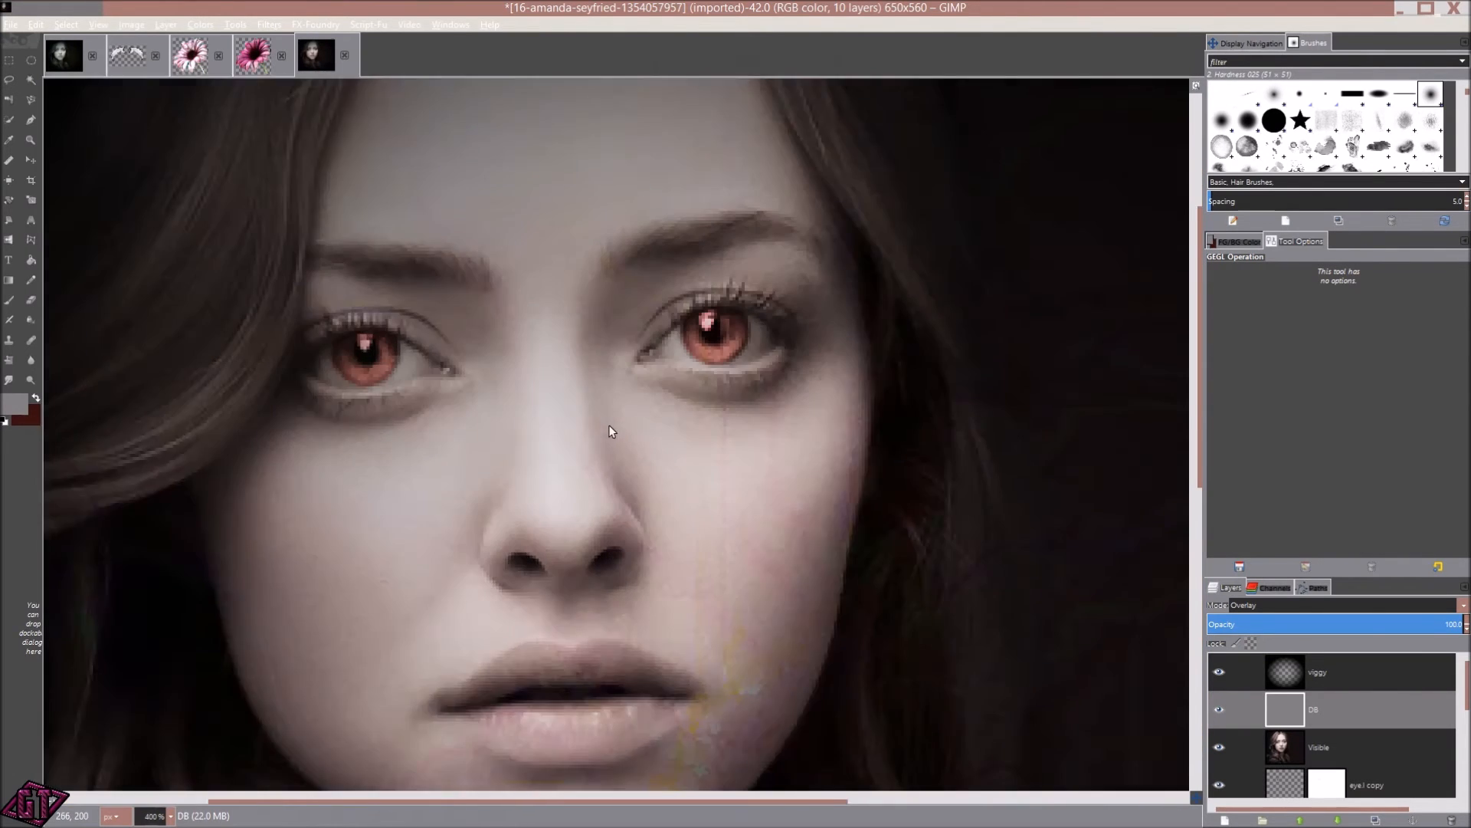
scroll(522, 356, down, 3)
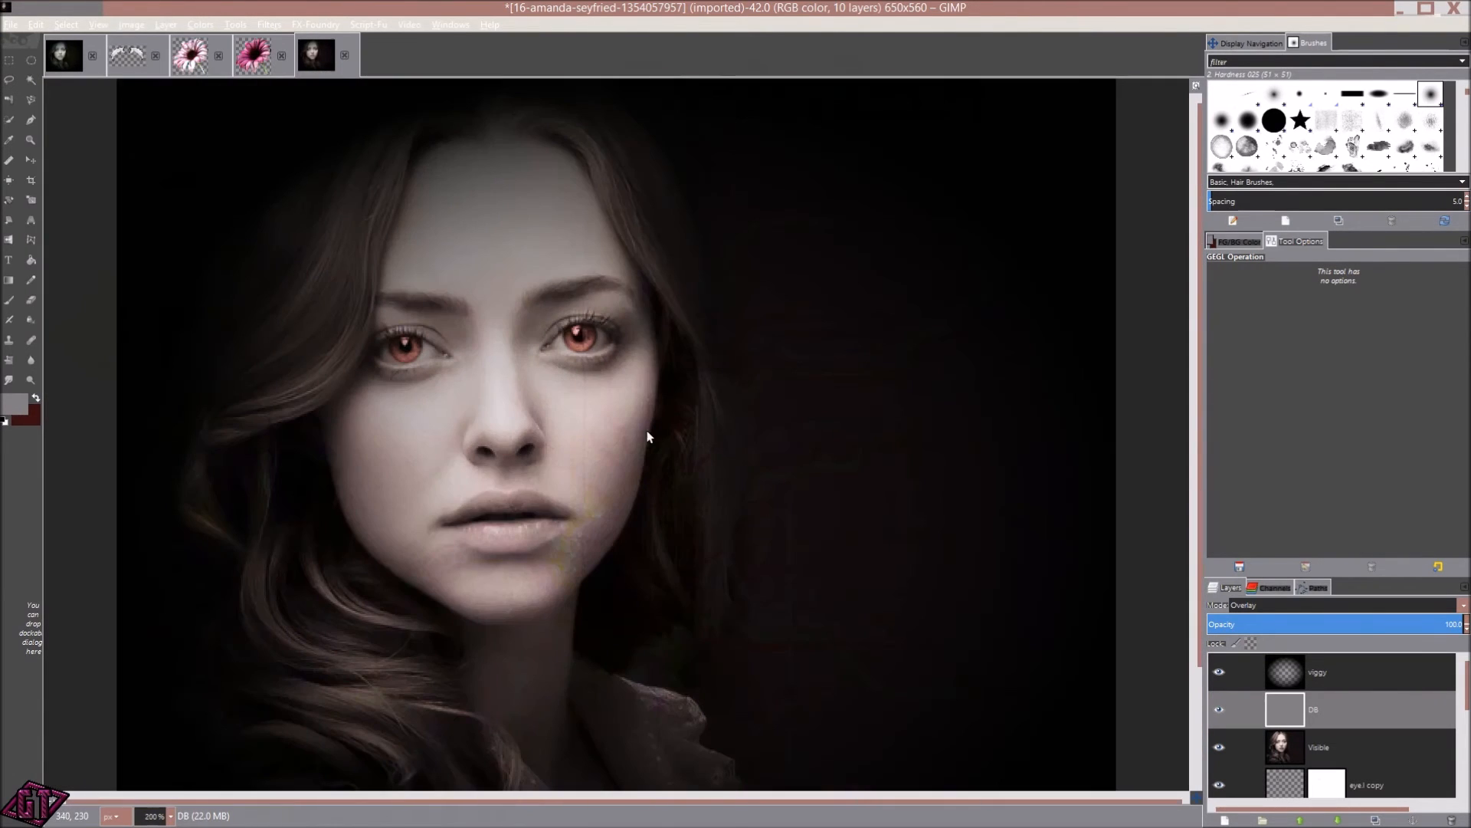
- Switch to the amanda.xcf image and inspect its finished DB layer's thumbnail
click(57, 53)
scroll(730, 348, down, 2)
scroll(693, 414, up, 1)
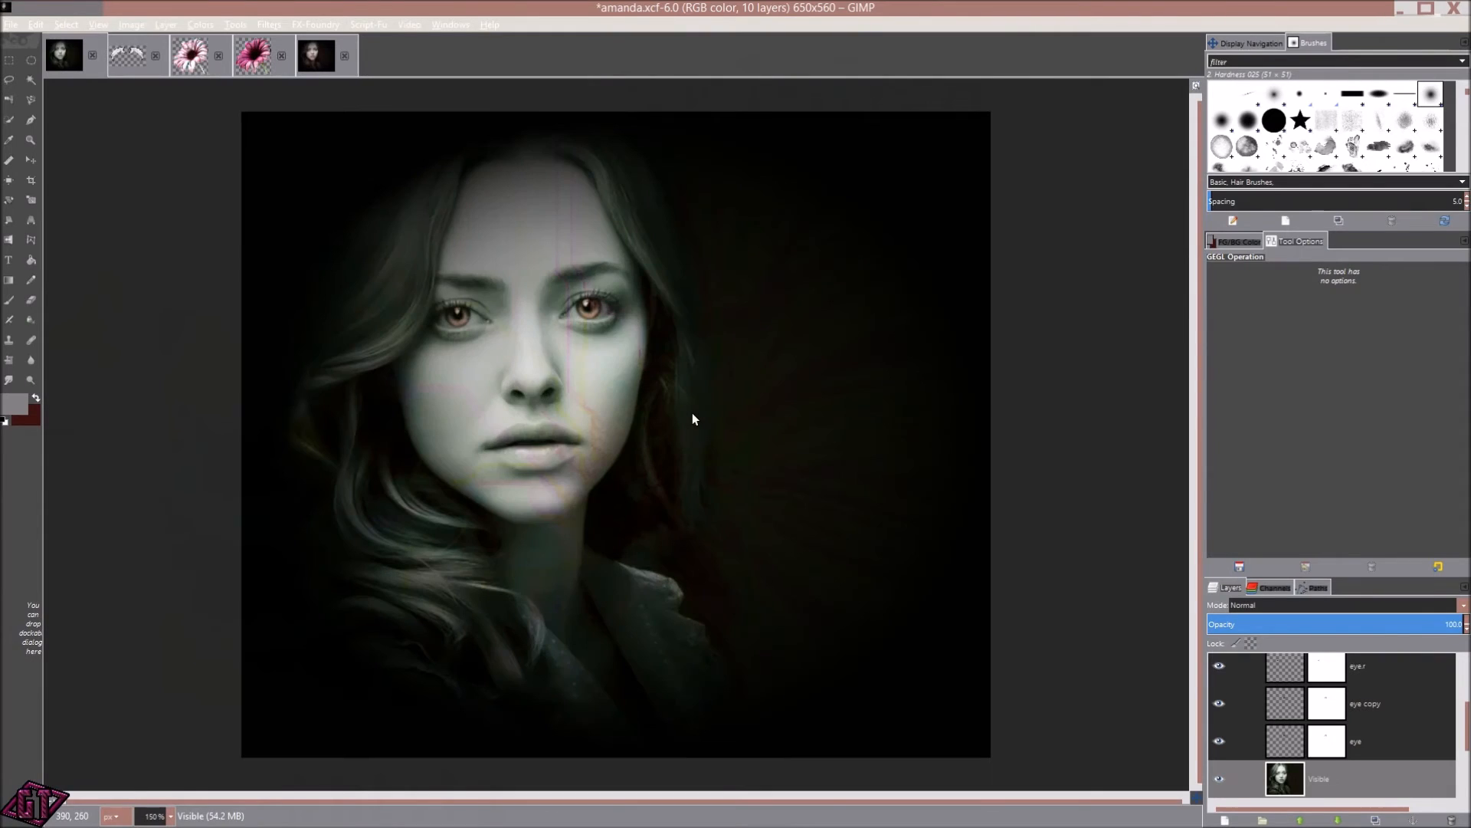
scroll(1342, 690, up, 3)
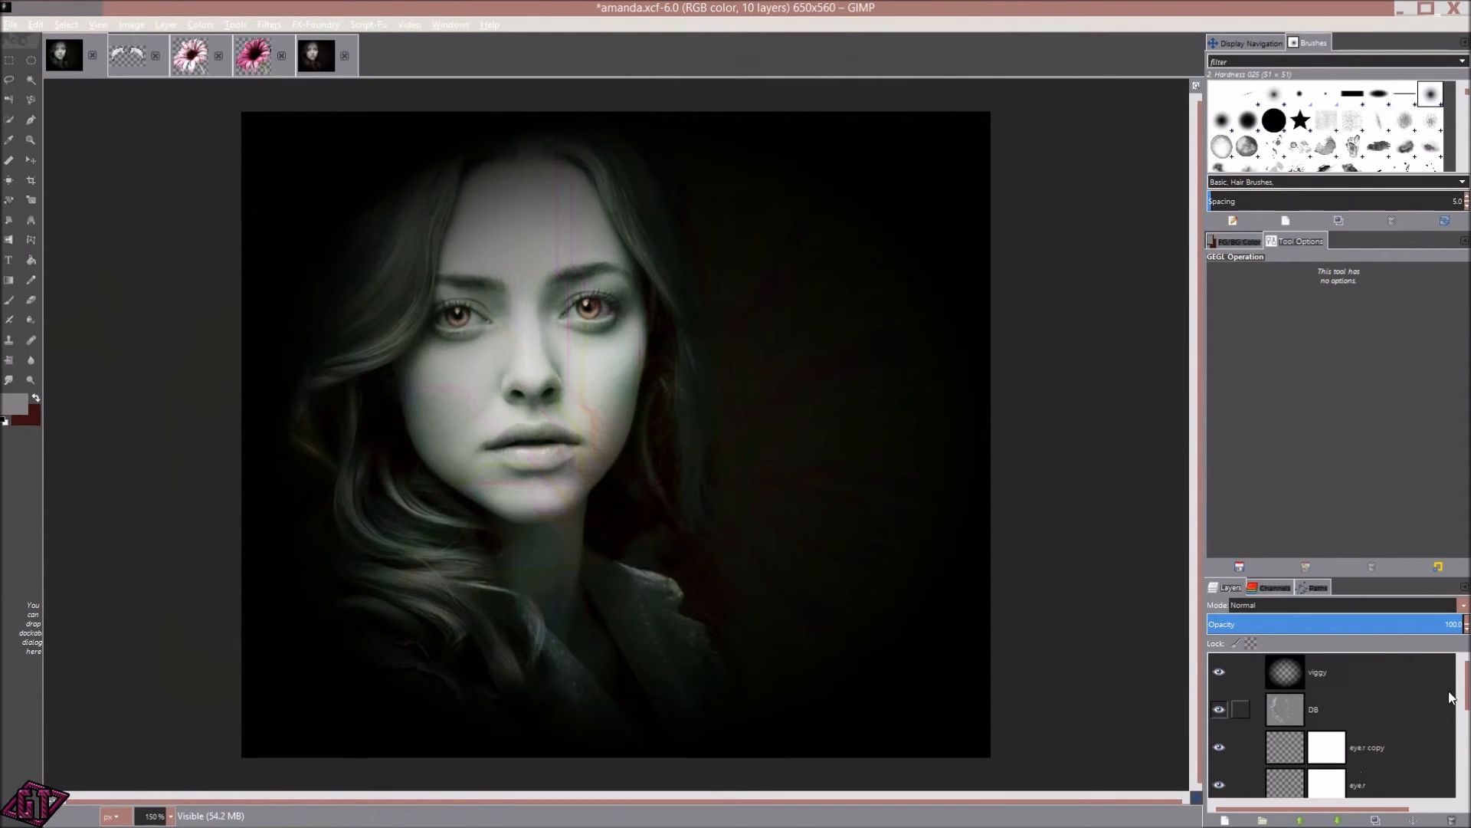
click(1292, 712)
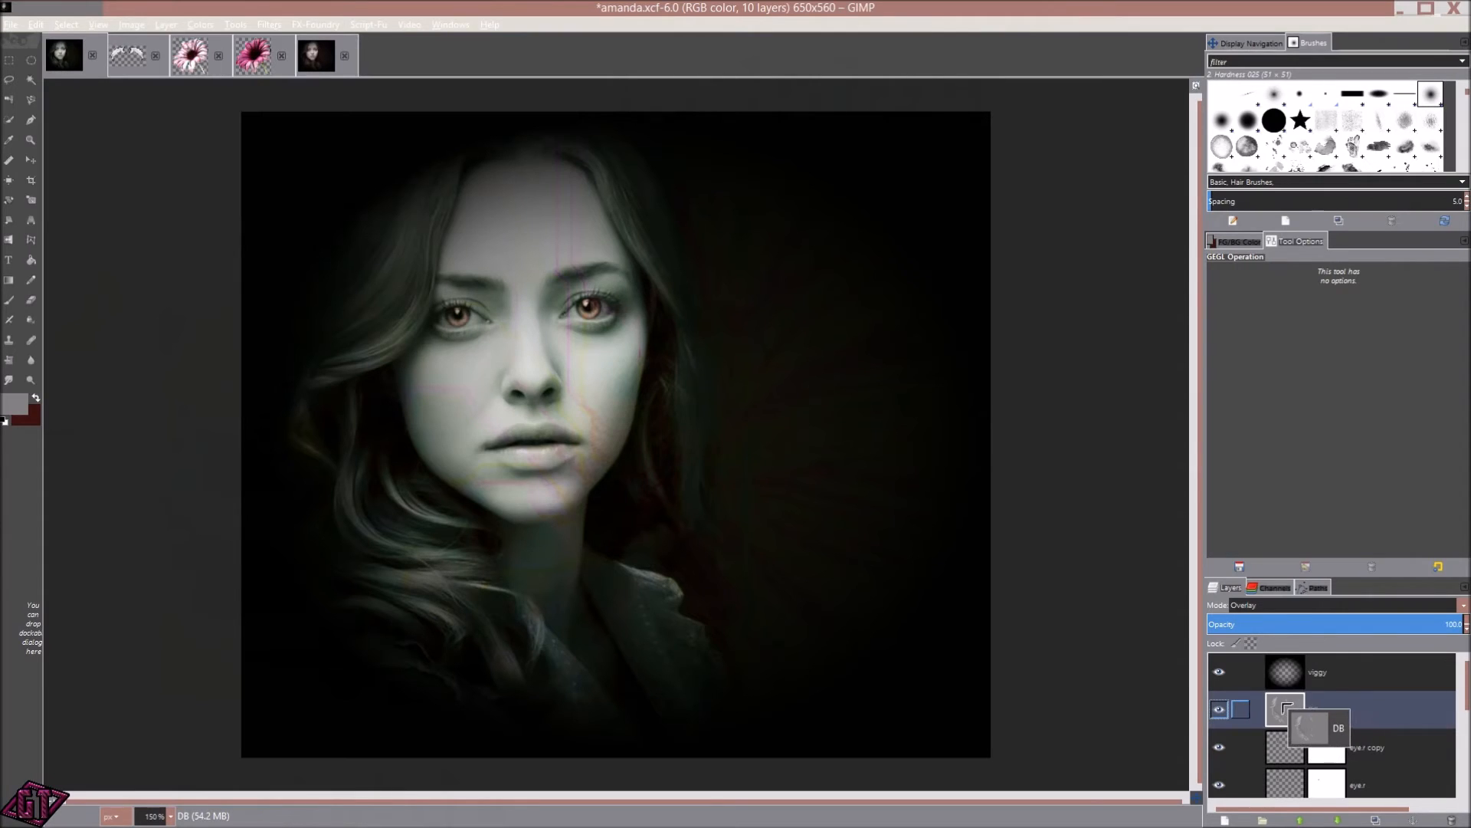
click(1284, 709)
click(1300, 722)
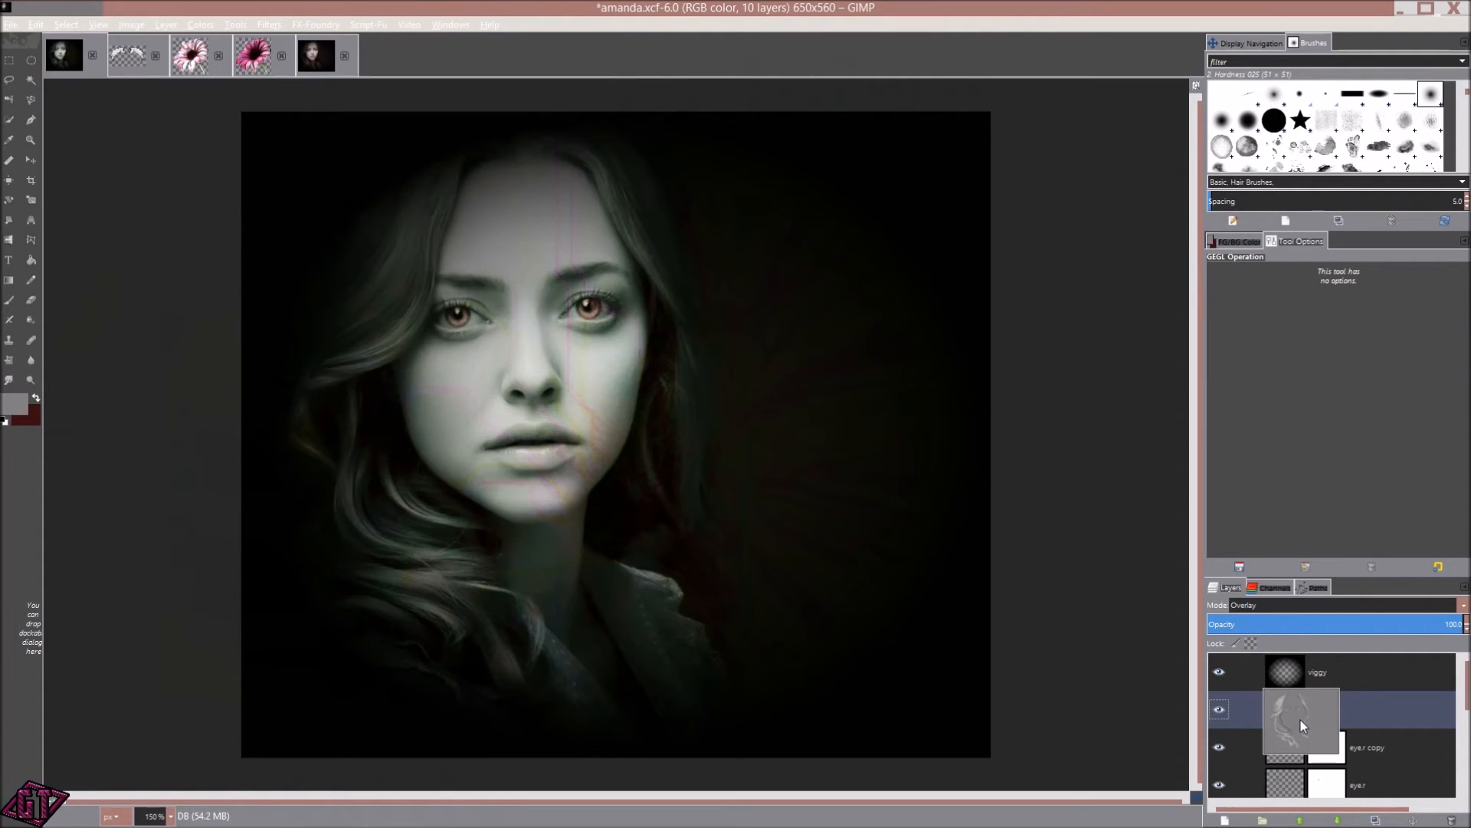
- Hide and show the DB layer in amanda.xcf repeatedly to compare the portrait with and without it
click(1228, 707)
click(1227, 707)
click(1228, 707)
click(1228, 707)
click(1228, 707)
click(1228, 707)
click(1228, 708)
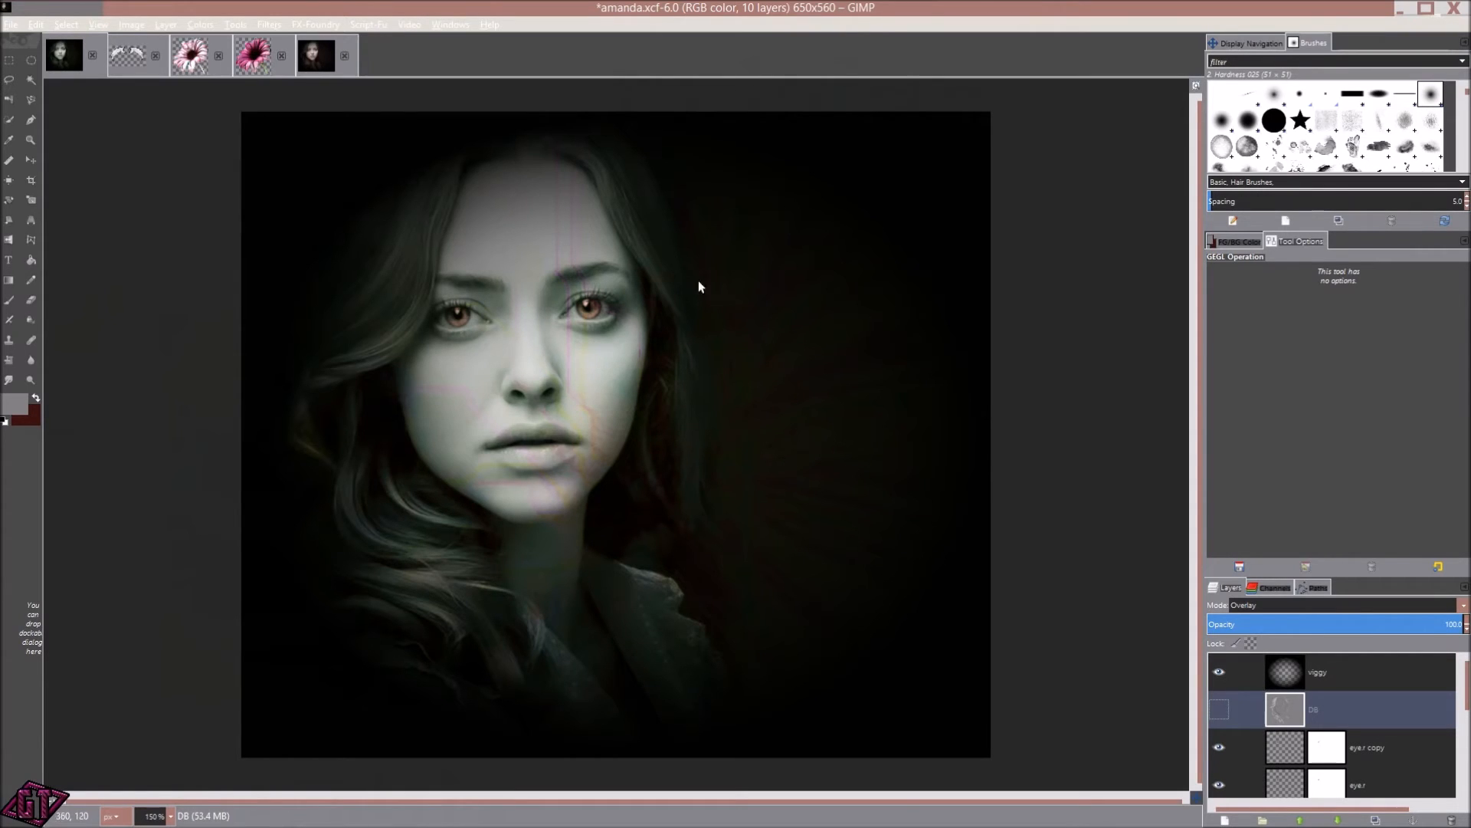
click(1219, 709)
click(1220, 711)
click(1220, 710)
click(1220, 710)
click(1220, 710)
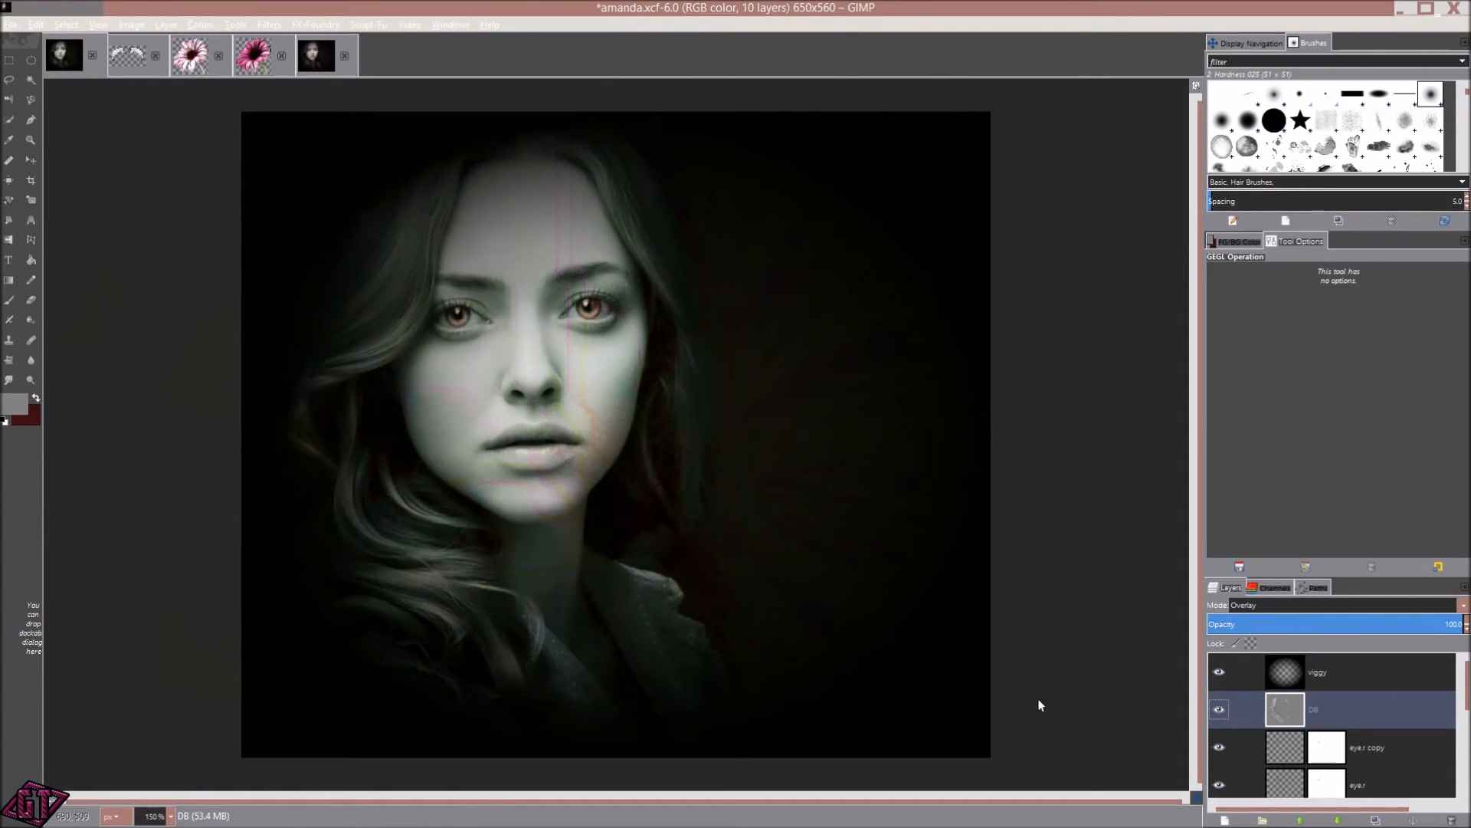
- Return to the imported portrait and set up the Dodge/Burn tool with type Dodge, range Midtones and exposure 15
click(319, 71)
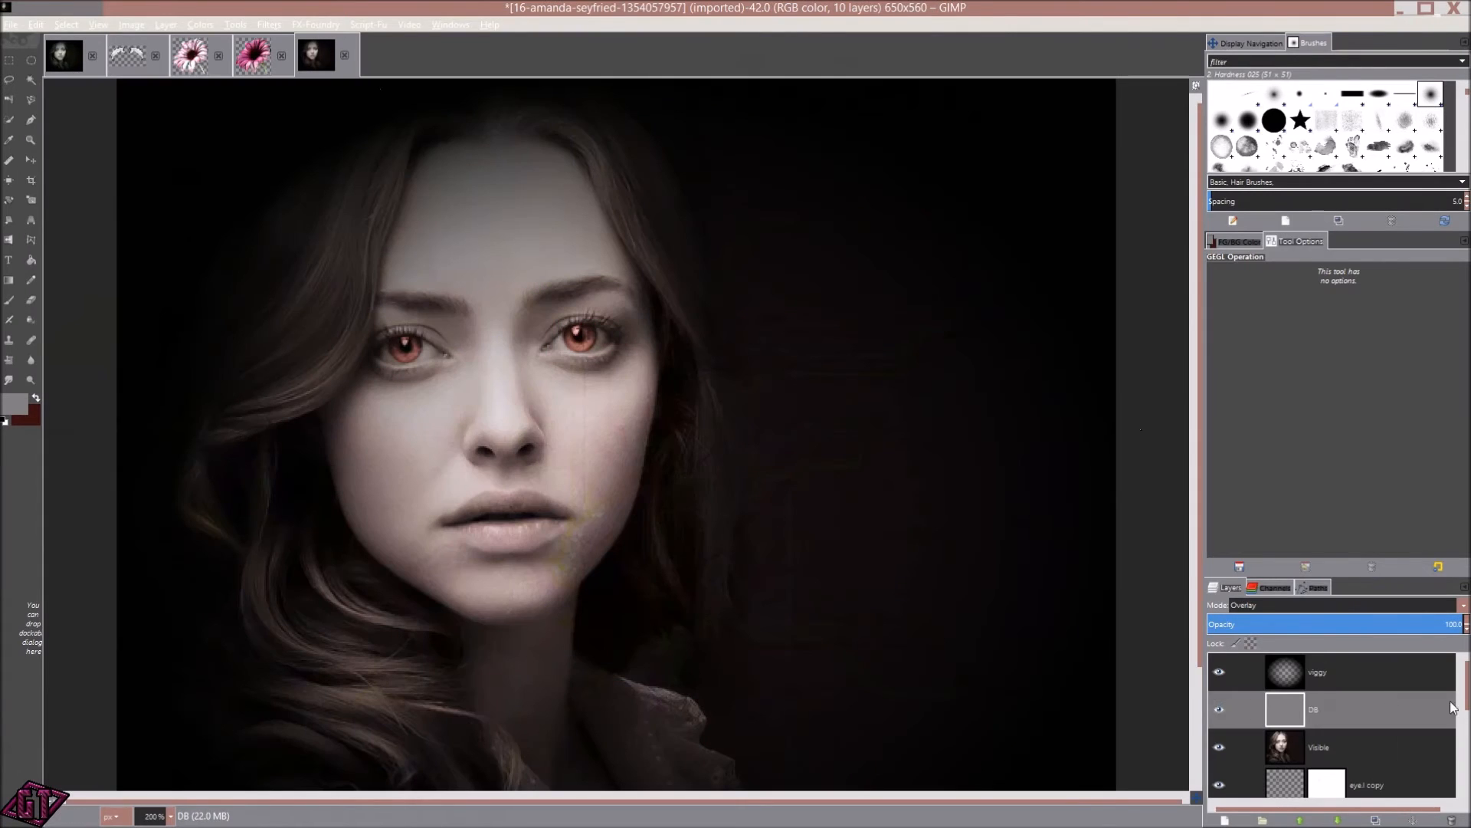
click(31, 380)
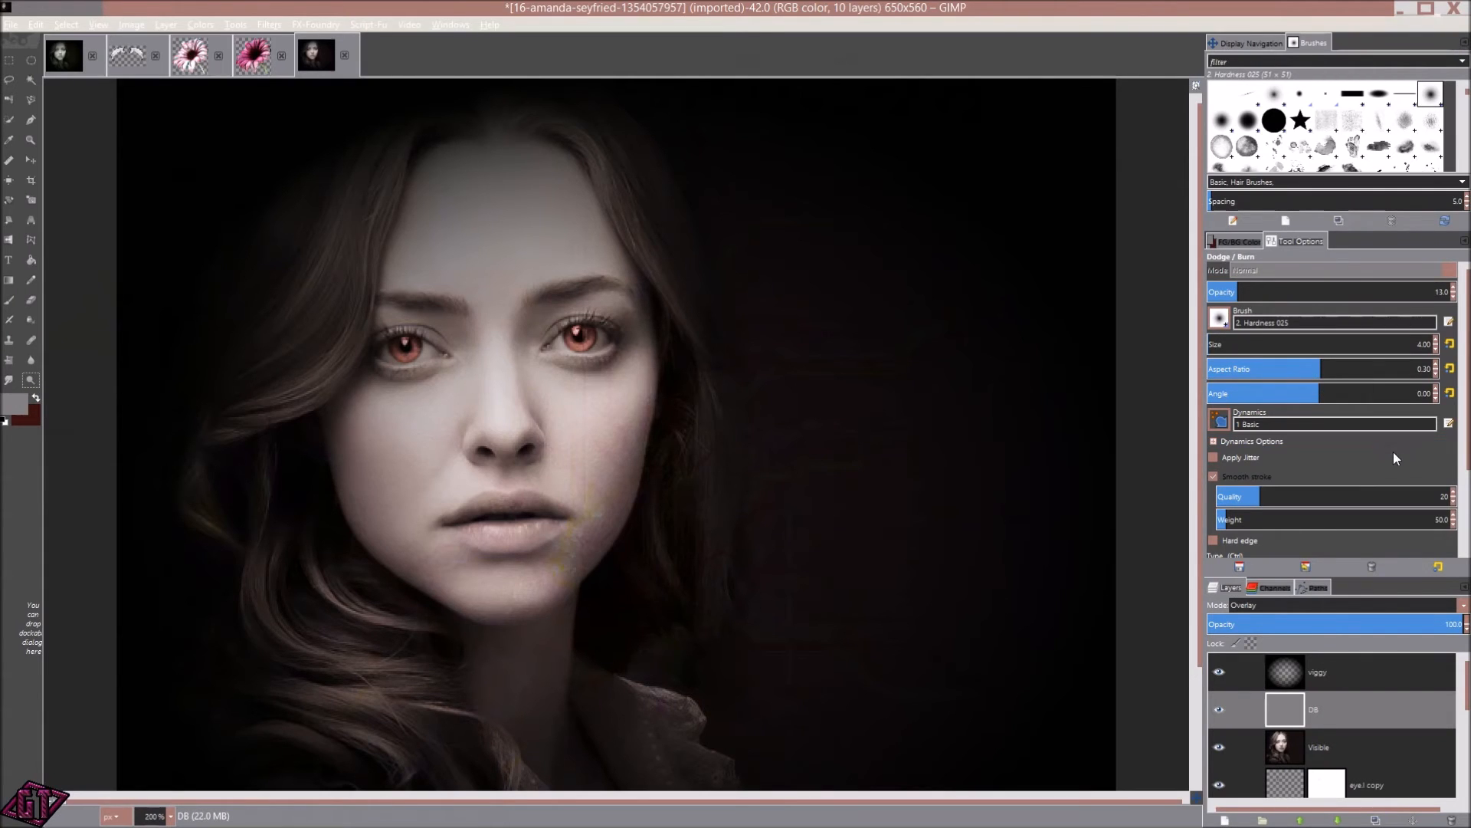
scroll(1397, 453, down, 3)
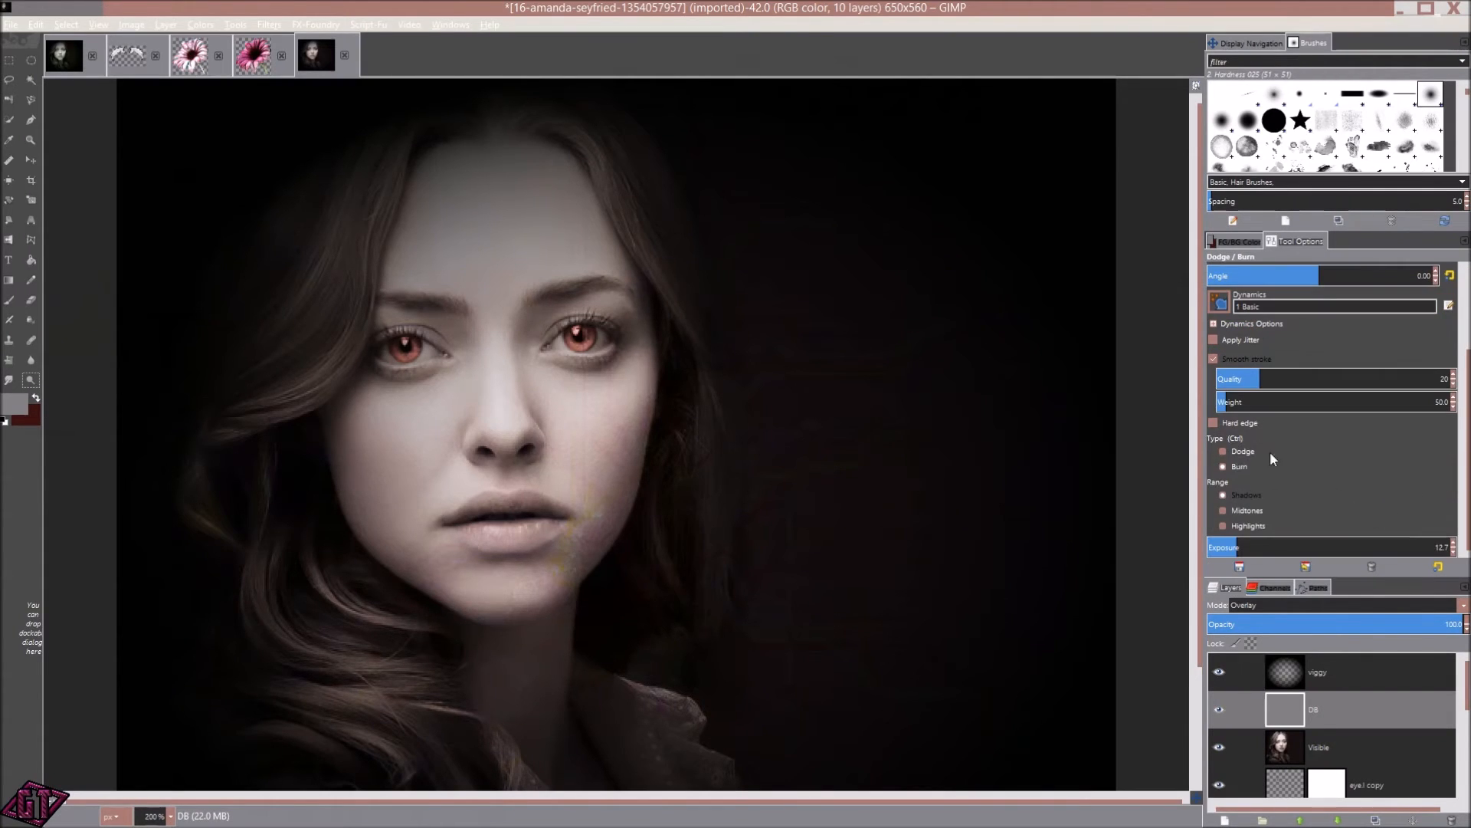
click(1235, 451)
click(1223, 512)
click(1447, 547)
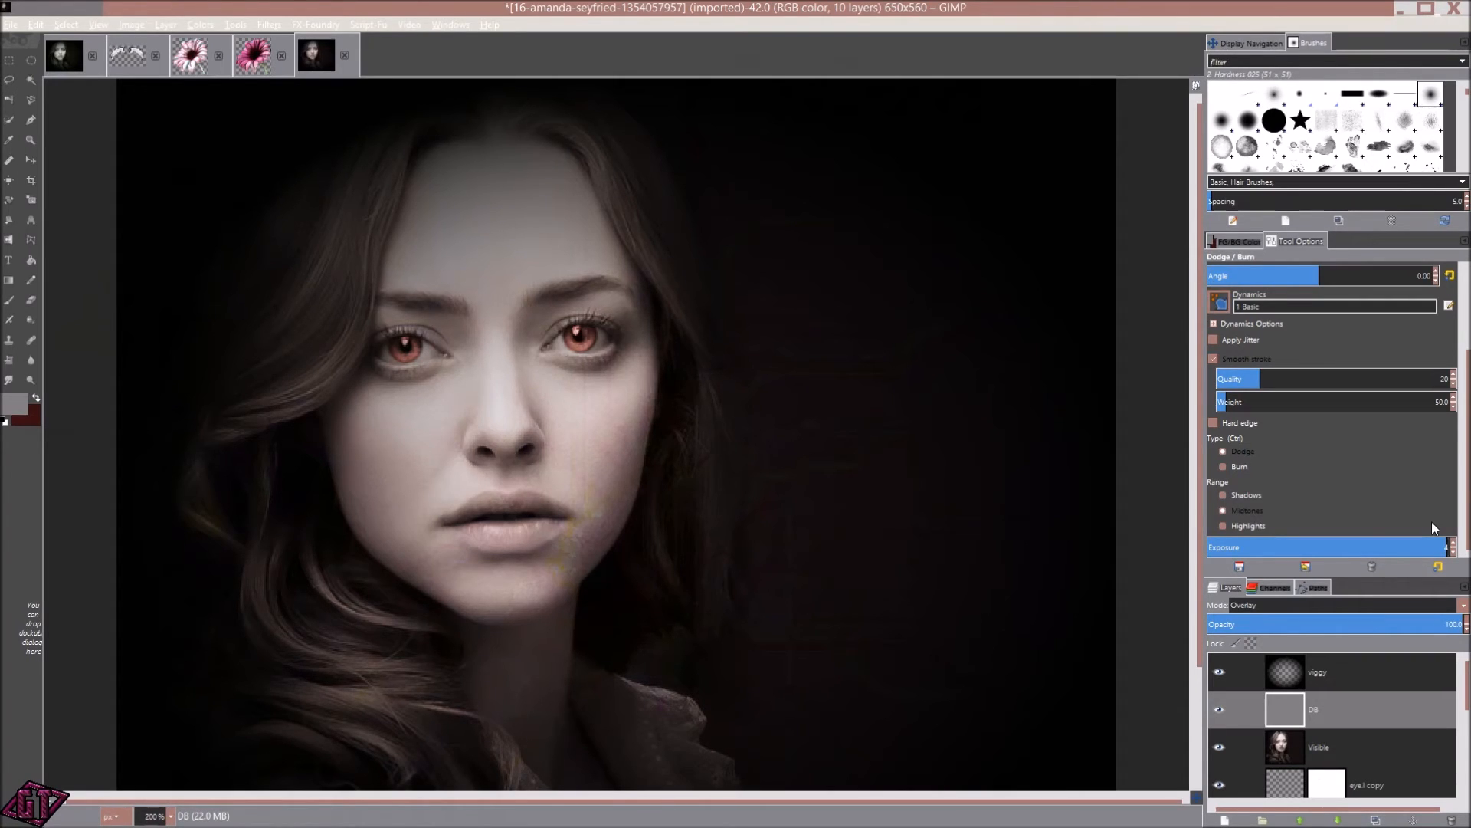
text(15)
key(Return)
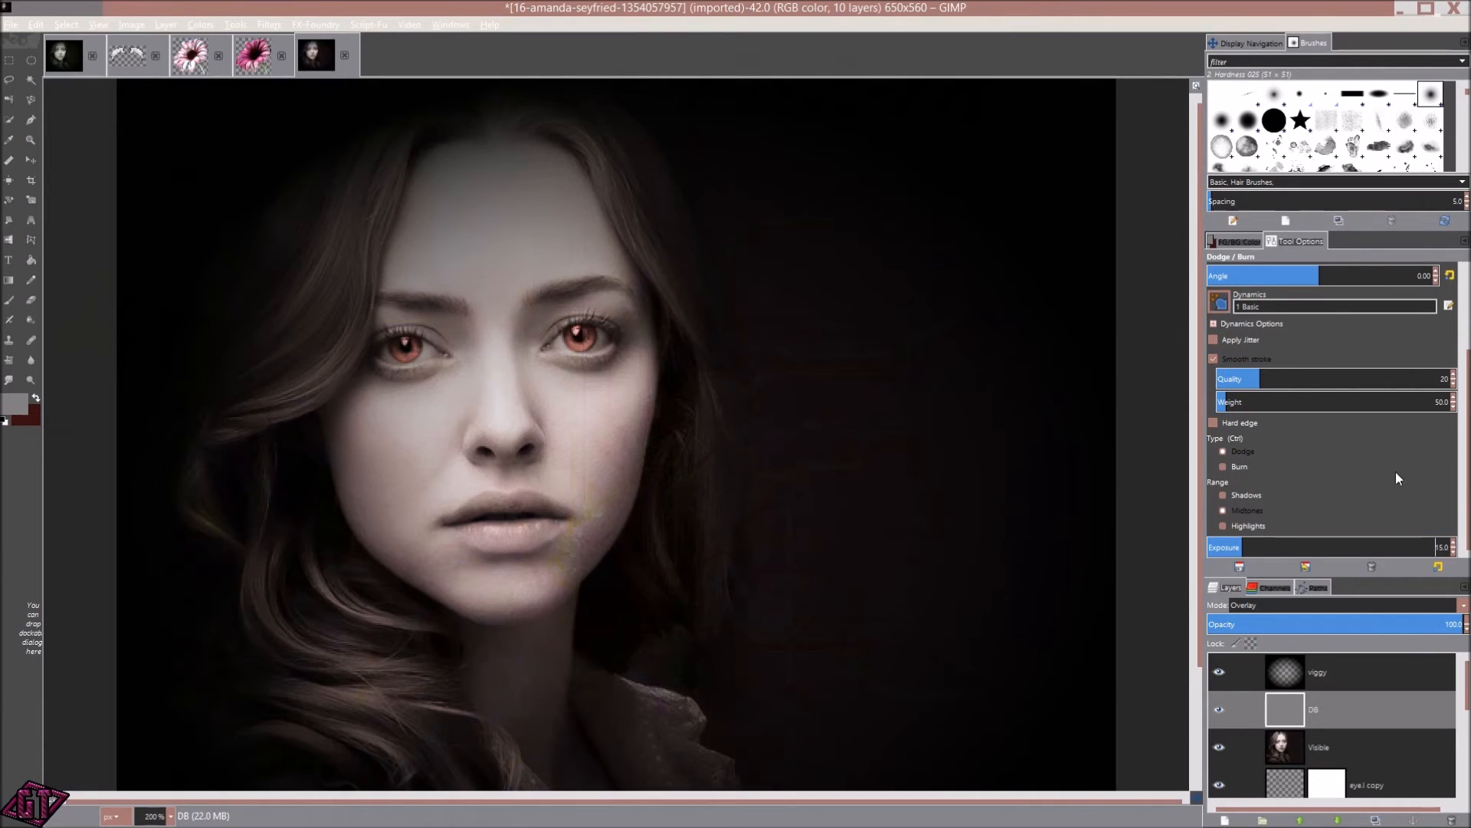
scroll(1468, 415, up, 3)
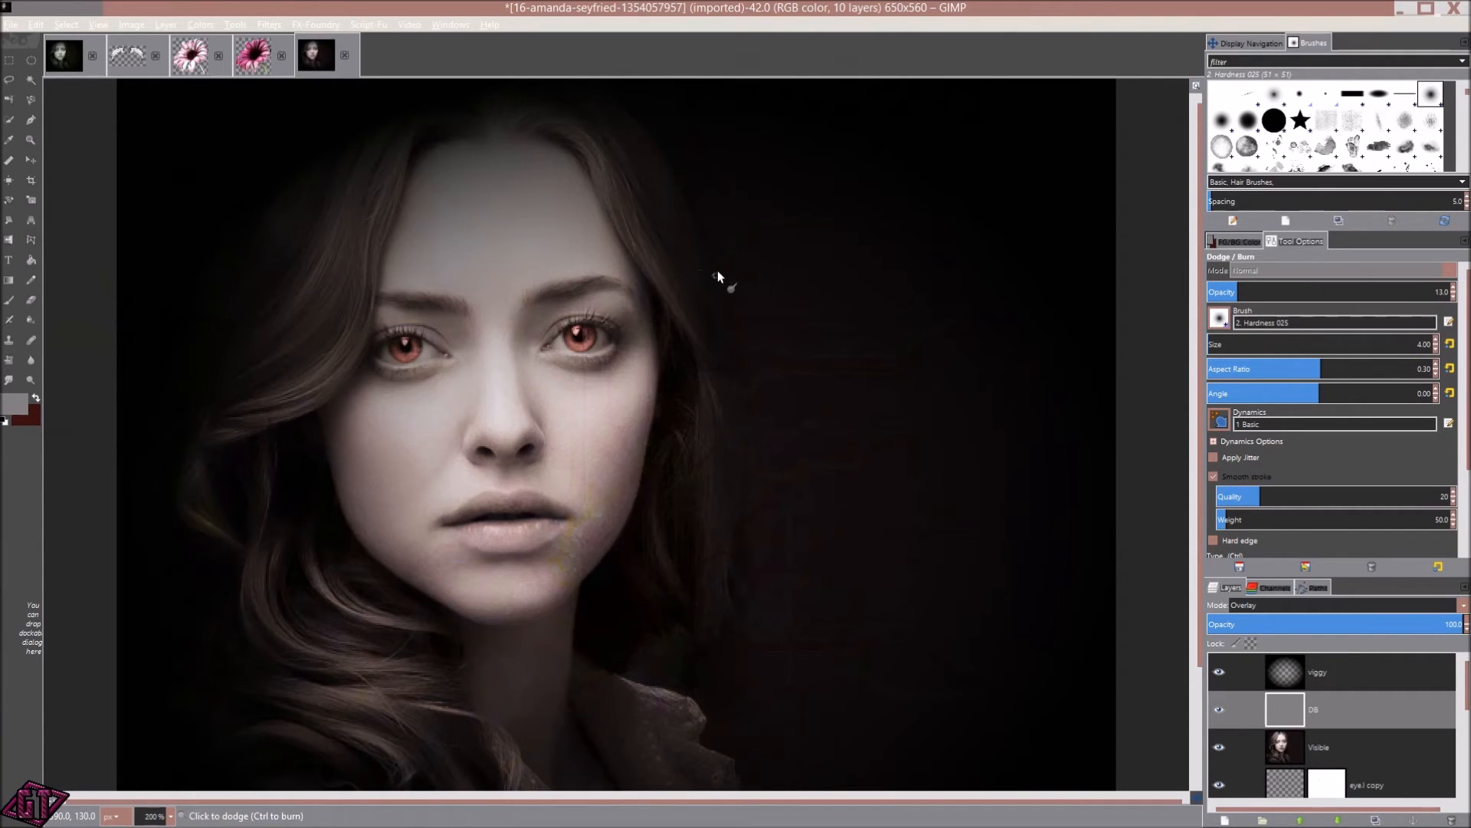
- Dodge the catchlight beside the pupil of the eye on the image's right side, on the DB layer
scroll(578, 326, up, 3)
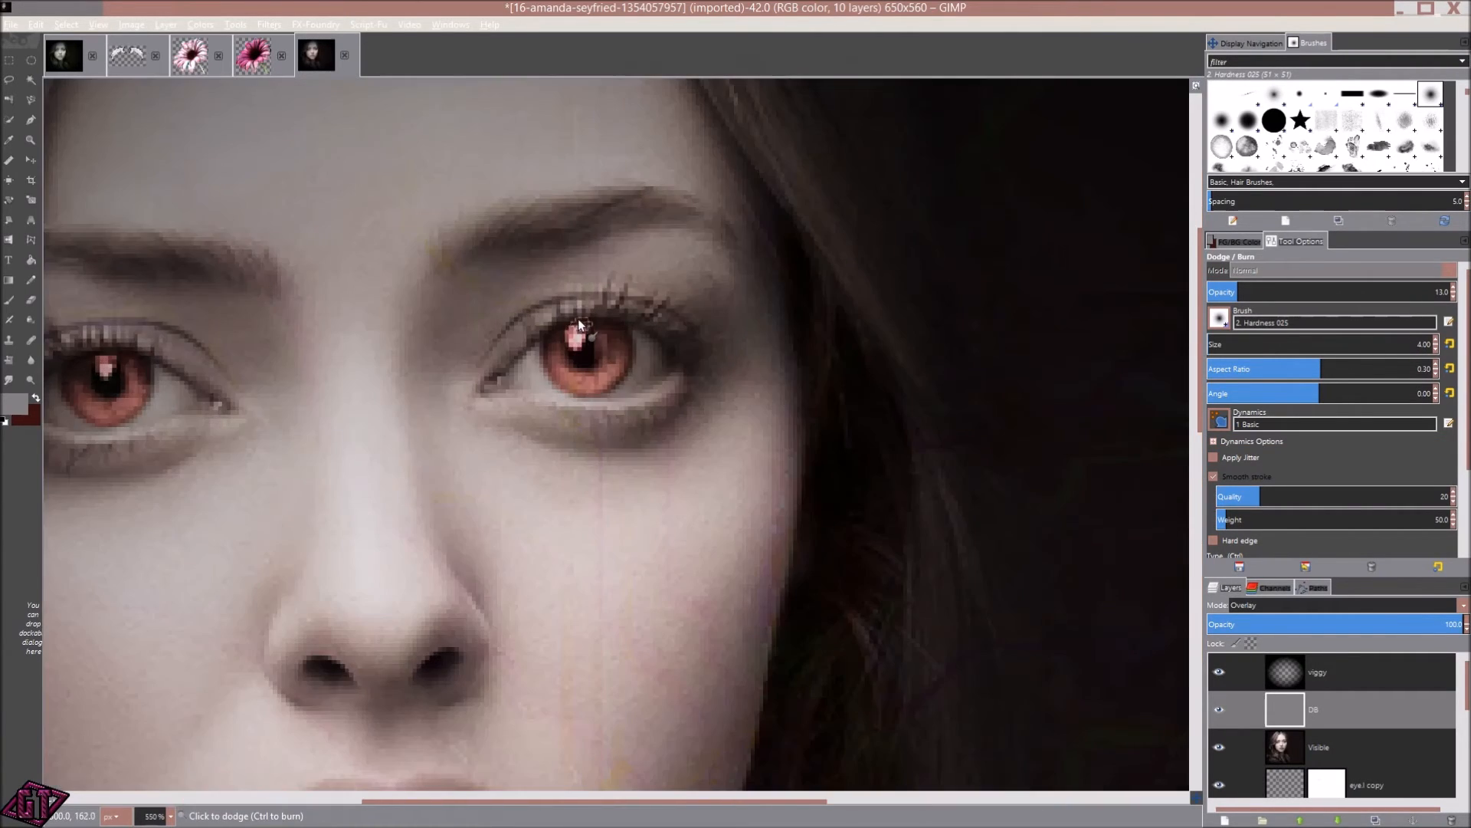
scroll(581, 331, up, 5)
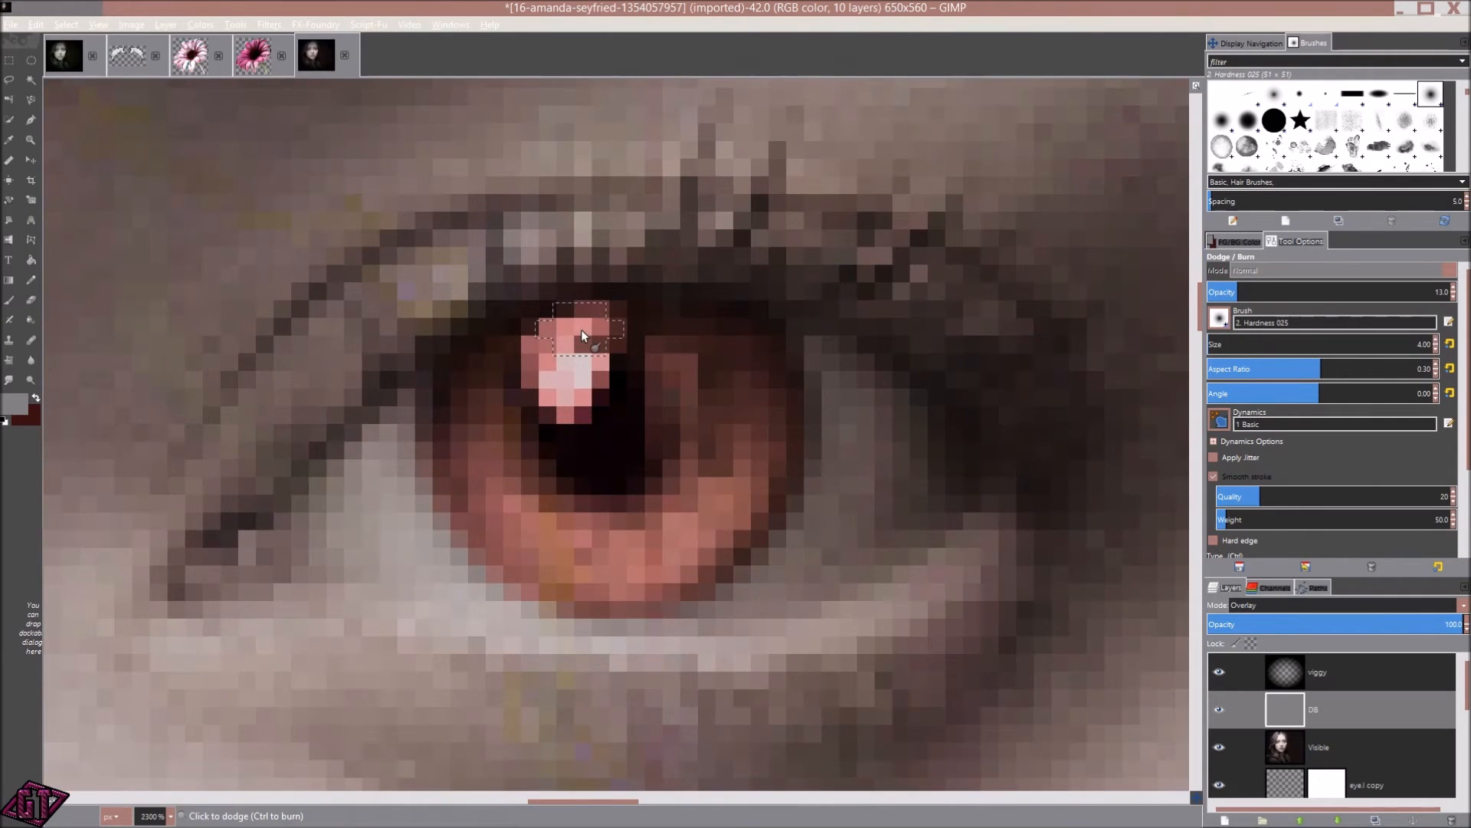
scroll(601, 395, down, 3)
scroll(593, 404, up, 5)
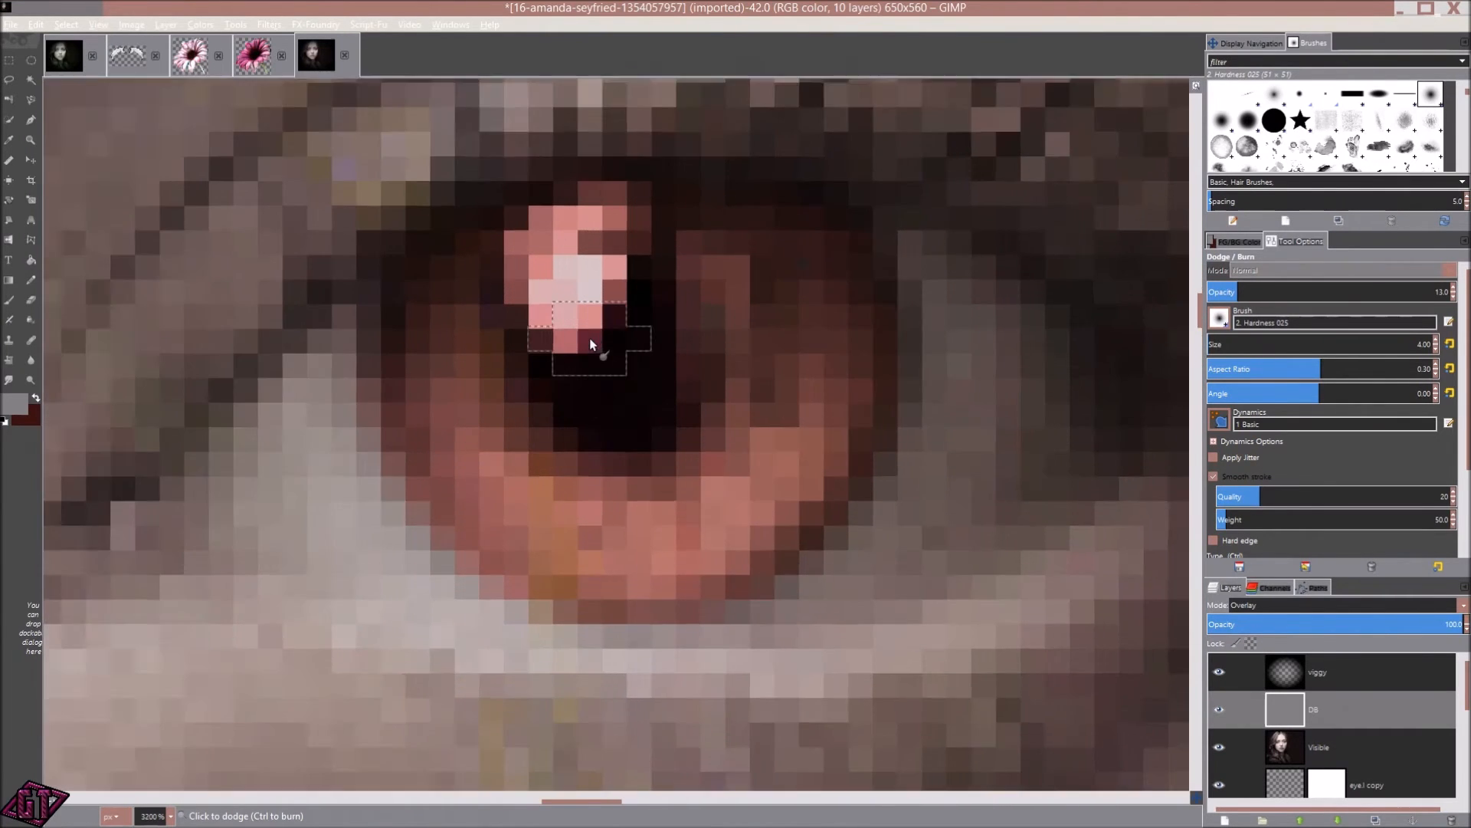
scroll(602, 230, up, 2)
drag(636, 356, 650, 368)
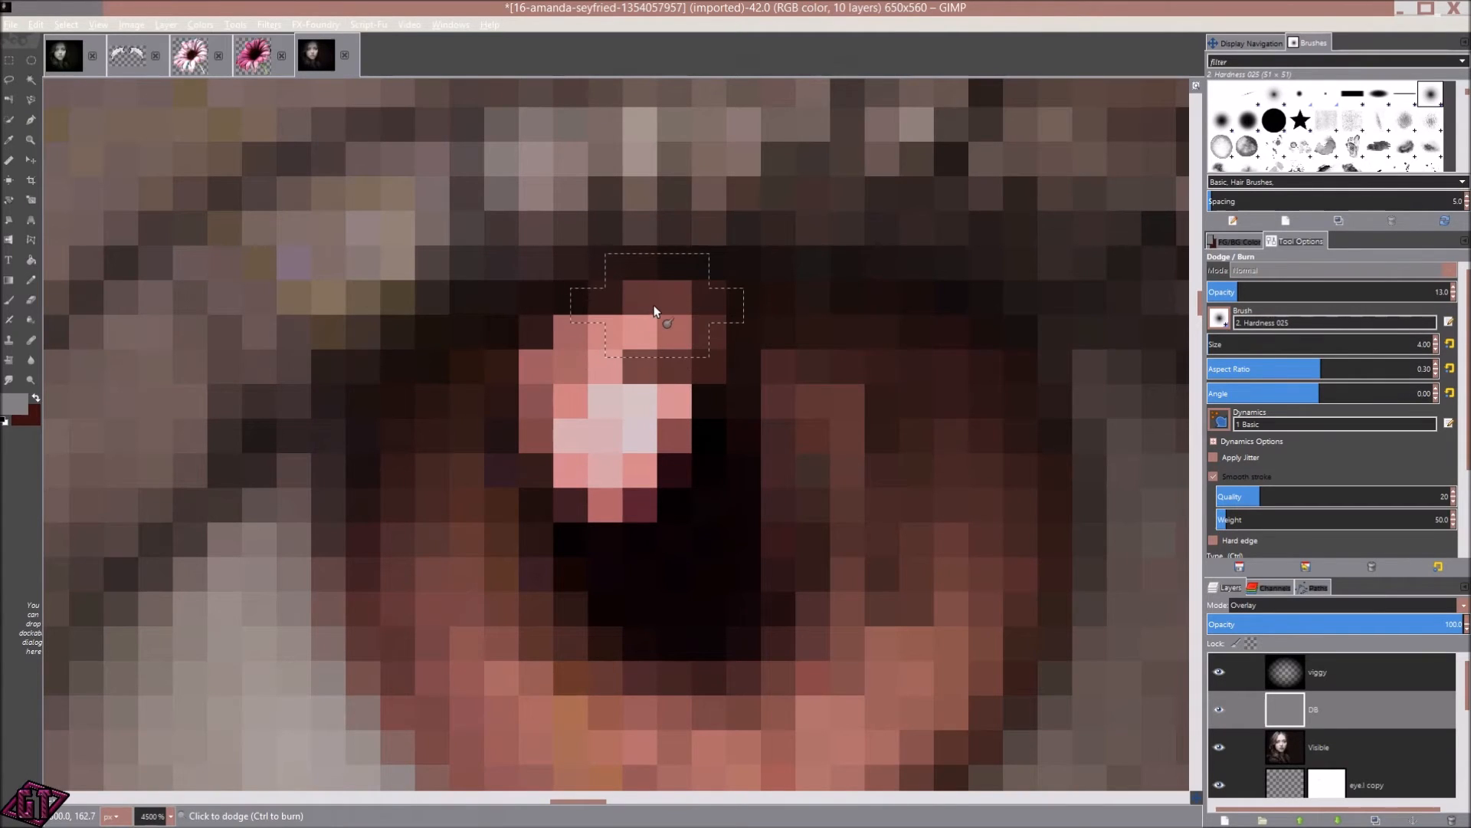
click(619, 336)
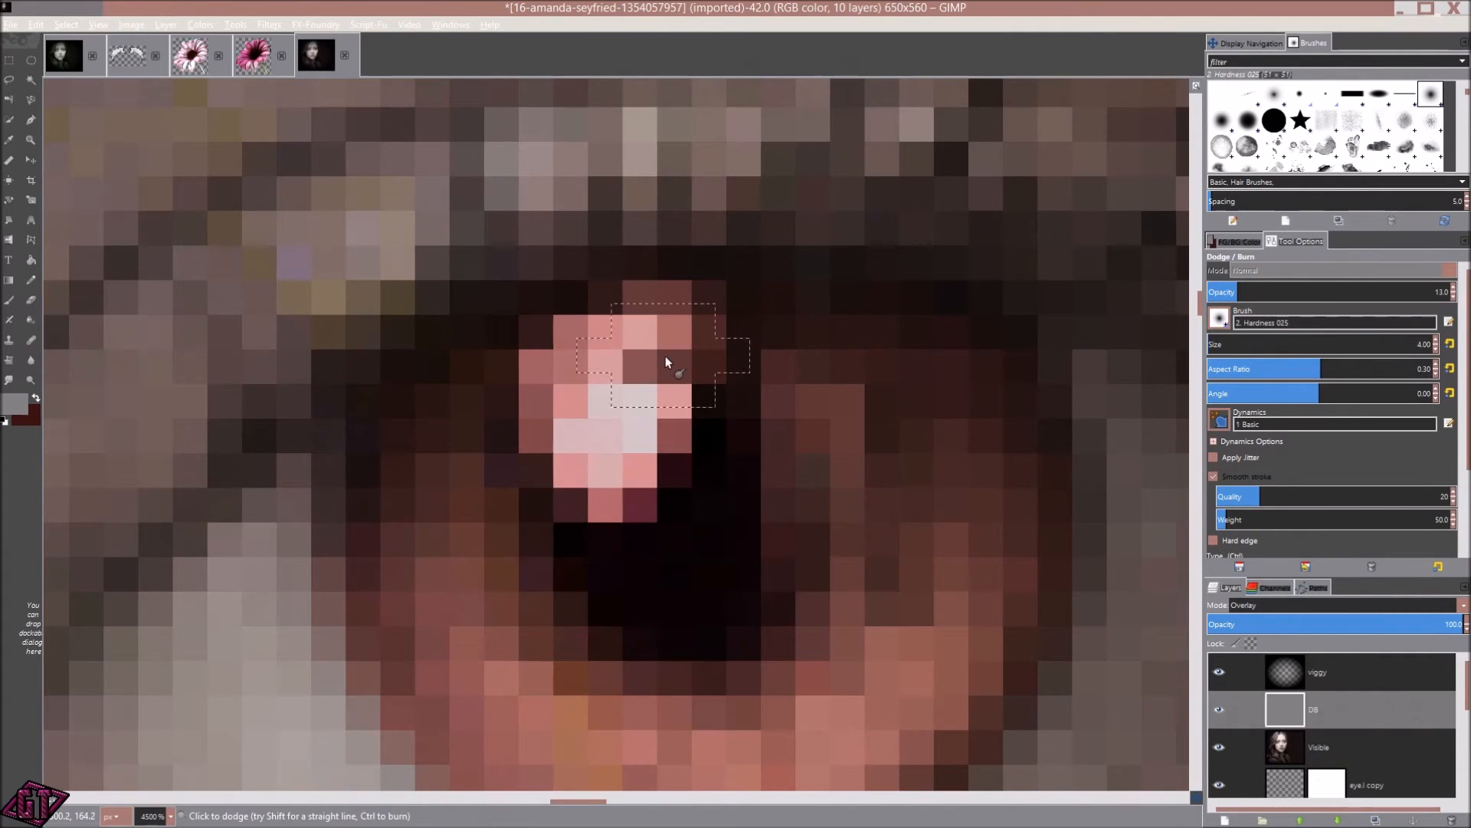
- Compare the eyes with the DB layer hidden and shown, examining the dodged catchlight at several zoom levels
ctrl+scroll(664, 355, down, 5)
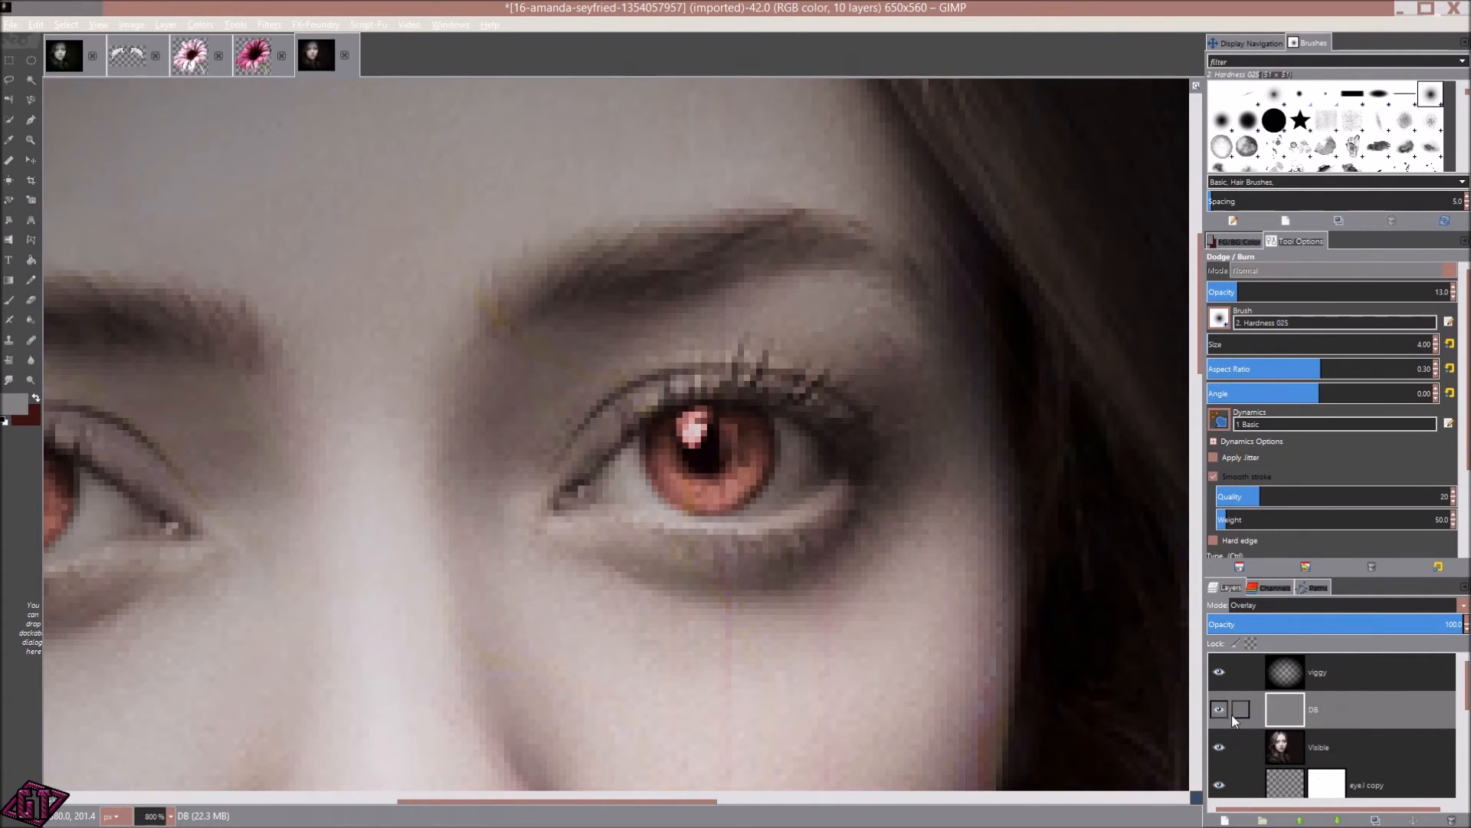
click(1225, 710)
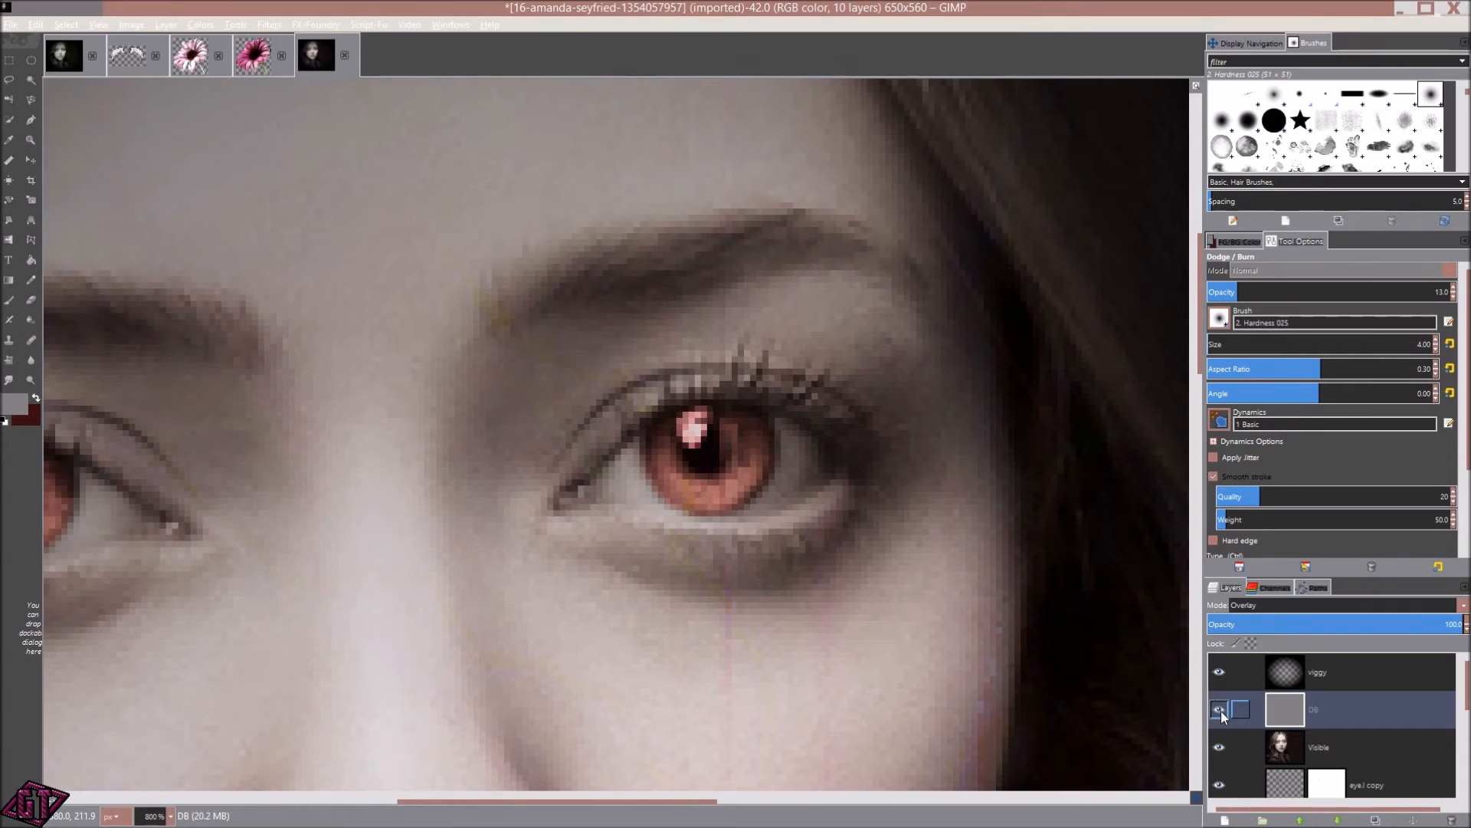
click(1219, 709)
ctrl+scroll(738, 424, up, 3)
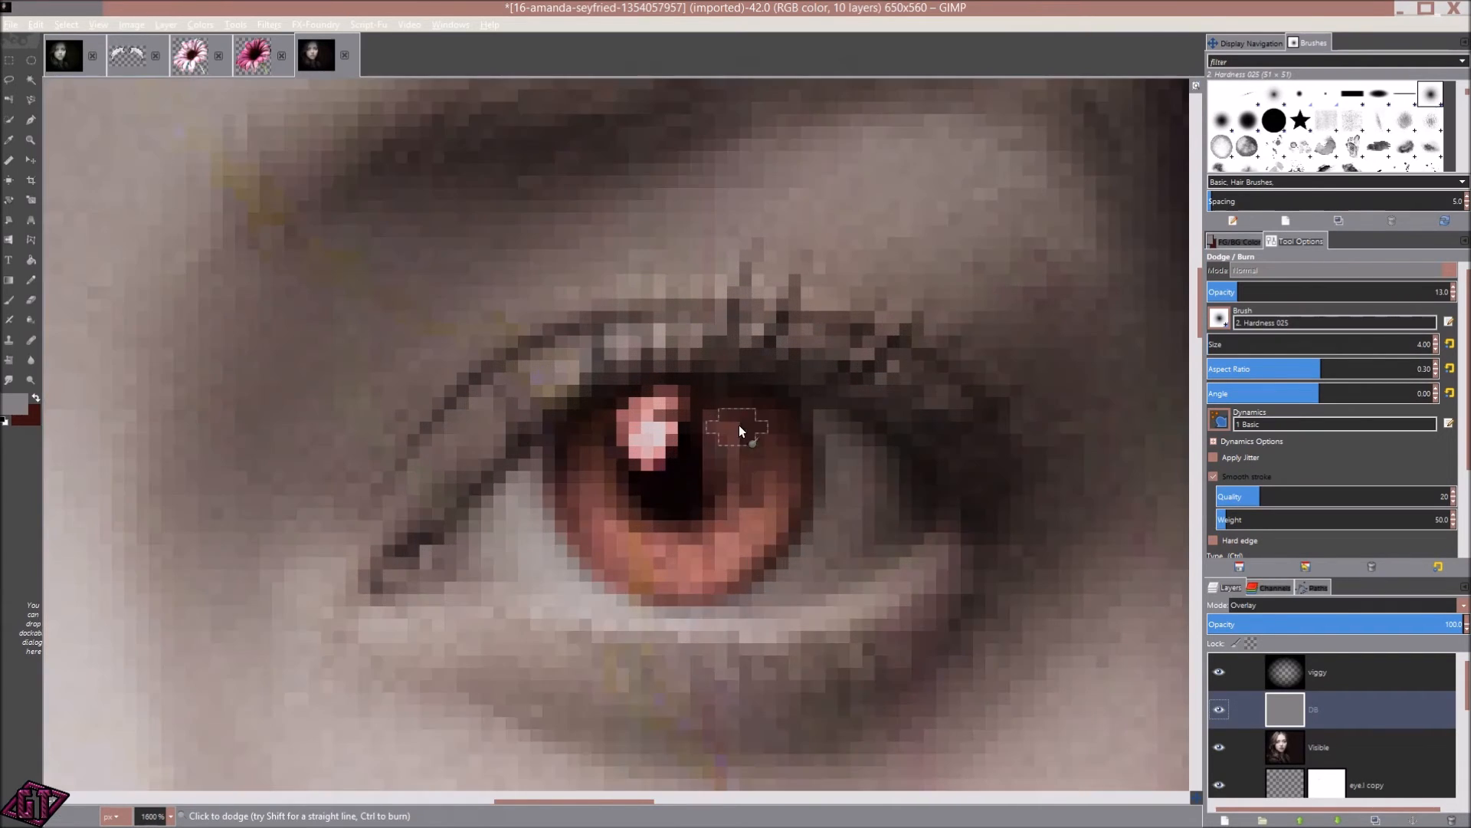
ctrl+scroll(618, 414, up, 4)
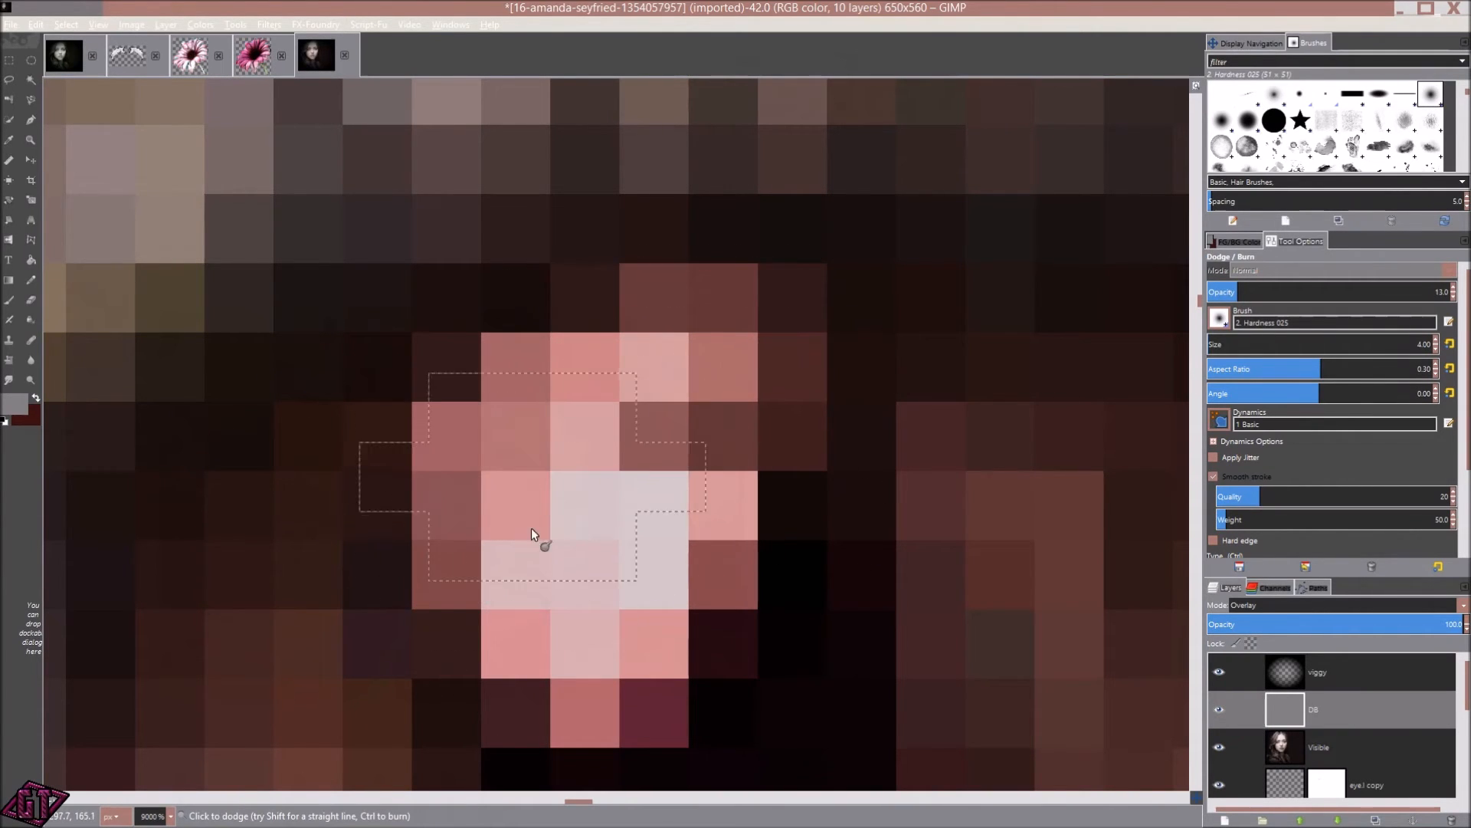
scroll(688, 540, down, 12)
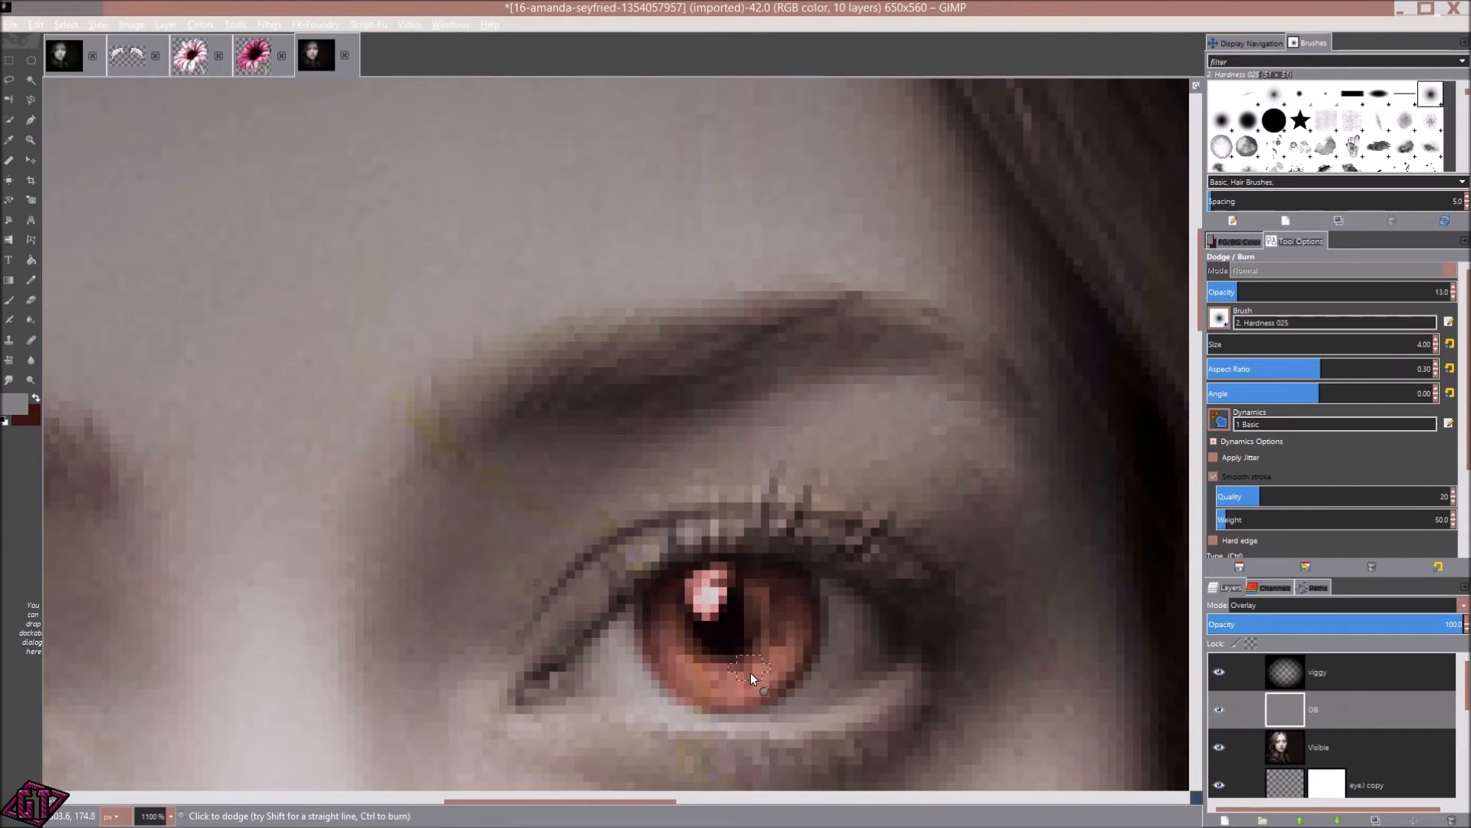
scroll(761, 594, down, 4)
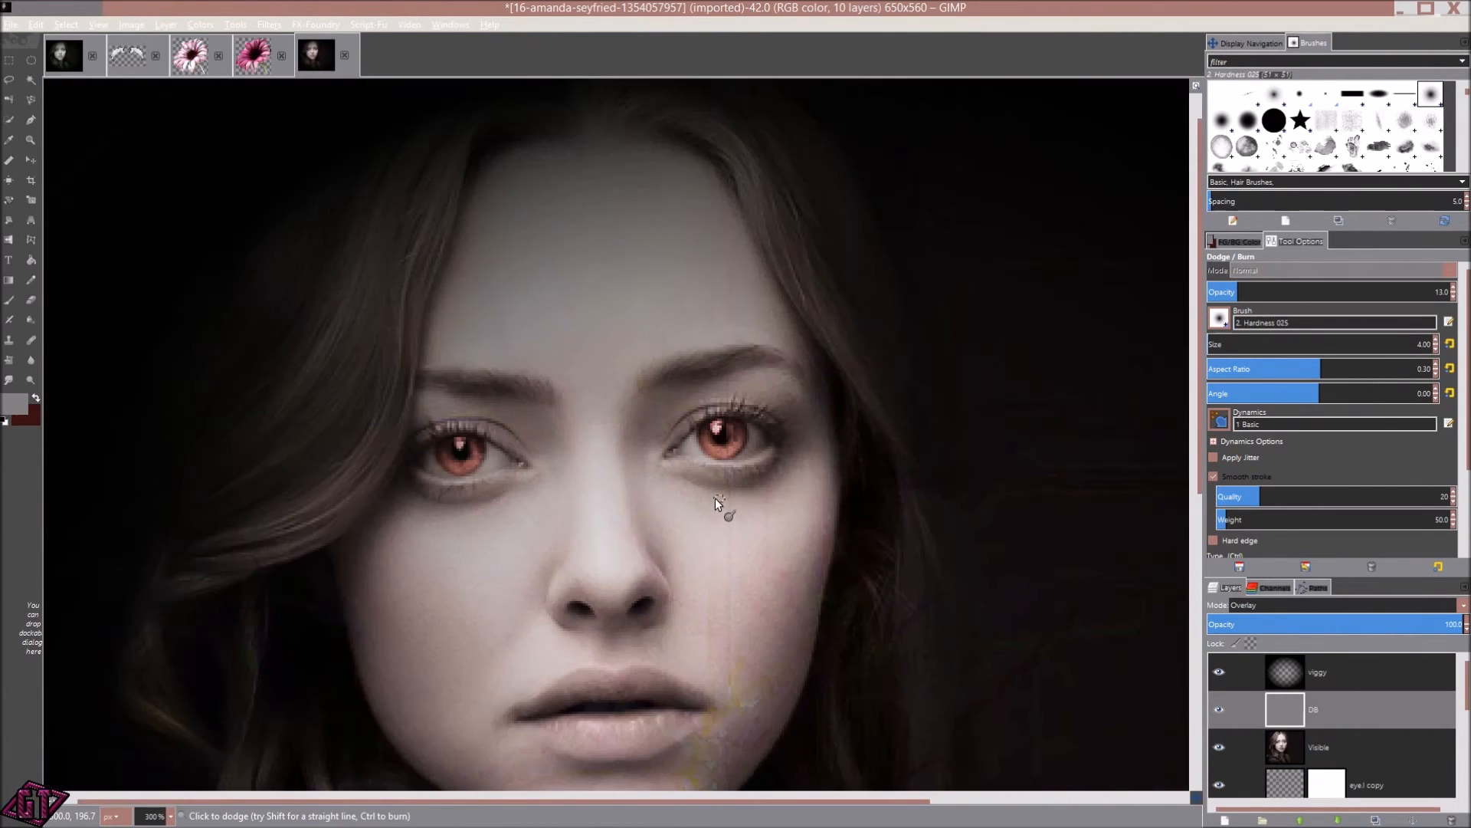
scroll(715, 499, up, 1)
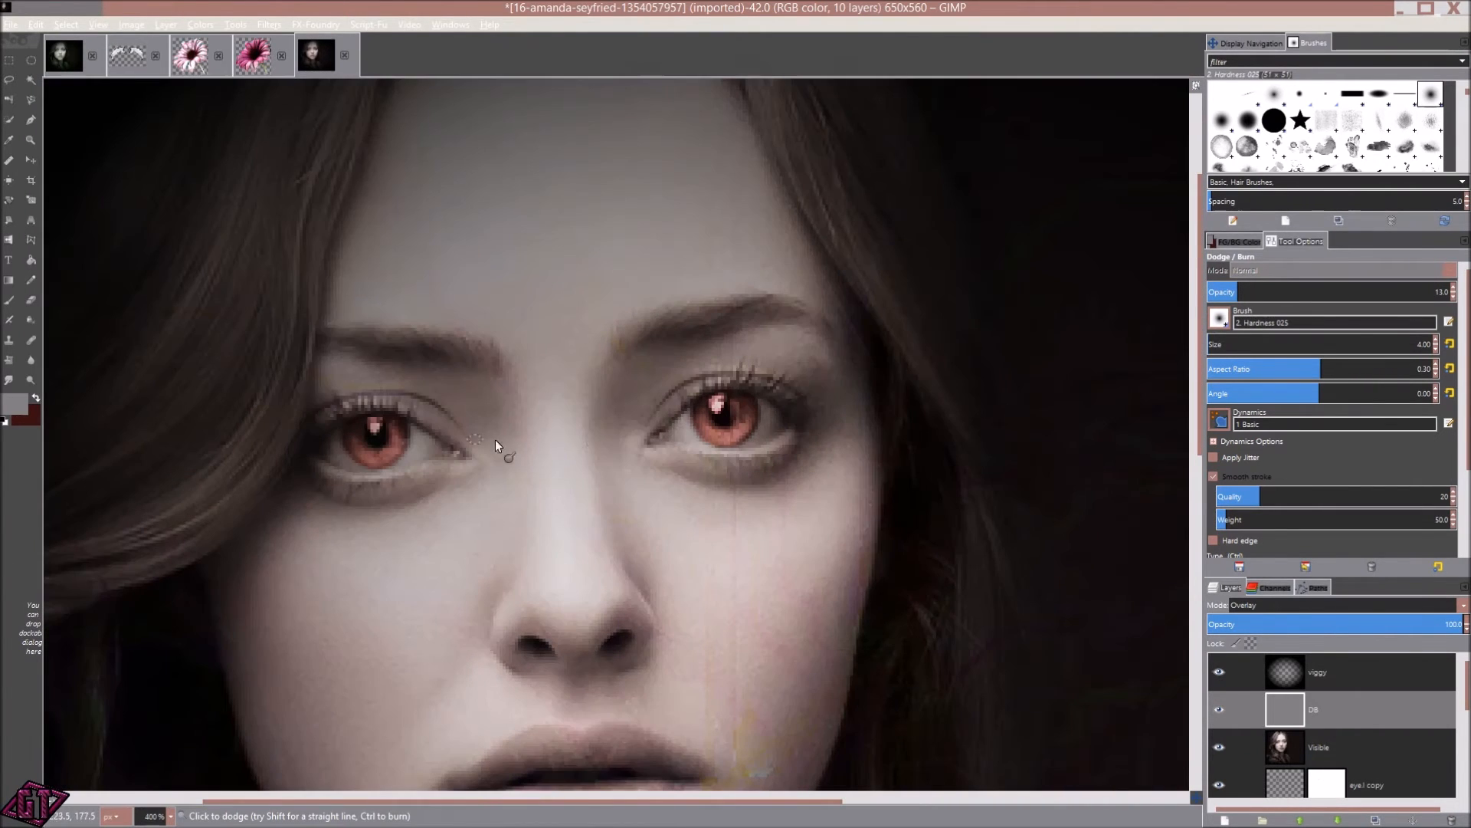
click(1218, 711)
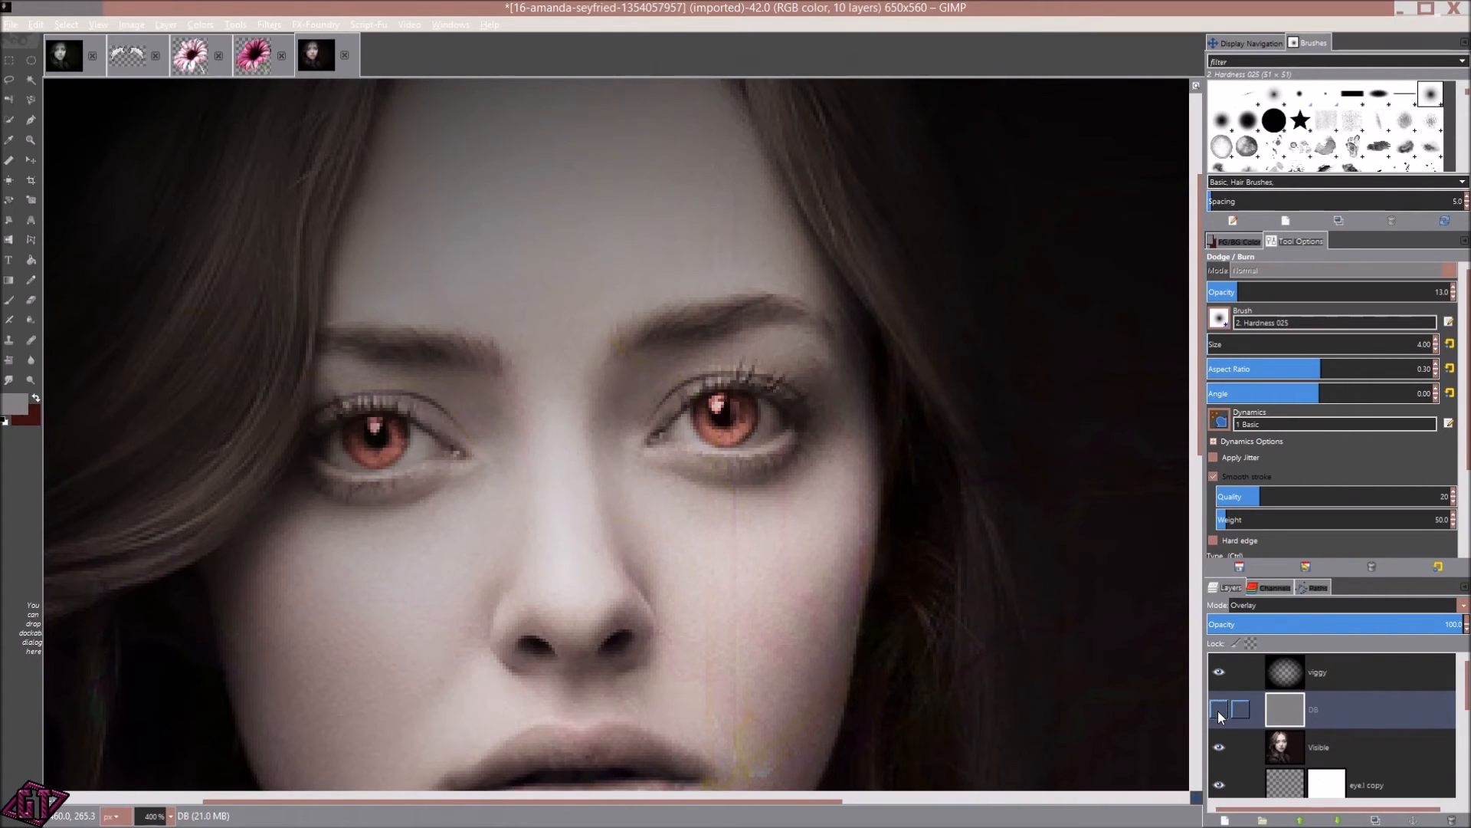
scroll(737, 440, up, 8)
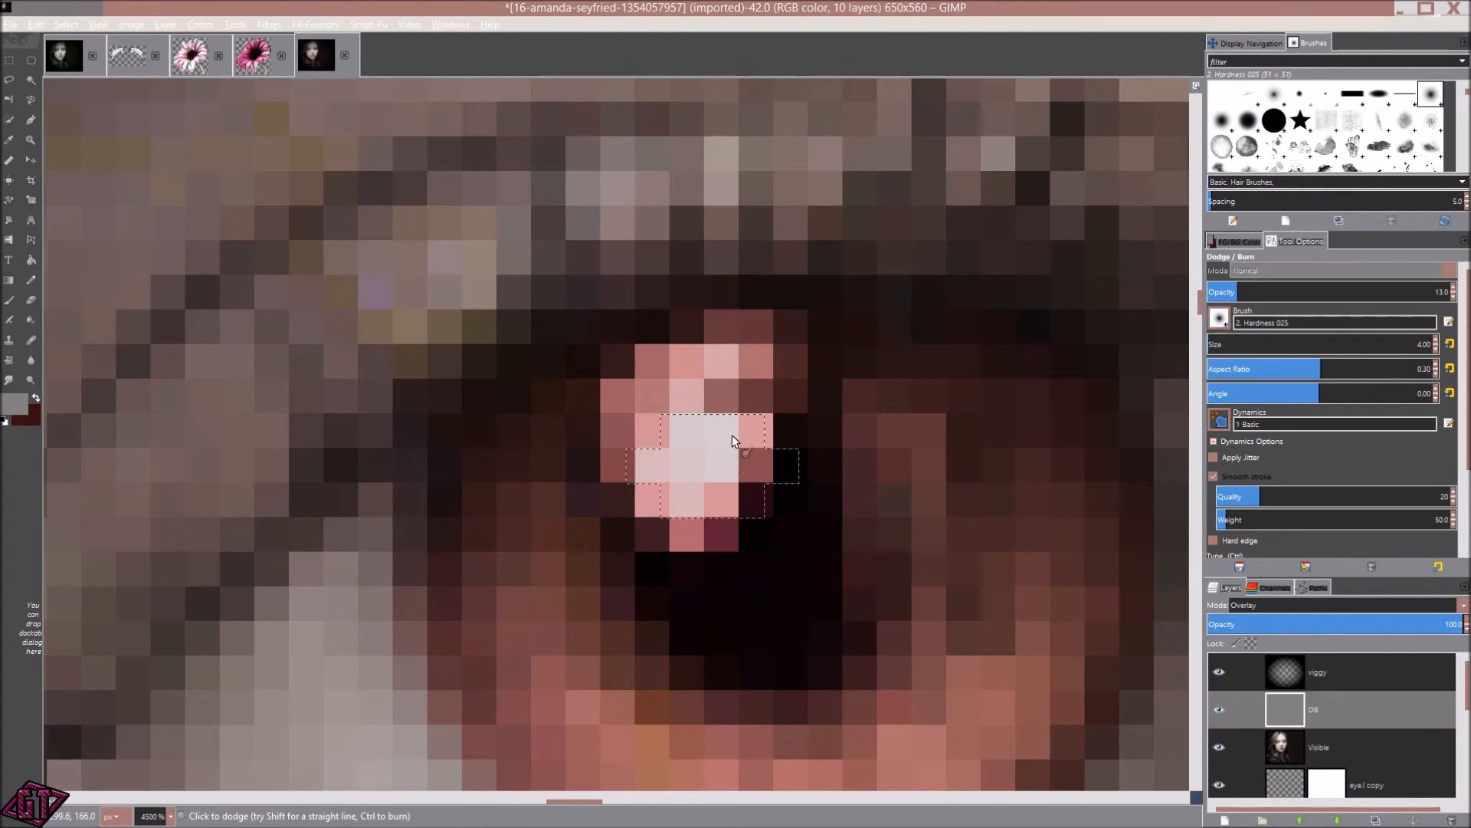
scroll(713, 460, down, 6)
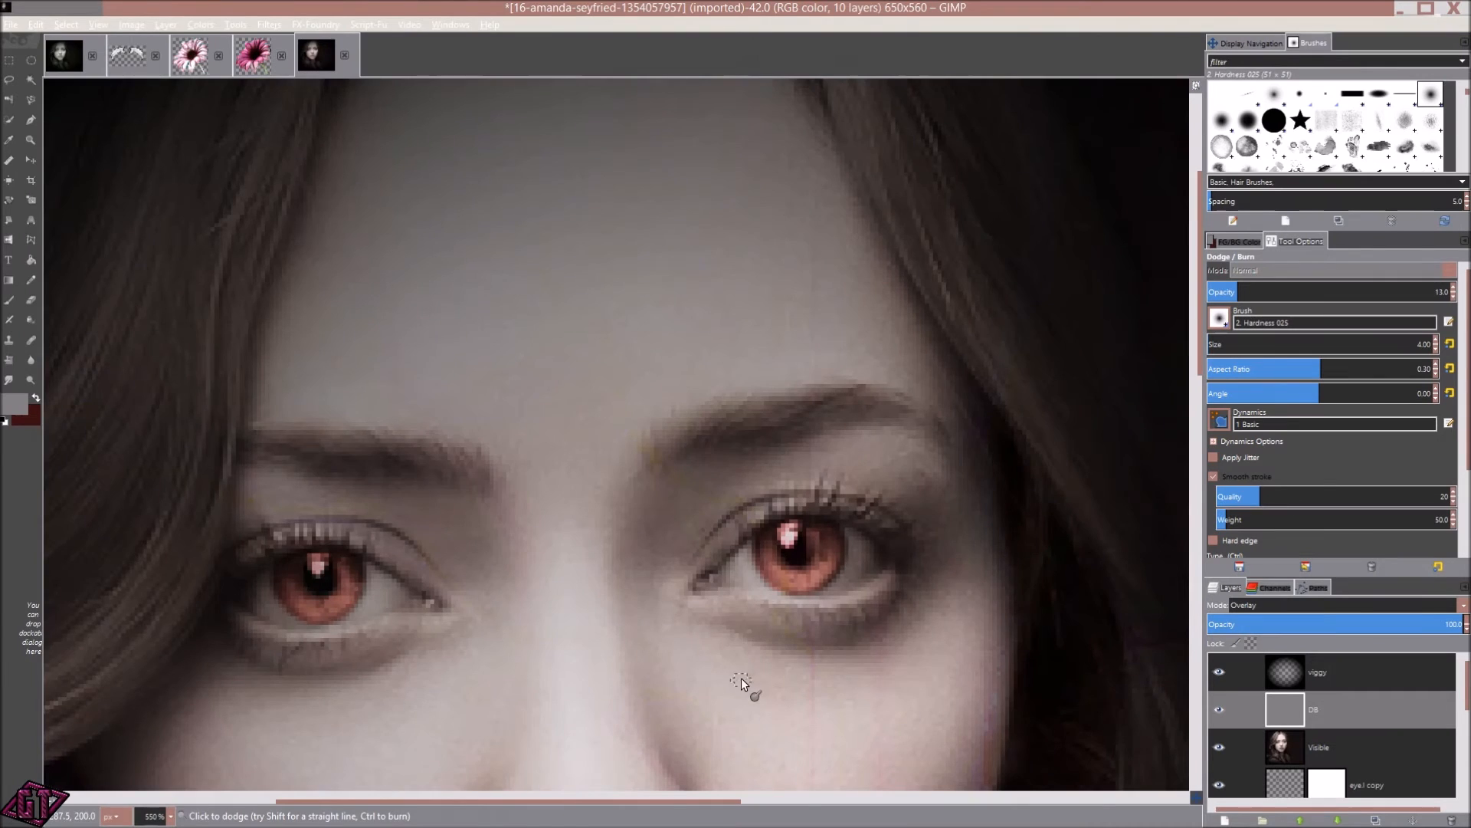
scroll(742, 679, down, 3)
scroll(906, 460, down, 2)
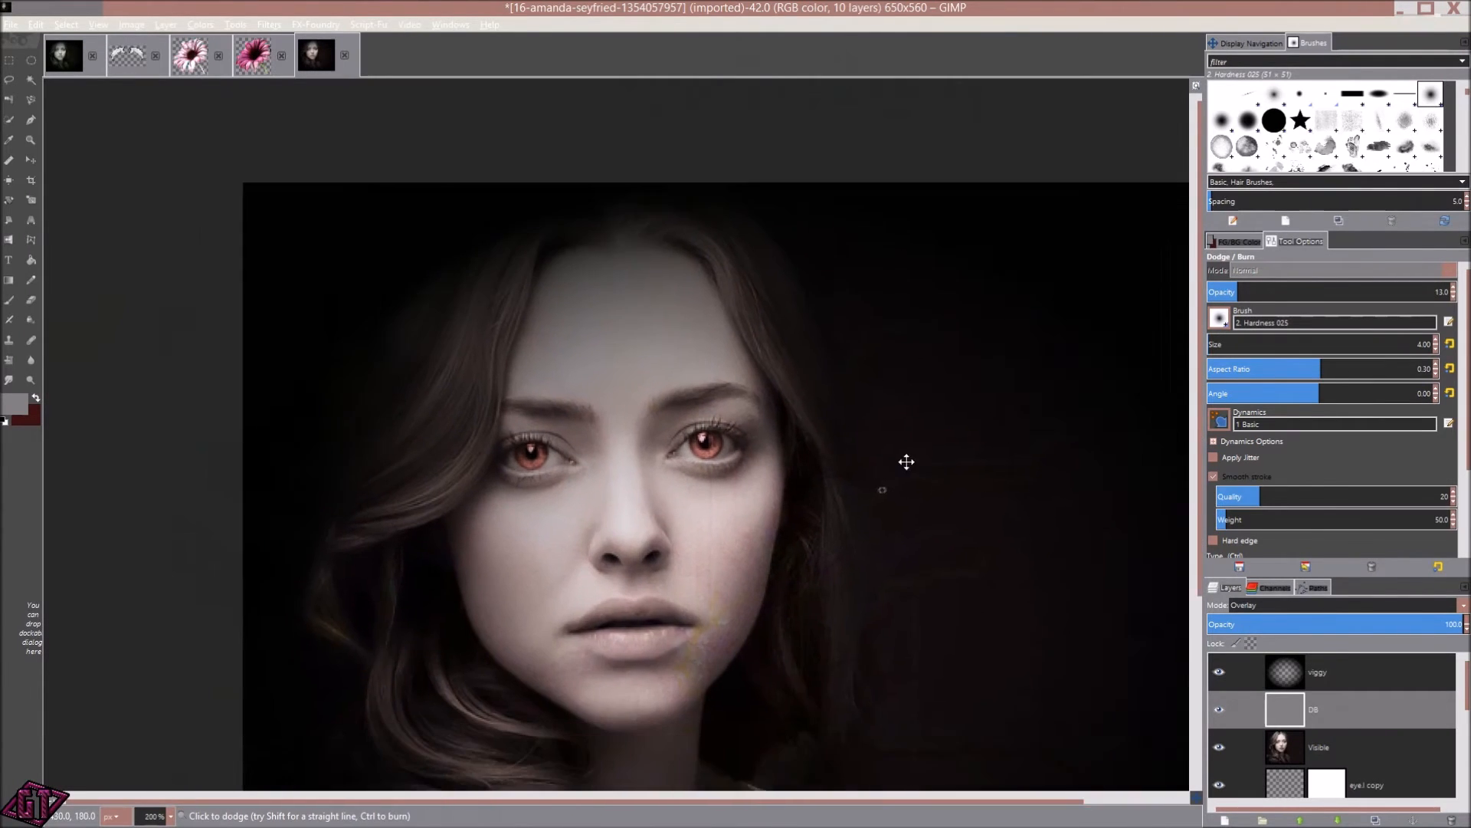
- Dodge the catchlight over the pupil of the eye on the image's left side, on the DB layer
click(1218, 709)
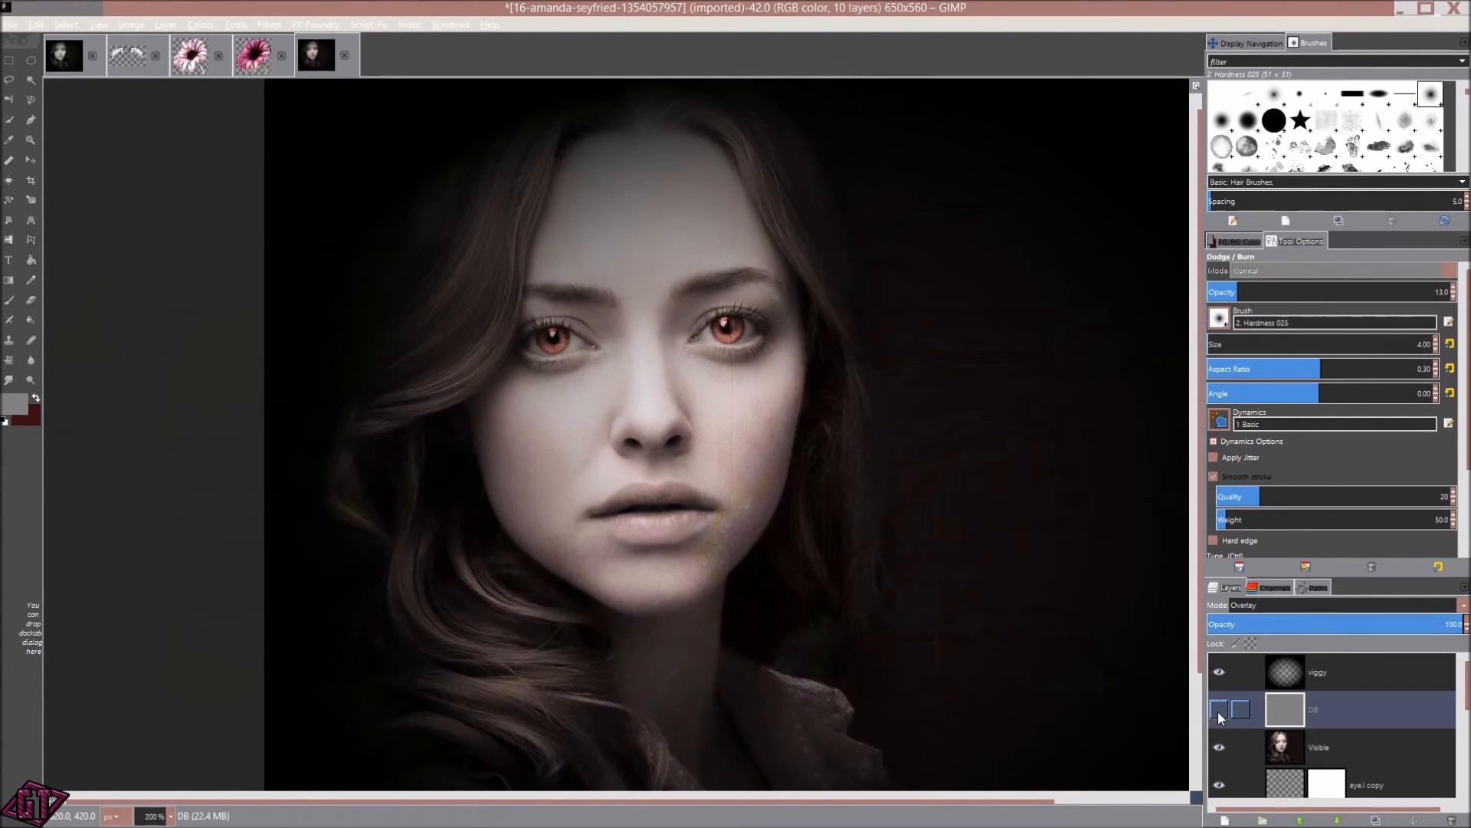
click(1218, 709)
click(1219, 709)
drag(587, 353, 636, 504)
scroll(636, 503, up, 10)
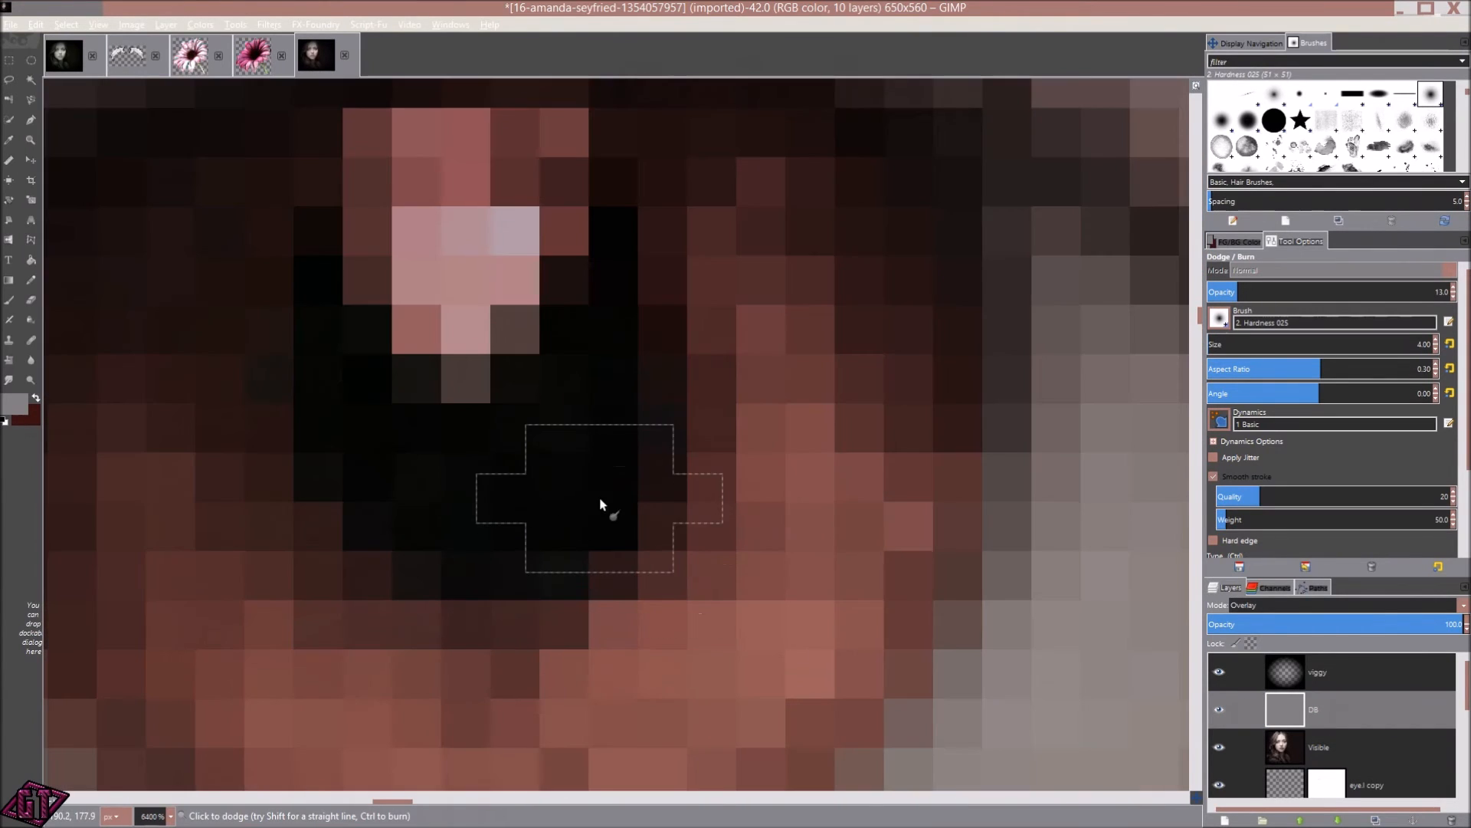
drag(600, 504, 758, 693)
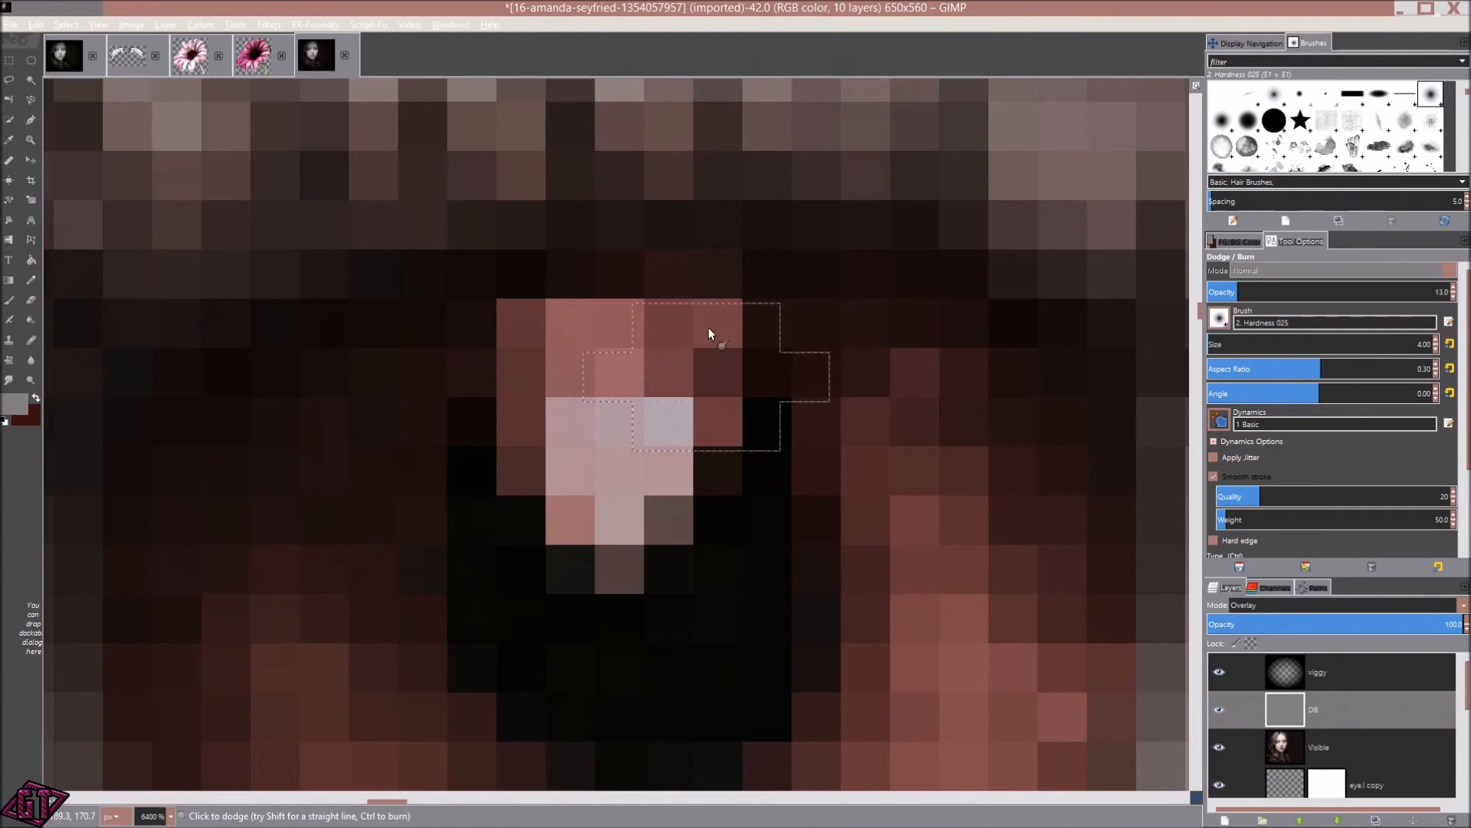
- Hide and show the DB layer repeatedly to compare the catchlights in both eyes
scroll(726, 465, down, 8)
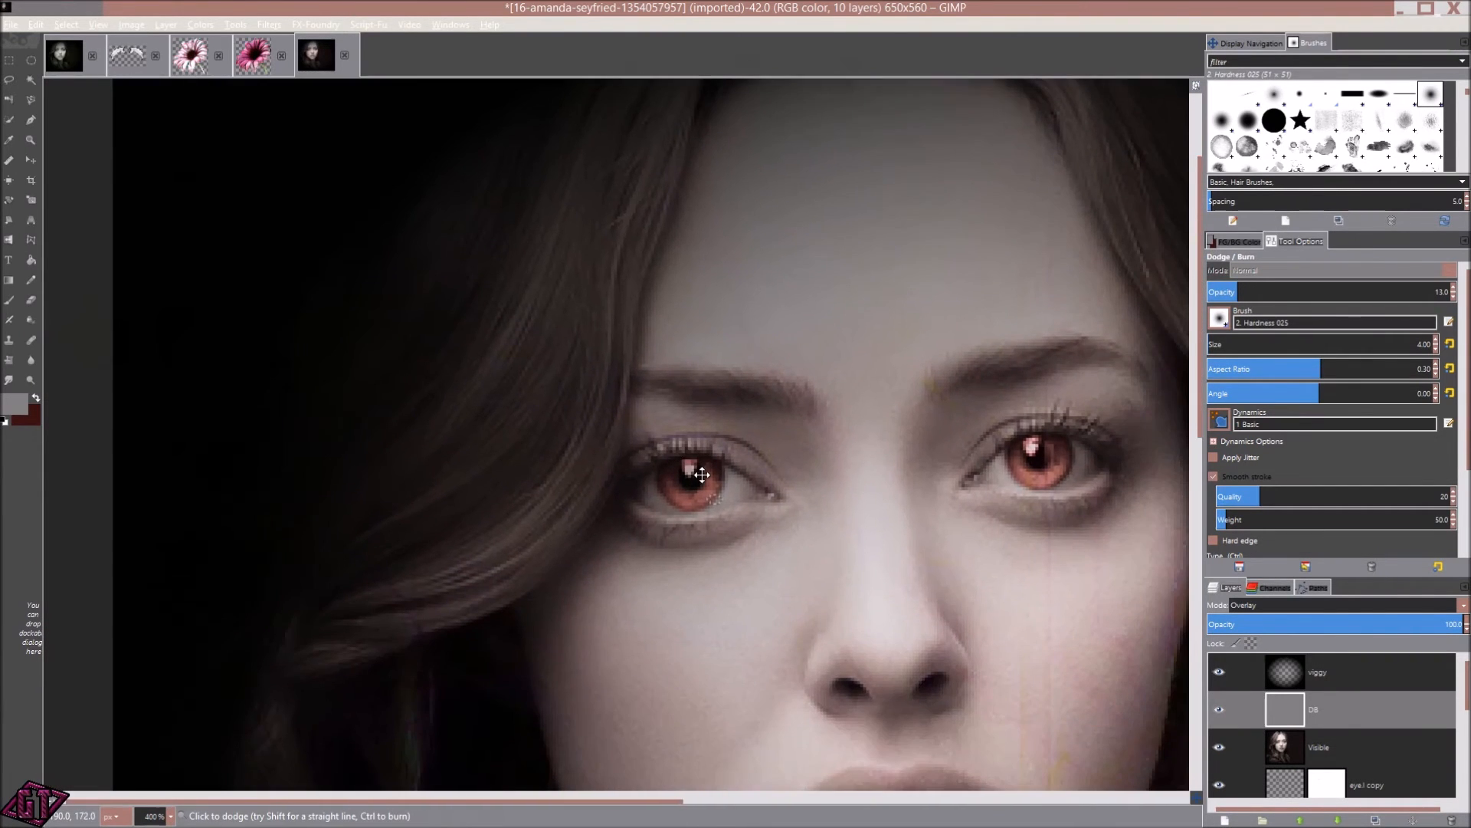
click(1220, 710)
click(1220, 710)
click(1220, 710)
click(1220, 710)
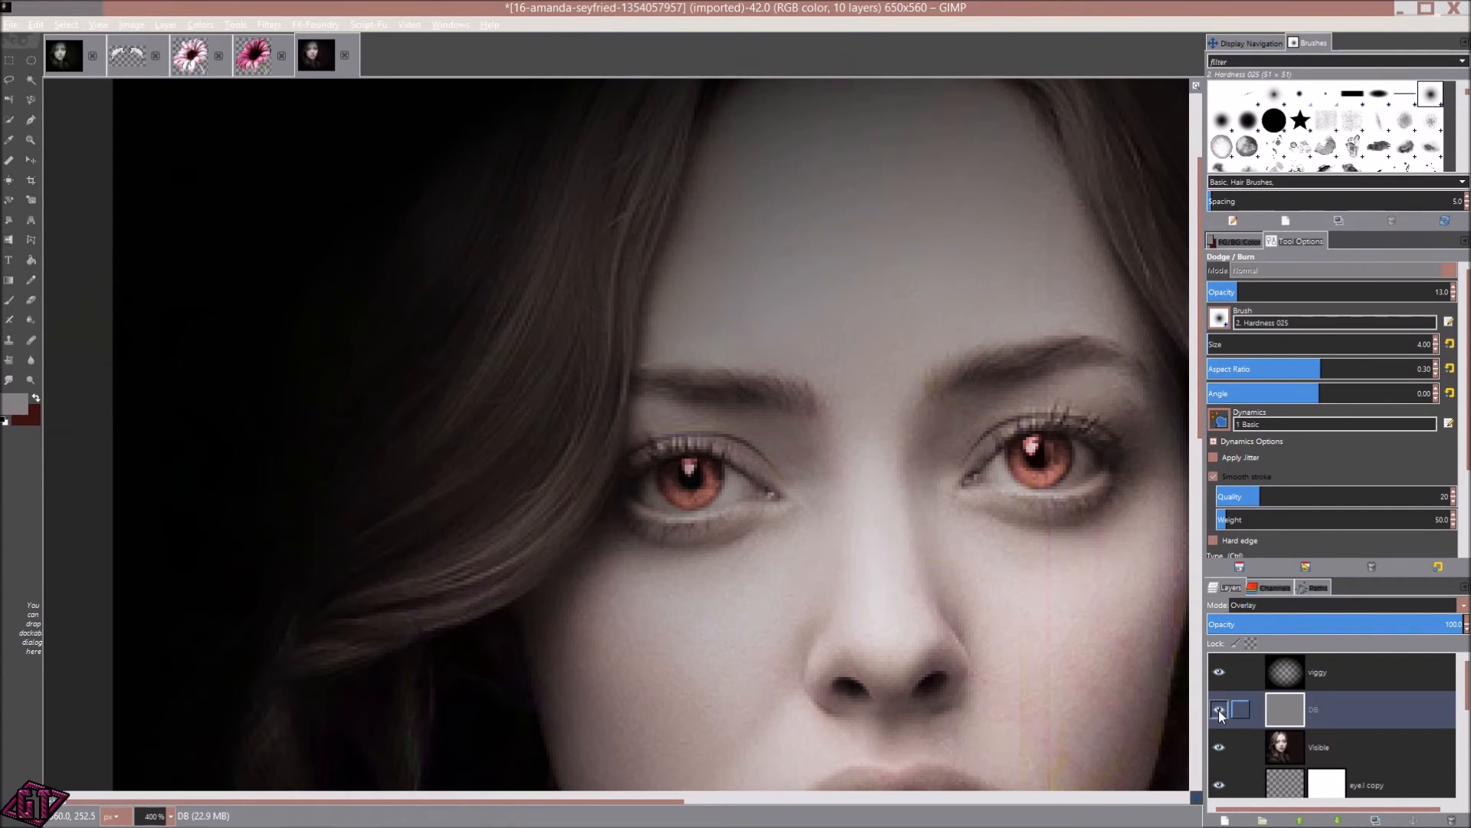
click(1220, 710)
- Dodge the left-side eye's catchlight further and check the portrait with the DB layer hidden and shown
scroll(716, 483, up, 8)
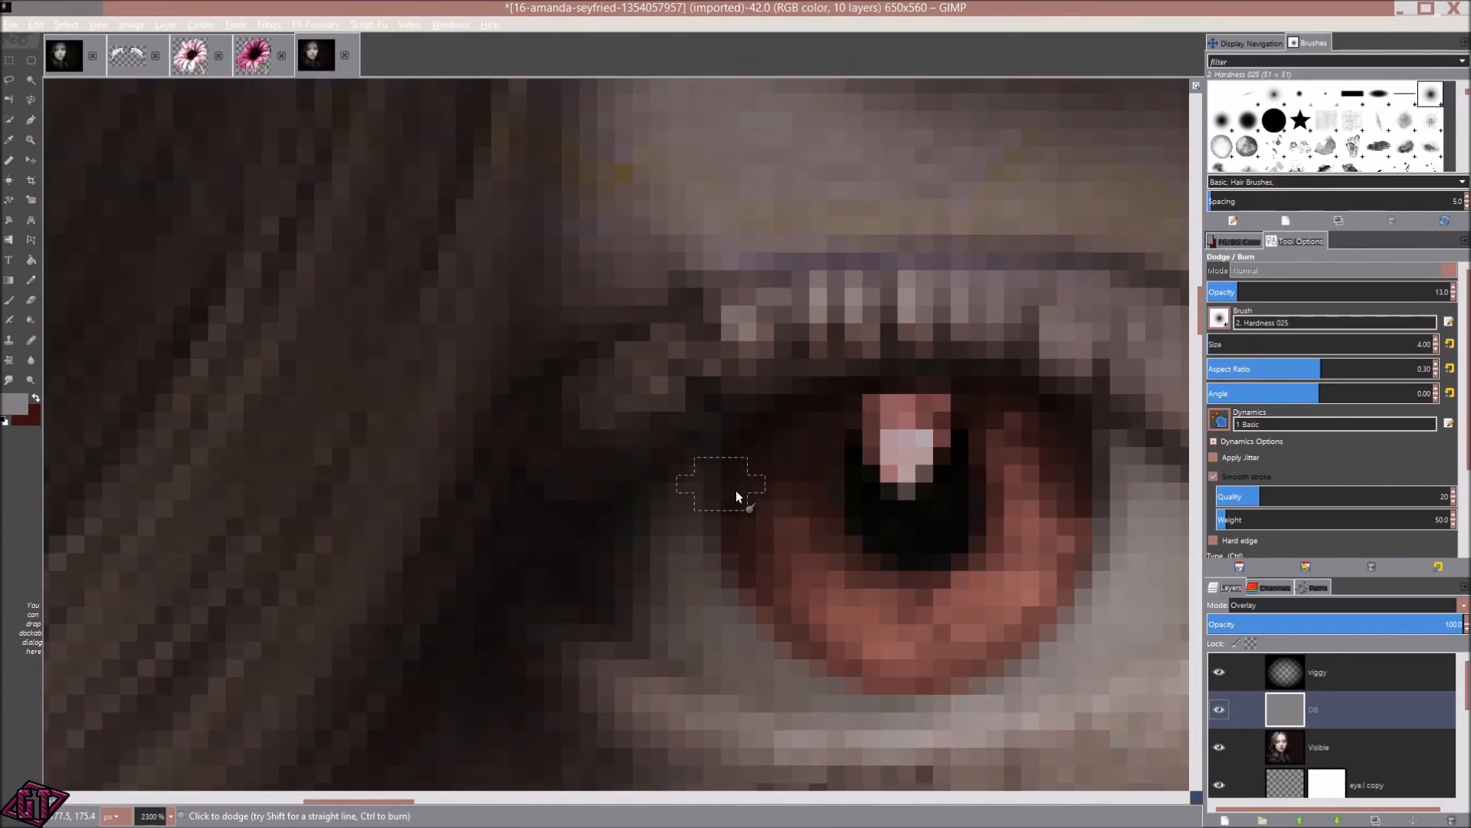
drag(883, 484, 441, 564)
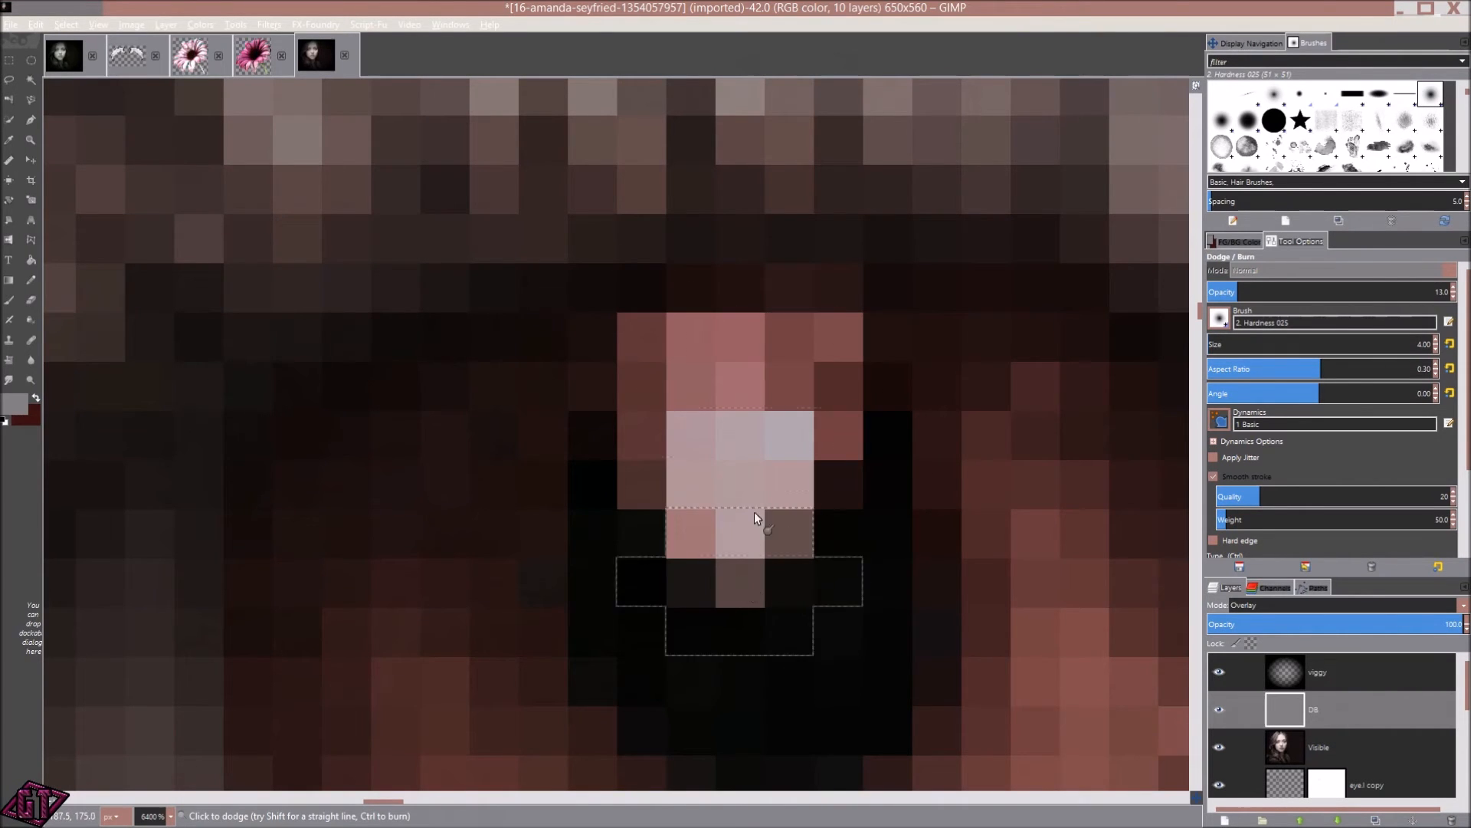
scroll(779, 528, down, 7)
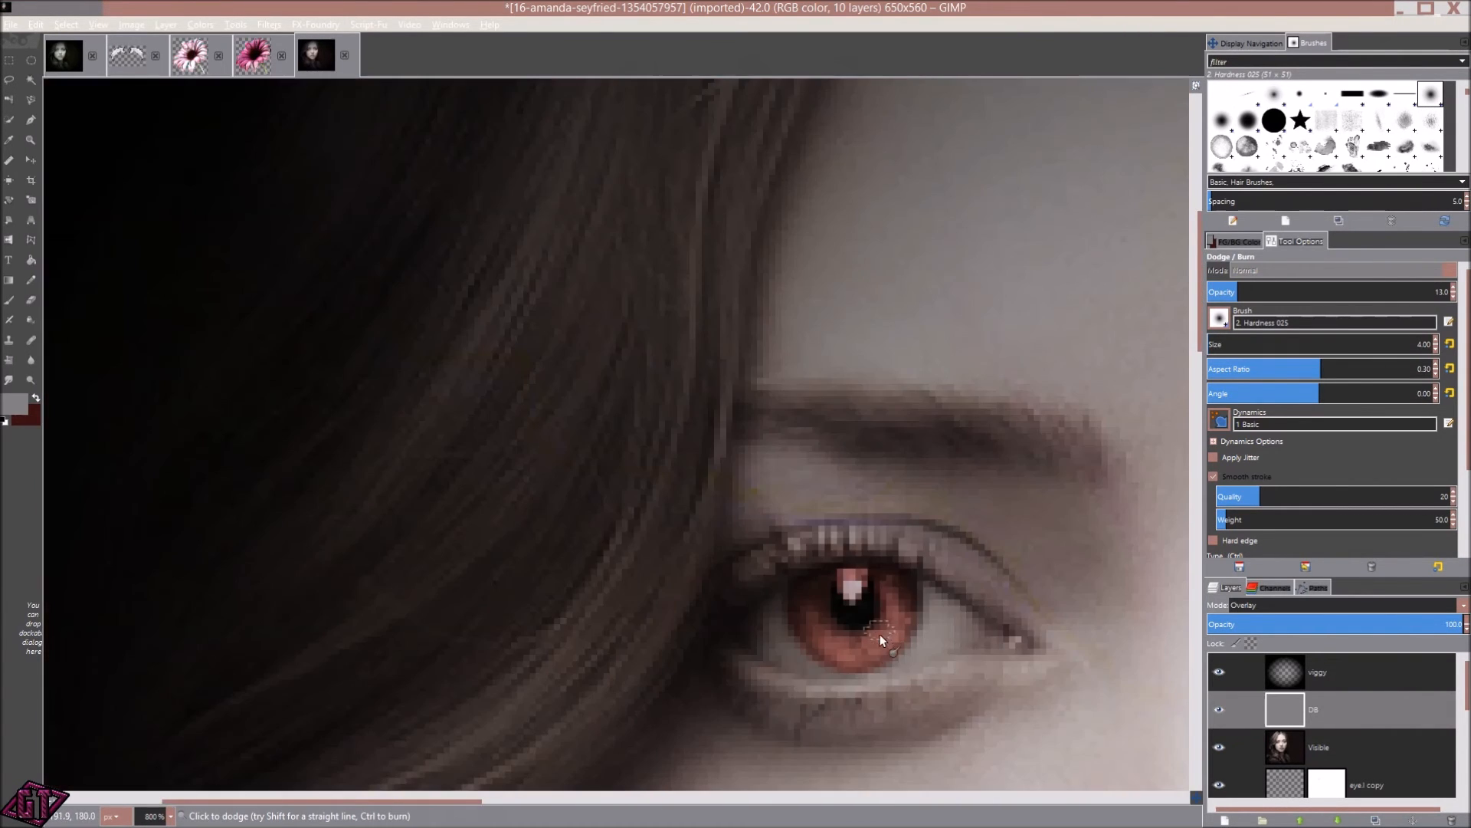
scroll(883, 680, down, 3)
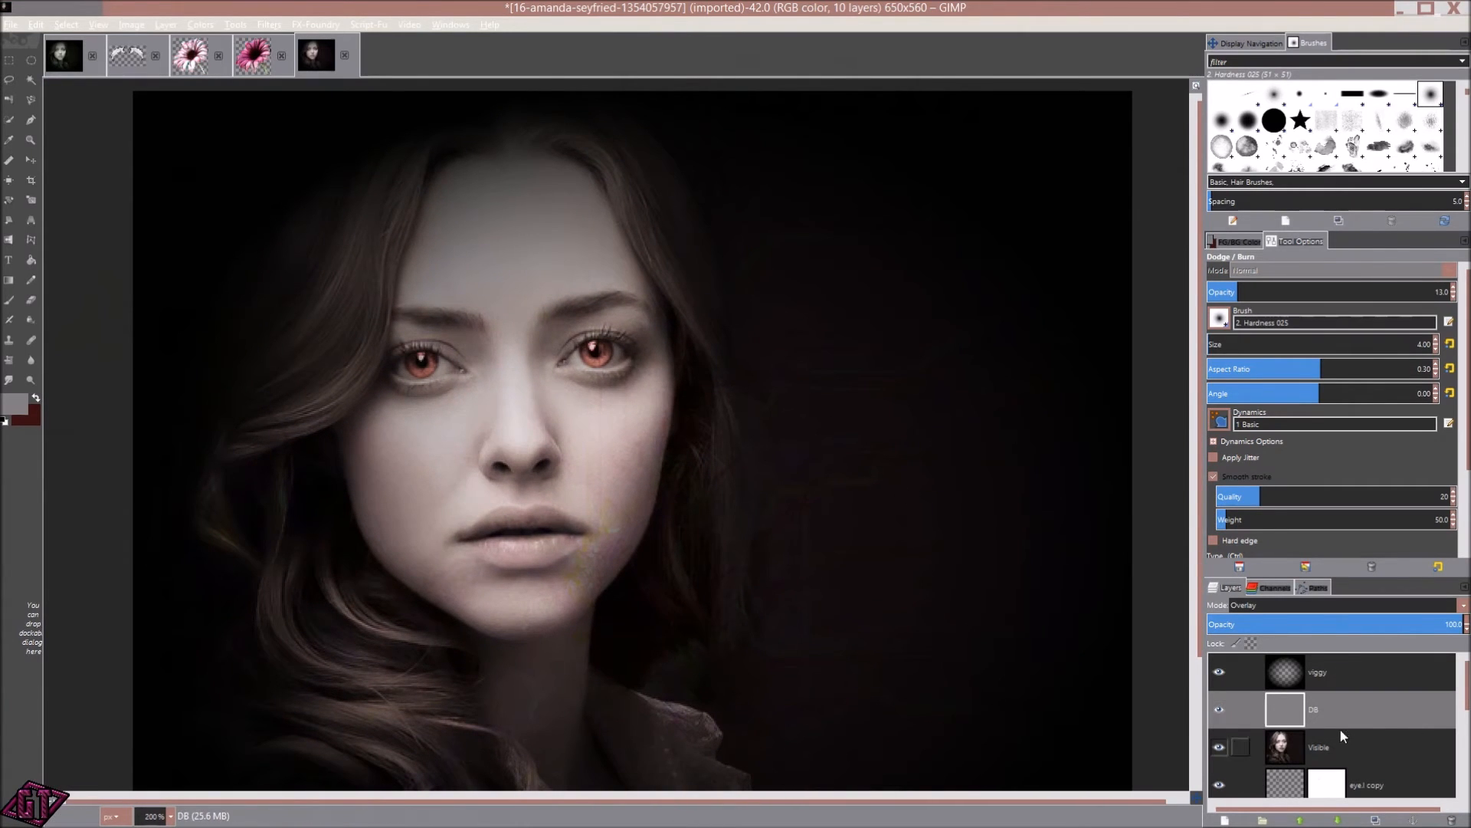
click(1224, 702)
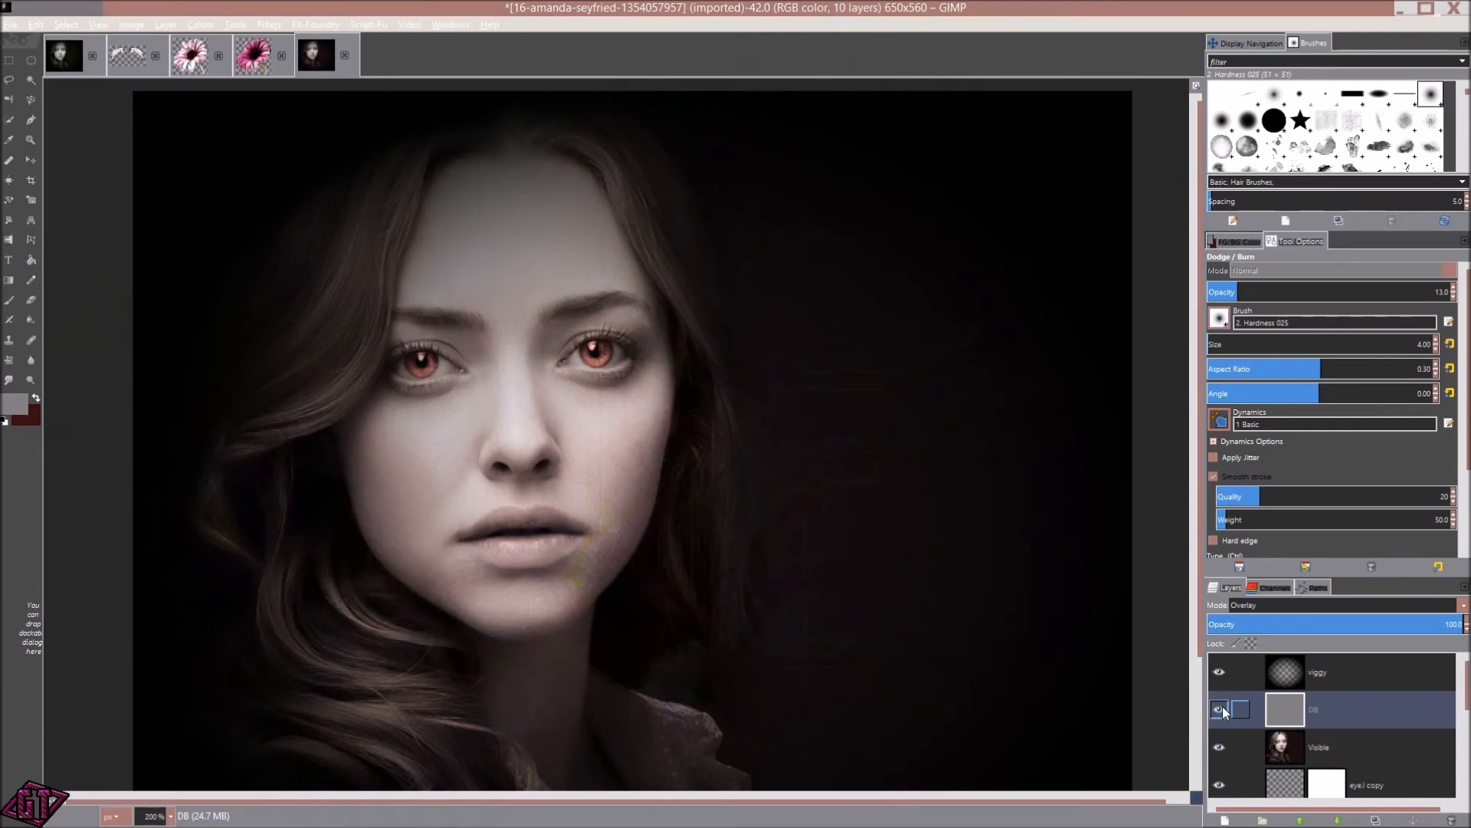
- Dodge the lower iris of the eye on the image's right side and compare with the DB layer hidden and shown
scroll(595, 342, up, 5)
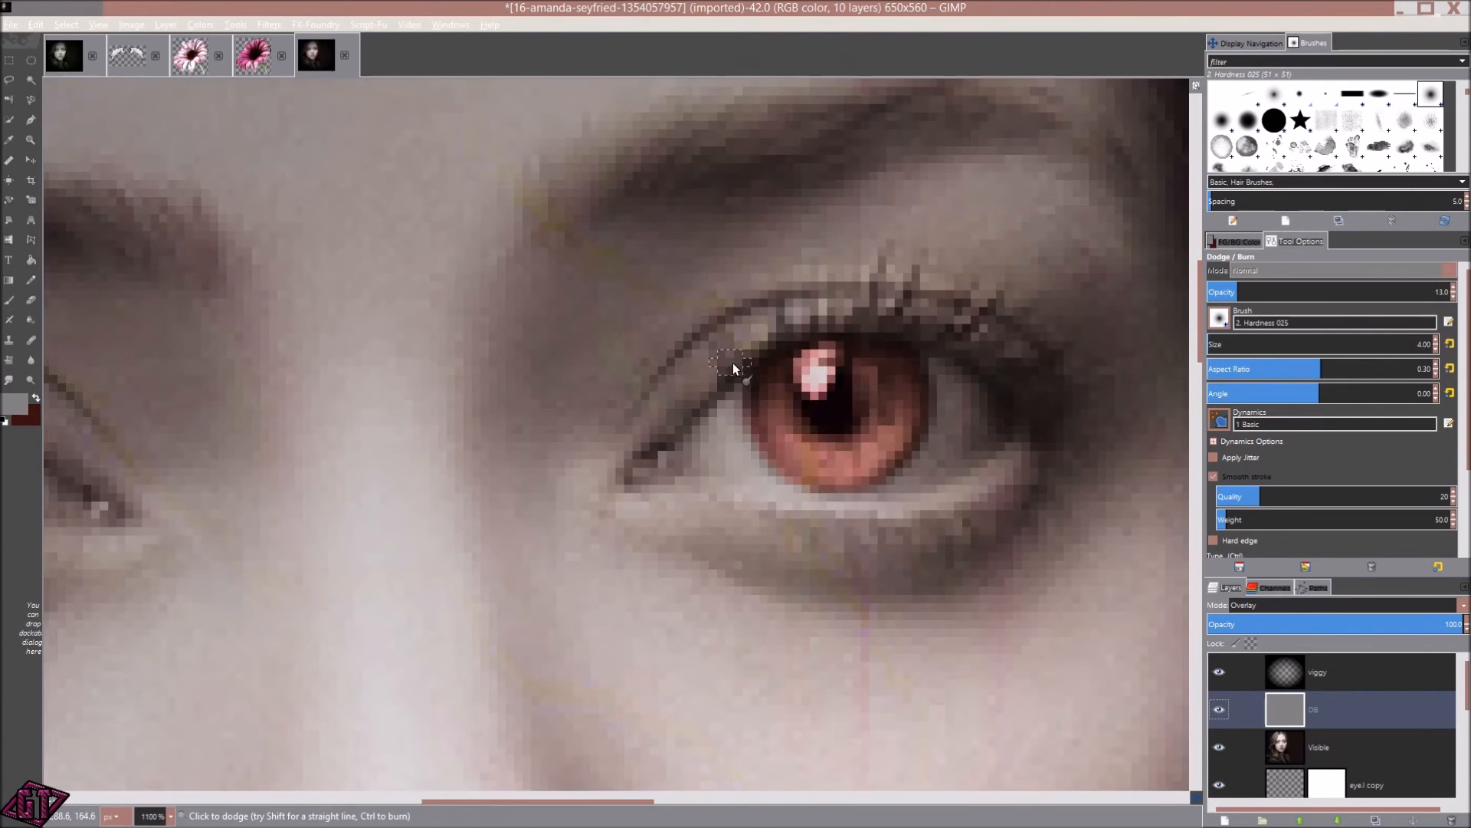
scroll(817, 476, up, 5)
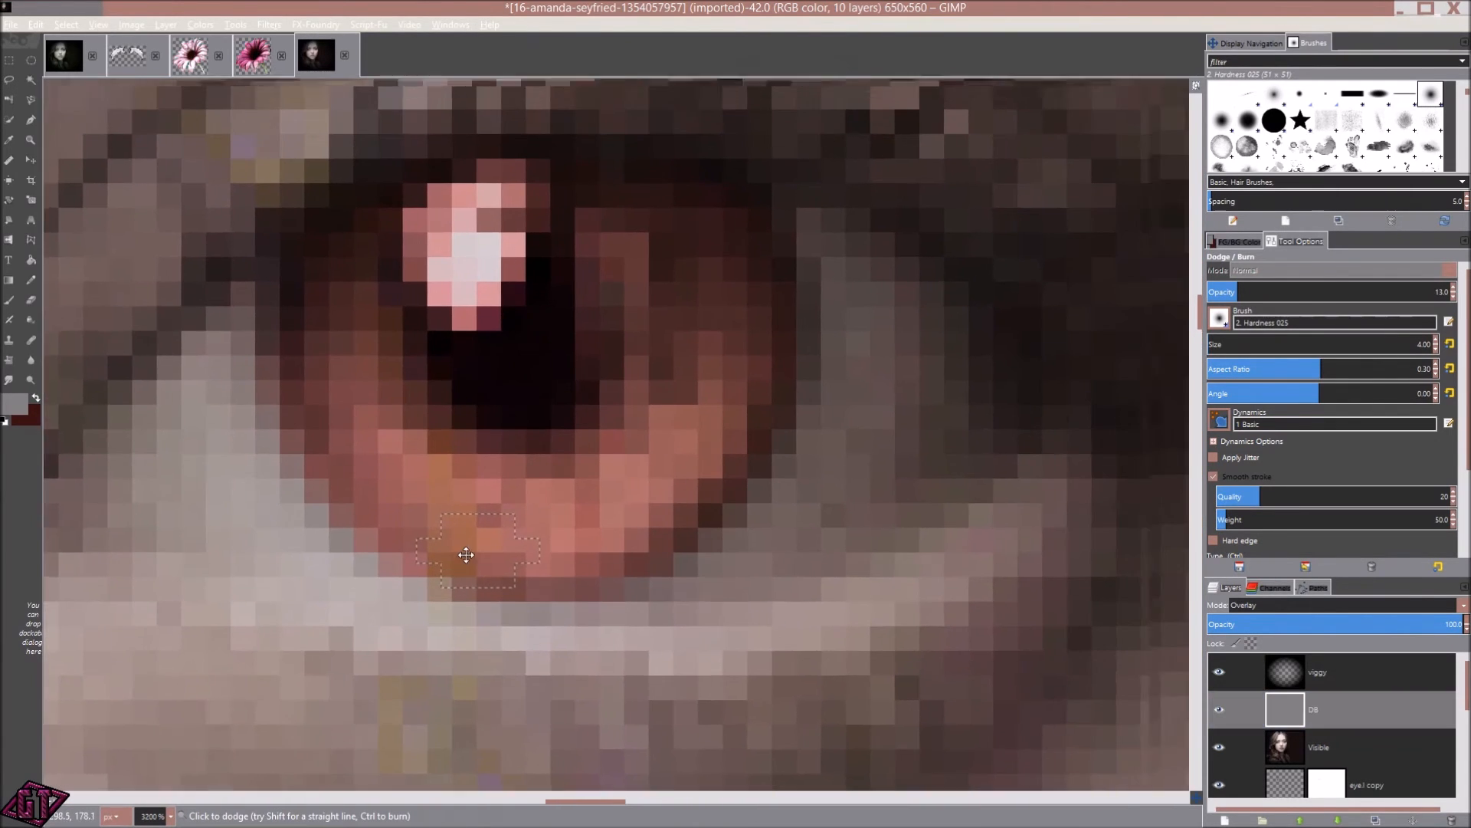
drag(478, 550, 466, 555)
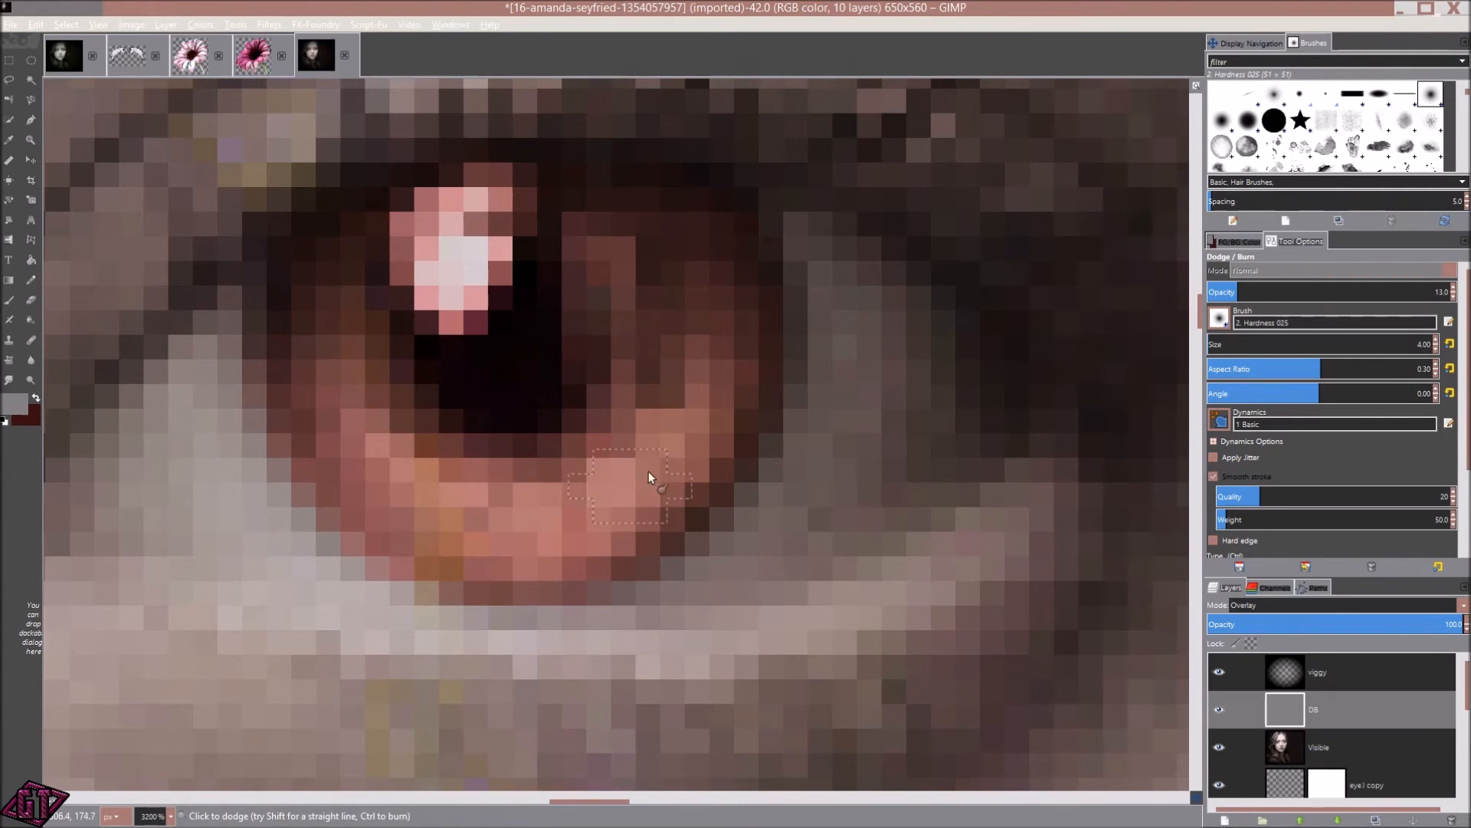
scroll(702, 671, down, 4)
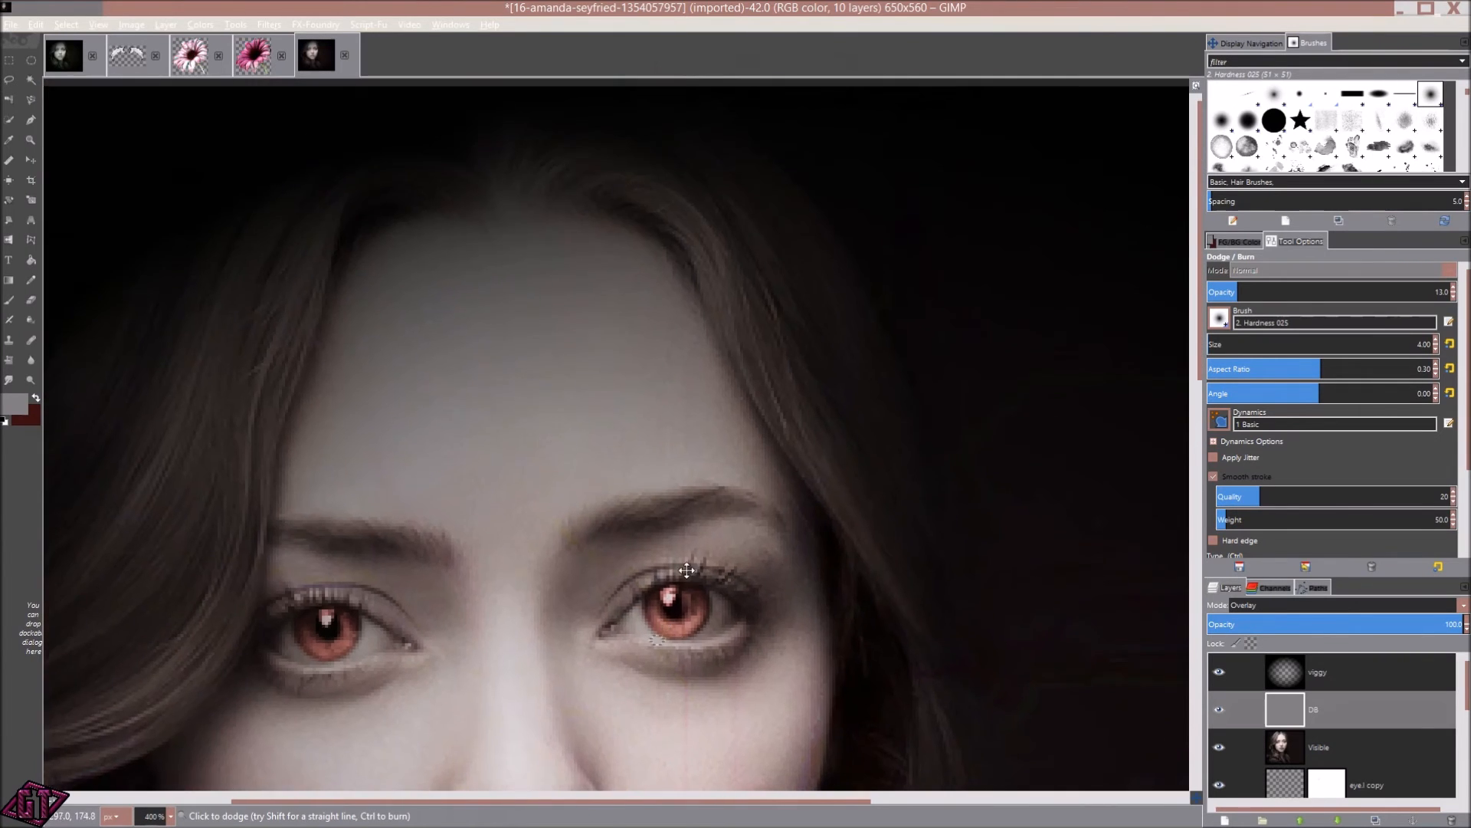
scroll(812, 502, down, 3)
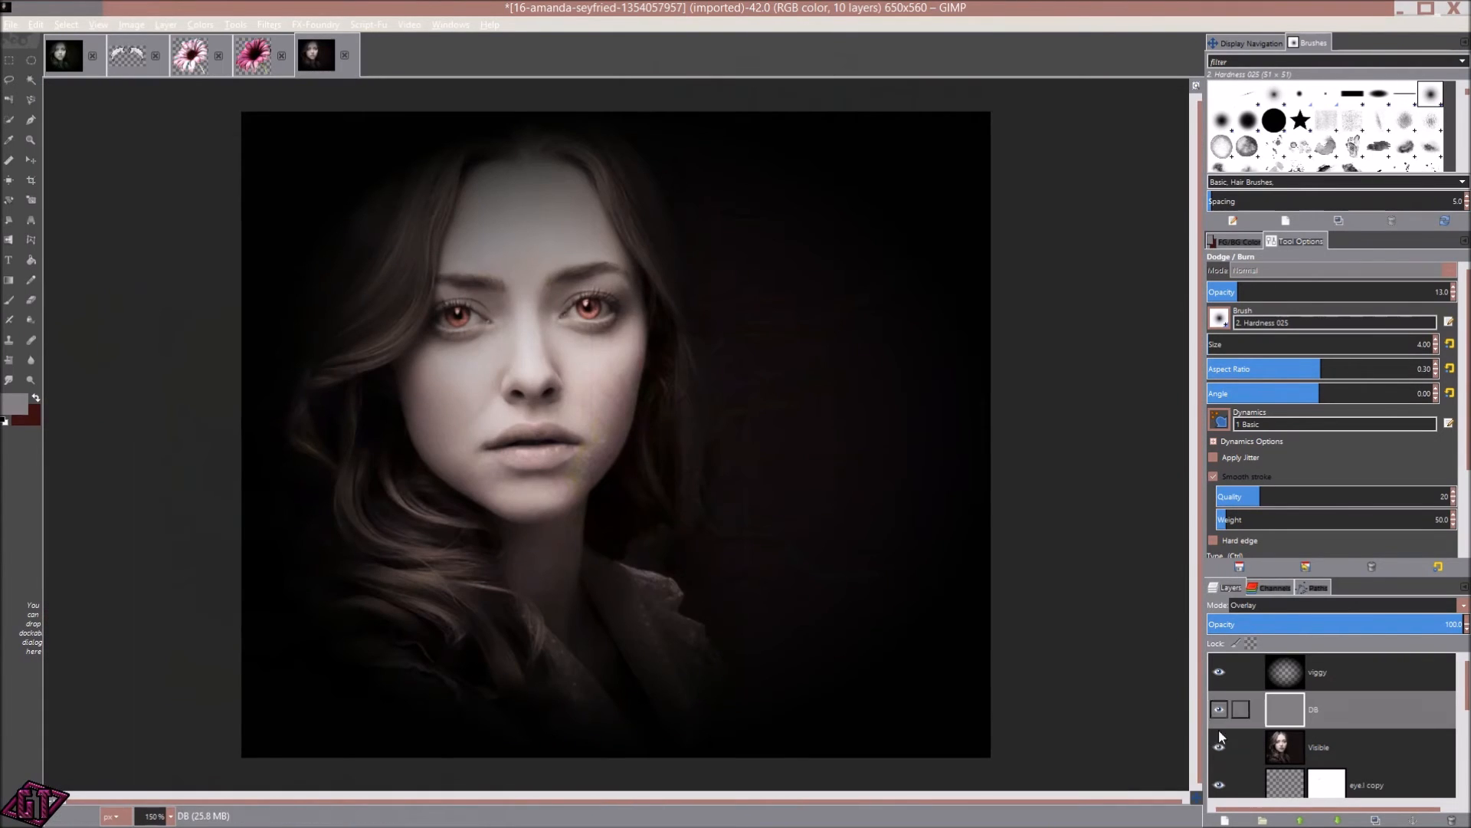
click(1219, 709)
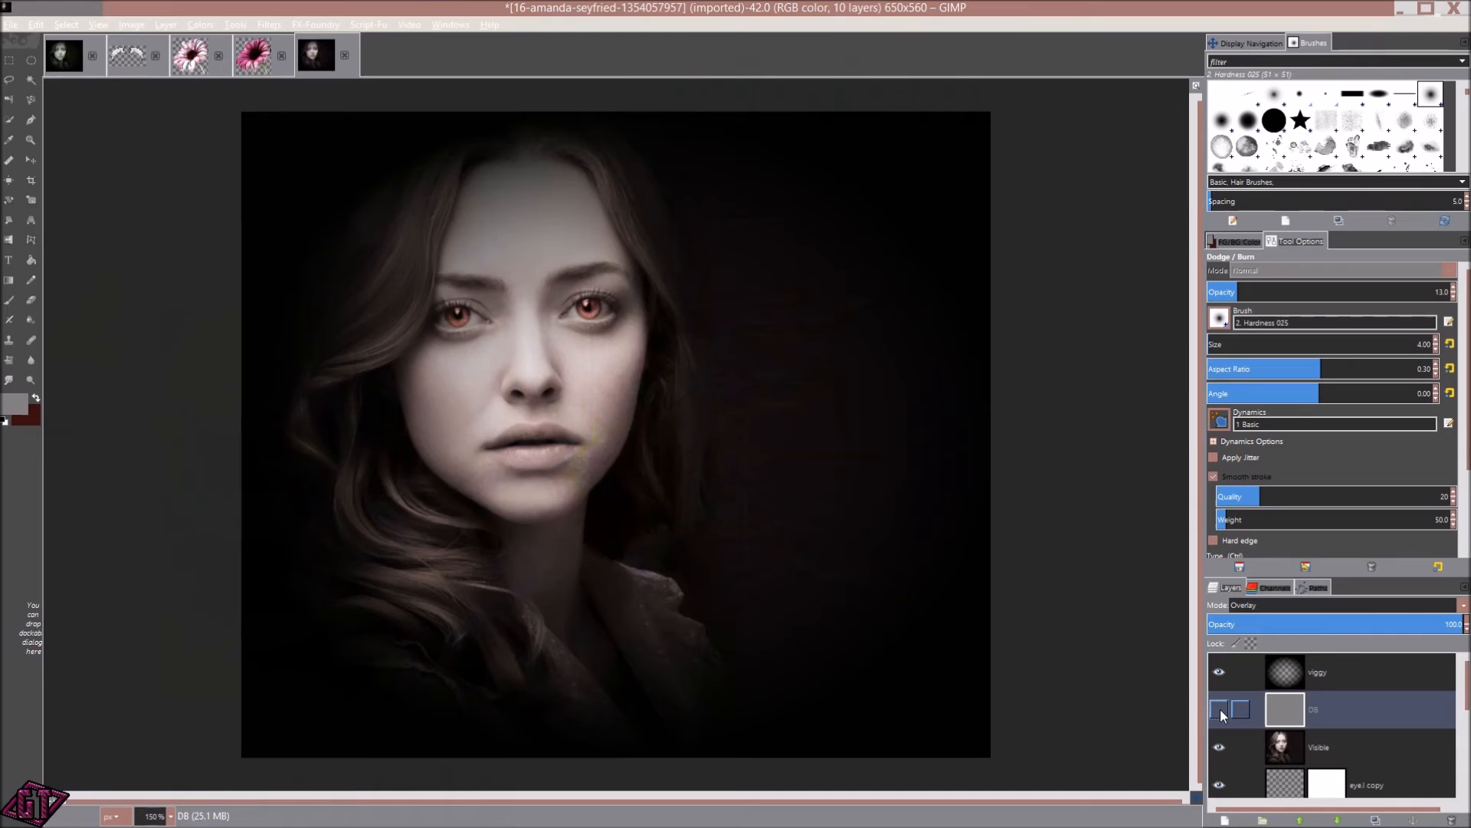
click(1219, 710)
- Dodge the lower part of the iris of the eye on the image's left side
scroll(550, 334, up, 4)
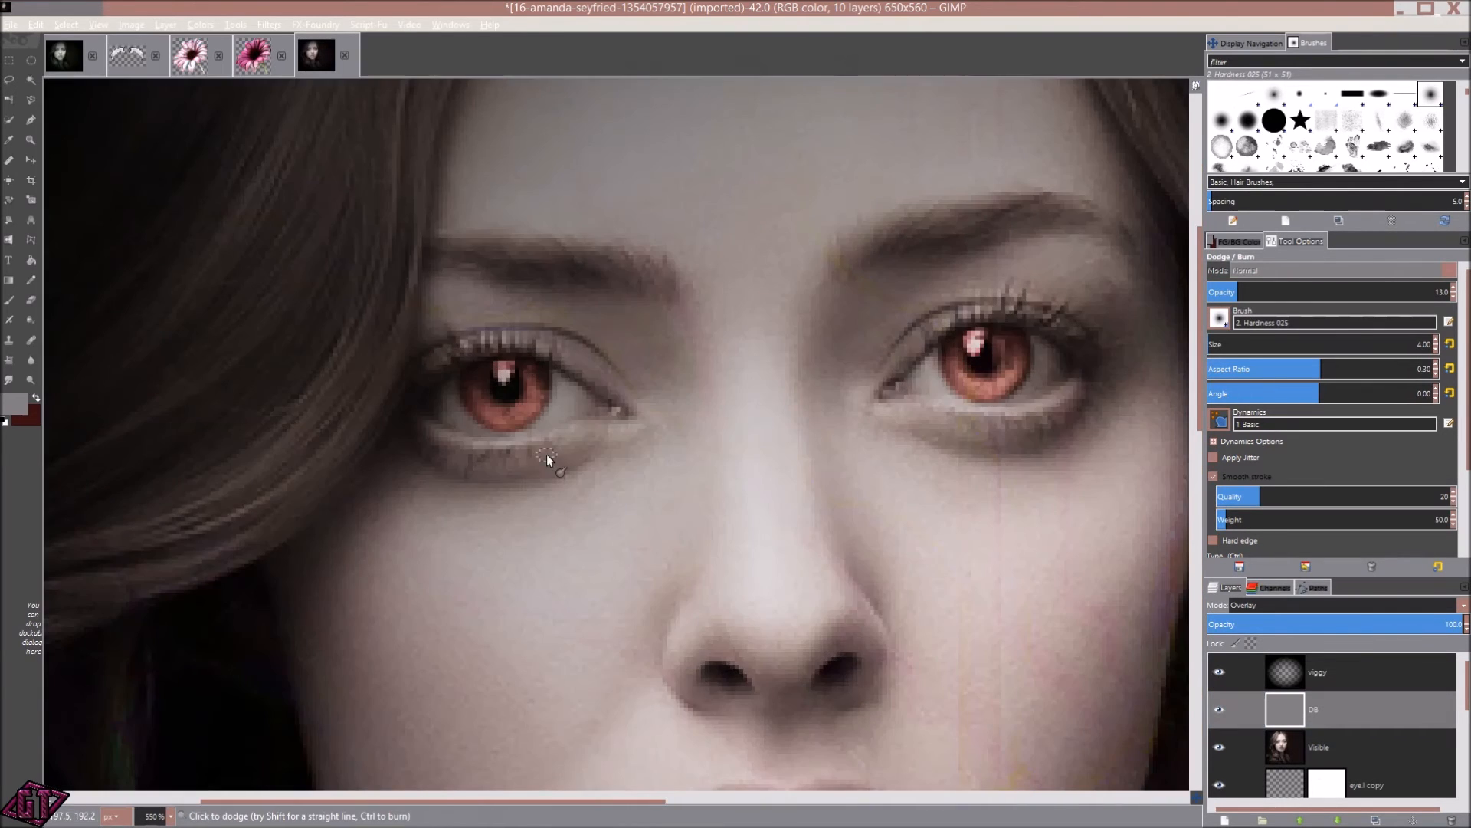
scroll(546, 453, up, 7)
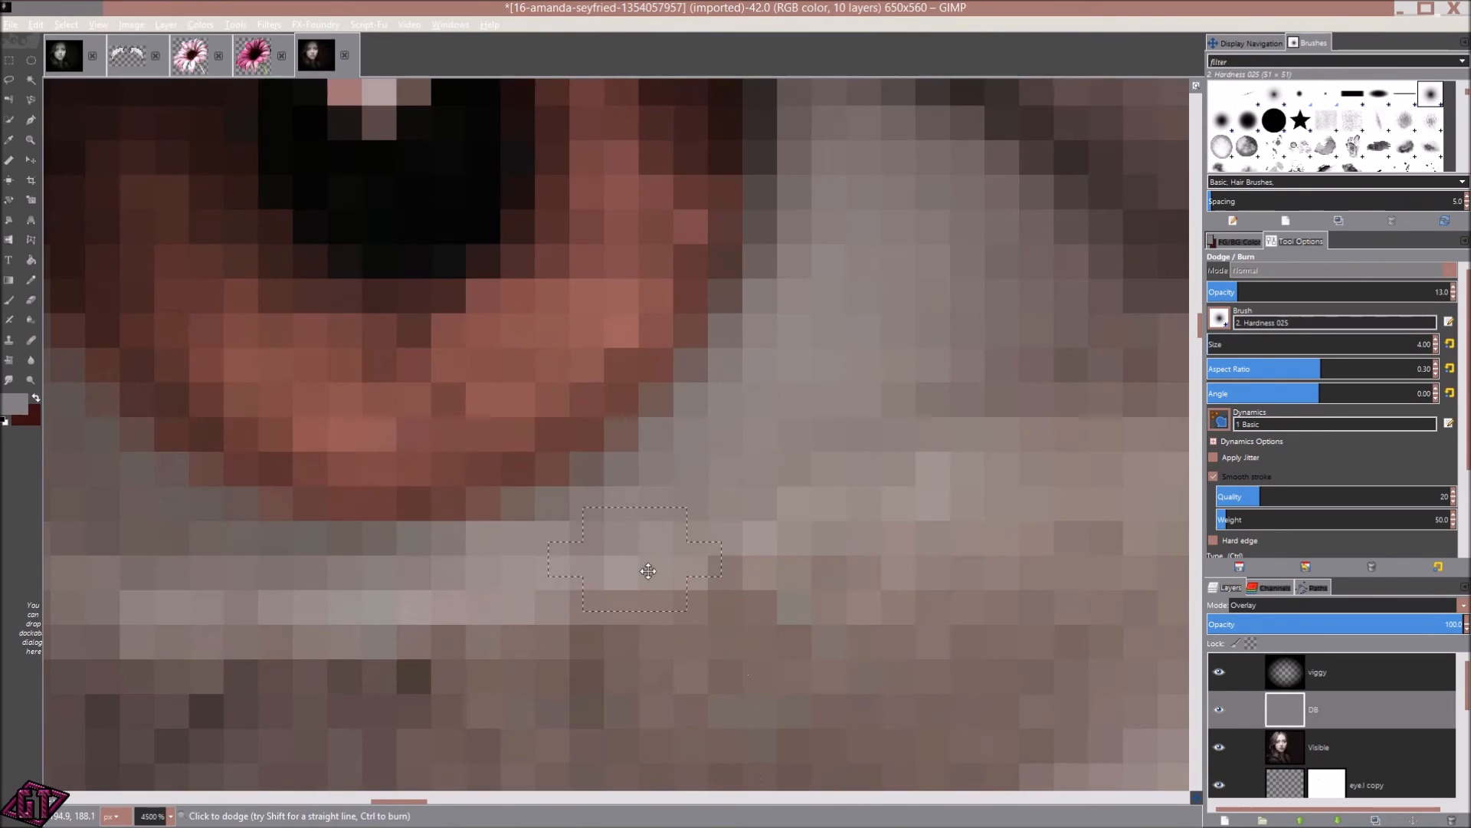
drag(648, 571, 847, 732)
scroll(789, 666, down, 1)
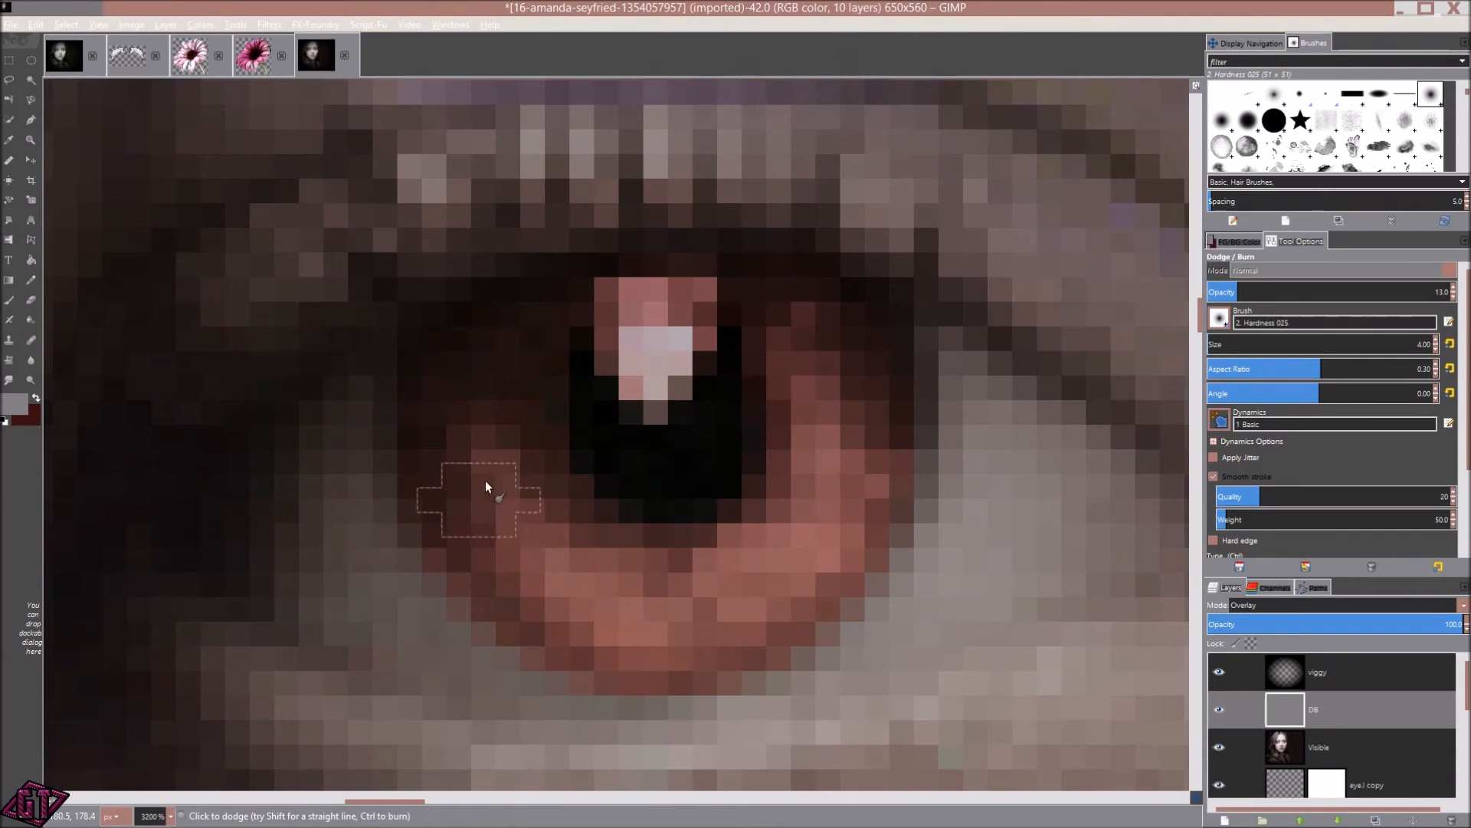
- Examine both irises with the DB layer hidden and shown, in the wider portrait and close to the face
scroll(910, 672, down, 10)
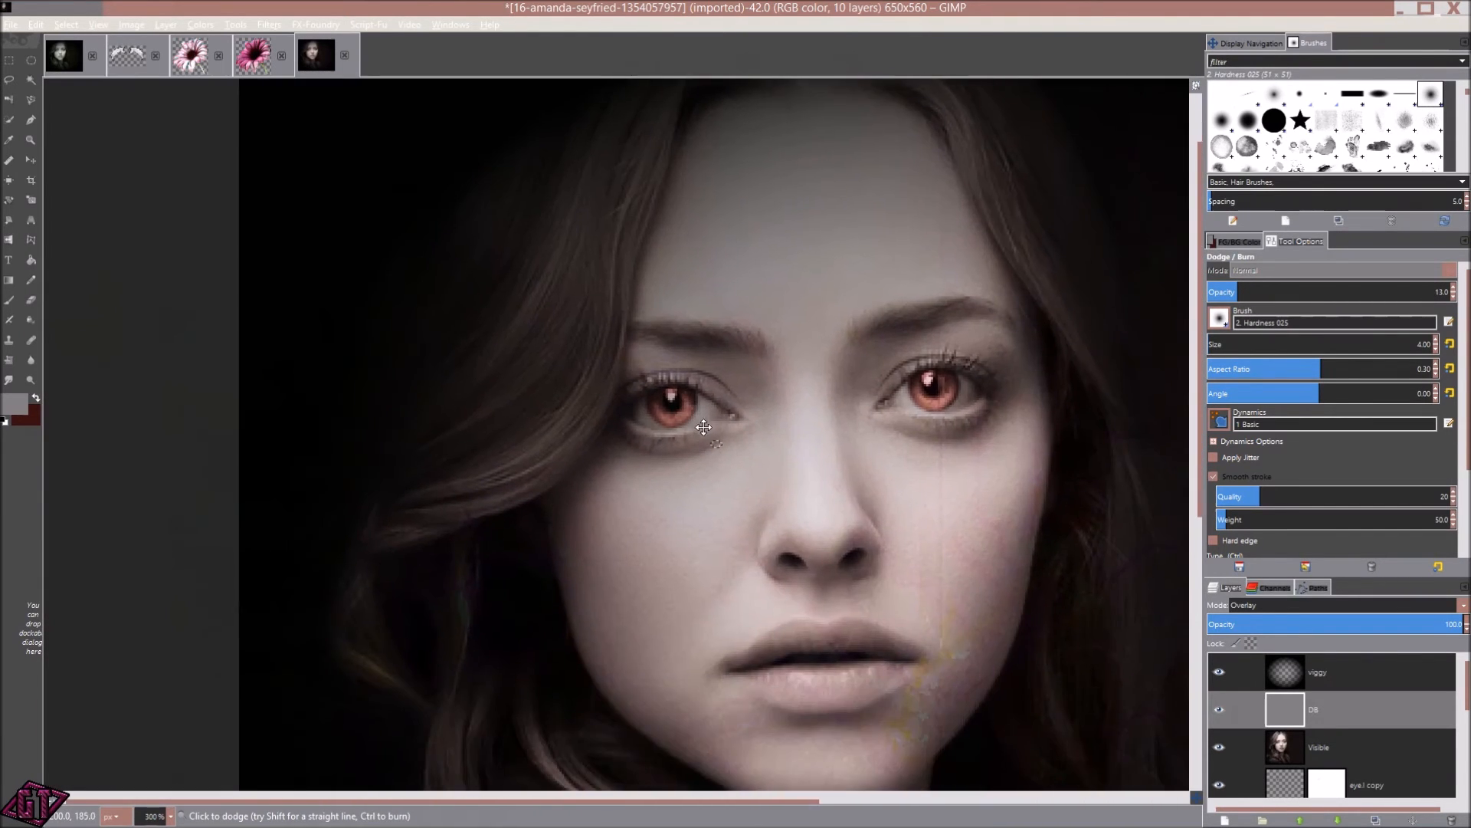
scroll(704, 427, down, 1)
click(1219, 709)
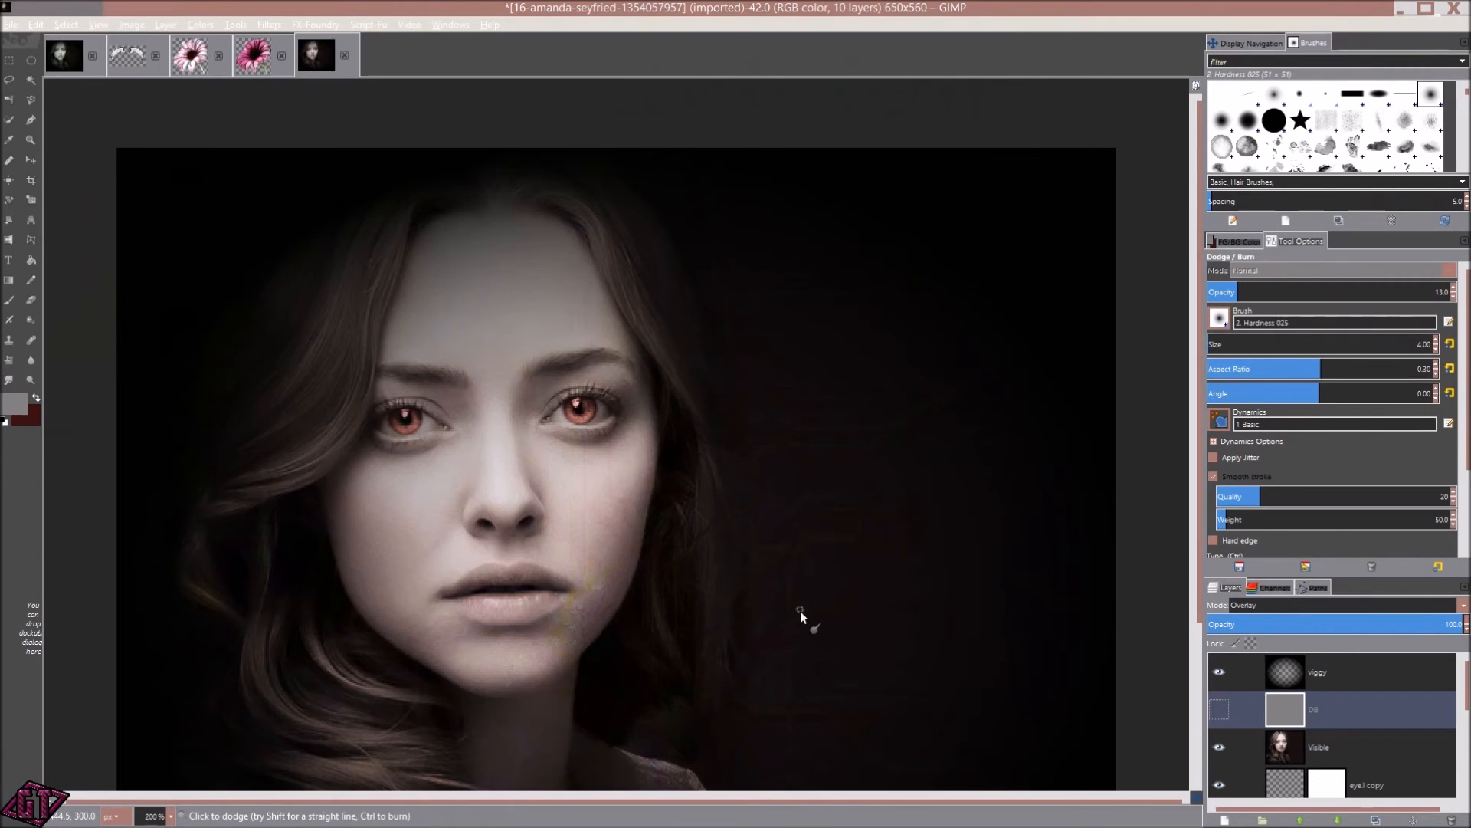
scroll(803, 611, up, 2)
drag(665, 553, 1013, 641)
drag(852, 578, 893, 578)
drag(644, 434, 690, 425)
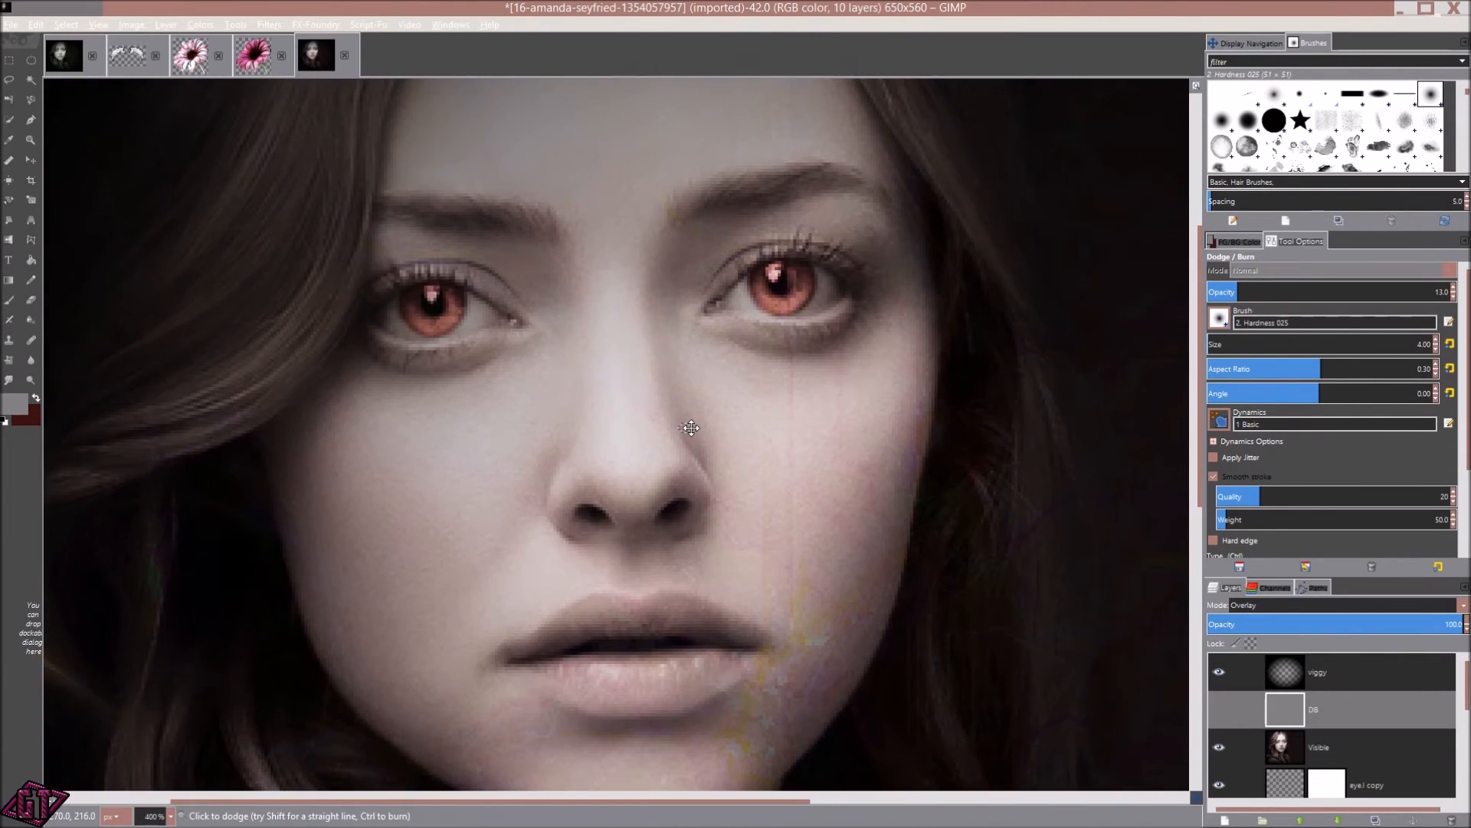
click(1221, 711)
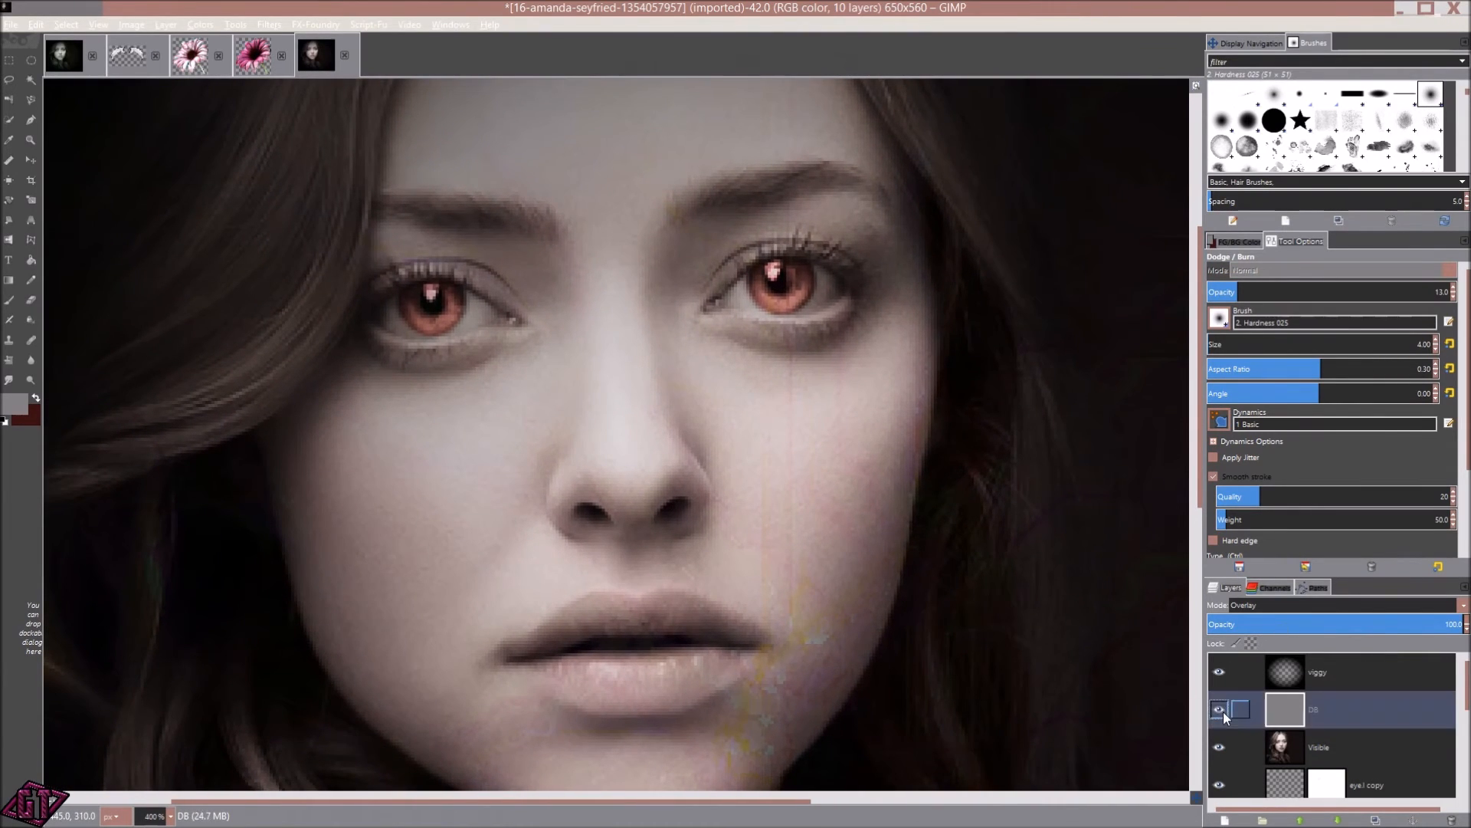
click(1223, 711)
click(1223, 712)
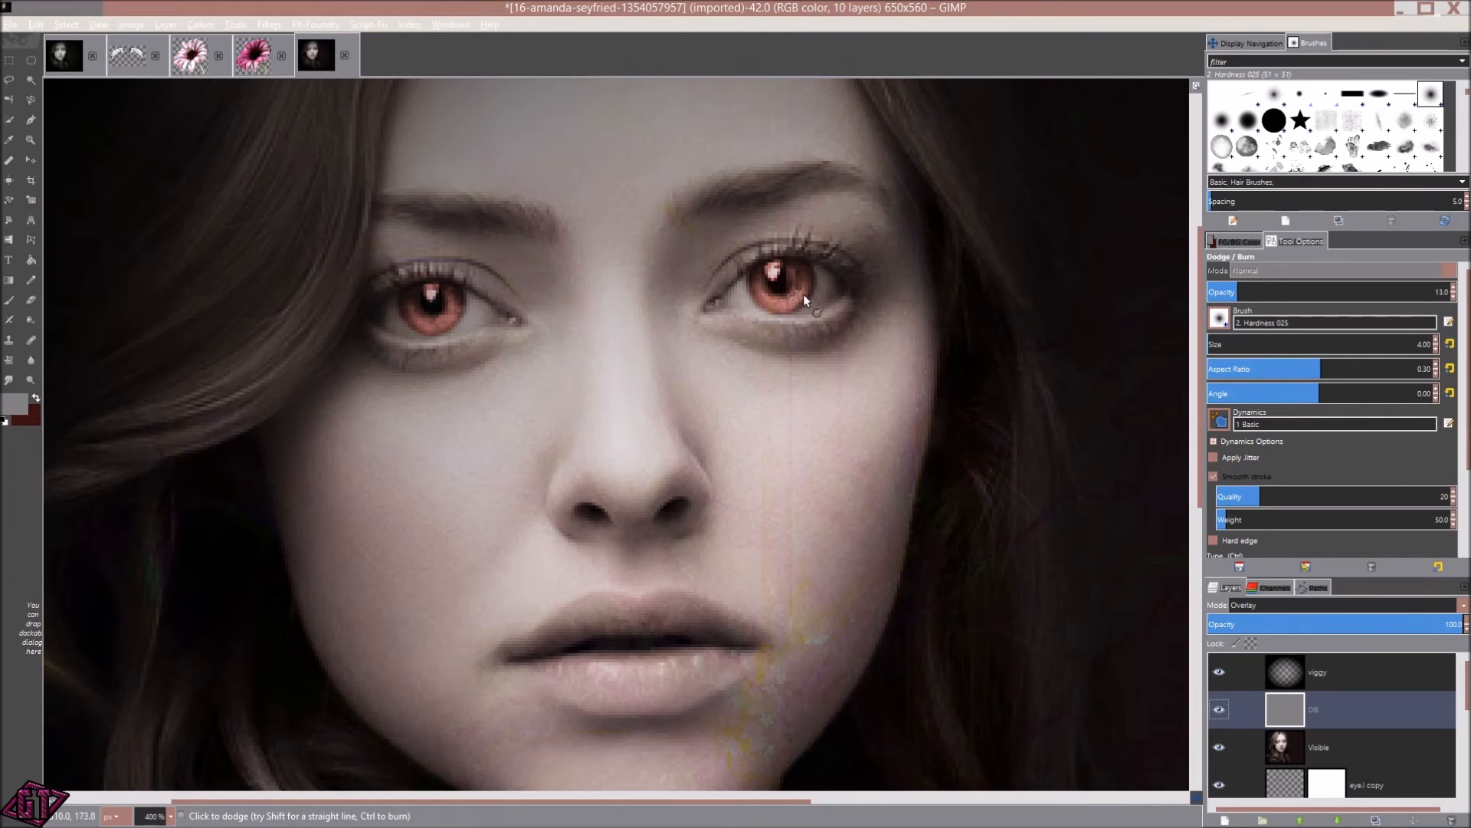
- Dodge the inner-corner highlight and the lower lid rim of the eye on the image's left side
ctrl+scroll(869, 302, up, 5)
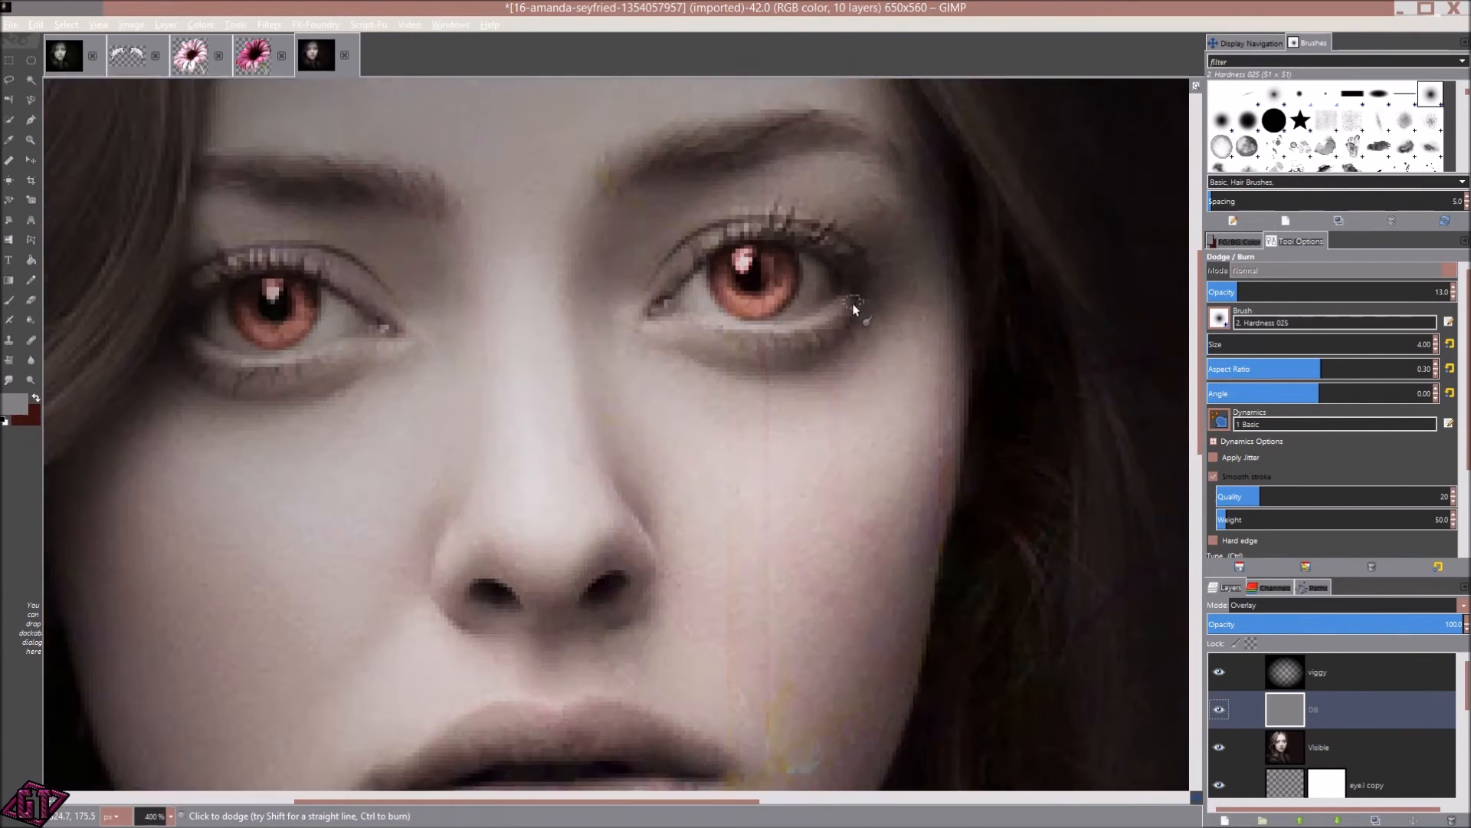
scroll(693, 426, left, 3)
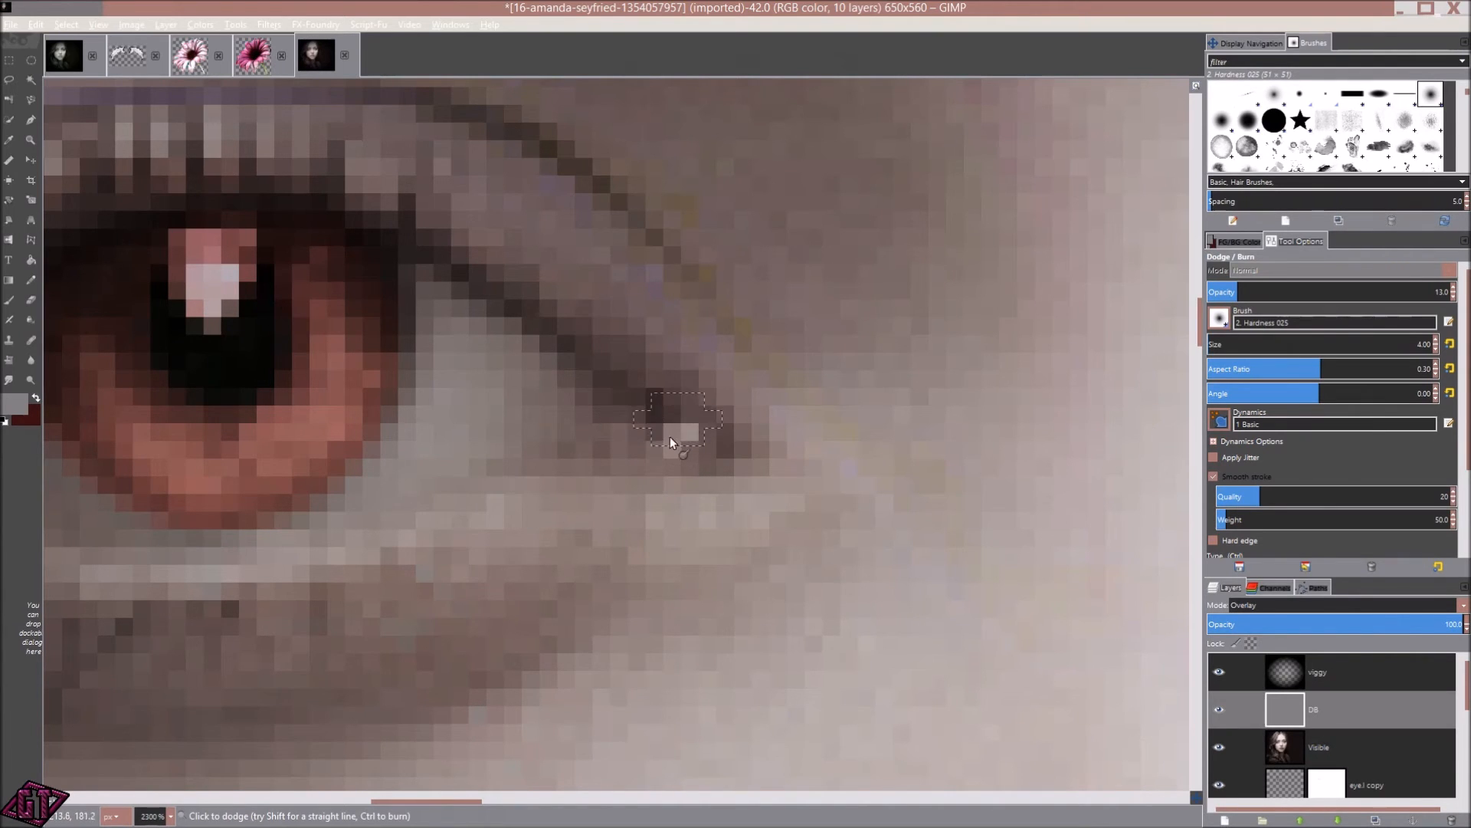
scroll(683, 436, down, 3)
scroll(591, 526, up, 2)
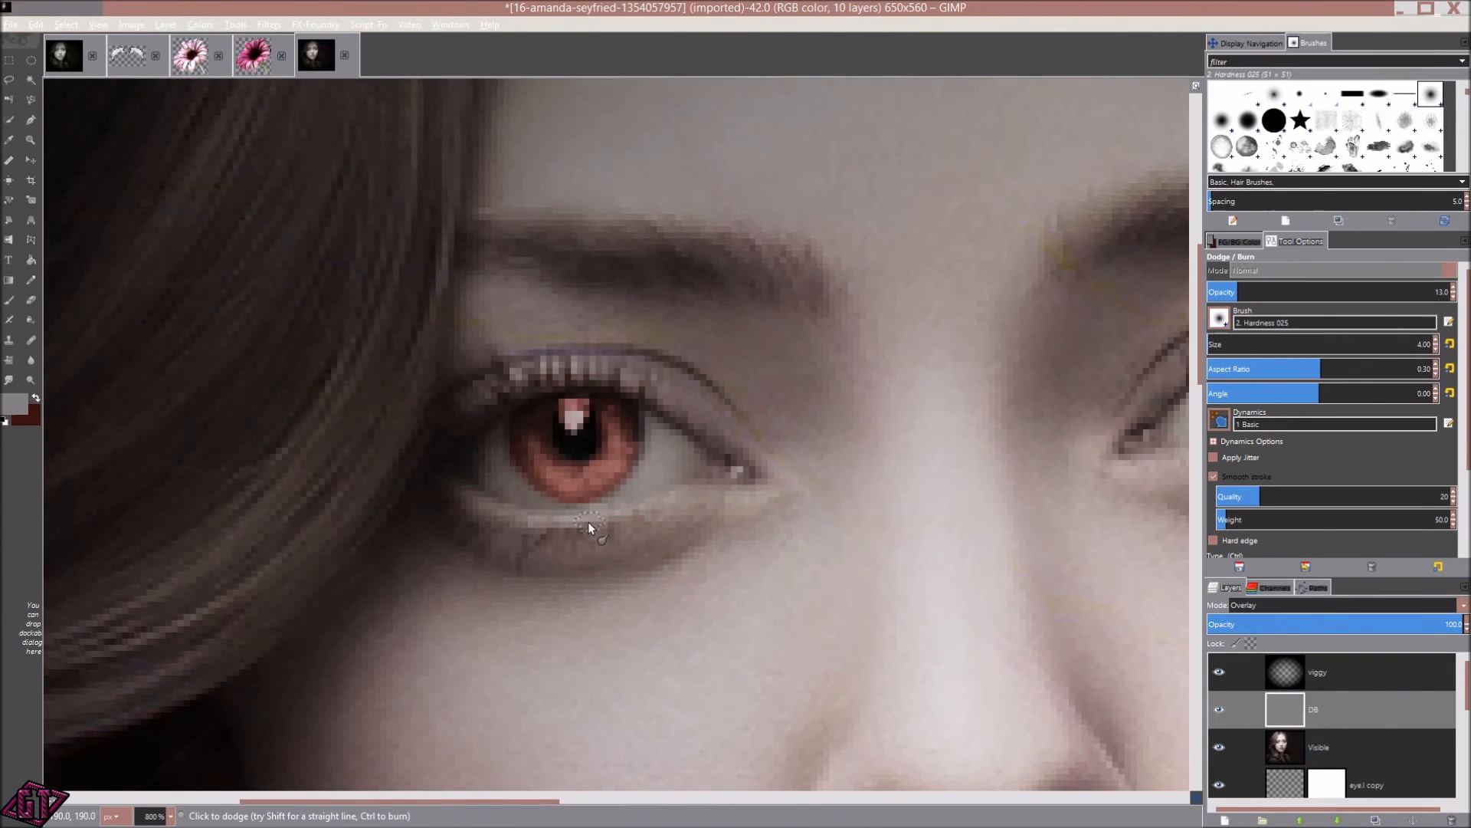
drag(489, 528, 532, 526)
scroll(536, 527, up, 3)
scroll(609, 505, down, 1)
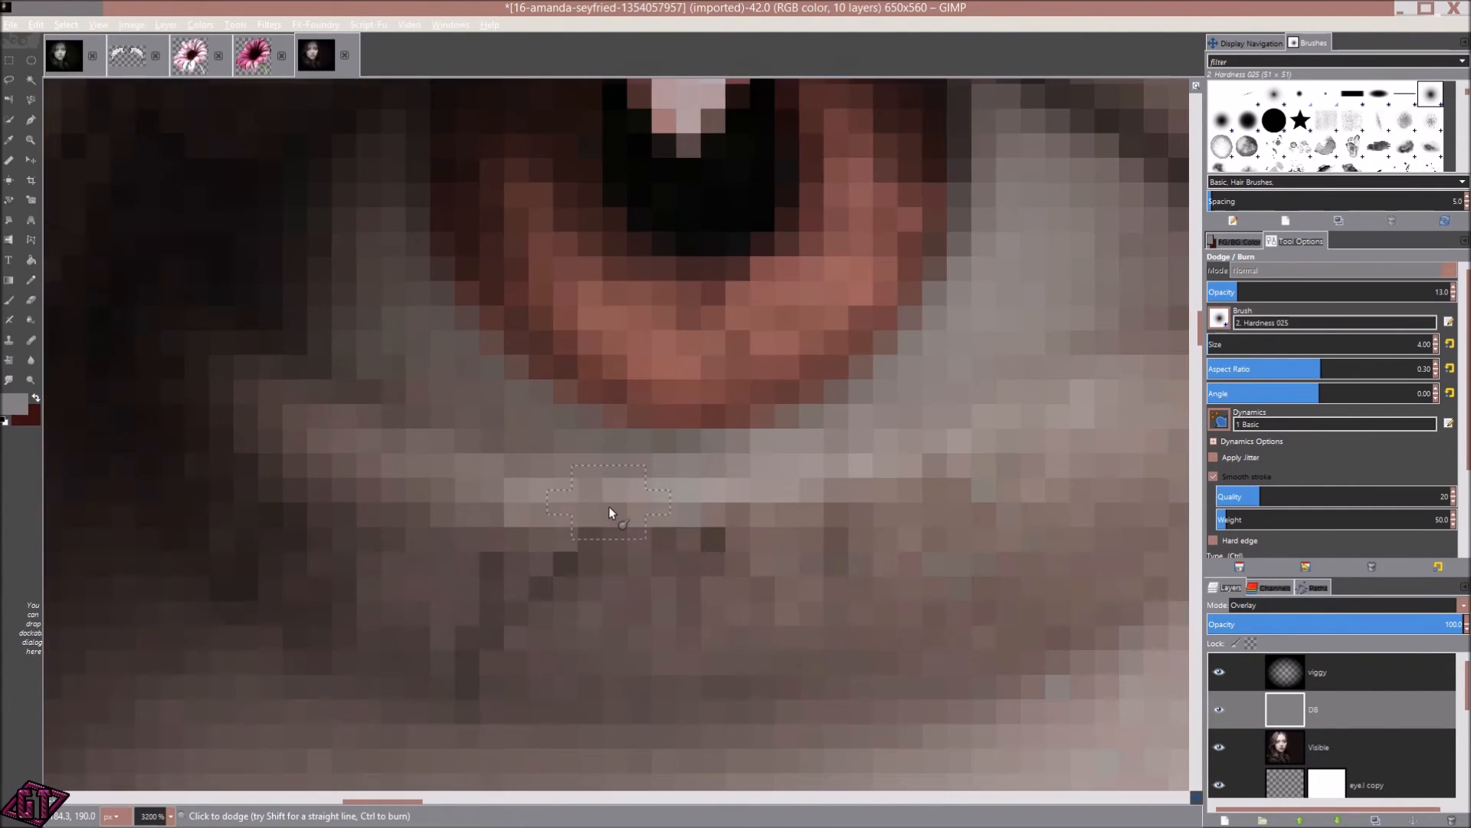
scroll(564, 500, down, 1)
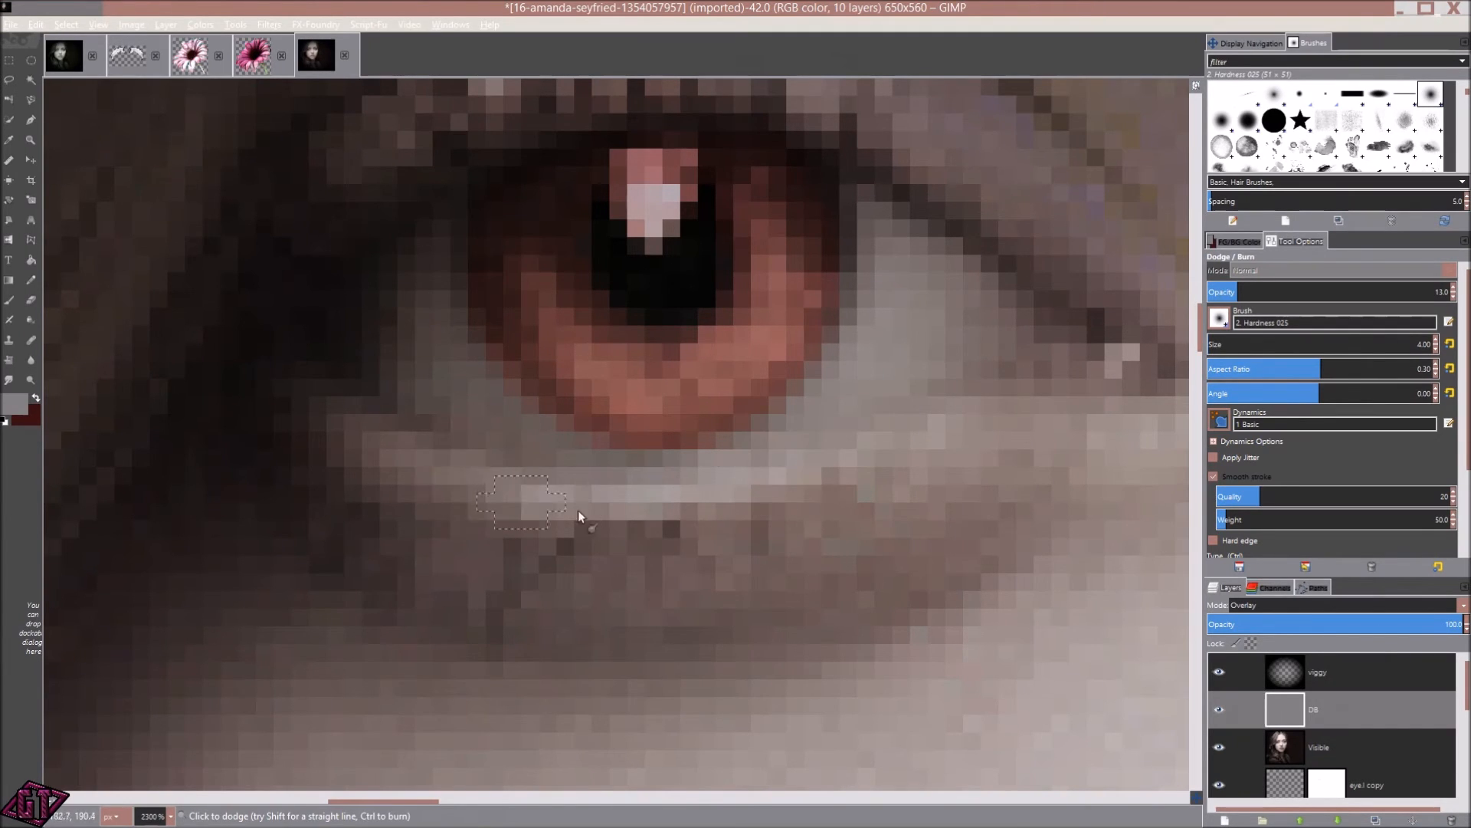
- Dodge the lower lid rim of the eye on the image's right side and check the portrait by toggling the DB layer
scroll(783, 476, down, 4)
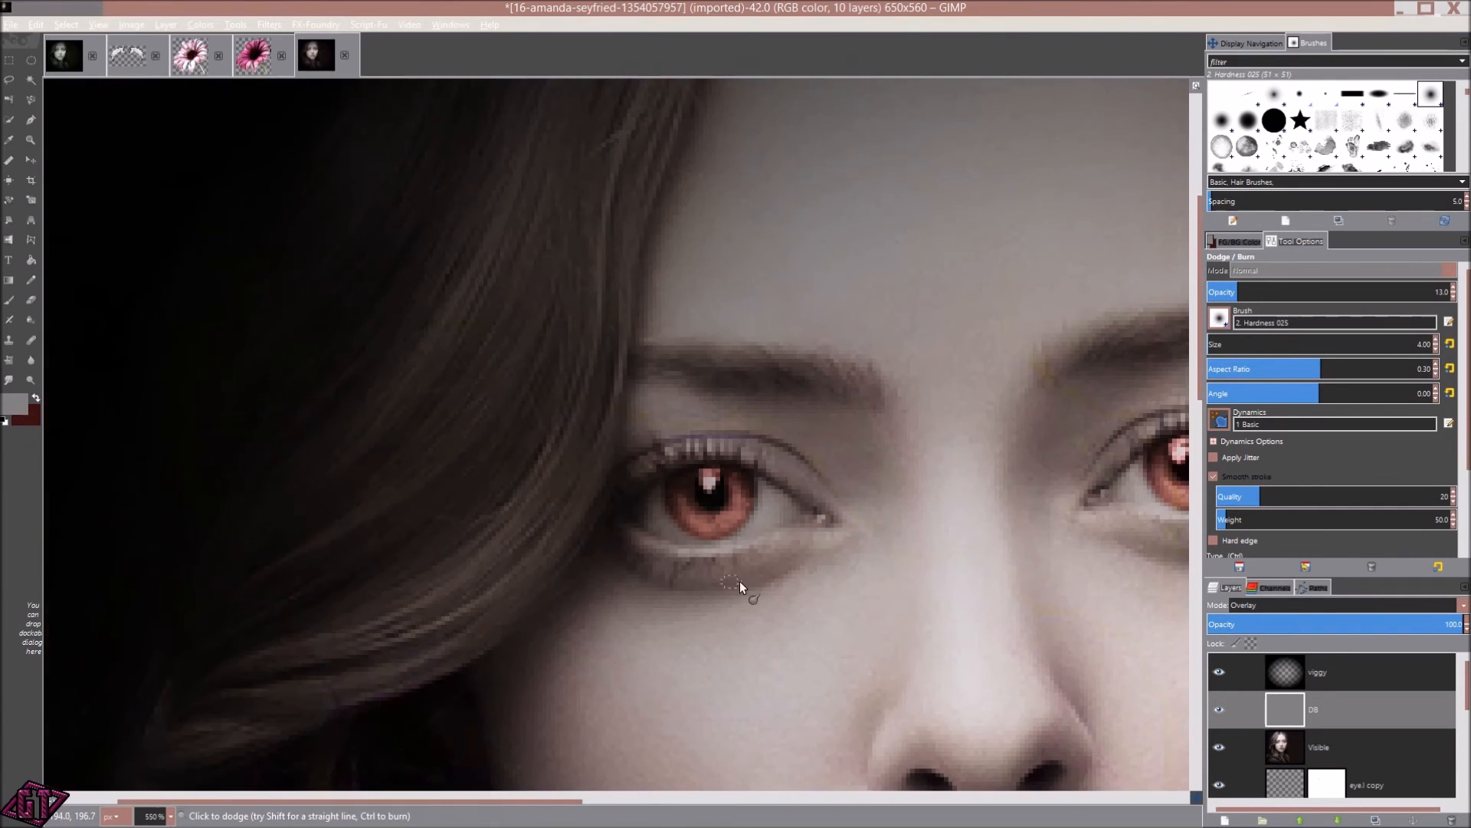
drag(840, 603, 382, 532)
drag(776, 516, 715, 765)
scroll(621, 526, up, 4)
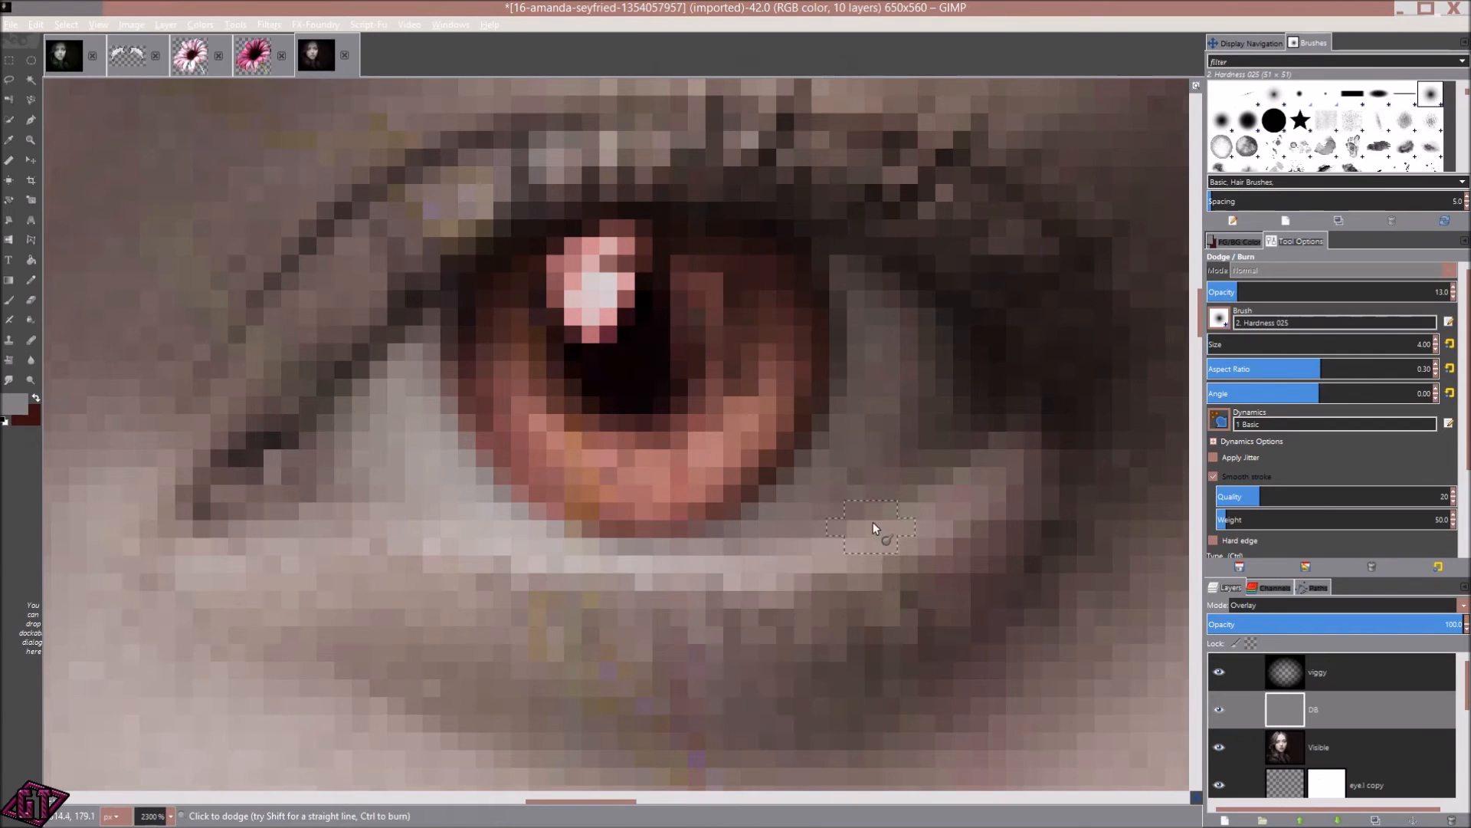
scroll(705, 640, down, 5)
drag(591, 702, 714, 412)
scroll(767, 444, down, 2)
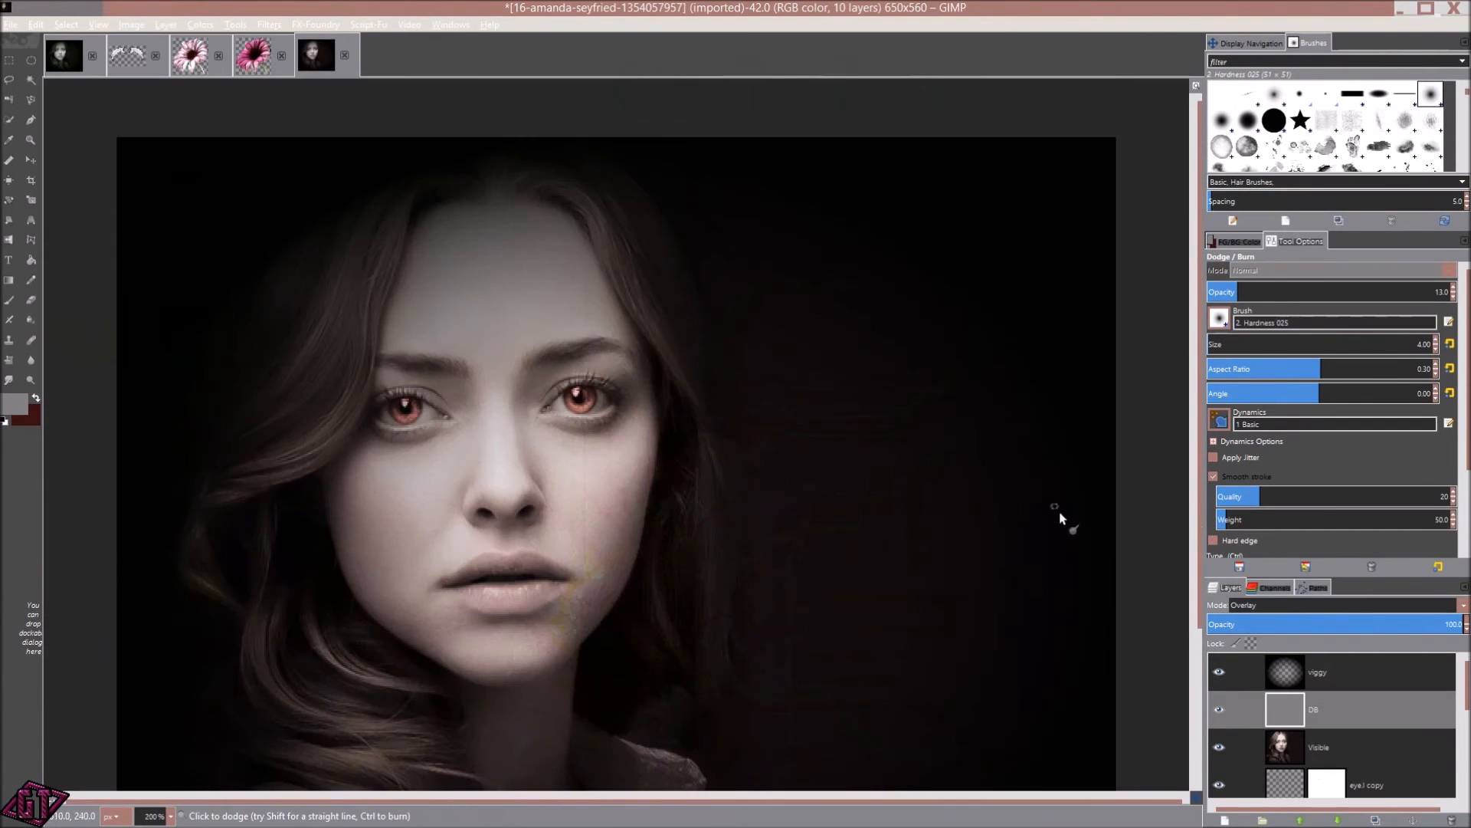
click(1220, 712)
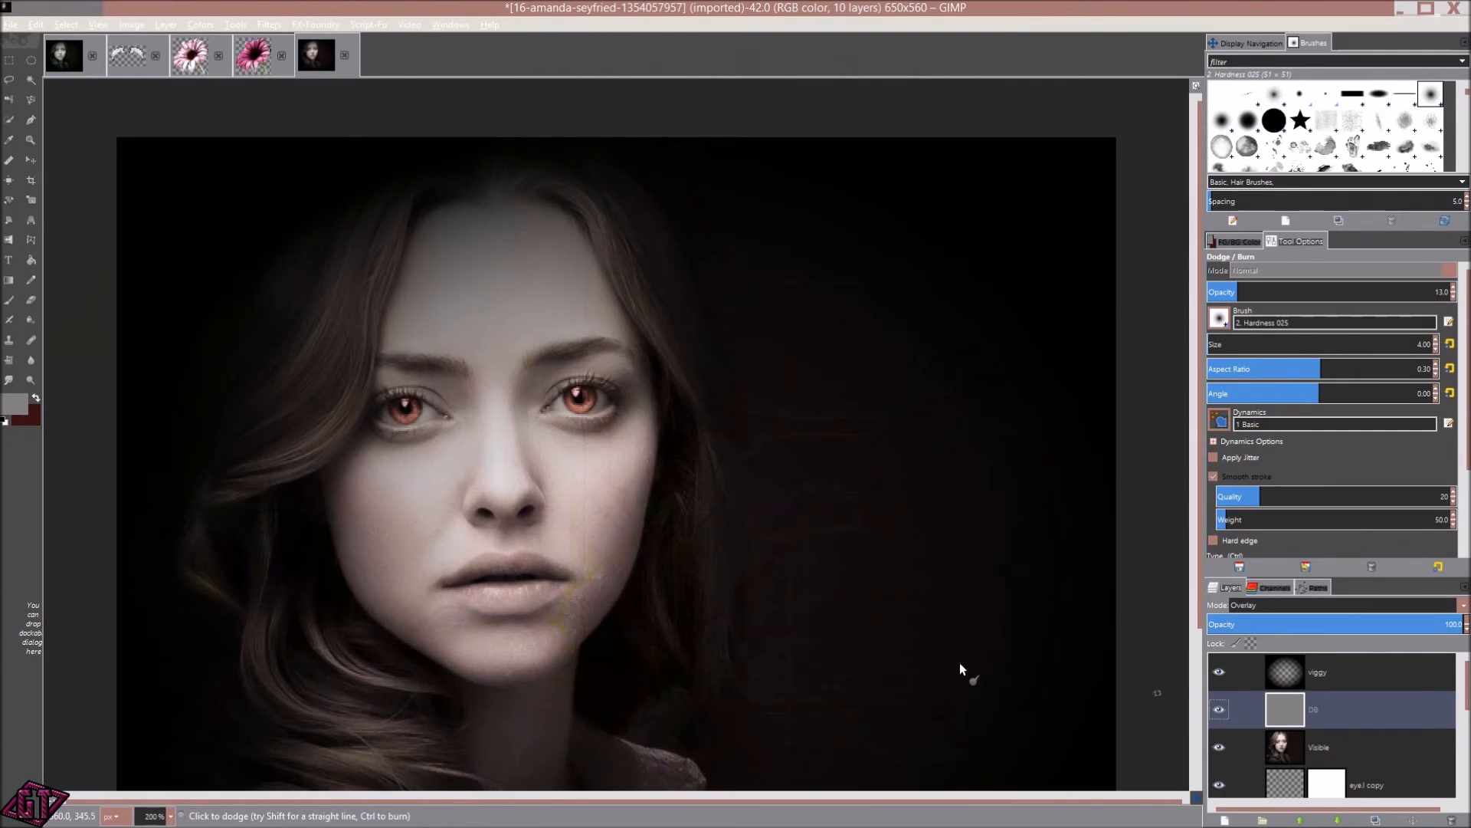
- Set the dodge brush to size 20 and opacity 15, and dodge the highlights in the hair curls on the image's left side
scroll(619, 593, up, 2)
scroll(619, 594, down, 2)
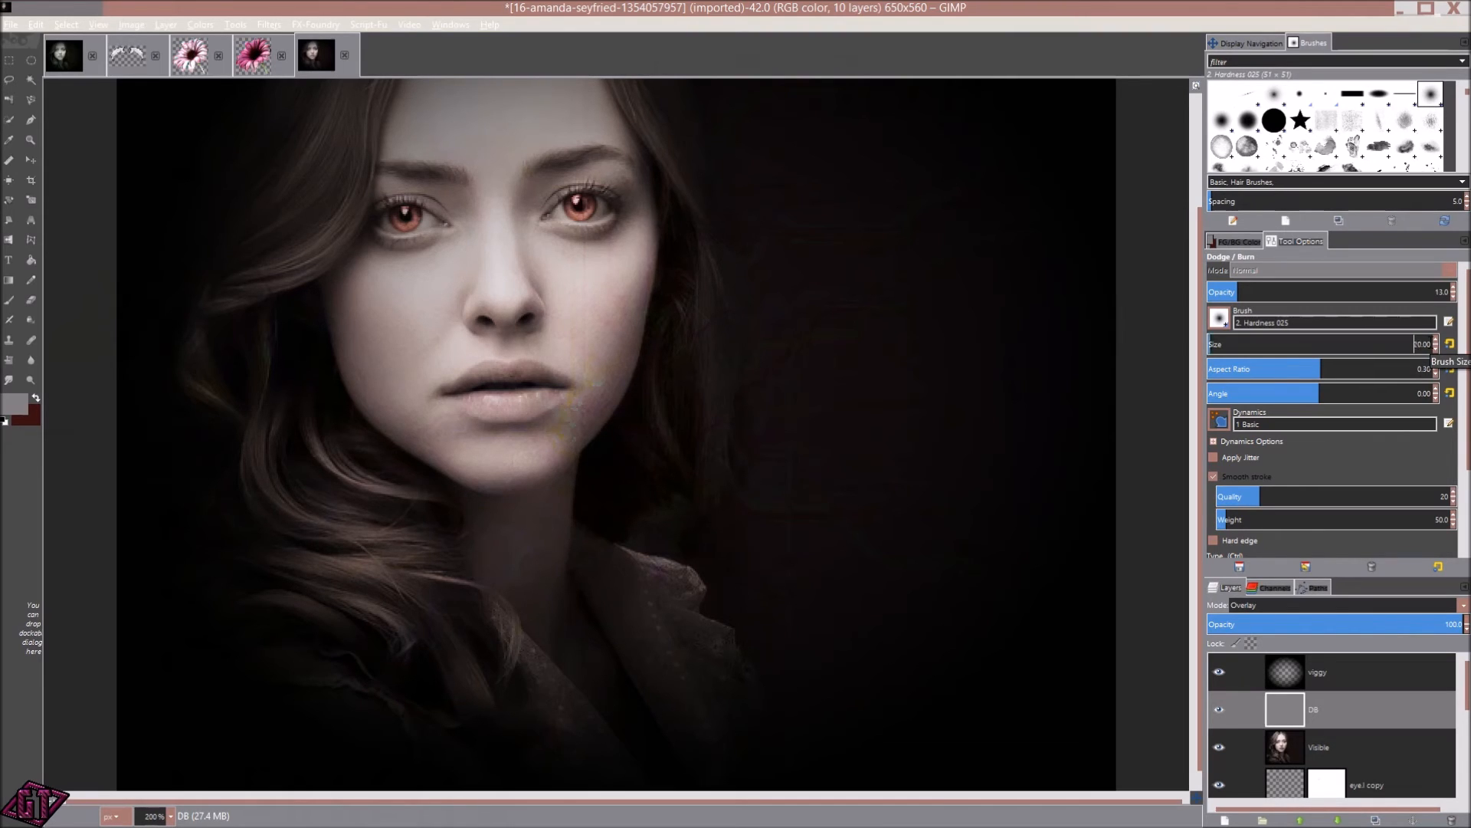
click(1453, 289)
click(1452, 288)
mouse_move(352, 435)
mouse_down()
mouse_move(489, 437)
mouse_move(495, 421)
mouse_up()
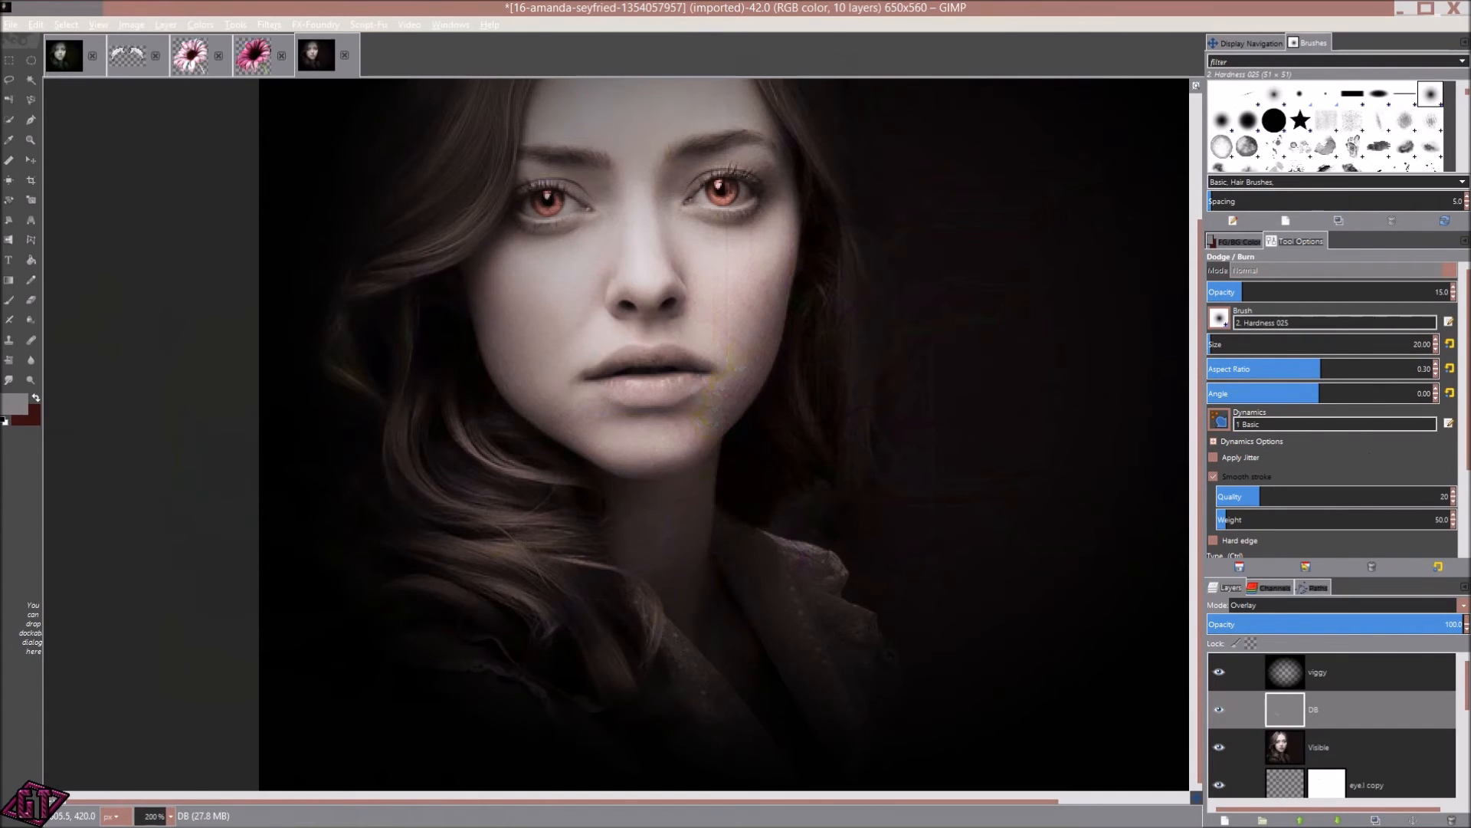
- Dodge the highlights in the curls beside the jaw and the wave of hair above them on the image's left side
click(1221, 708)
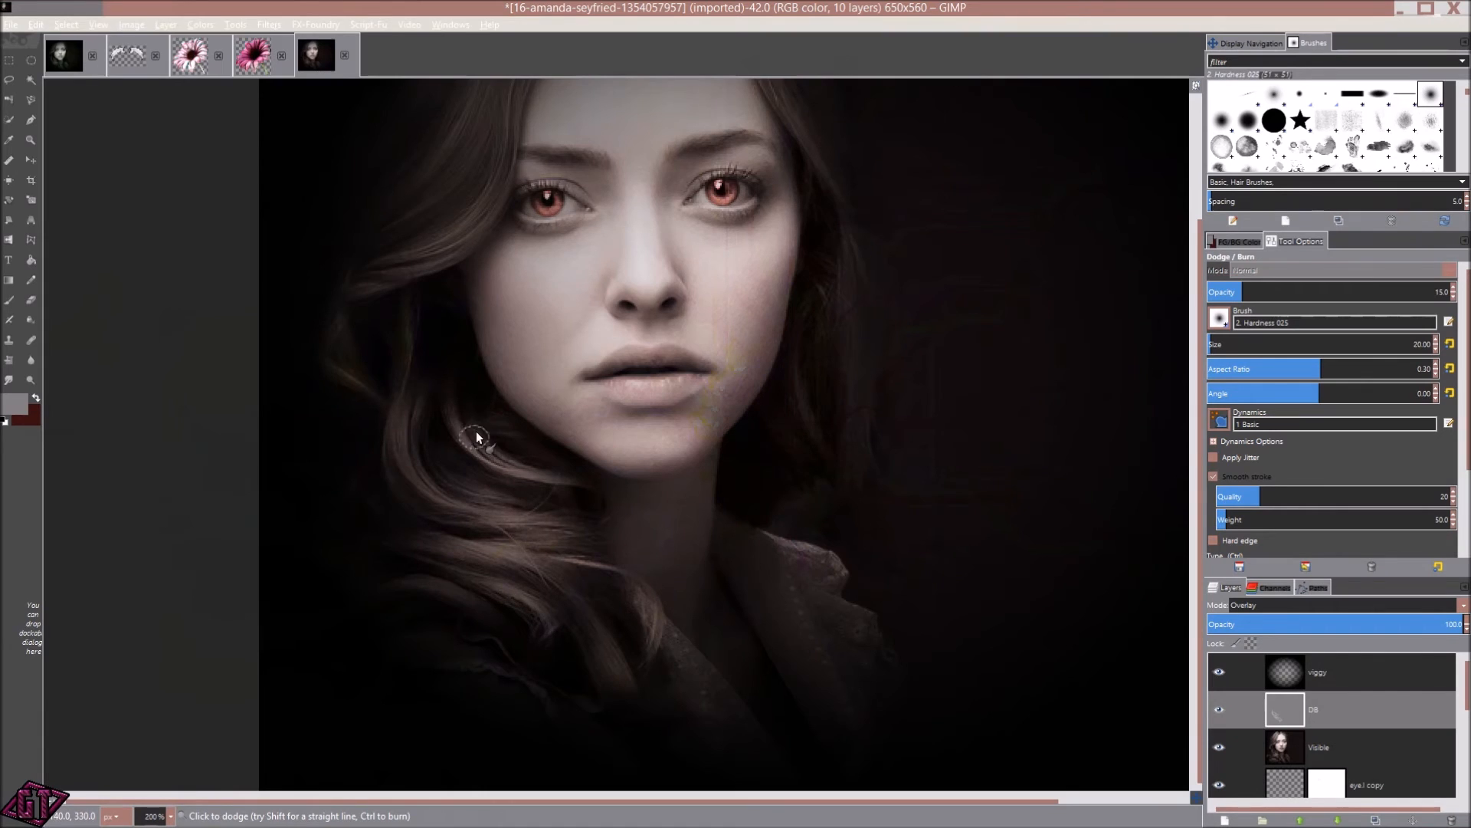
drag(476, 430, 596, 567)
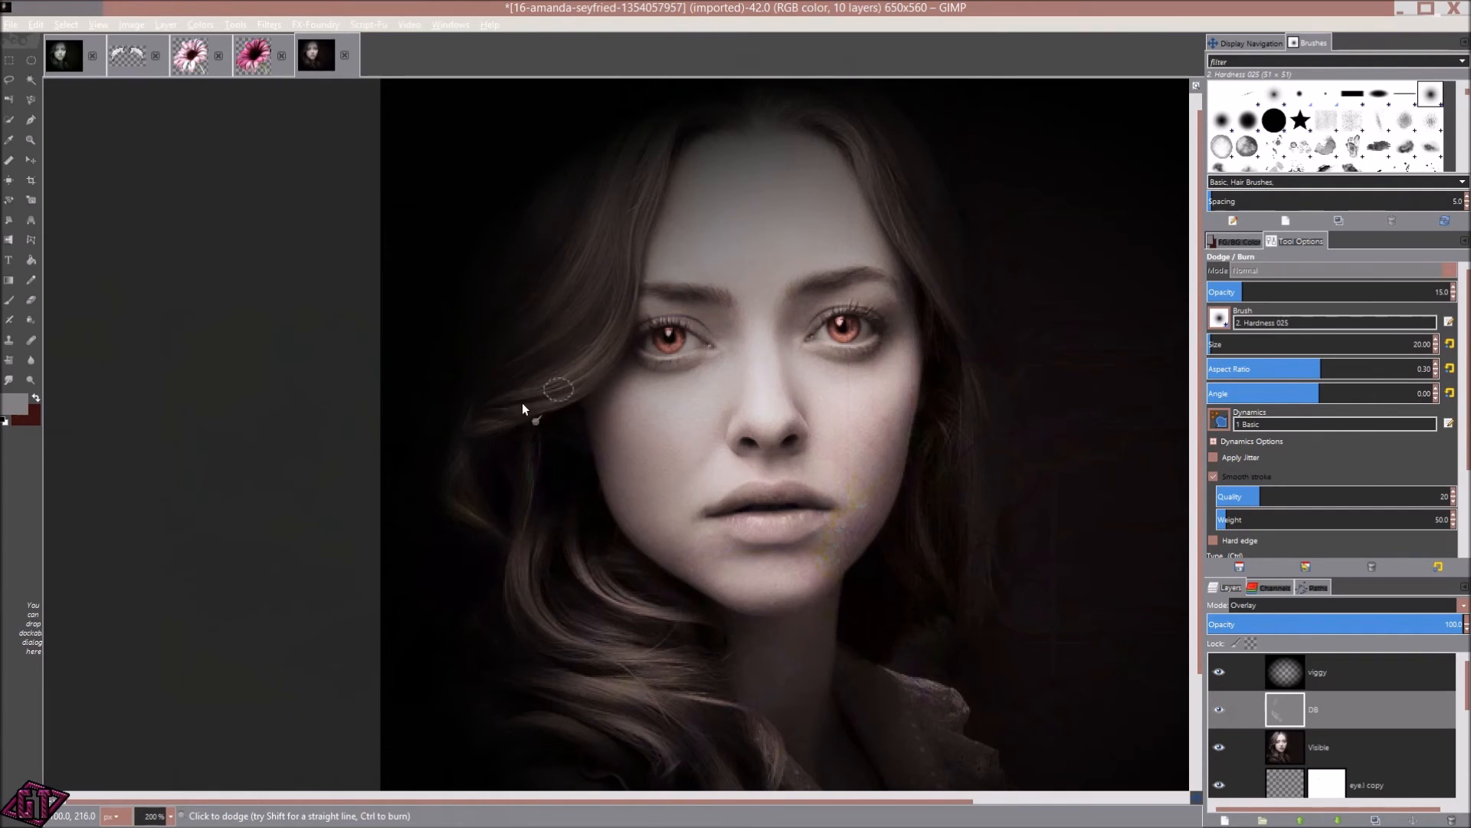
mouse_move(458, 443)
mouse_down()
mouse_move(475, 502)
mouse_move(463, 506)
mouse_up()
mouse_move(484, 229)
mouse_down()
mouse_move(442, 273)
mouse_move(378, 294)
mouse_up()
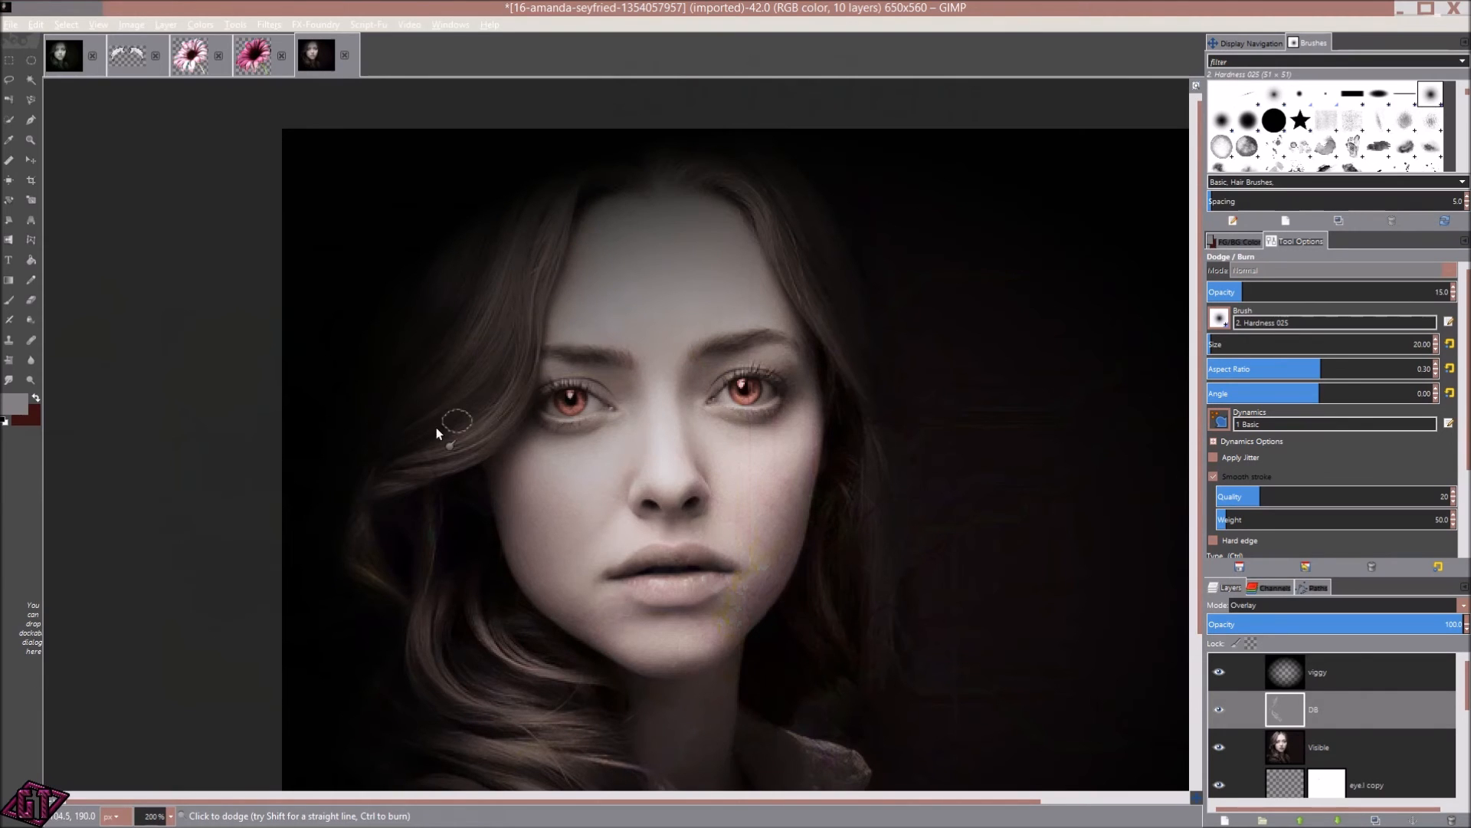
drag(540, 381, 432, 231)
drag(526, 515, 502, 417)
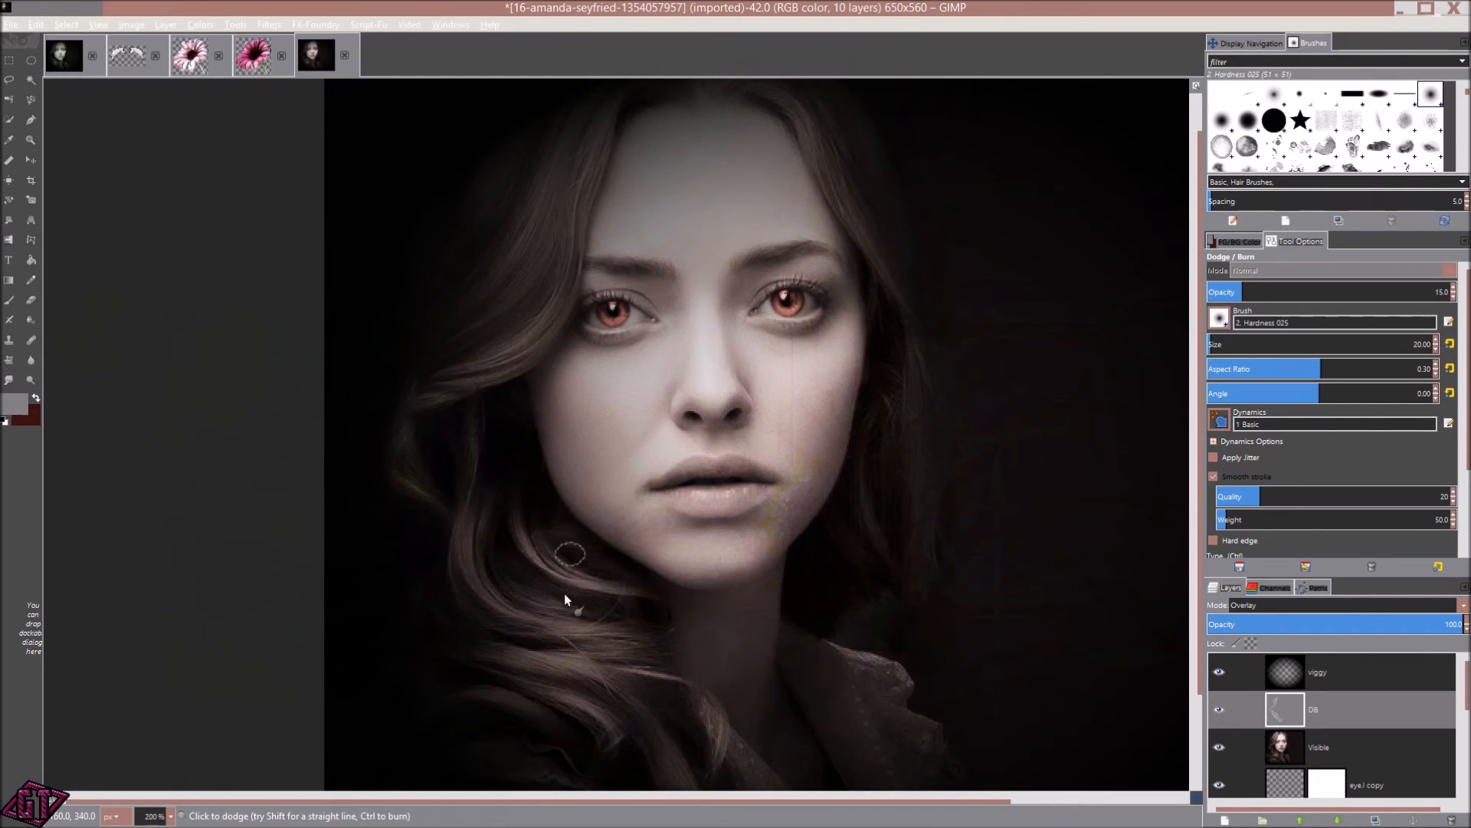
drag(564, 593, 430, 480)
drag(430, 430, 450, 470)
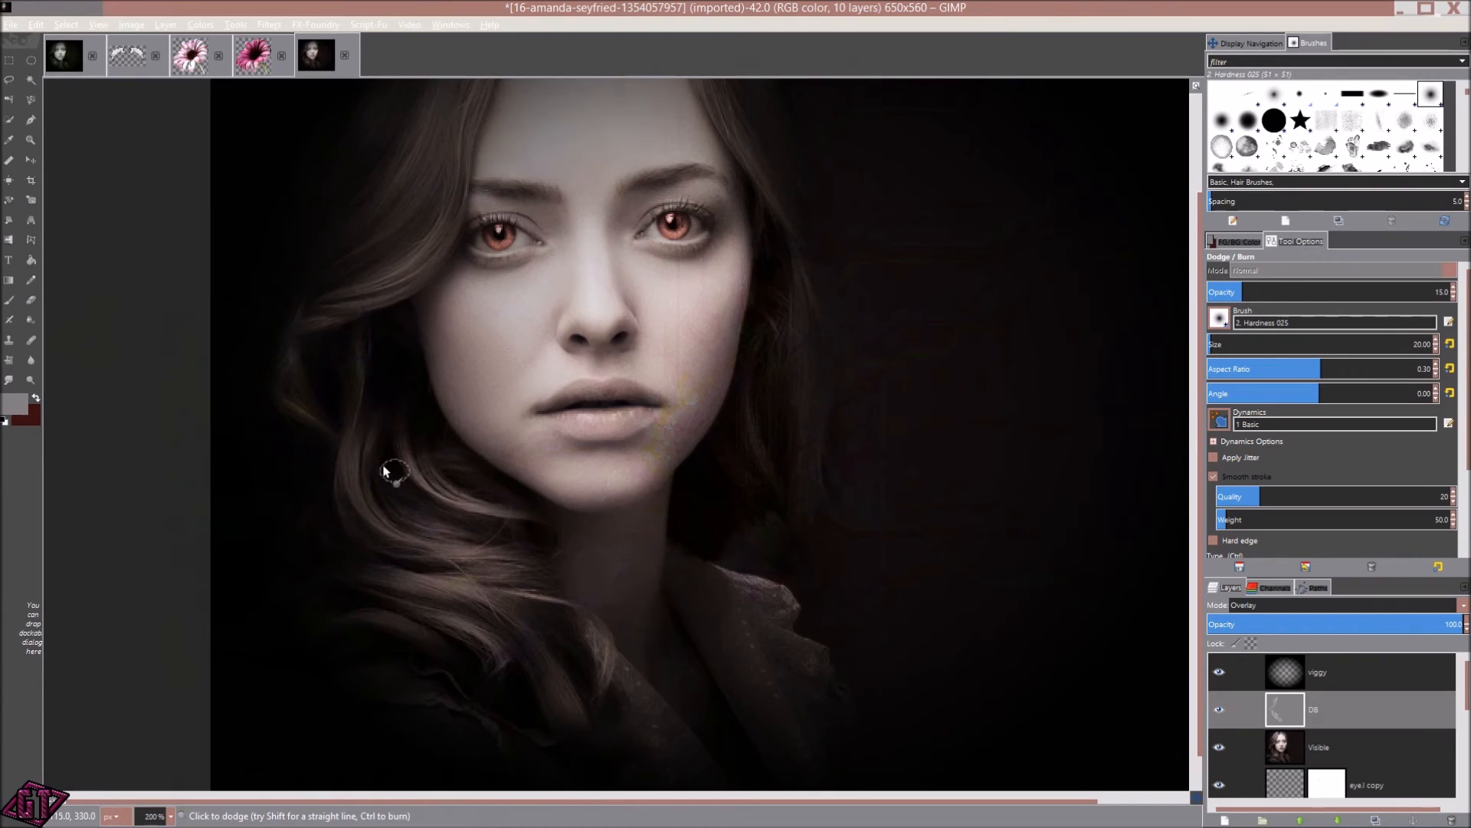
- Enlarge the dodge brush to size 41.91 and dodge the broad upper hair strands on both sides of the face
drag(579, 586, 733, 378)
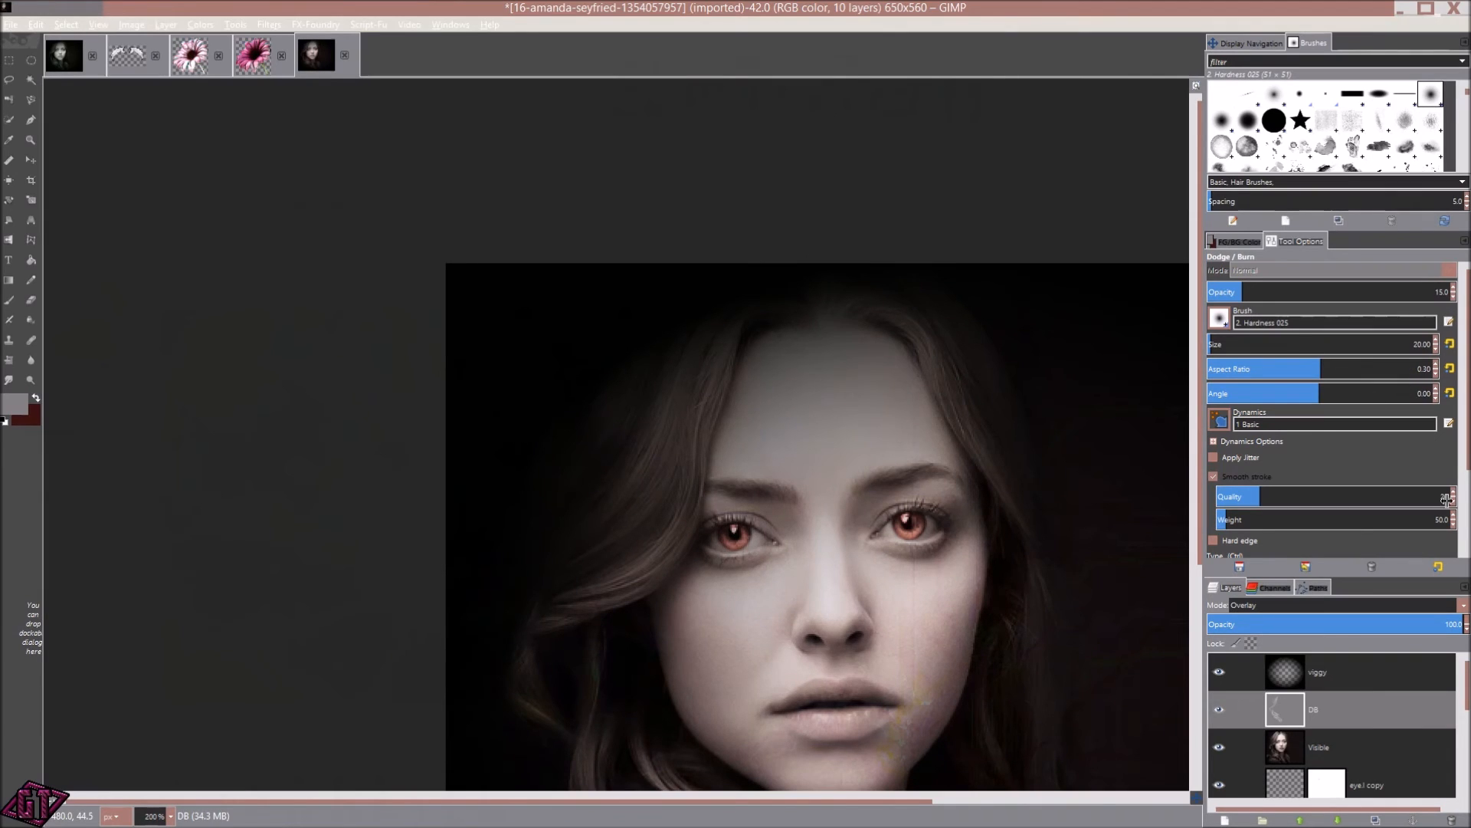
click(1433, 347)
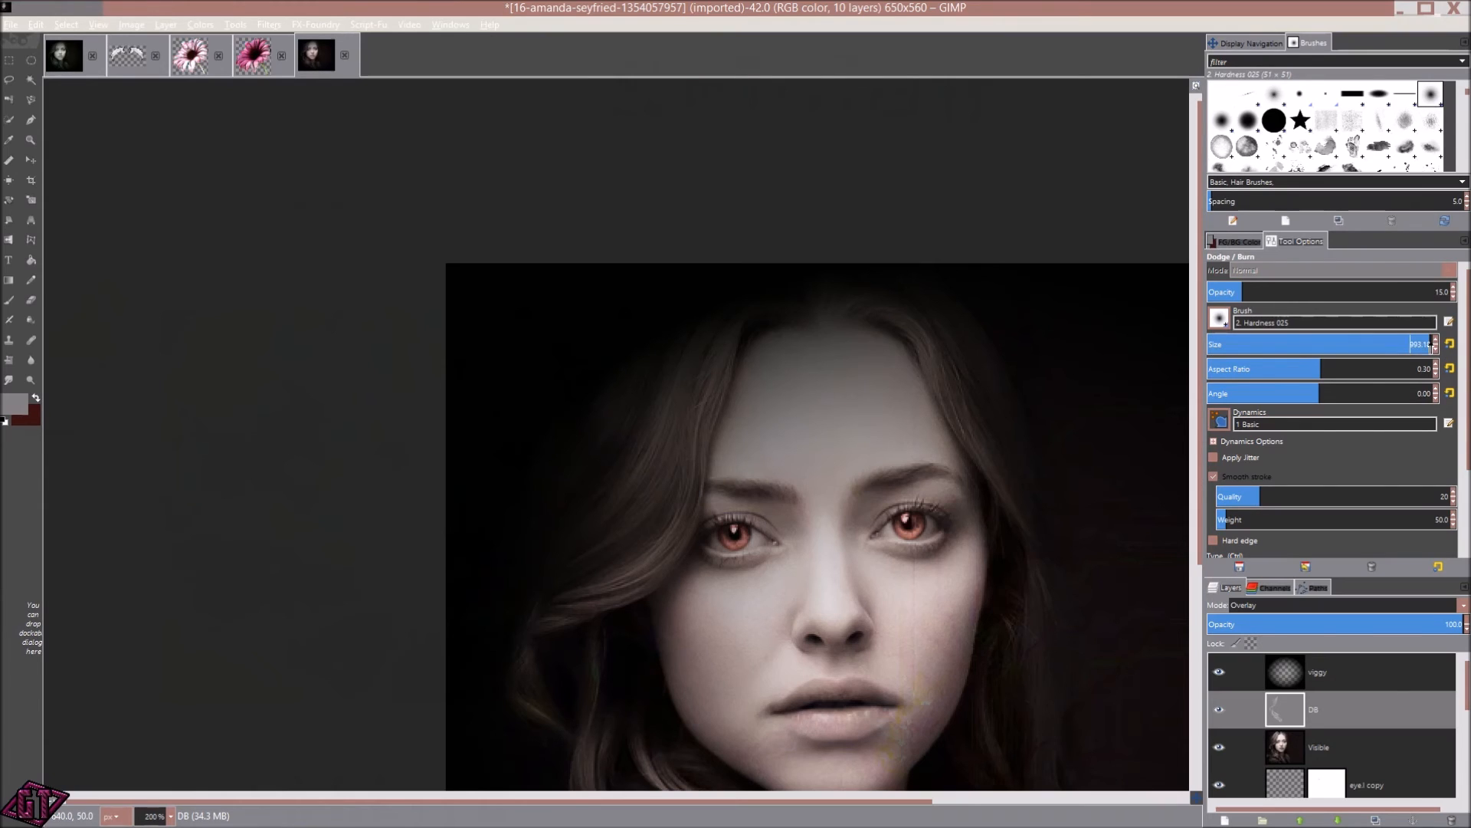
drag(1412, 345, 1216, 344)
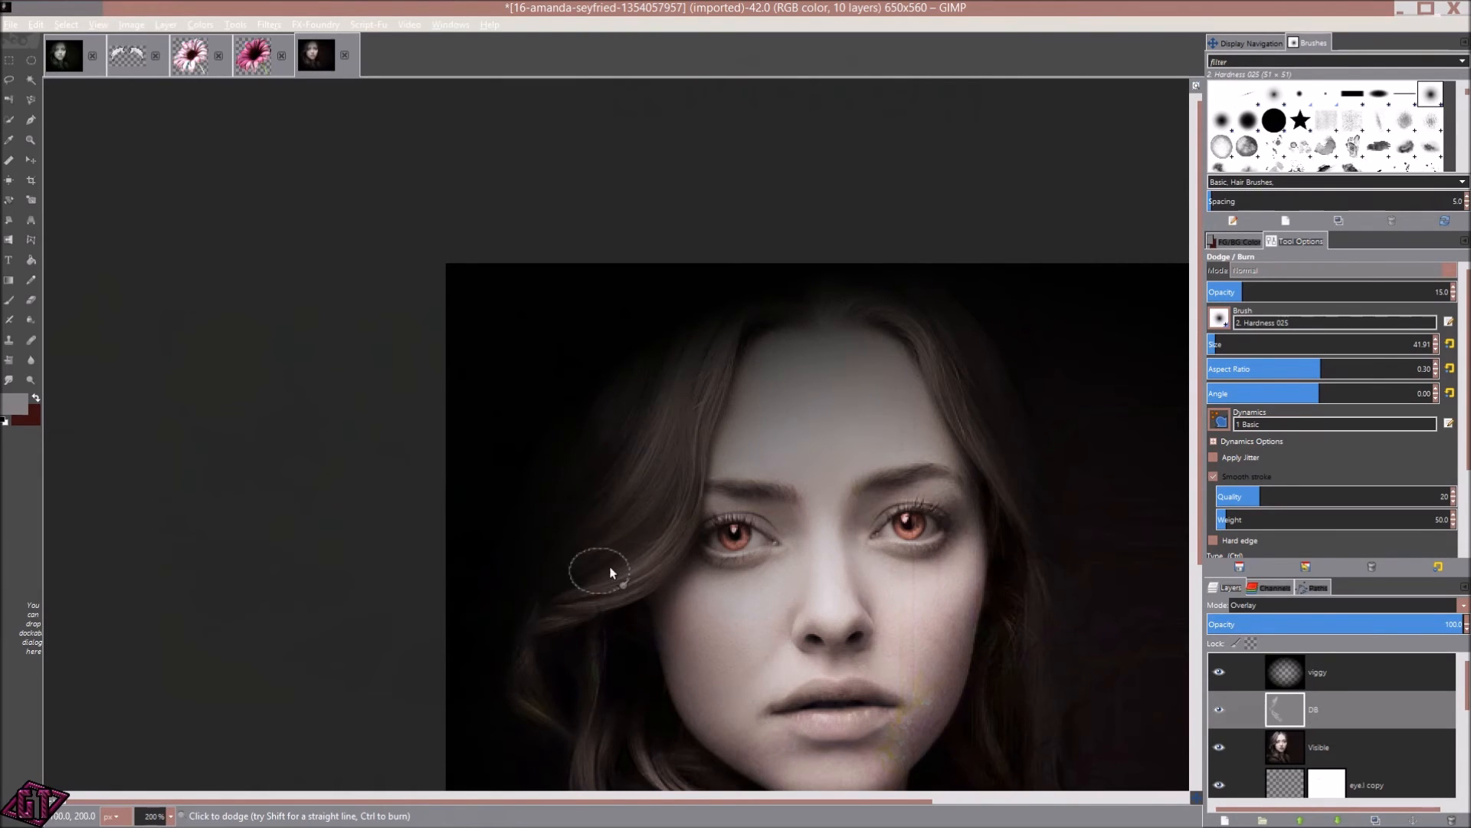
mouse_move(554, 556)
mouse_down()
mouse_move(419, 416)
mouse_move(283, 449)
mouse_up()
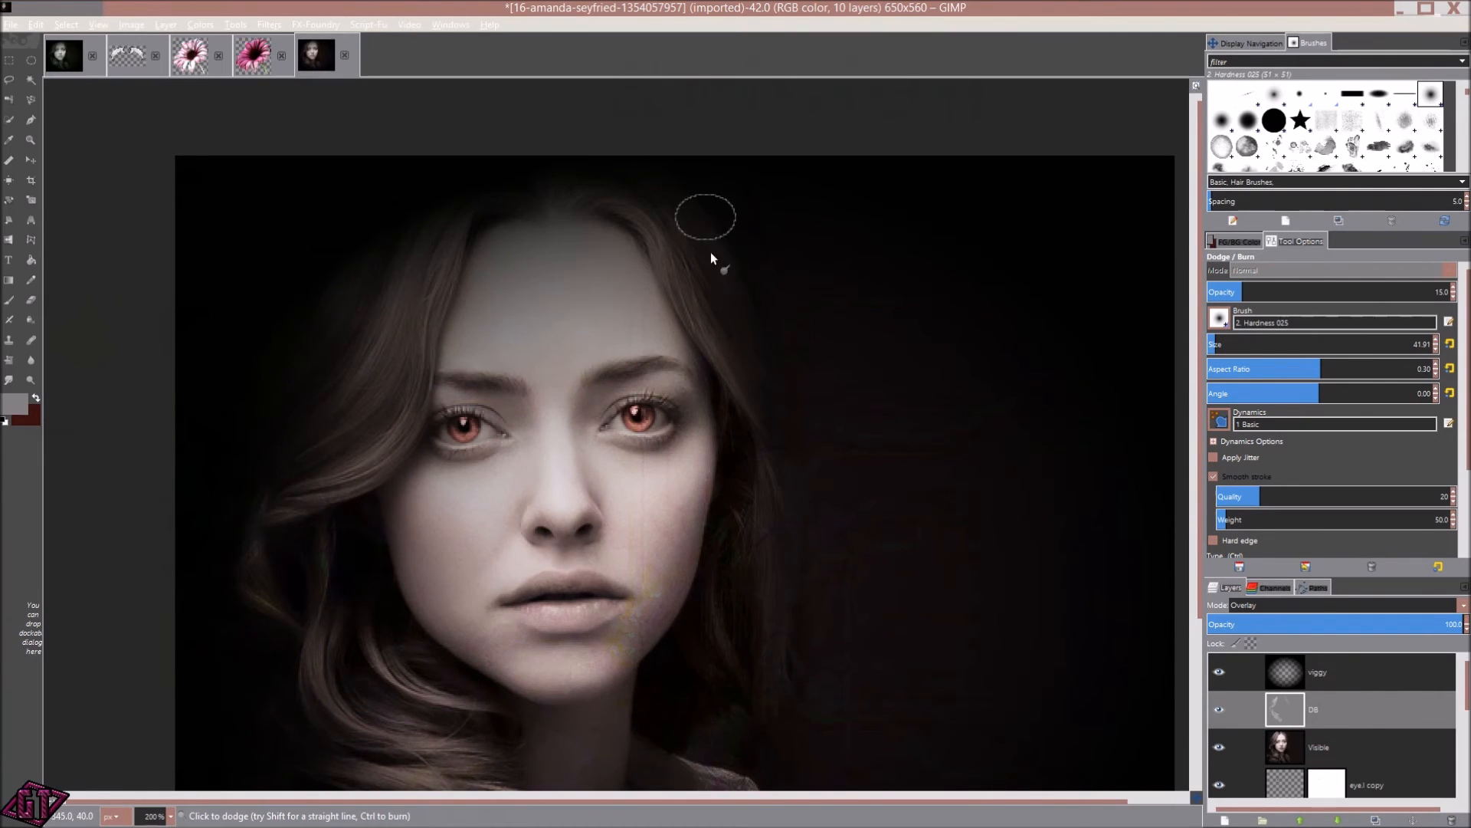
drag(730, 409, 720, 265)
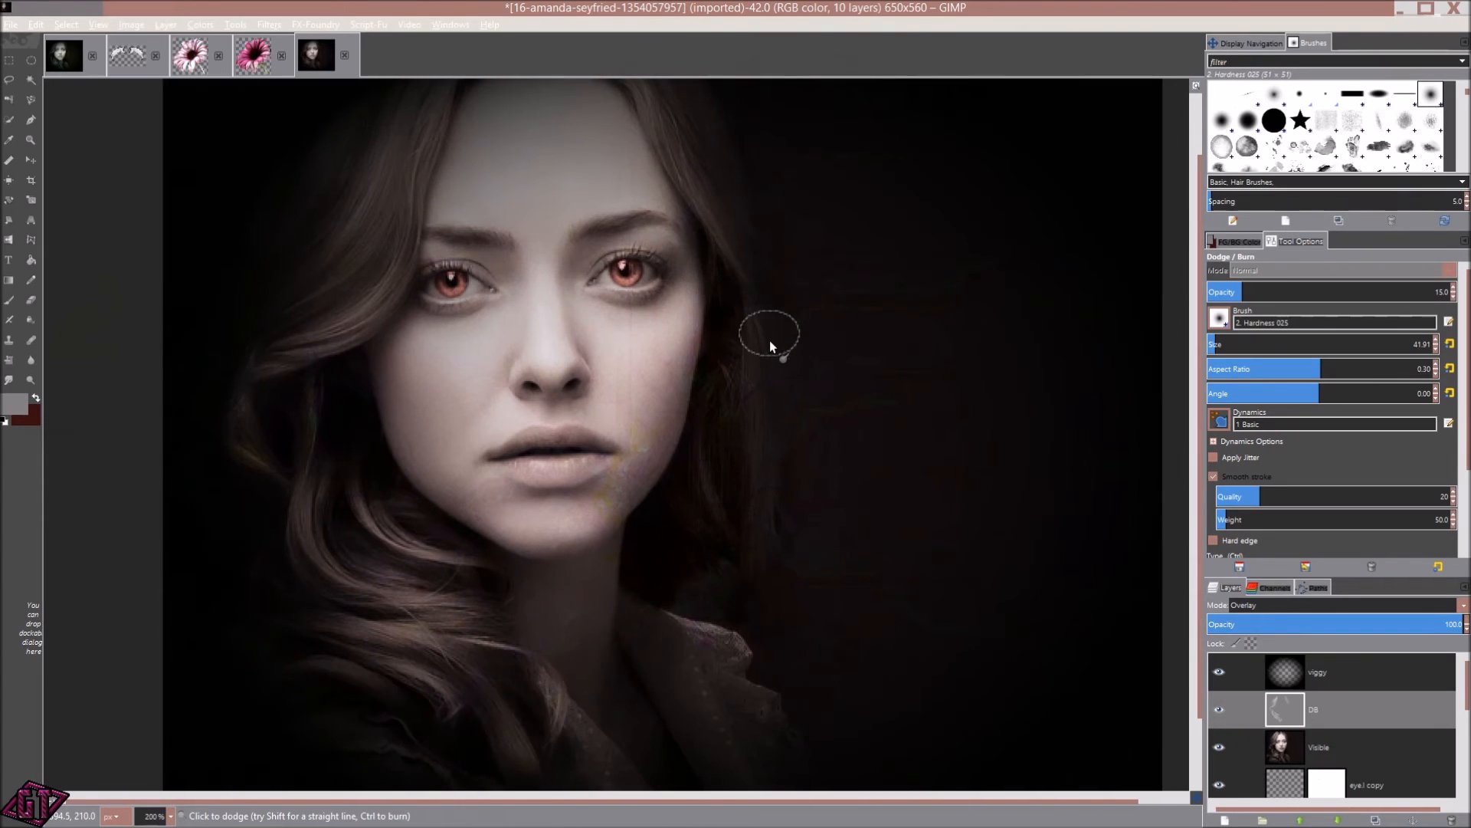
drag(770, 342, 733, 242)
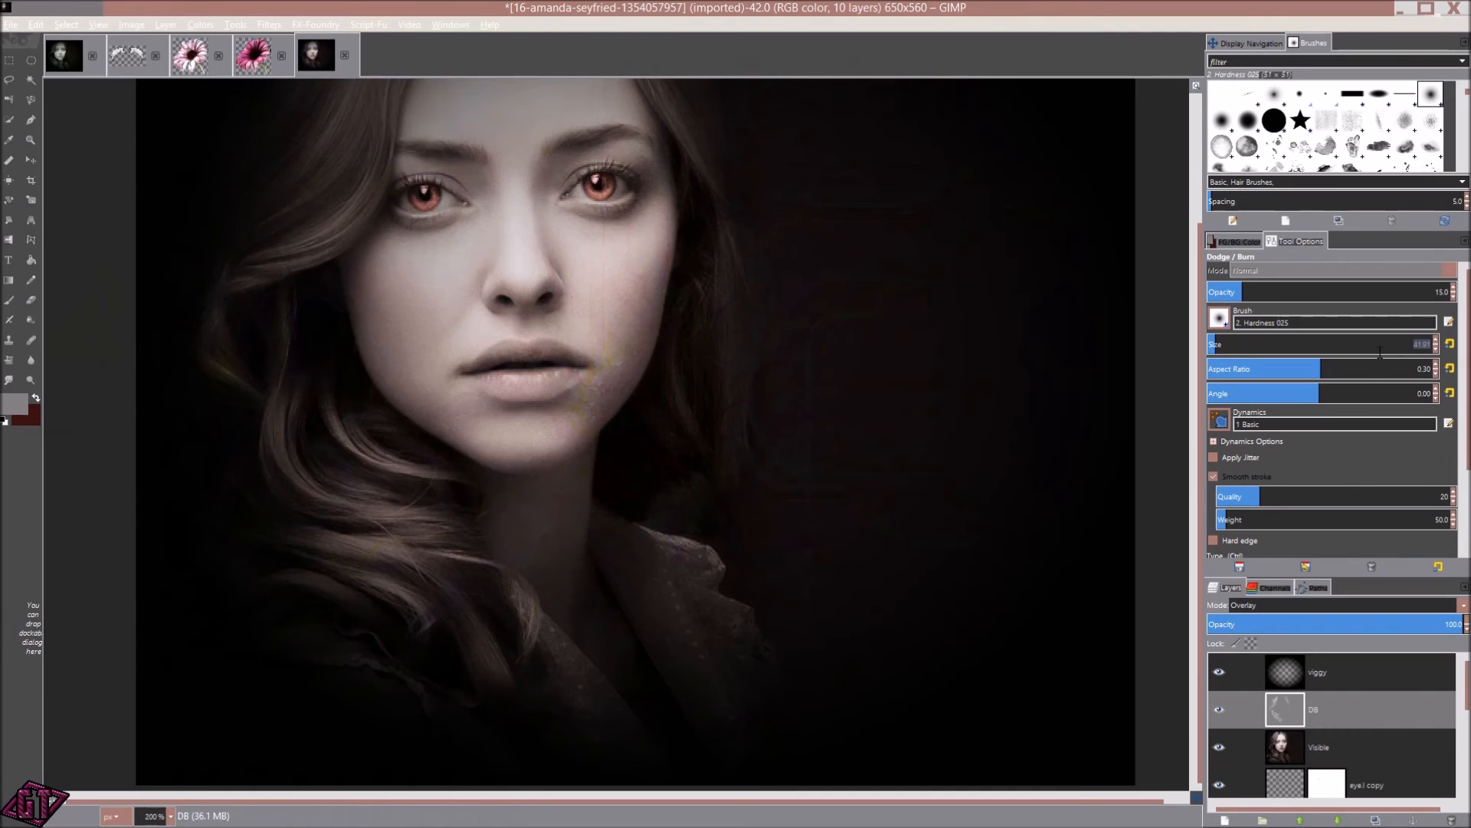
- Set the brush size to 20 and dodge the hair strands on the image's right side and the jacket collar
text(20)
key(Return)
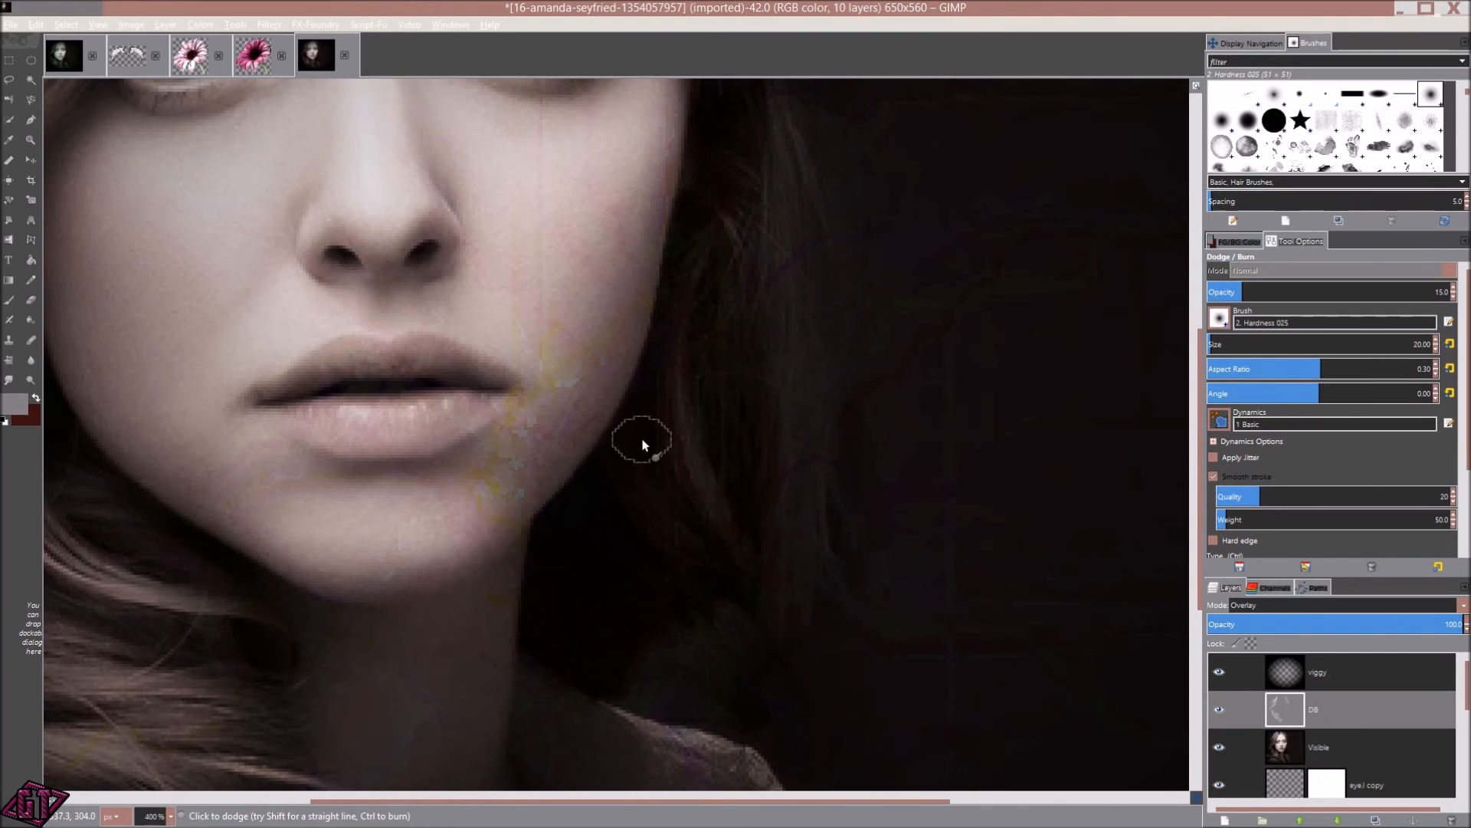
drag(712, 427, 623, 206)
drag(568, 558, 552, 461)
mouse_move(552, 403)
mouse_down()
mouse_move(645, 455)
mouse_move(557, 406)
mouse_move(684, 479)
mouse_move(555, 407)
mouse_move(636, 447)
mouse_move(587, 523)
mouse_move(625, 505)
mouse_move(760, 605)
mouse_move(658, 524)
mouse_move(721, 562)
mouse_move(638, 520)
mouse_move(589, 461)
mouse_move(685, 570)
mouse_move(699, 616)
mouse_up()
drag(408, 510, 578, 429)
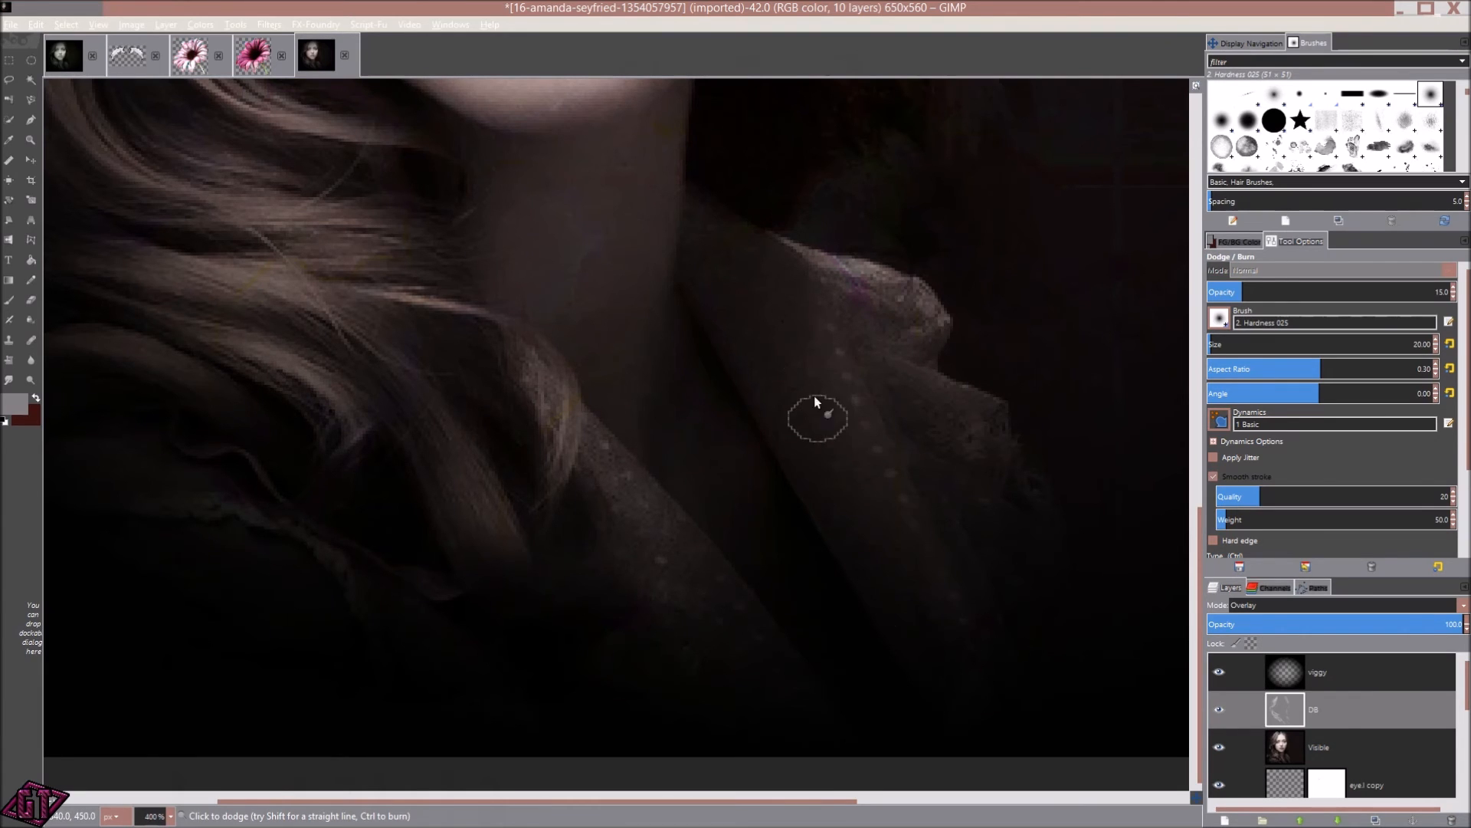
- Compare the portrait with the DB layer hidden and shown, in the full view and closer to the face
scroll(811, 463, down, 3)
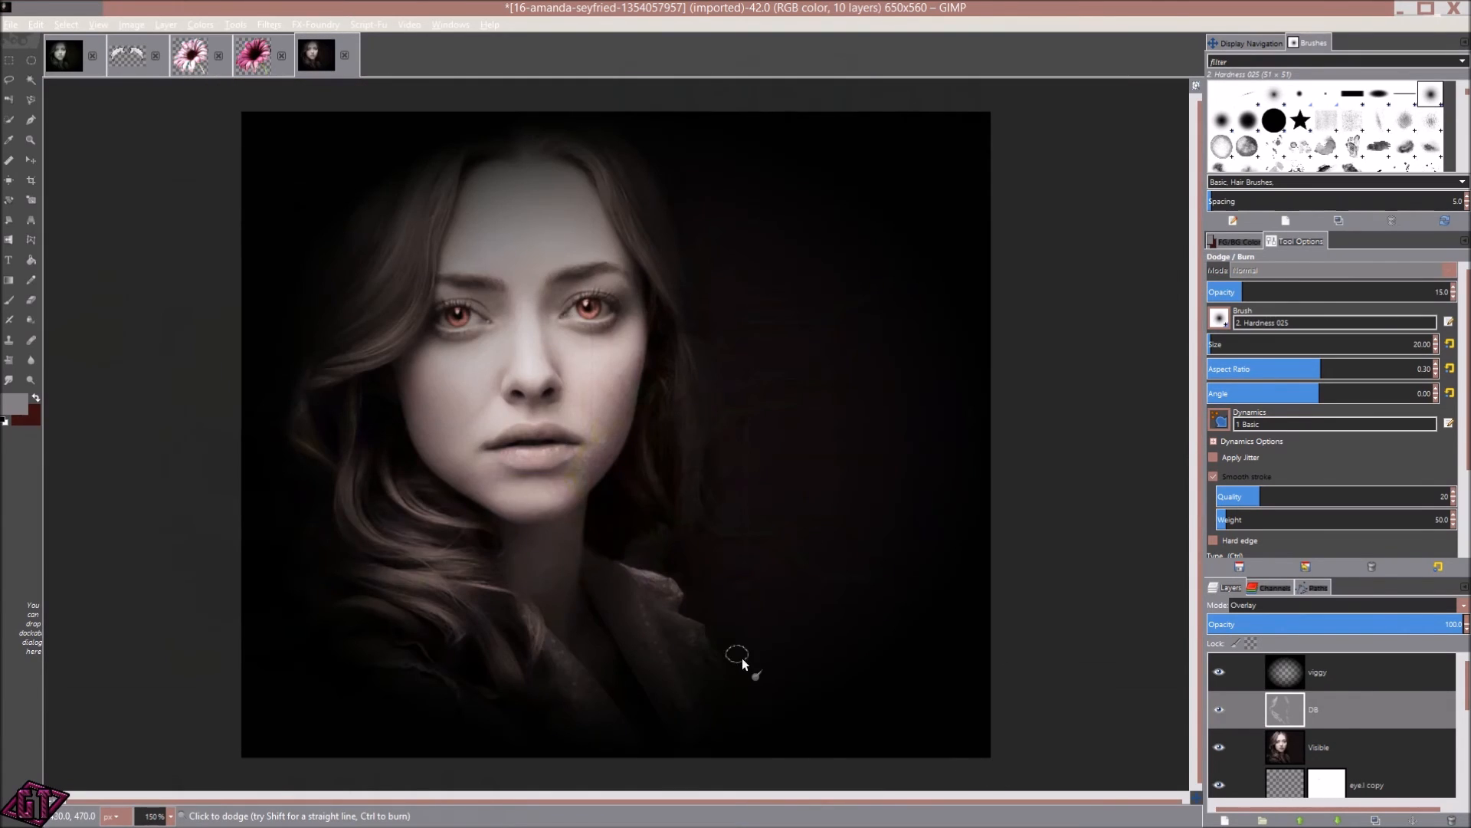
click(1218, 710)
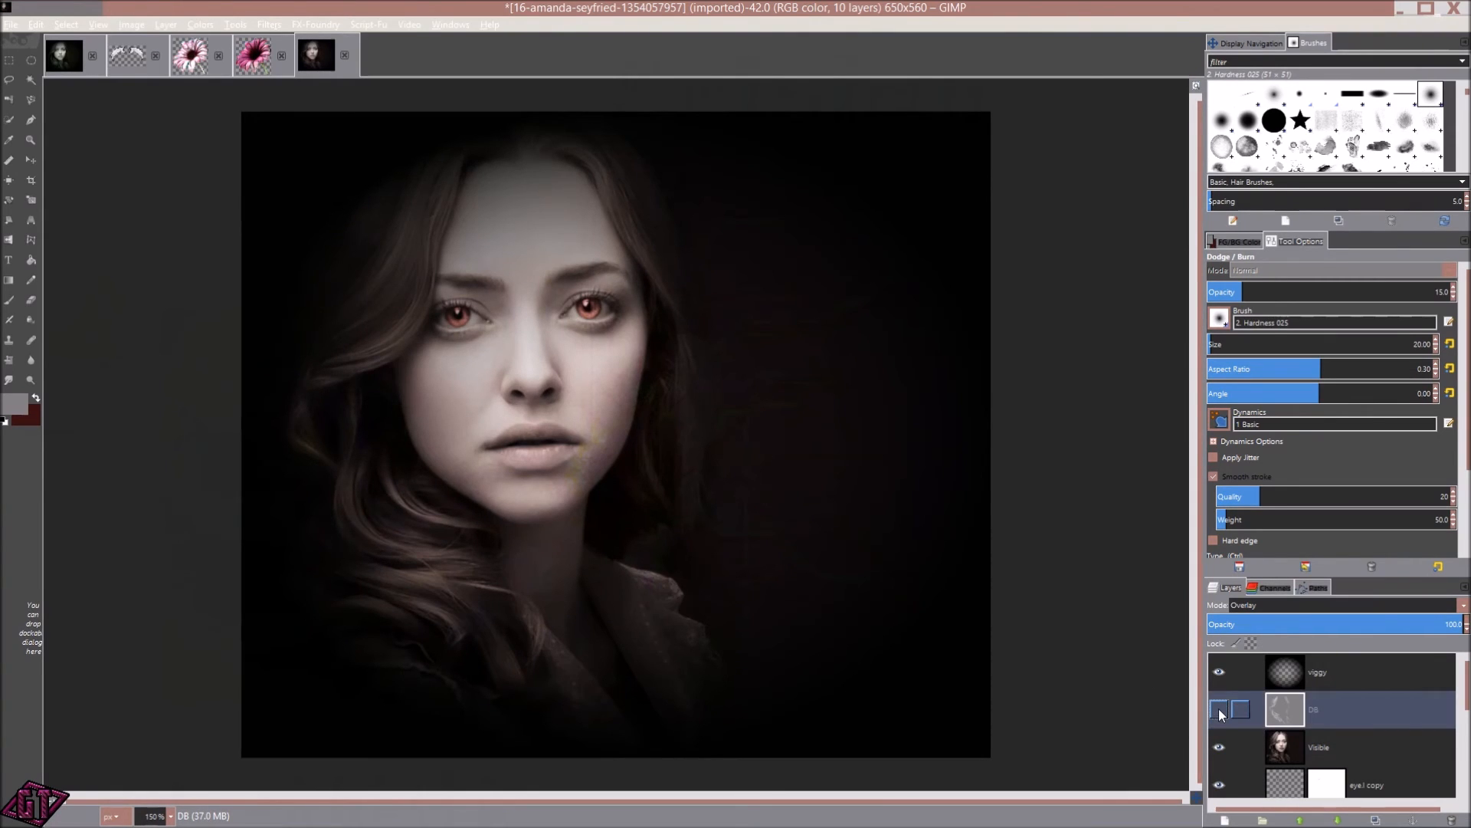
click(1219, 710)
click(1219, 710)
click(1218, 709)
scroll(636, 484, up, 2)
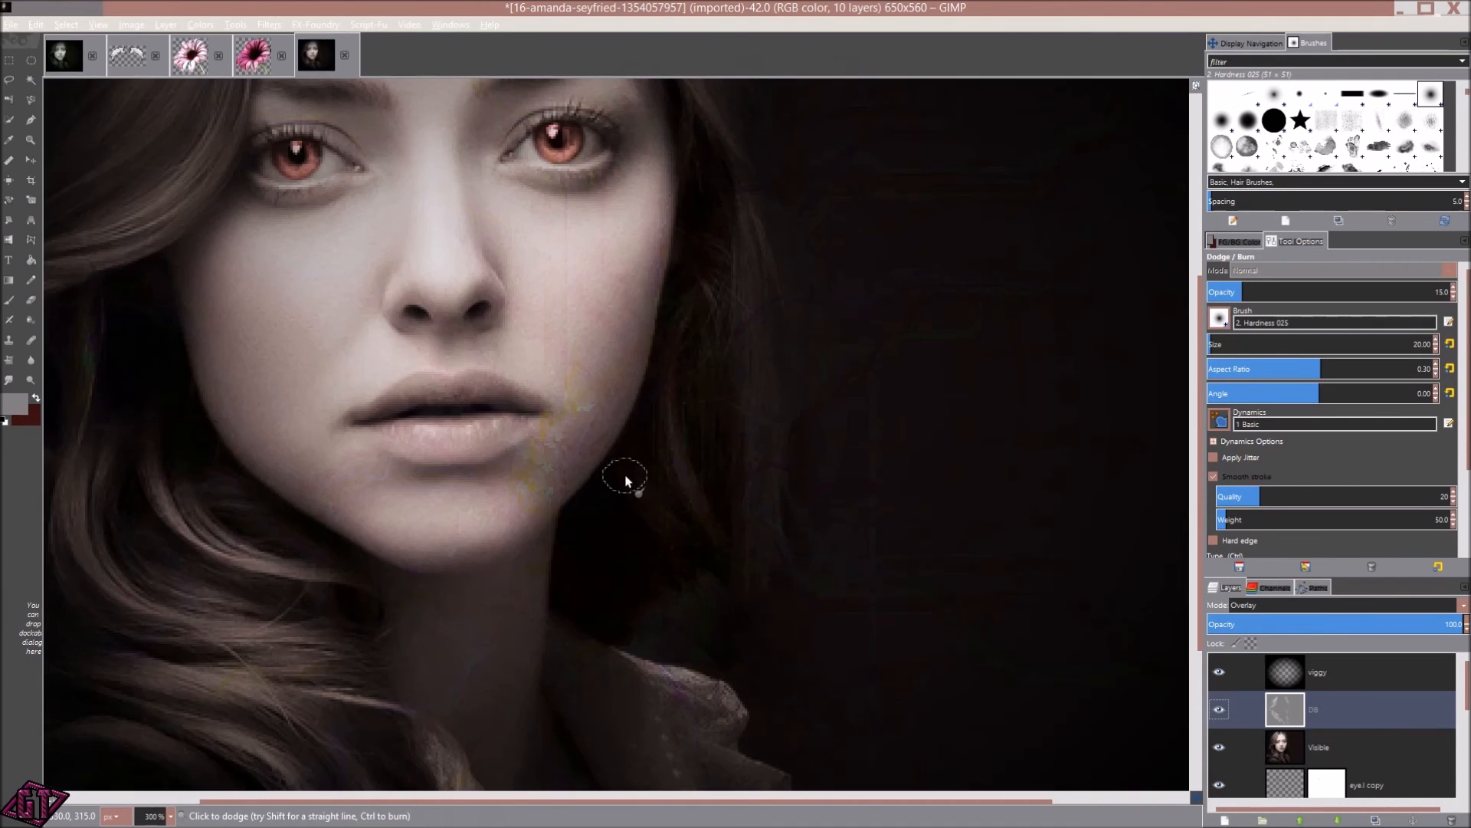
scroll(629, 483, down, 1)
click(1225, 709)
click(1226, 710)
click(1225, 710)
click(1226, 709)
click(1225, 710)
click(1225, 709)
click(1225, 710)
click(1225, 710)
click(1226, 710)
click(1225, 710)
click(1225, 709)
click(1225, 710)
click(1225, 709)
click(1225, 709)
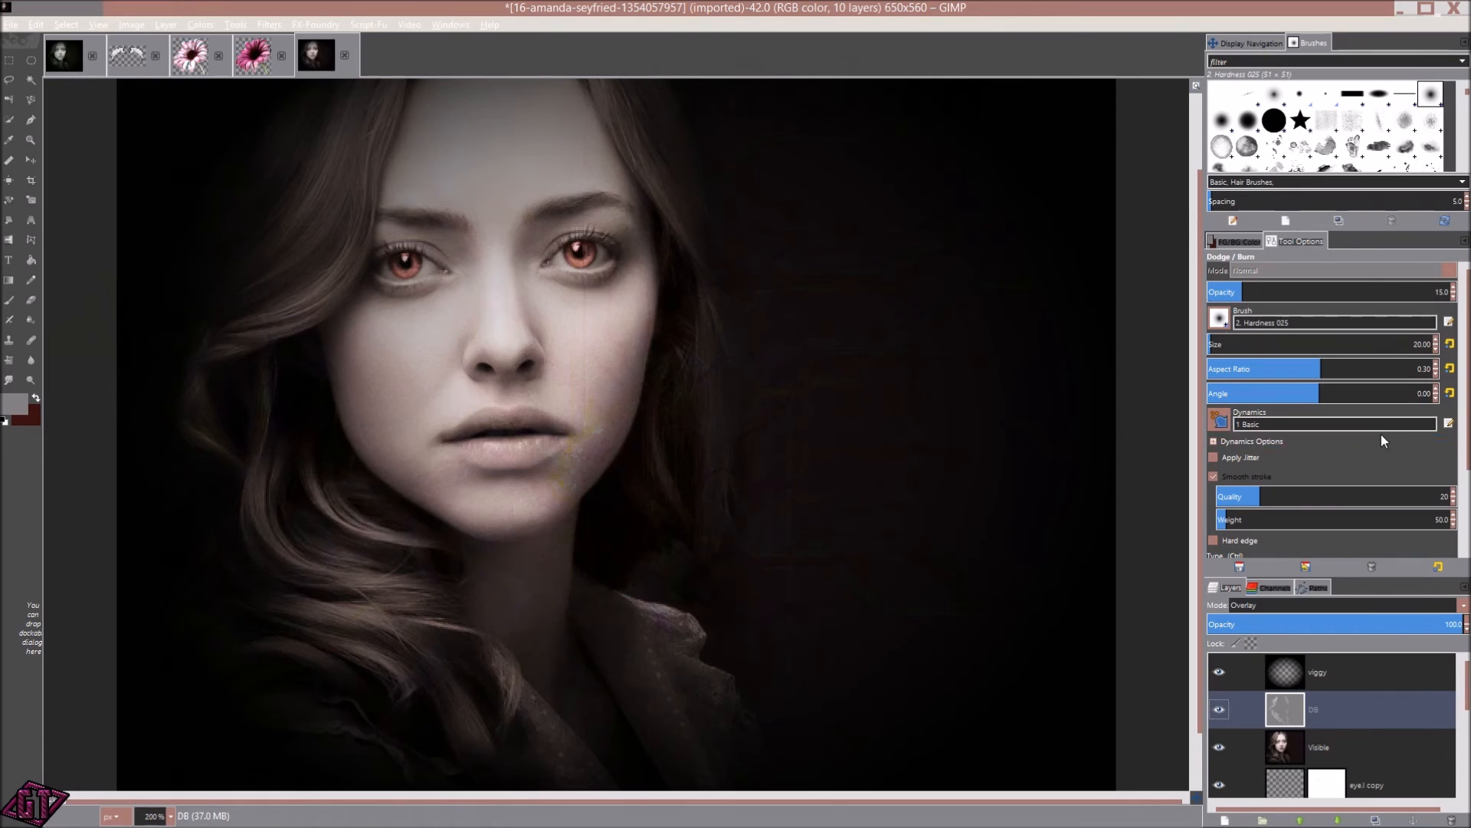
- Switch the tool type to Burn and burn the shadows beside the nose bridge beneath the inner ends of both eyebrows
drag(1467, 450, 1468, 541)
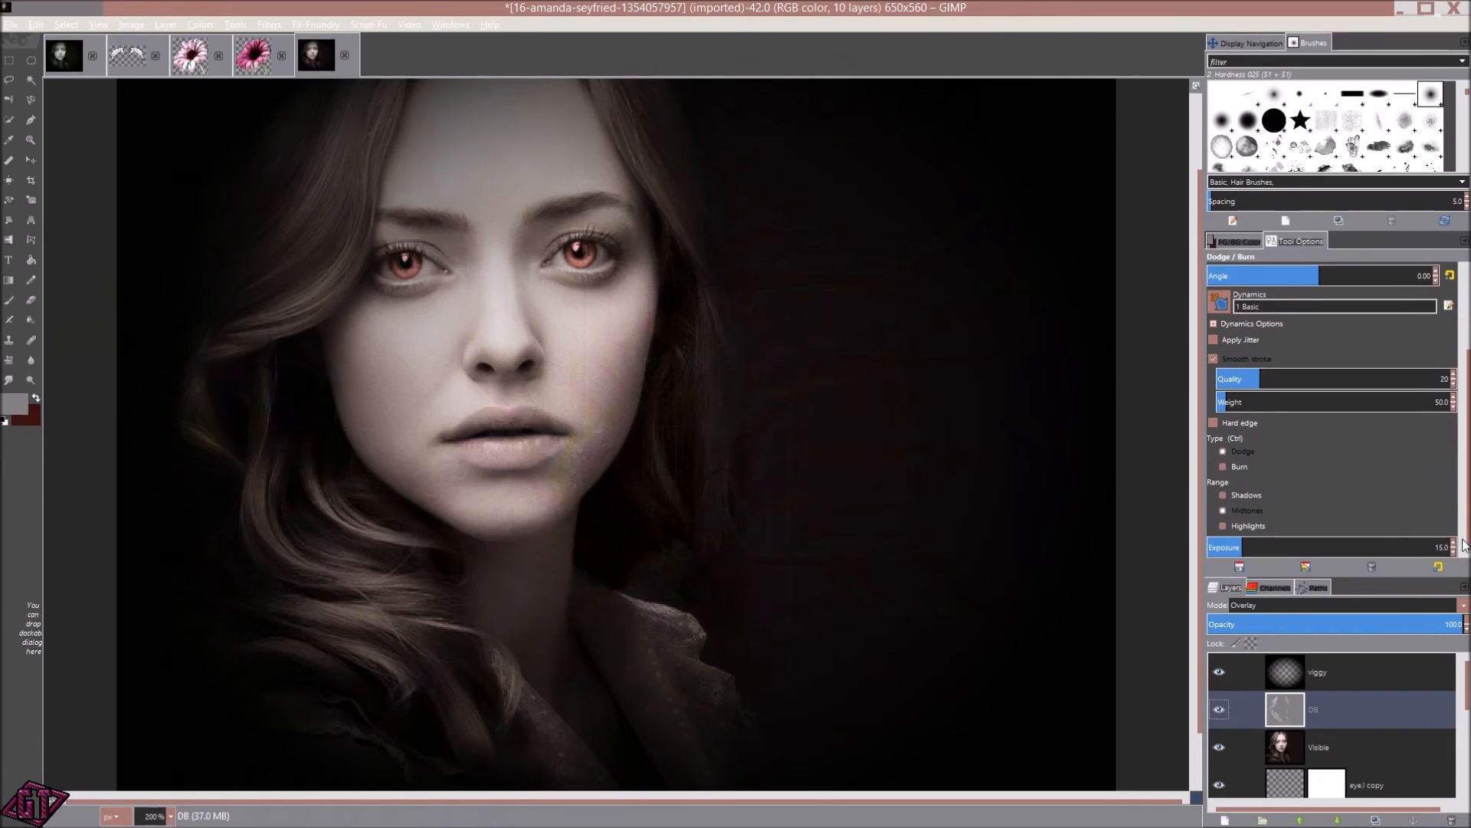
click(1236, 465)
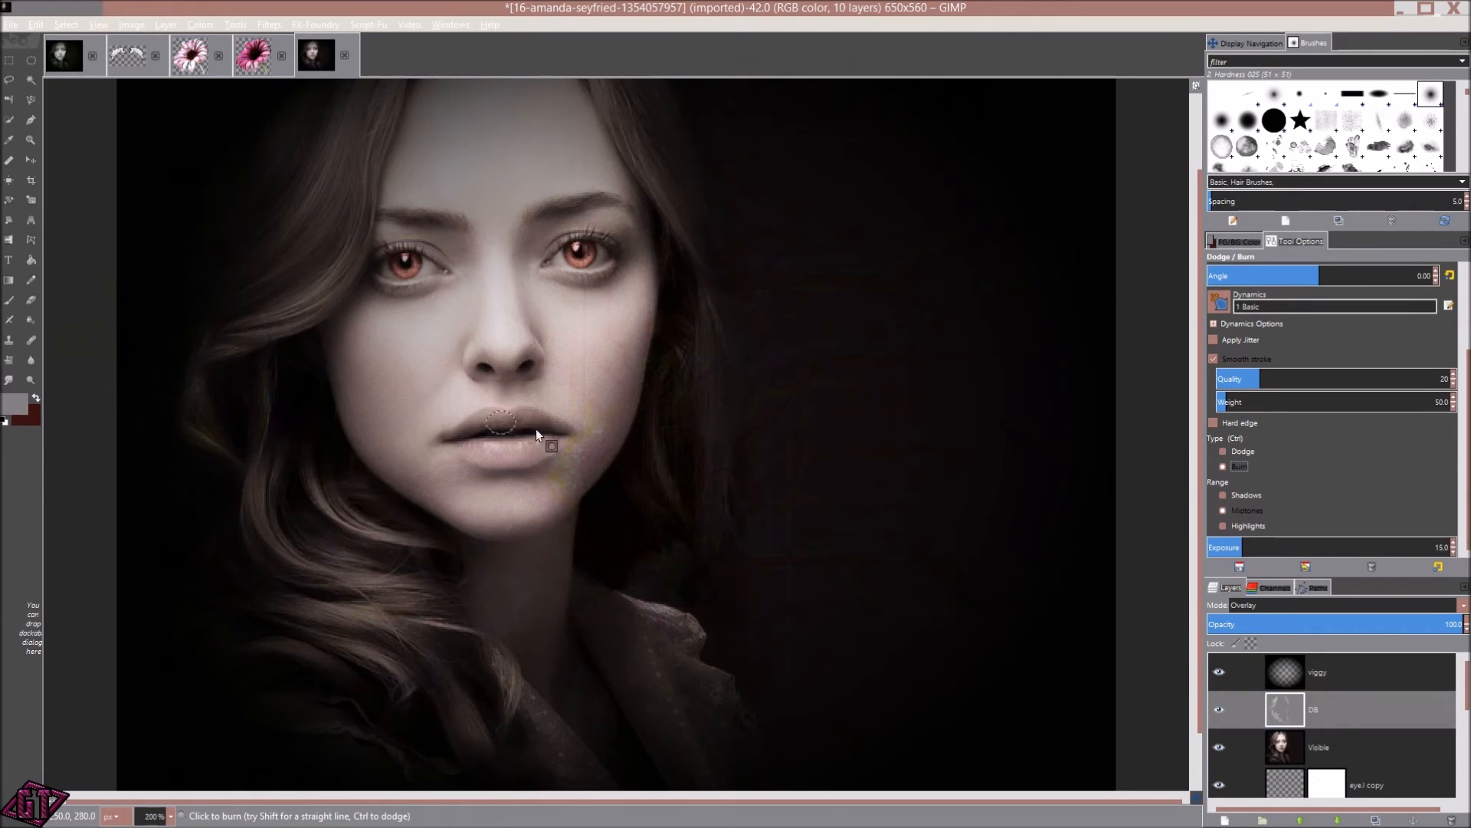
drag(561, 487, 839, 639)
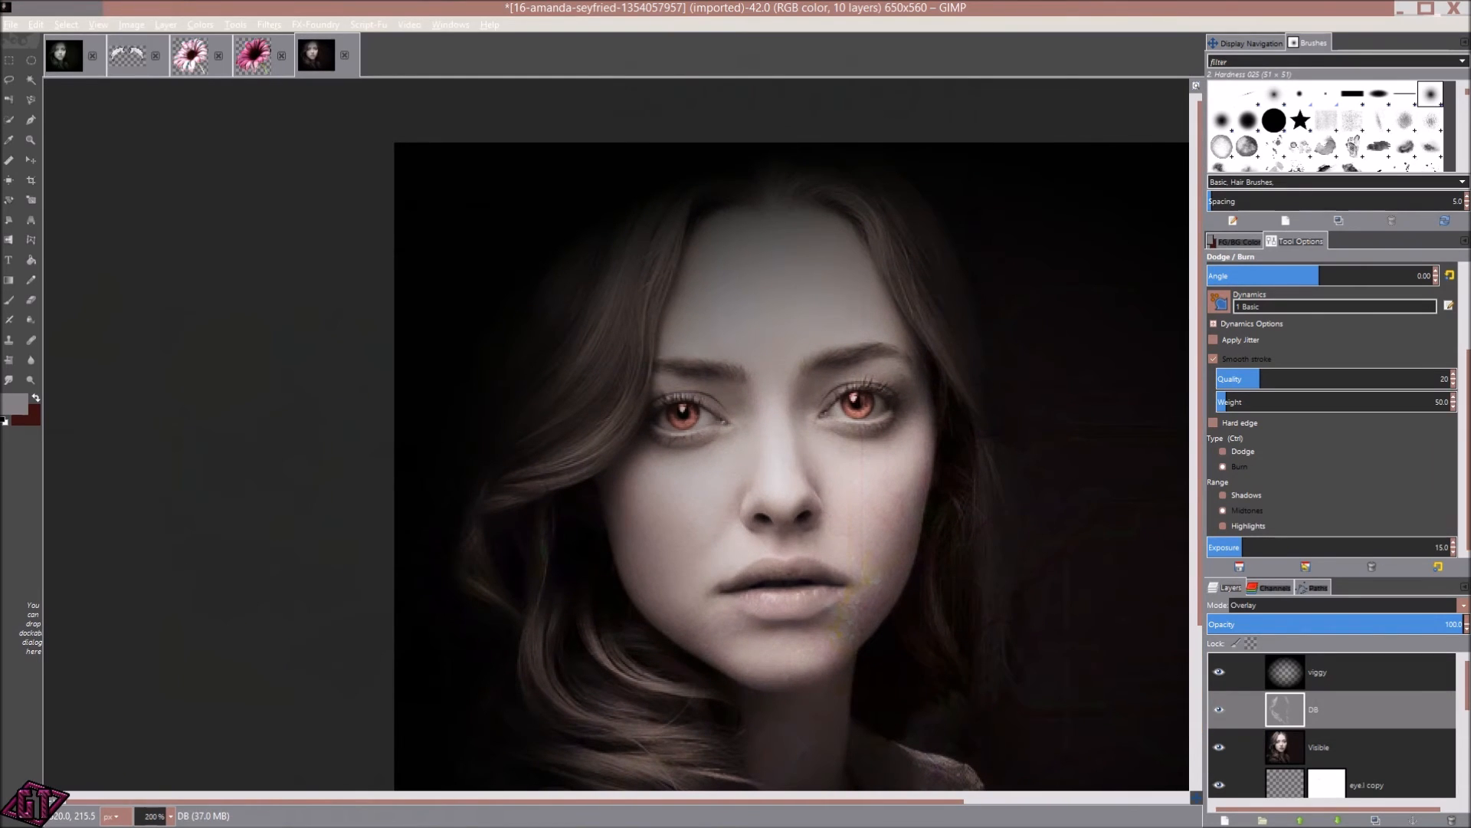
drag(1467, 514, 1467, 441)
scroll(734, 315, up, 2)
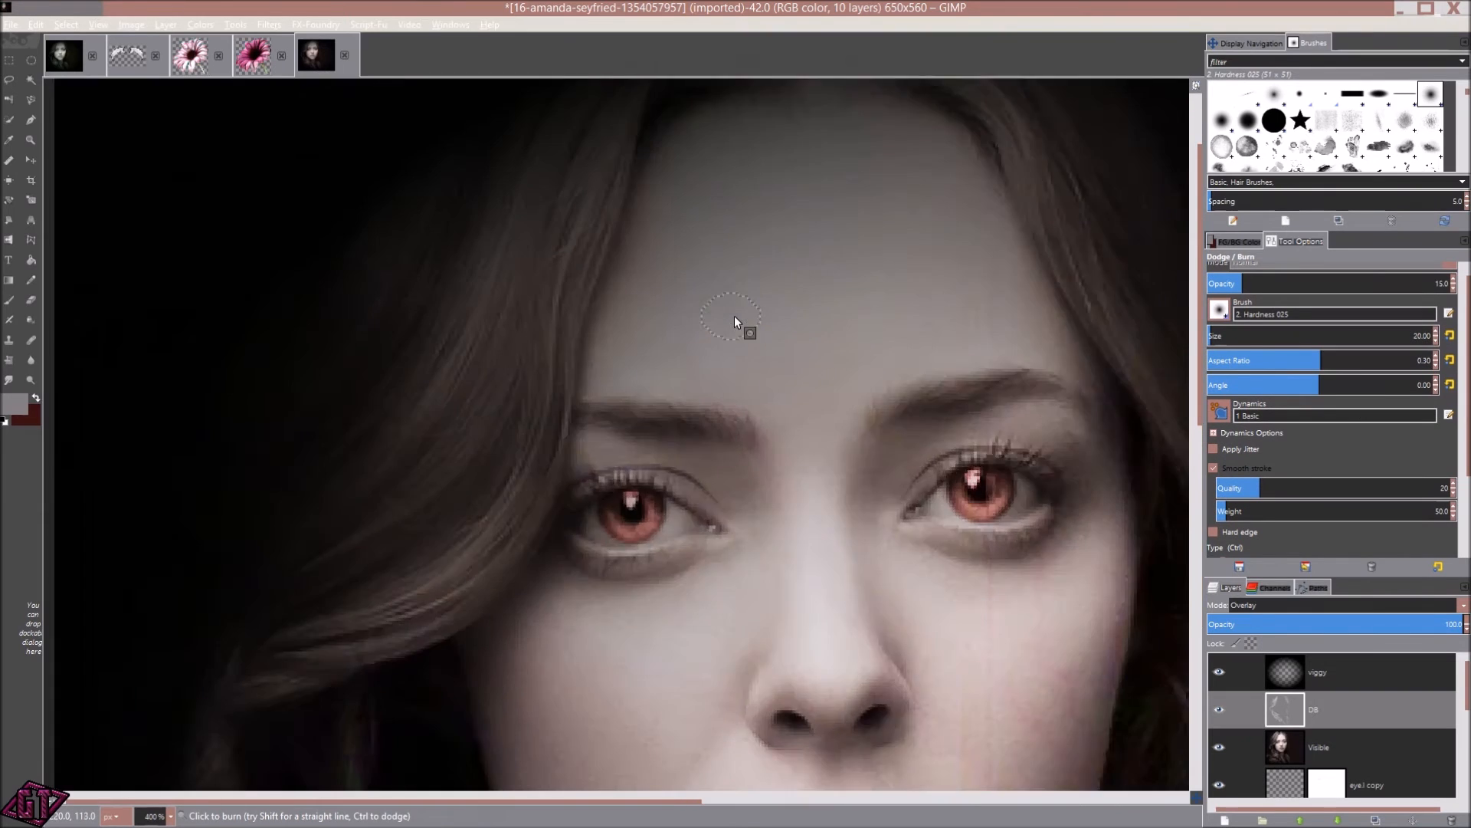
scroll(734, 316, up, 3)
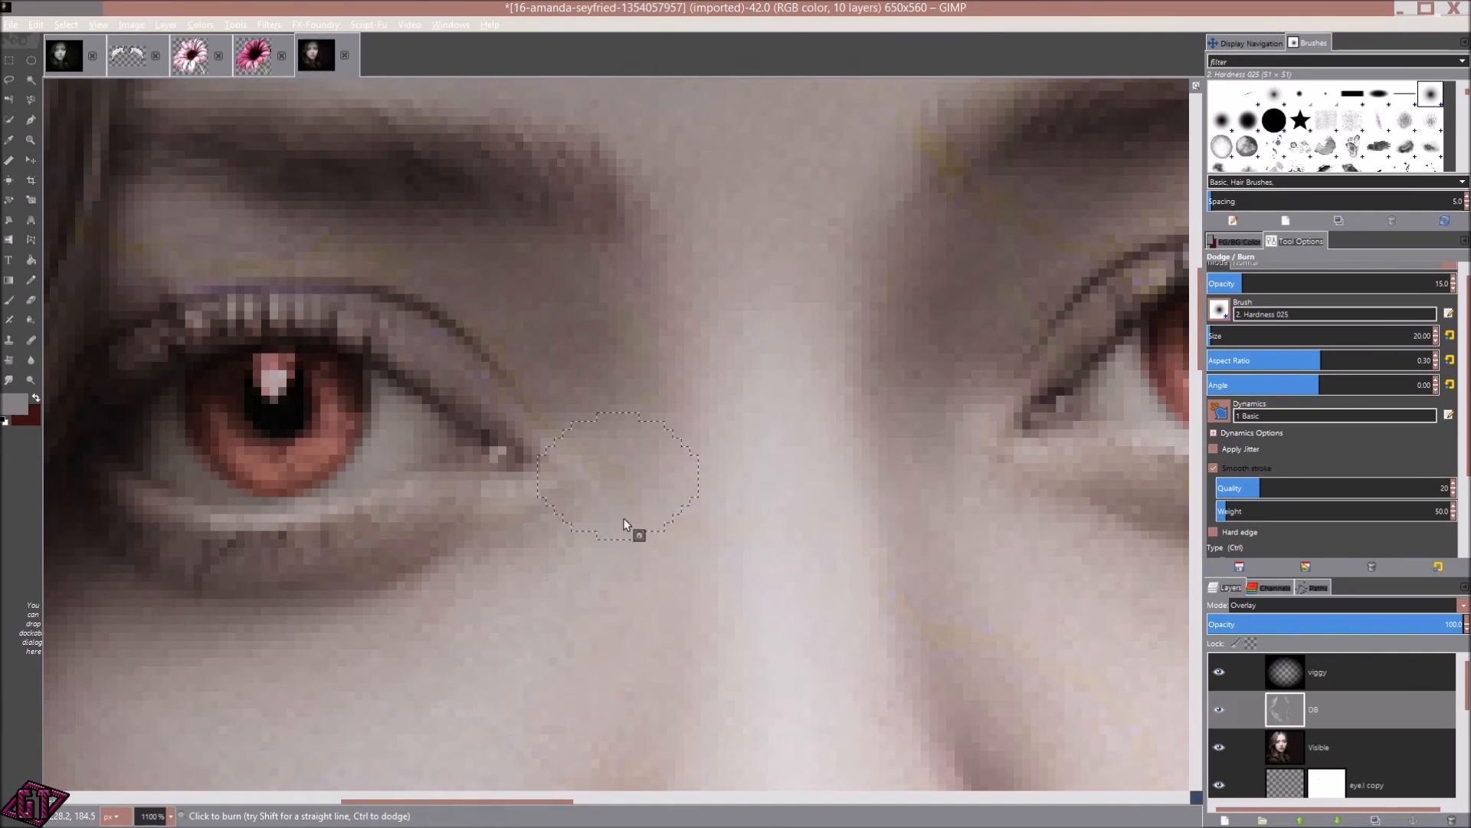
scroll(677, 435, down, 2)
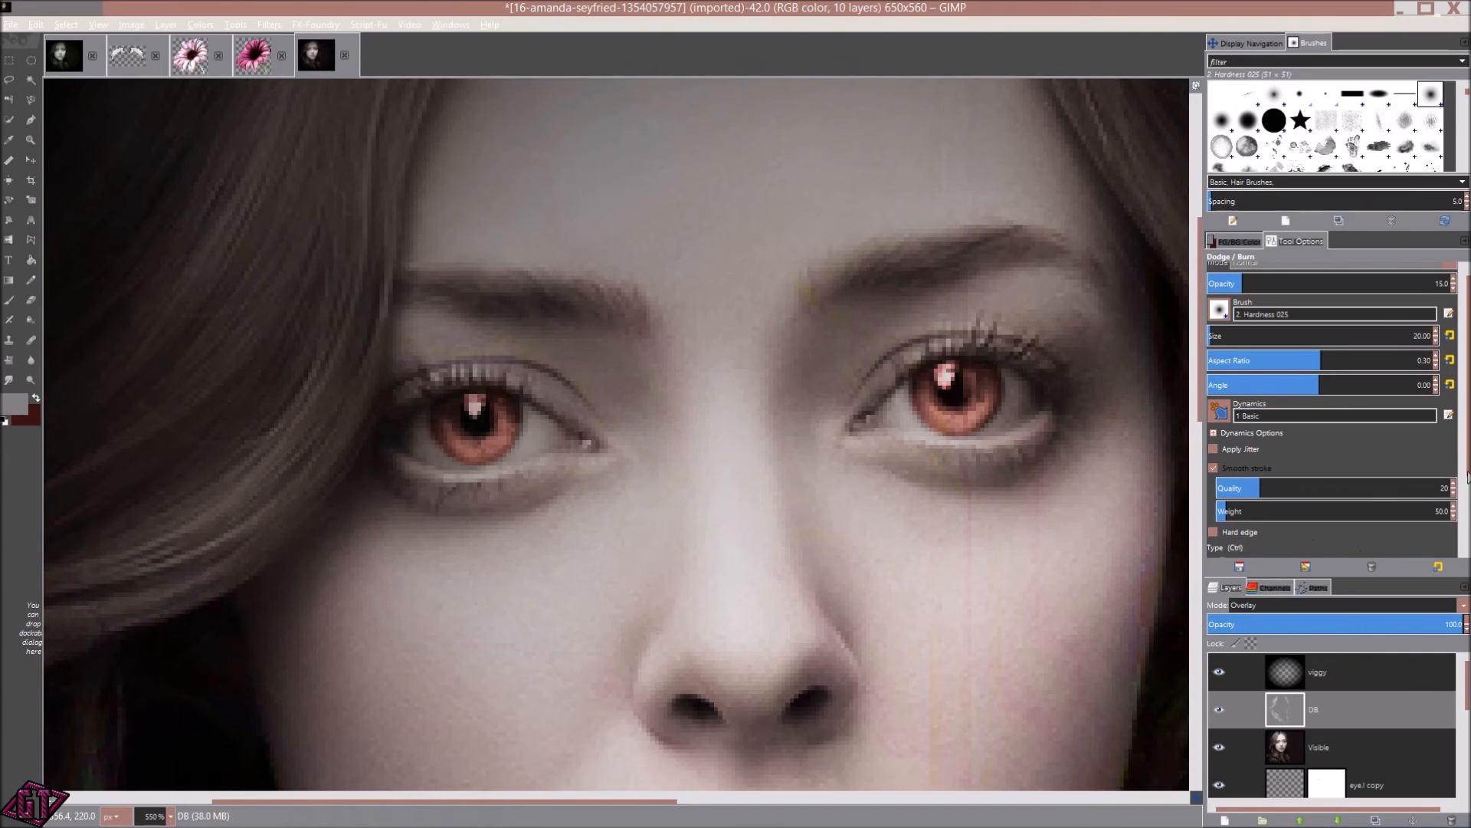
scroll(1257, 506, down, 3)
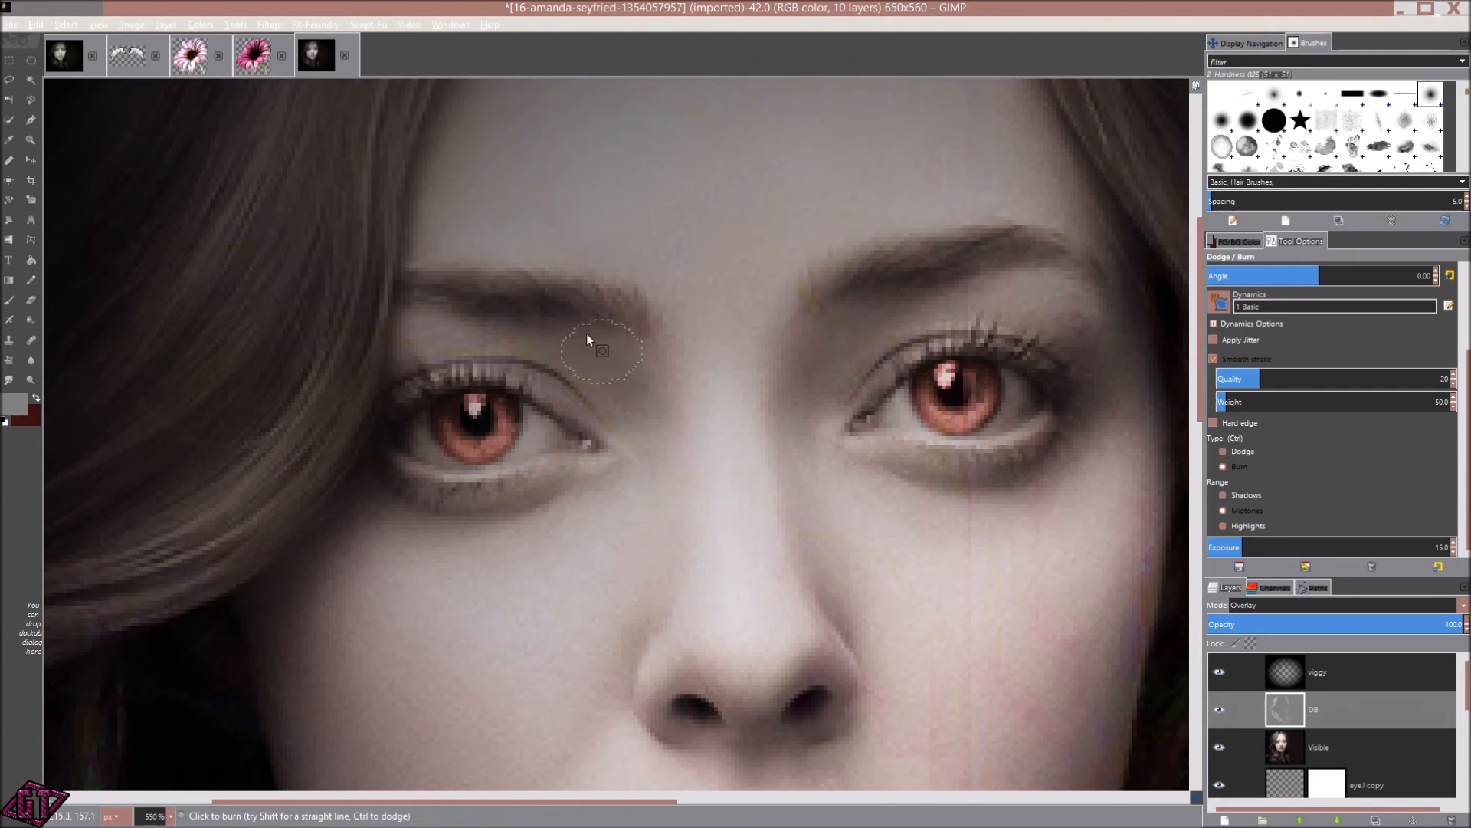
drag(833, 396, 706, 477)
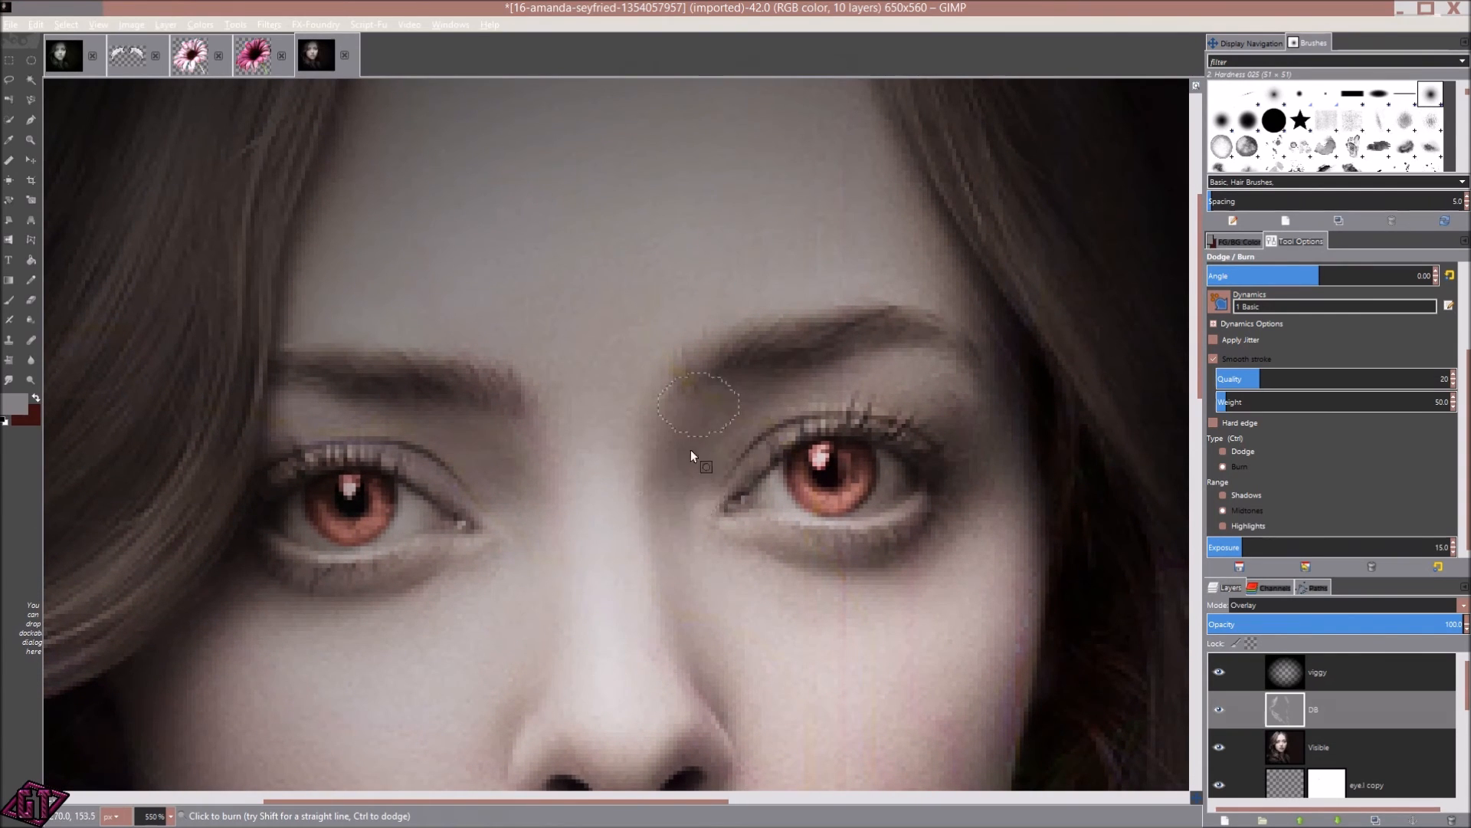
drag(816, 369, 365, 371)
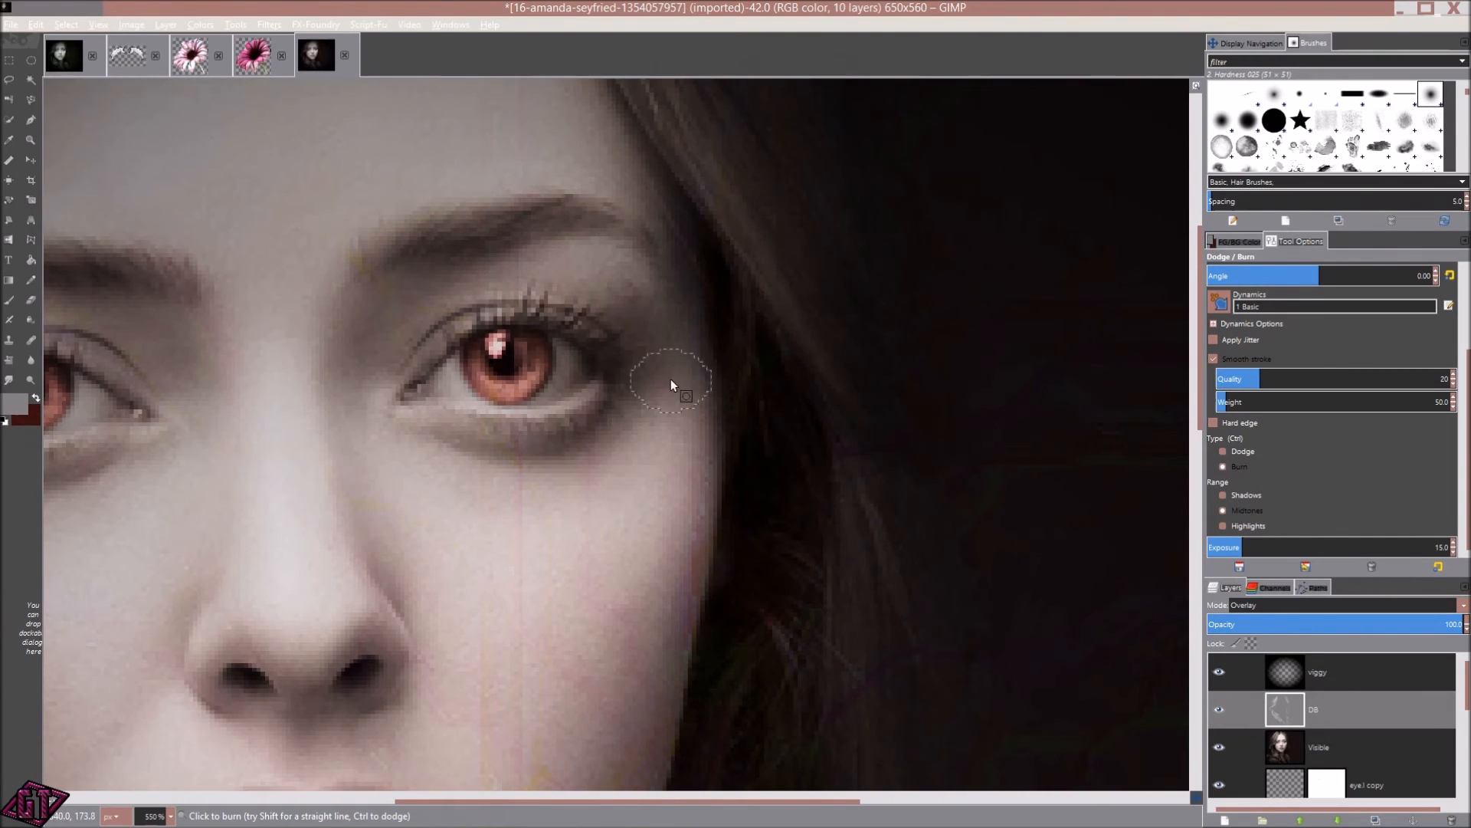
- Burn the shadow at the outer corner of the eye and temple on the image's right side
mouse_move(653, 219)
mouse_down()
mouse_move(721, 520)
mouse_move(693, 497)
mouse_move(697, 513)
mouse_up()
drag(536, 507, 954, 470)
mouse_move(567, 427)
mouse_down()
mouse_move(643, 479)
mouse_move(793, 518)
mouse_up()
- Burn the contour of the cheek and jaw along the hair on the image's left side
mouse_move(571, 382)
mouse_down()
mouse_move(533, 521)
mouse_move(565, 499)
mouse_move(485, 602)
mouse_move(542, 548)
mouse_move(434, 627)
mouse_move(454, 585)
mouse_up()
drag(450, 679, 394, 314)
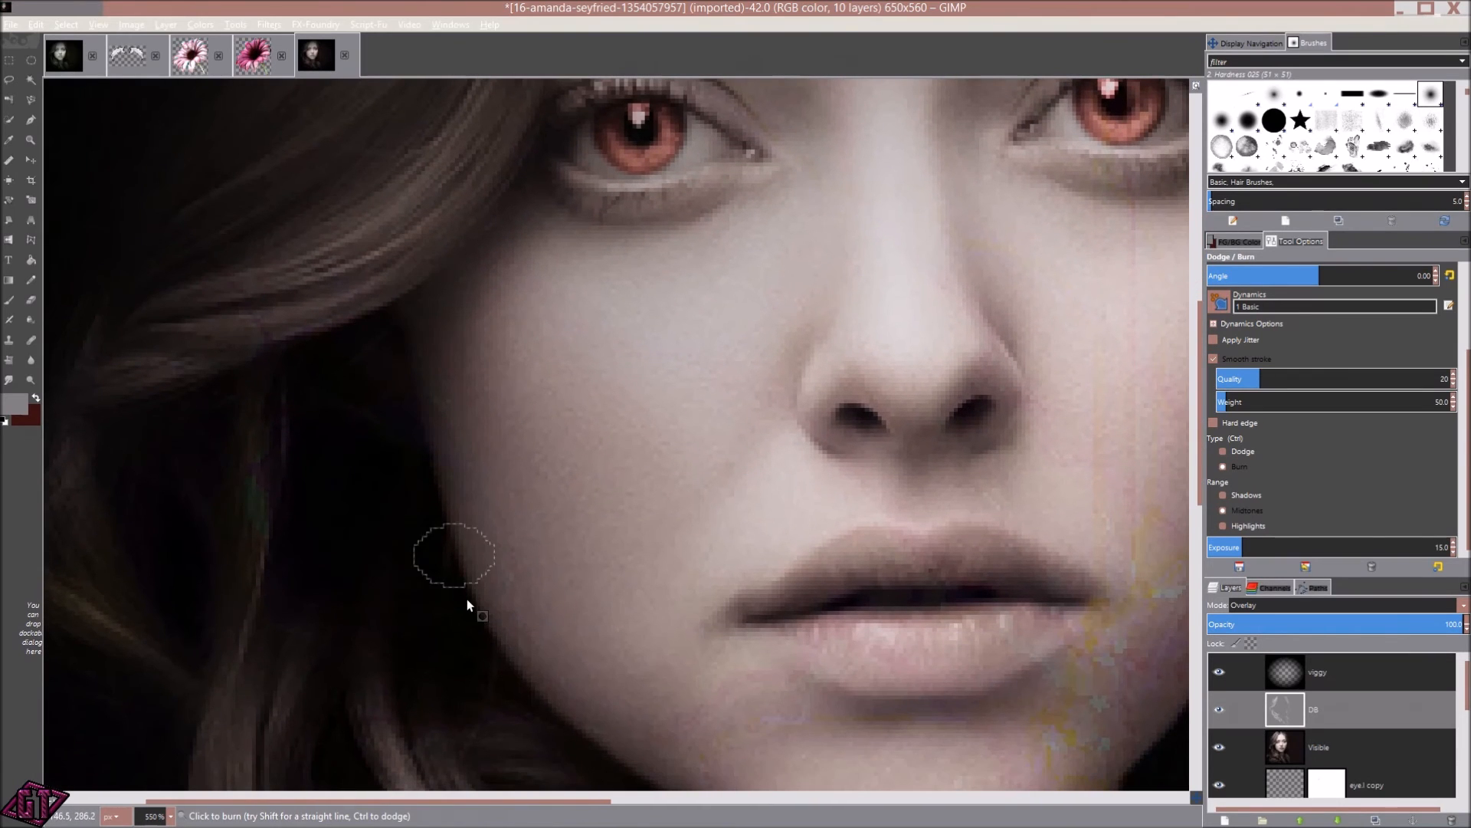
drag(518, 725, 399, 437)
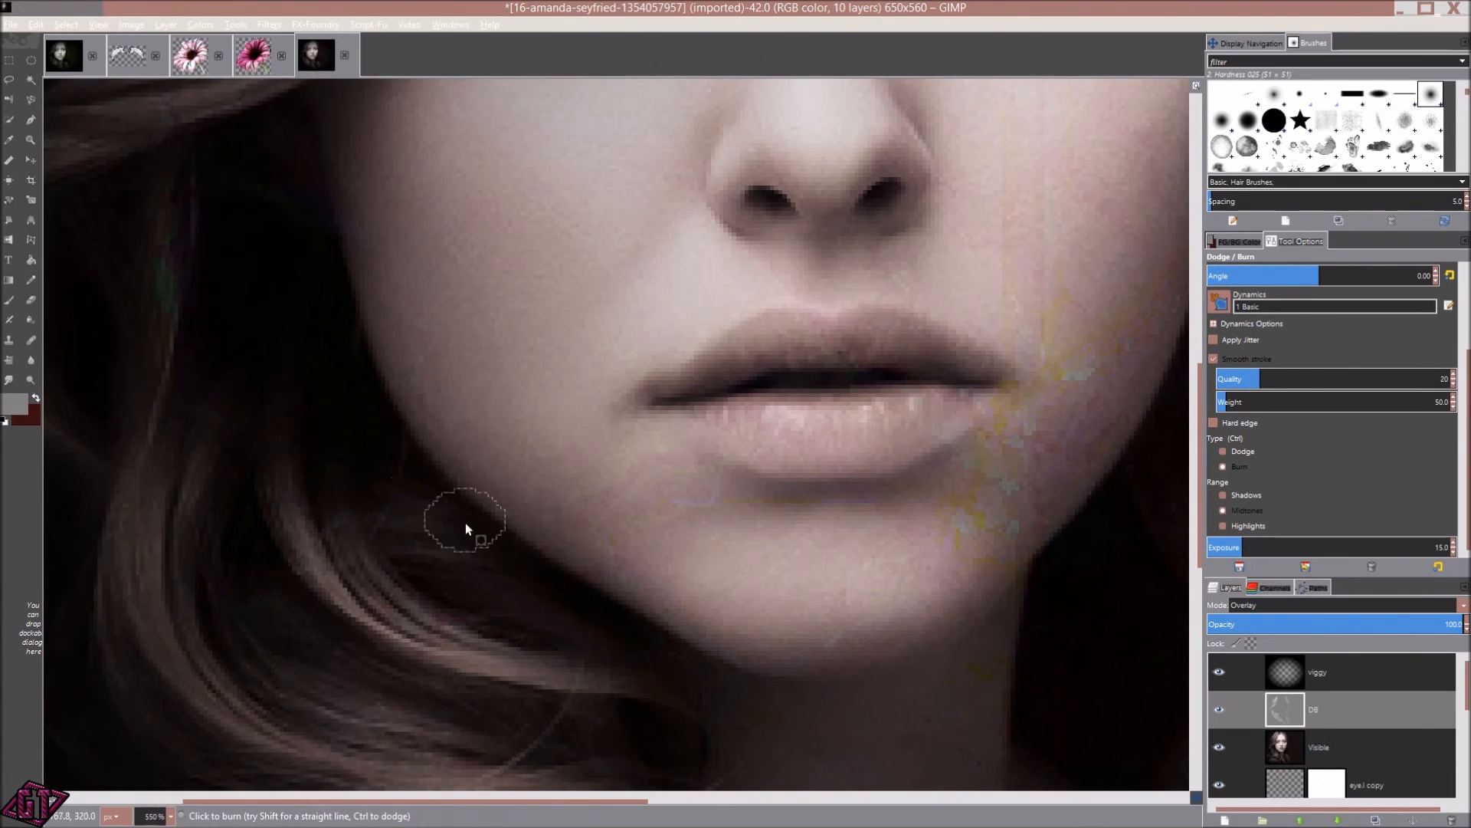
drag(427, 403, 740, 655)
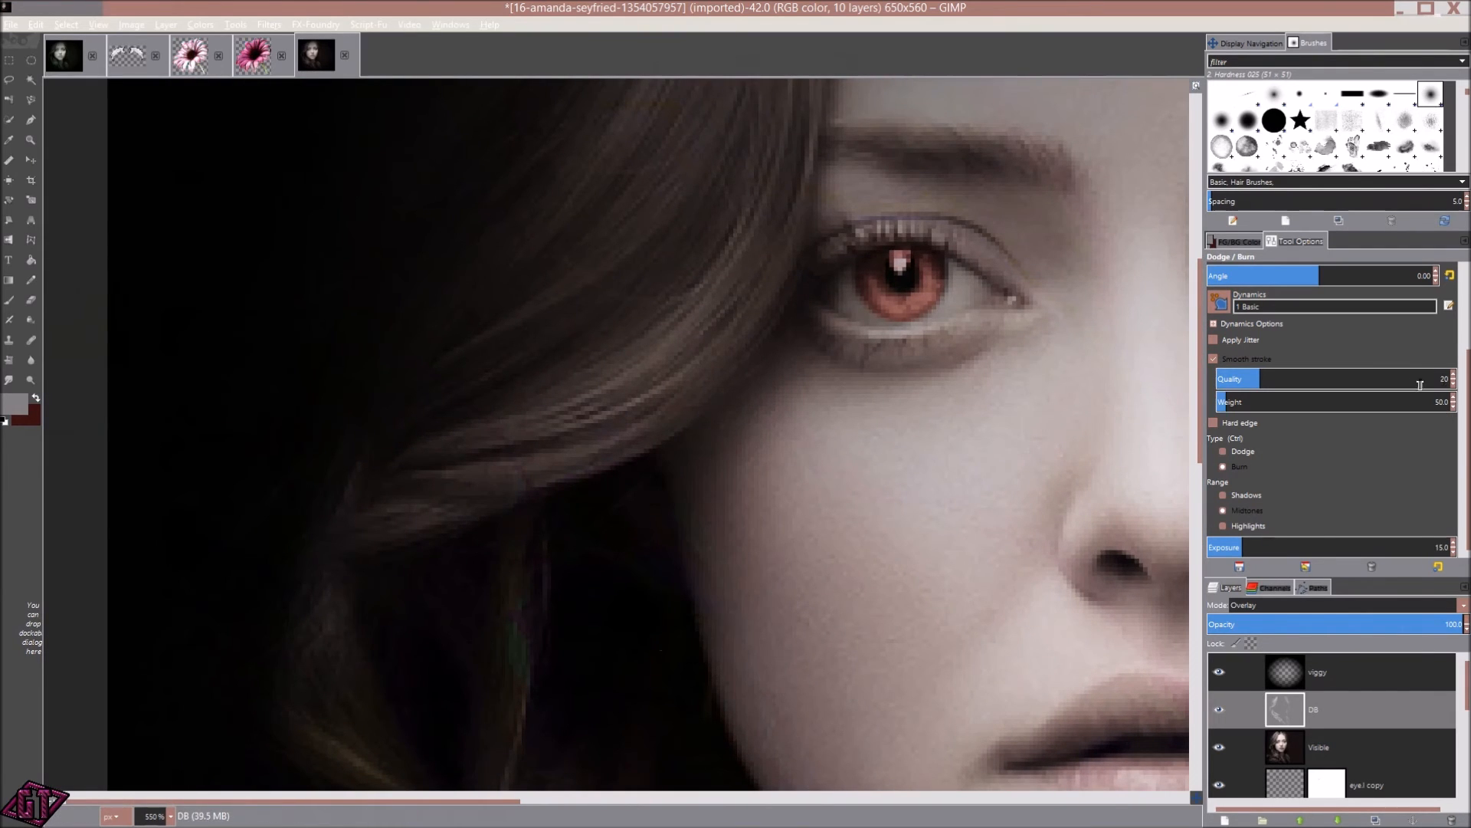
mouse_move(665, 541)
mouse_down()
mouse_move(614, 427)
mouse_move(565, 390)
mouse_up()
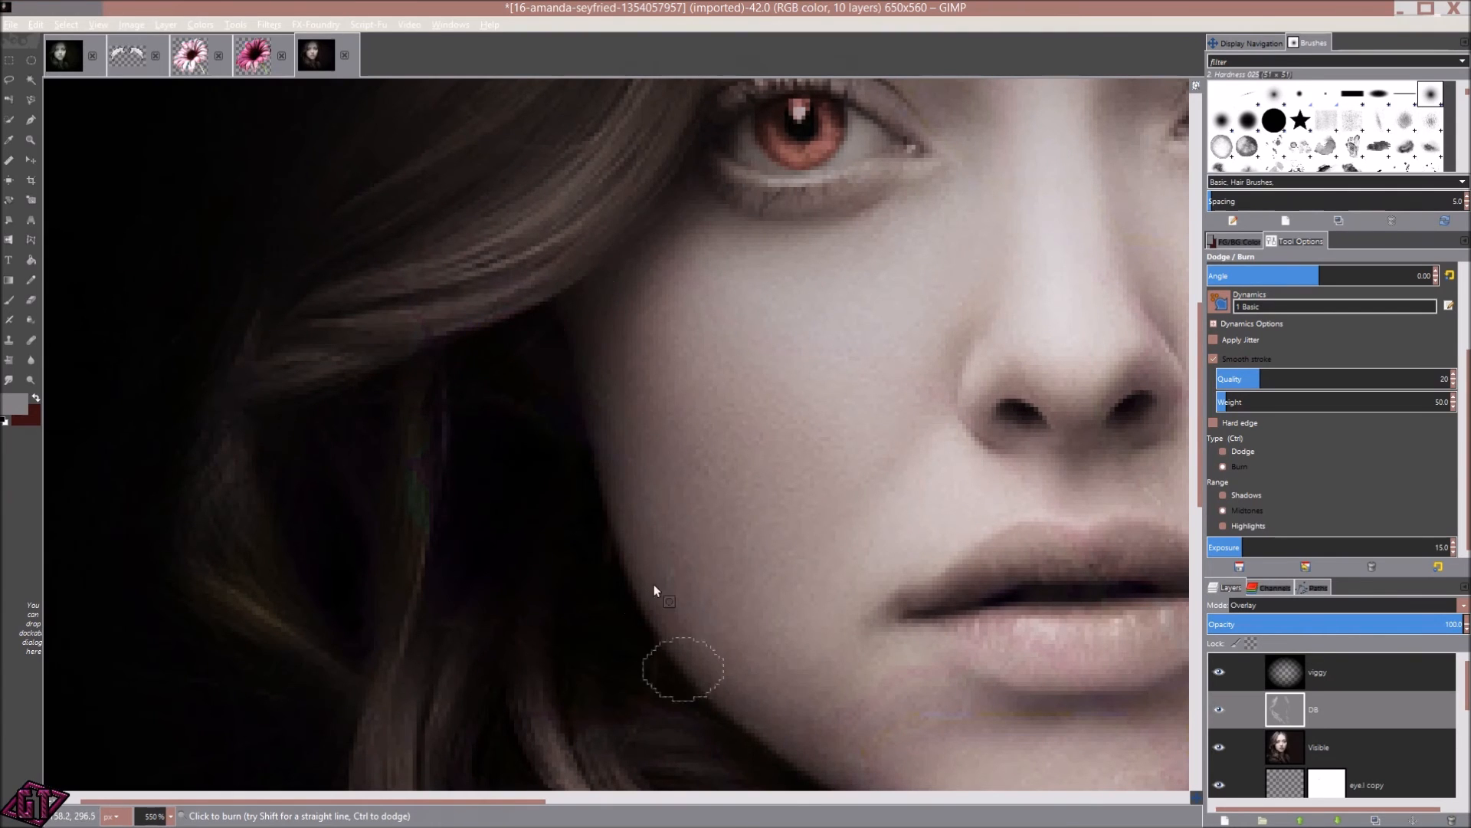
- Burn the dark gaps between the curls below the jaw on the image's left side
drag(757, 724, 473, 463)
drag(407, 526, 602, 433)
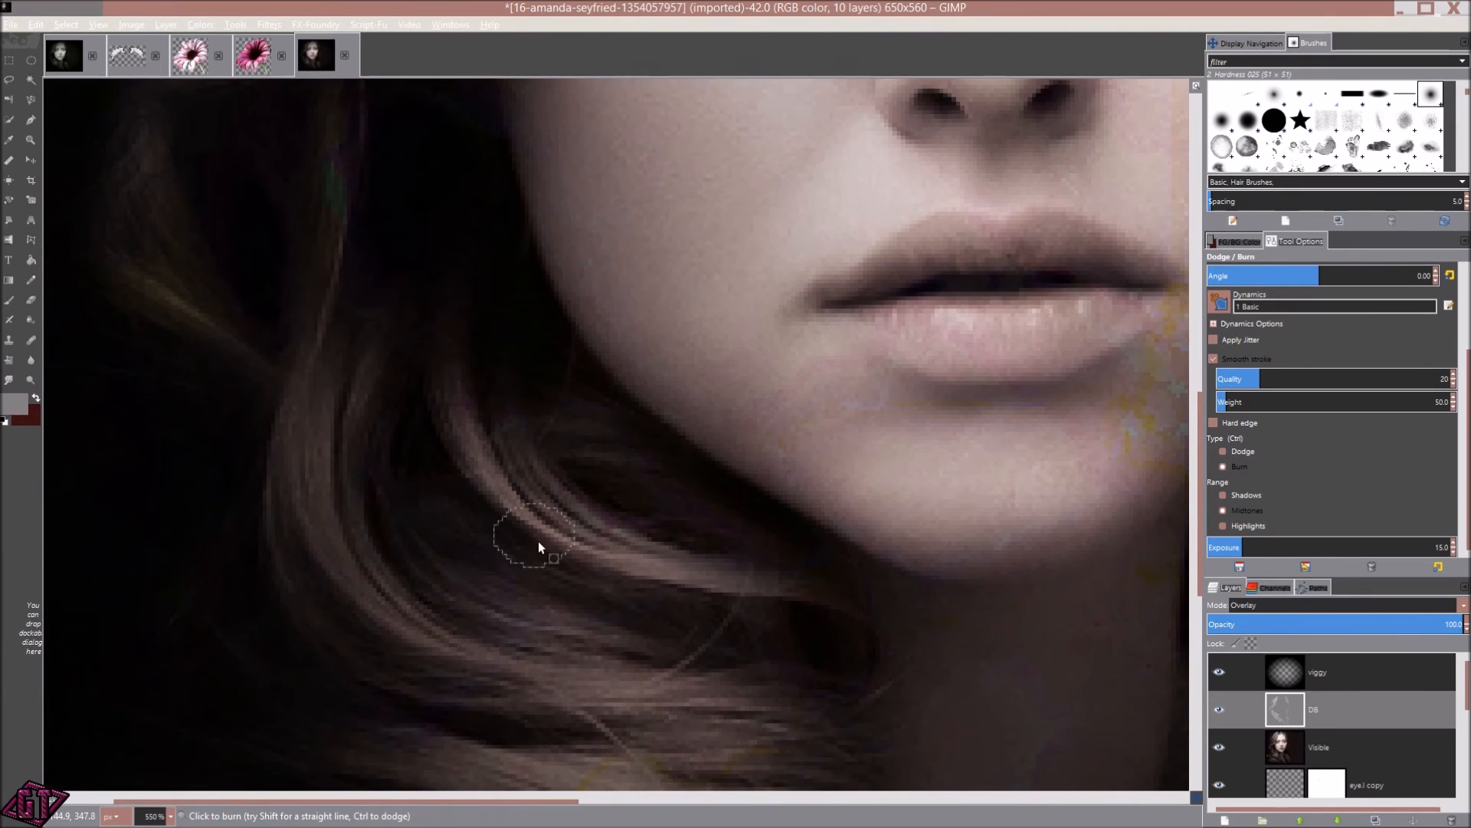
drag(538, 540, 430, 446)
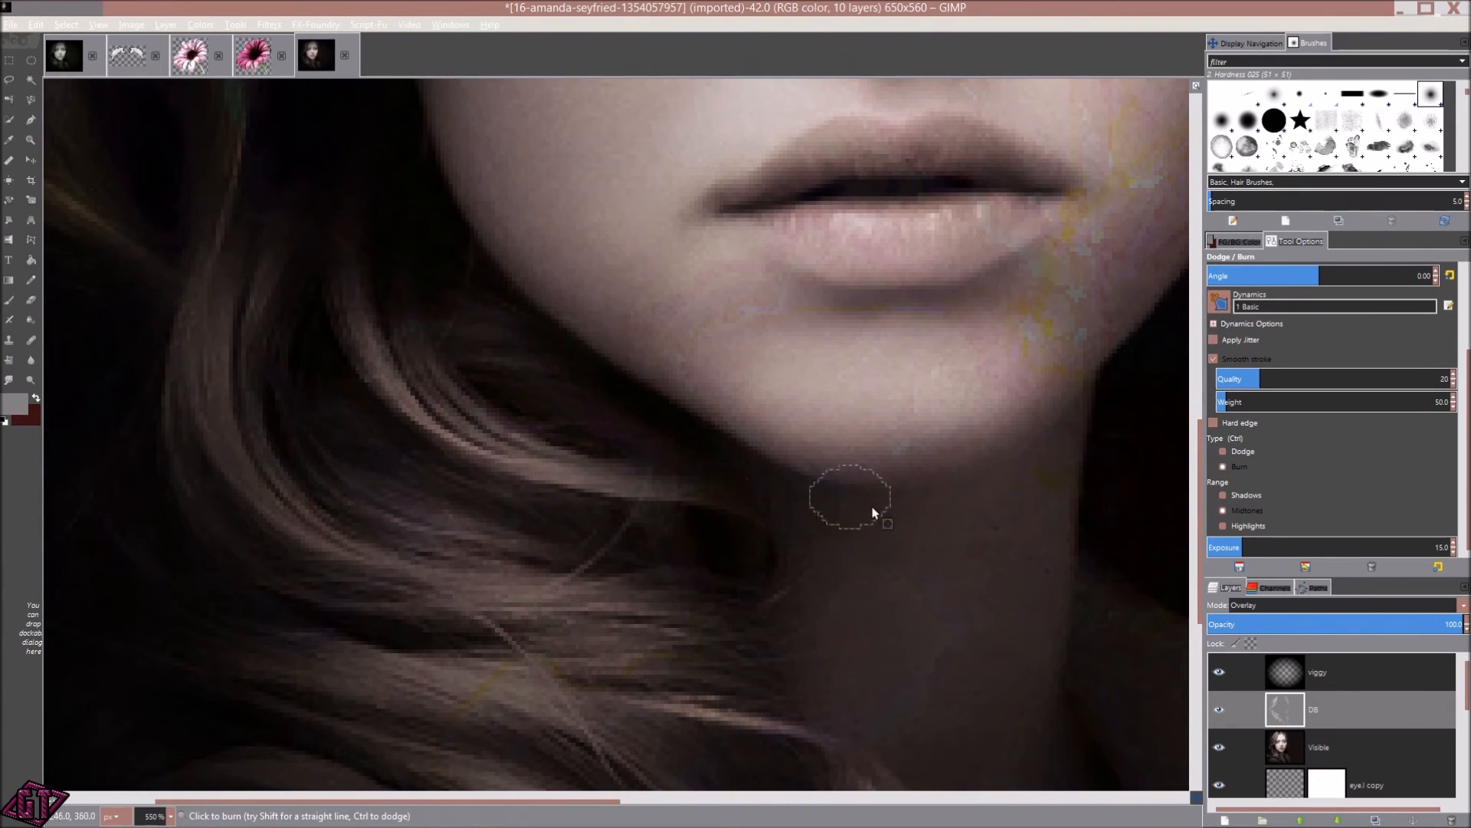
- Burn the shadow under the chin and the cheek contour along the hair on the image's right side
drag(851, 495, 472, 773)
drag(638, 557, 531, 685)
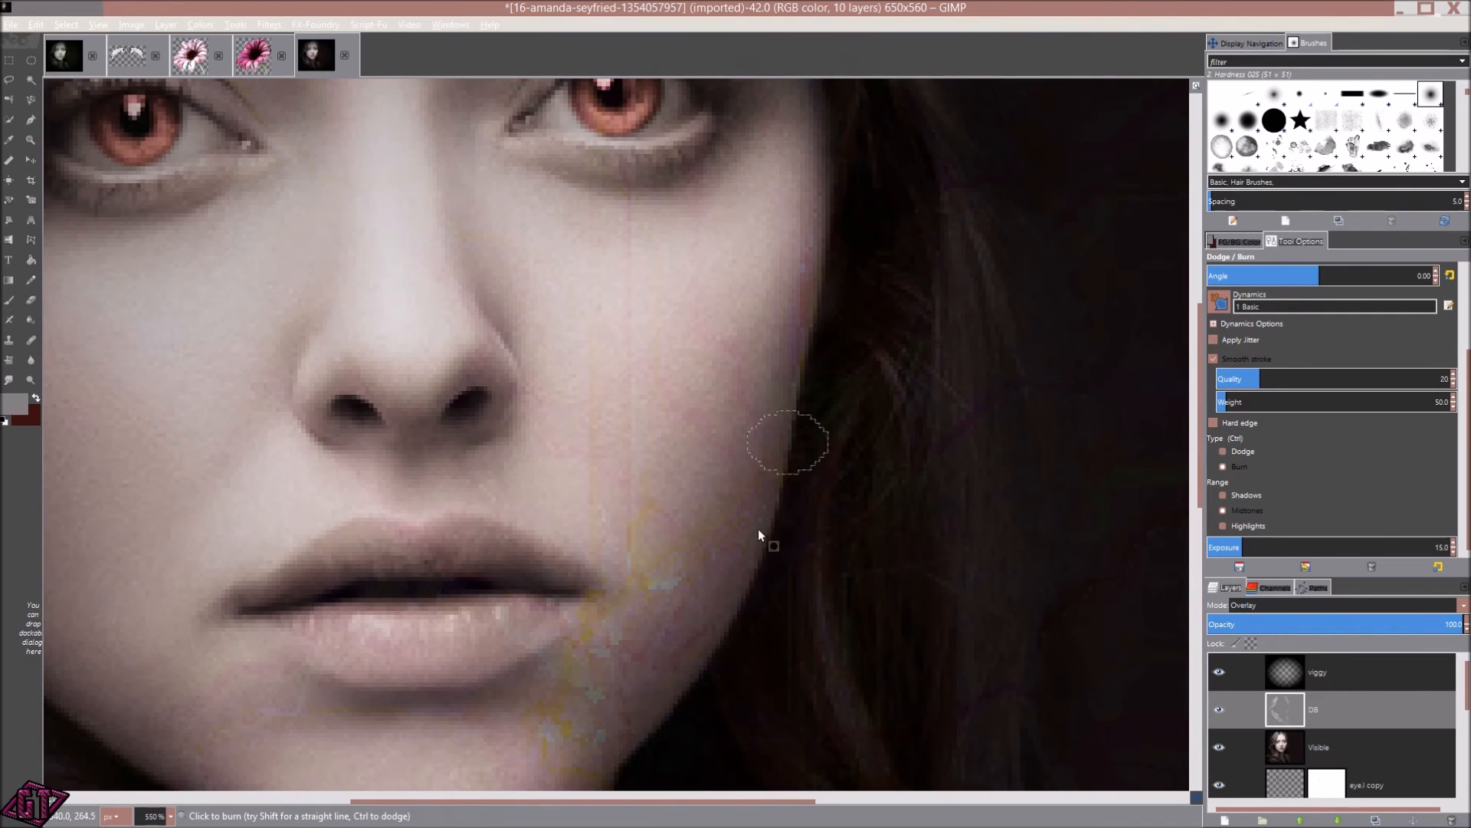
drag(801, 430, 756, 368)
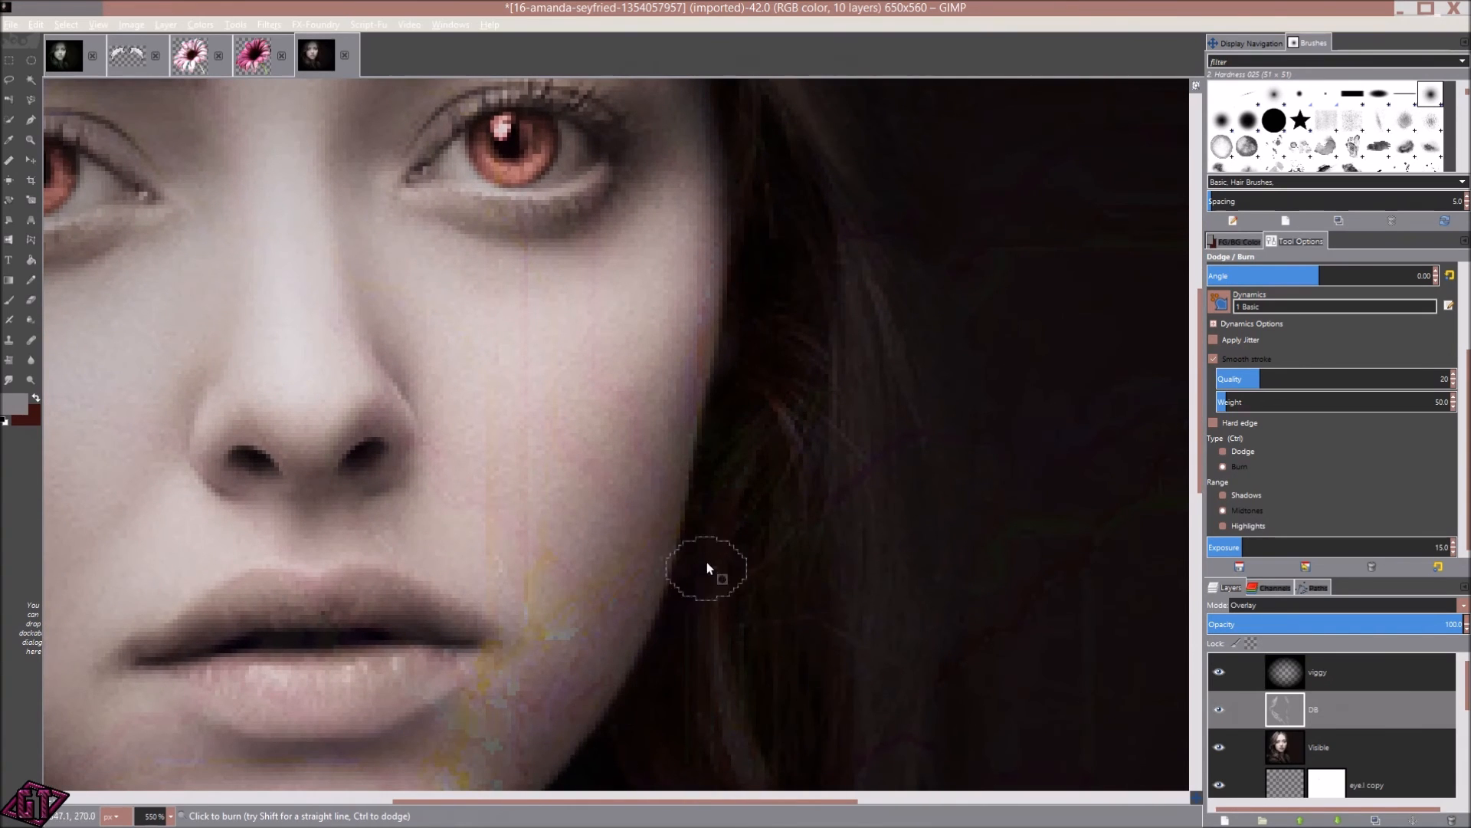
drag(756, 460, 836, 732)
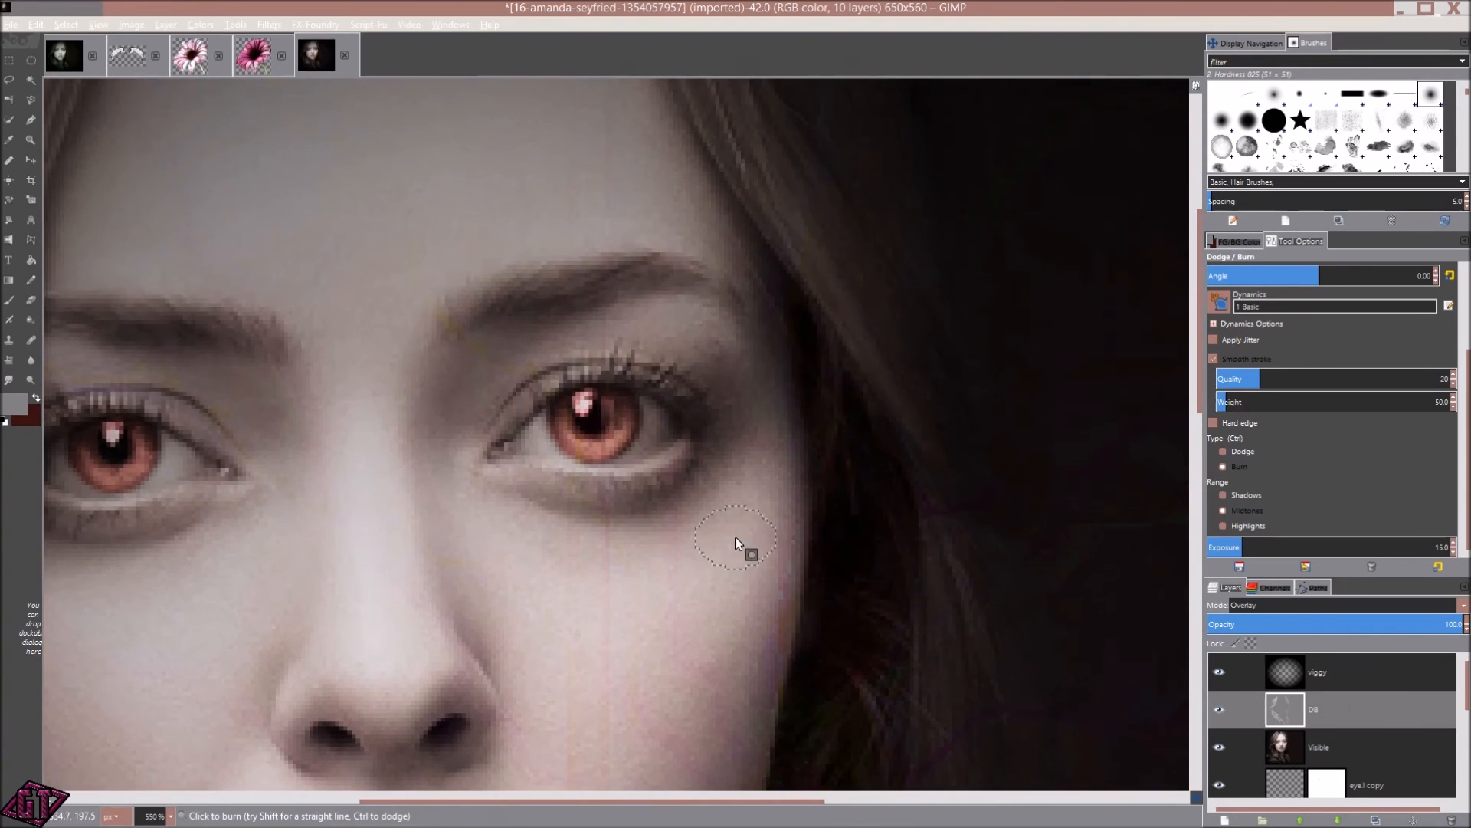
- Set the brush size to 8 and burn the shadows beneath the lower lids of both eyes
scroll(1436, 349, up, 3)
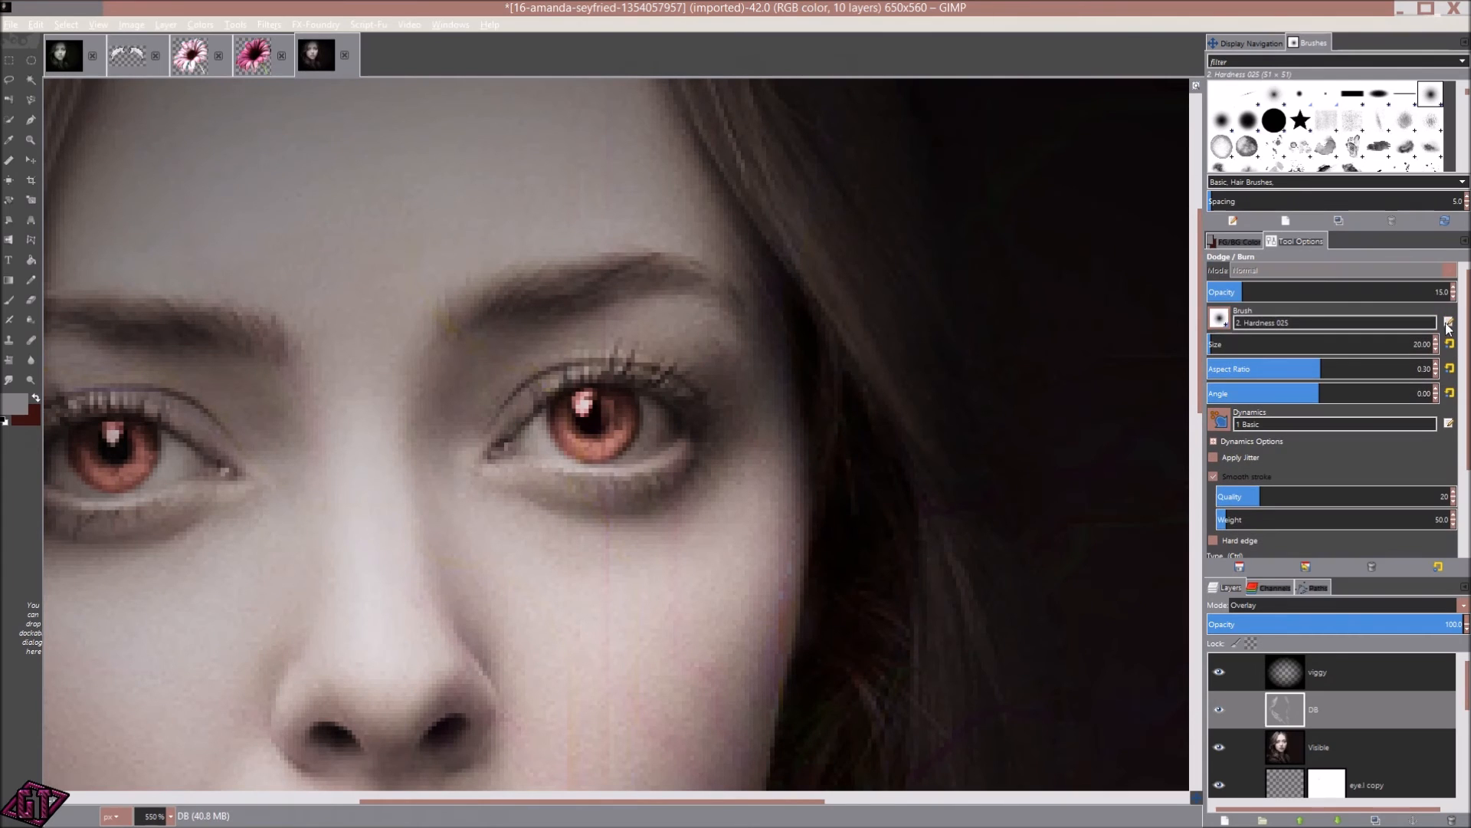
scroll(1438, 297, down, 1)
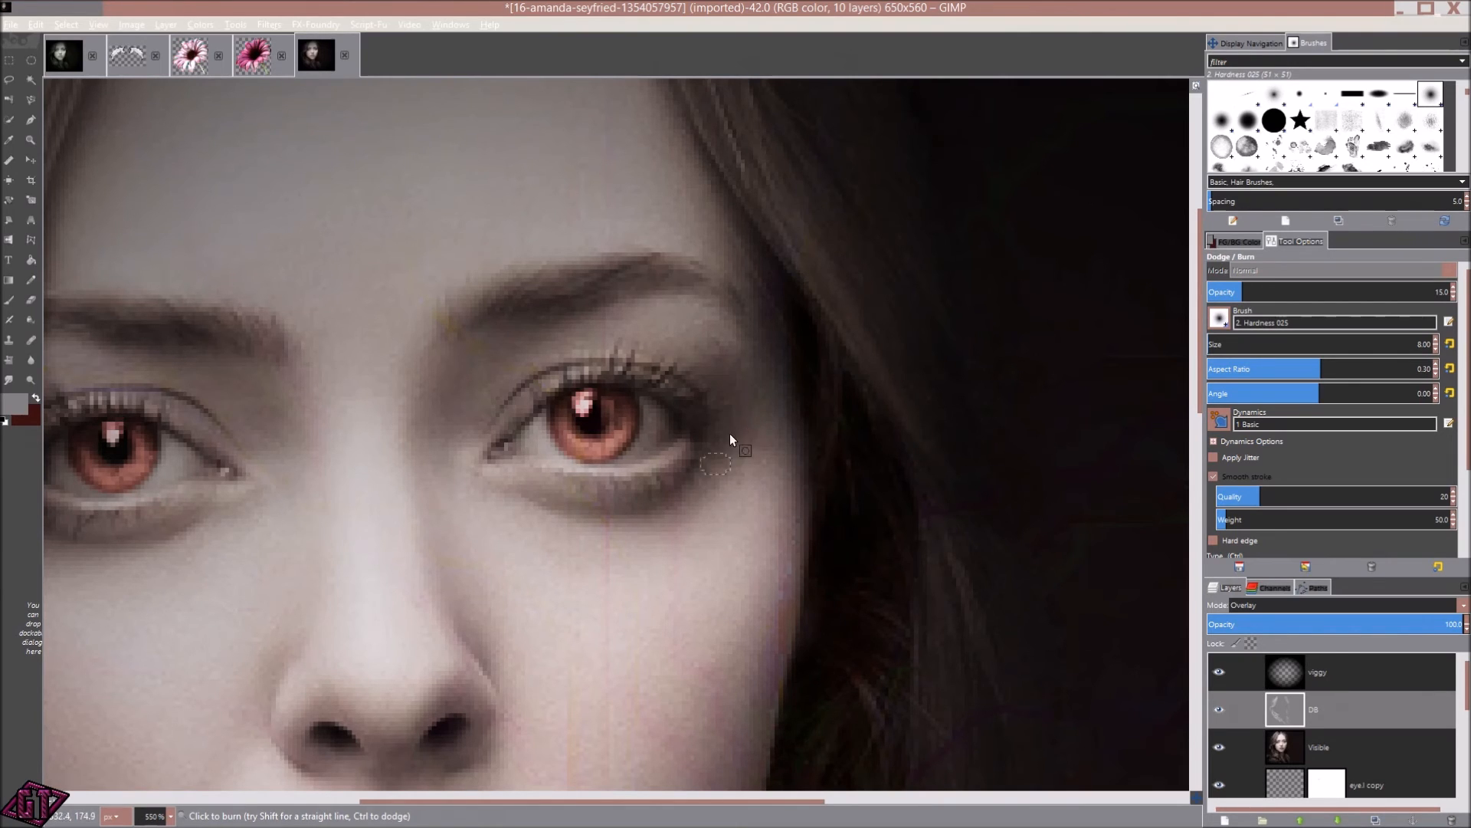
drag(707, 590, 909, 596)
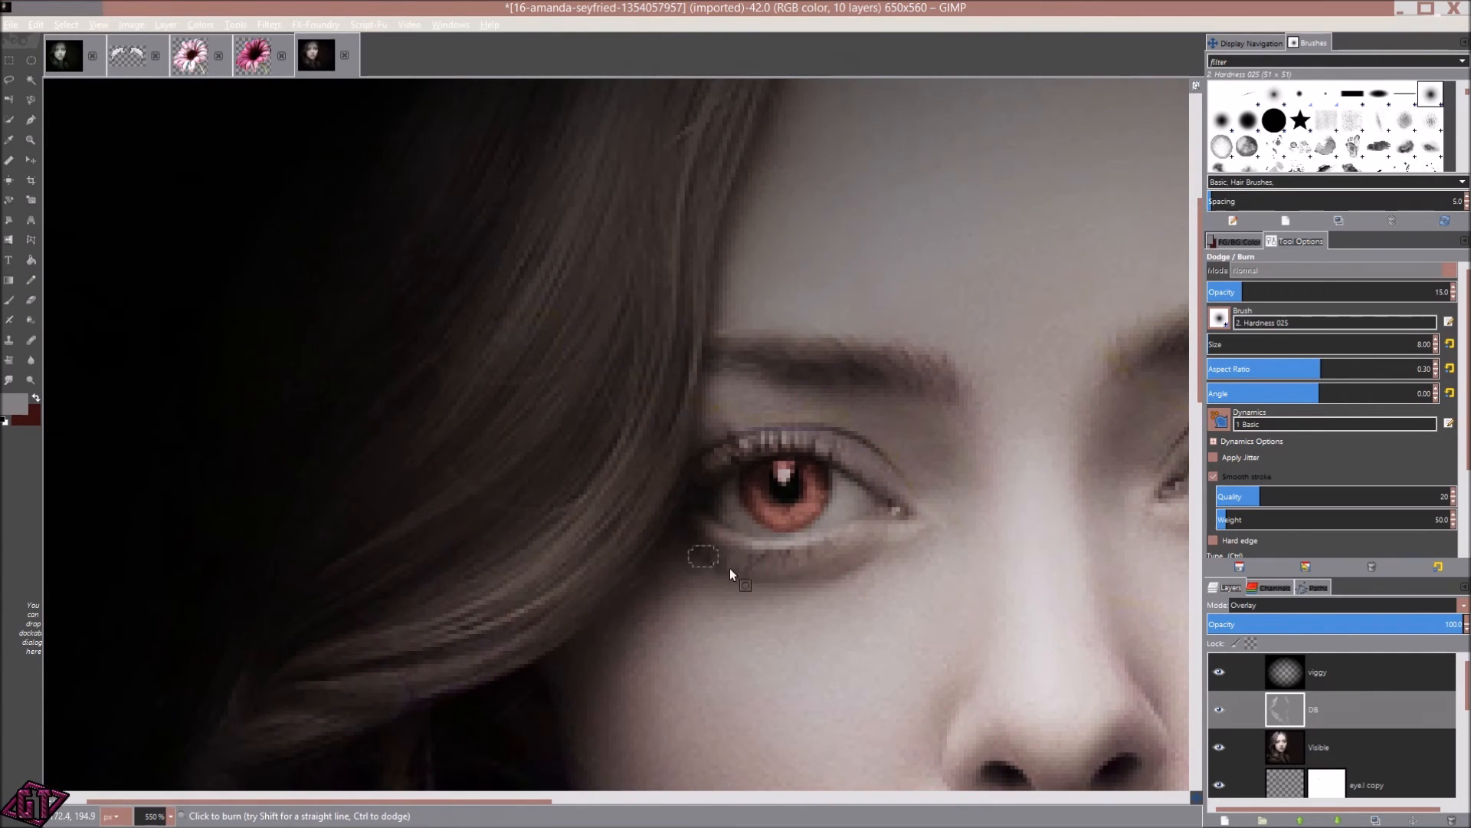
scroll(808, 583, up, 3)
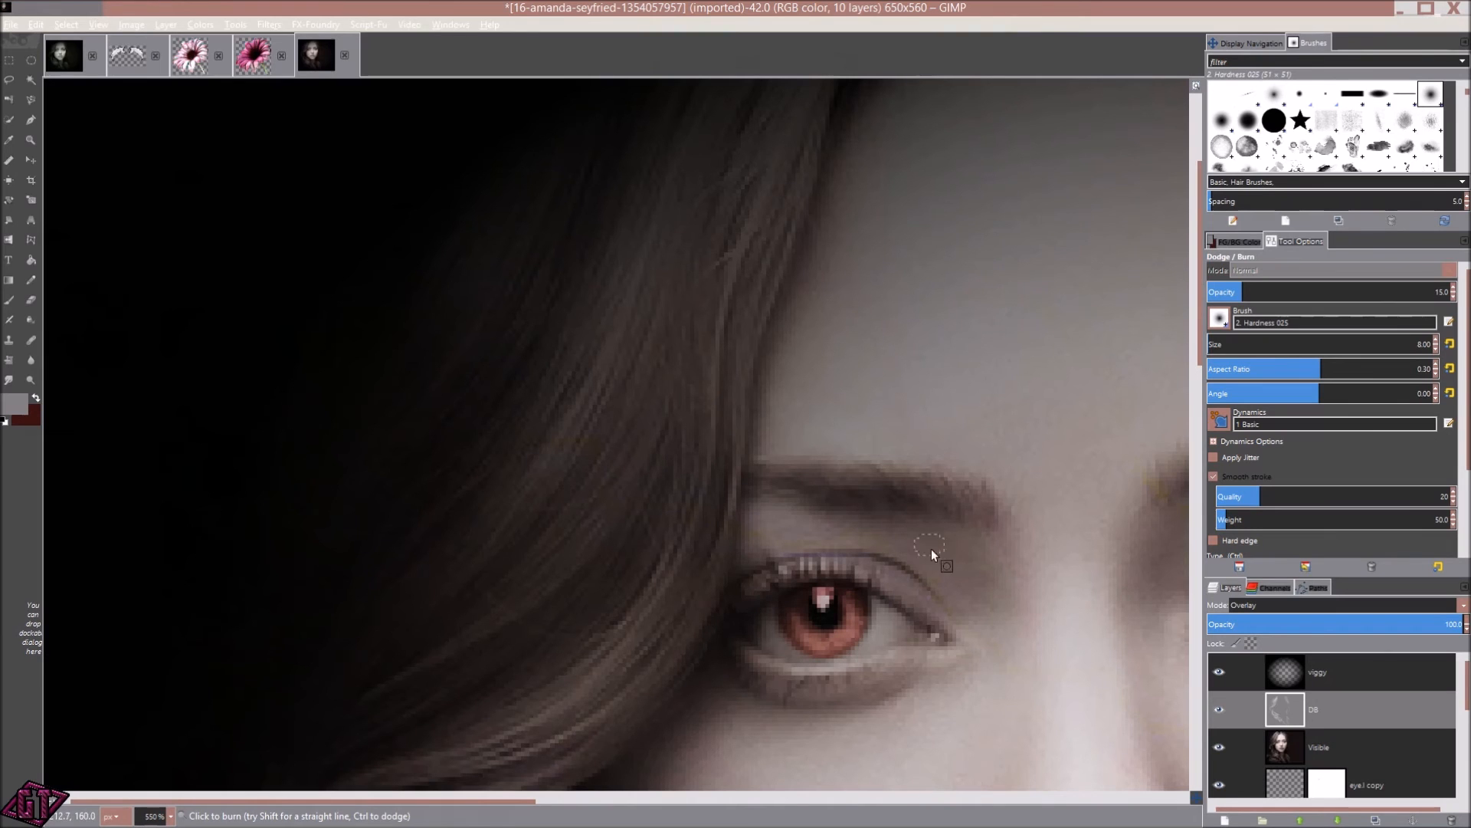
- Burn the shadows beside the nose bridge at the inner eyes and along the eyebrow on the image's right side
mouse_move(982, 608)
mouse_down()
mouse_move(864, 601)
mouse_move(548, 529)
mouse_up()
drag(818, 487, 634, 549)
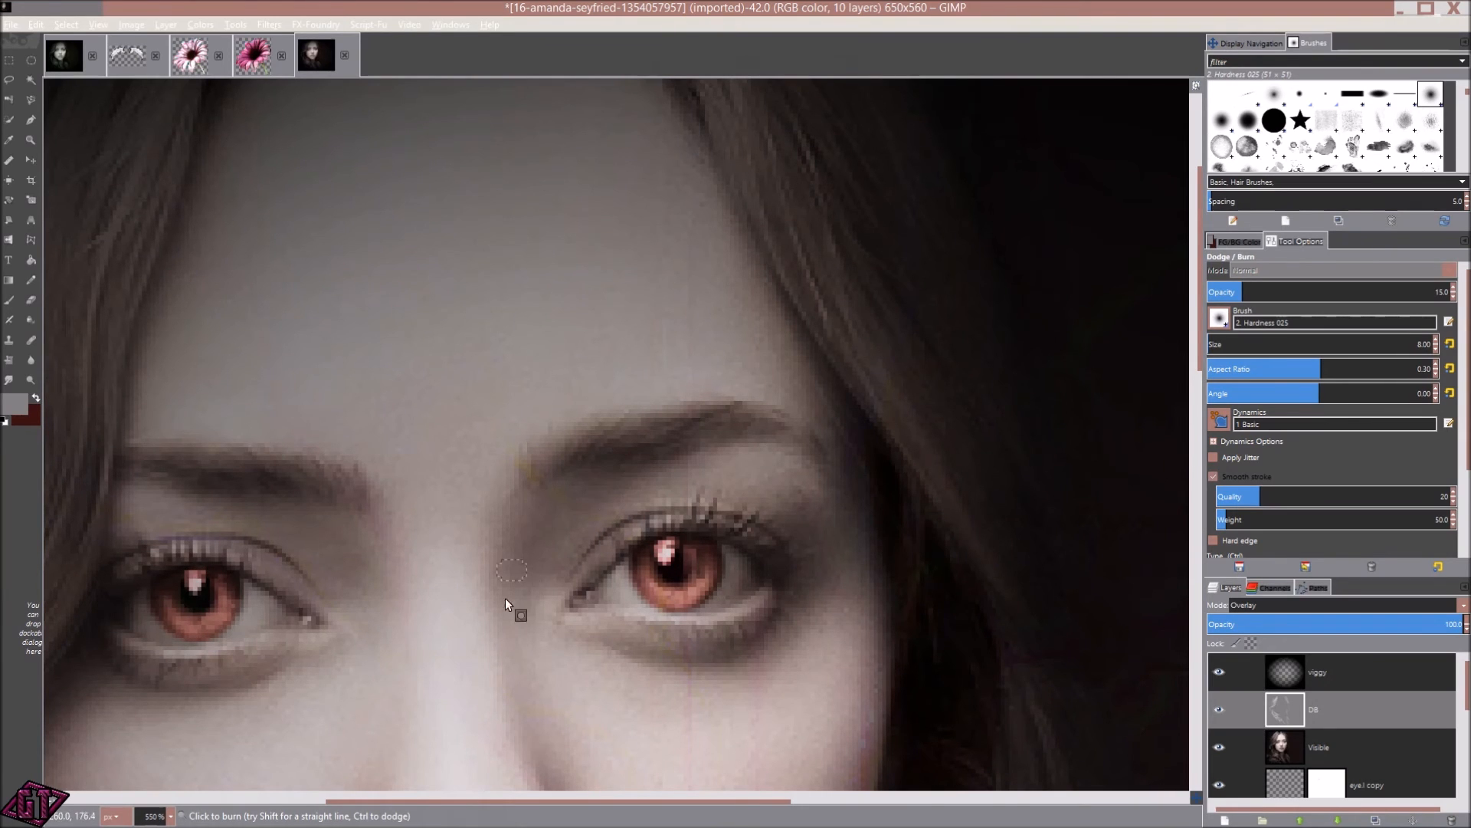
drag(662, 509, 959, 611)
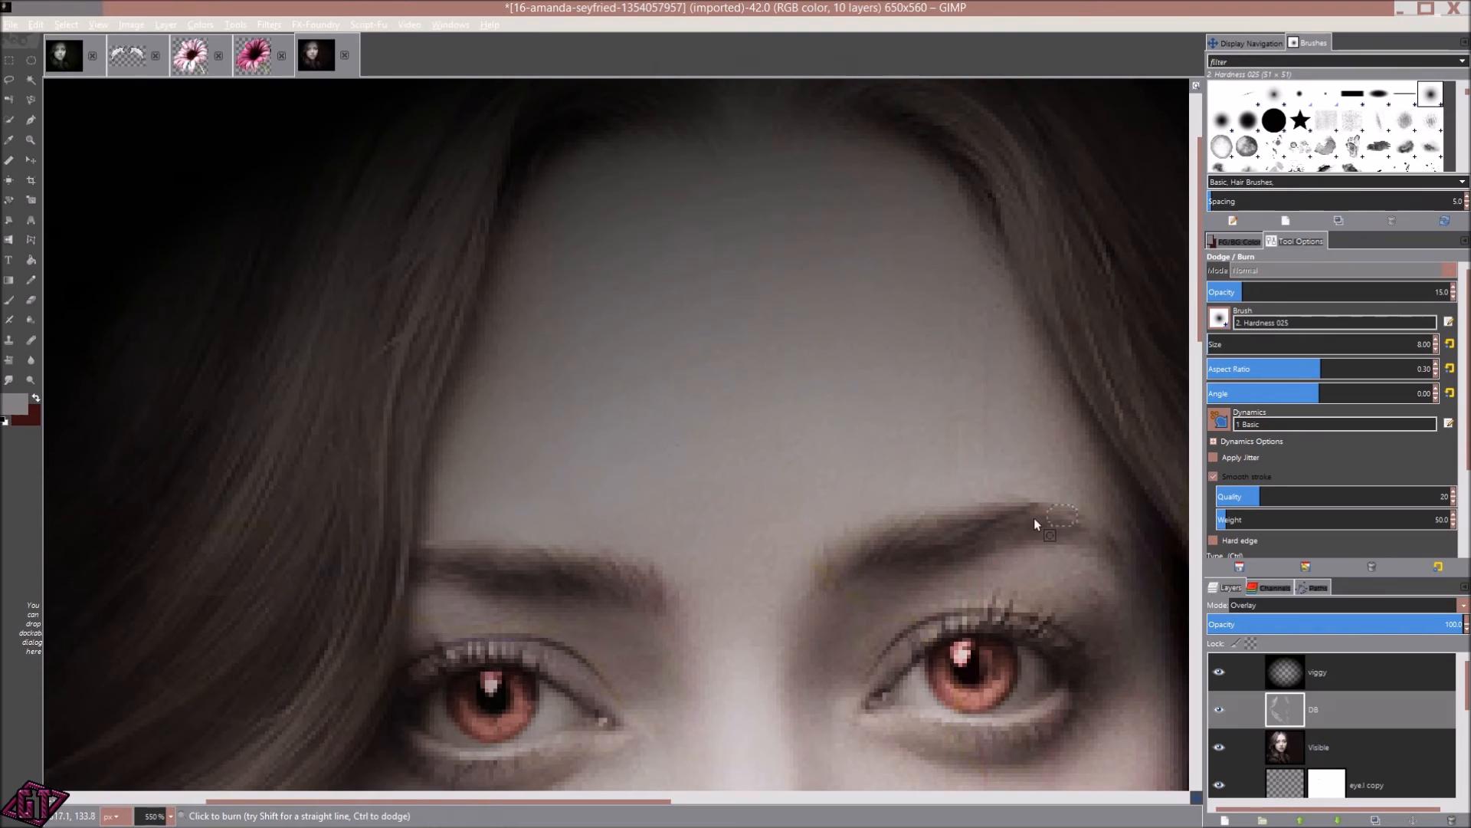
scroll(1096, 629, down, 2)
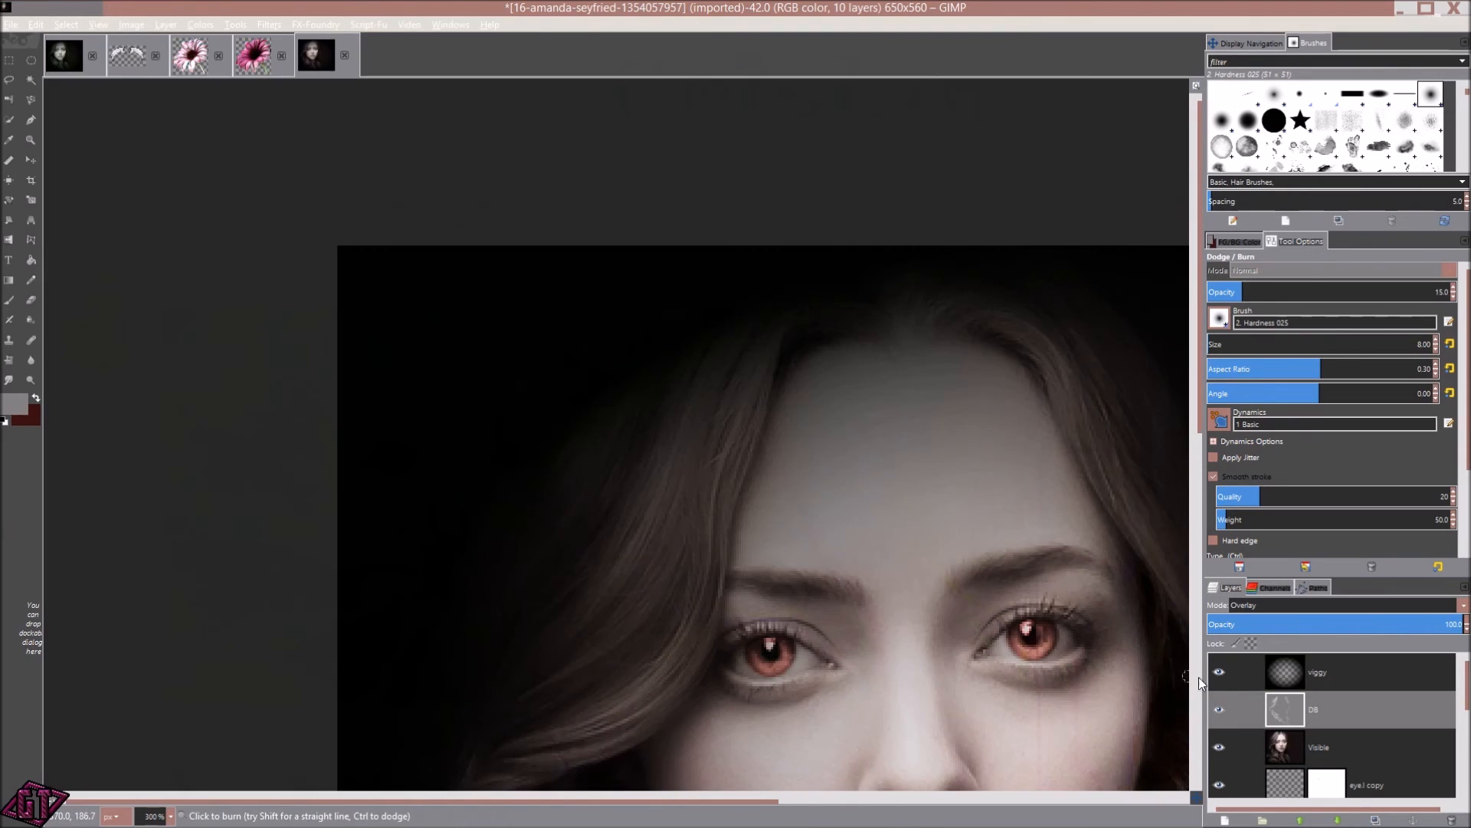
drag(902, 636, 757, 442)
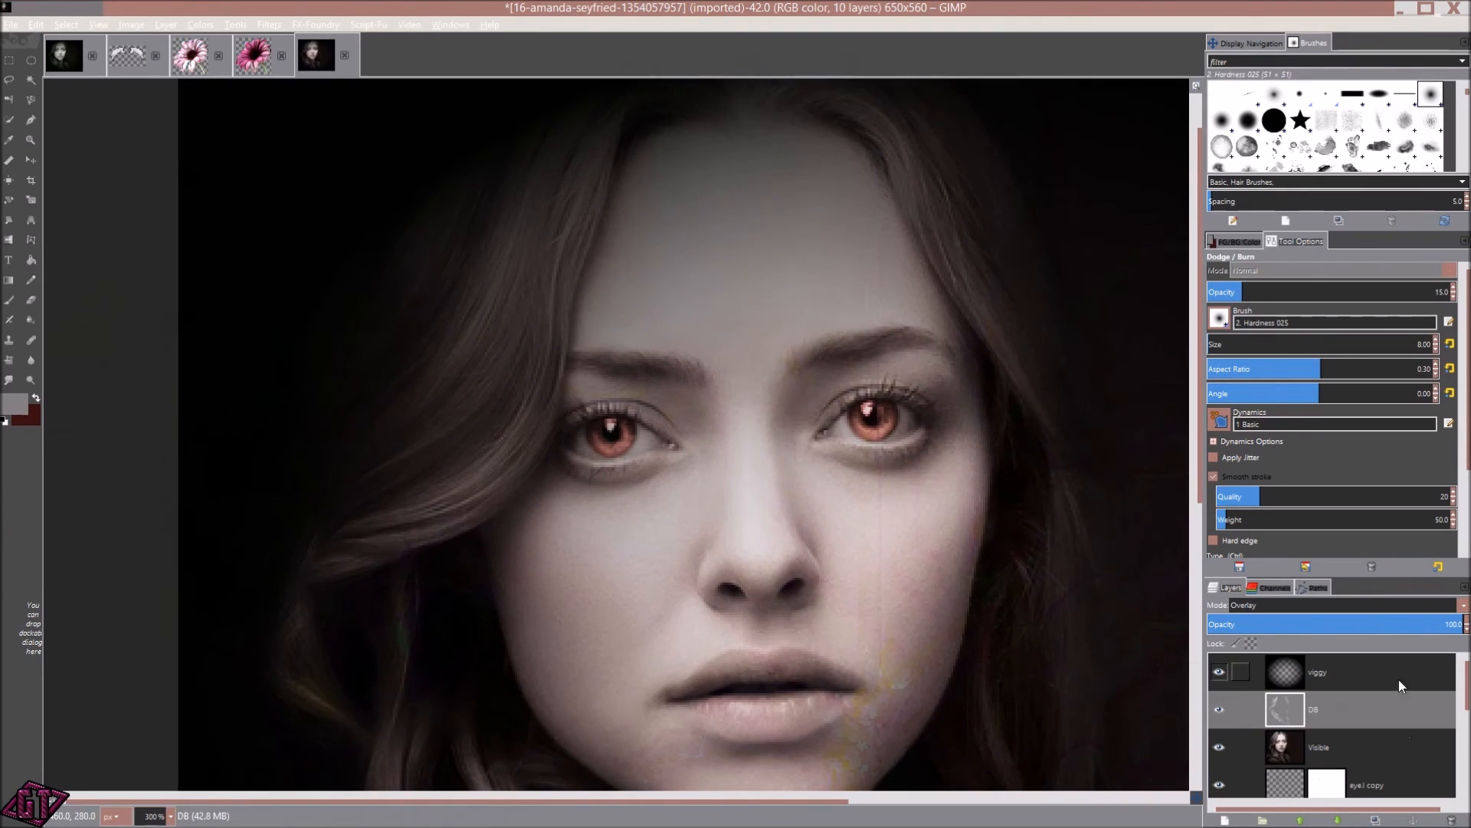
- Compare the portrait with and without the DB layer
click(1218, 709)
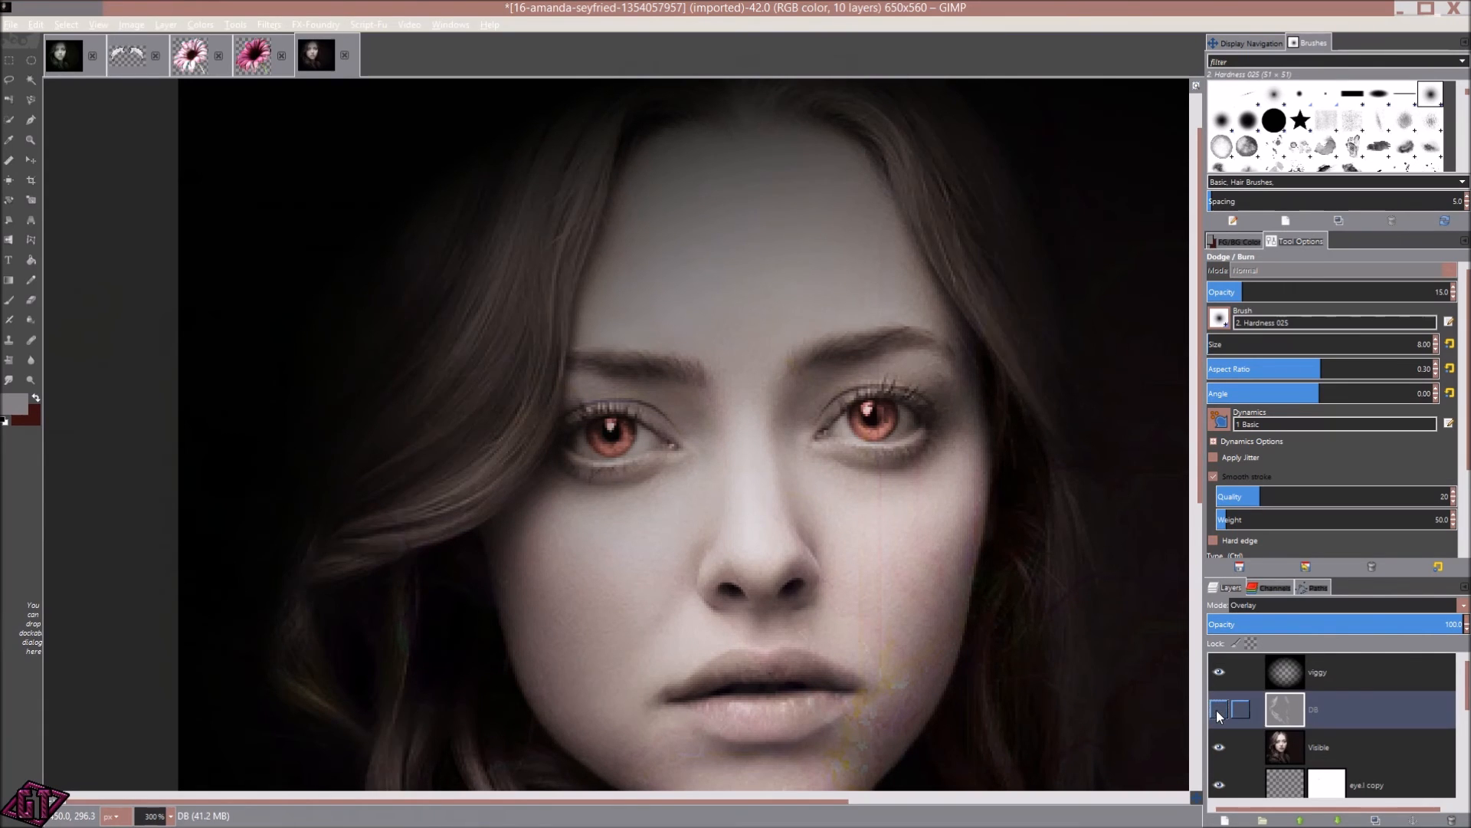
click(1219, 710)
click(1218, 710)
click(1218, 710)
click(1219, 709)
- Set the burn range to Shadows, the stroke smoothing weight to 48 and the tool opacity to 20
click(1453, 523)
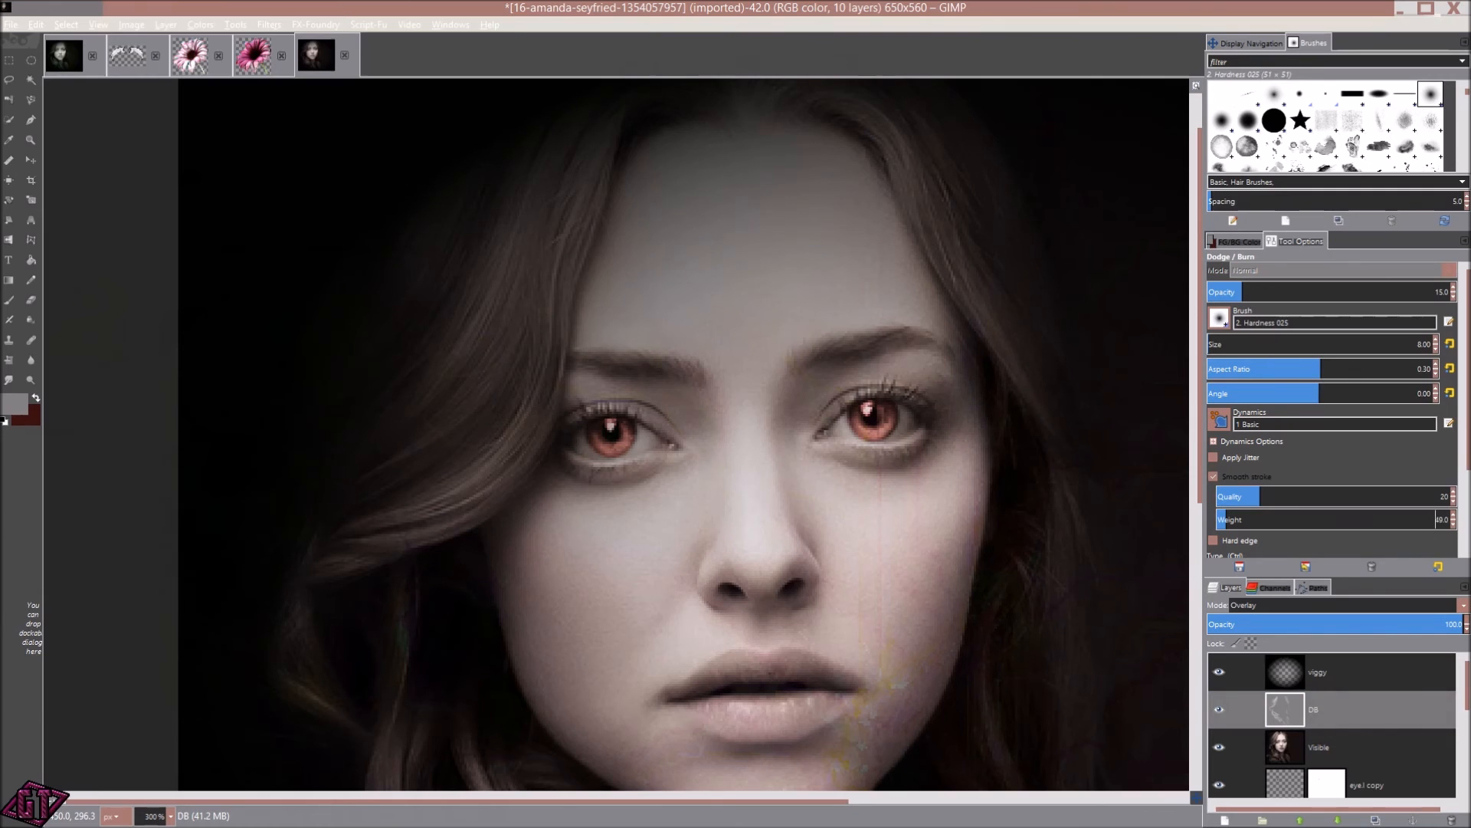
scroll(1418, 536, down, 3)
click(1246, 495)
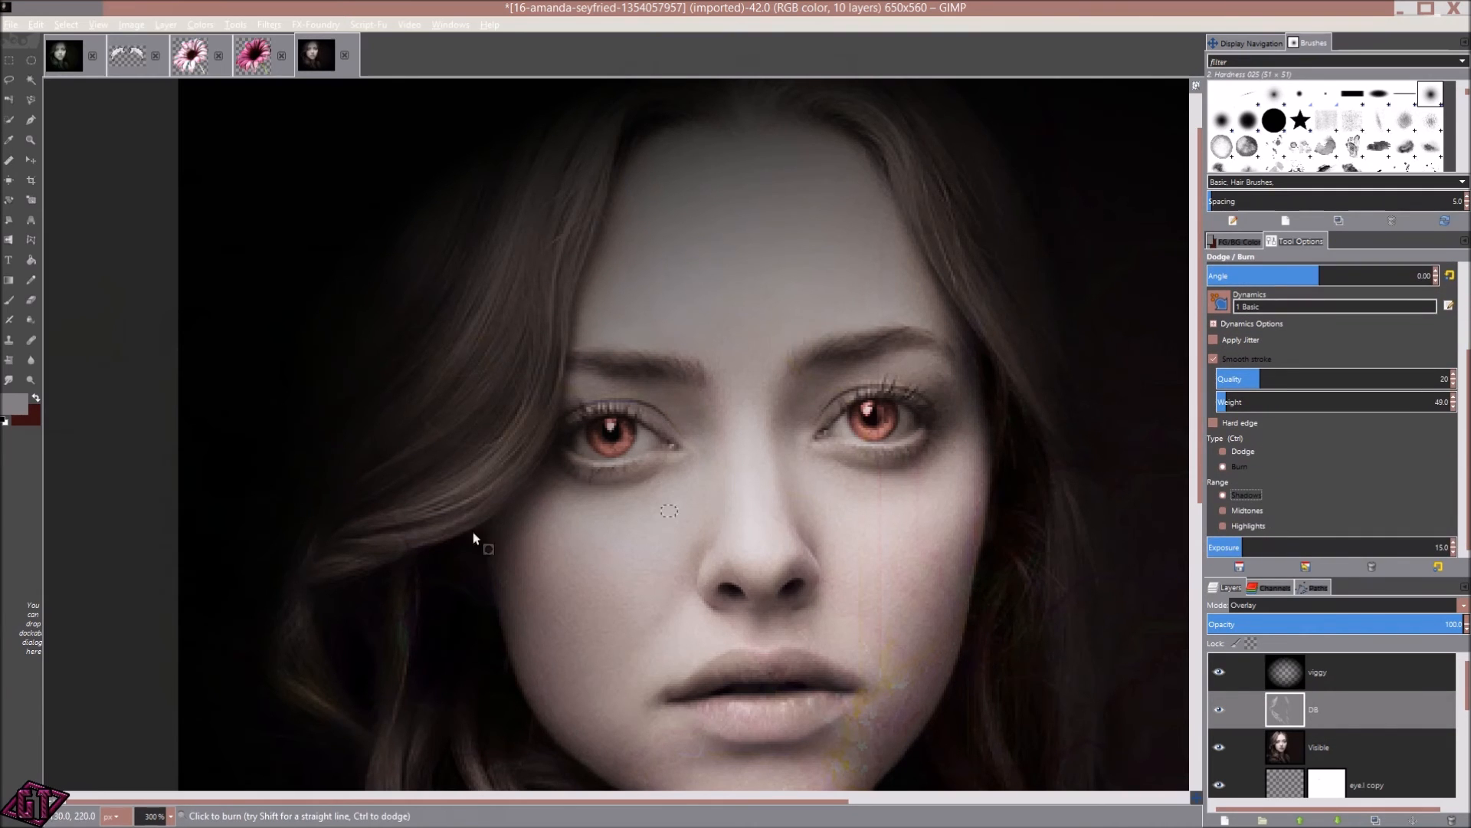
scroll(712, 583, up, 3)
scroll(728, 580, up, 2)
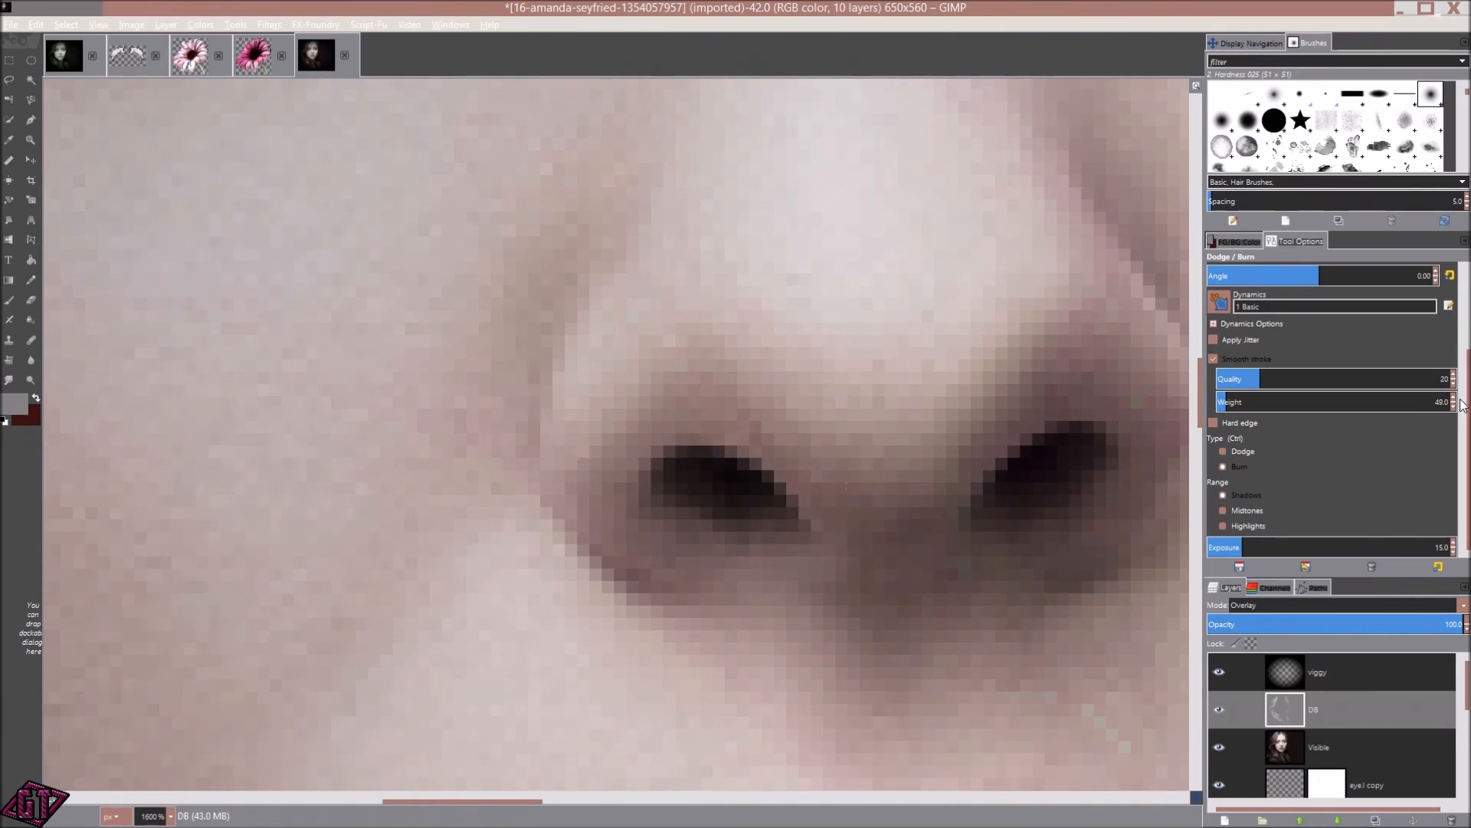
mouse_move(1465, 406)
mouse_down()
mouse_move(1465, 291)
mouse_move(1431, 296)
mouse_up()
text(20)
key(Return)
- Burn the shadows around and beneath both nostrils
mouse_move(797, 507)
mouse_down()
mouse_move(756, 475)
mouse_move(774, 480)
mouse_move(714, 449)
mouse_move(682, 579)
mouse_move(749, 558)
mouse_up()
mouse_move(945, 565)
mouse_down()
mouse_move(1060, 430)
mouse_move(1011, 502)
mouse_move(1142, 444)
mouse_move(1055, 587)
mouse_up()
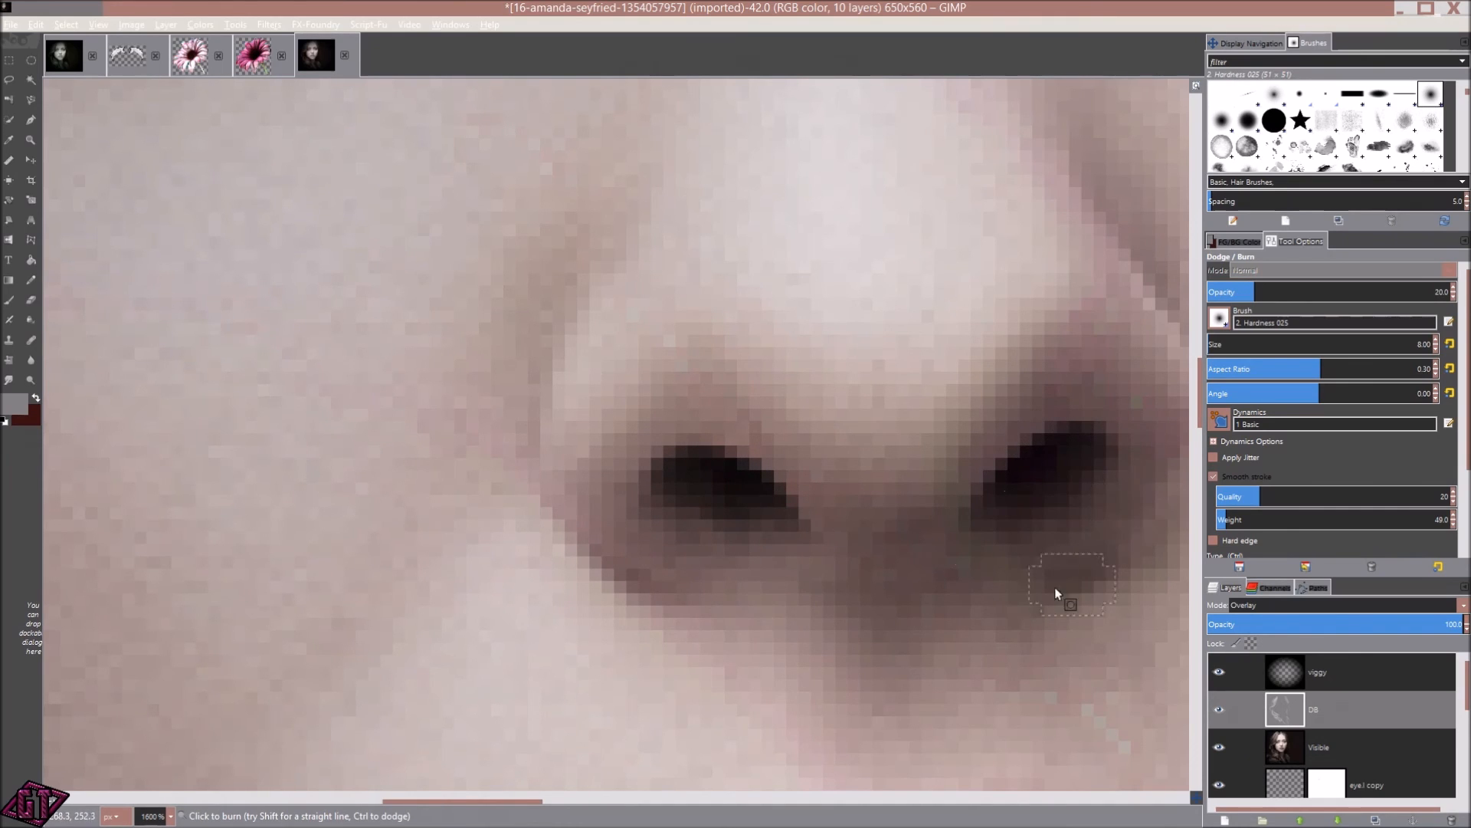
drag(1109, 528, 756, 561)
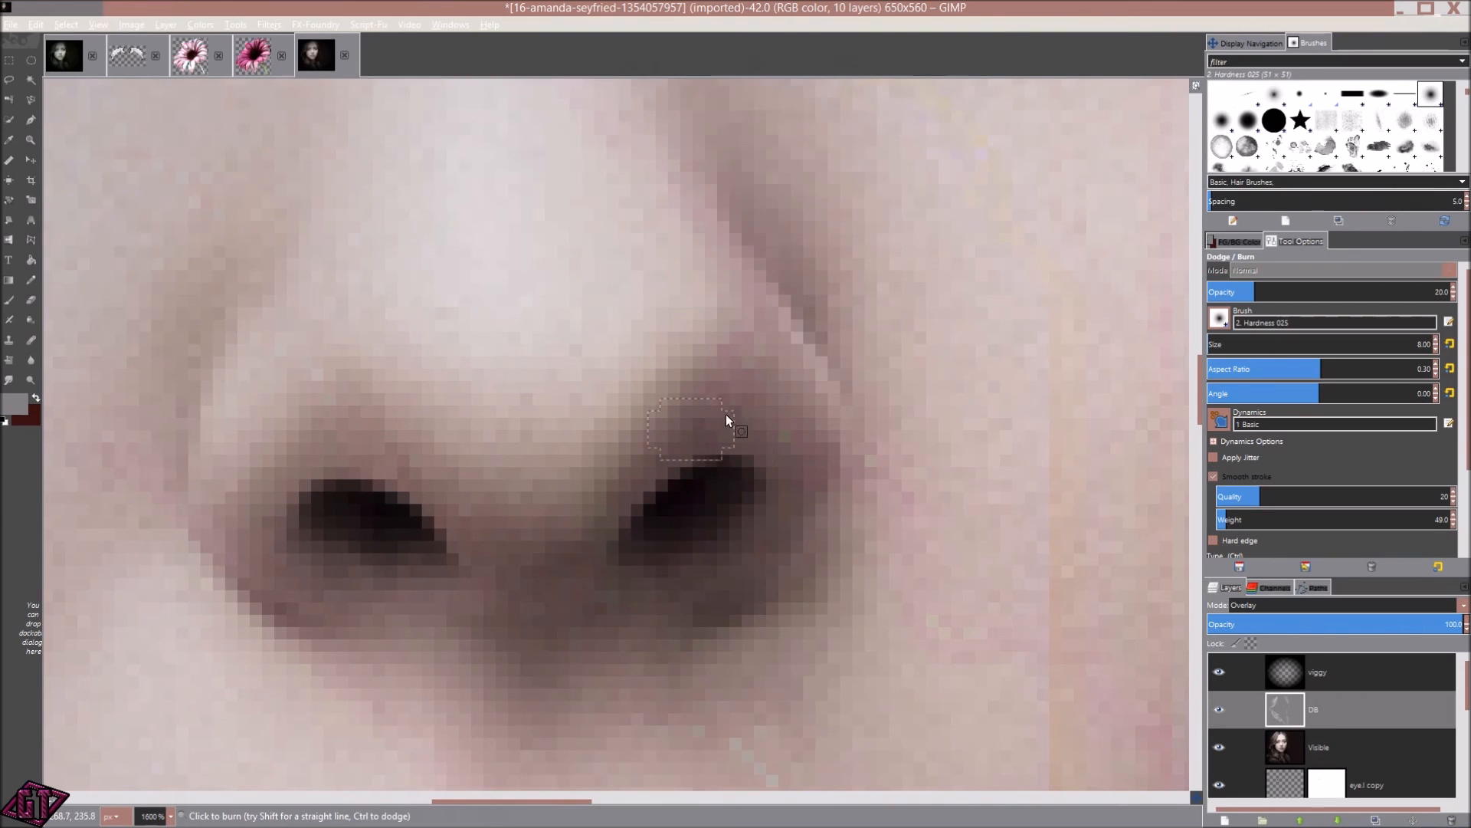
mouse_move(728, 619)
mouse_down()
mouse_move(801, 592)
mouse_move(832, 471)
mouse_up()
scroll(754, 596, down, 1)
- Burn the shadow between the nostrils and the creases along both sides of the nose
mouse_move(710, 526)
mouse_down()
mouse_move(704, 480)
mouse_move(674, 518)
mouse_up()
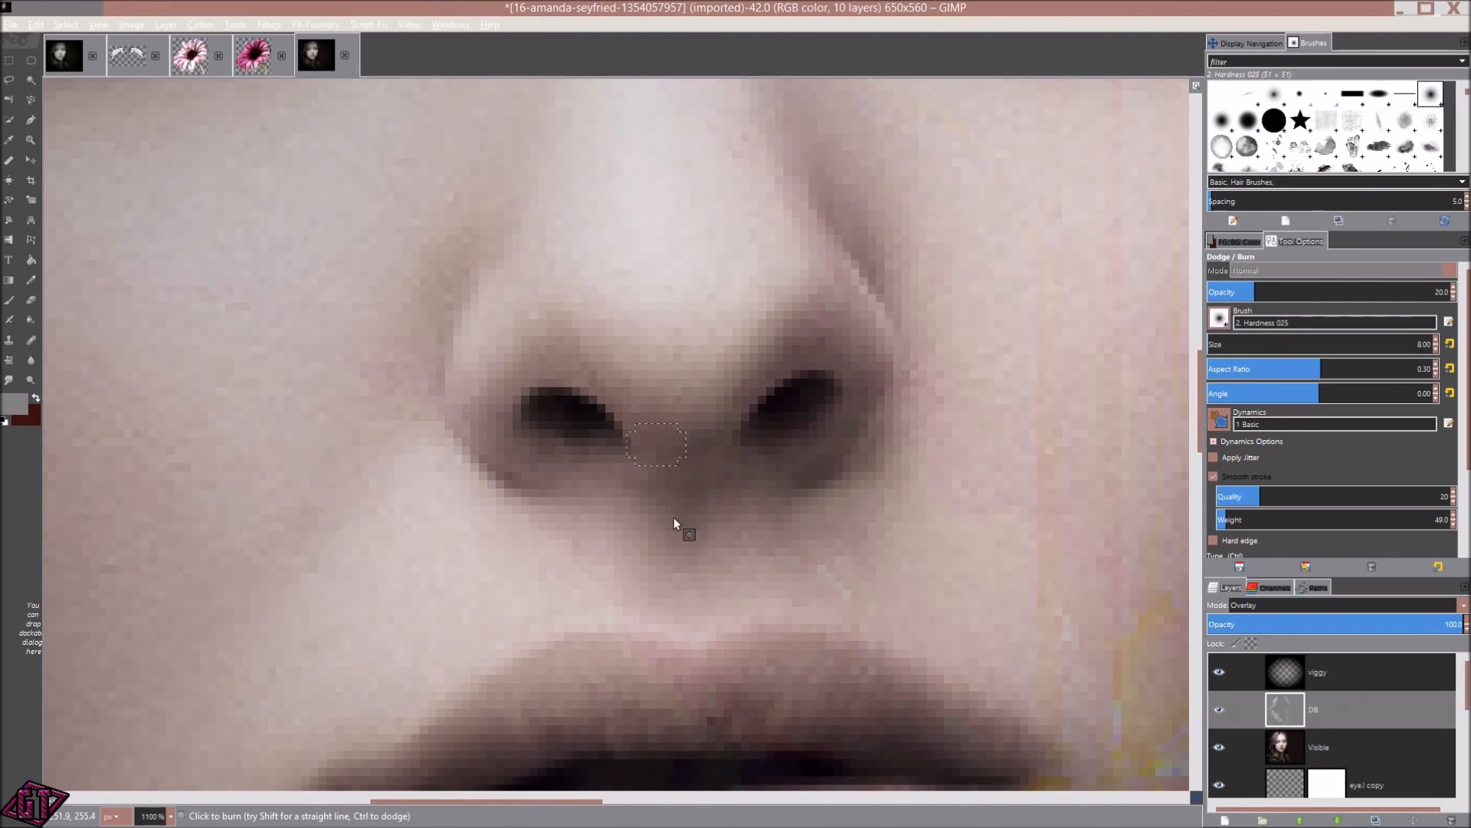
mouse_move(842, 494)
mouse_down()
mouse_move(799, 686)
mouse_move(766, 746)
mouse_up()
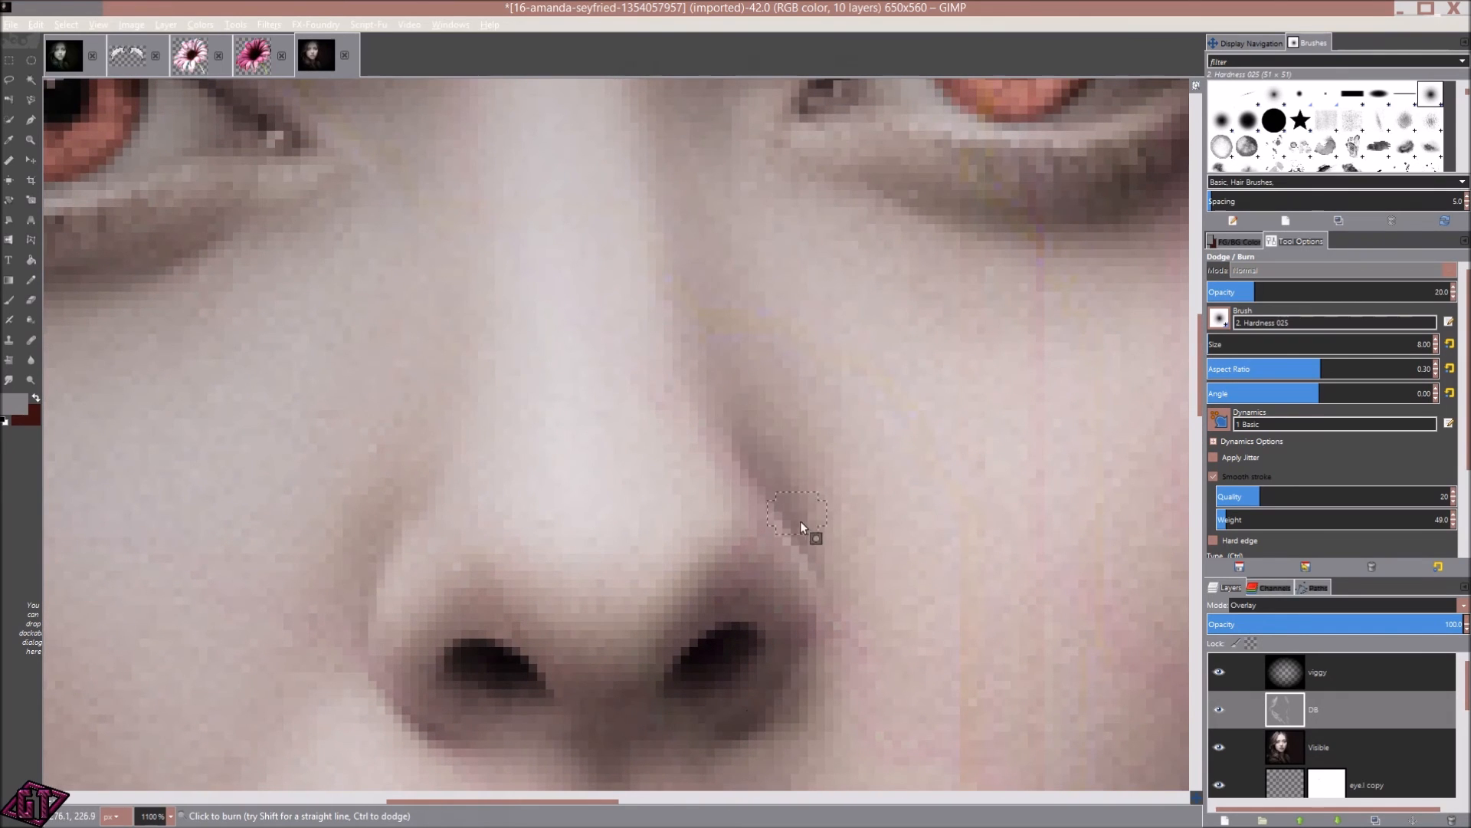
mouse_move(411, 509)
mouse_down()
mouse_move(791, 491)
mouse_move(841, 420)
mouse_move(831, 358)
mouse_move(690, 522)
mouse_move(795, 377)
mouse_move(746, 514)
mouse_move(766, 444)
mouse_up()
- Check the whole portrait against its look without the DB layer
scroll(933, 679, down, 3)
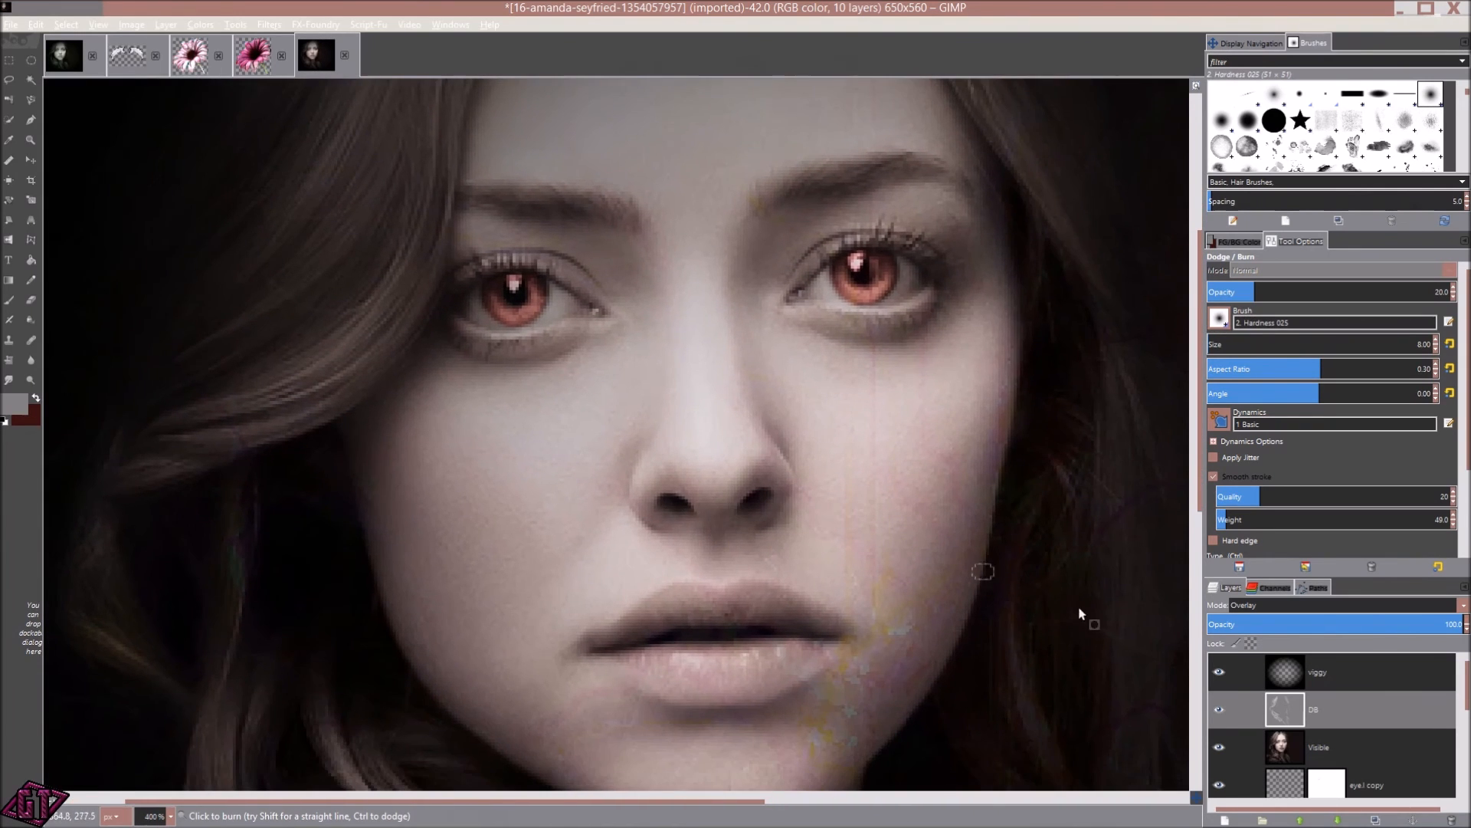
scroll(814, 624, down, 2)
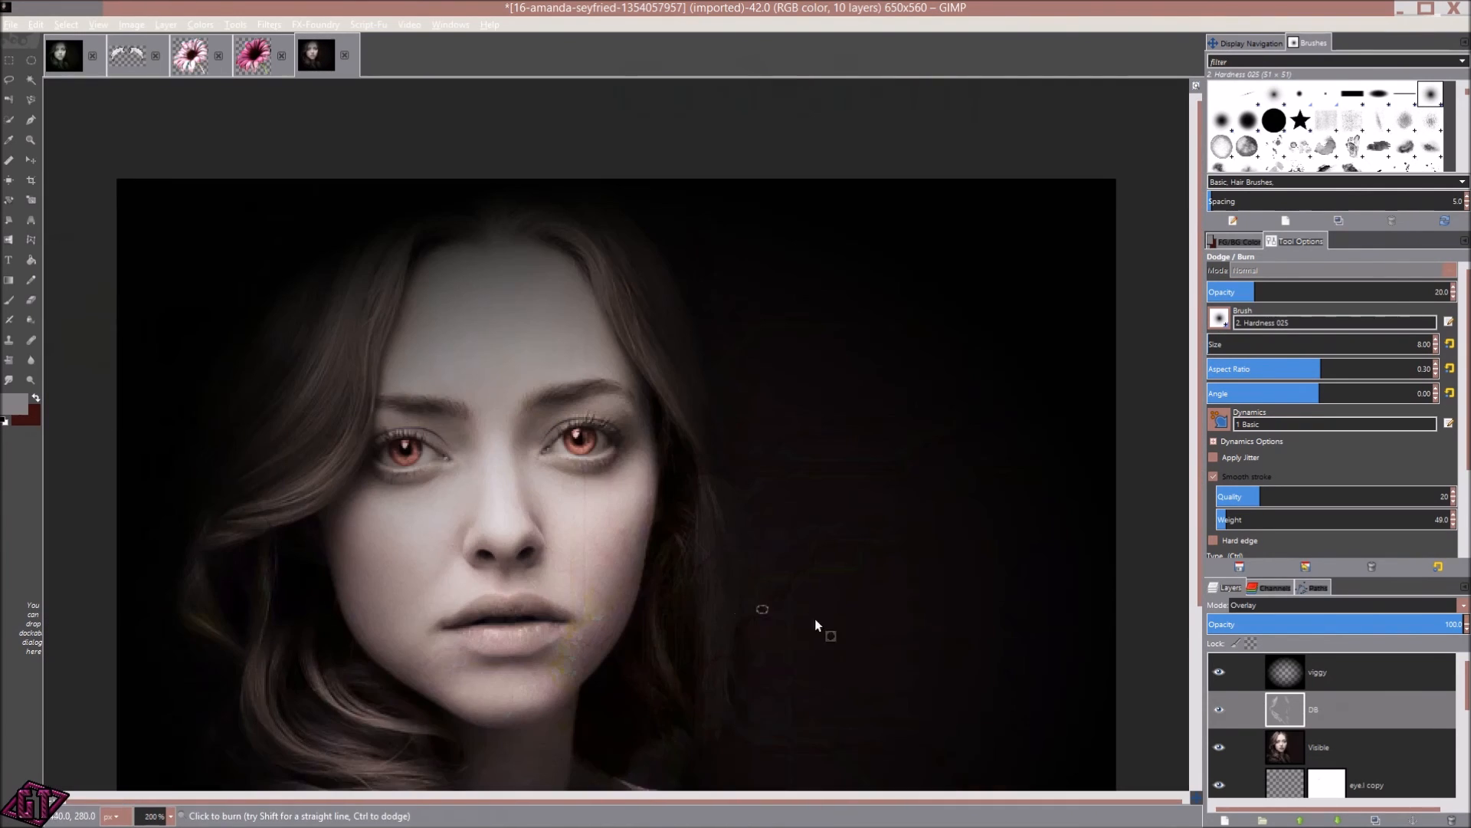
click(1218, 710)
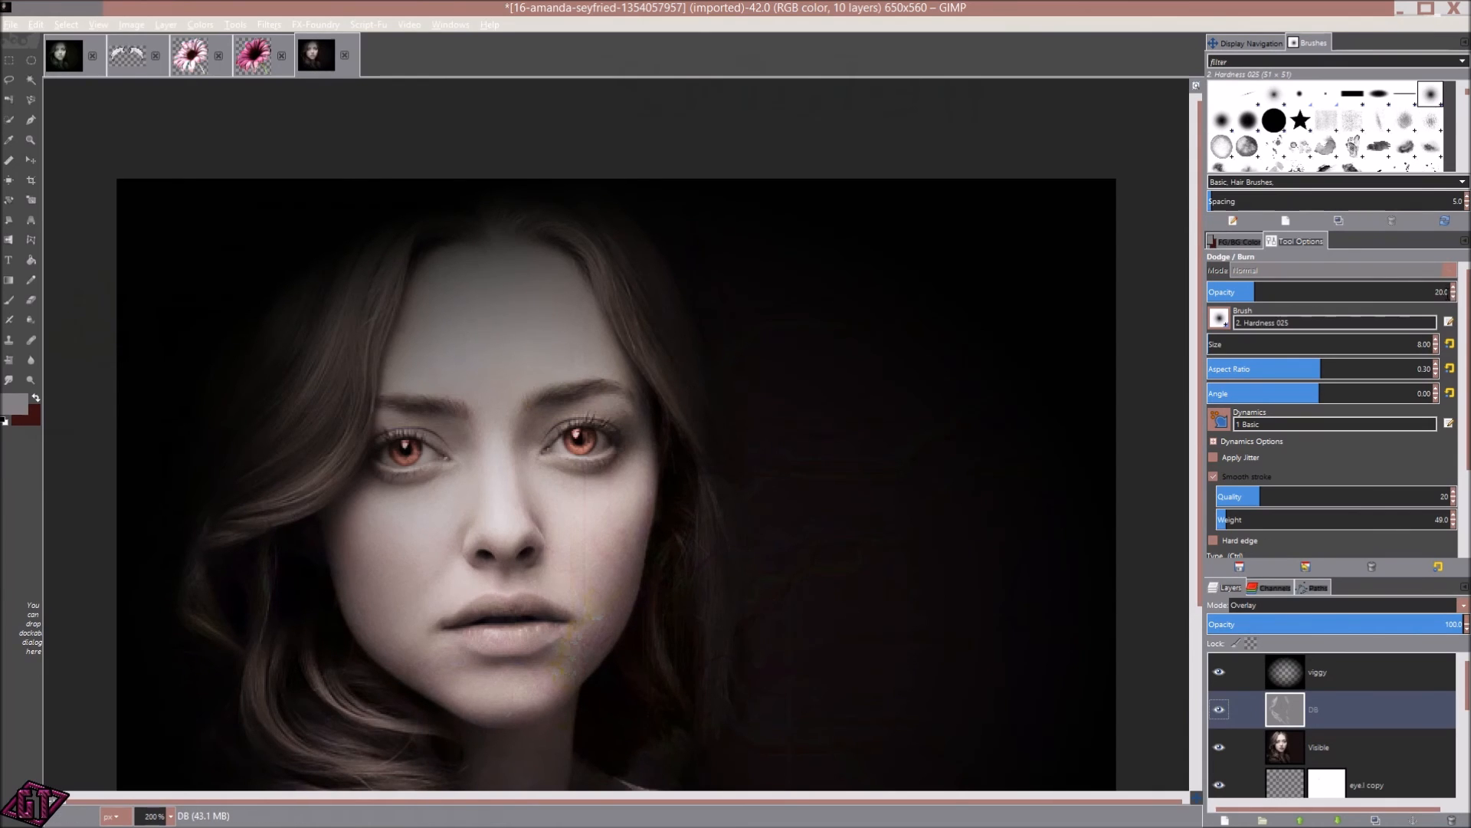
- Set the tool opacity to 15 and burn the lash and lid shadows around both eyes
drag(1448, 292, 1440, 292)
text(15)
key(Return)
ctrl+scroll(676, 523, up, 5)
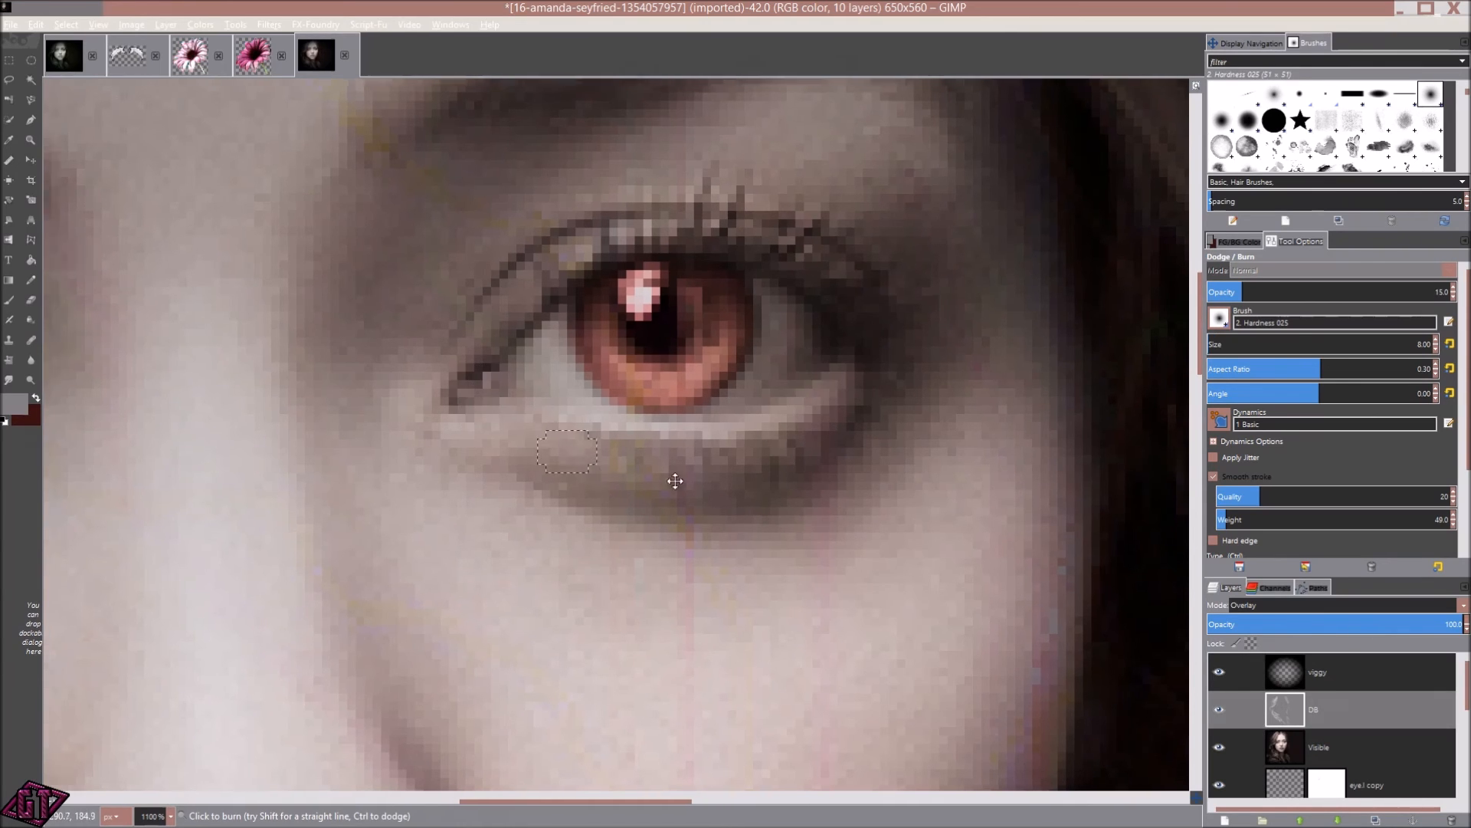
scroll(329, 444, left, 5)
scroll(329, 444, left, 4)
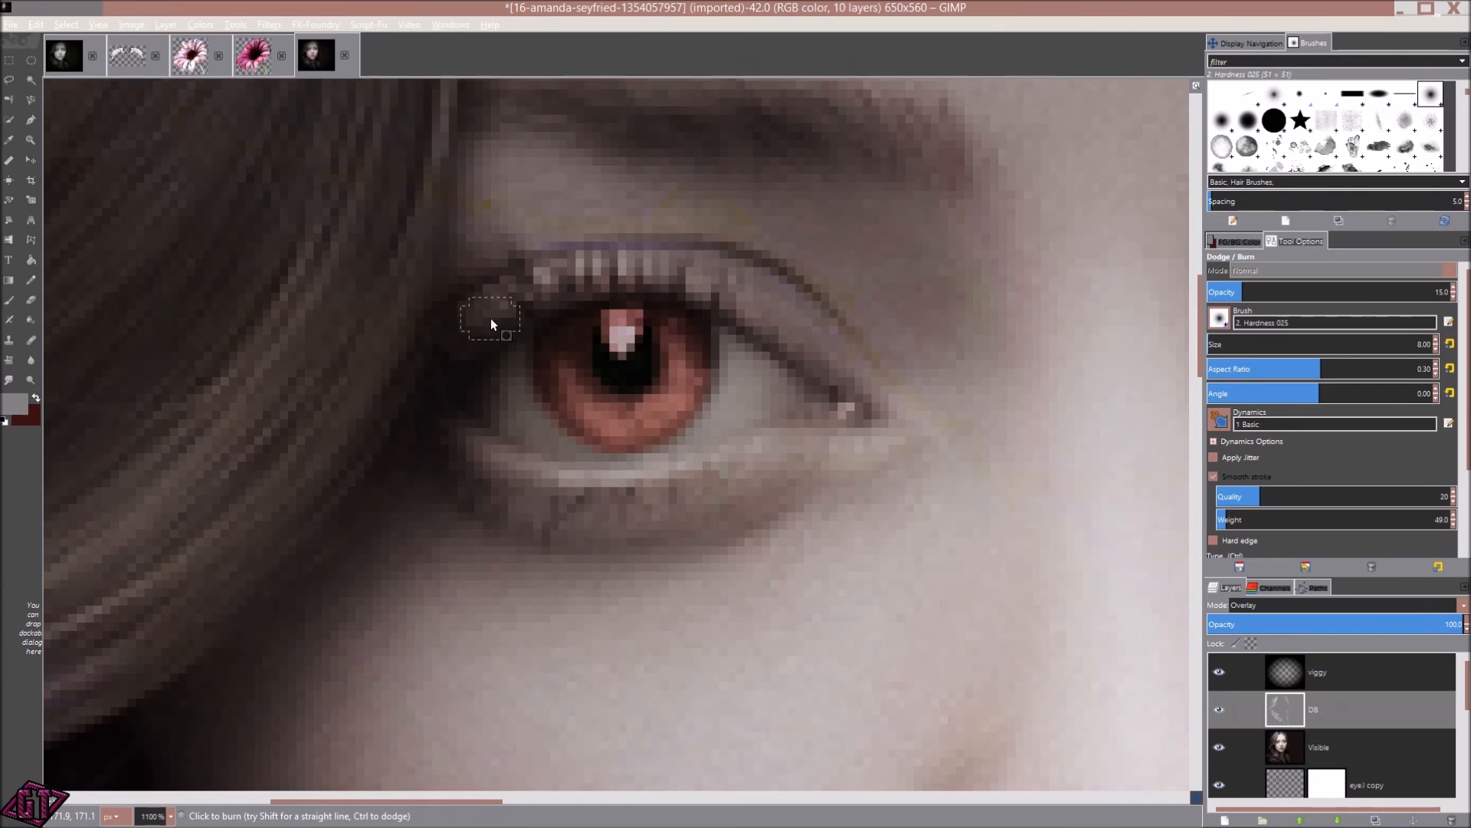
- Burn along both eyebrows to darken their hairs
drag(490, 319, 449, 659)
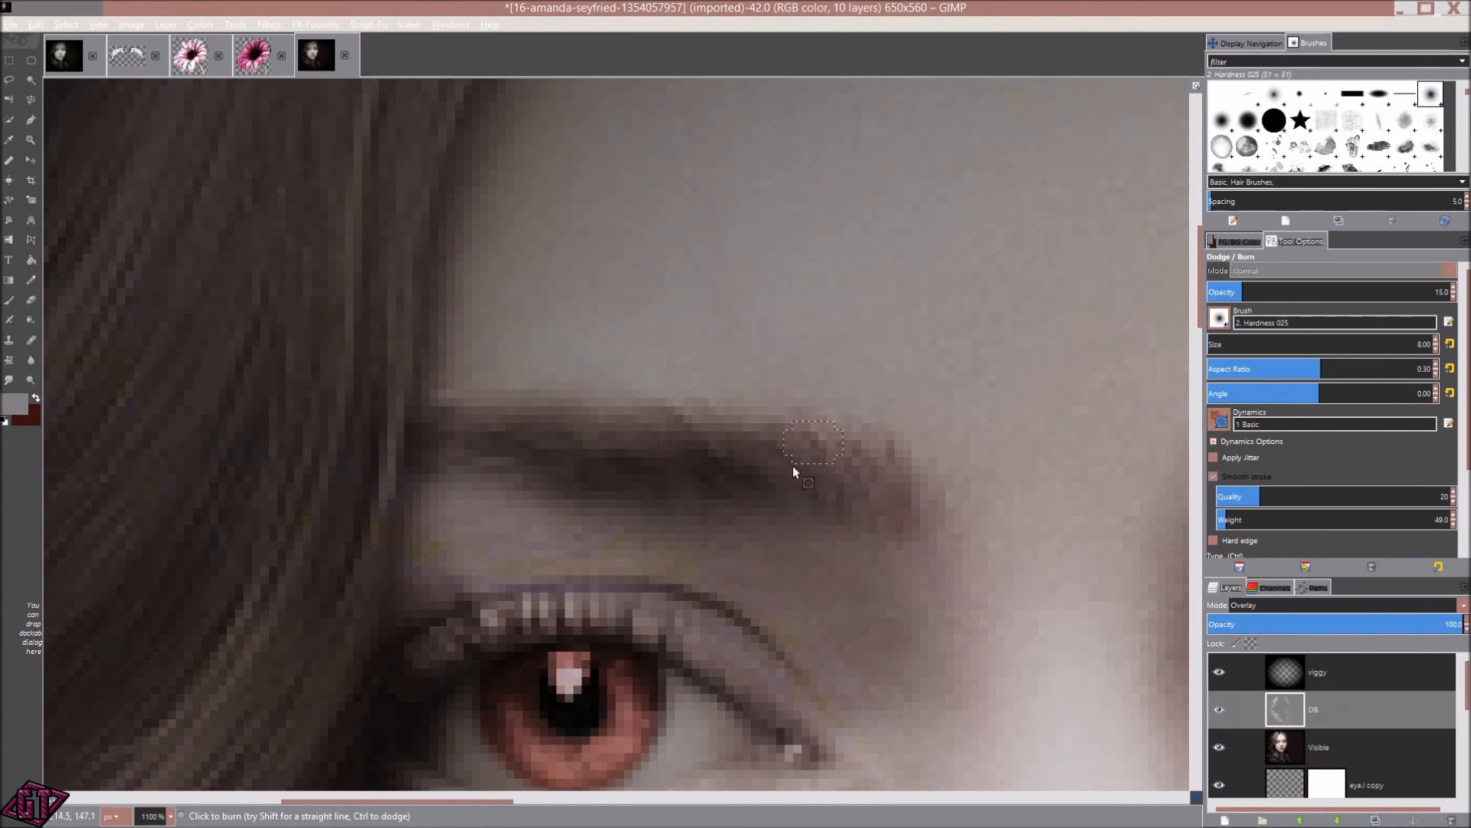
drag(939, 489, 258, 212)
drag(908, 164, 616, 373)
drag(675, 251, 366, 325)
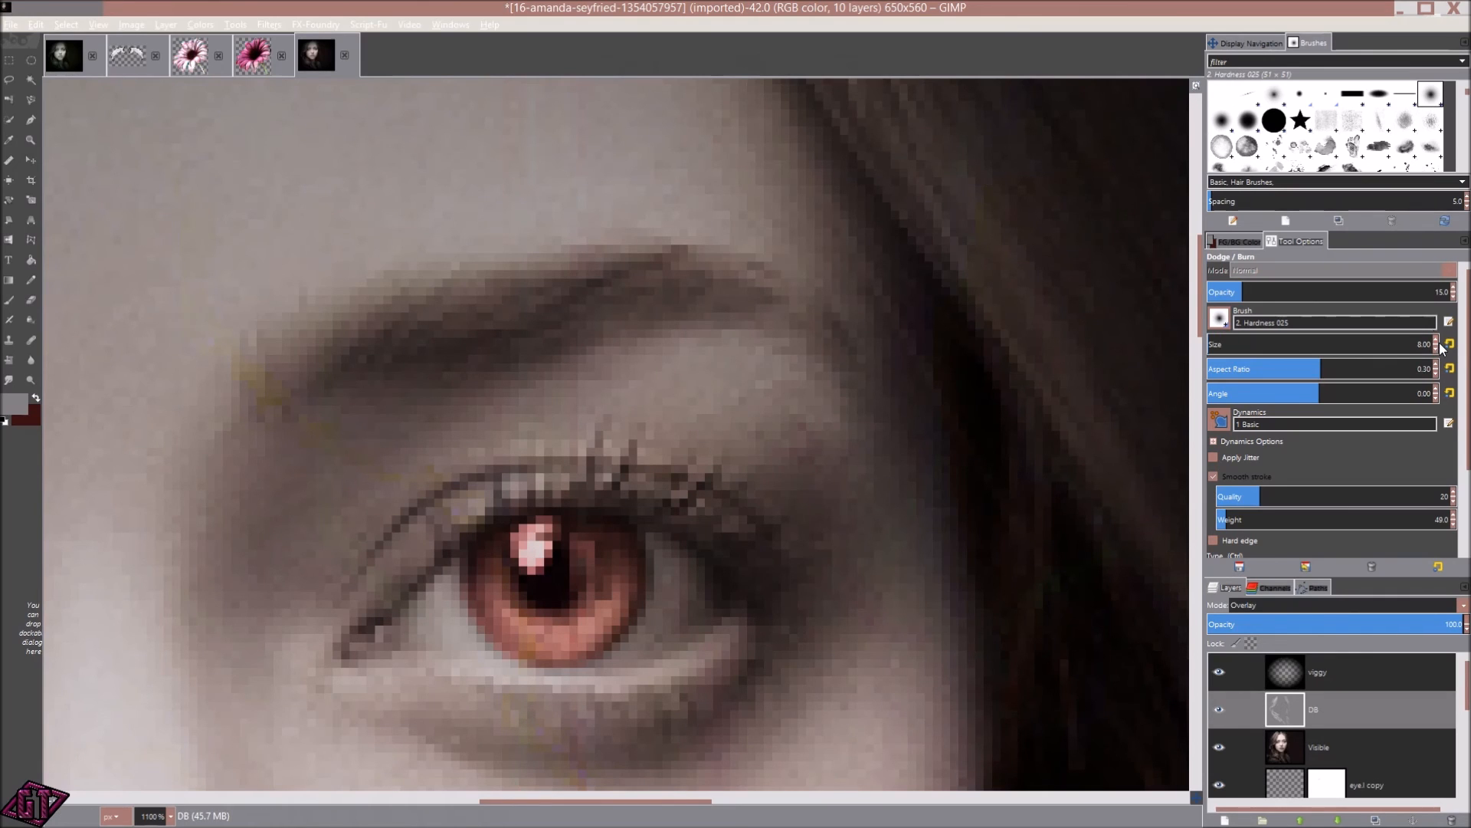
- Set the brush size to 20 and burn the sockets between the brow and upper lid of both eyes
scroll(1438, 347, up, 11)
drag(463, 408, 751, 144)
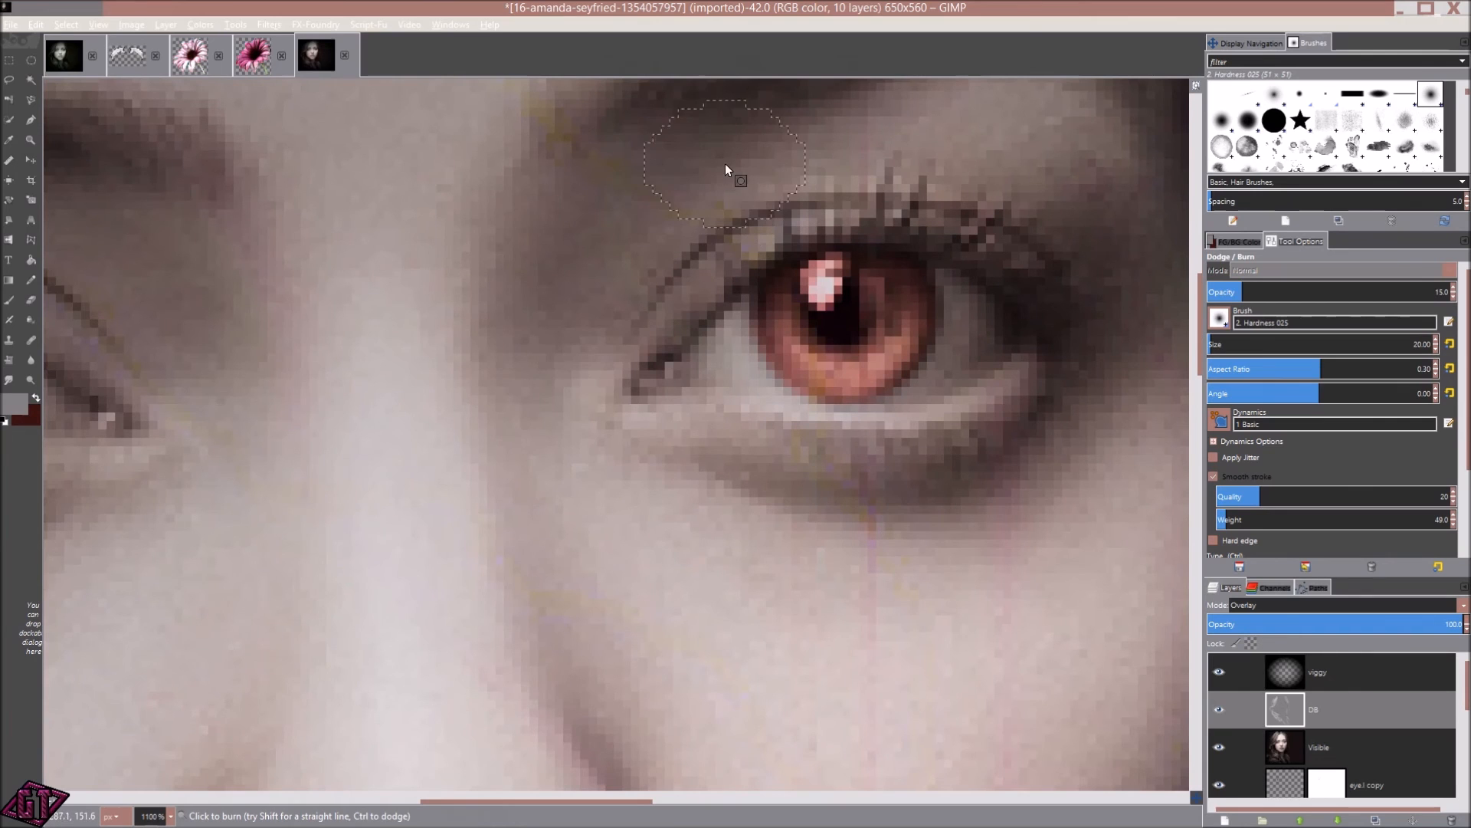
drag(209, 312, 685, 399)
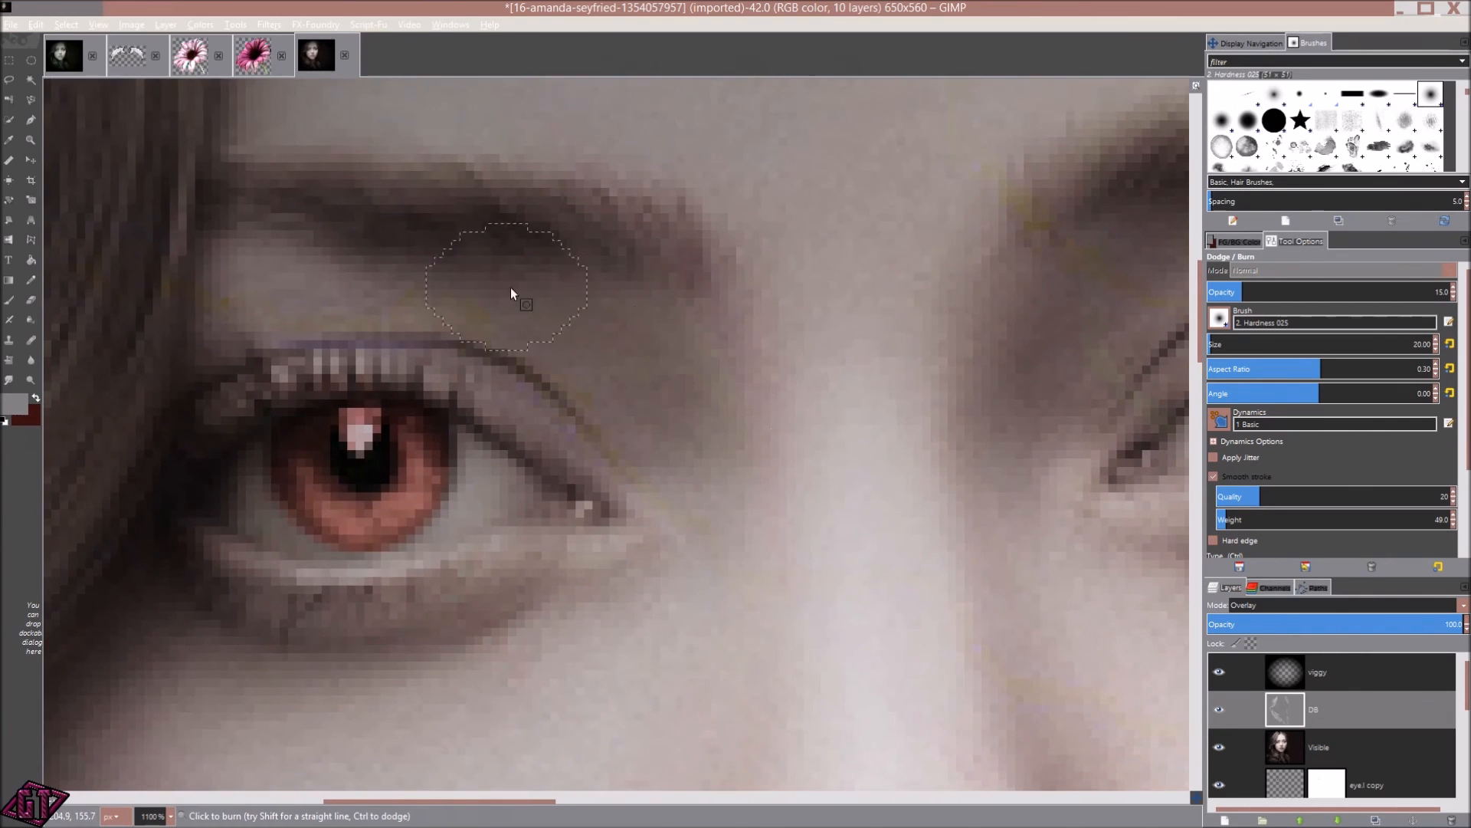
- Burn the shading along the side of the nose, under the nose and around the lips
drag(728, 500, 705, 213)
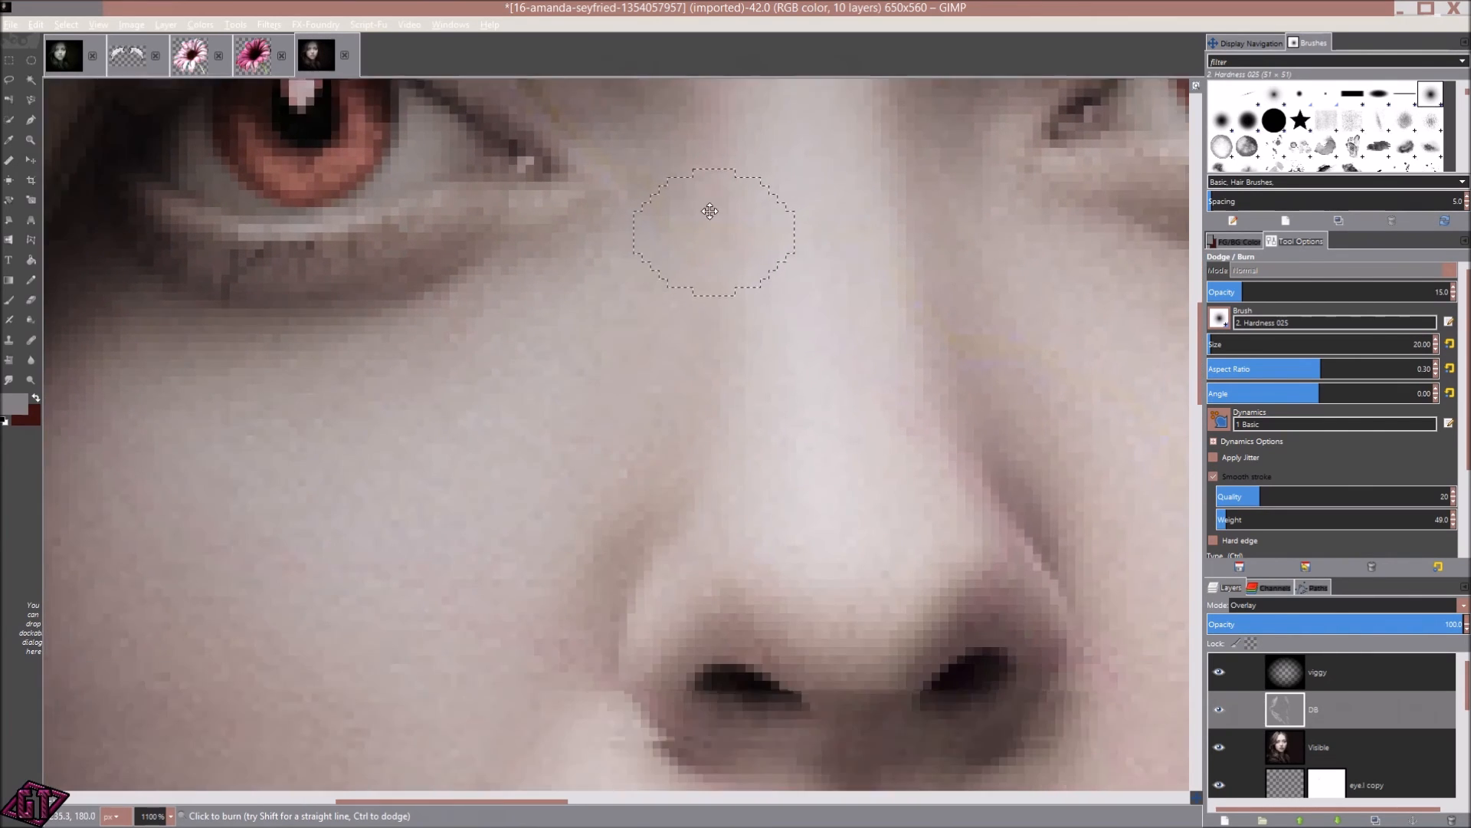
drag(526, 591, 568, 207)
mouse_move(762, 454)
mouse_down()
mouse_move(762, 417)
mouse_move(621, 322)
mouse_up()
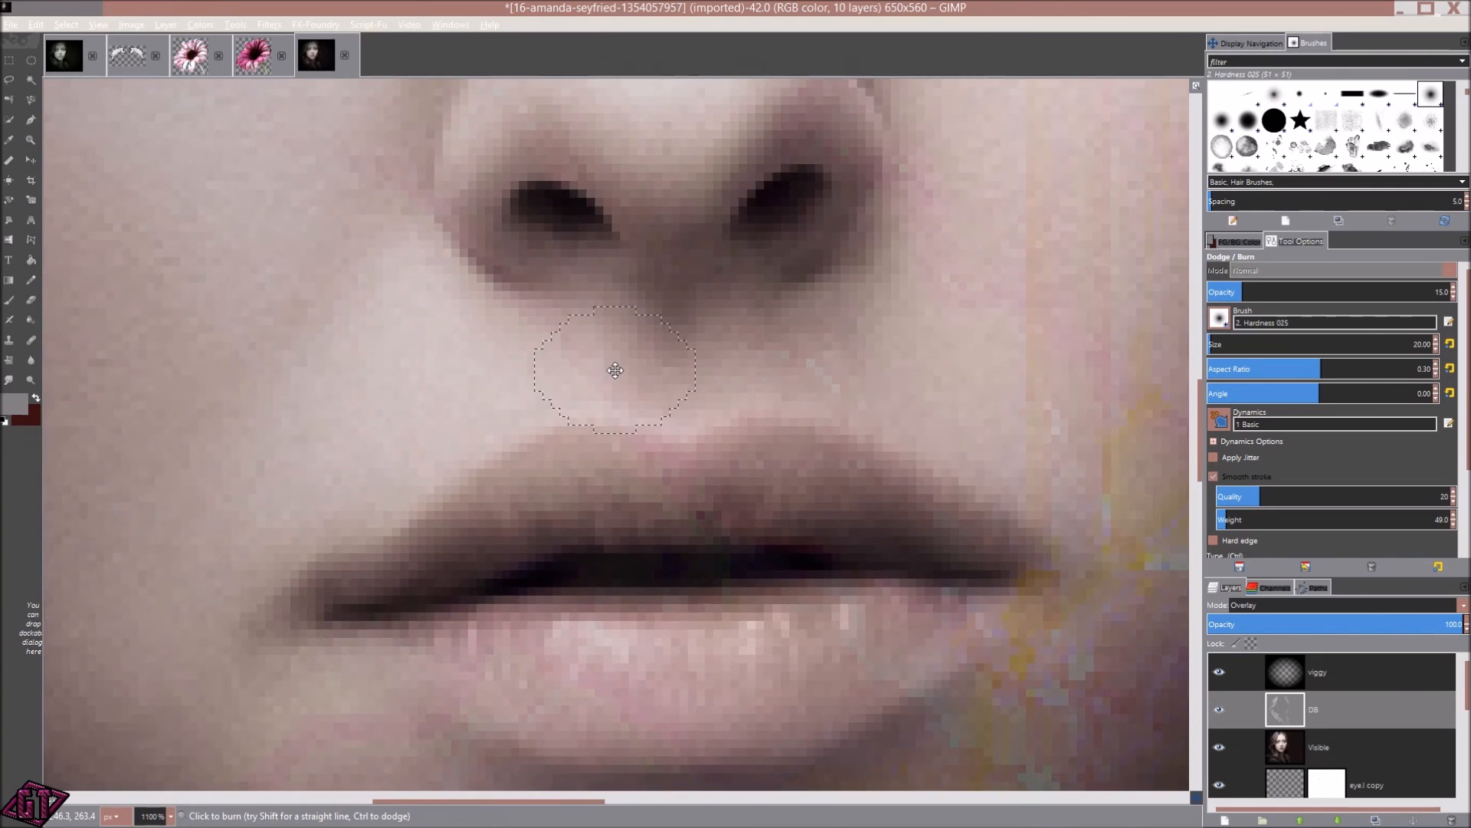
drag(835, 486, 759, 329)
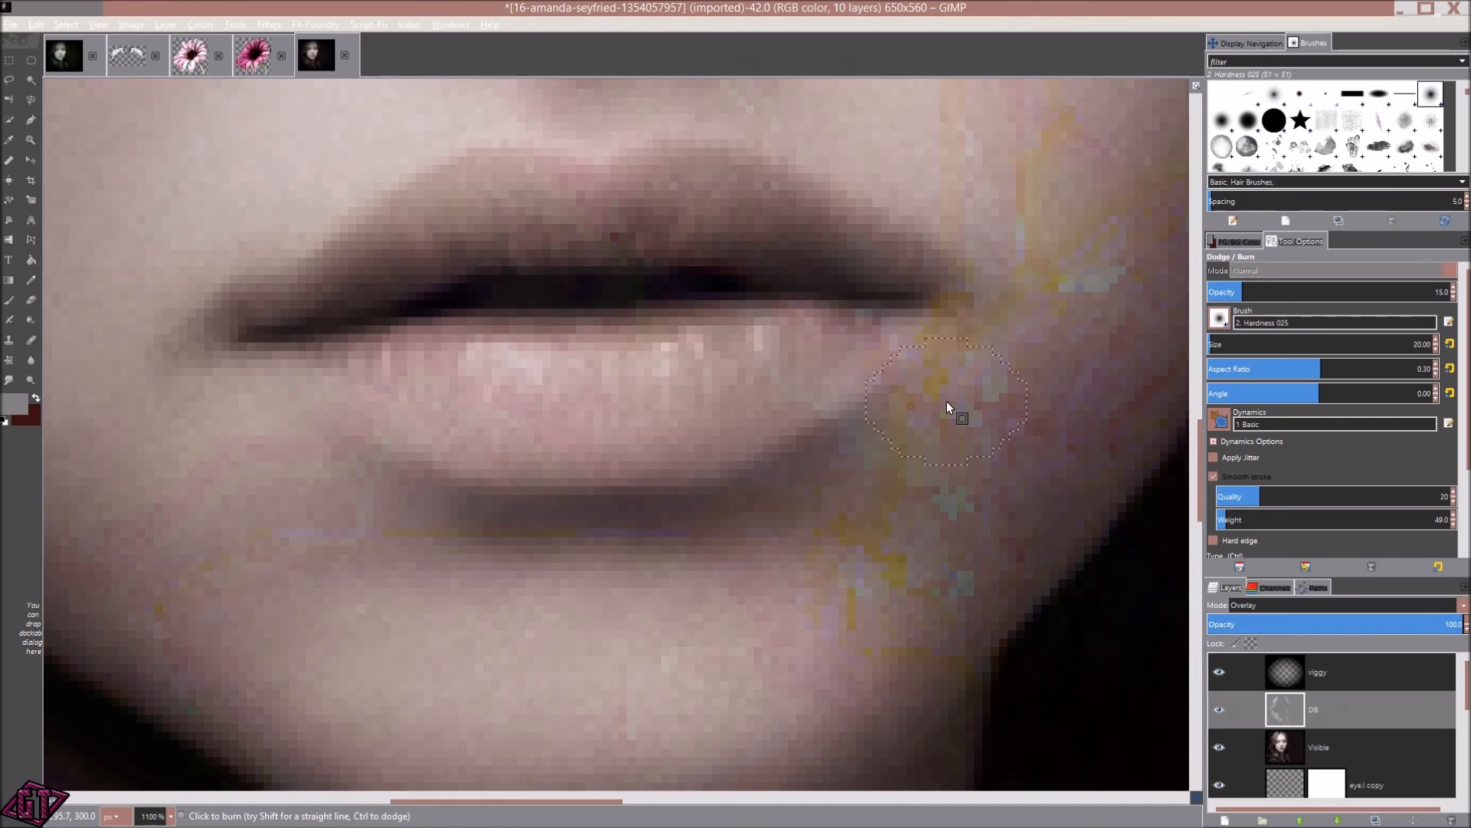
drag(1114, 402, 620, 372)
- Burn the inner eye shadow beside the nose bridge and the hair edge at the temple on the image's right side
scroll(620, 371, down, 3)
drag(521, 316, 893, 589)
drag(899, 437, 963, 617)
drag(845, 447, 840, 538)
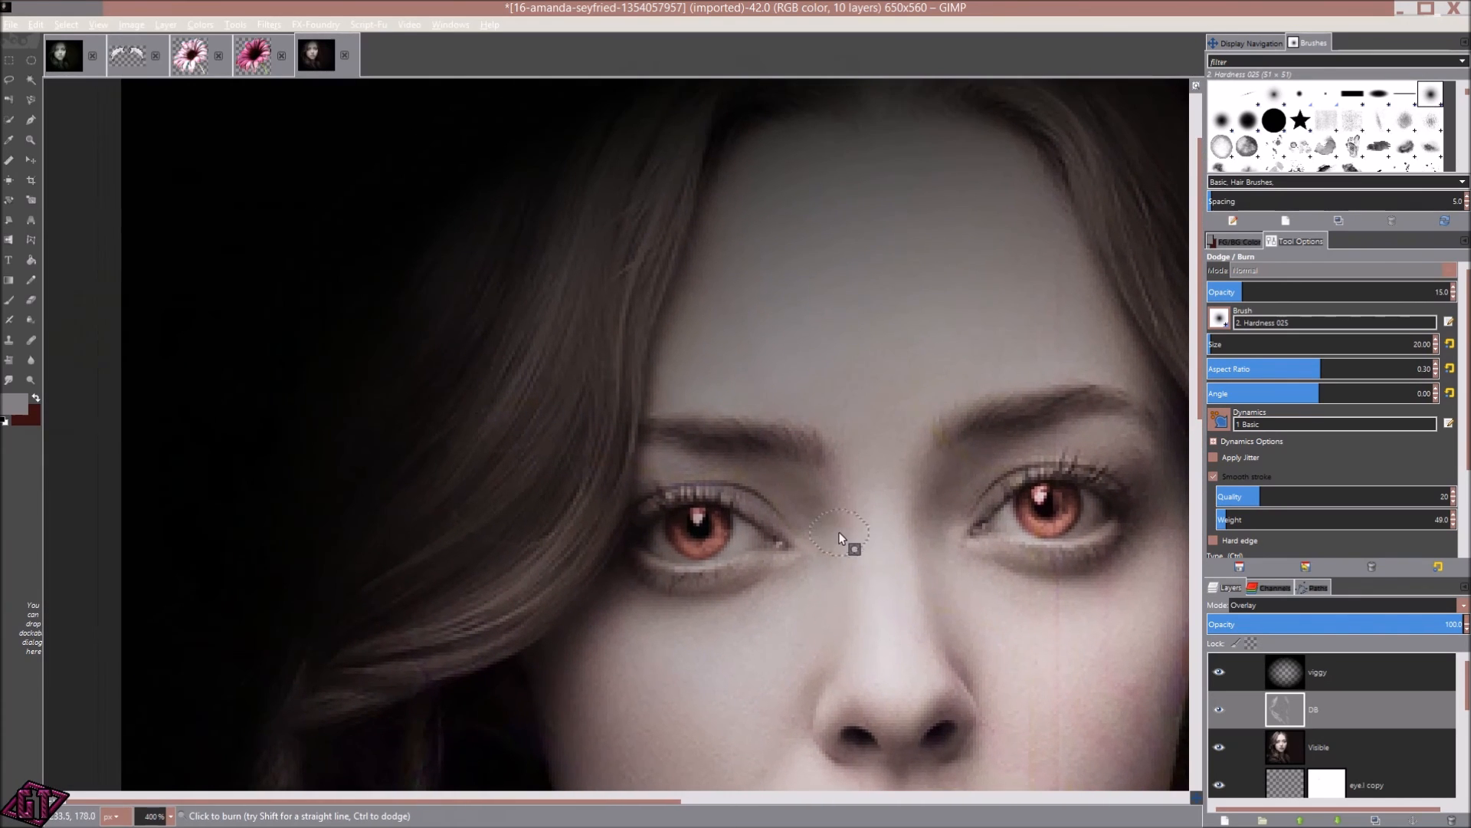
drag(855, 597, 672, 426)
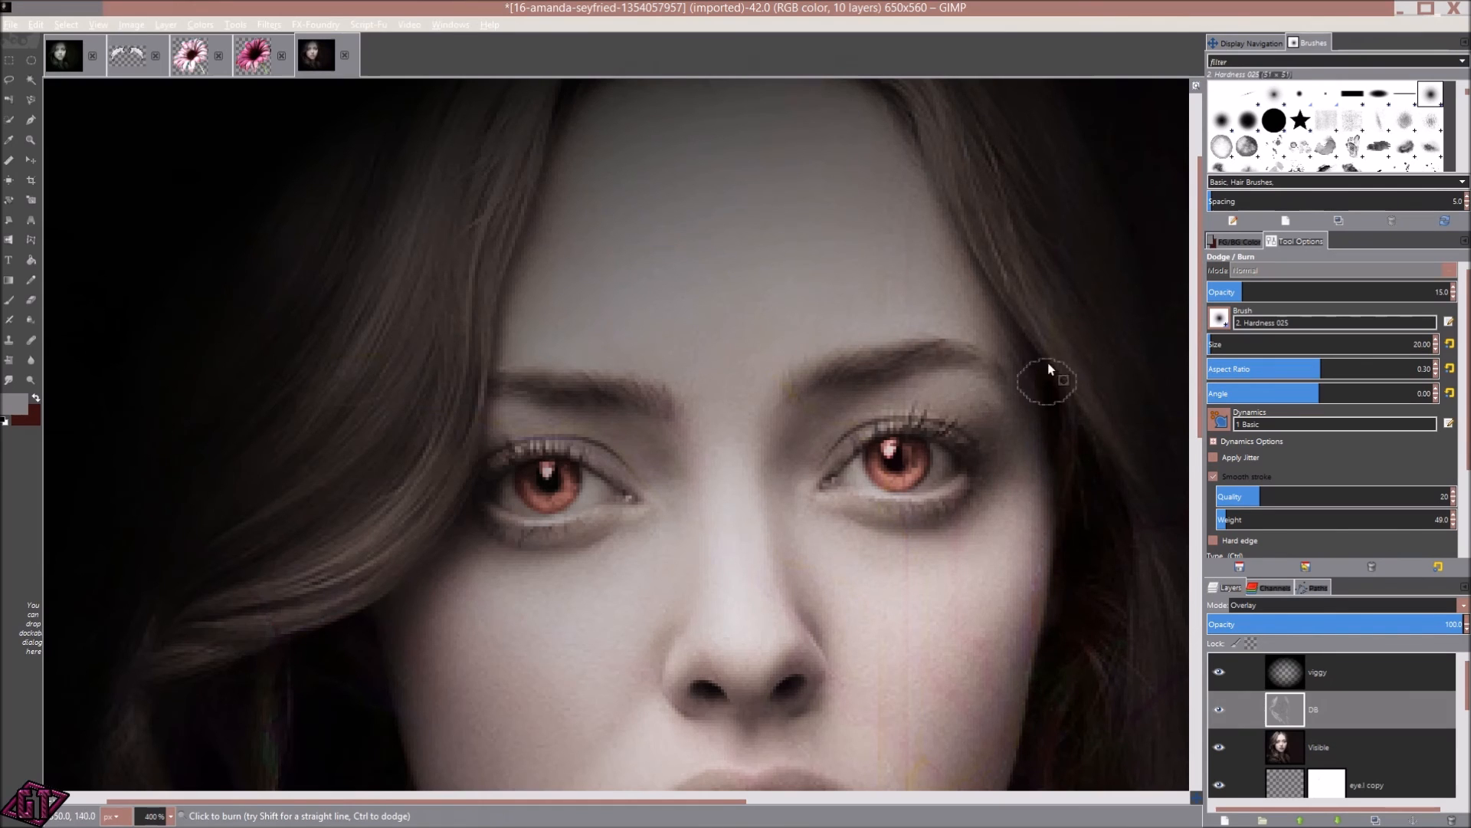
- Burn the cheek contour along the hair on the image's left side and the neck shadow under the chin
drag(481, 525, 743, 368)
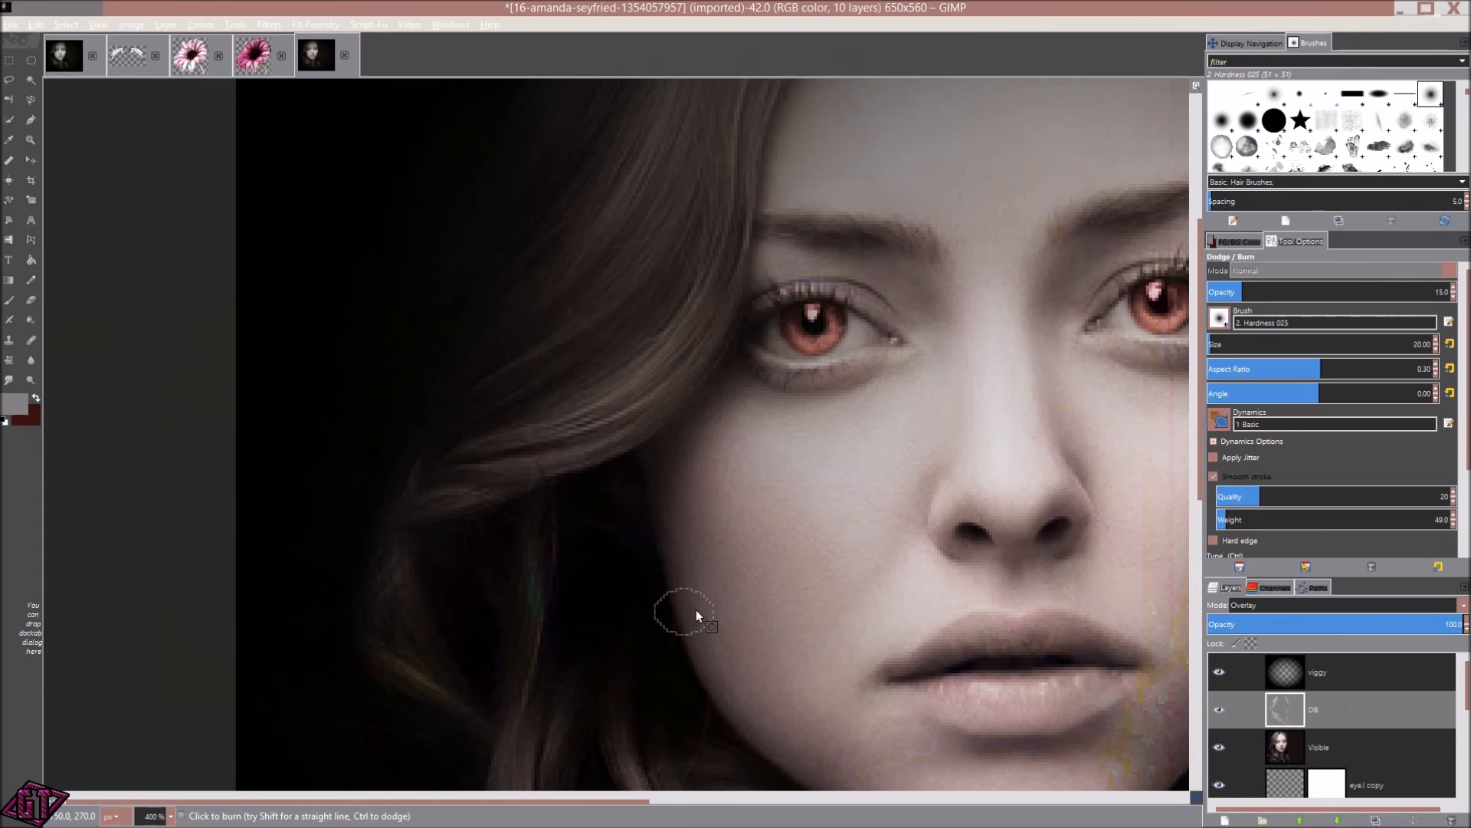
drag(694, 610, 605, 399)
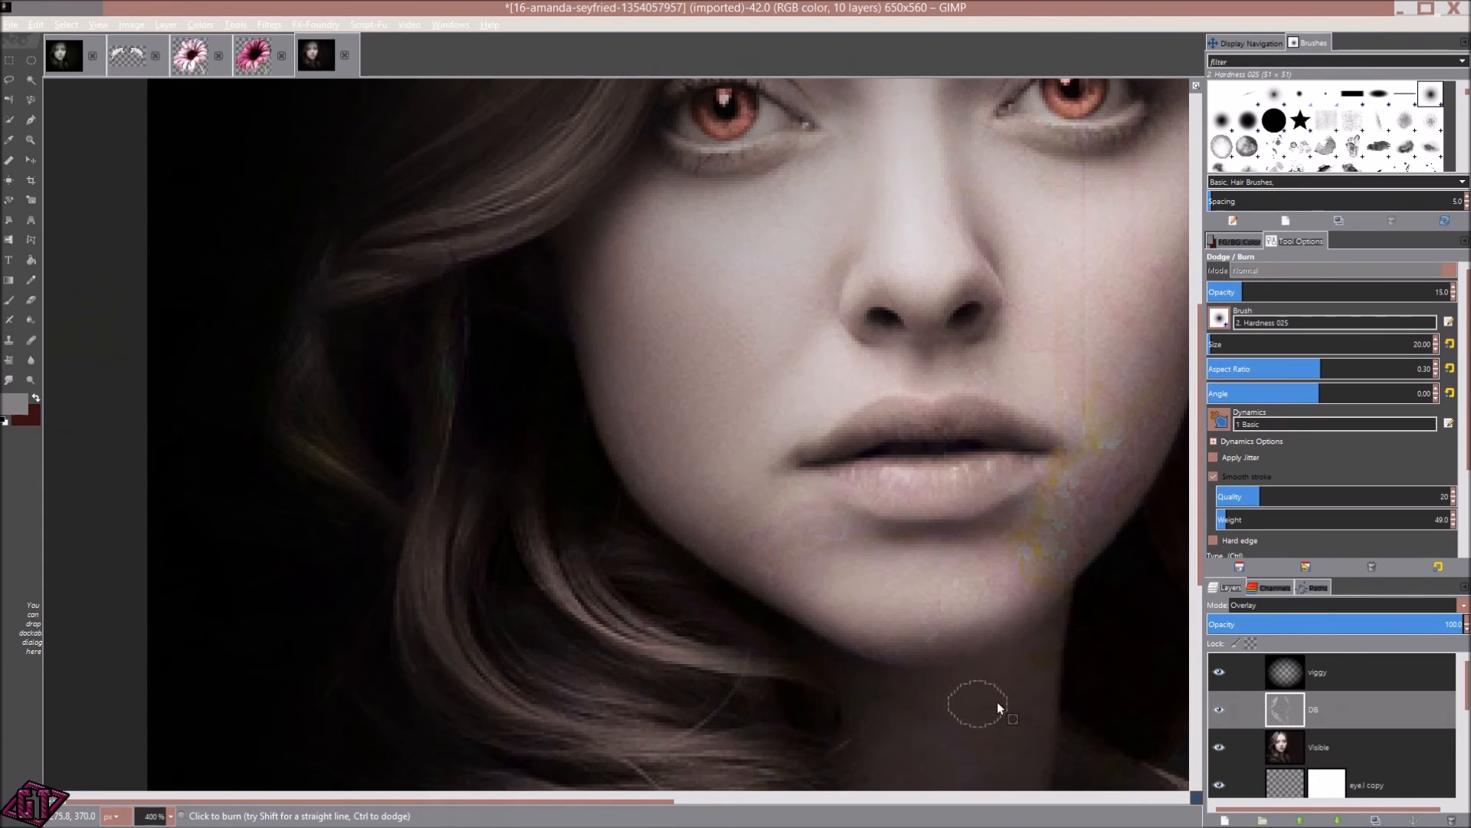
drag(997, 703, 836, 823)
drag(691, 498, 822, 660)
drag(838, 504, 846, 642)
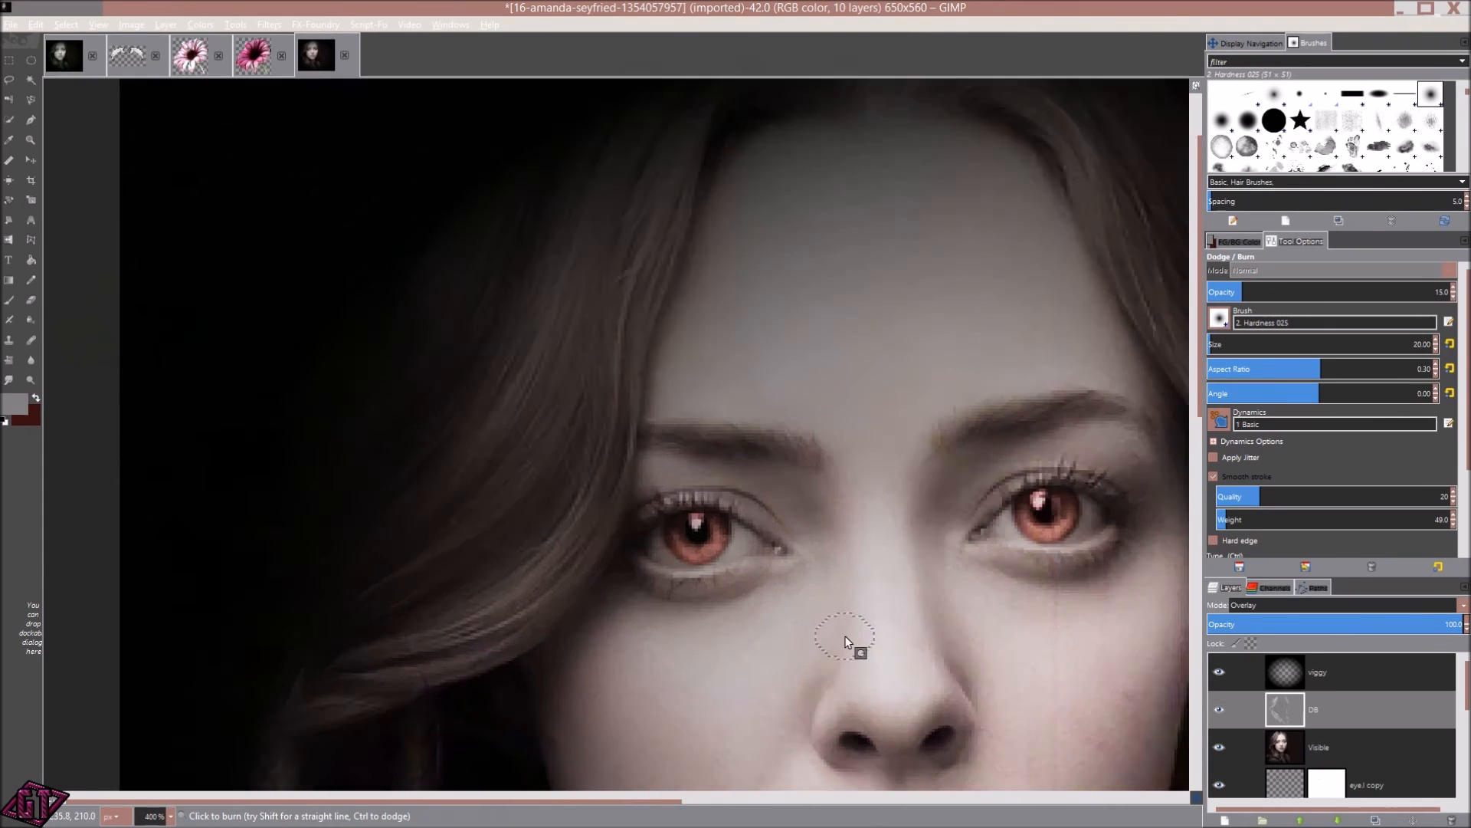
- Set the brush size to 11 and burn the crease under the lower lid of the eye on the image's left side
scroll(846, 642, up, 2)
scroll(817, 519, up, 1)
scroll(706, 562, up, 1)
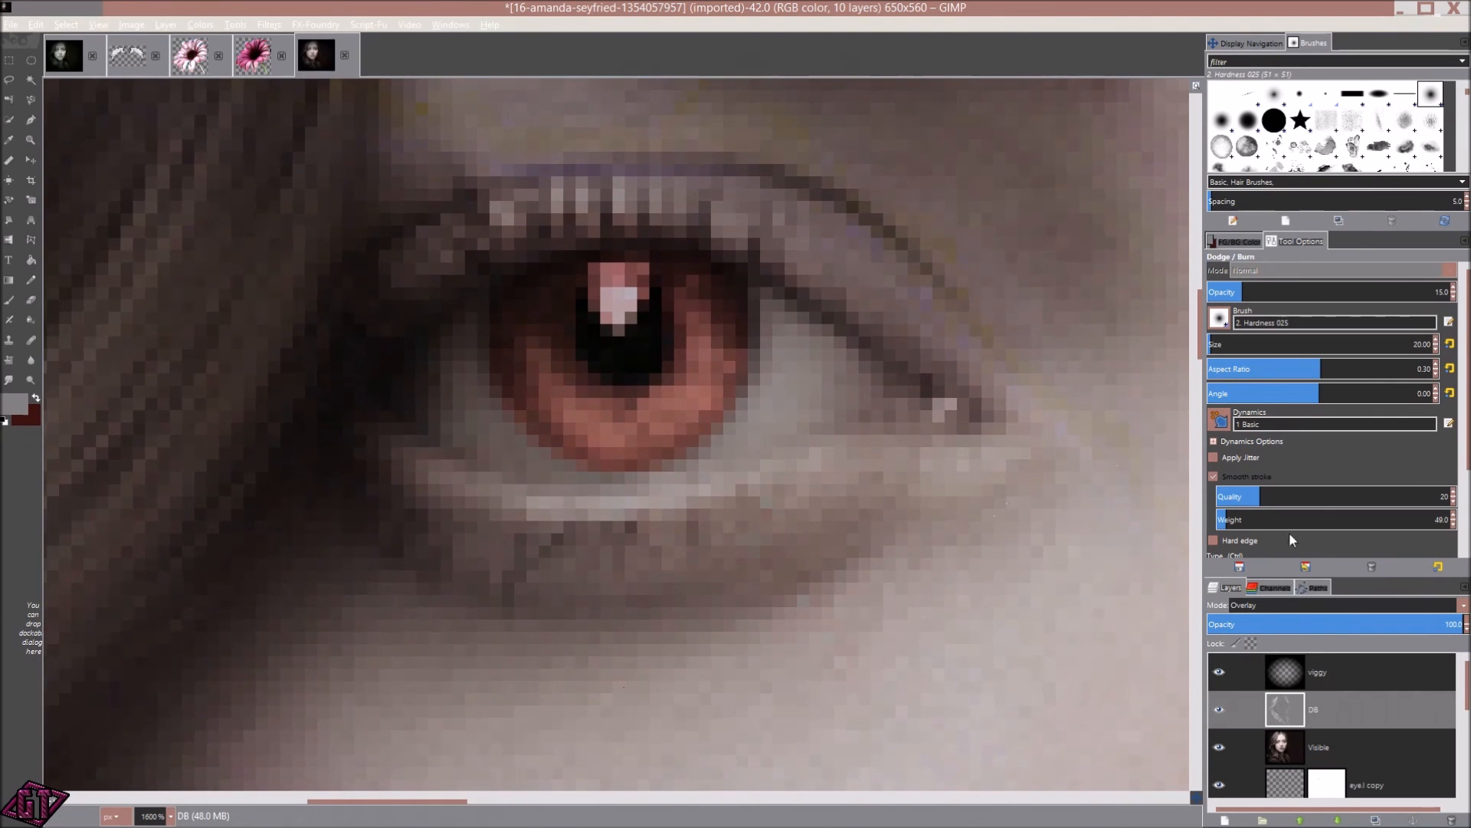
click(1434, 349)
click(1435, 350)
click(1436, 340)
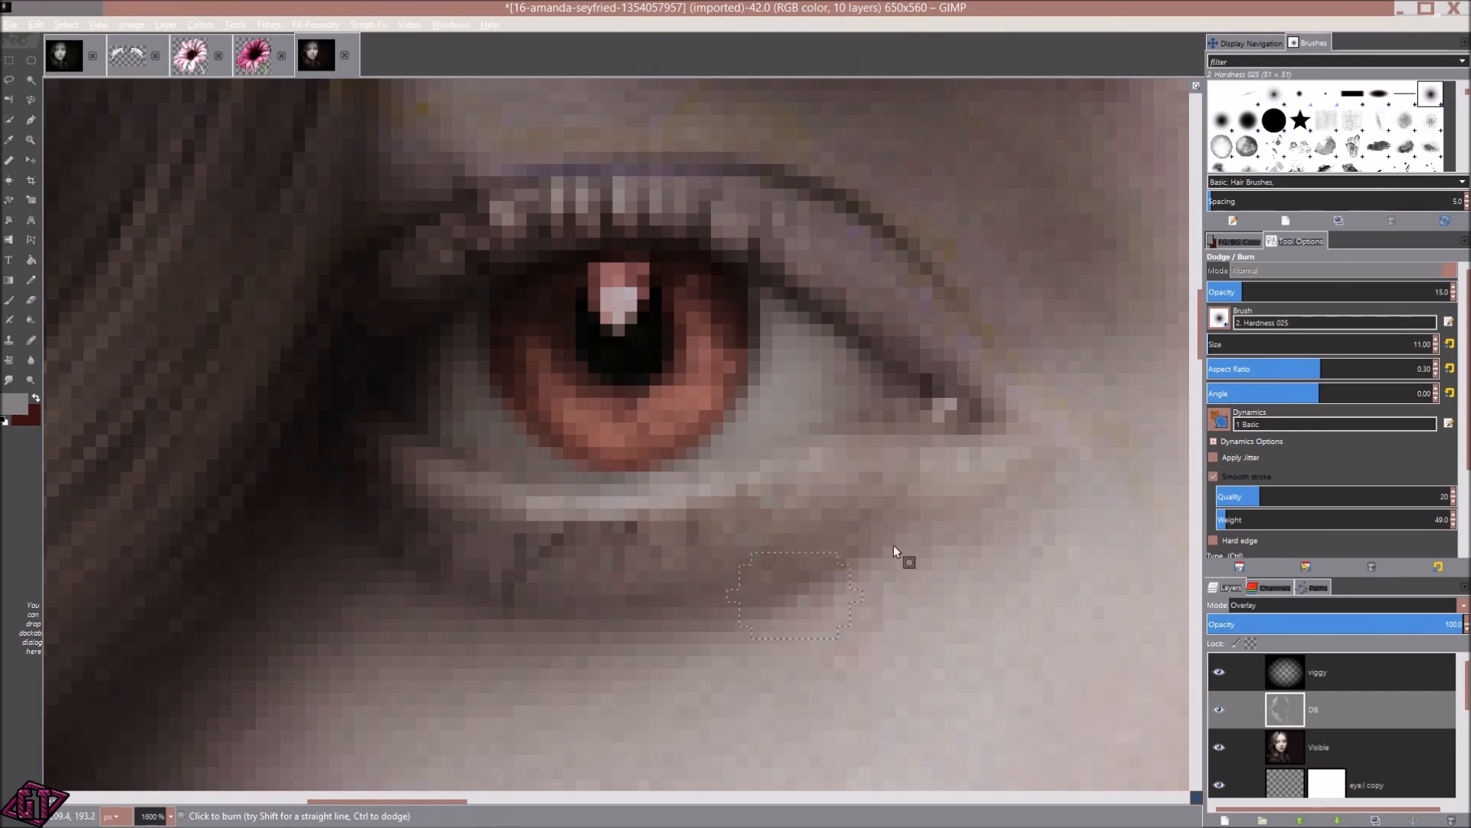
mouse_move(676, 602)
mouse_down()
mouse_move(442, 539)
mouse_move(509, 596)
mouse_move(397, 535)
mouse_move(477, 595)
mouse_move(495, 634)
mouse_move(504, 608)
mouse_move(480, 590)
mouse_up()
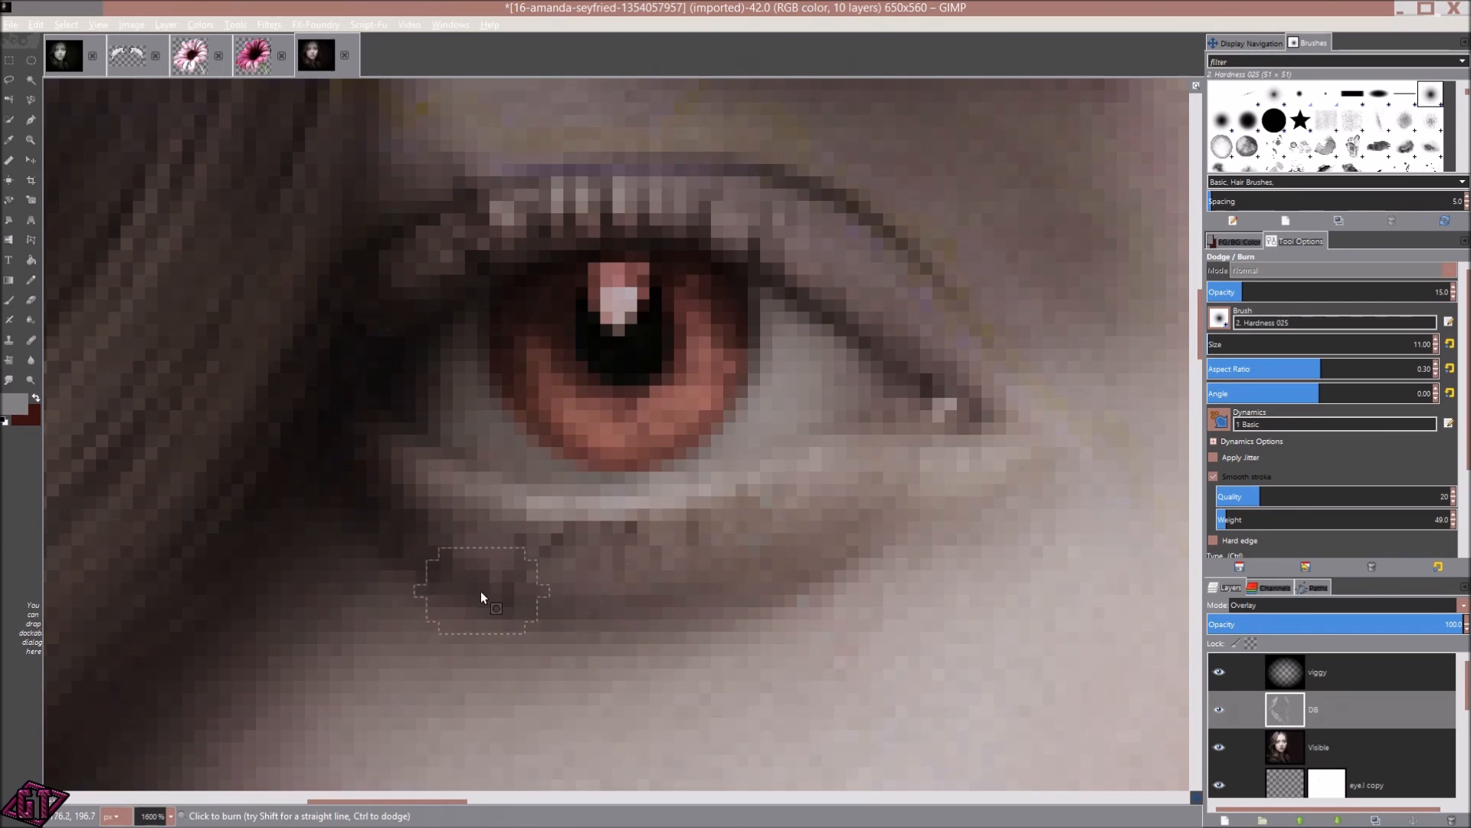
- Burn the crease under the lower lid of the eye on the image's right side
mouse_move(873, 637)
mouse_down()
mouse_move(820, 817)
mouse_move(836, 809)
mouse_up()
drag(1088, 527, 232, 314)
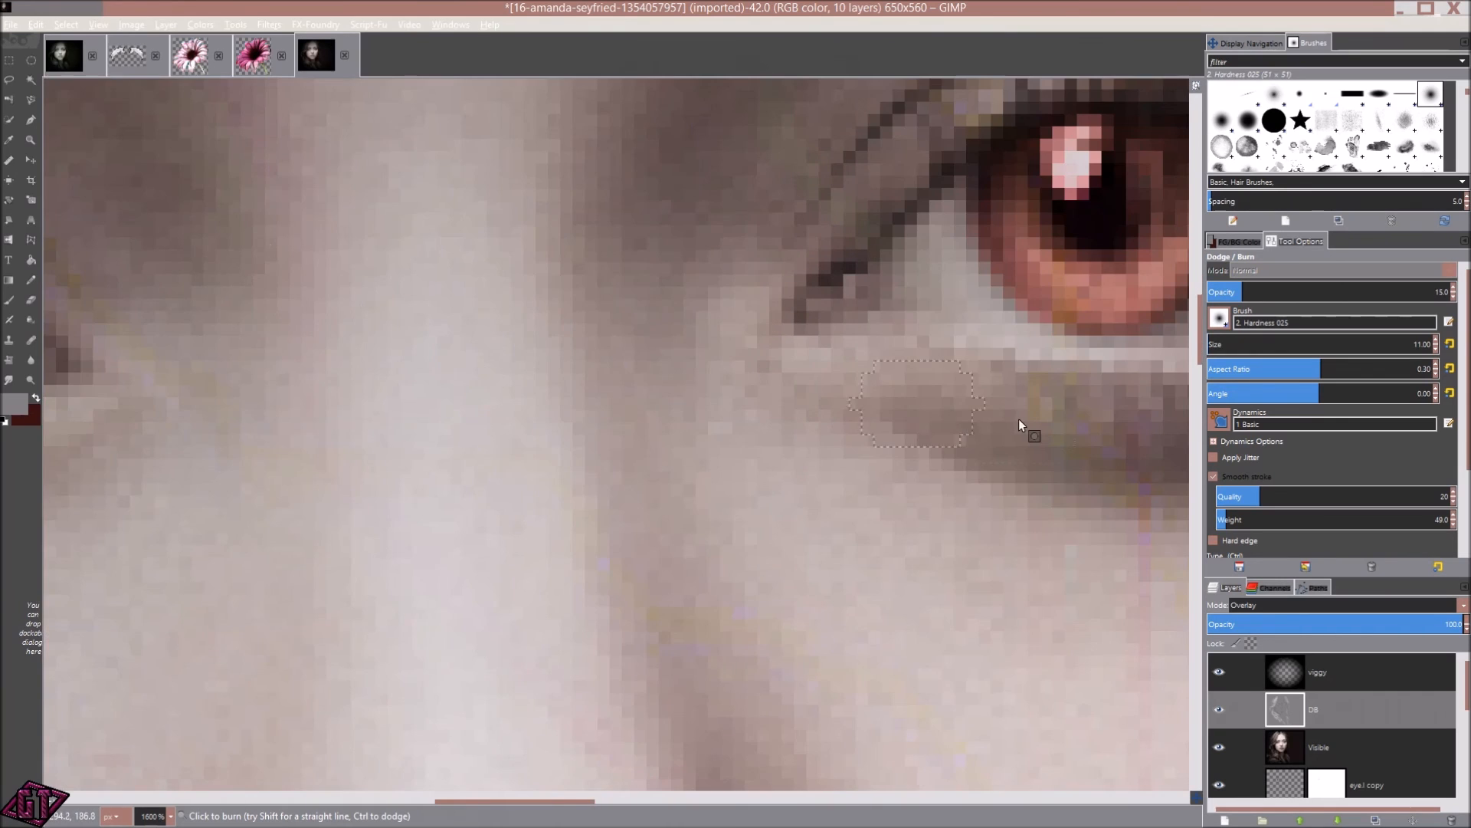
drag(1122, 414, 444, 338)
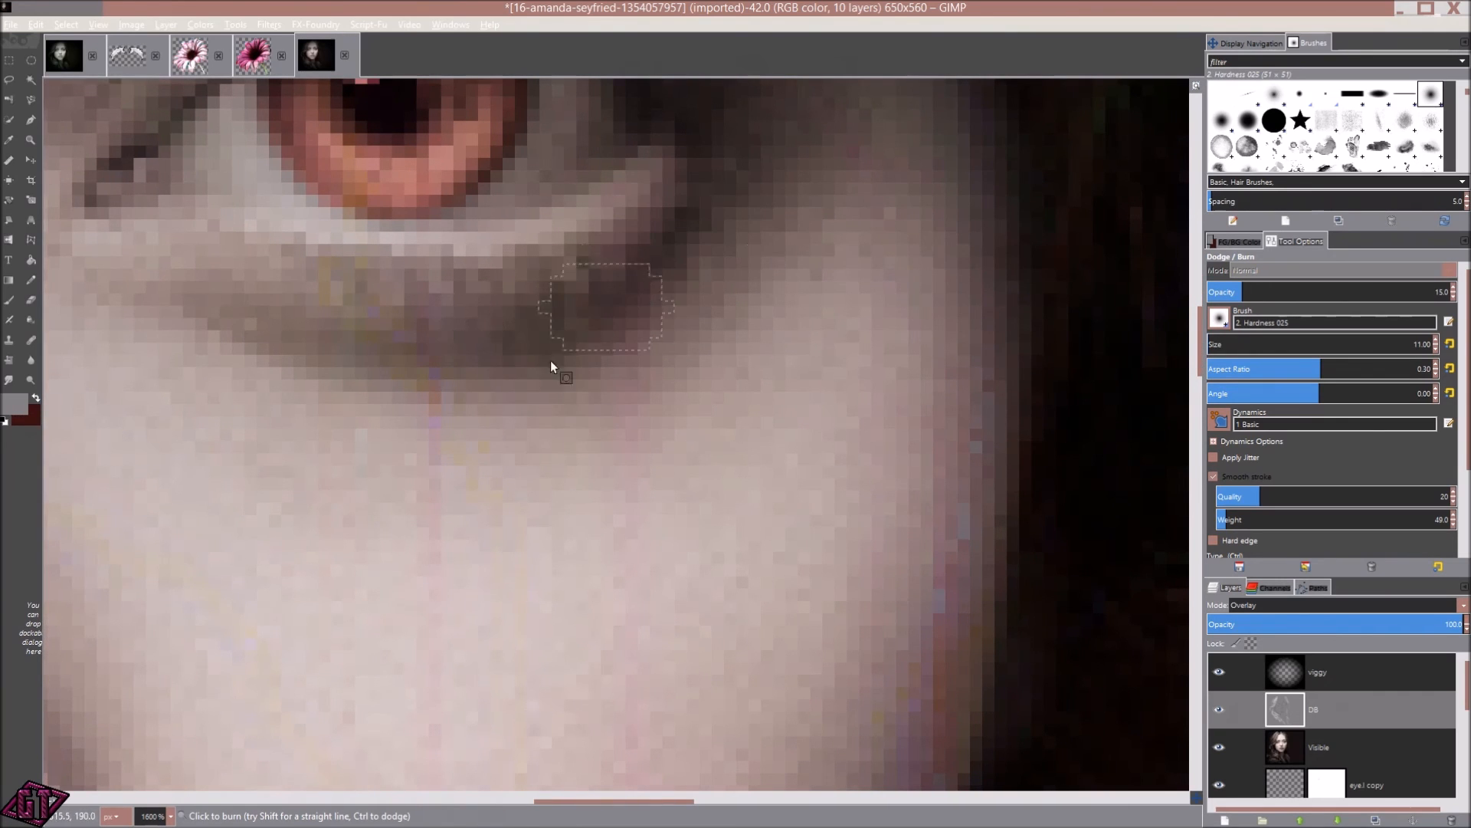
scroll(314, 338, down, 2)
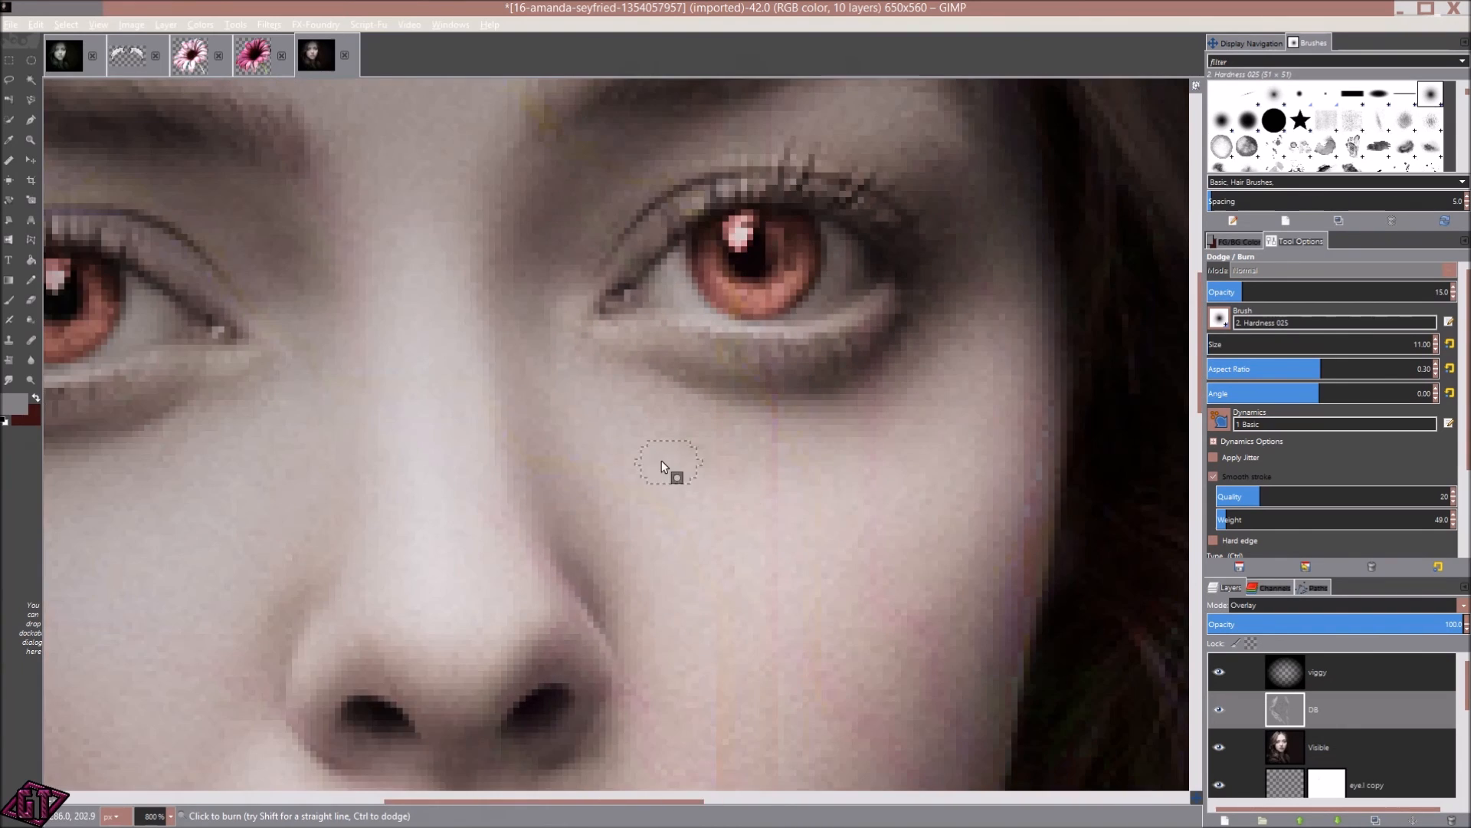
- Burn the eyebrow on the image's left side
scroll(662, 462, down, 1)
drag(541, 444, 874, 495)
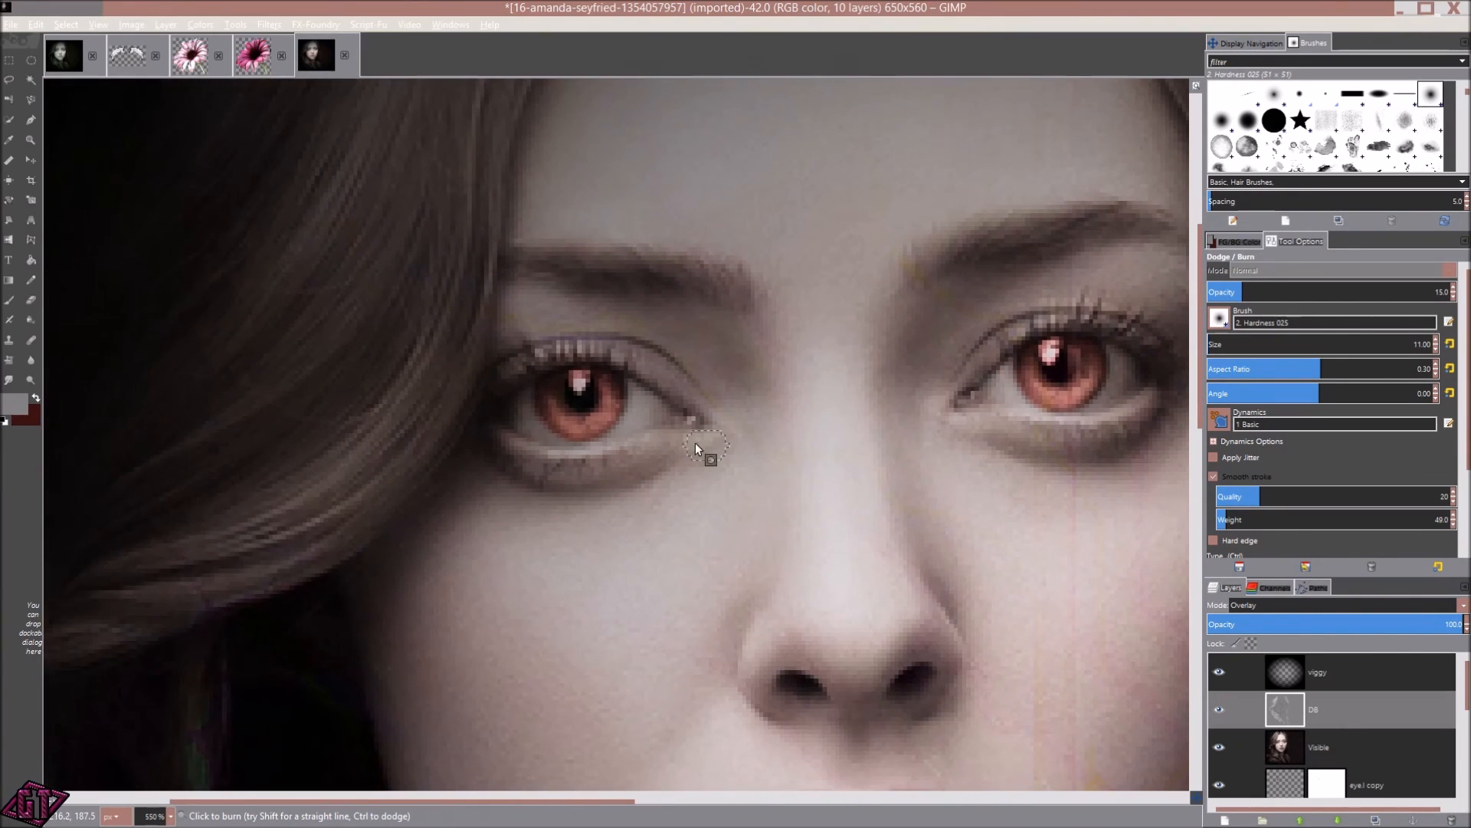
drag(757, 476, 807, 631)
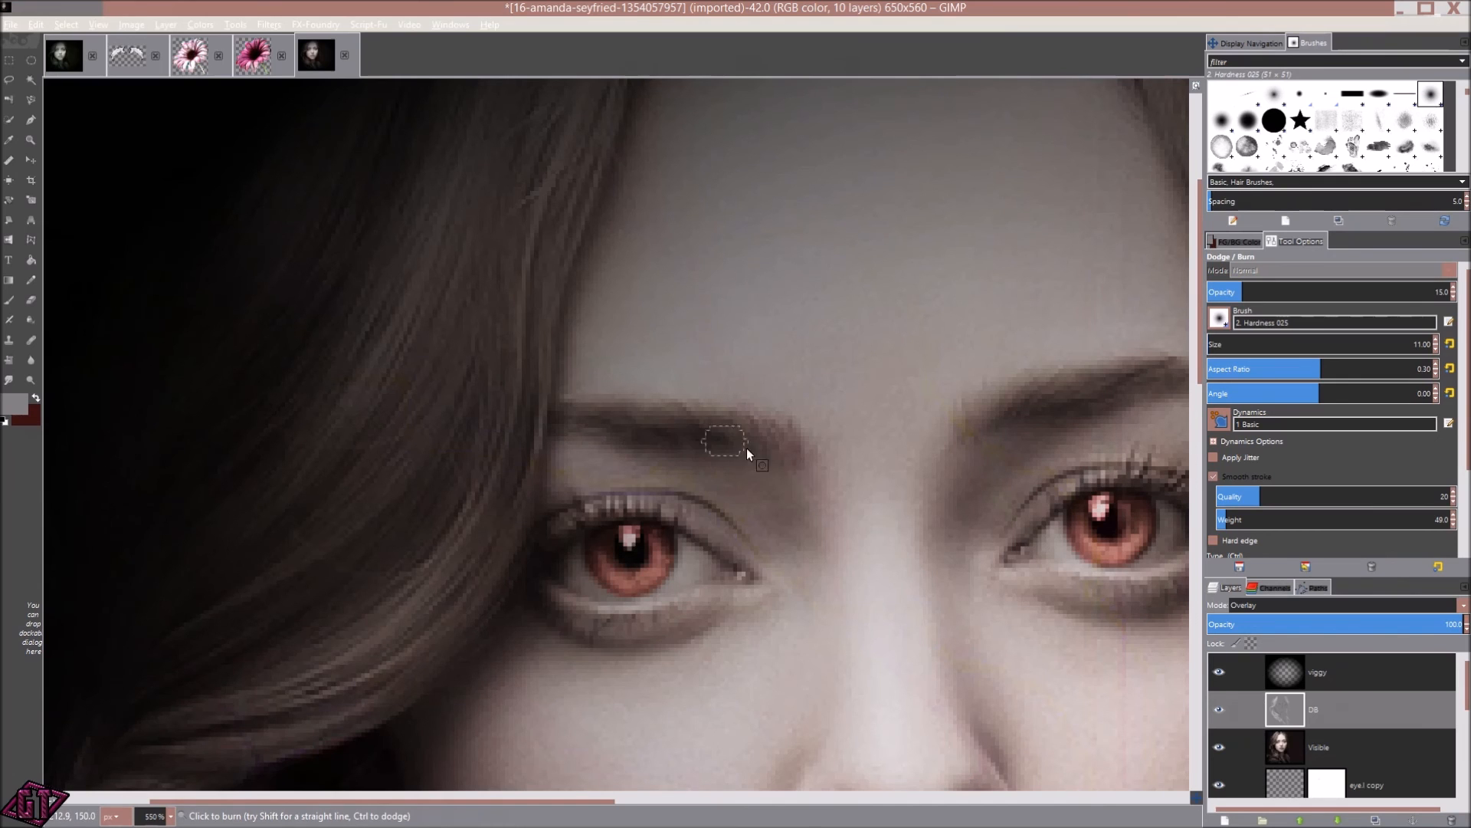
- Set the brush size to 5 and burn the upper lash line above the iris of the eye on the image's left side
drag(638, 557, 497, 353)
scroll(522, 412, up, 5)
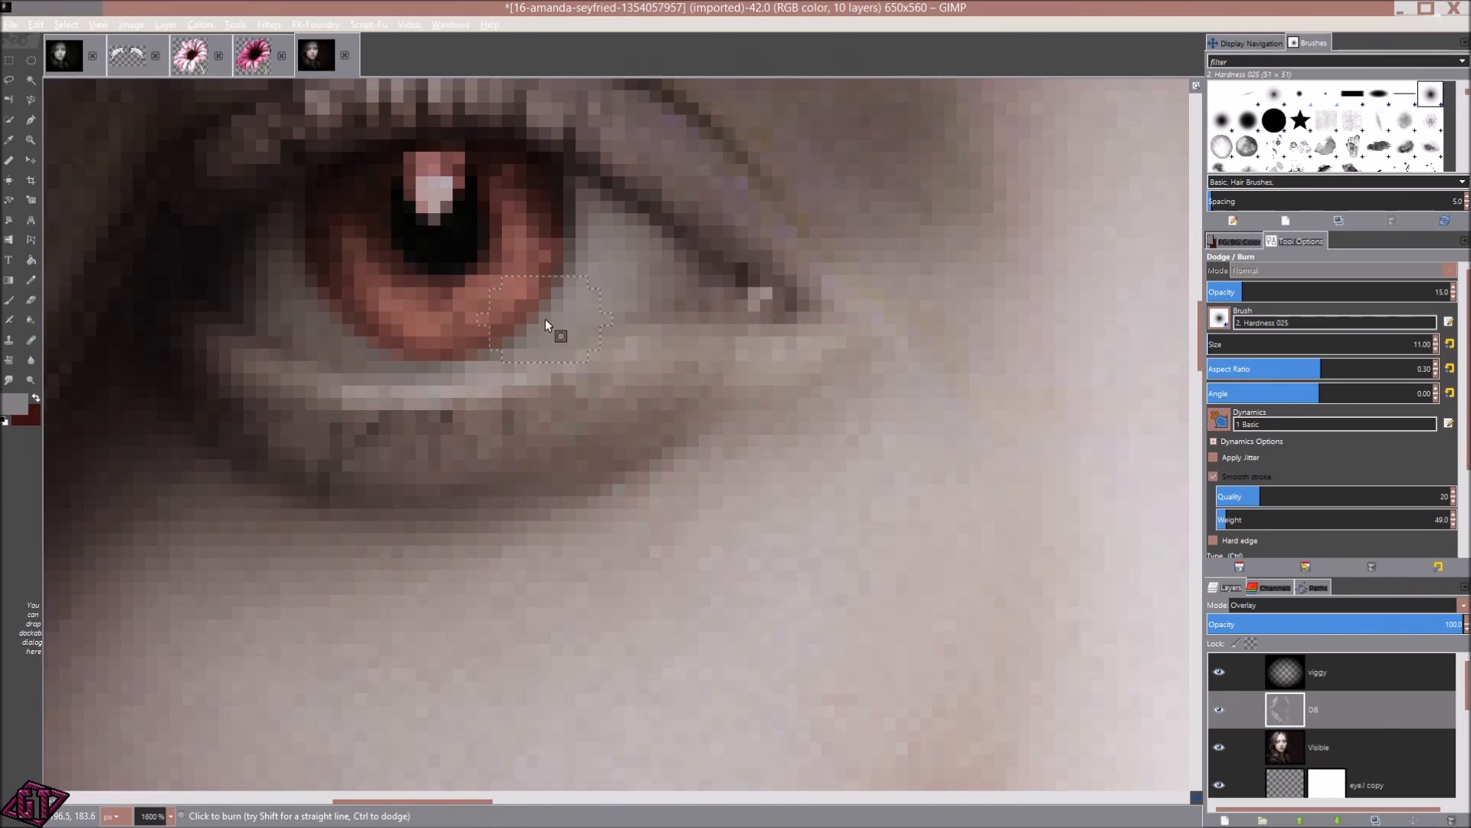
scroll(708, 512, down, 8)
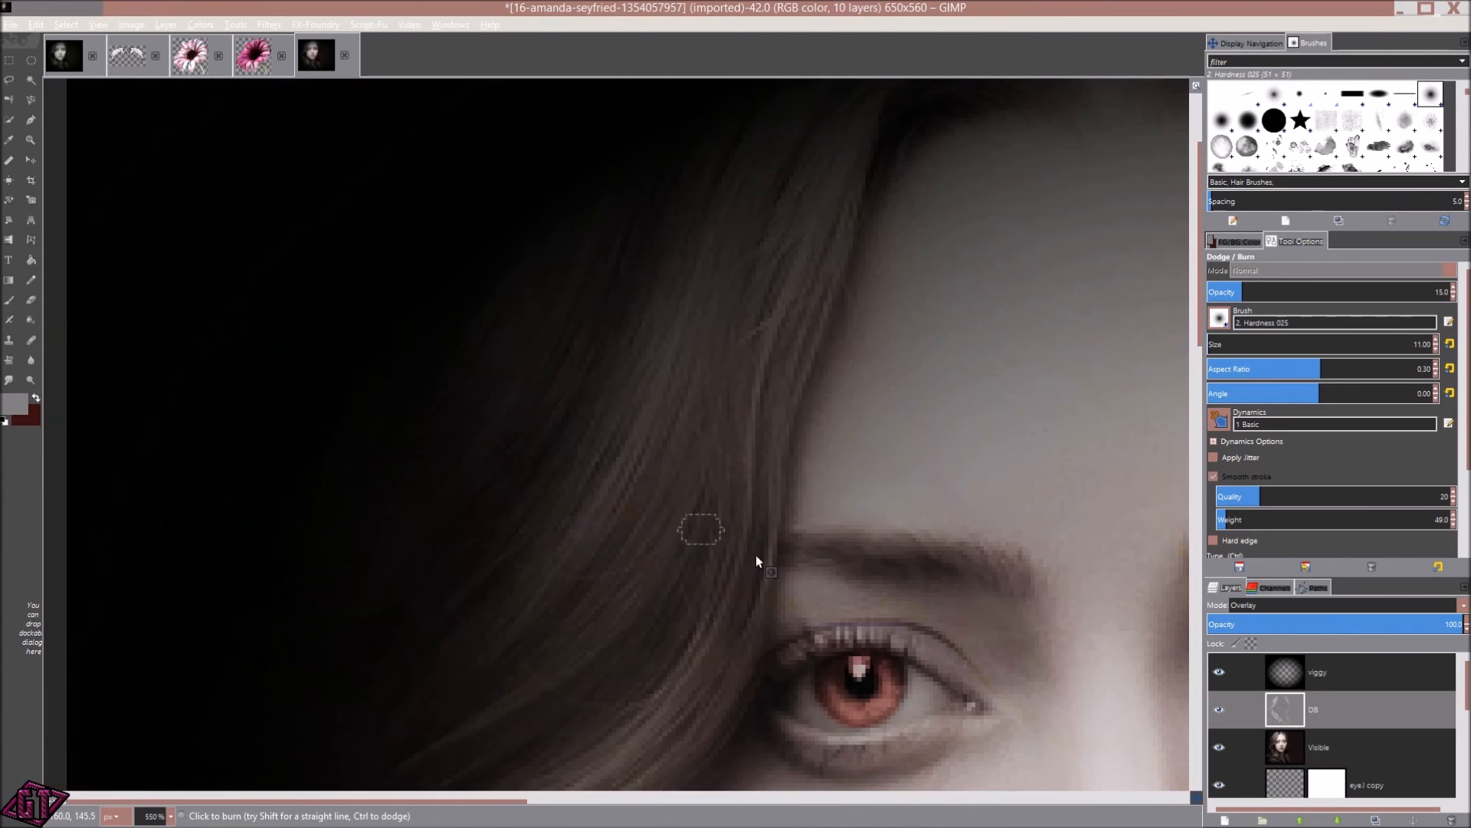
scroll(645, 468, up, 4)
scroll(646, 388, up, 3)
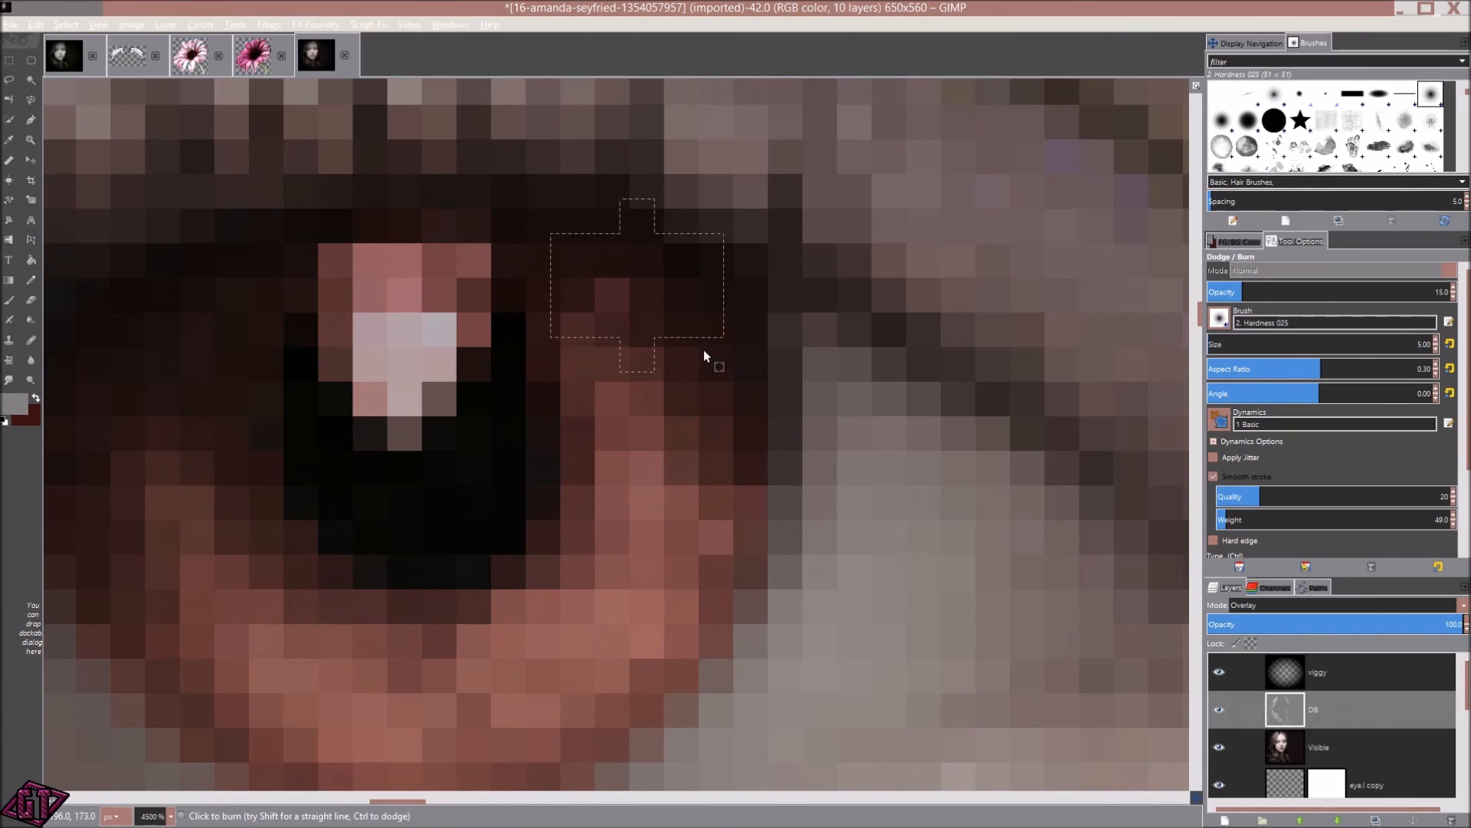
drag(661, 400, 1049, 520)
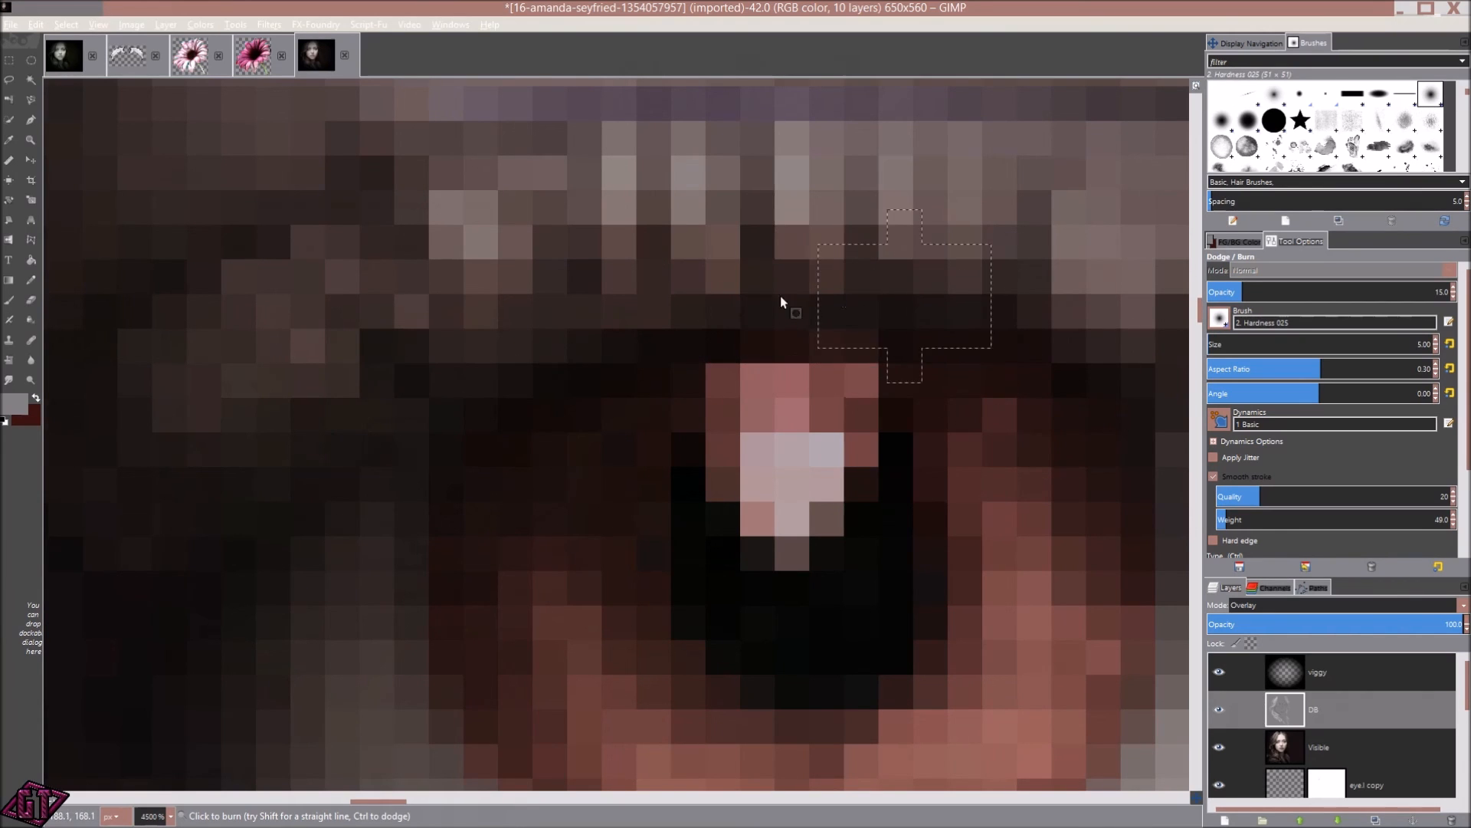
drag(863, 393, 351, 243)
- Burn the lash line toward the inner and outer corners of the eye on the image's left side
scroll(351, 243, down, 2)
scroll(765, 467, down, 6)
scroll(725, 431, up, 6)
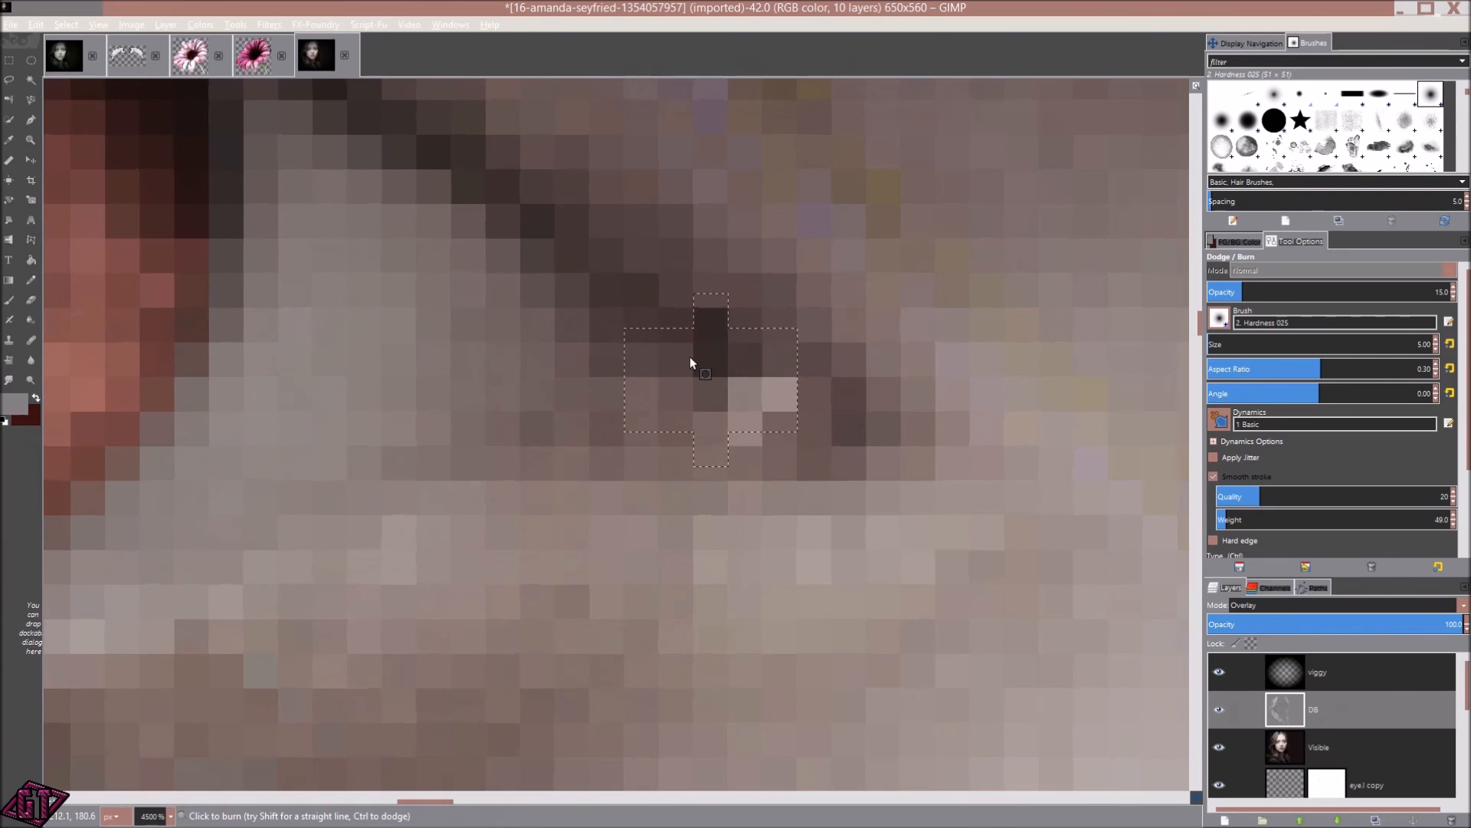
drag(597, 351, 900, 604)
drag(614, 403, 932, 211)
mouse_move(685, 518)
mouse_down()
mouse_move(877, 325)
mouse_move(1003, 239)
mouse_up()
drag(671, 292, 949, 646)
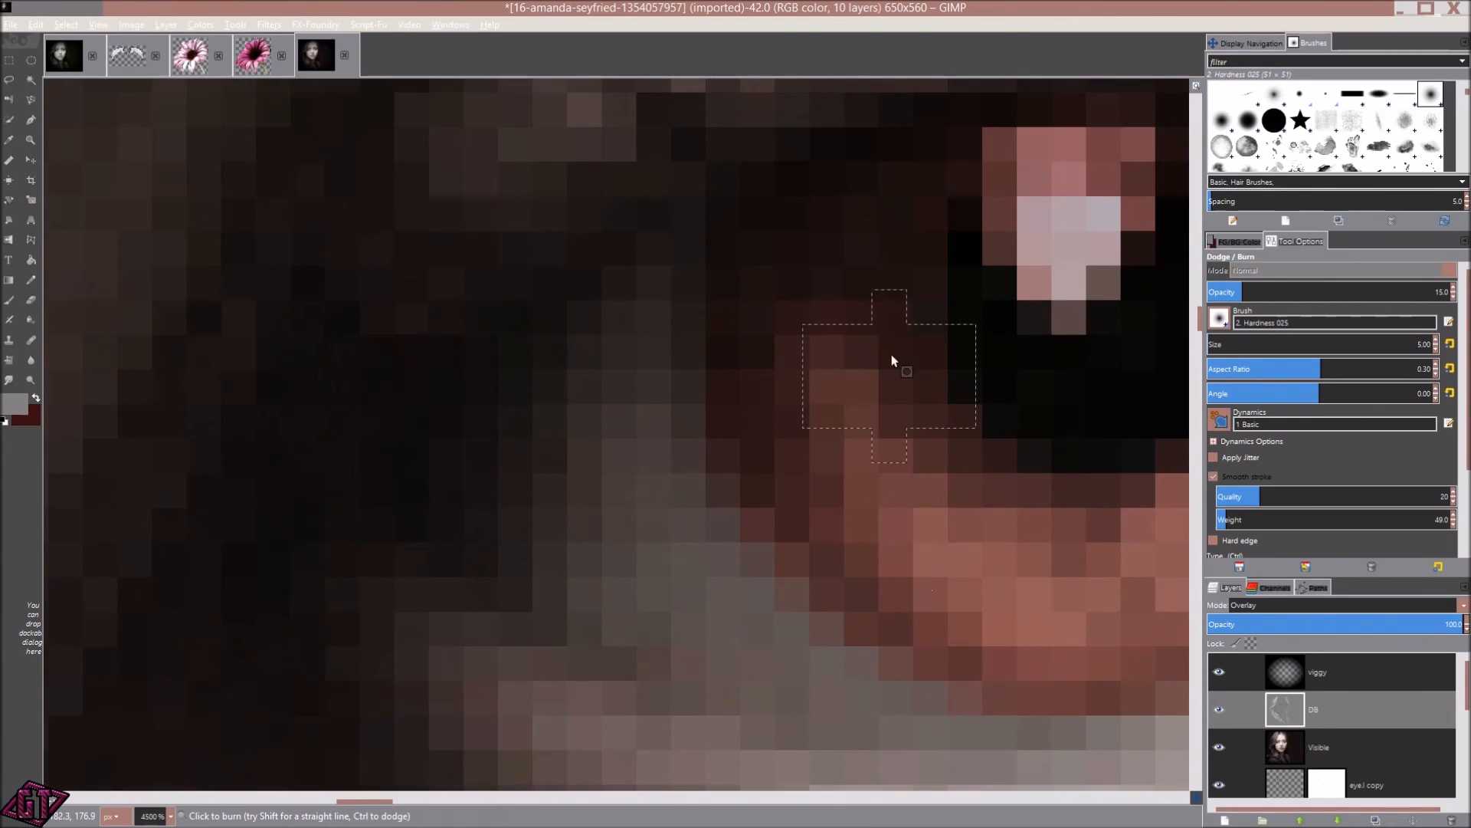
drag(836, 292, 798, 430)
scroll(798, 431, down, 1)
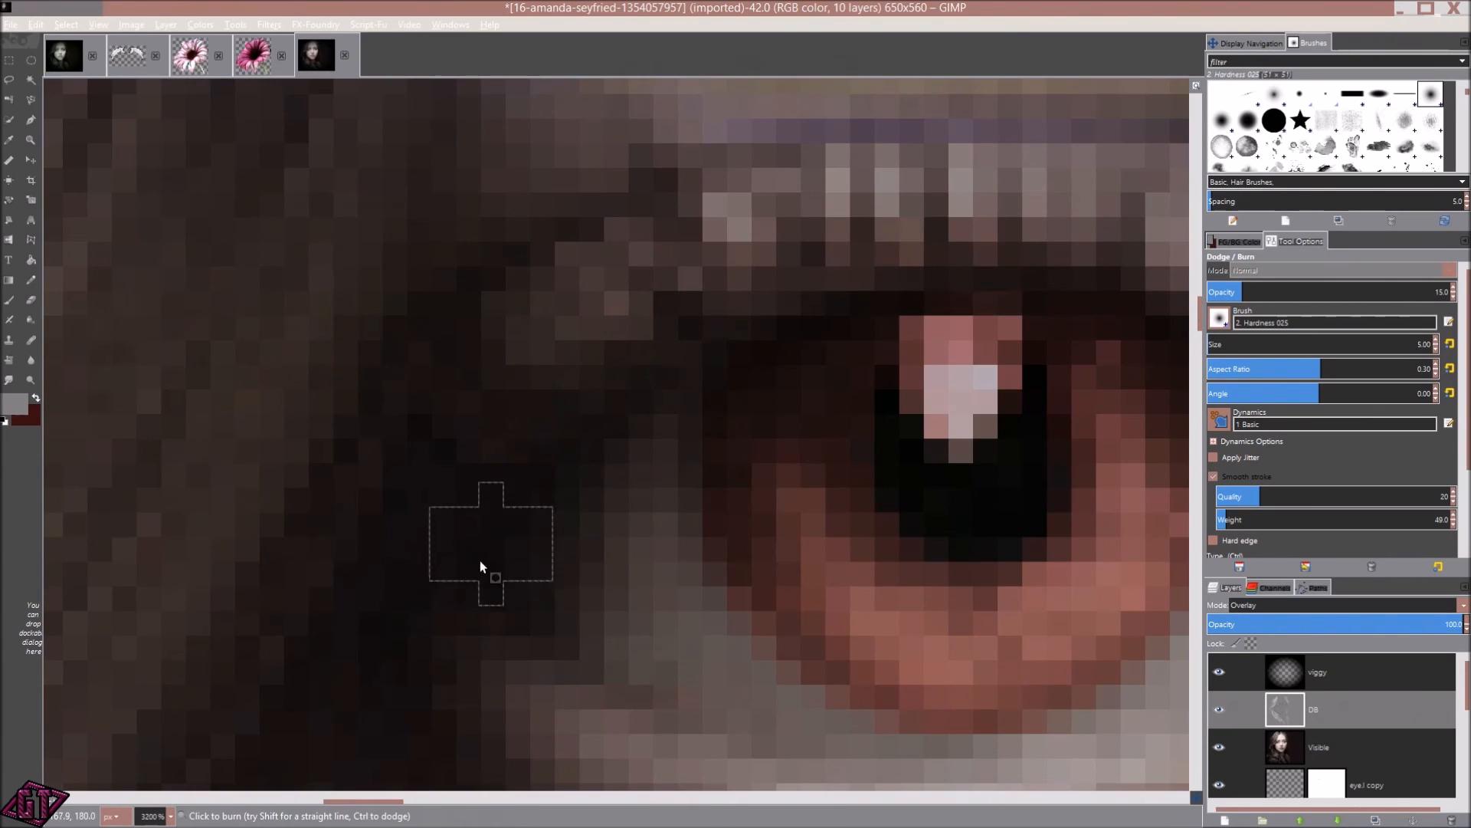
scroll(895, 490, down, 2)
- Burn the inner corner, upper lash line and outer corner of the eye on the image's right side
drag(941, 498, 372, 444)
drag(1065, 494, 234, 275)
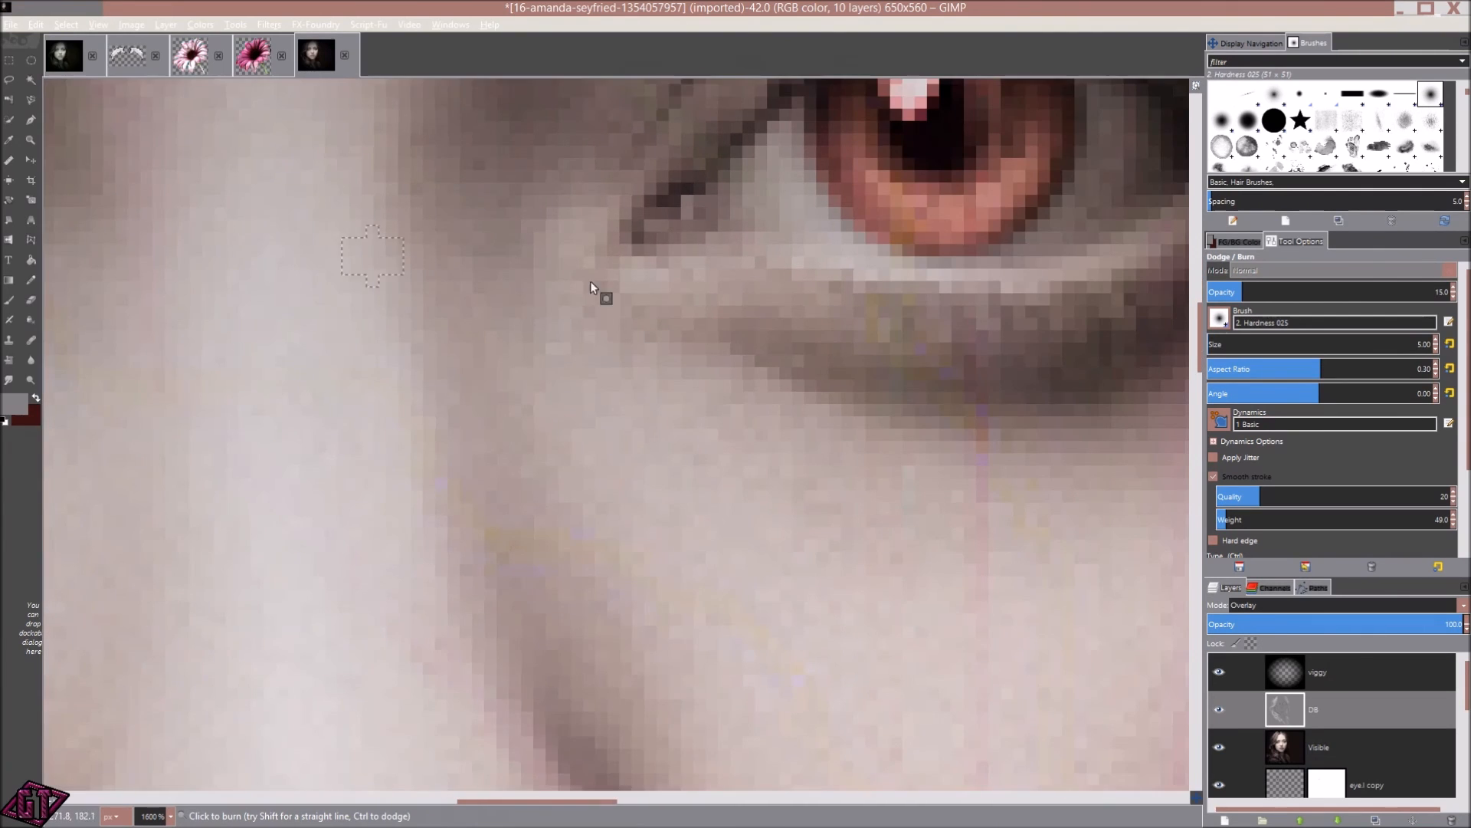
drag(679, 246, 407, 466)
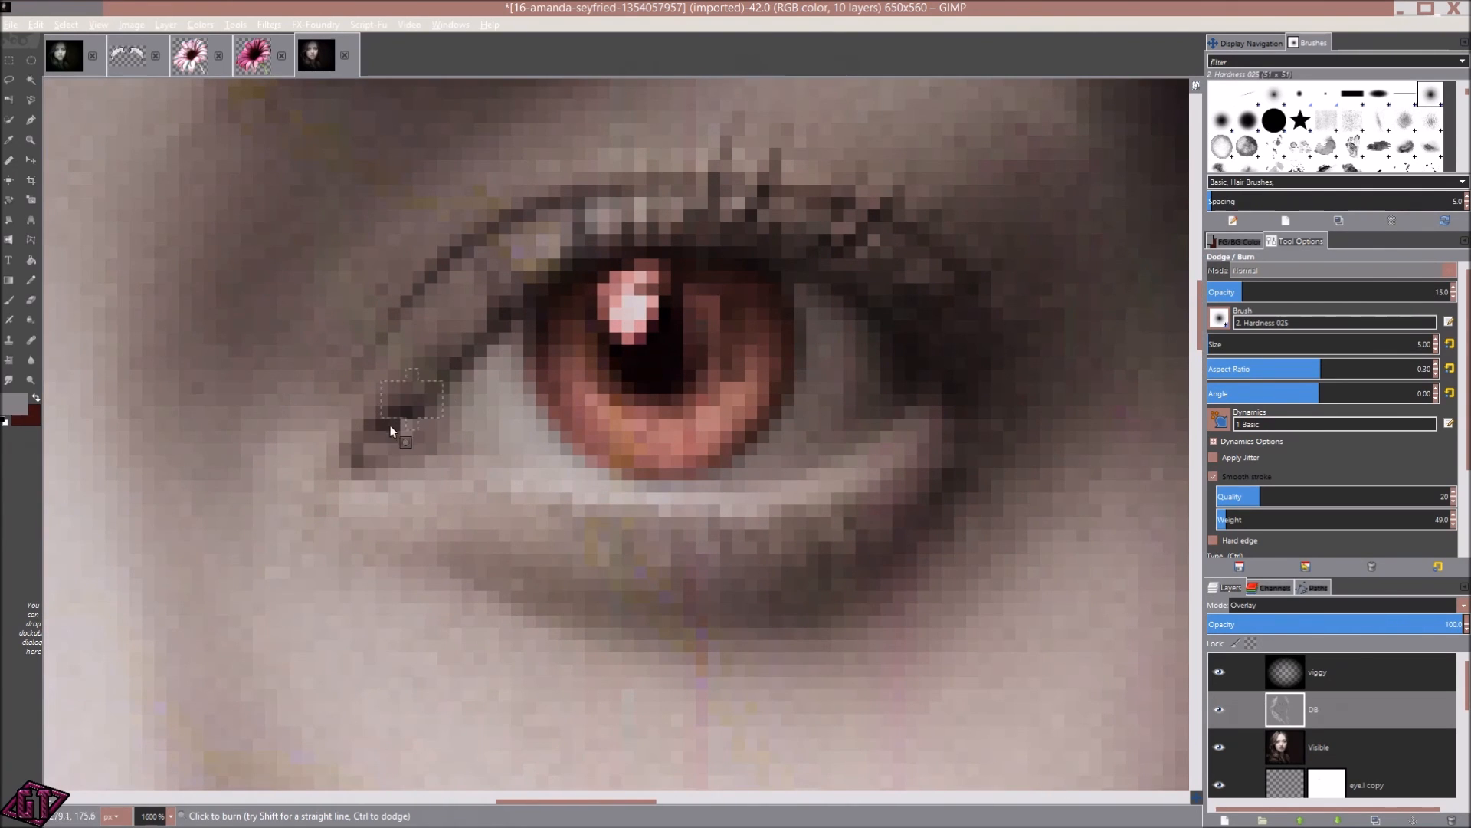
scroll(678, 354, up, 2)
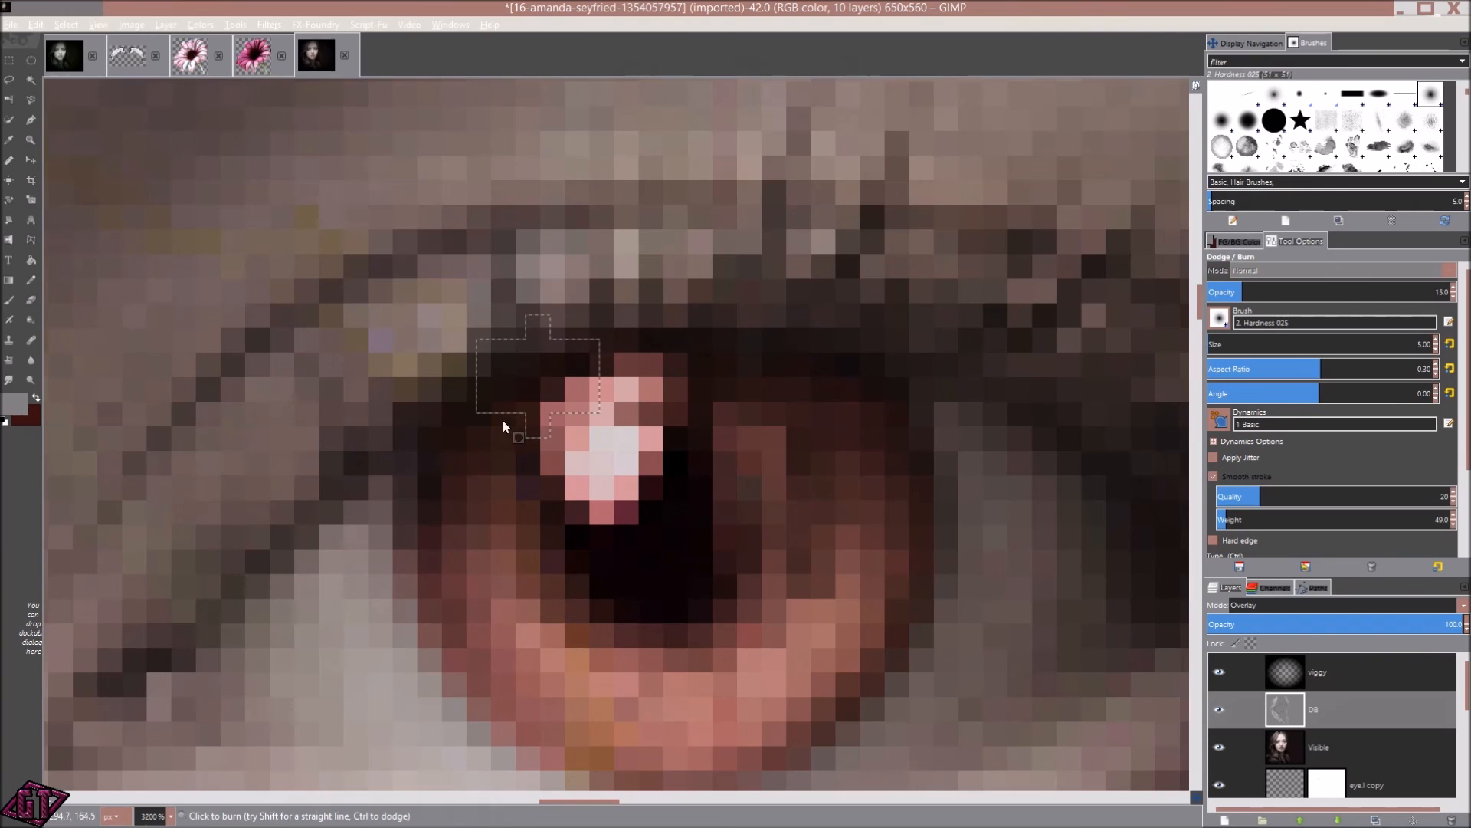
mouse_move(503, 420)
mouse_down()
mouse_move(465, 464)
mouse_move(493, 406)
mouse_move(474, 444)
mouse_move(552, 366)
mouse_move(499, 414)
mouse_up()
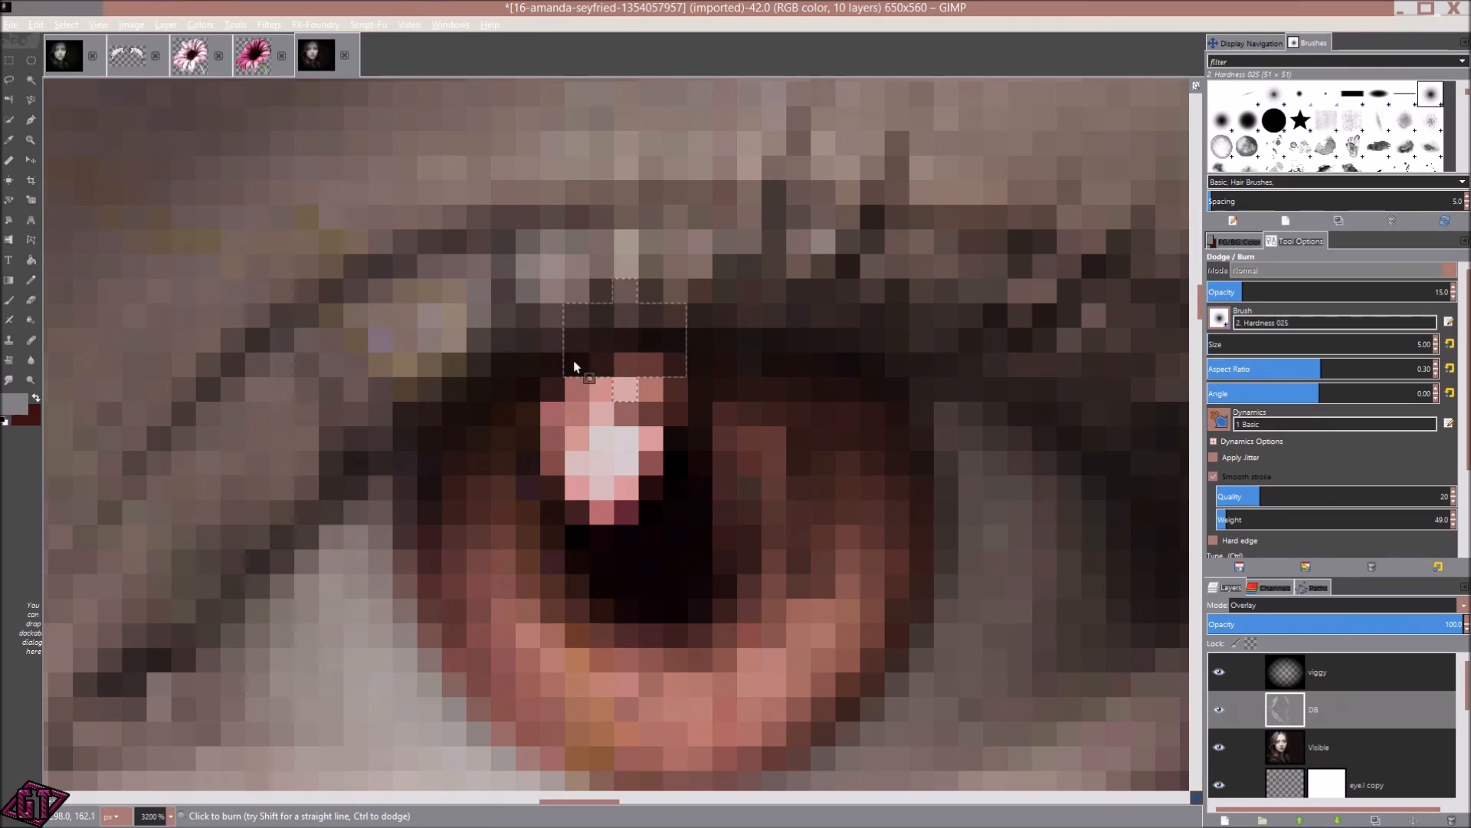
drag(1081, 444, 847, 357)
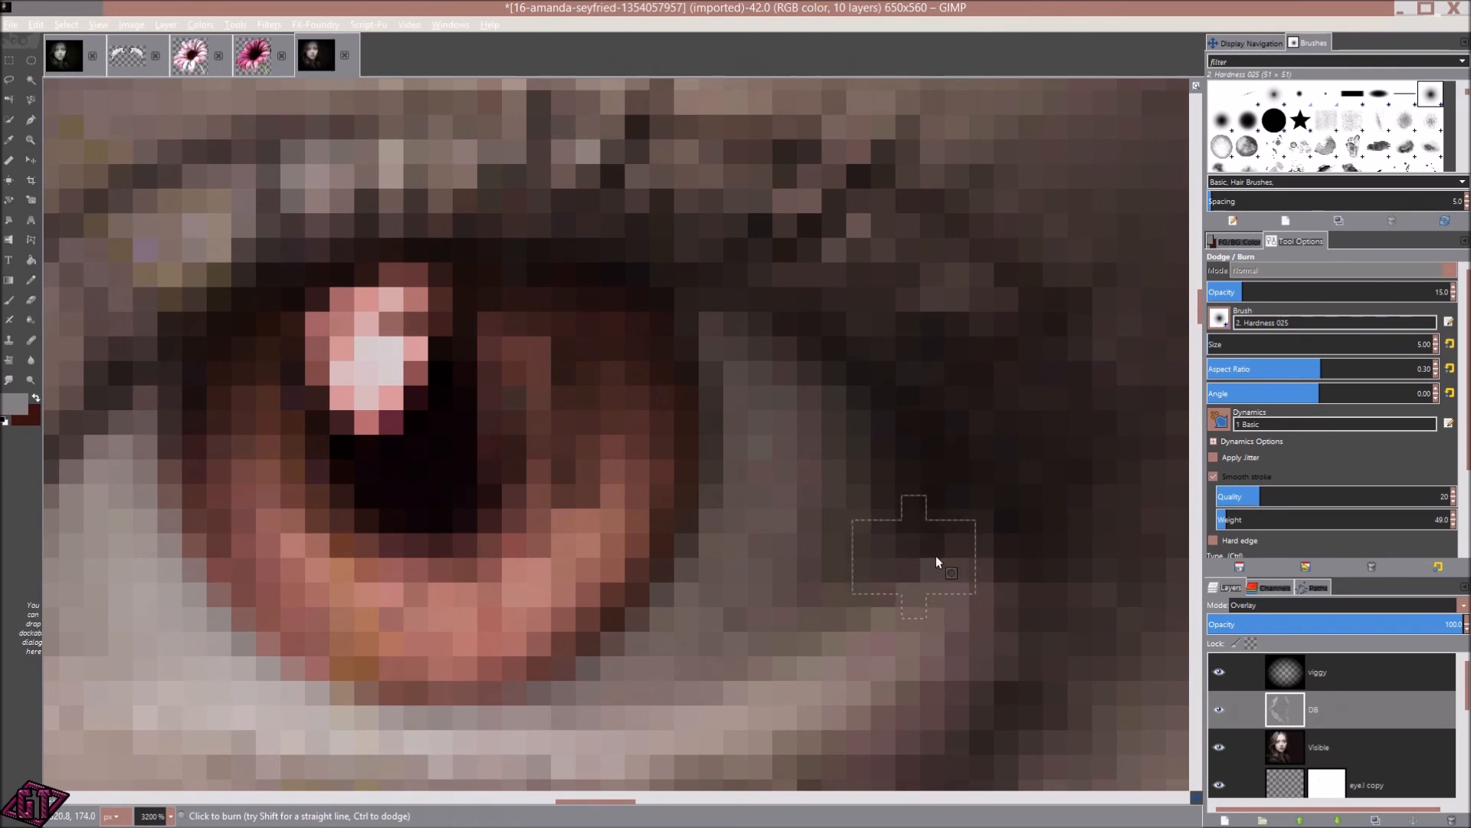
drag(412, 364, 657, 324)
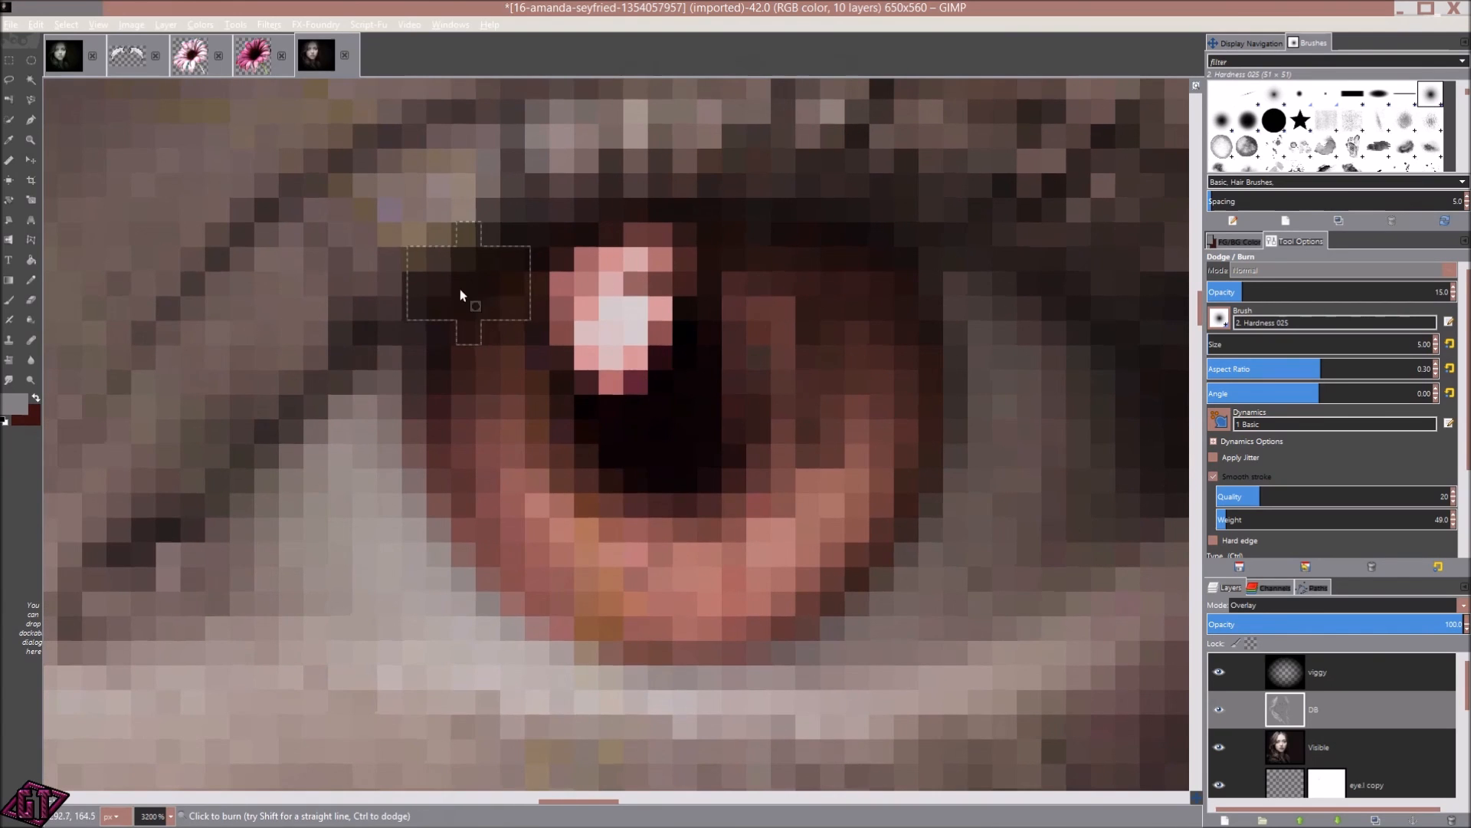
scroll(713, 465, down, 6)
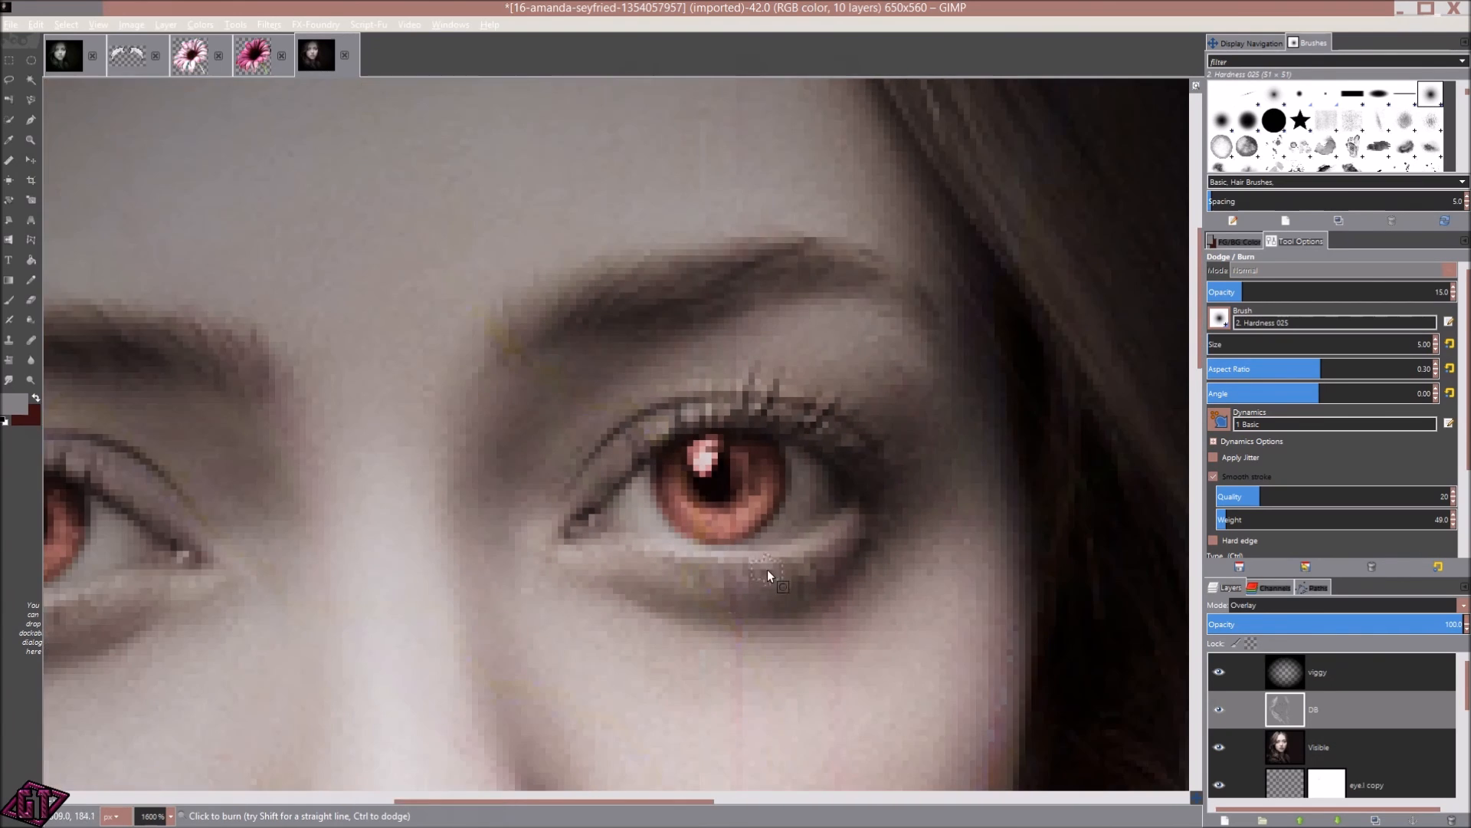
drag(624, 694, 848, 390)
scroll(607, 535, down, 2)
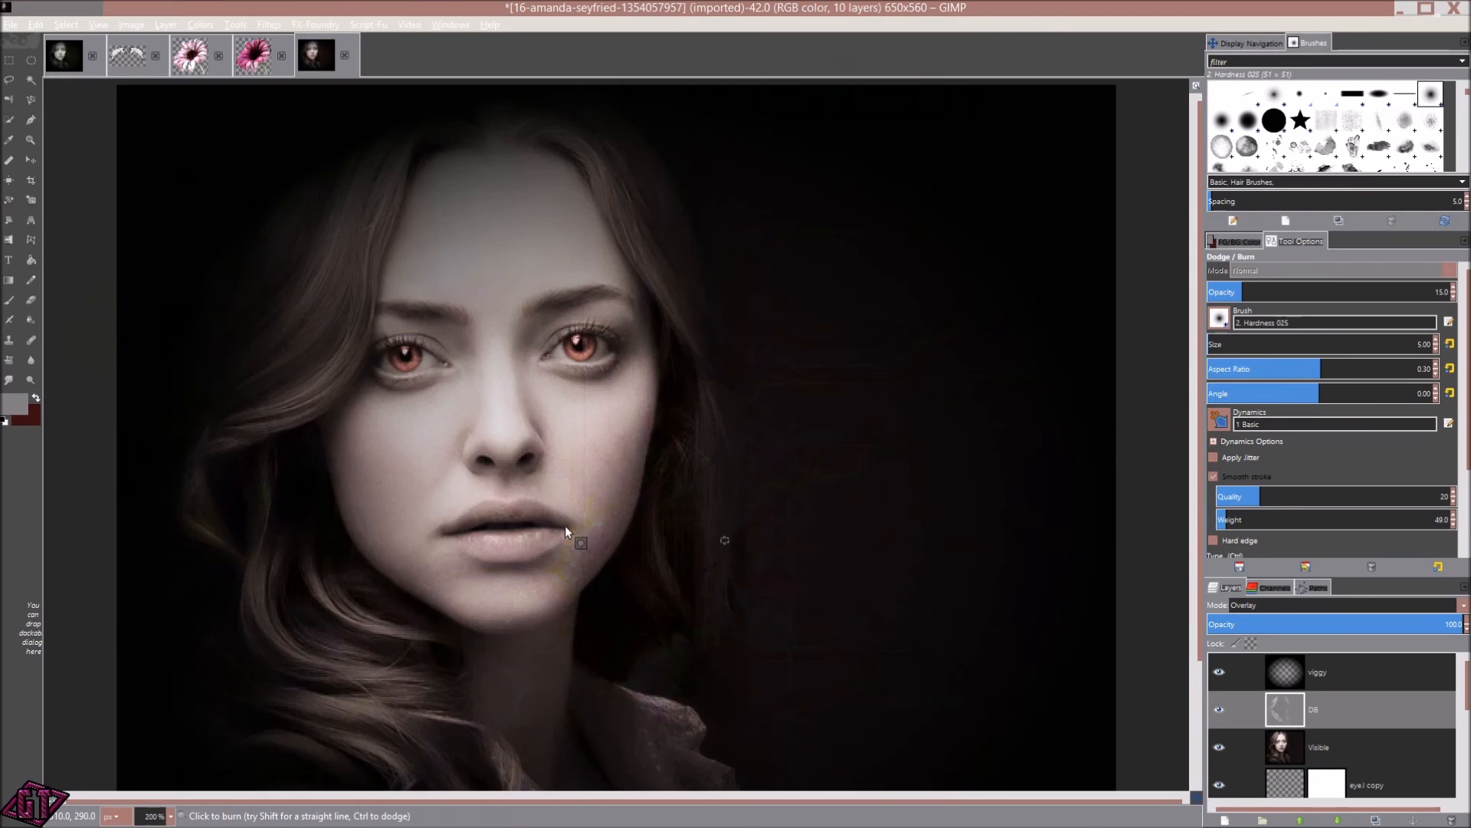
- Switch the Dodge/Burn tool to dodging midtones and brighten the highlights along the lower lip
scroll(611, 533, down, 1)
scroll(612, 530, up, 1)
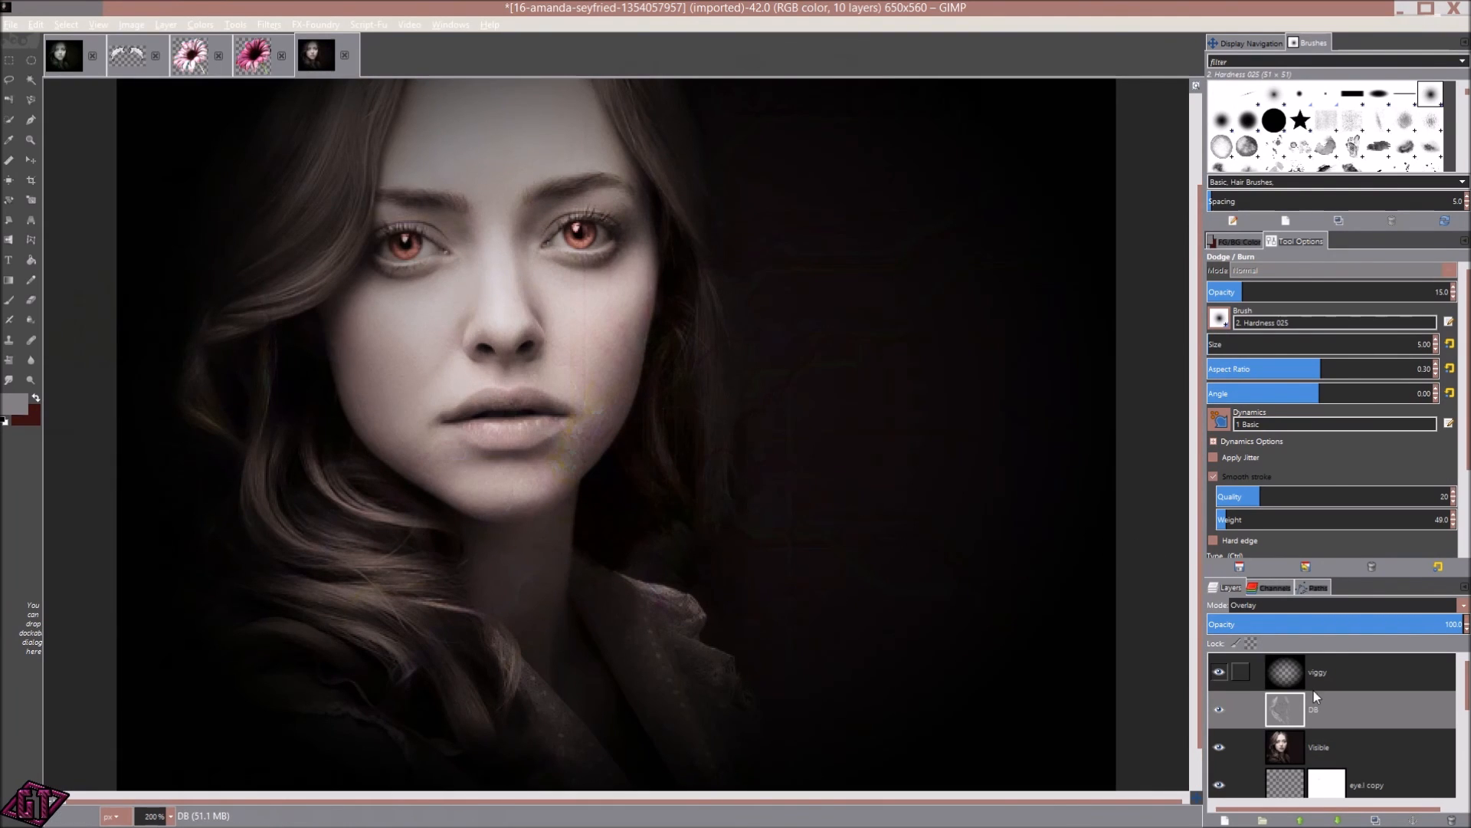
scroll(1390, 471, down, 1)
scroll(1376, 460, down, 1)
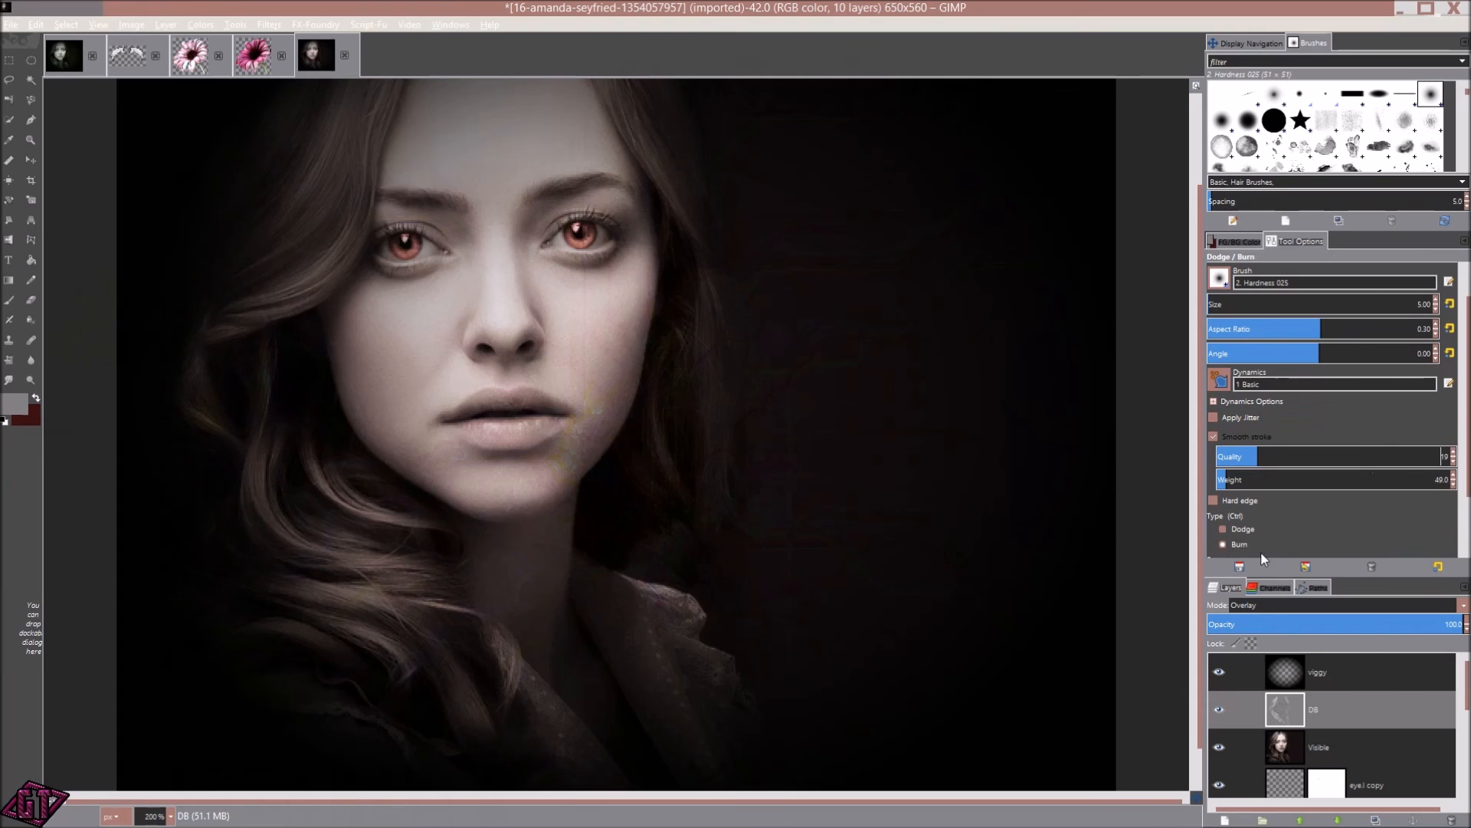
scroll(1376, 531, down, 1)
scroll(1376, 531, down, 1)
click(1248, 509)
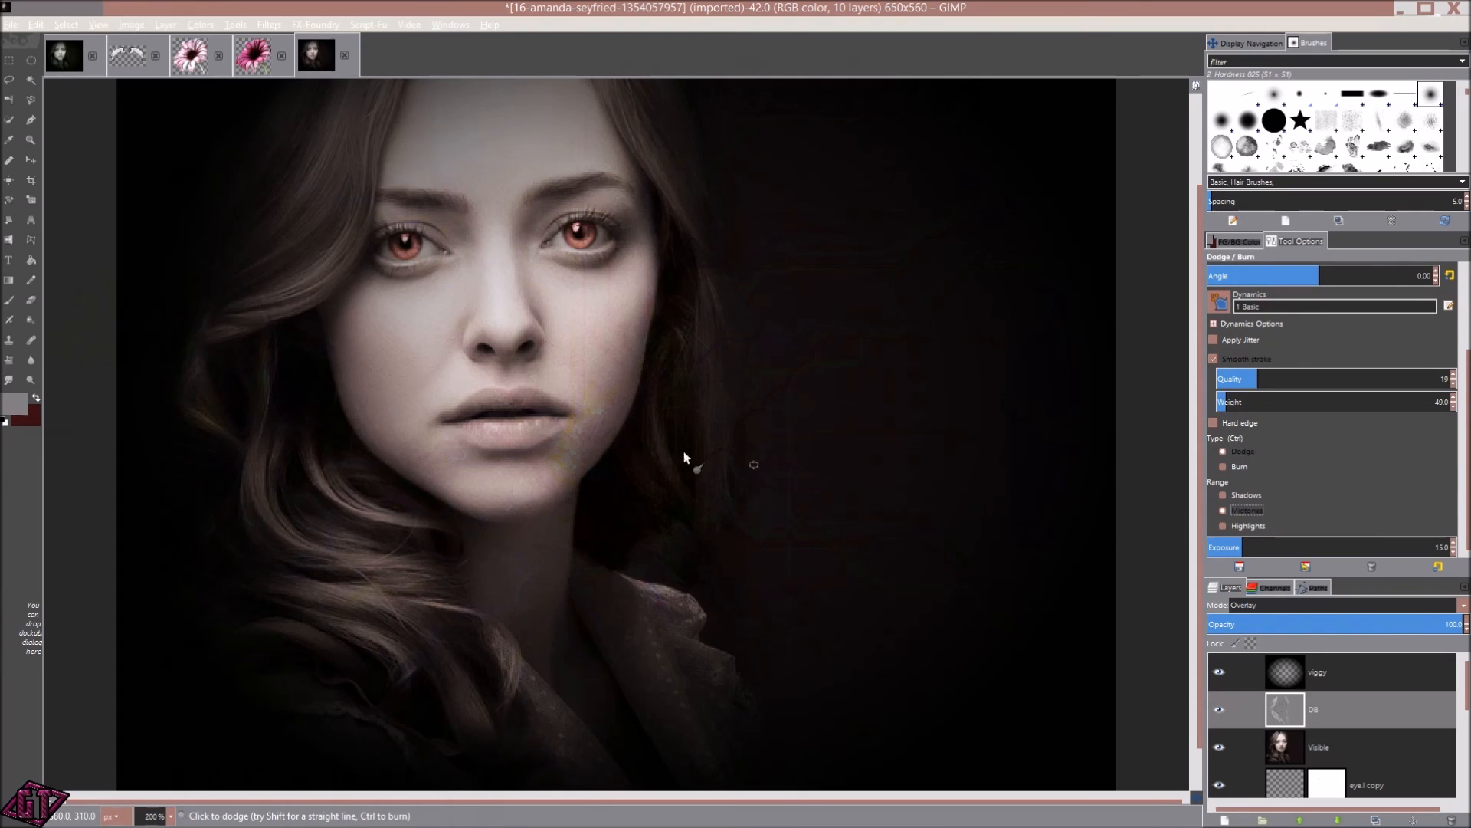
scroll(426, 452, up, 3)
scroll(426, 452, up, 4)
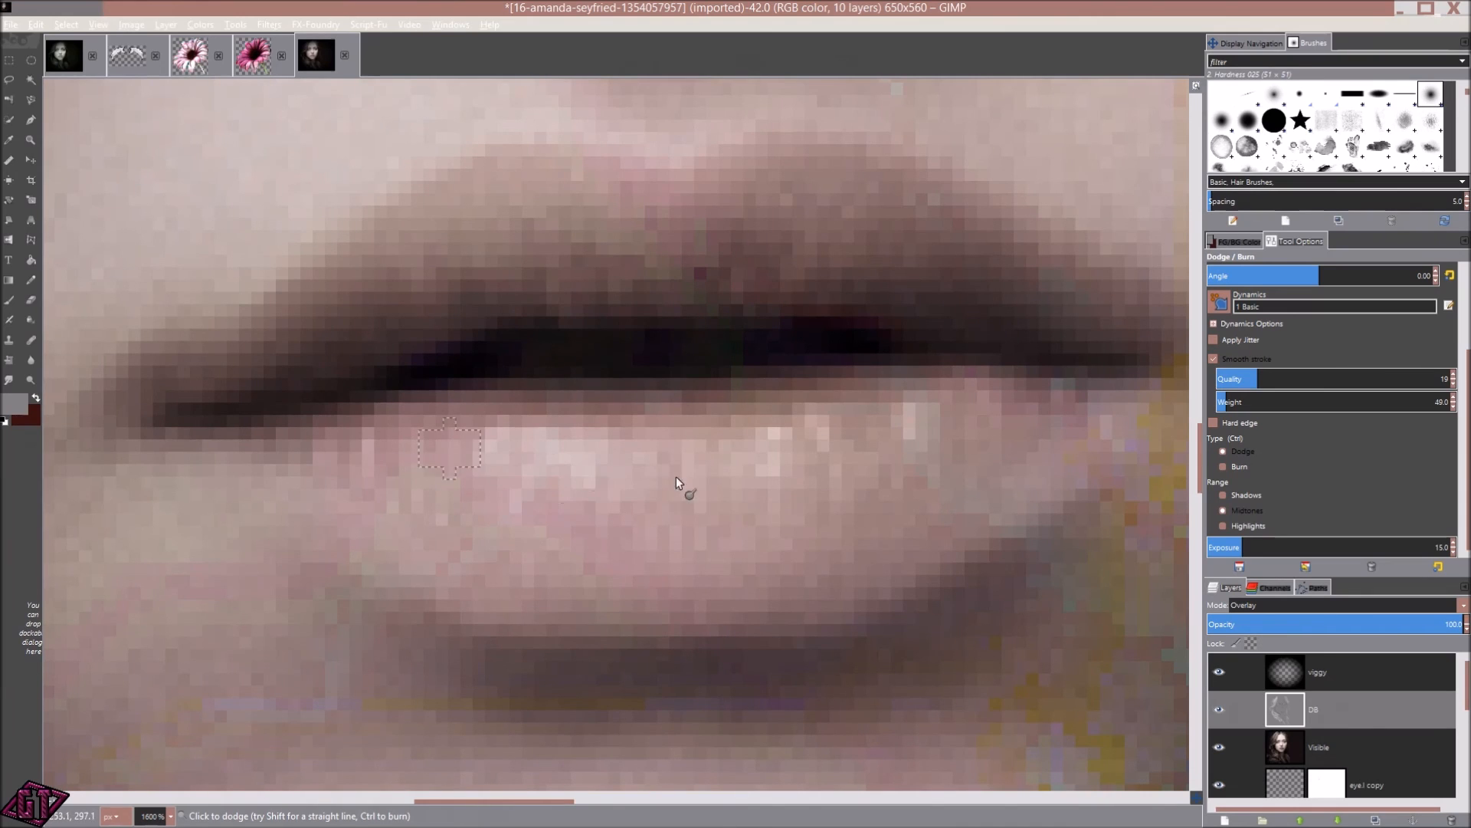
drag(498, 445, 986, 435)
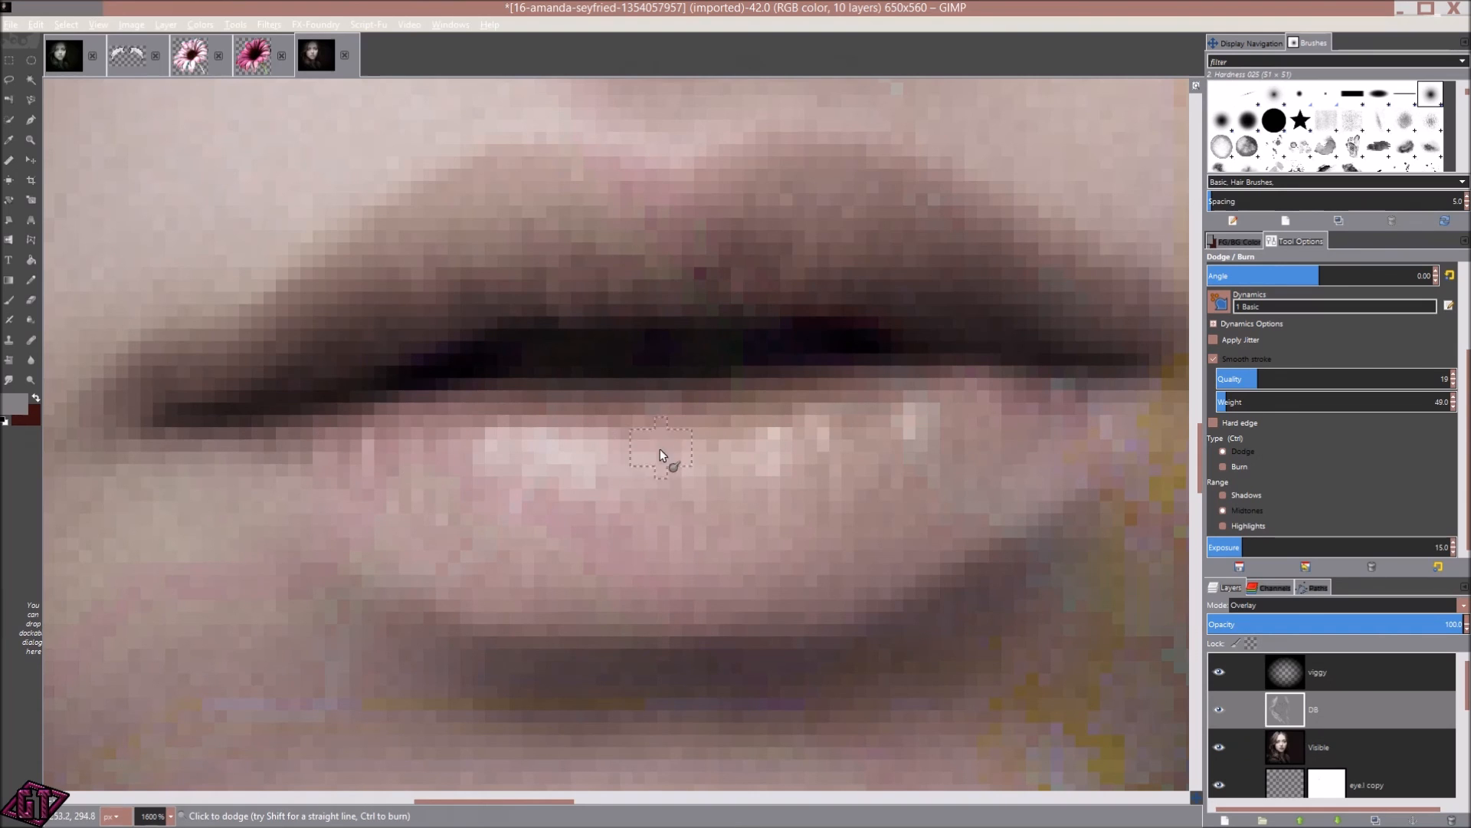
scroll(1007, 481, down, 5)
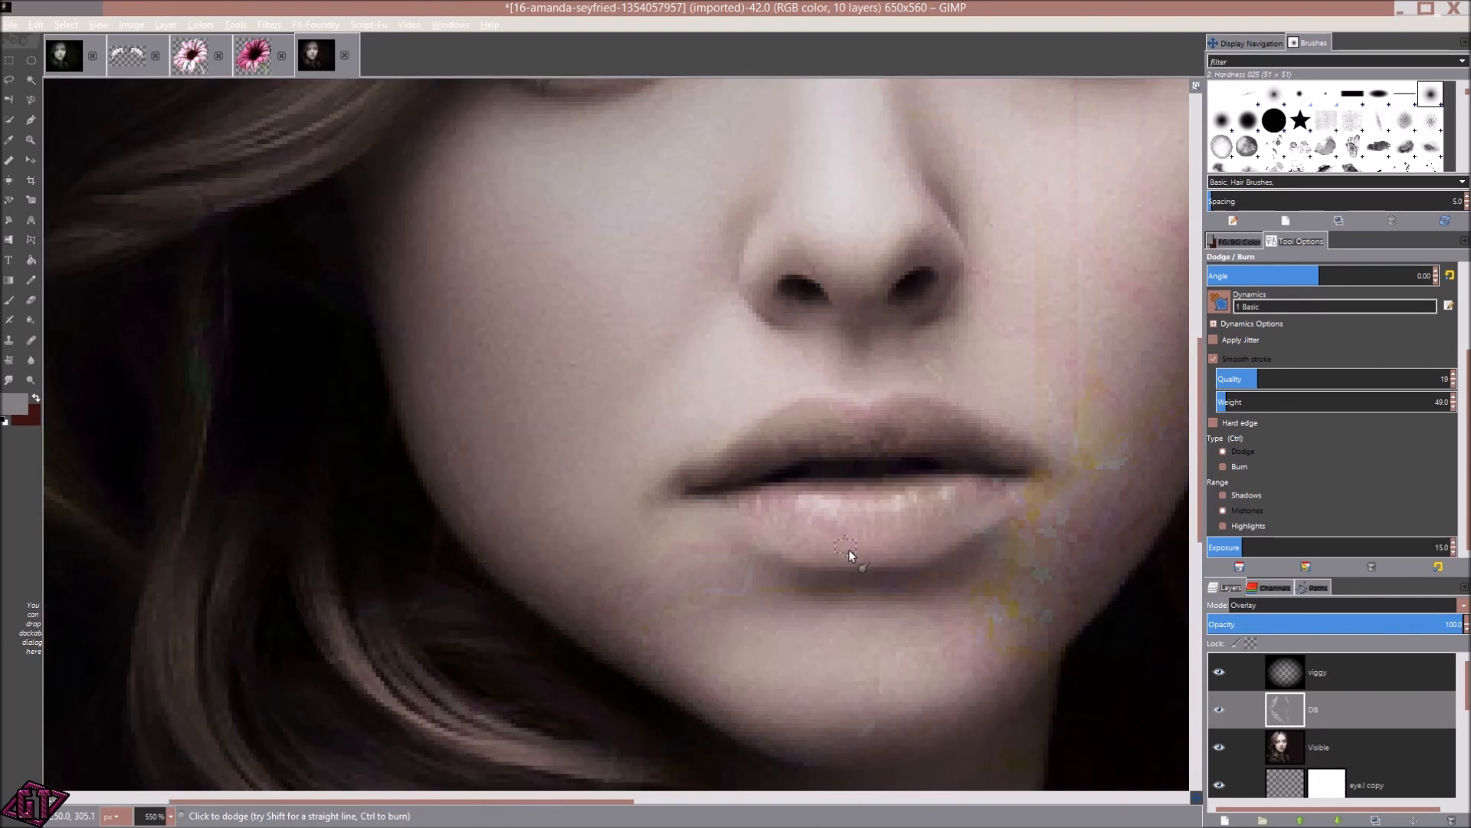
scroll(949, 596, down, 2)
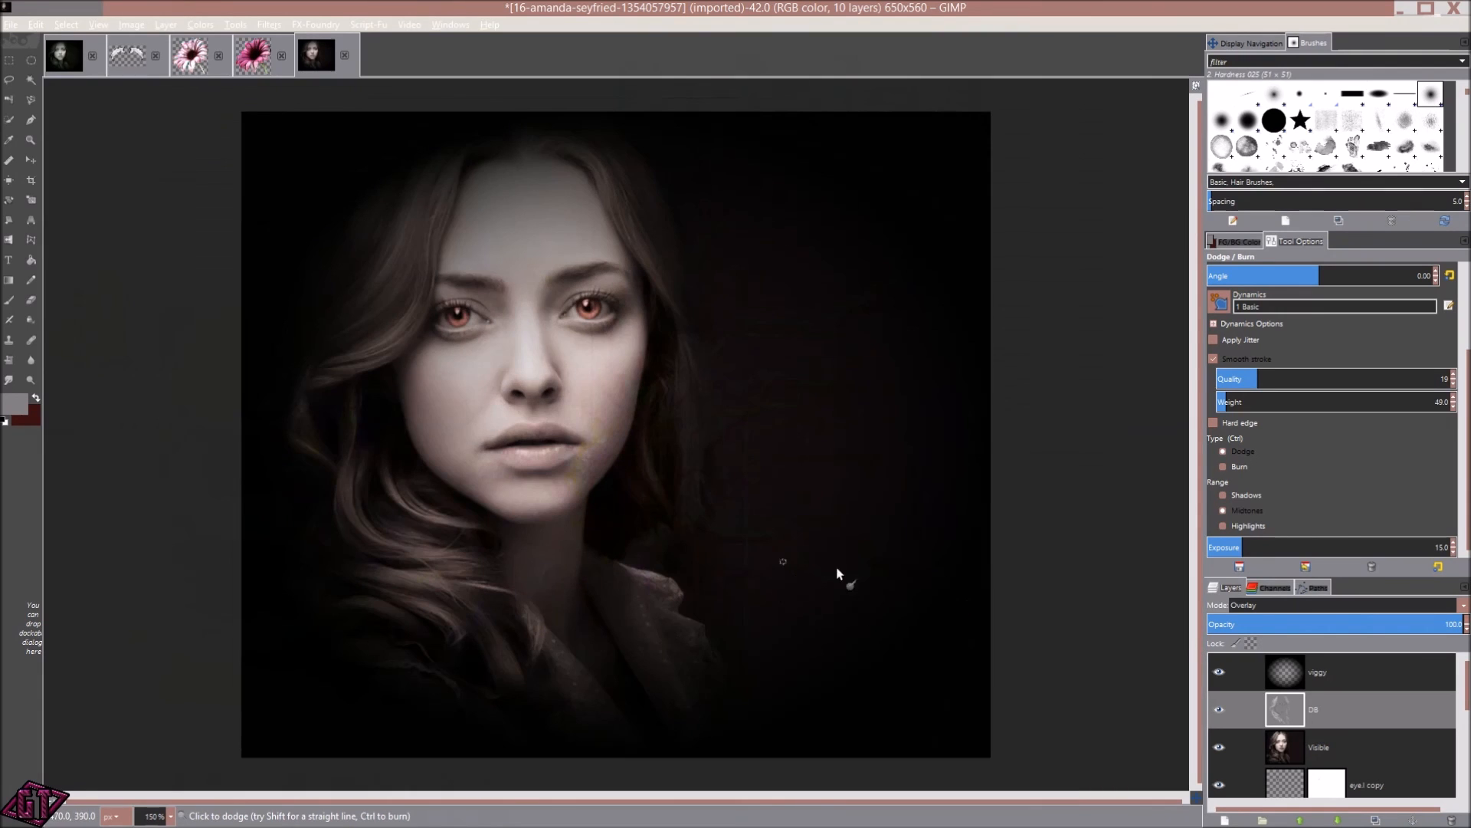
- Switch to burning with the Shadows range and darken the dark line between the lips out to both mouth corners
click(1246, 466)
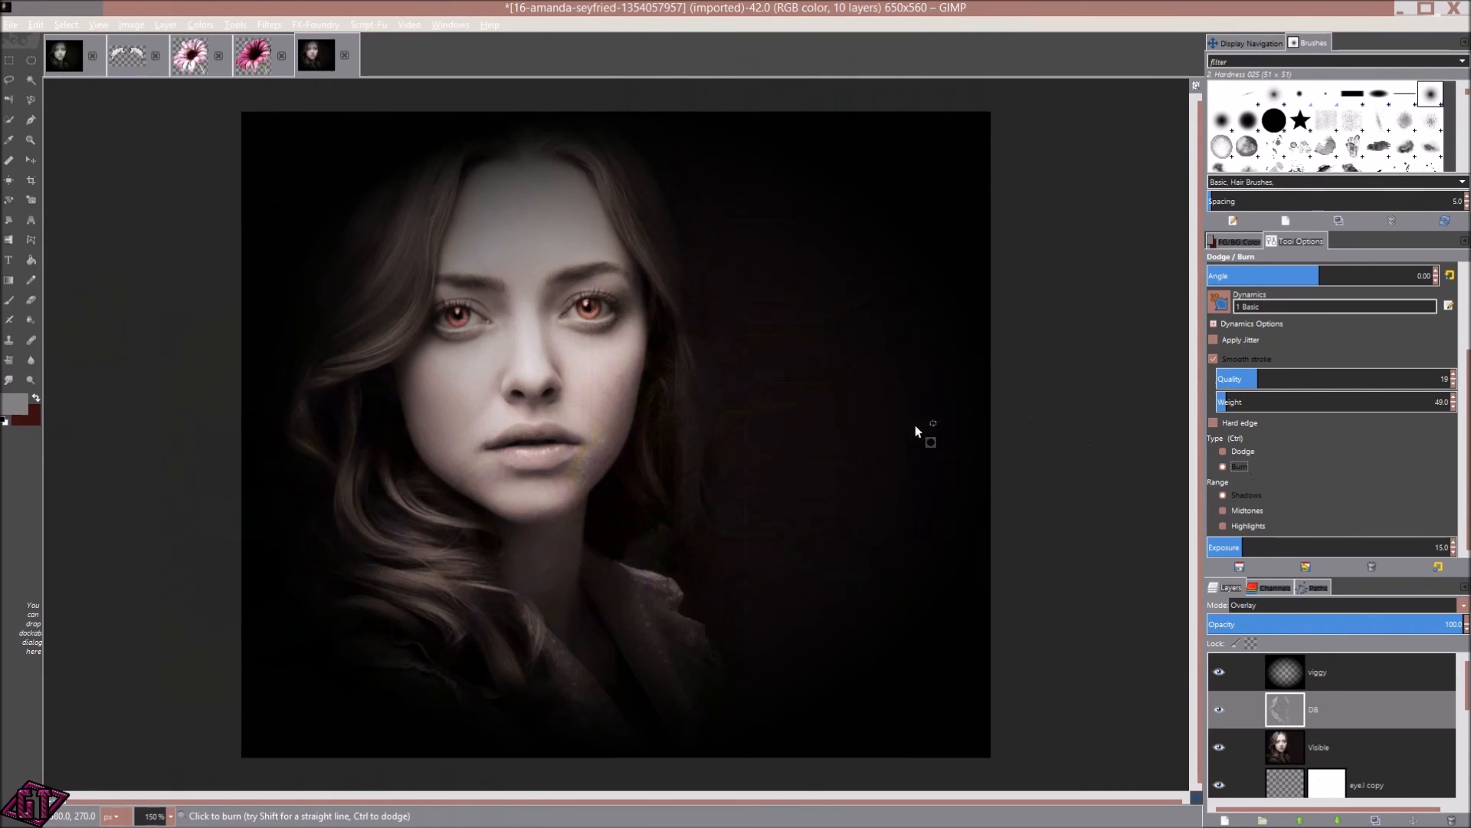
scroll(532, 430, up, 8)
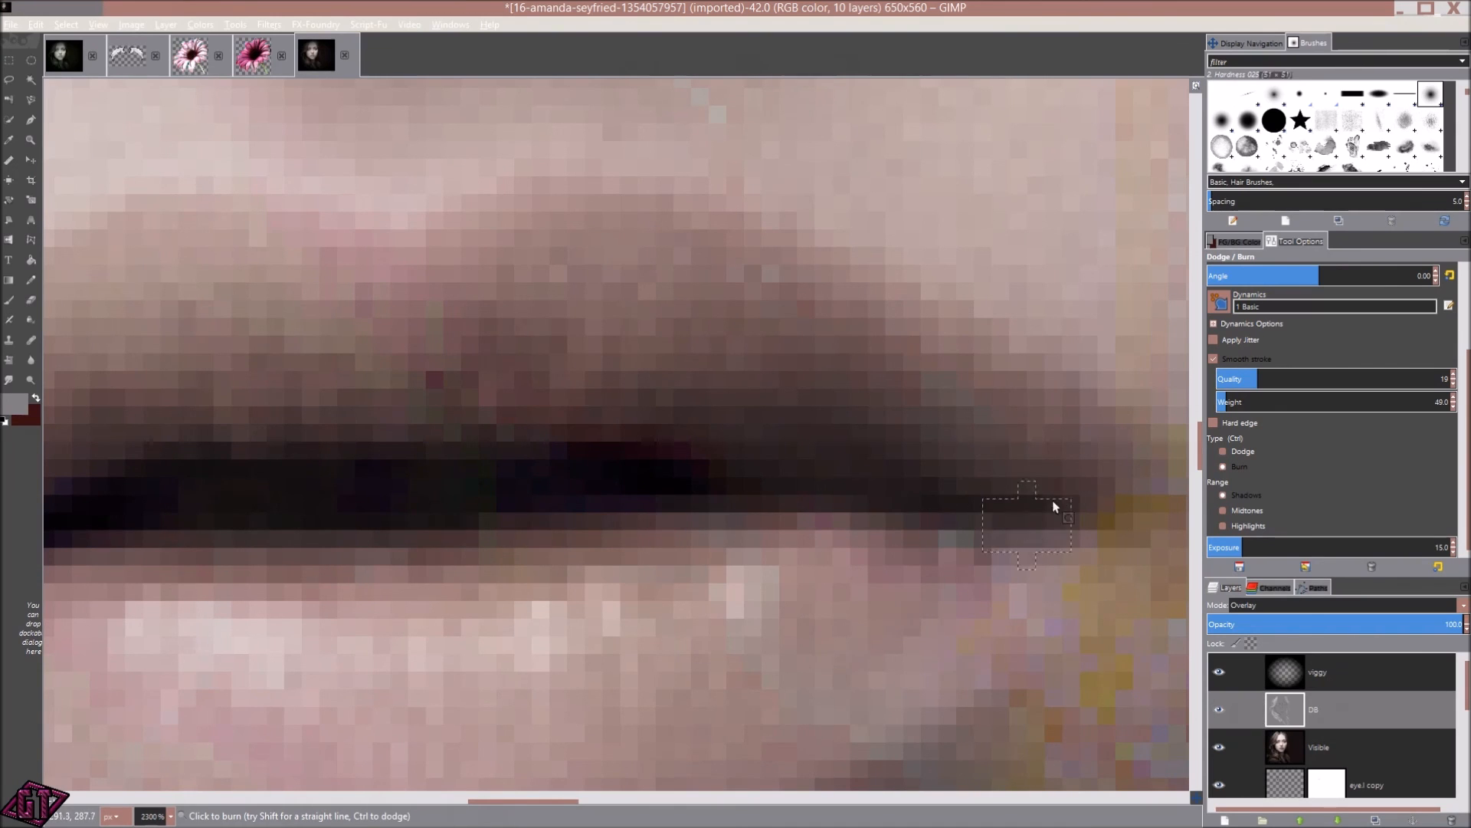
drag(712, 571, 1157, 561)
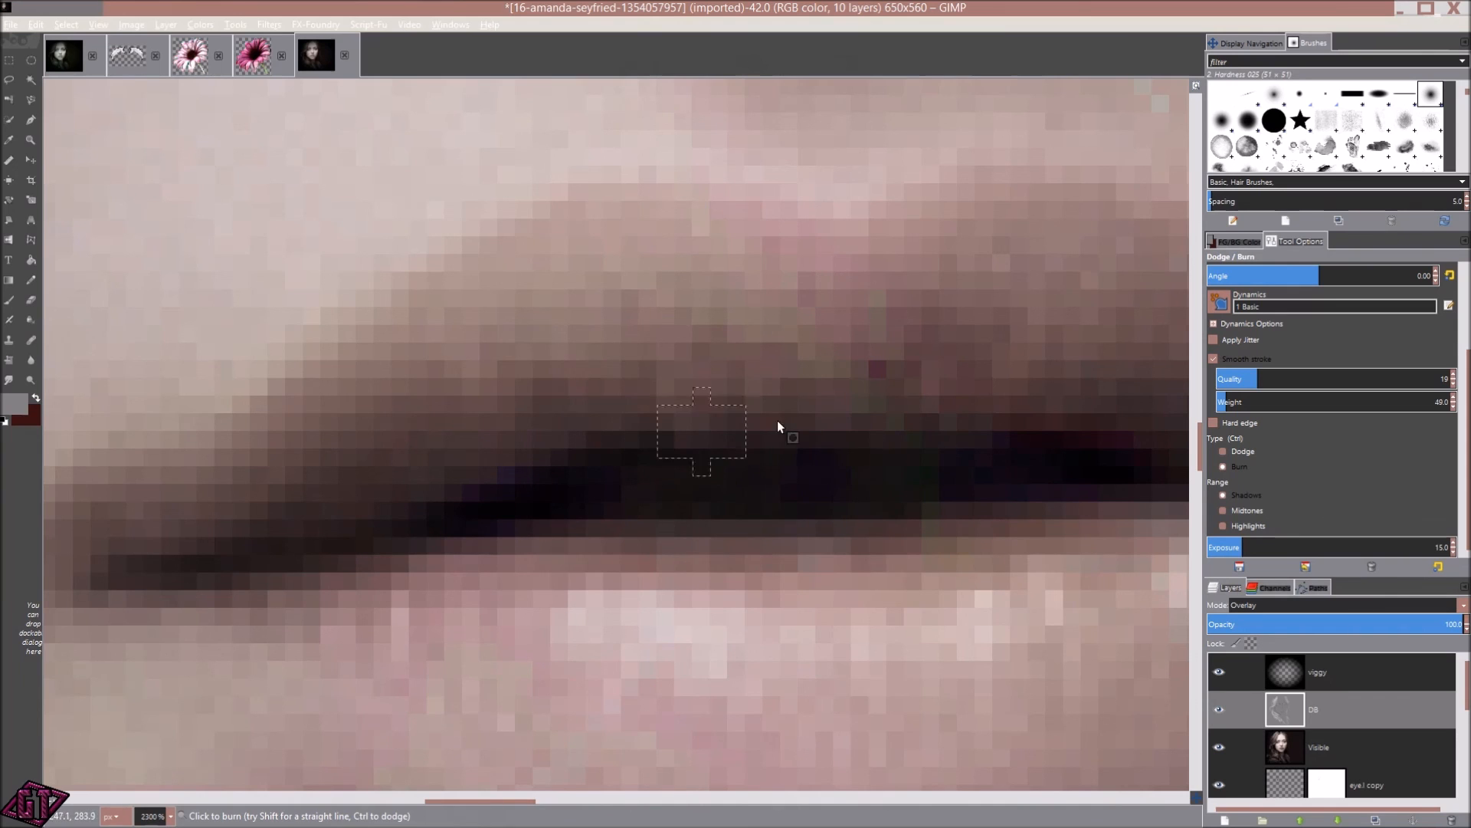
scroll(696, 484, down, 3)
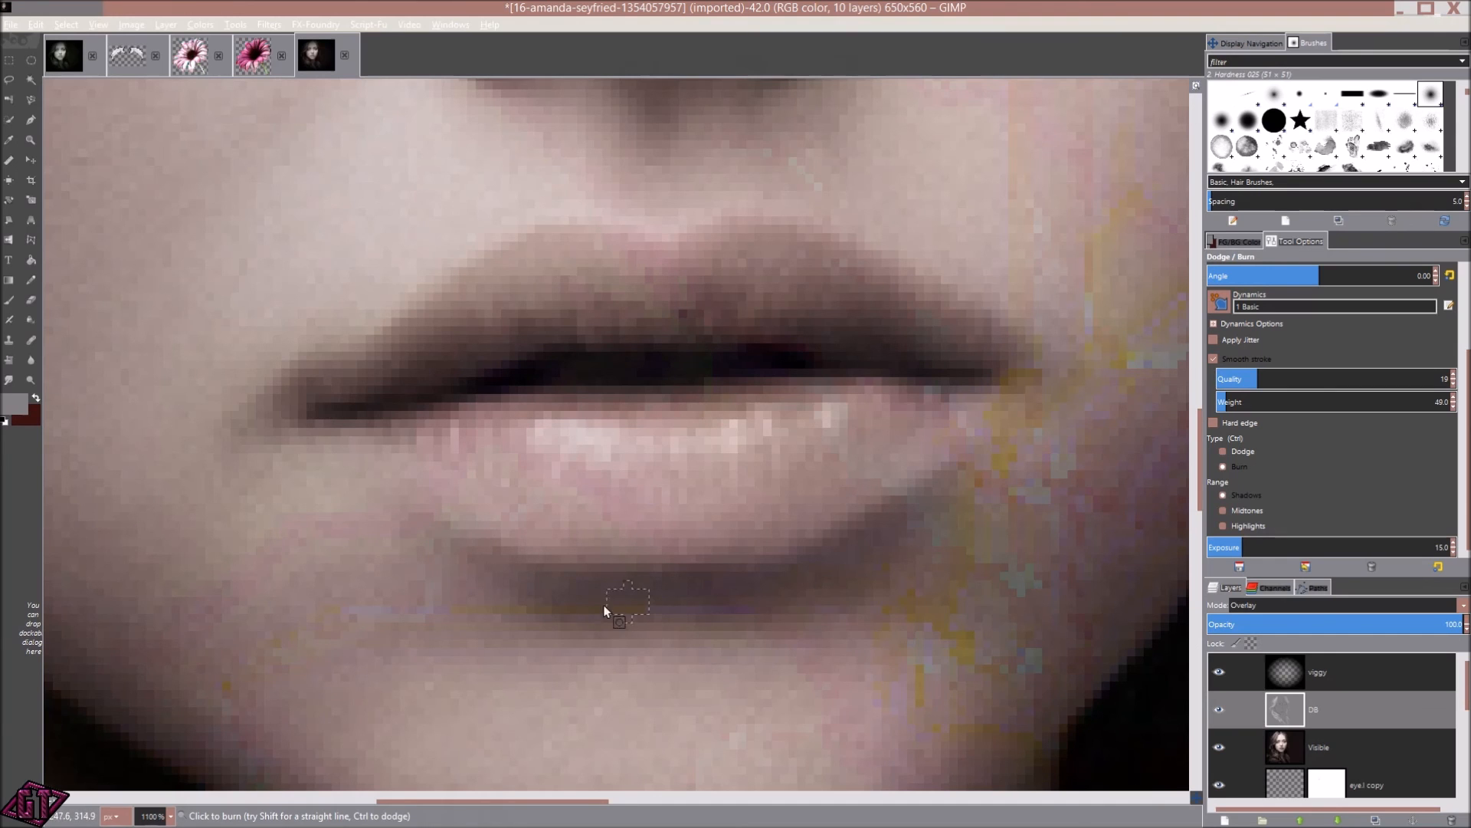
scroll(799, 567, down, 5)
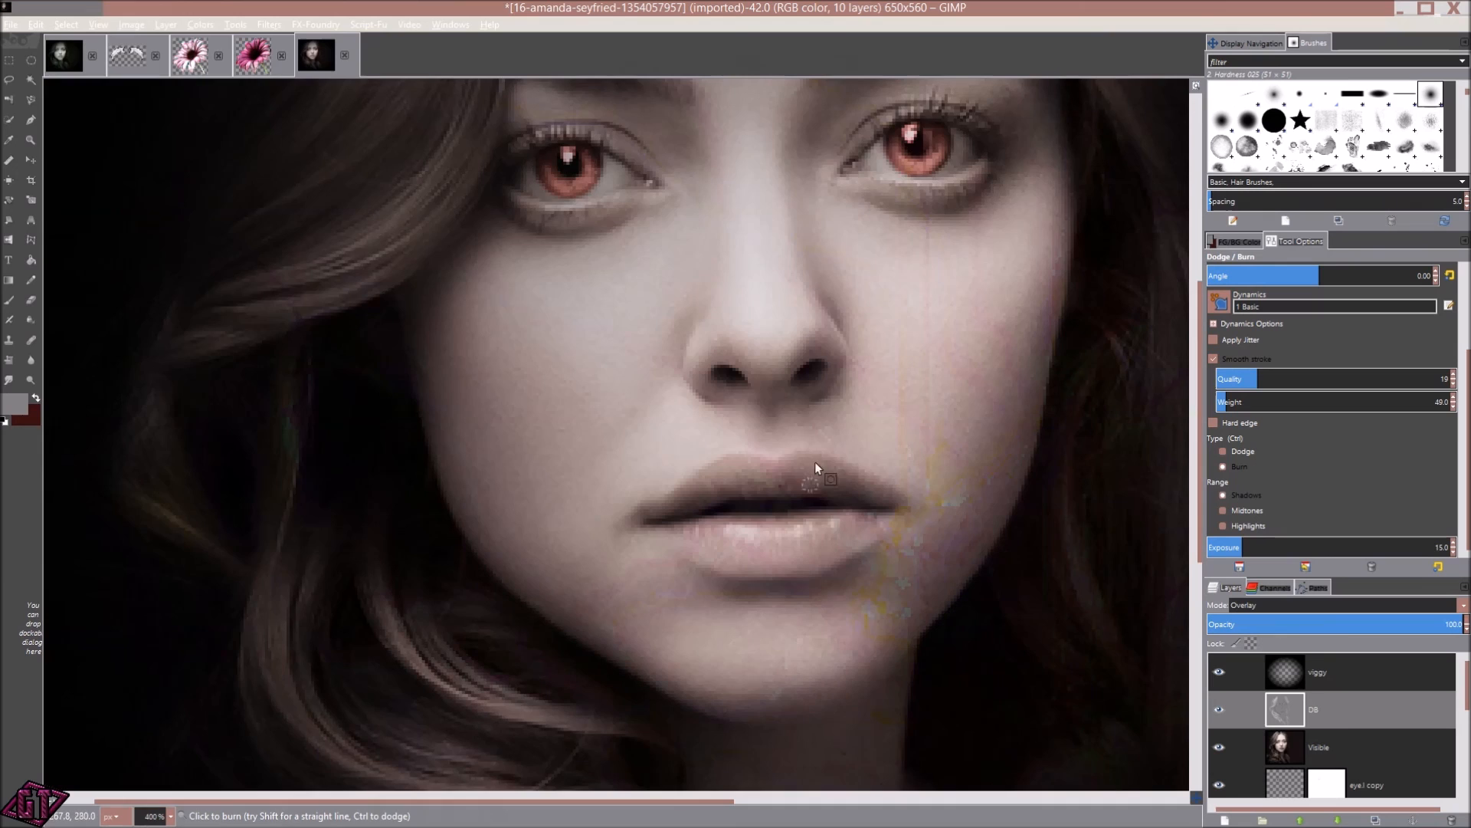
- Toggle the DB layer's visibility repeatedly to compare the whole portrait with and without the dodge and burn work
scroll(785, 414, up, 5)
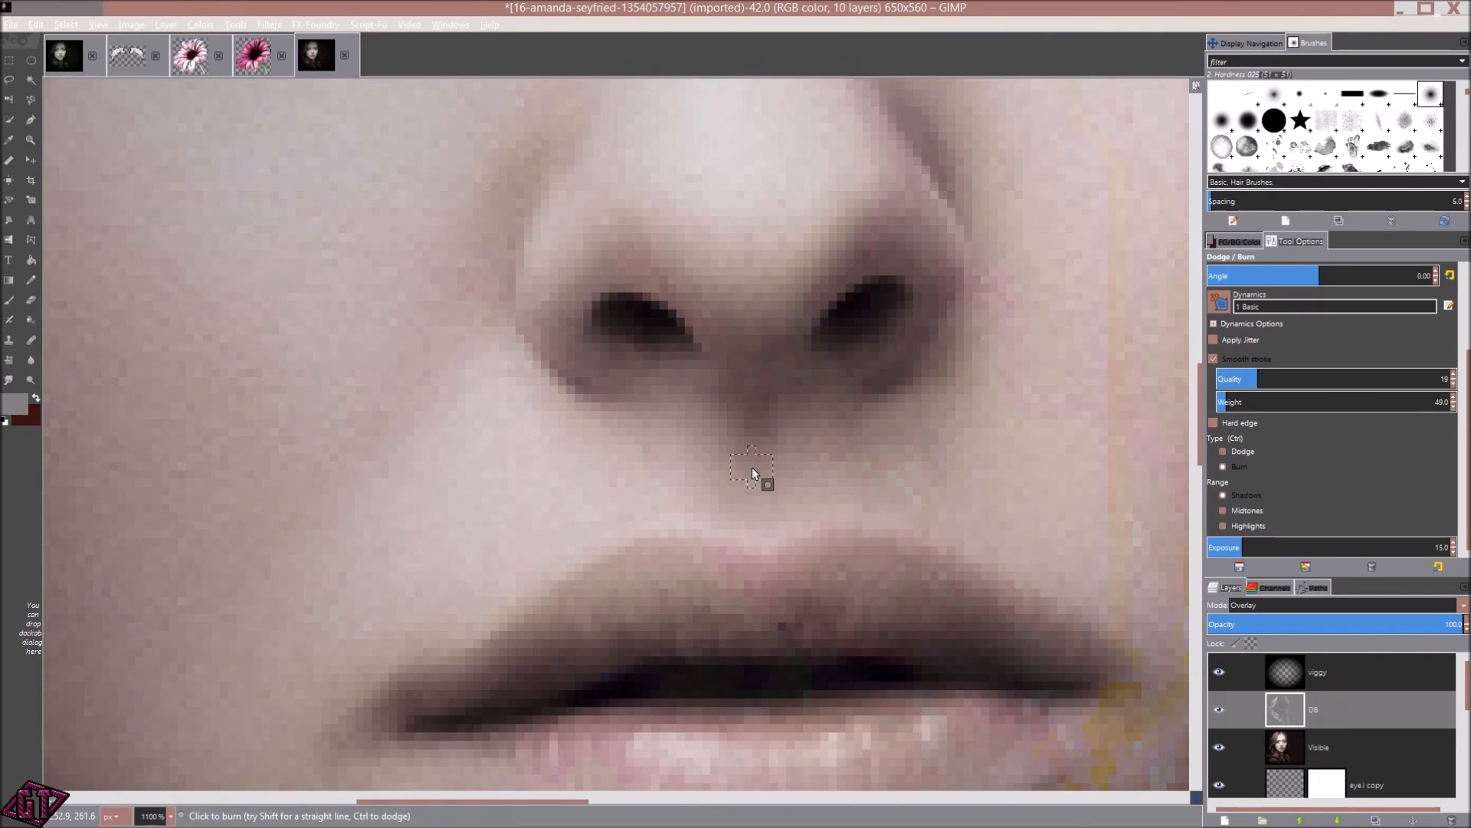
scroll(834, 383, down, 7)
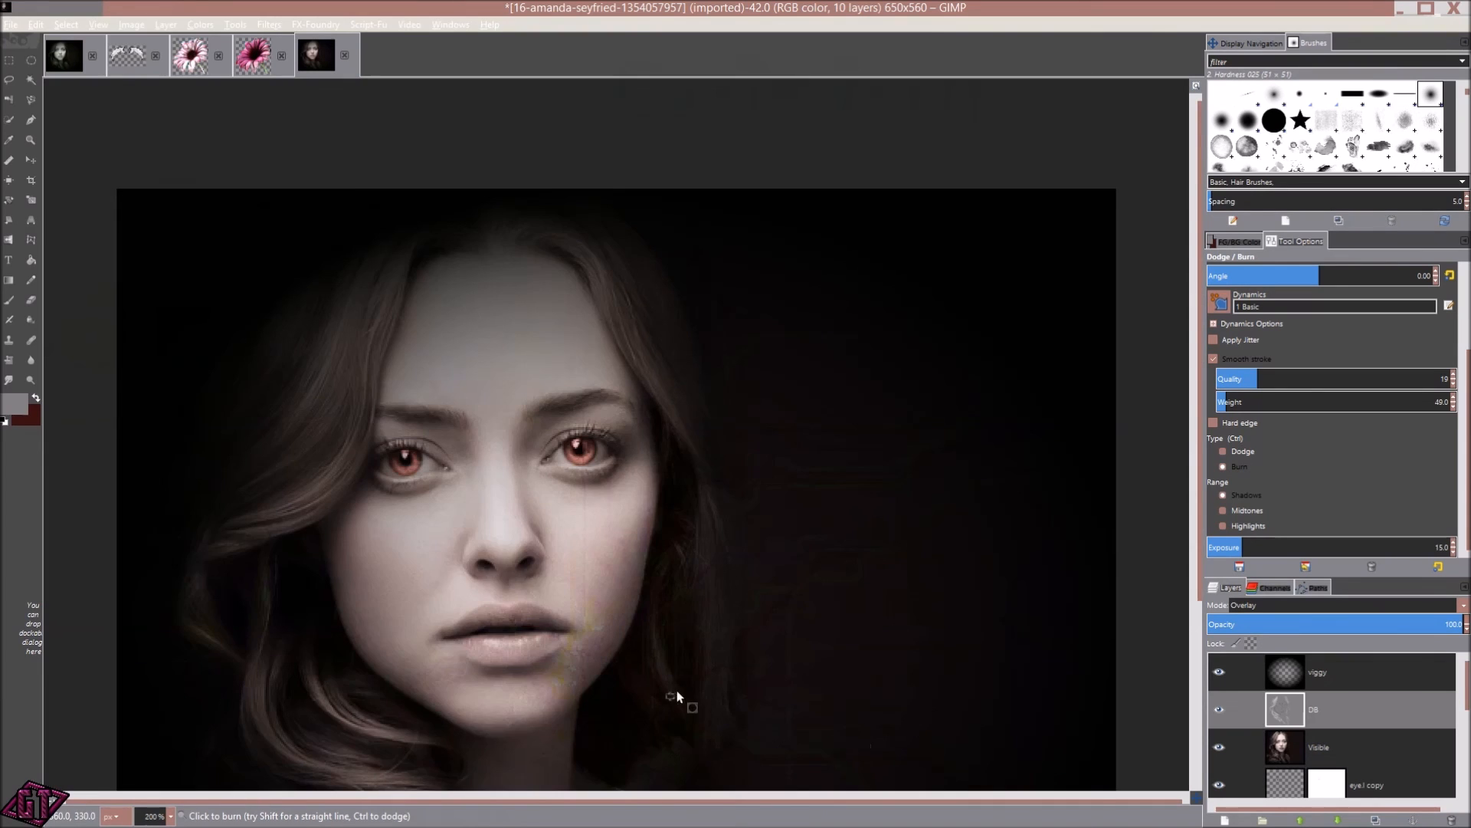
drag(678, 696, 596, 511)
scroll(855, 465, down, 2)
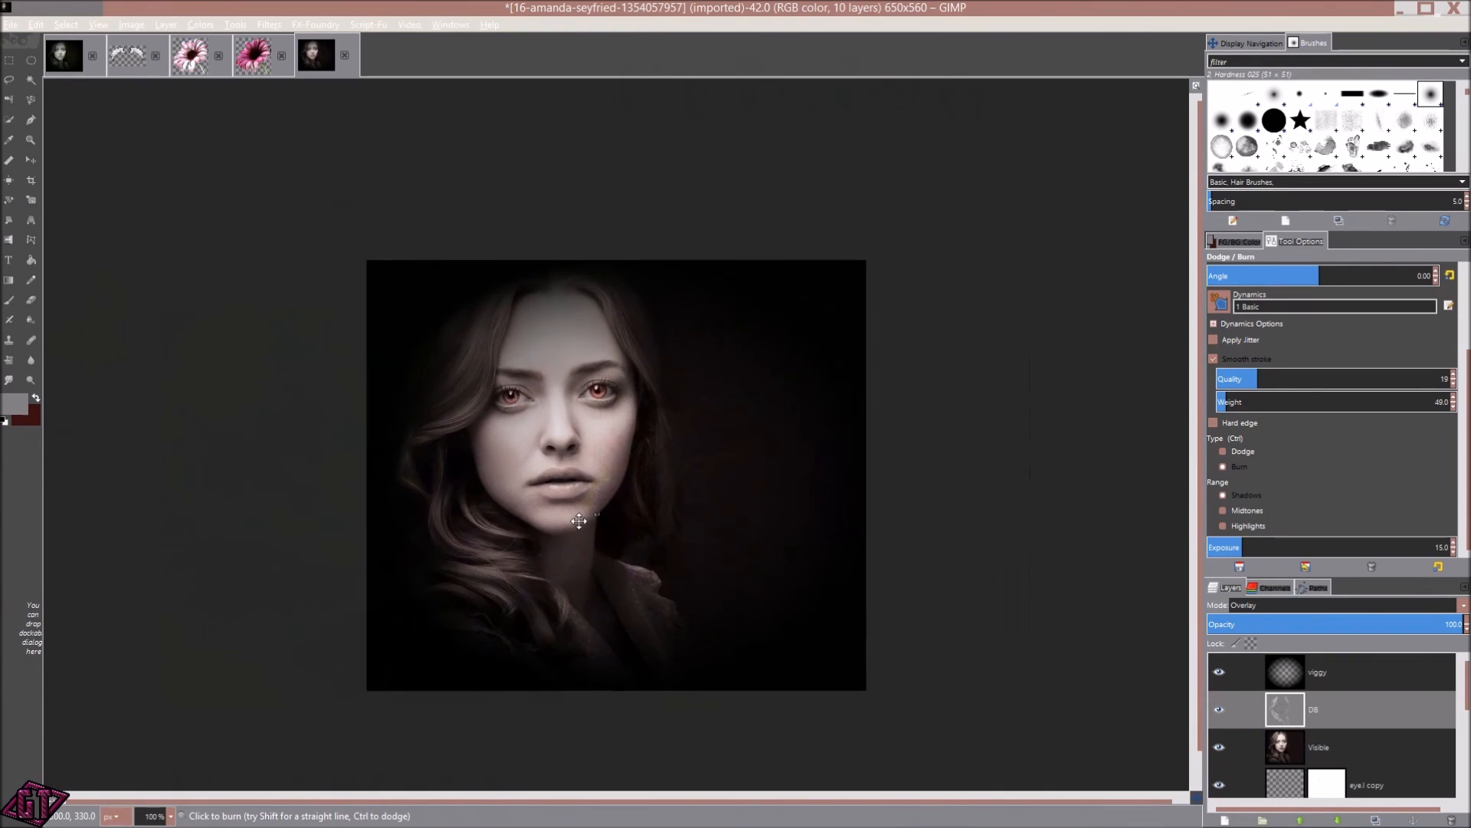
scroll(596, 512, up, 1)
drag(611, 597, 690, 535)
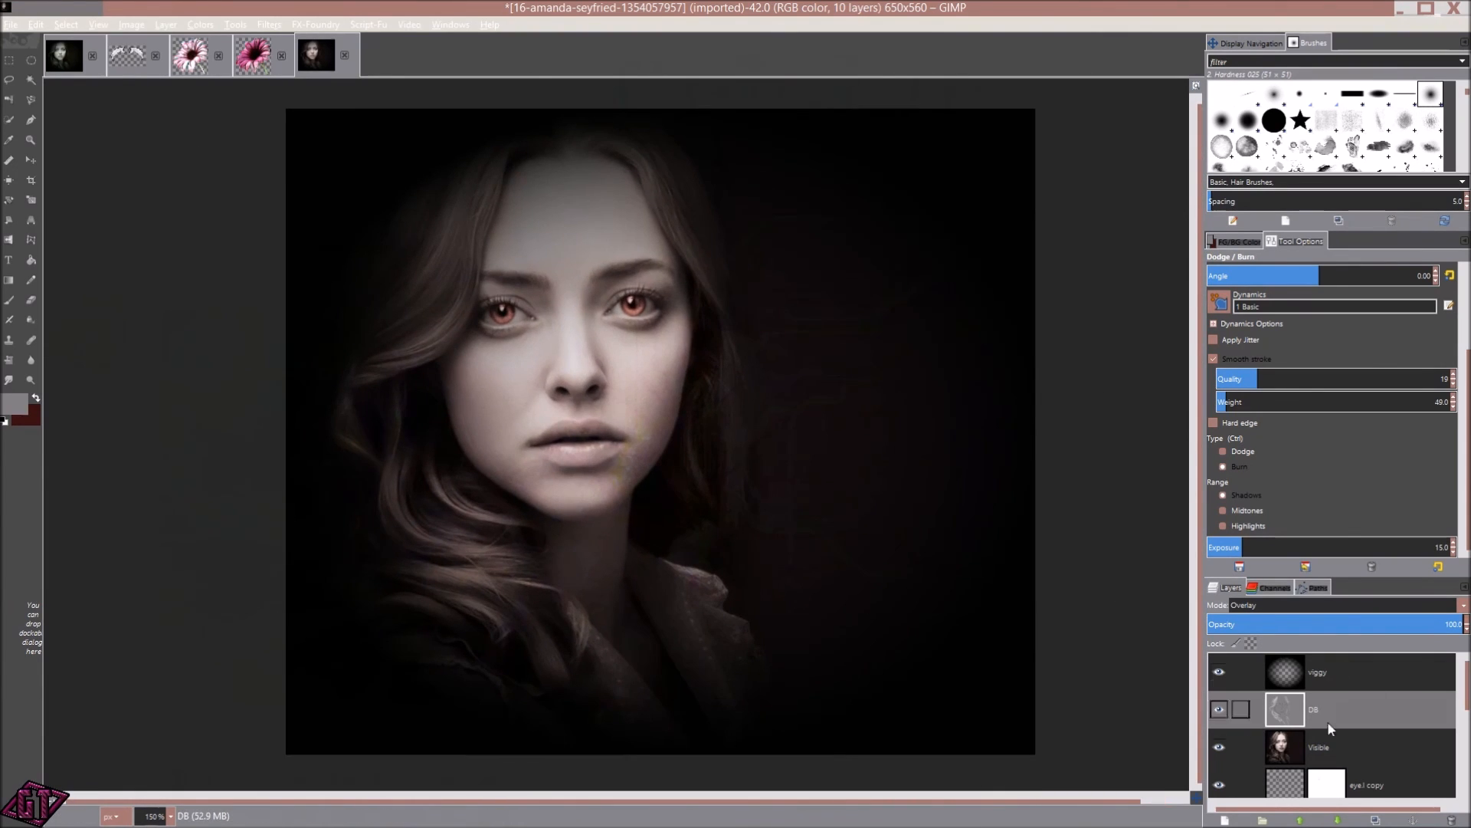
click(1220, 710)
click(1221, 710)
click(1221, 711)
click(1220, 710)
click(1221, 711)
click(1221, 711)
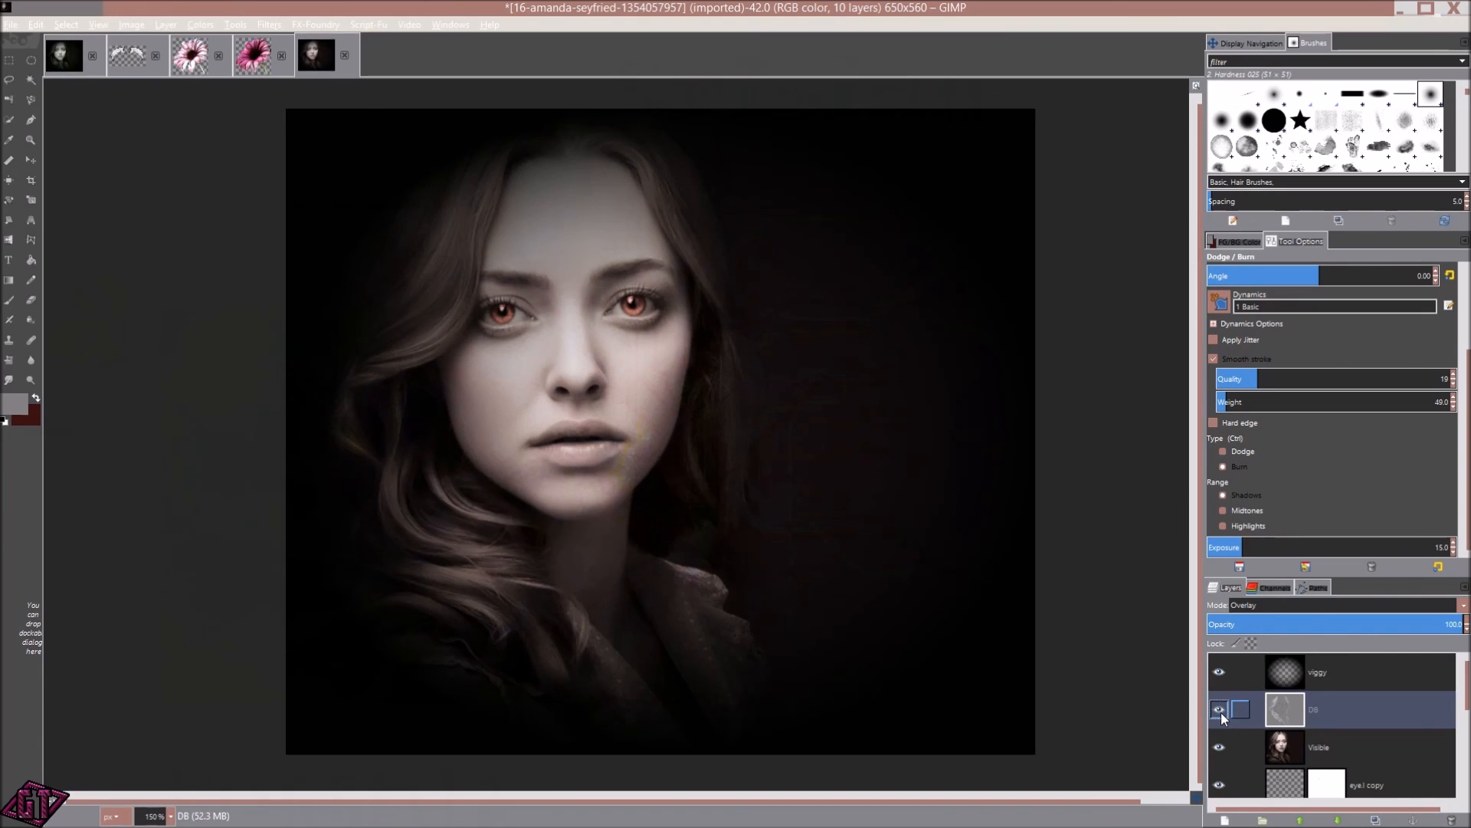
click(1221, 710)
click(1221, 710)
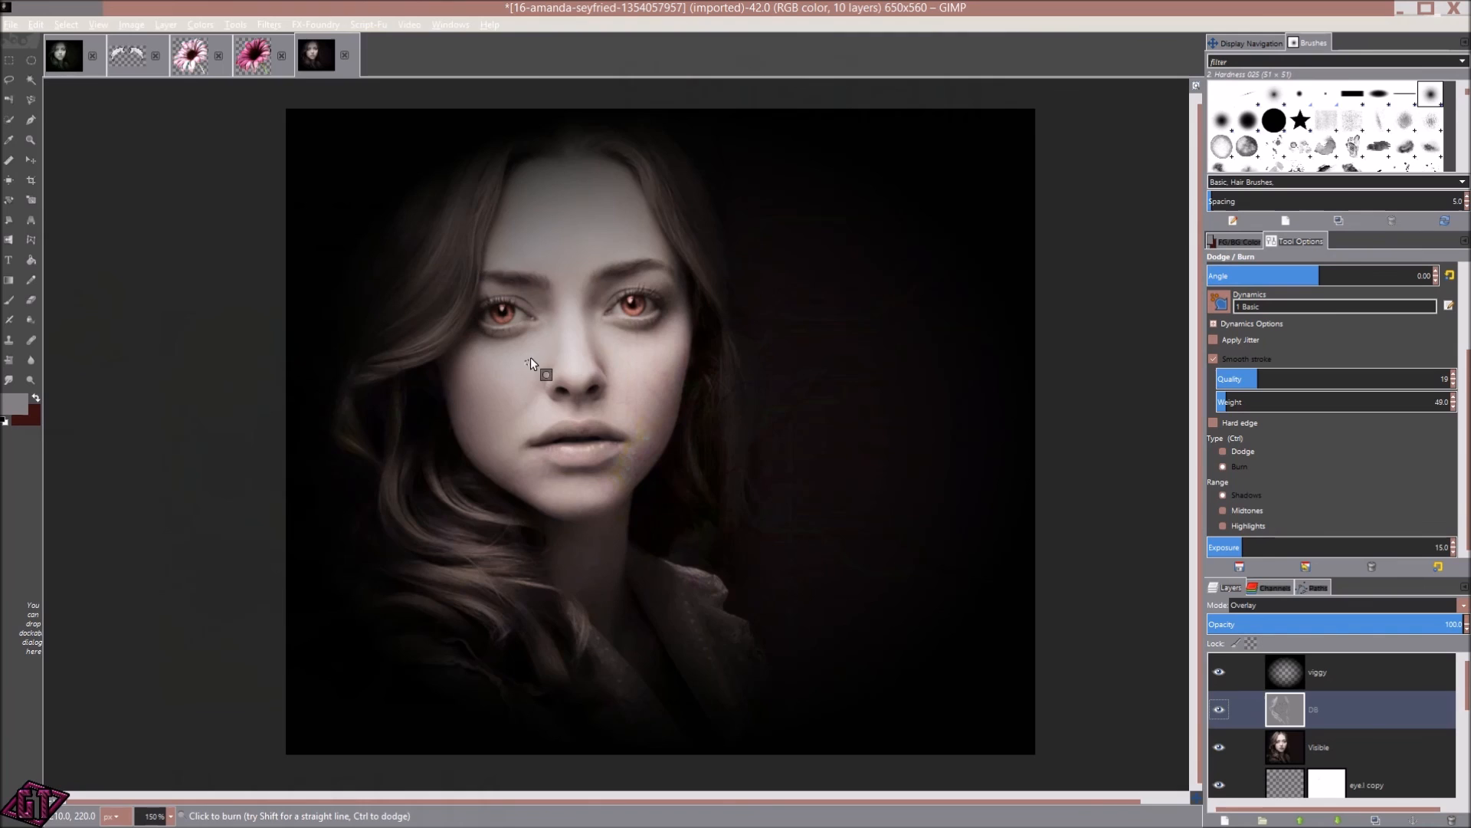
- Compare the eyes, nose and lips close up with the DB layer hidden and shown, leaving the layer visible
scroll(559, 371, up, 2)
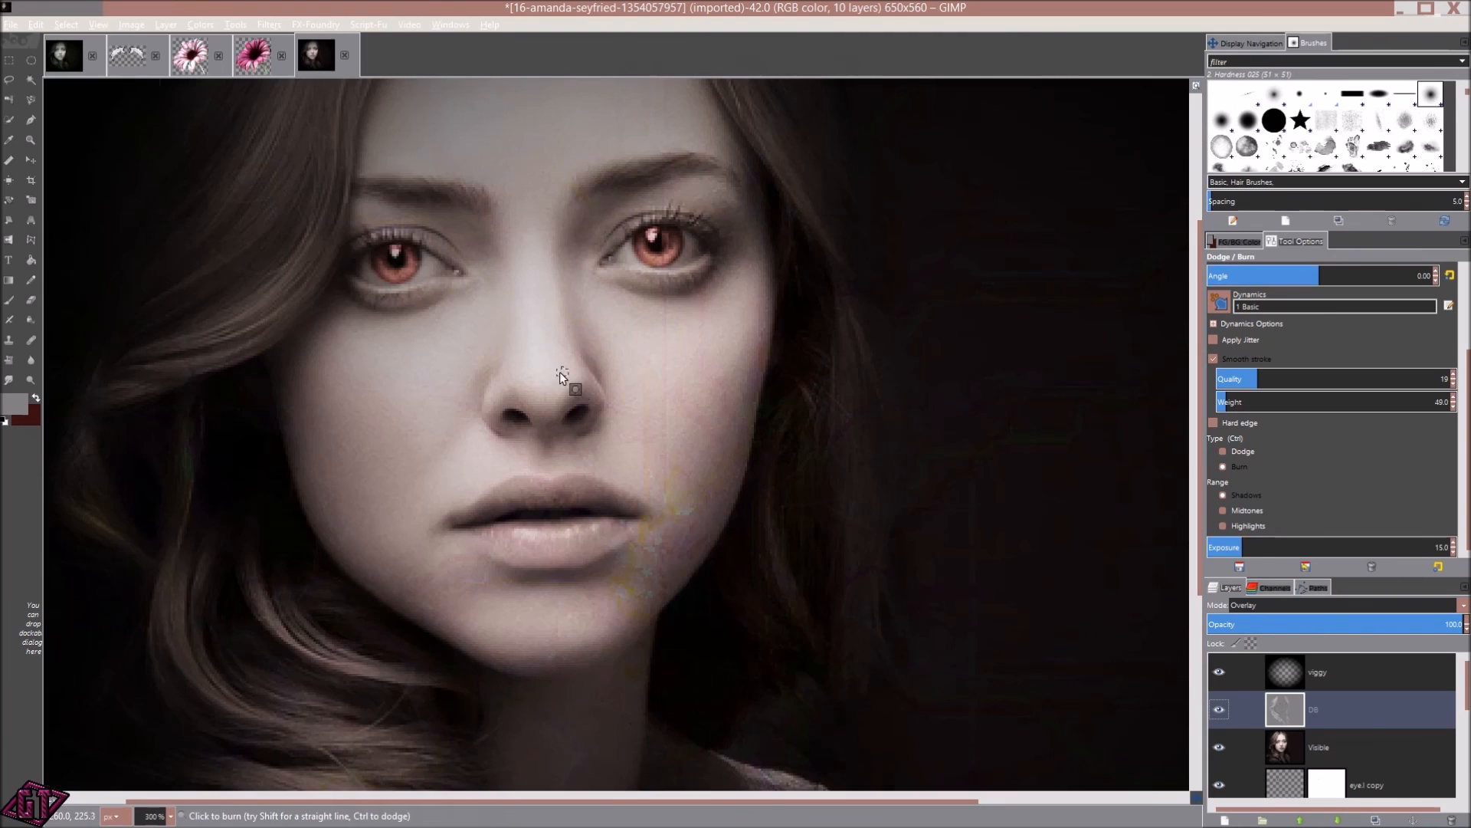
click(1219, 711)
click(1217, 709)
click(1218, 709)
click(1218, 710)
click(1218, 711)
click(1218, 712)
click(1218, 711)
click(1218, 712)
click(1217, 711)
click(1218, 712)
click(1218, 711)
click(1217, 711)
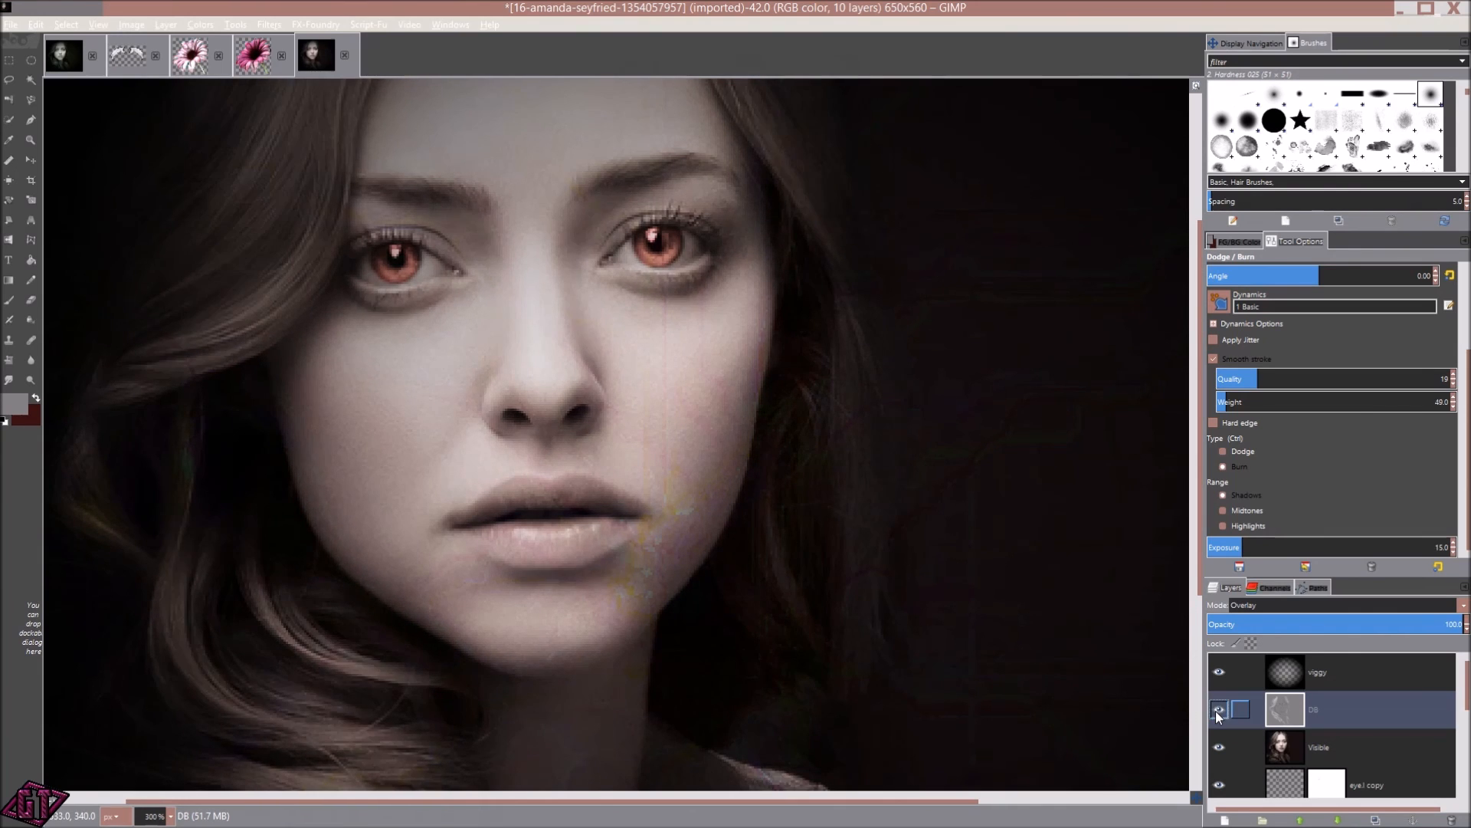
- Review the full portrait at several zoom levels, examining the face, hair and vignette
scroll(558, 456, down, 2)
mouse_move(799, 647)
mouse_down()
mouse_move(802, 660)
mouse_move(790, 638)
mouse_up()
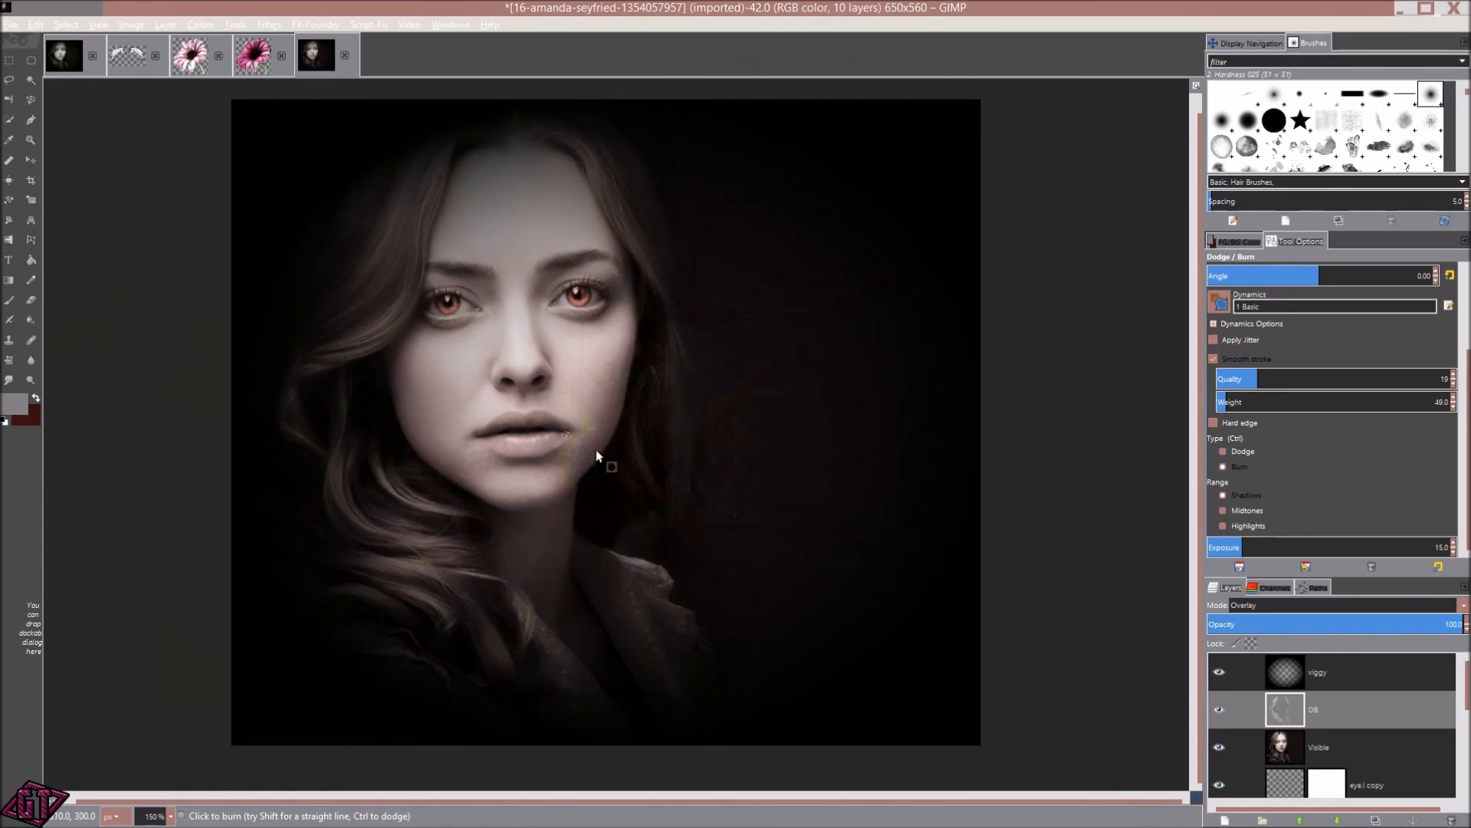
scroll(581, 459, down, 1)
scroll(584, 453, up, 2)
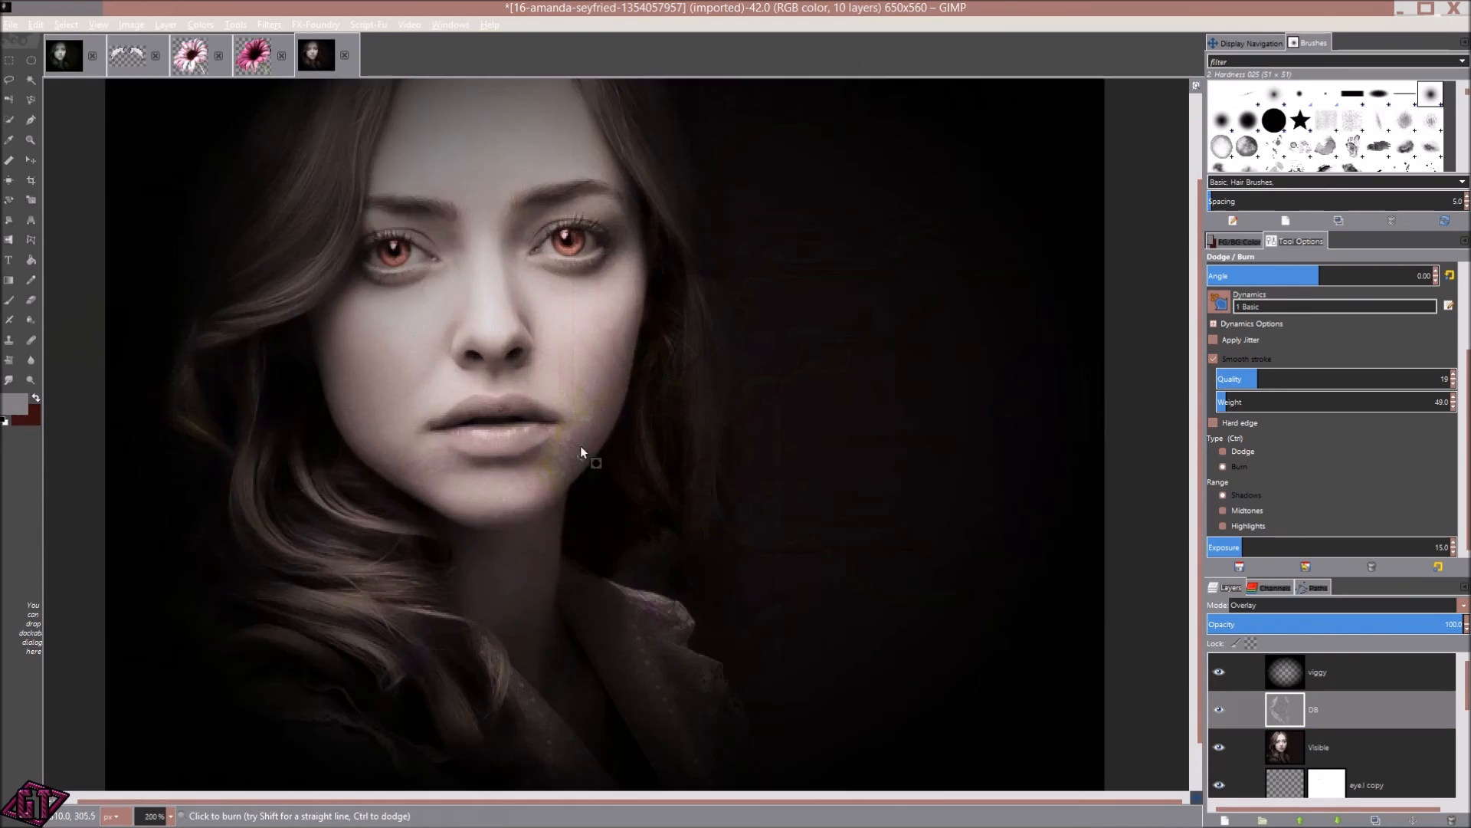
scroll(584, 447, down, 1)
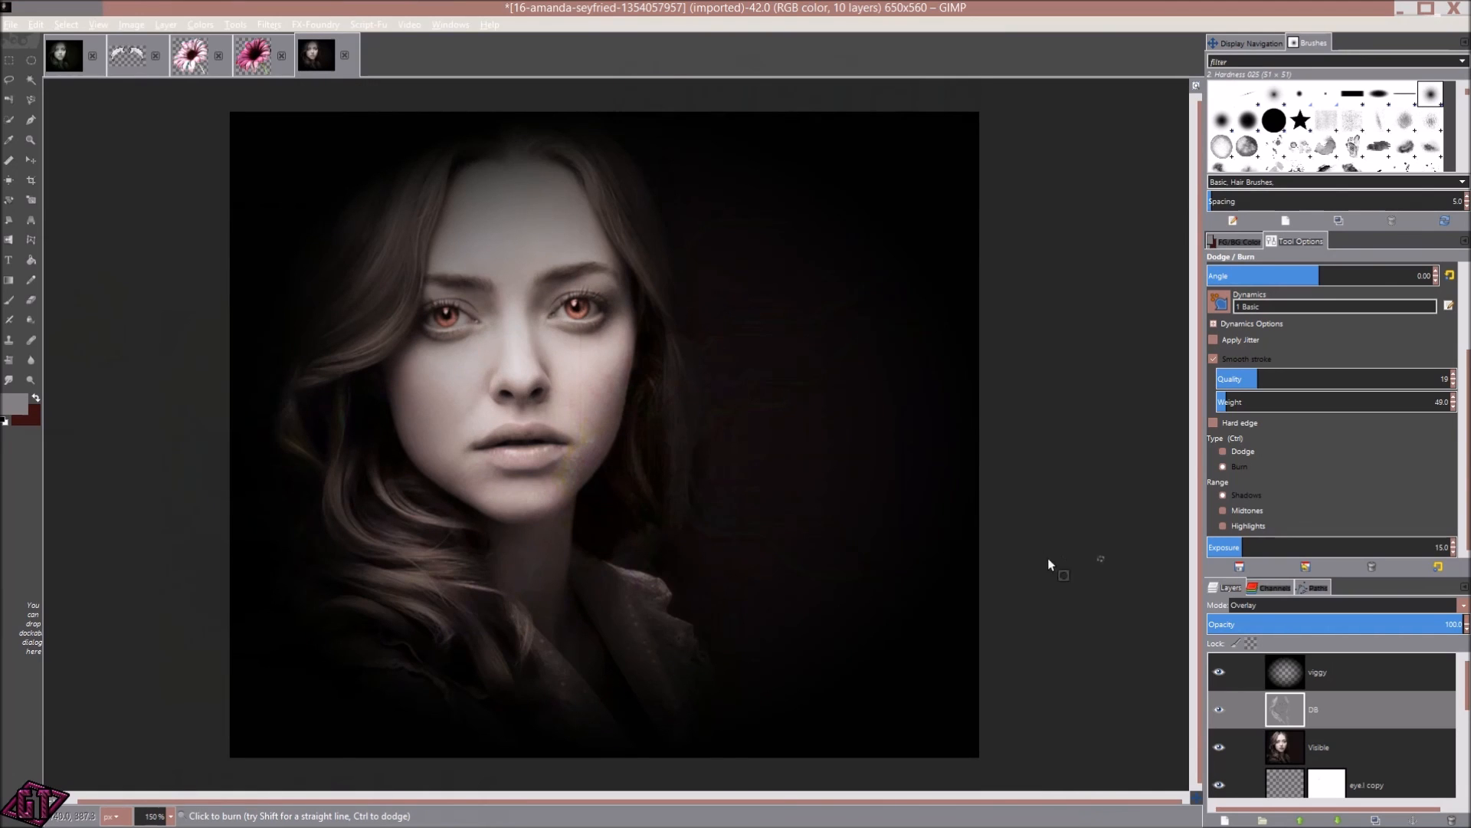
scroll(797, 433, down, 1)
scroll(797, 433, up, 1)
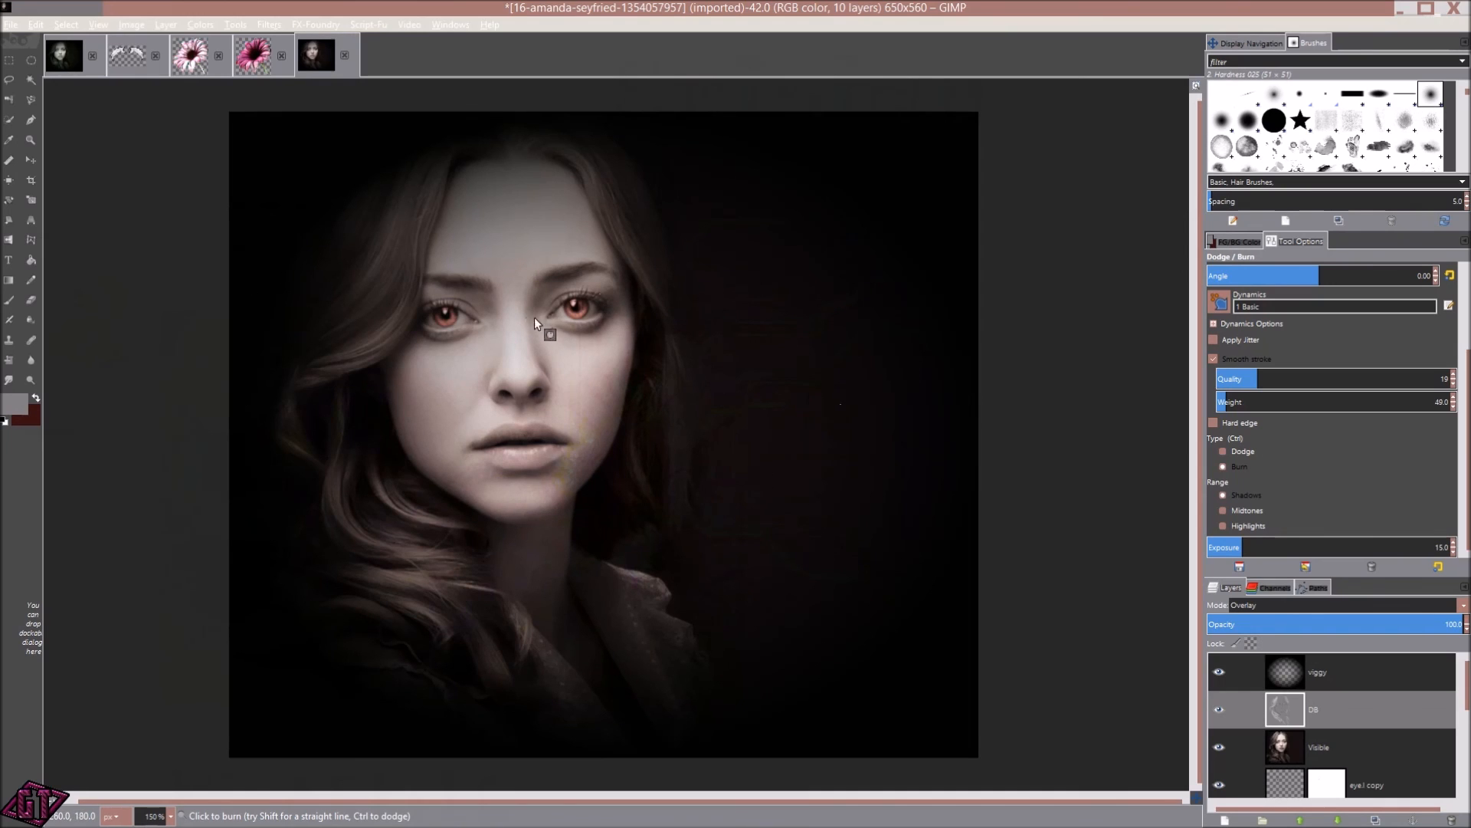
scroll(536, 314, down, 1)
scroll(567, 353, up, 1)
scroll(602, 417, up, 1)
scroll(539, 342, down, 1)
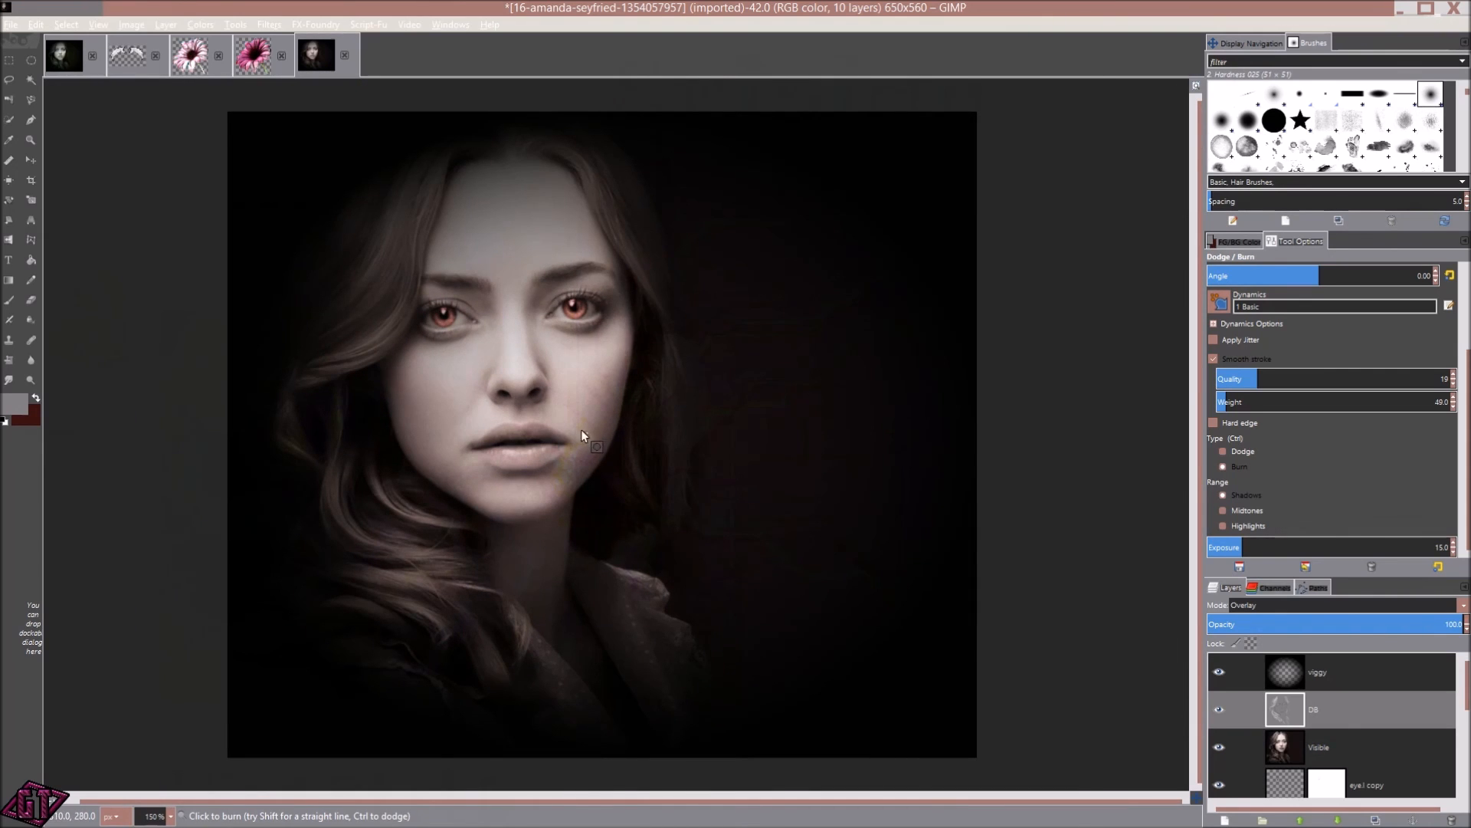
scroll(605, 256, up, 2)
scroll(544, 222, down, 2)
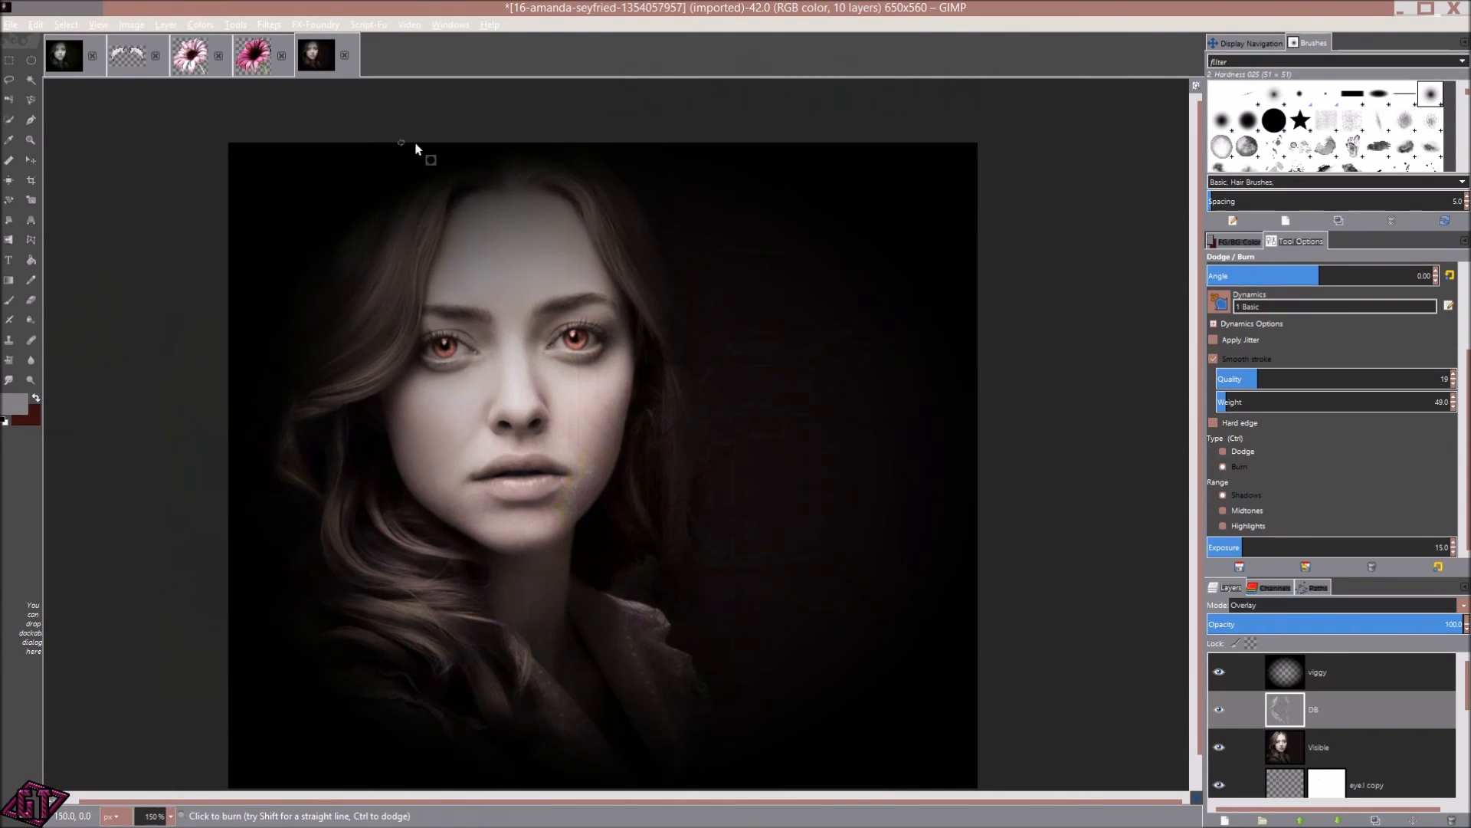
scroll(550, 430, down, 1)
scroll(549, 431, up, 1)
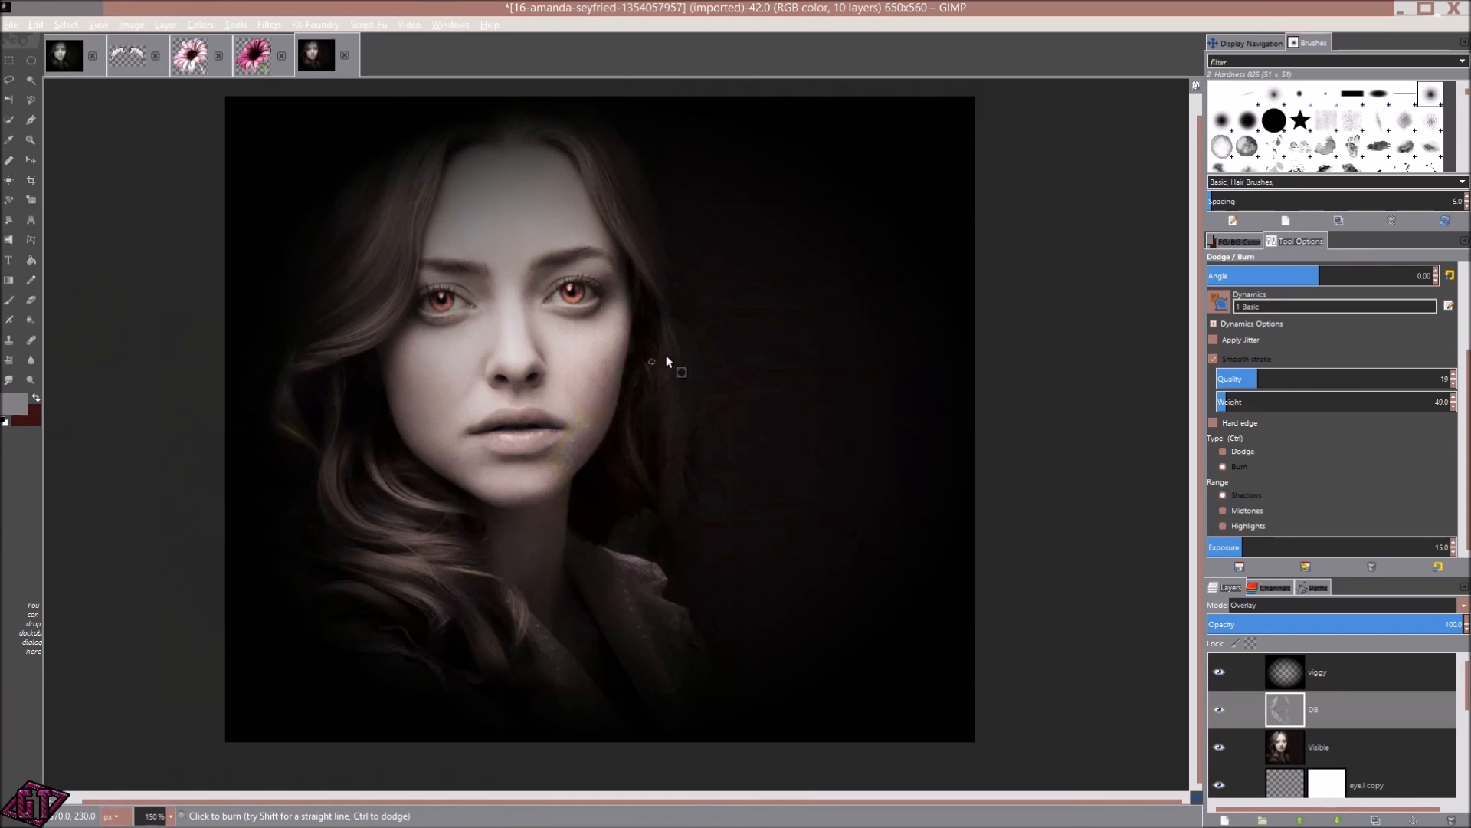
scroll(627, 401, down, 1)
scroll(629, 400, up, 1)
drag(582, 335, 587, 370)
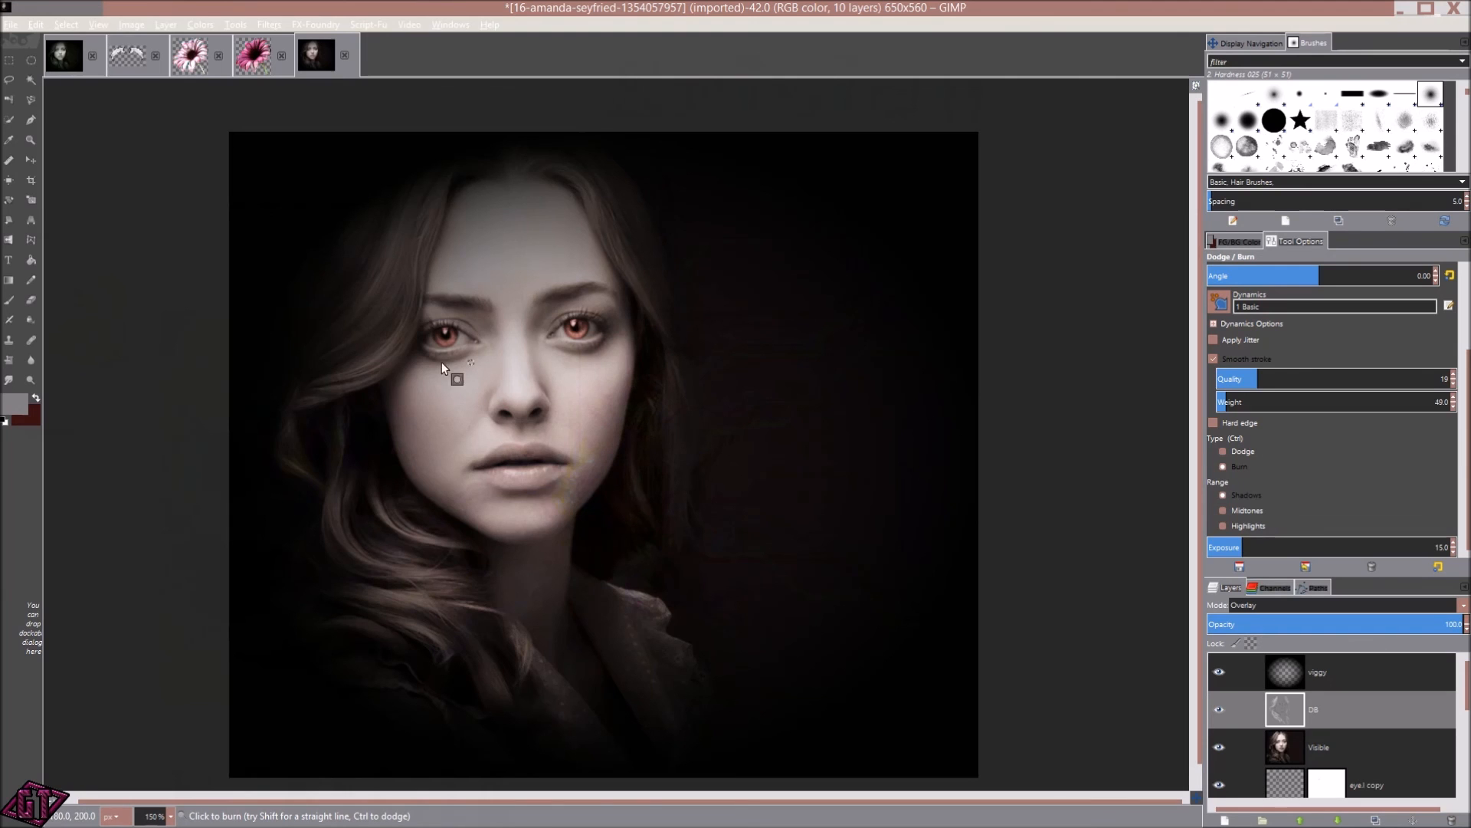
- Burn the shadows where the hair meets the forehead on the image's right side
scroll(535, 160, up, 3)
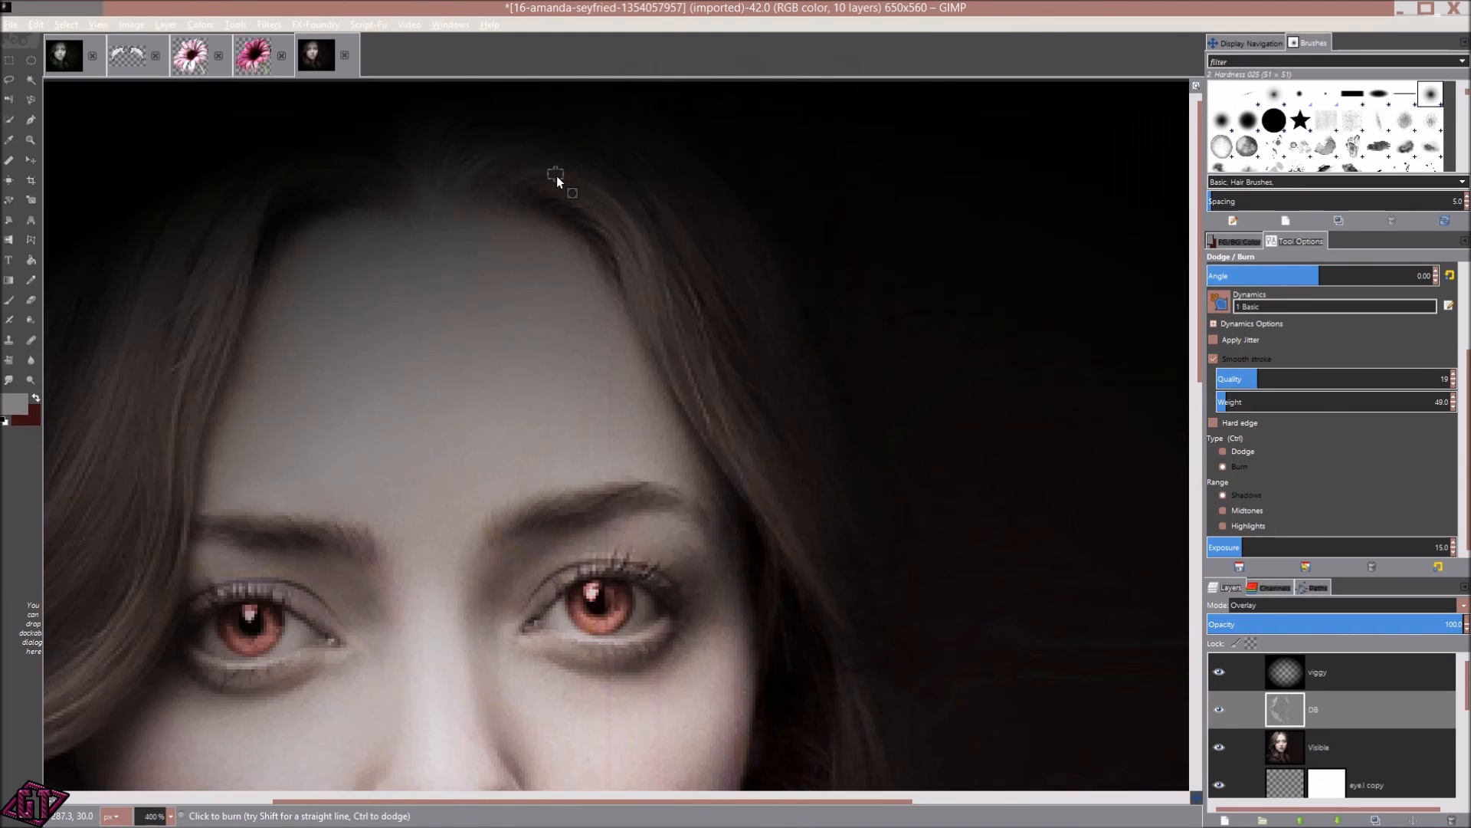
scroll(556, 177, up, 6)
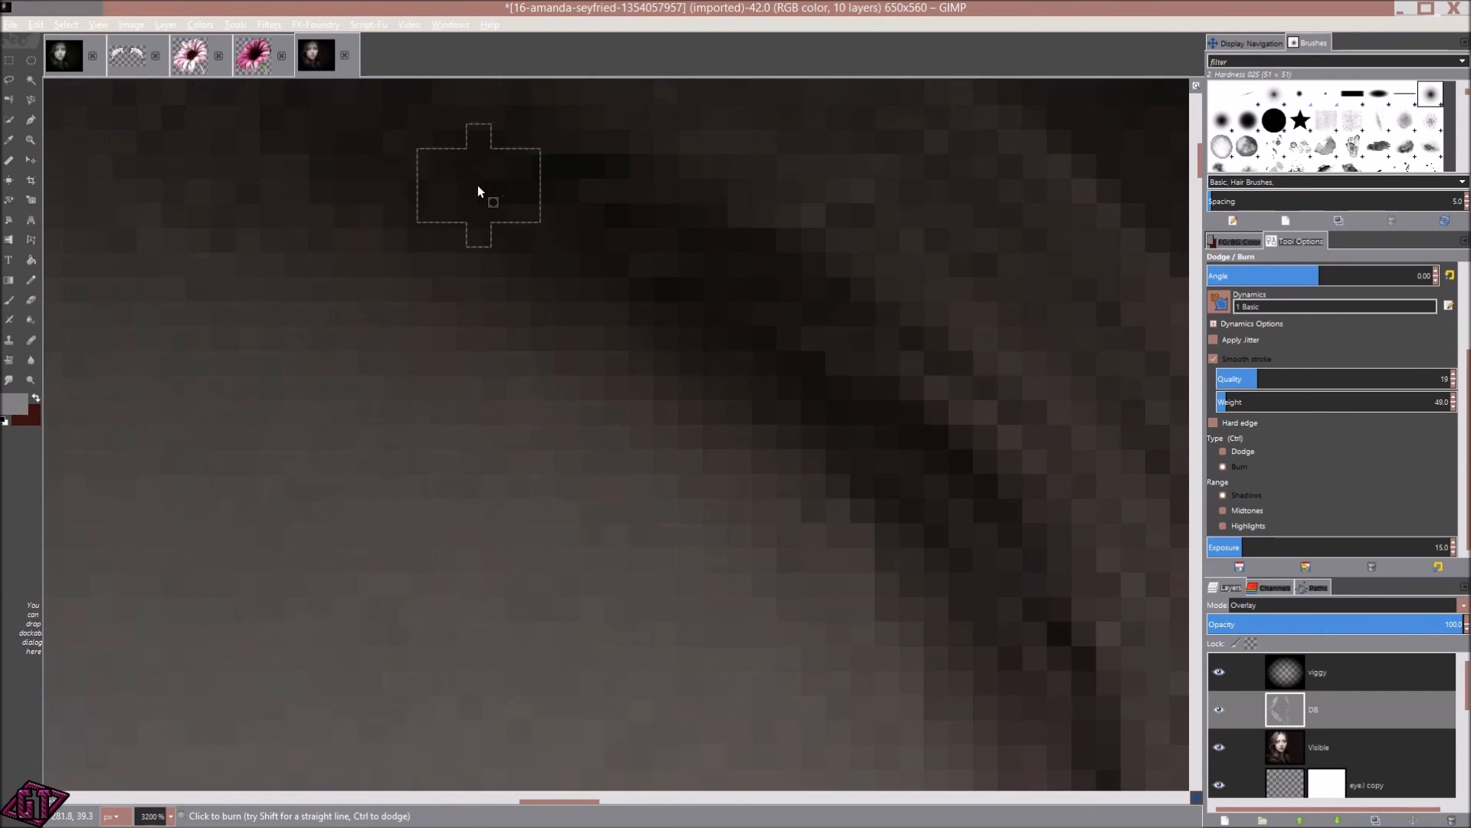
scroll(660, 263, down, 1)
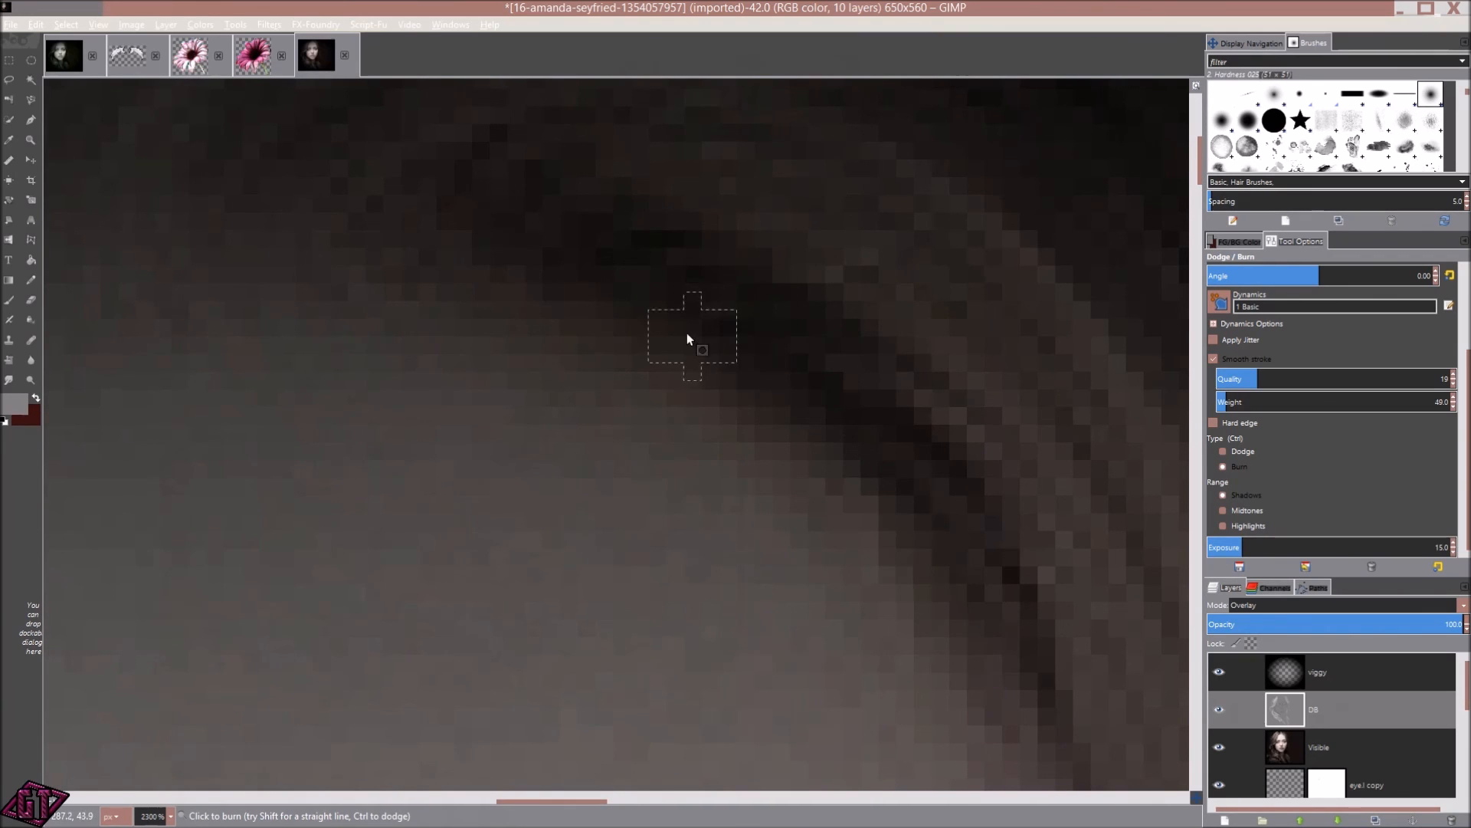
scroll(691, 334, down, 3)
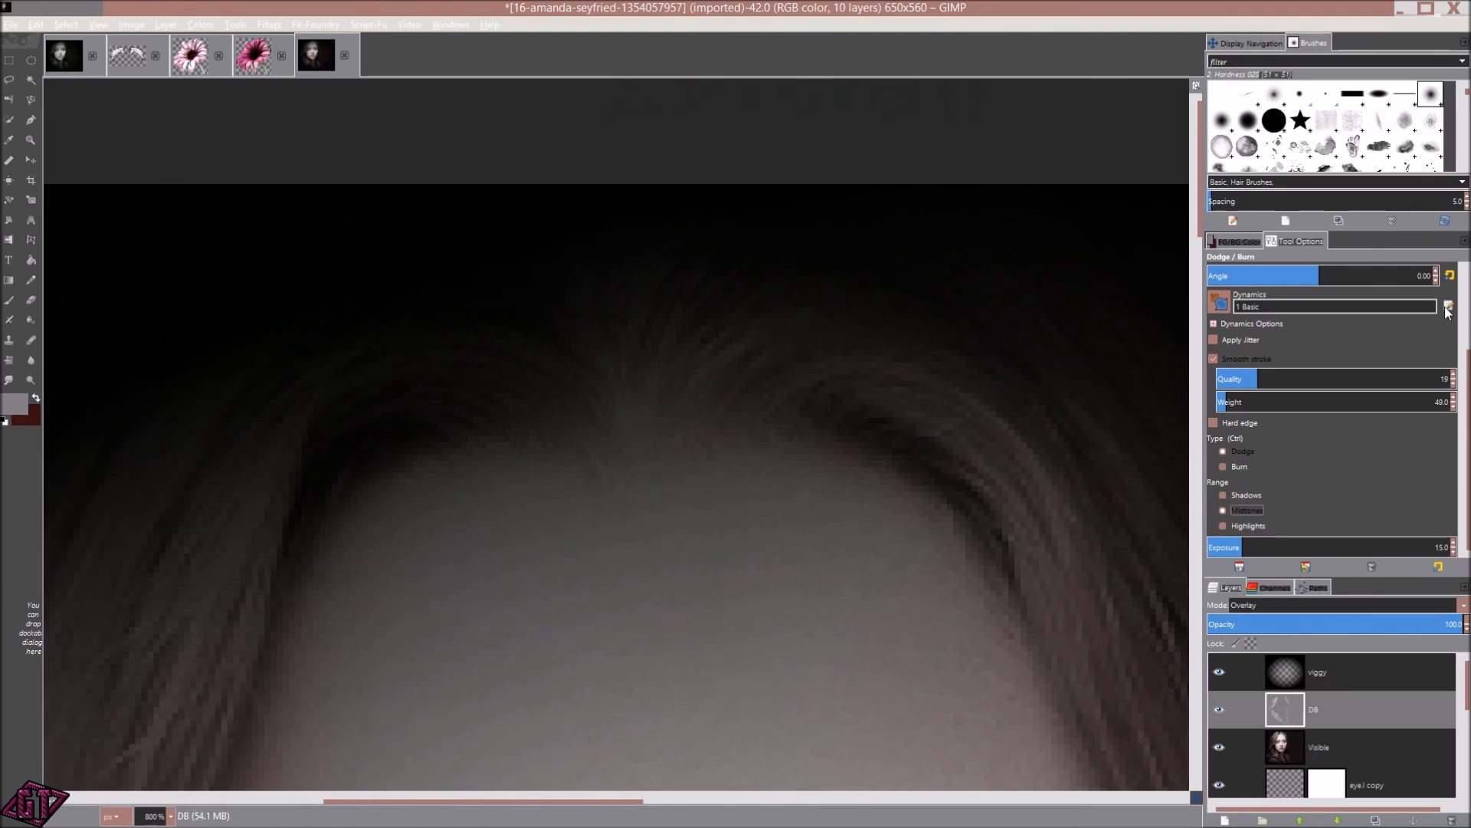
- Set the midtone-dodging brush to opacity 15 and size 26
click(1454, 374)
scroll(1449, 337, up, 3)
scroll(1454, 292, up, 7)
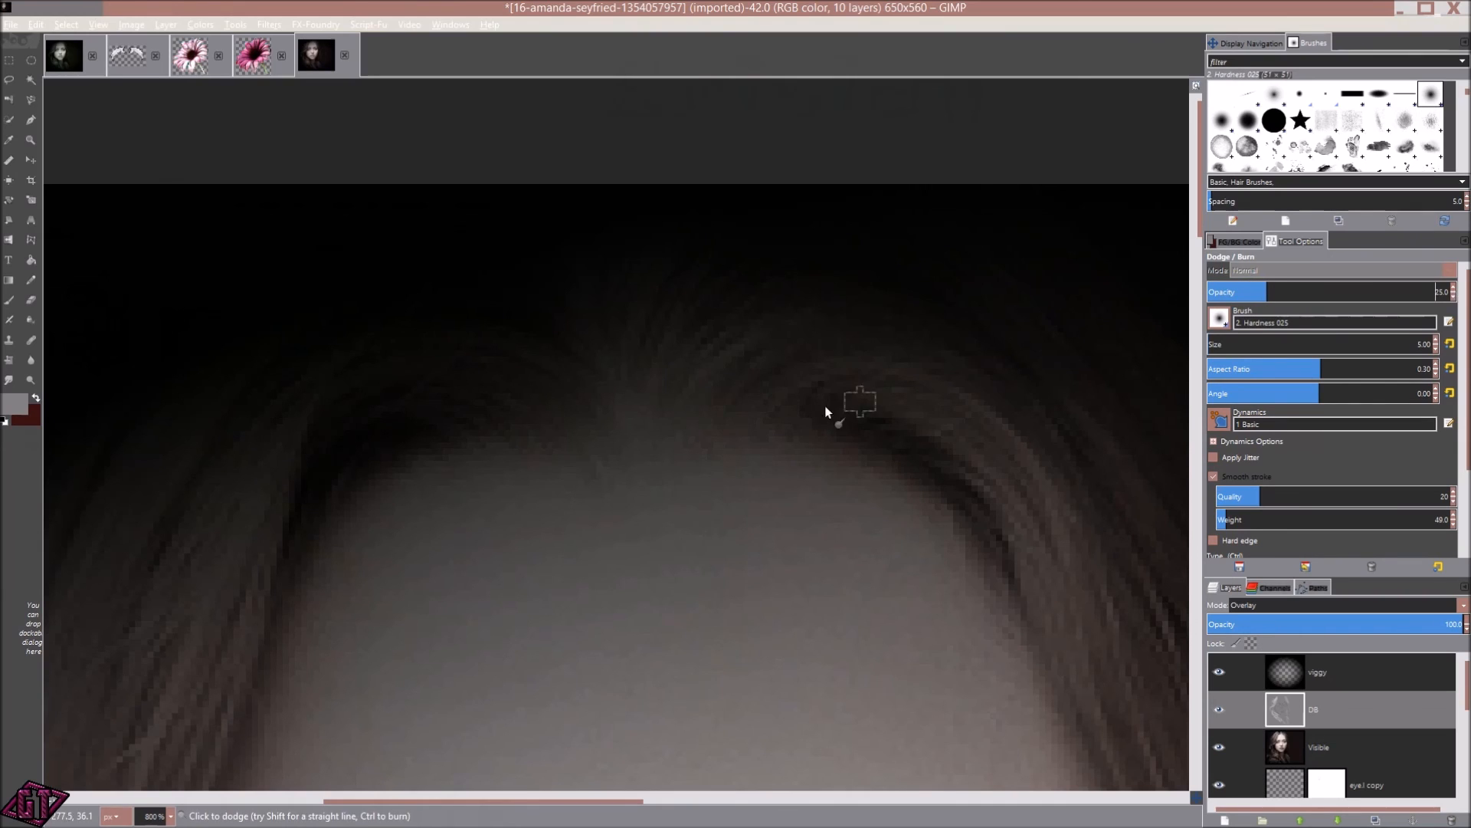
scroll(1455, 302, down, 7)
scroll(1455, 302, down, 3)
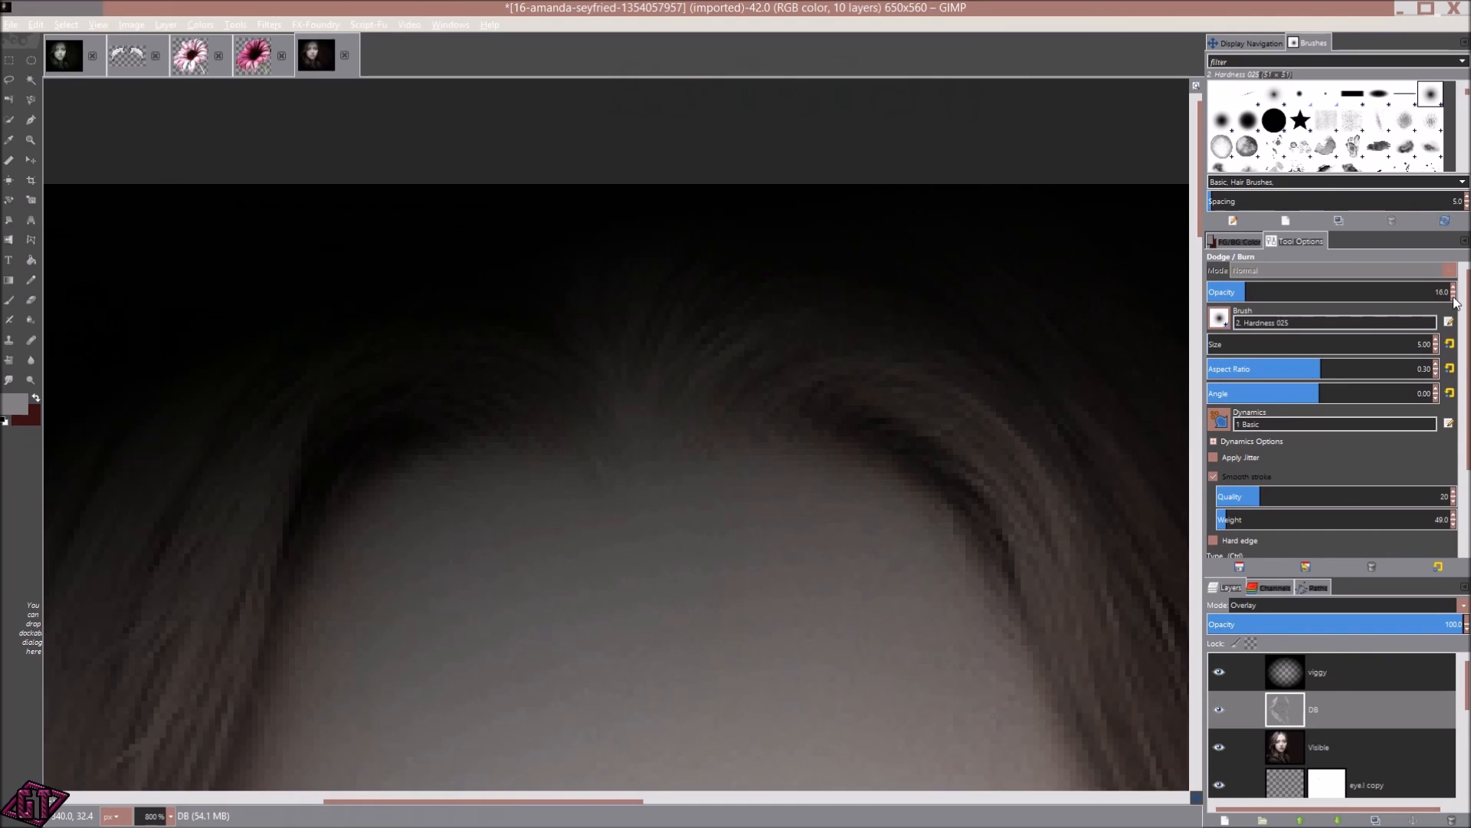
scroll(1438, 344, up, 13)
- Dodge the hair strands around the hairline and down both sides of the forehead
mouse_move(892, 345)
mouse_down()
mouse_move(526, 181)
mouse_move(553, 216)
mouse_up()
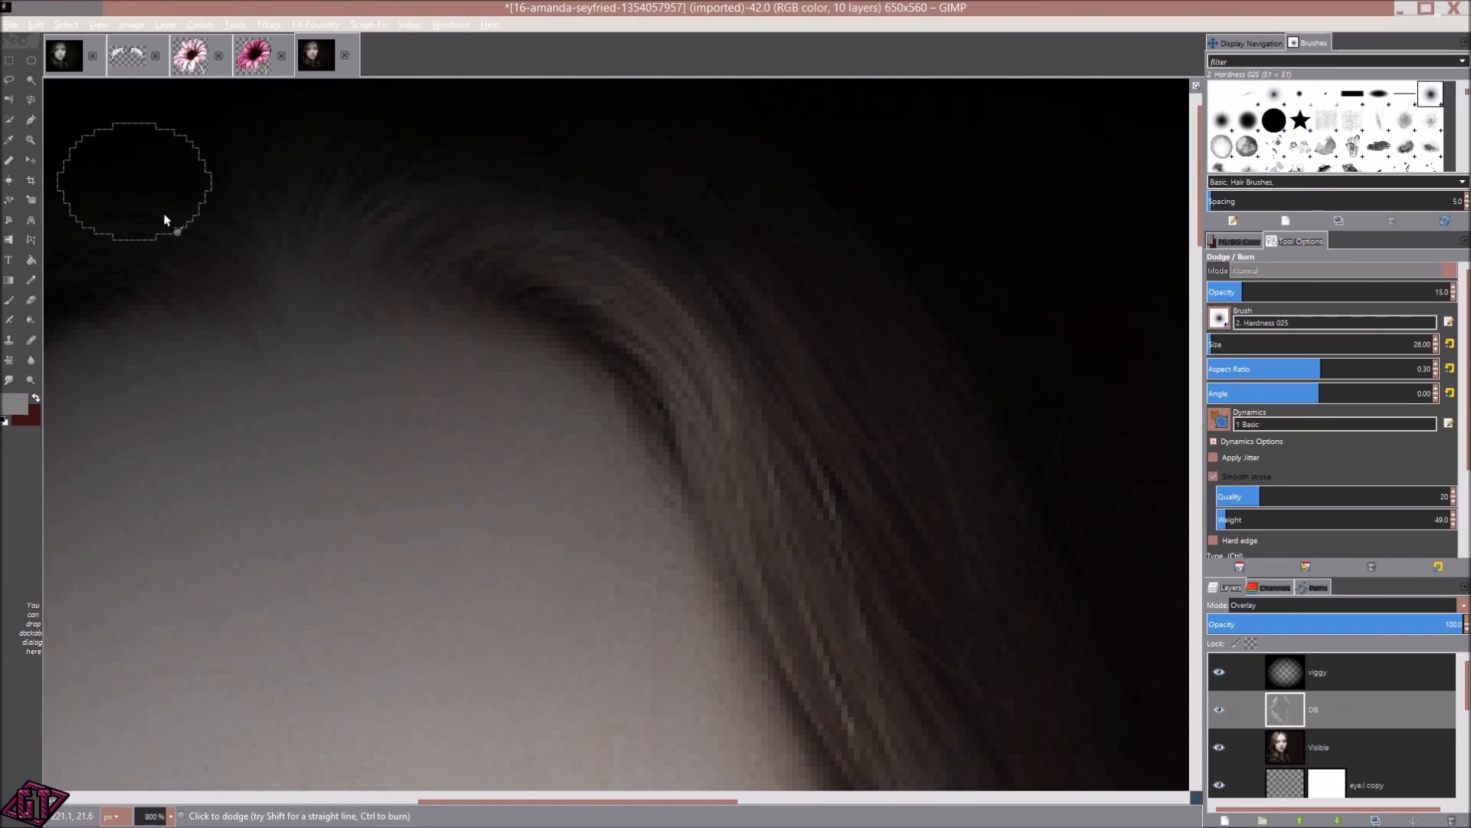
drag(444, 250, 1016, 231)
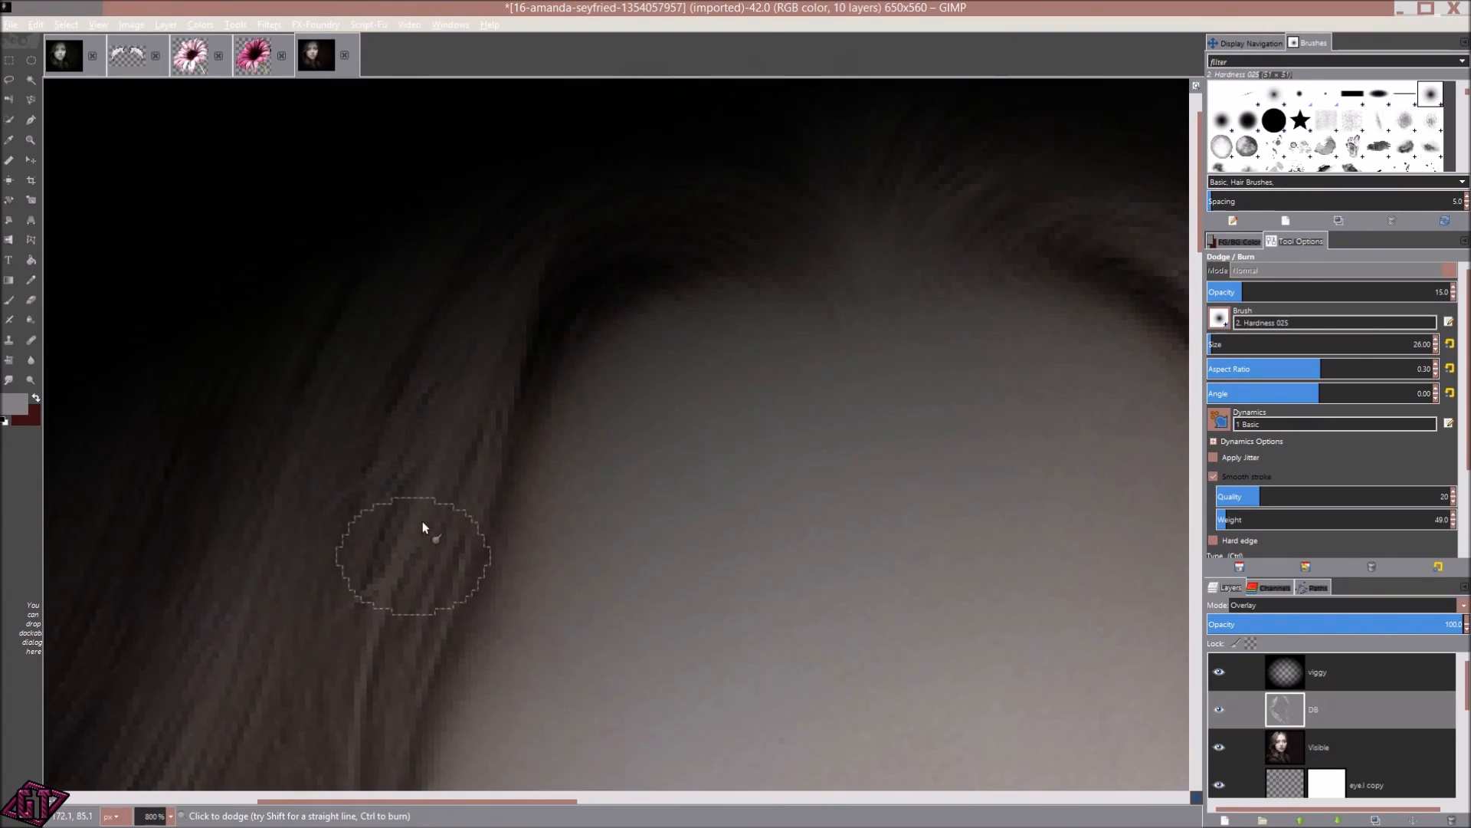
drag(790, 333, 551, 519)
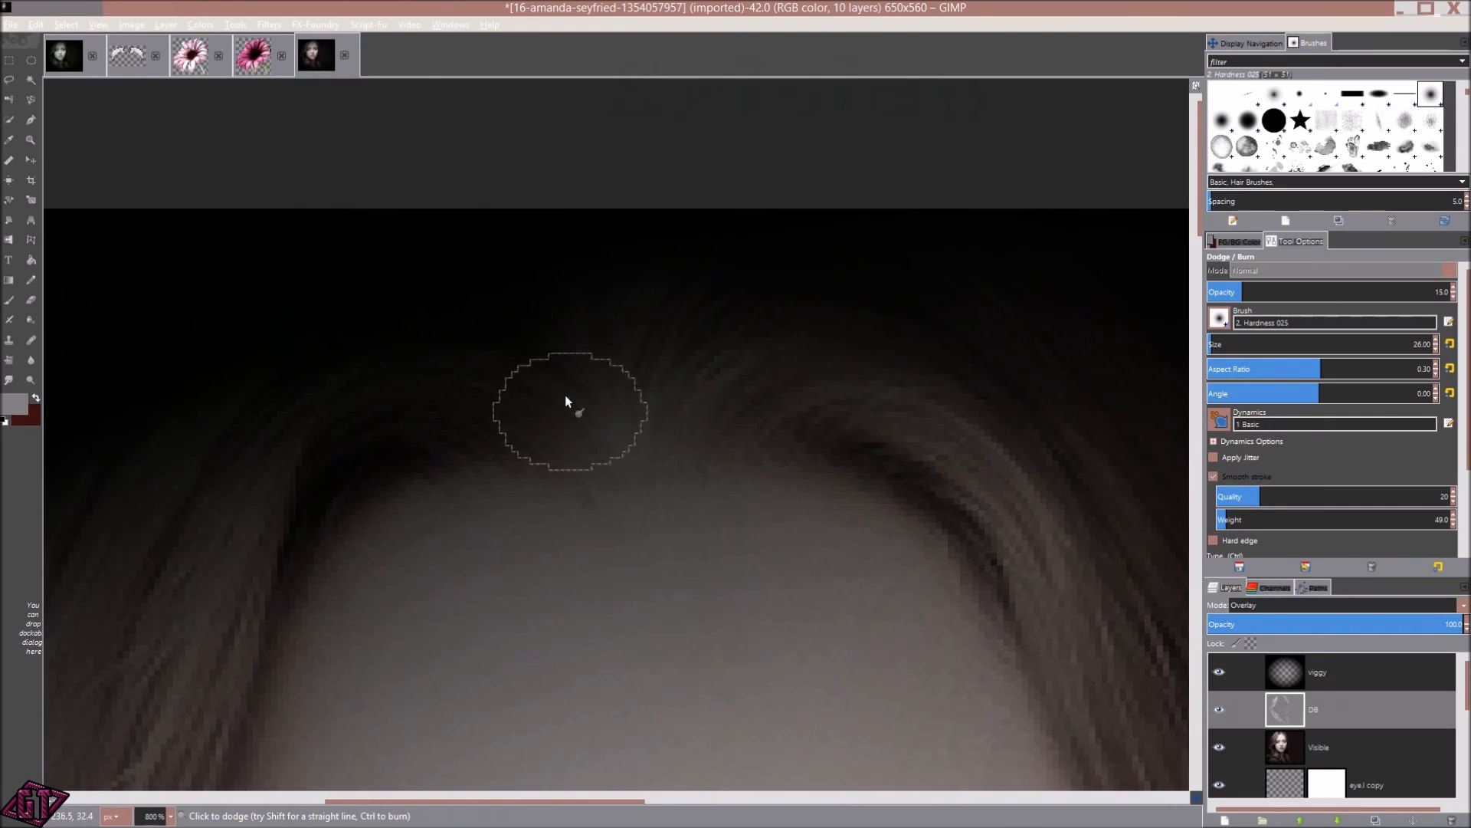
drag(1082, 606, 791, 317)
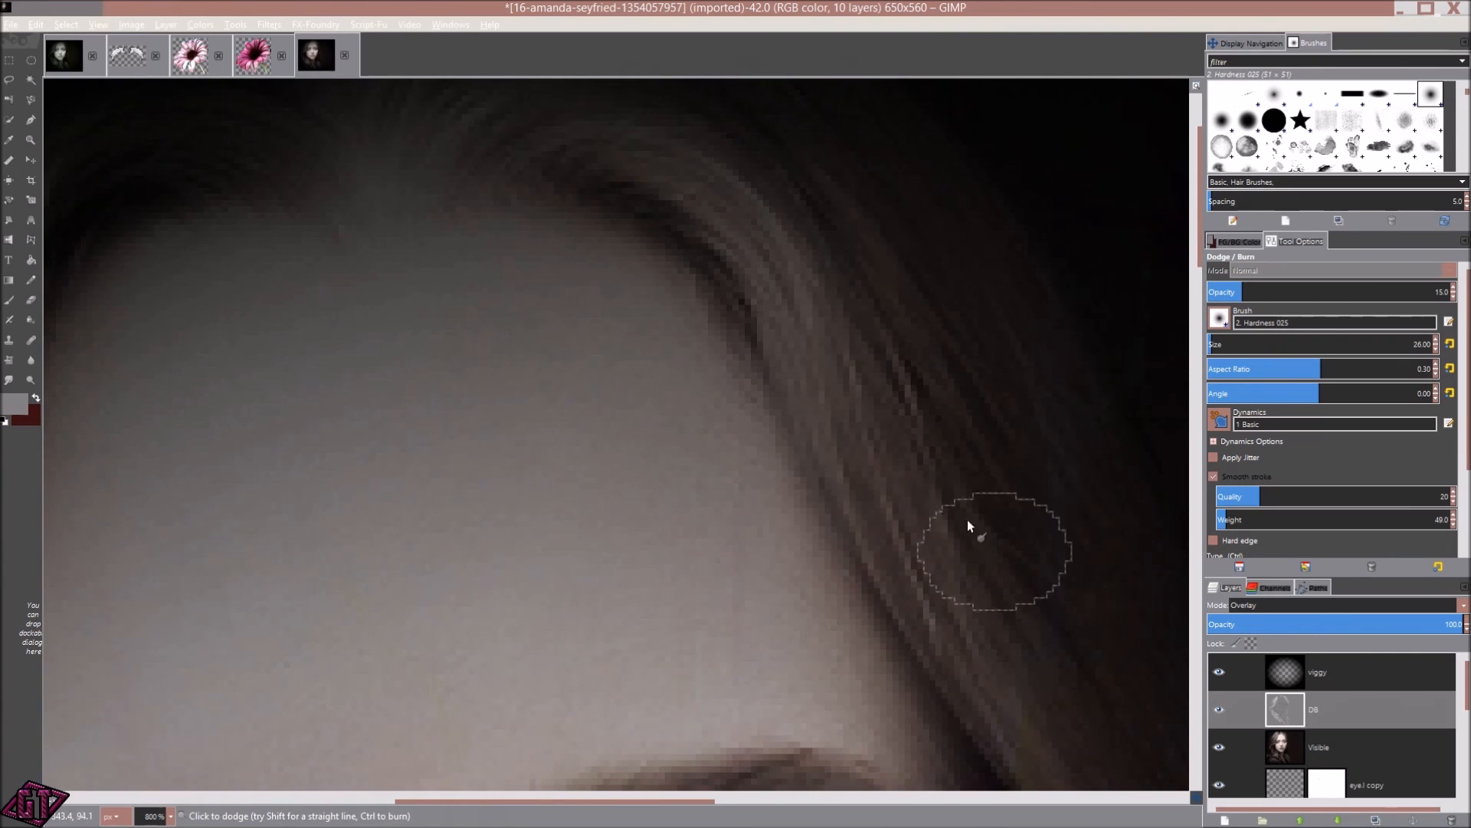
drag(1004, 678, 677, 274)
scroll(795, 430, down, 4)
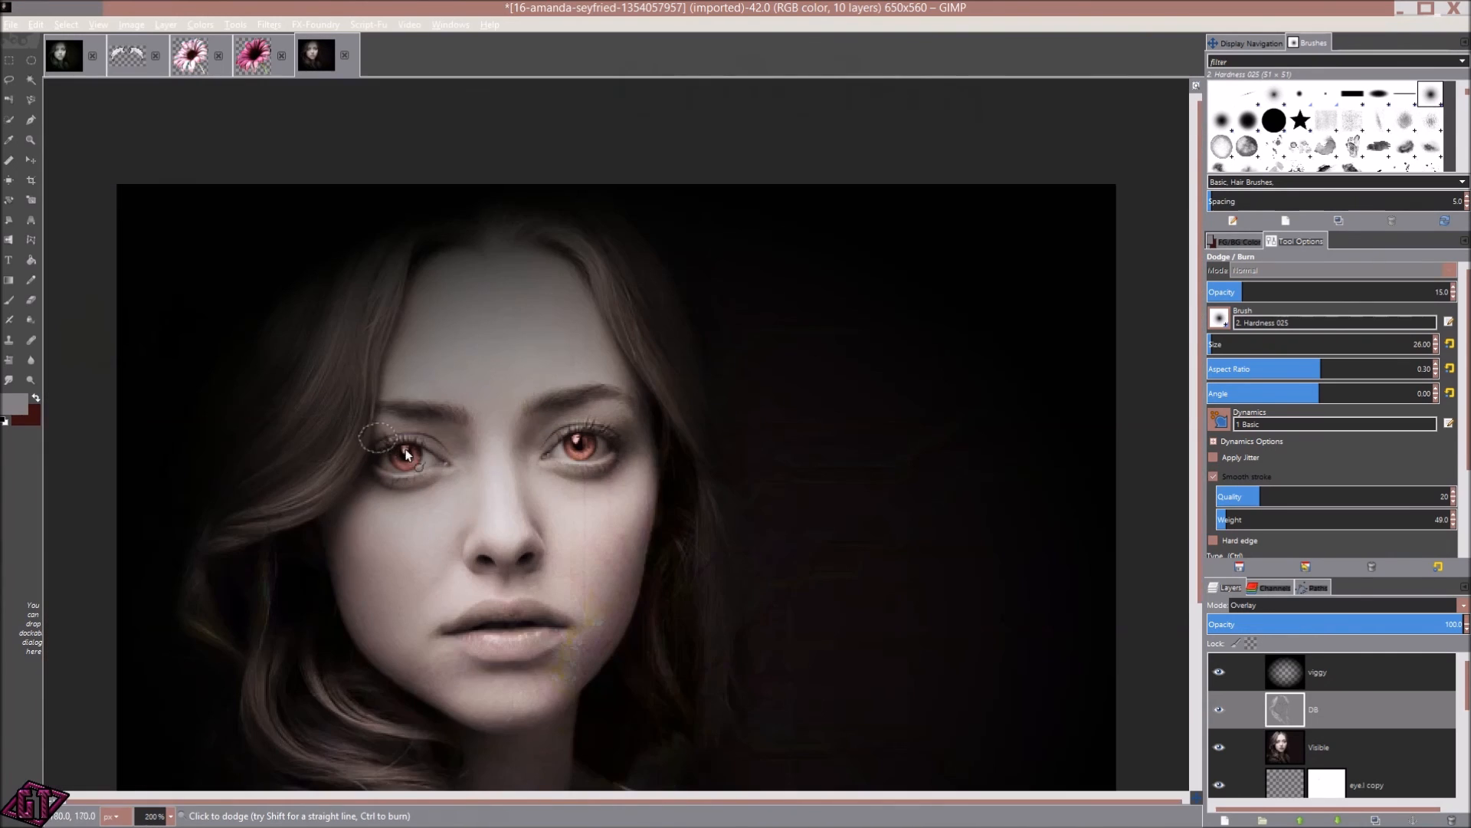
- Change the foreground color to white (ffffff)
click(19, 404)
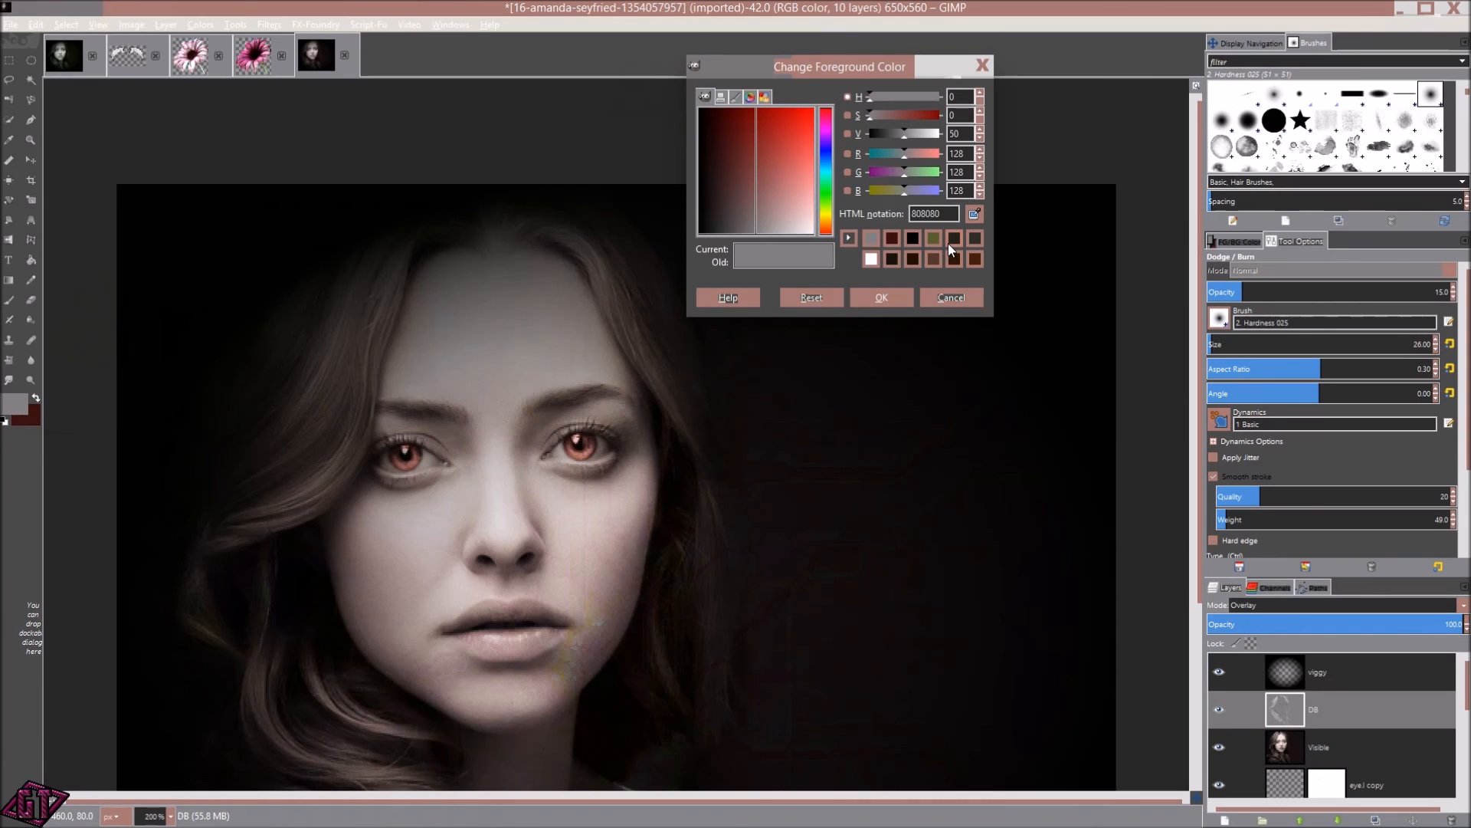
click(874, 259)
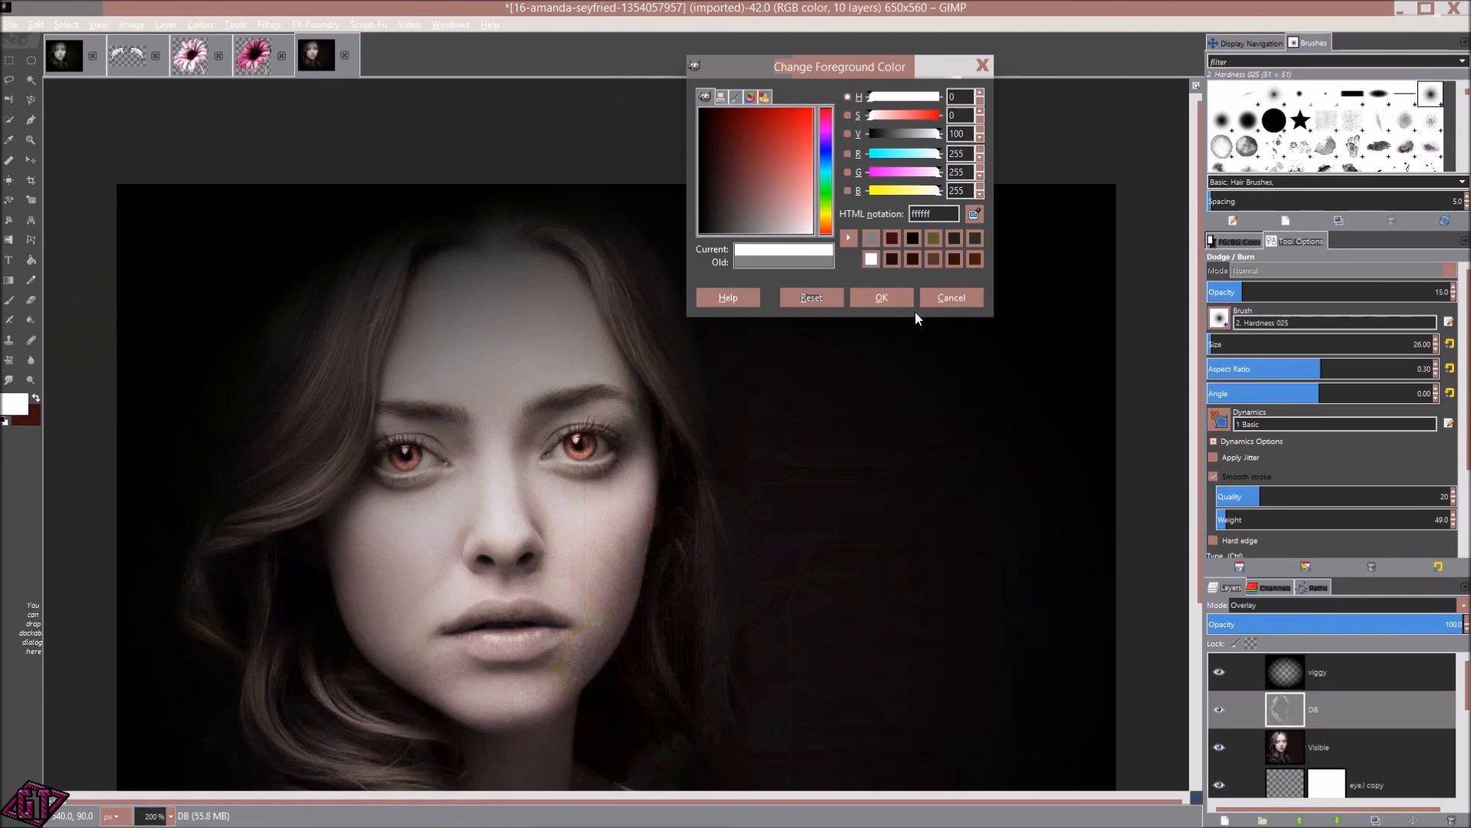
click(885, 297)
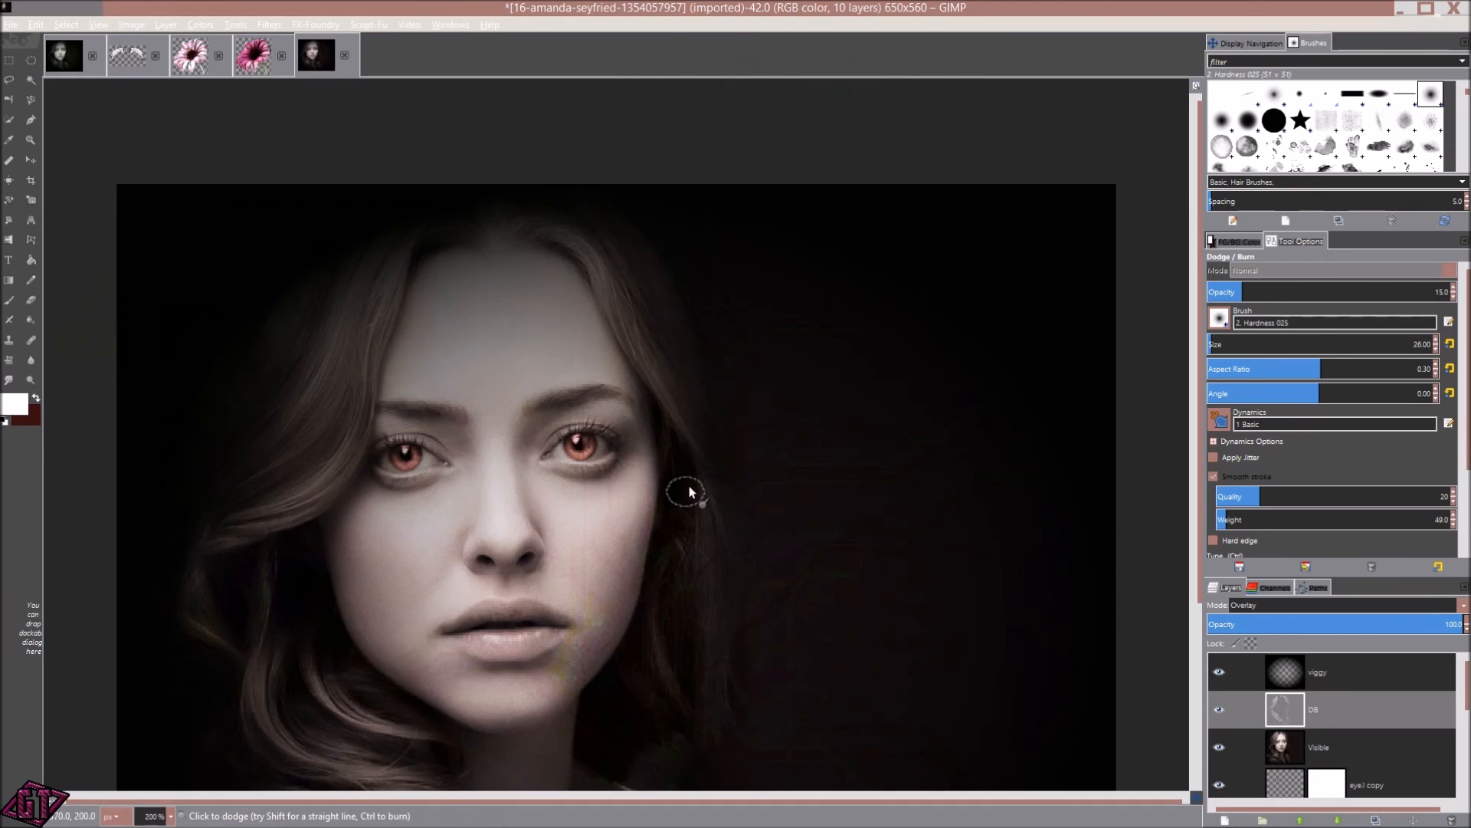
key(1)
key(space)
key(plus)
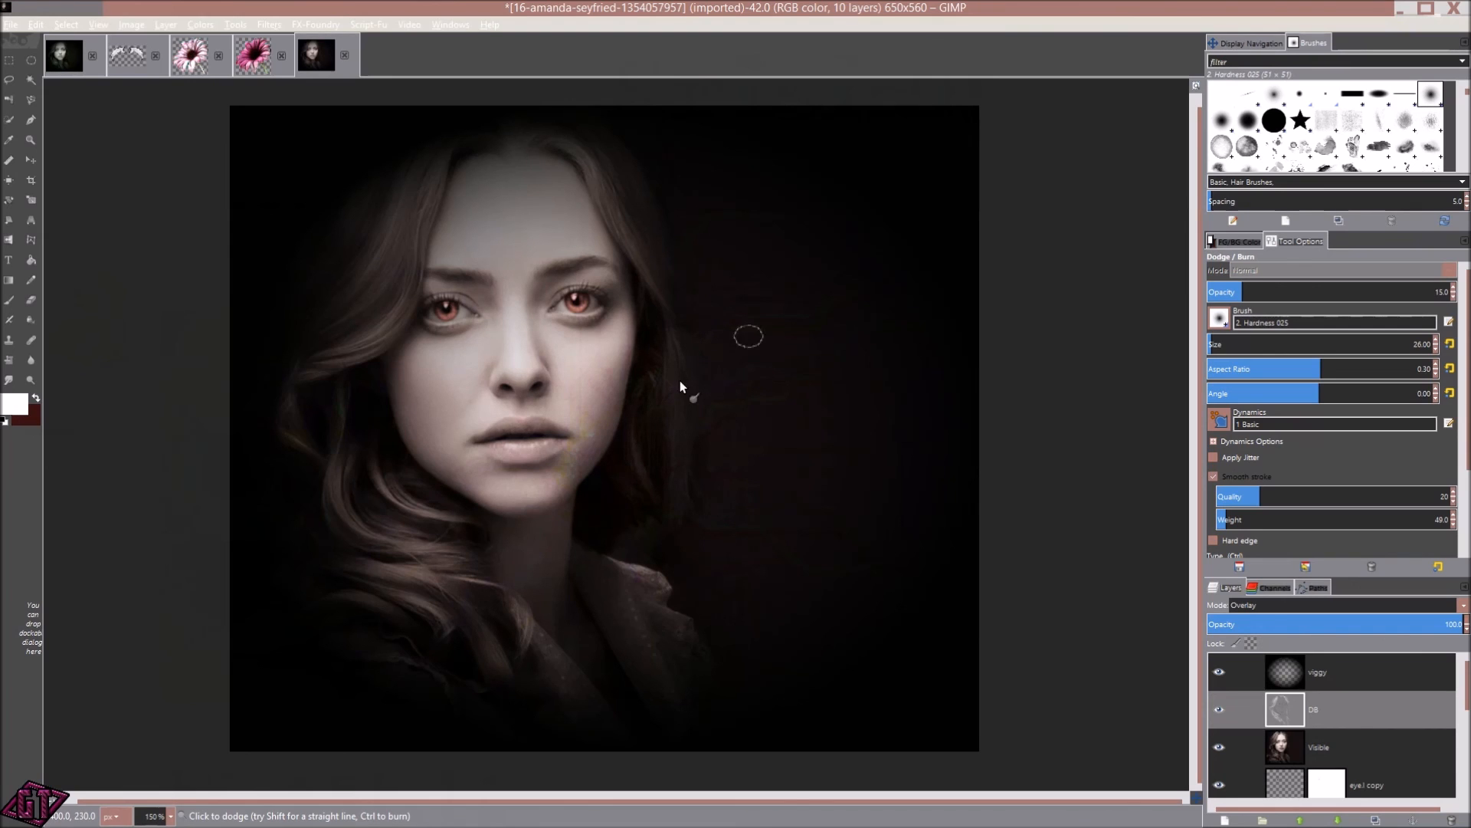
scroll(678, 391, down, 1)
scroll(670, 455, up, 1)
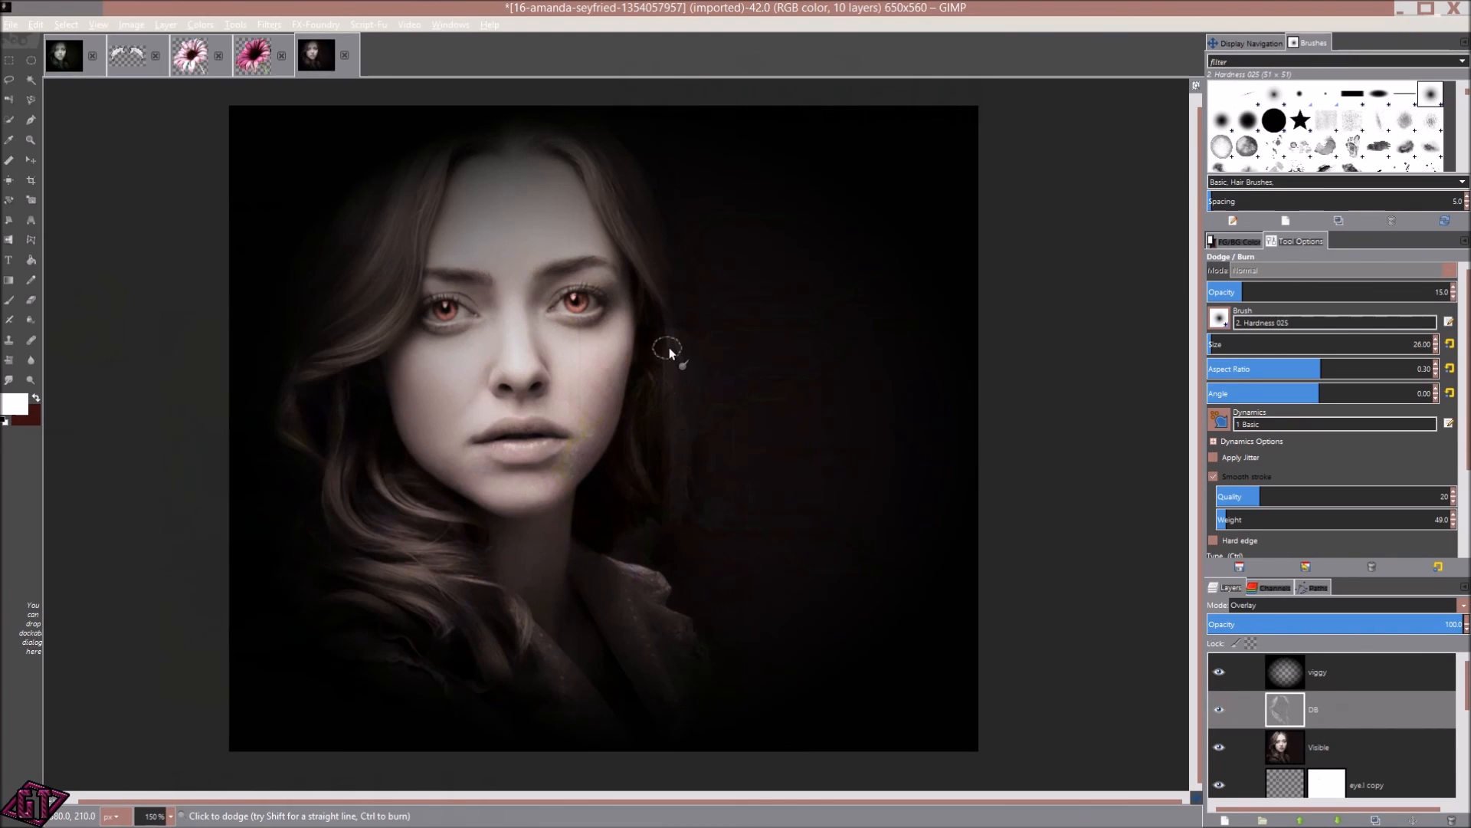
scroll(605, 265, up, 1)
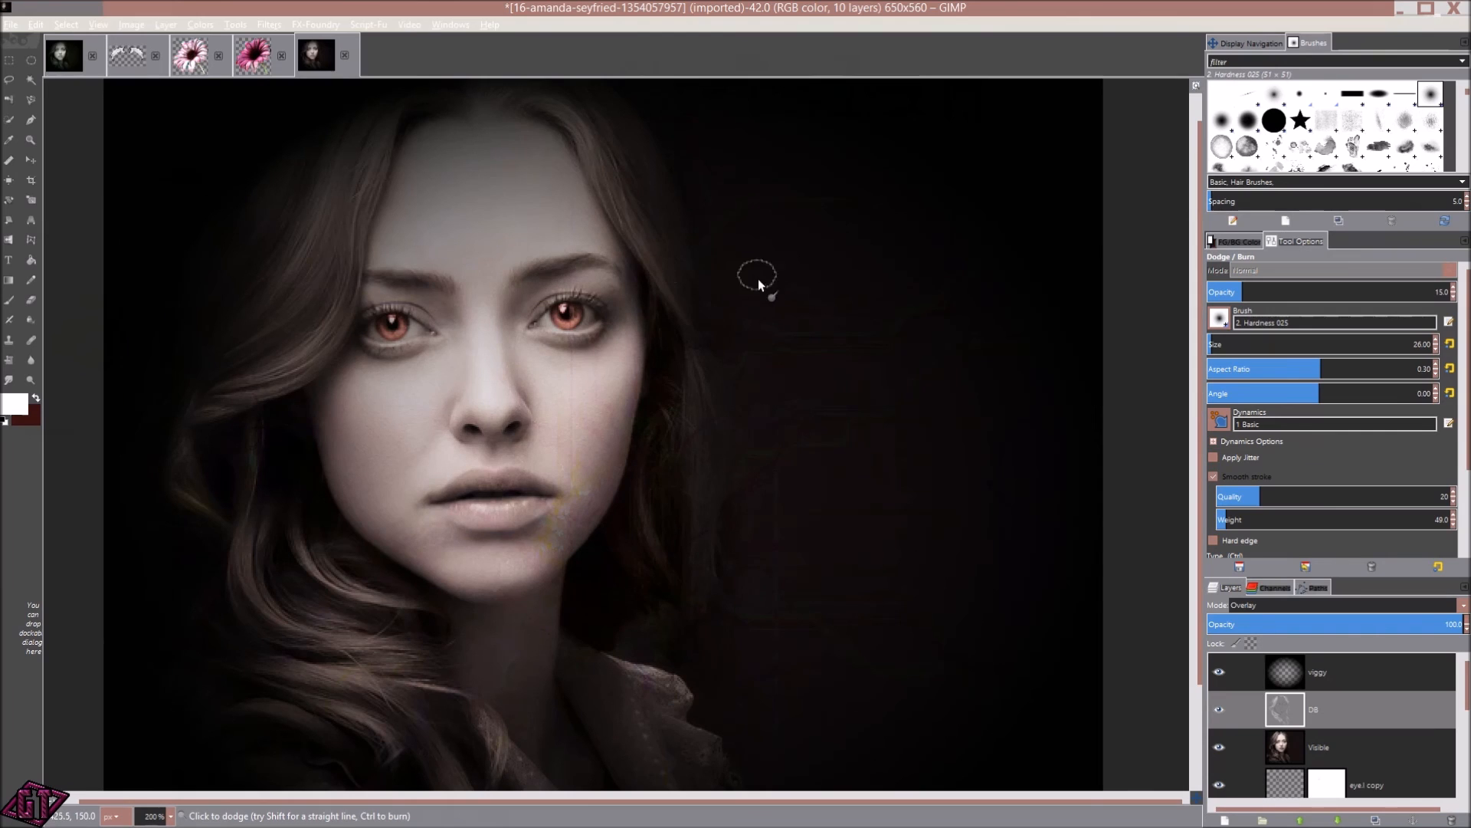
scroll(590, 369, down, 2)
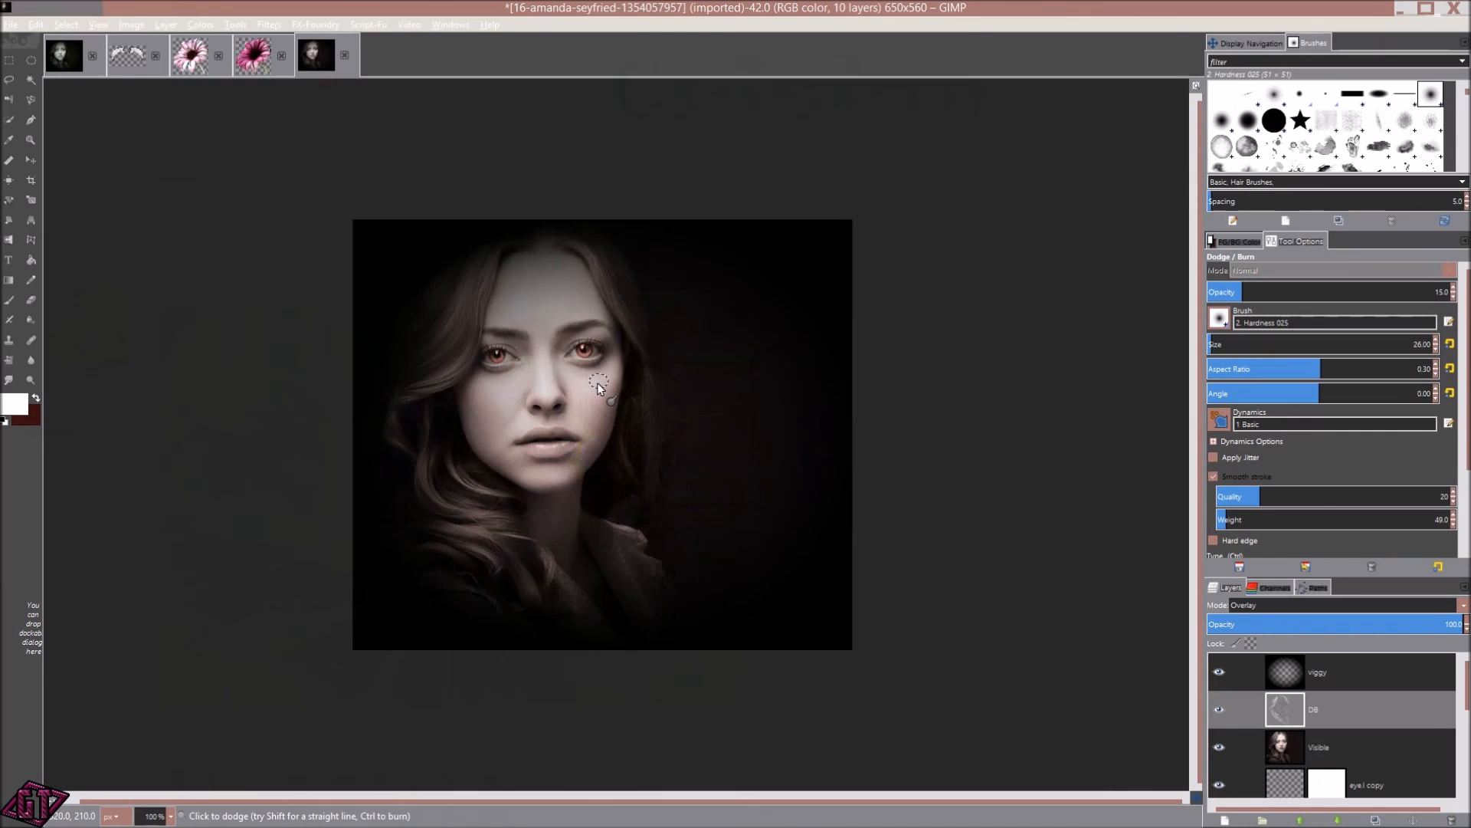